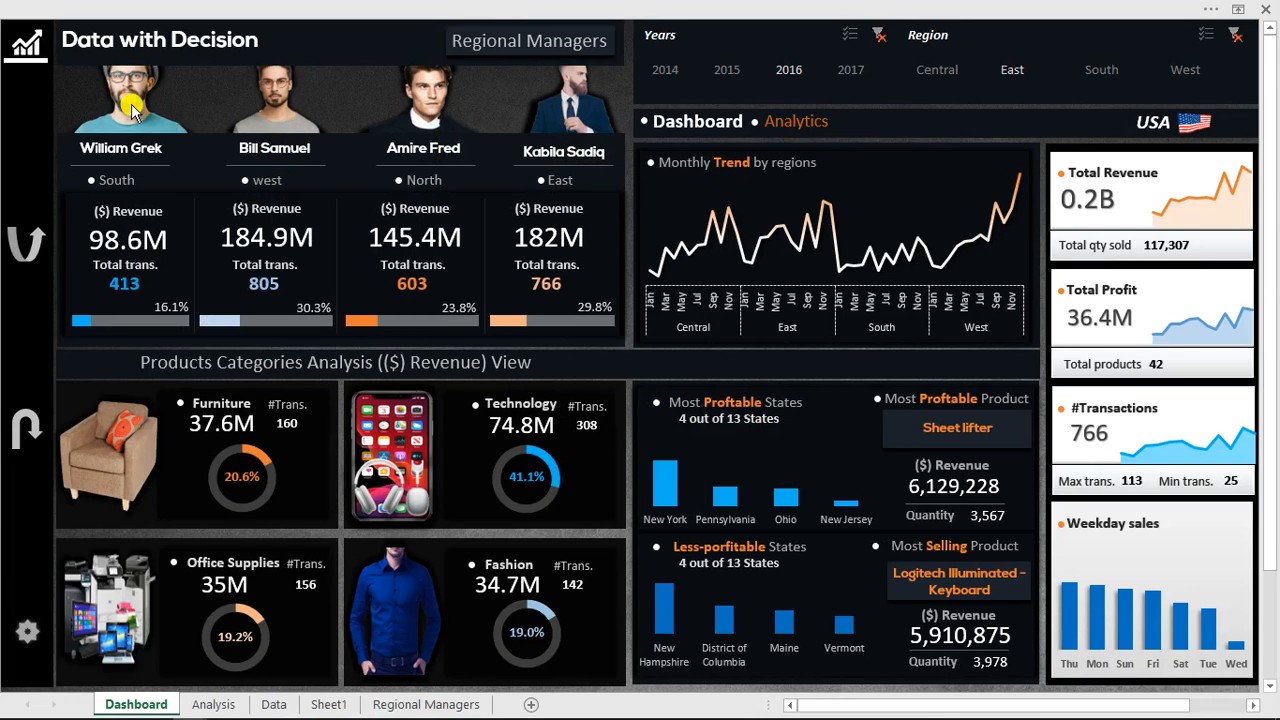
Open and close the Technology and Fashion category detail panels on the dashboard.
mouse_move(130, 108)
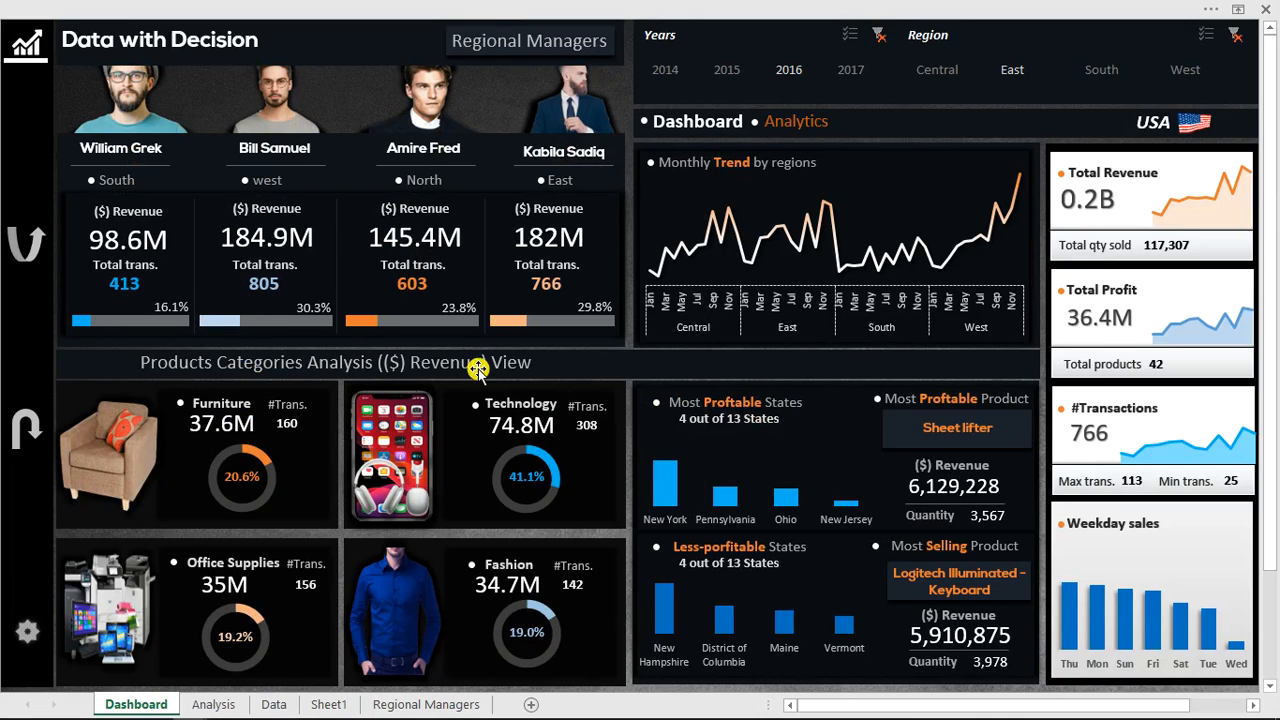
click(400, 440)
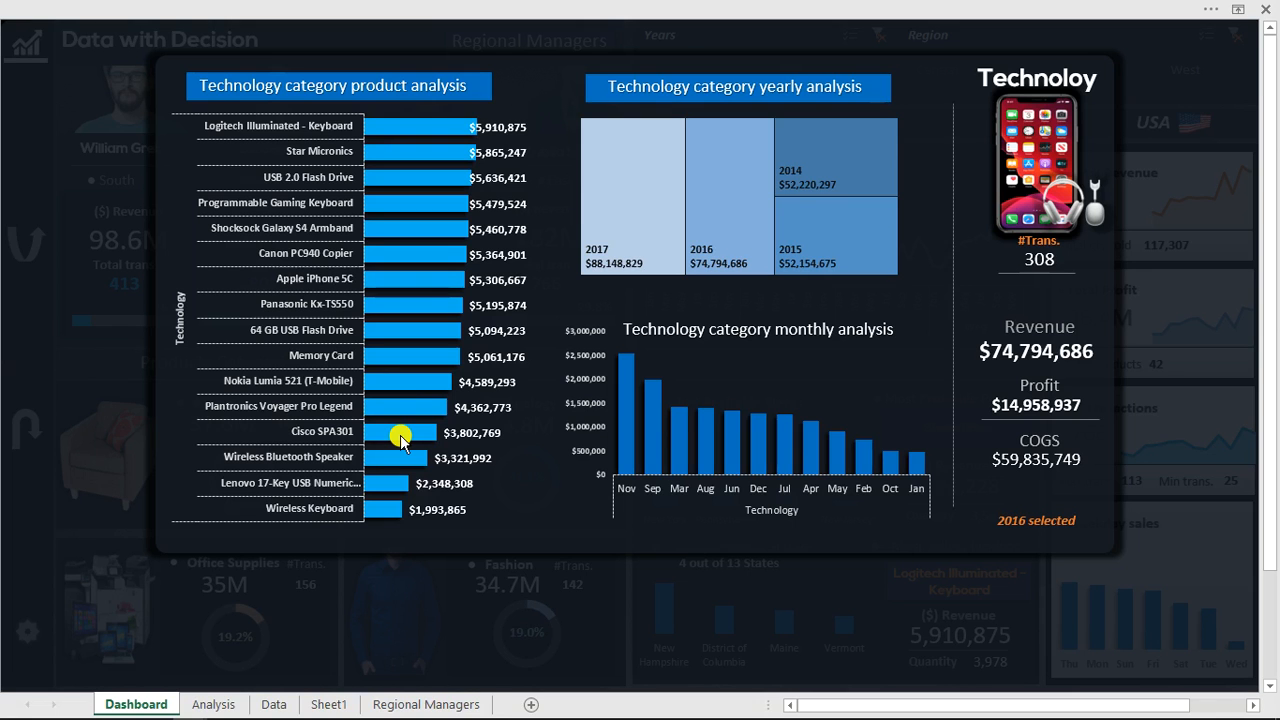
click(894, 650)
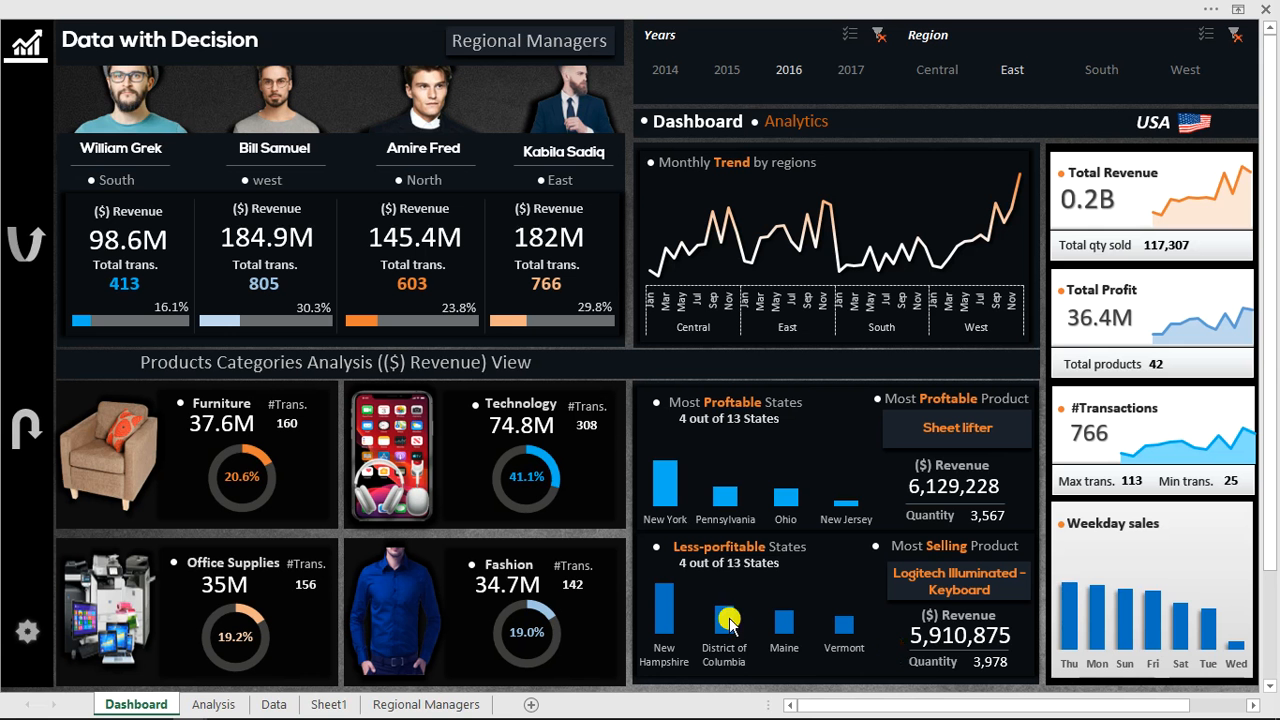
click(427, 598)
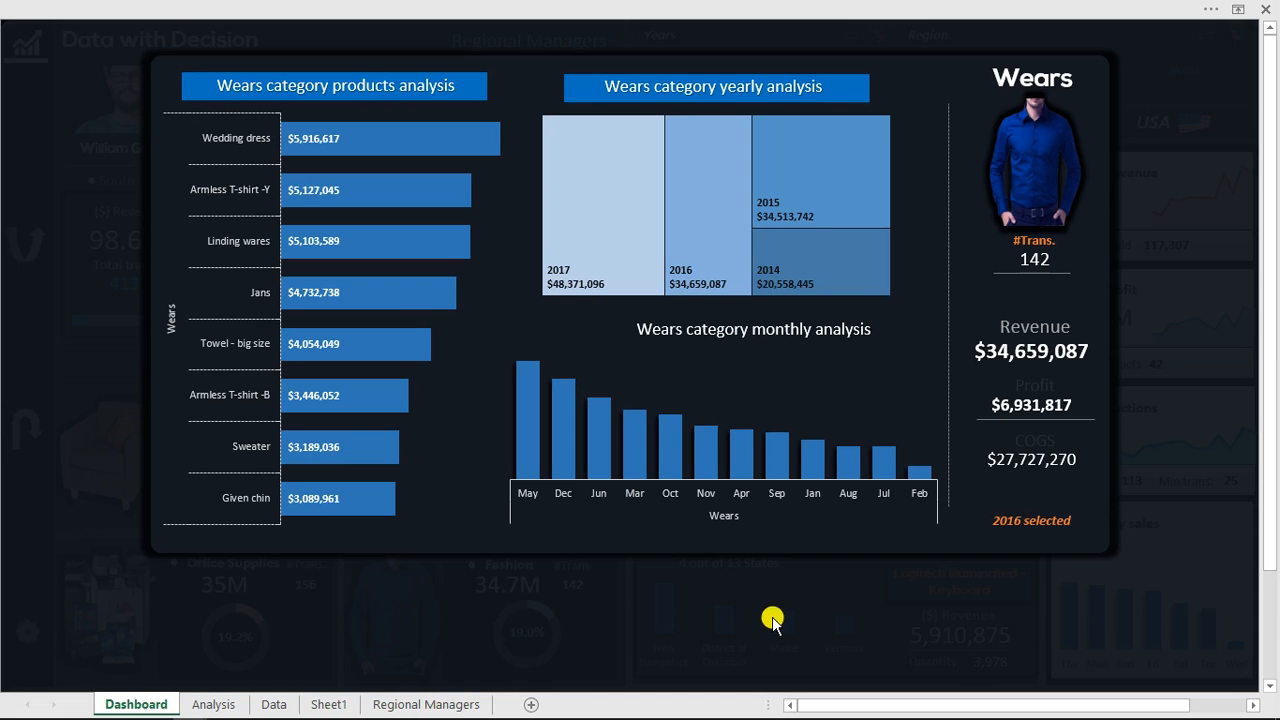
click(771, 614)
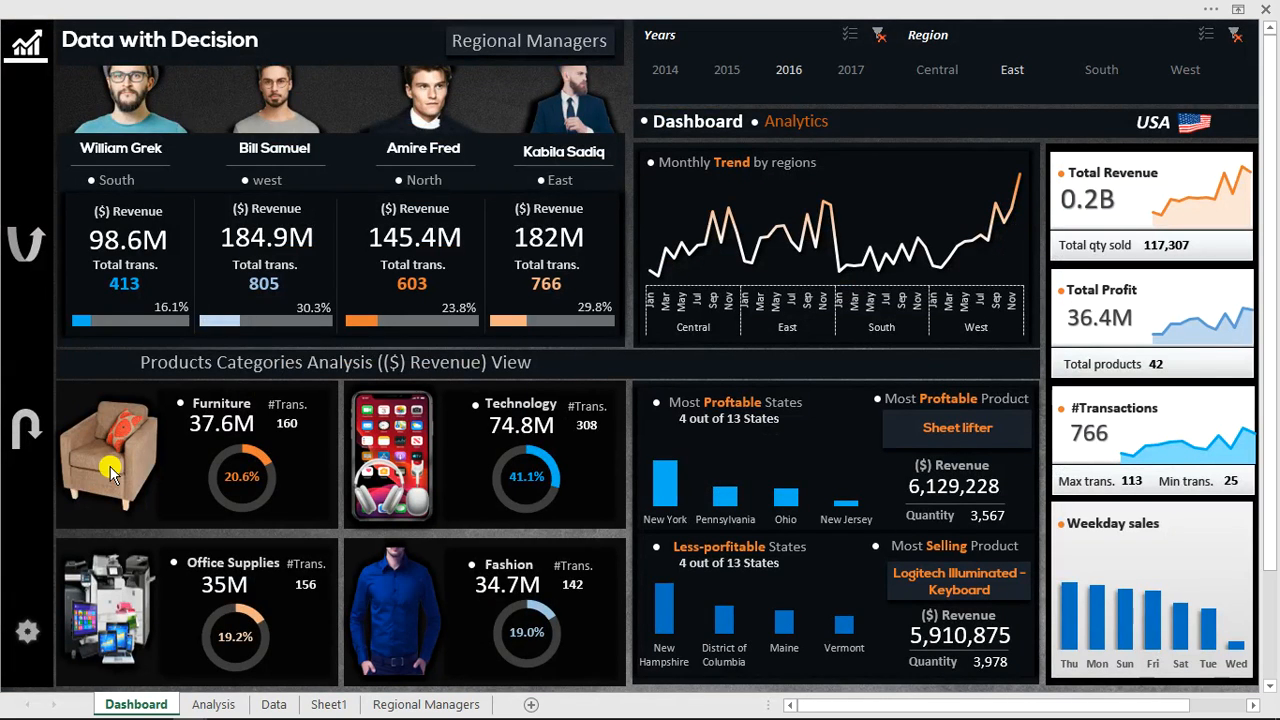
Open and close the Furniture, Office Supplies and Technology category detail panels.
click(75, 480)
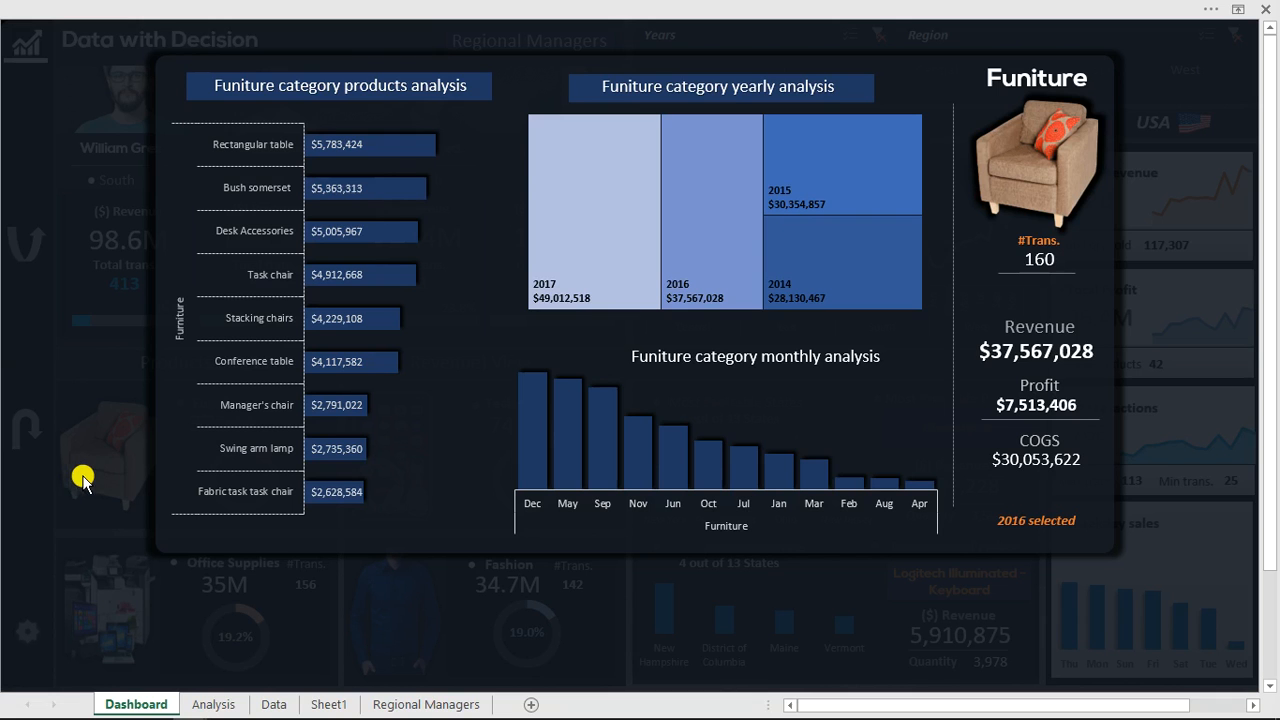
click(105, 302)
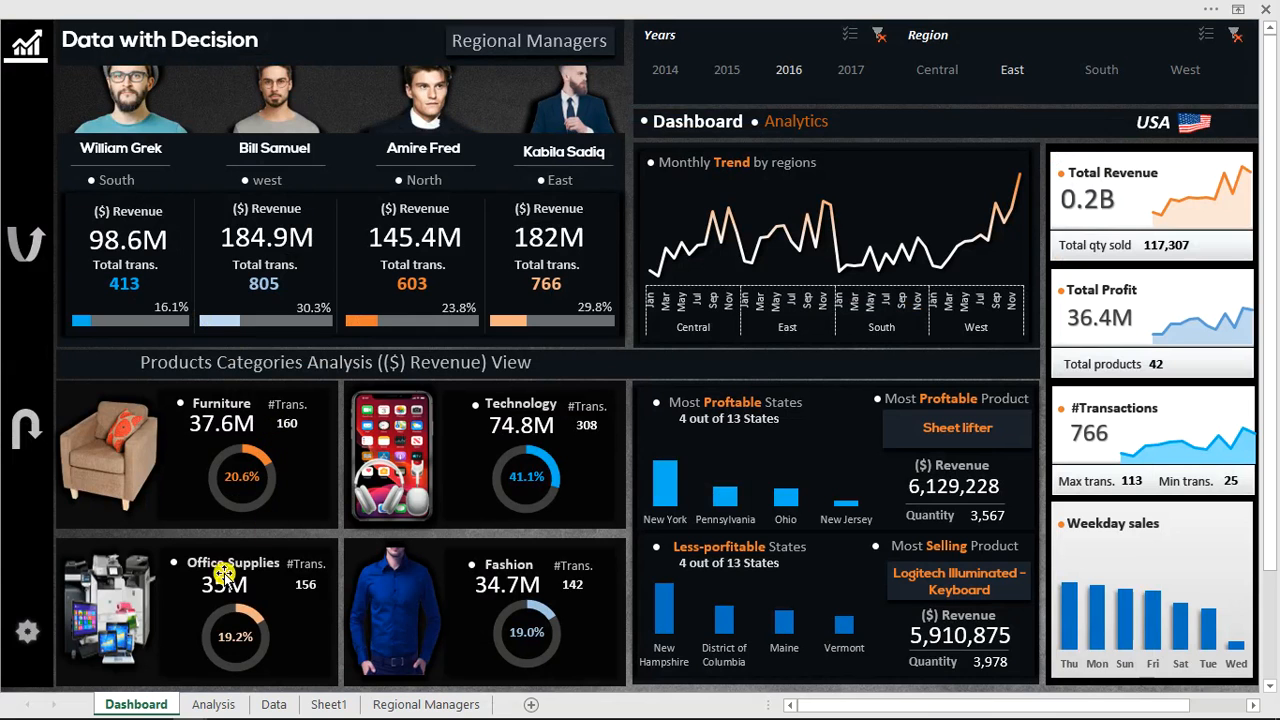
click(125, 615)
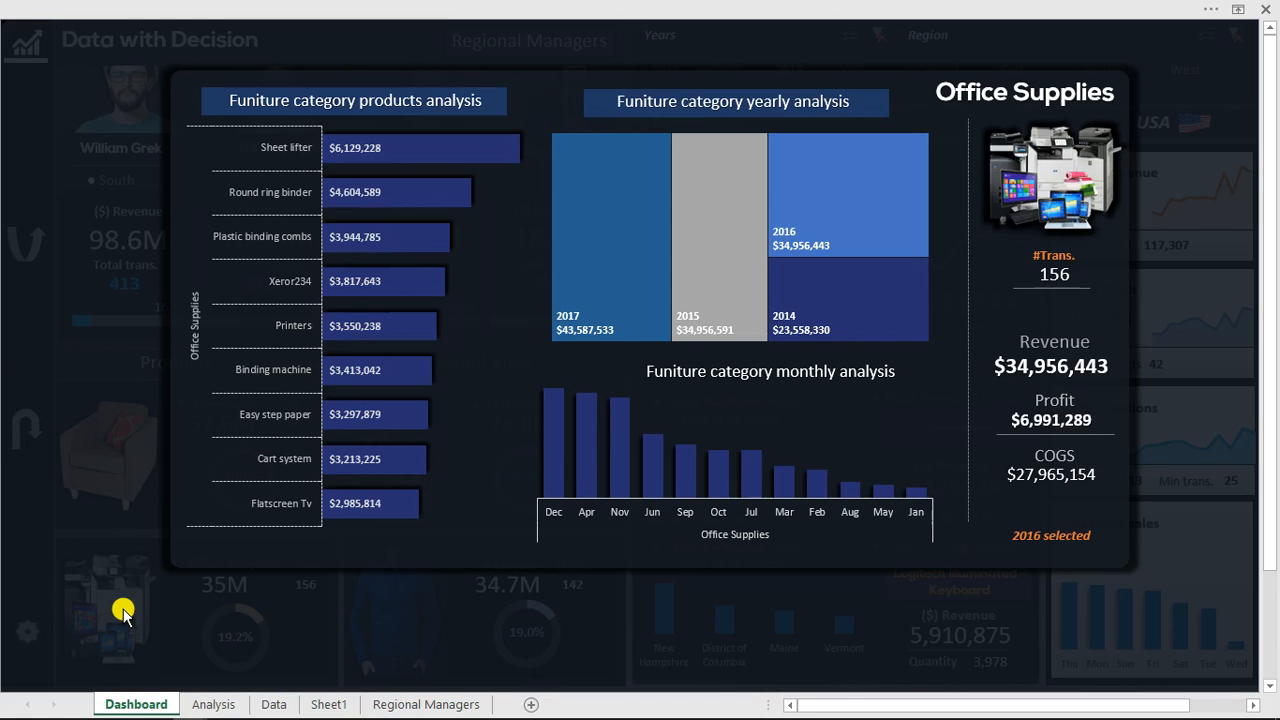
click(212, 610)
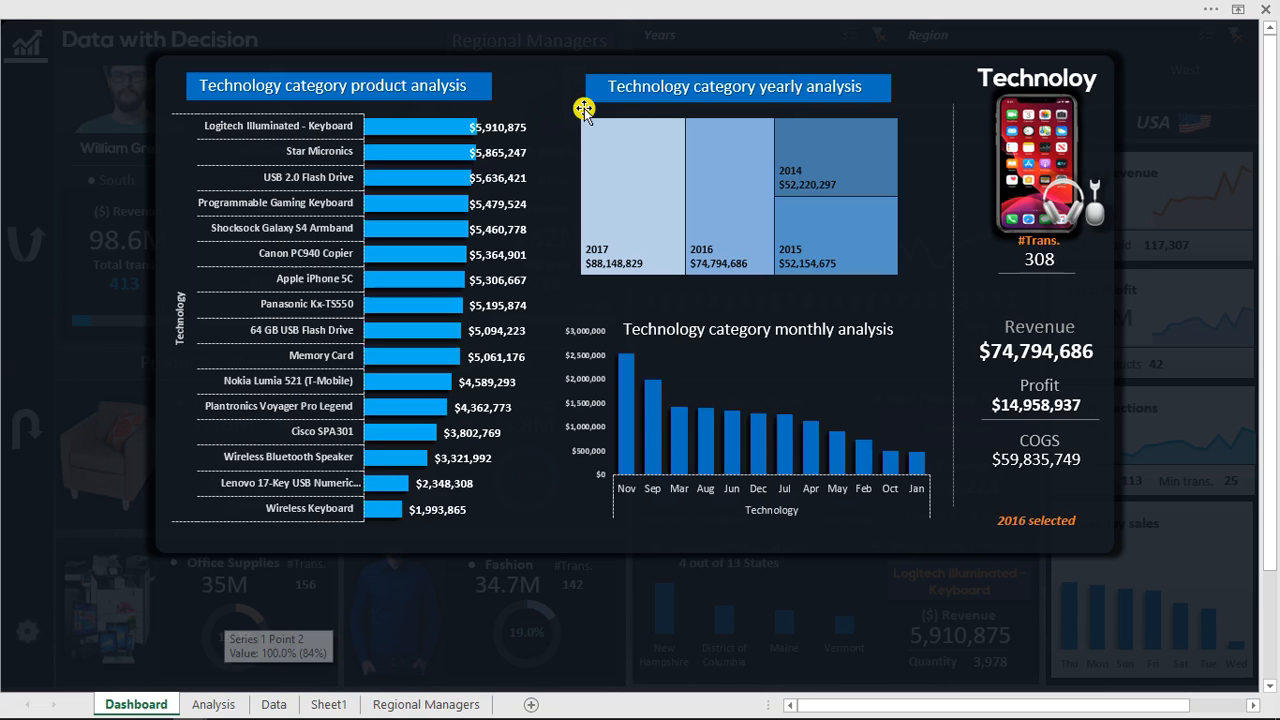
click(584, 108)
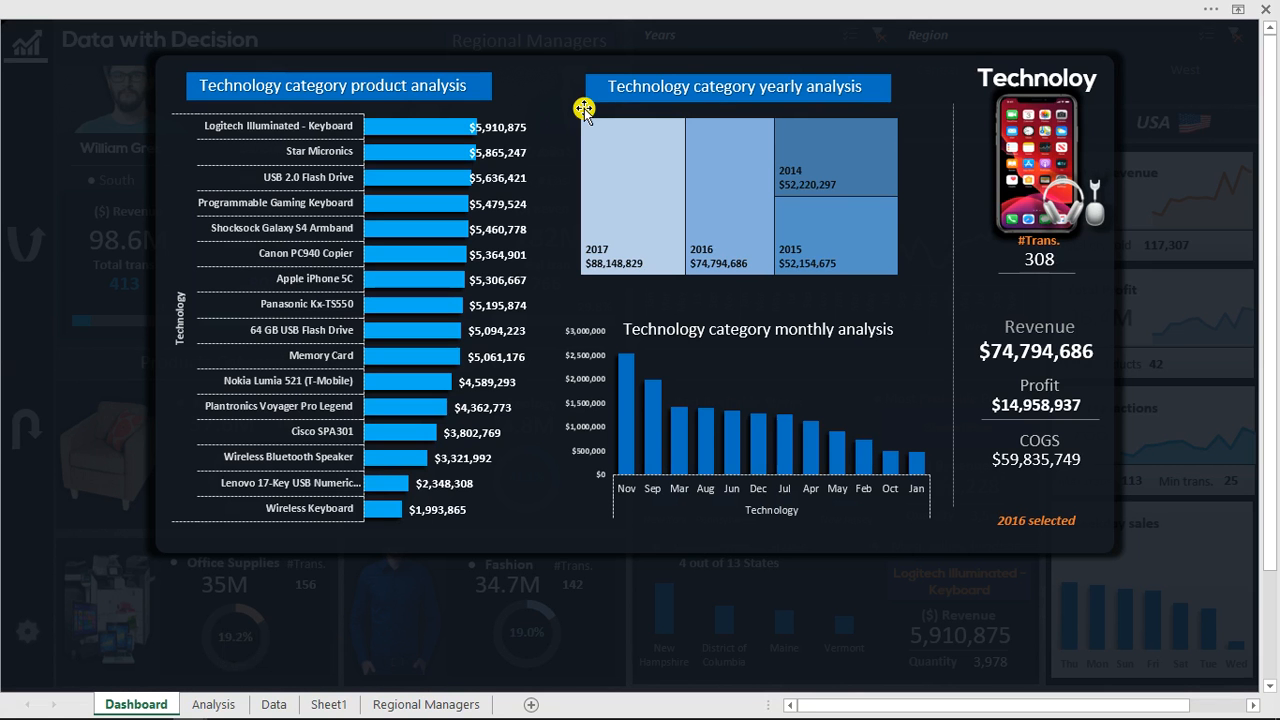
click(1184, 542)
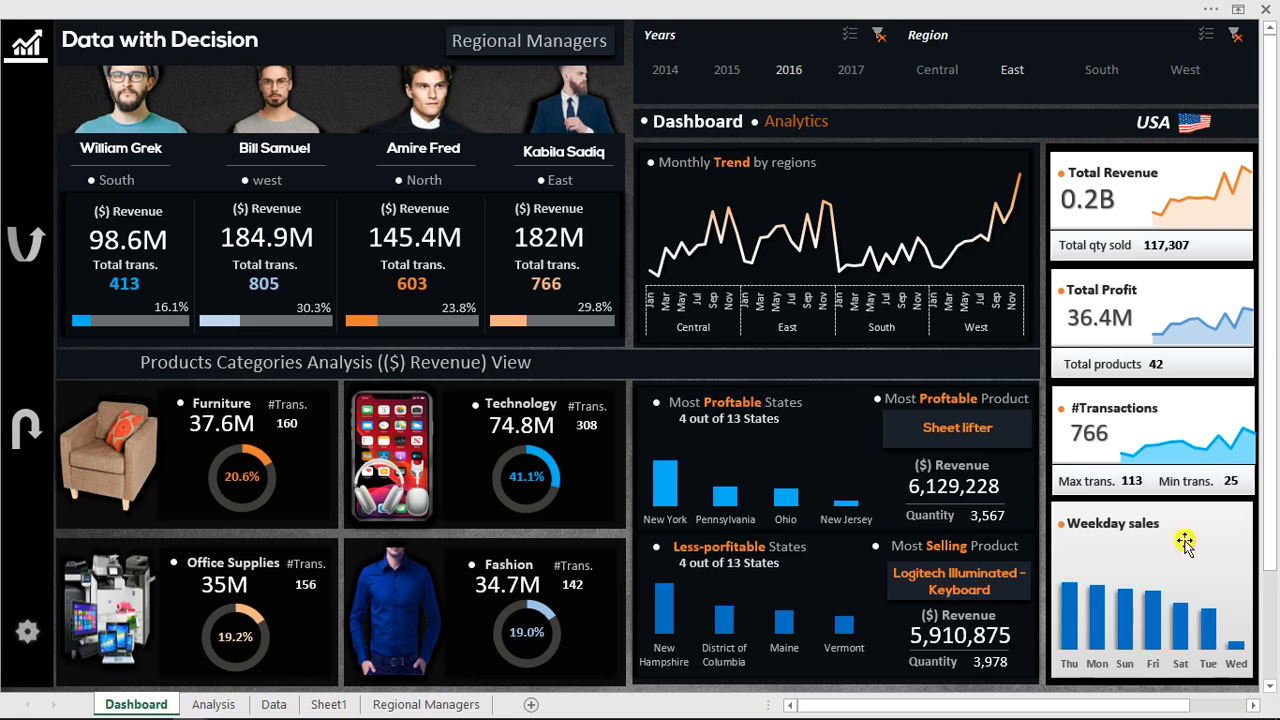
click(576, 110)
click(573, 250)
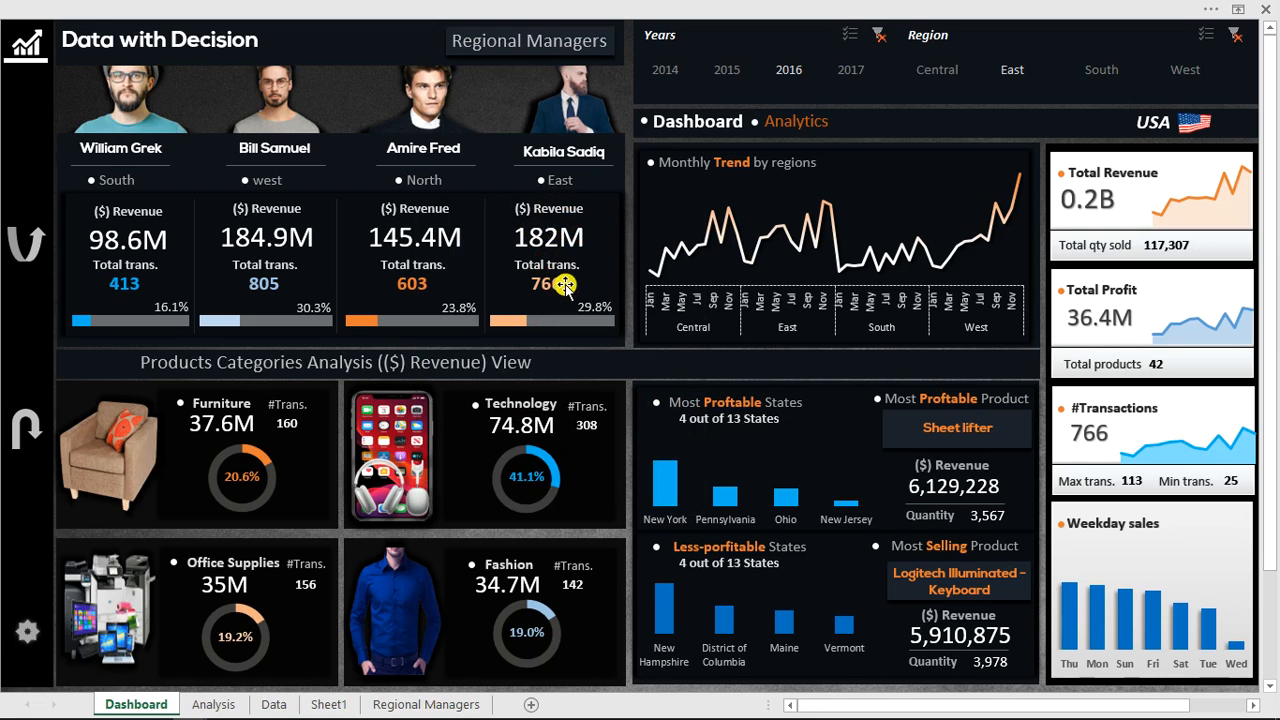
click(576, 74)
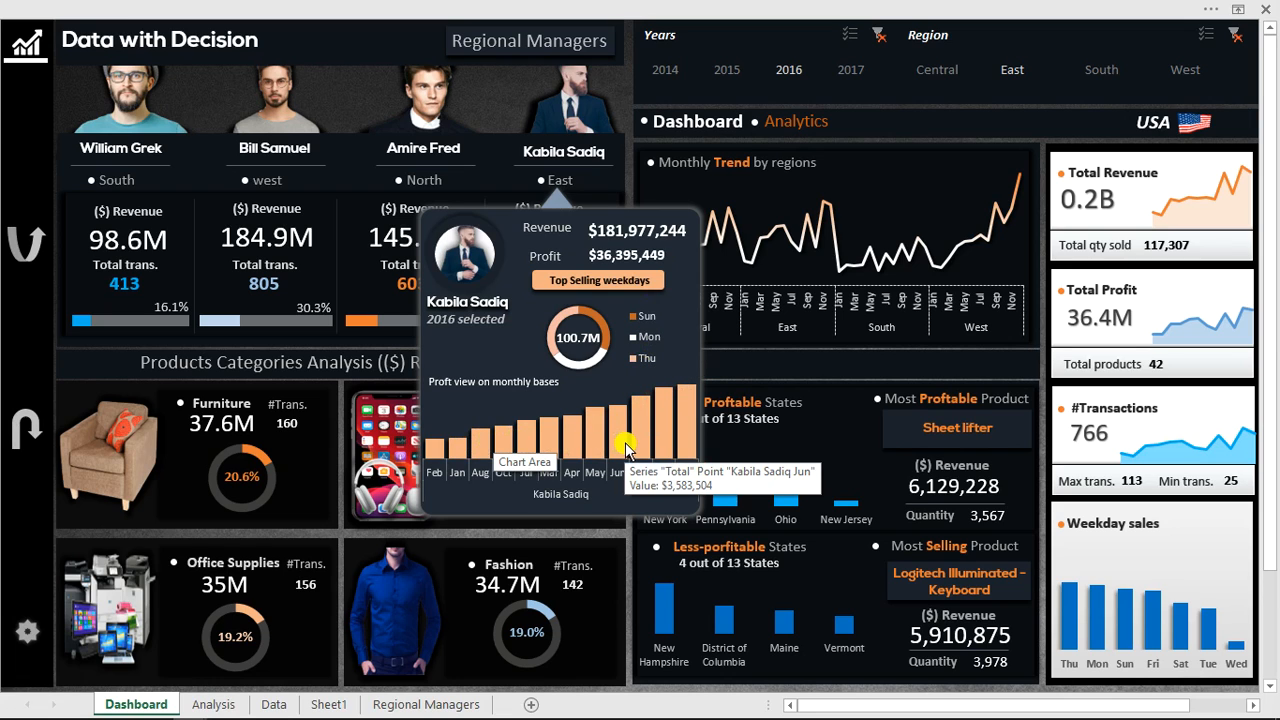
click(143, 125)
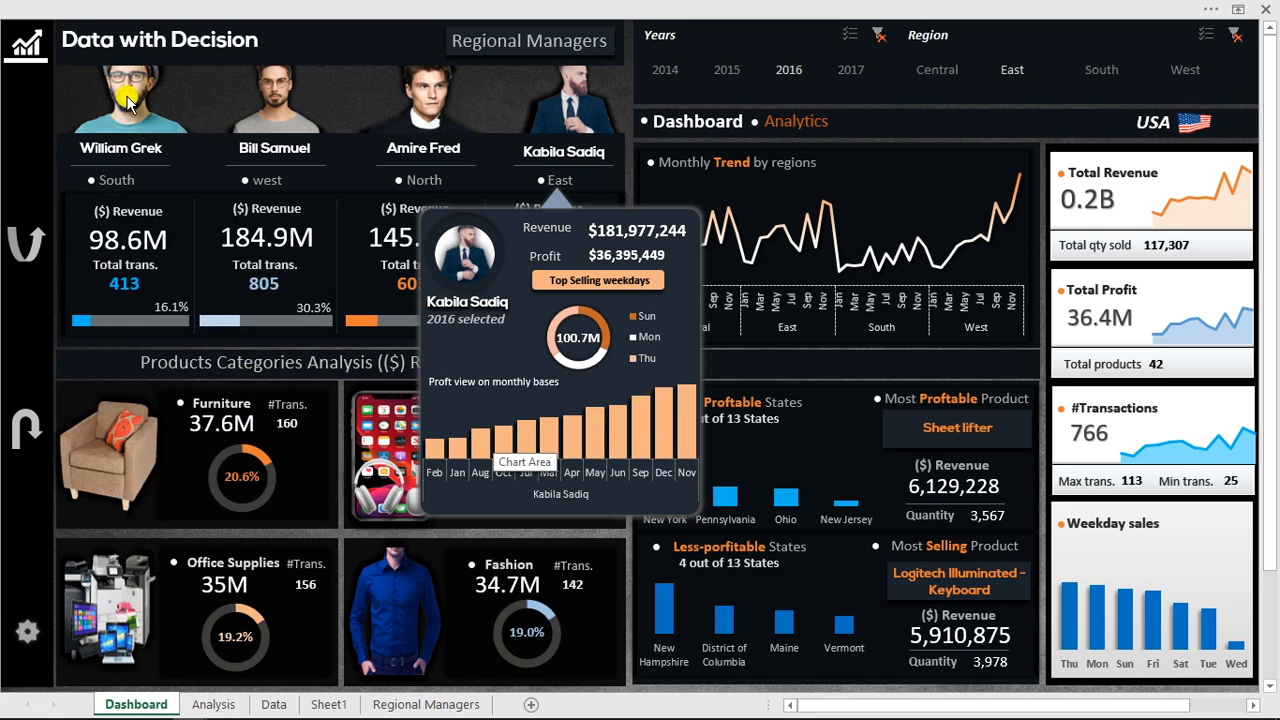
mouse_move(127, 101)
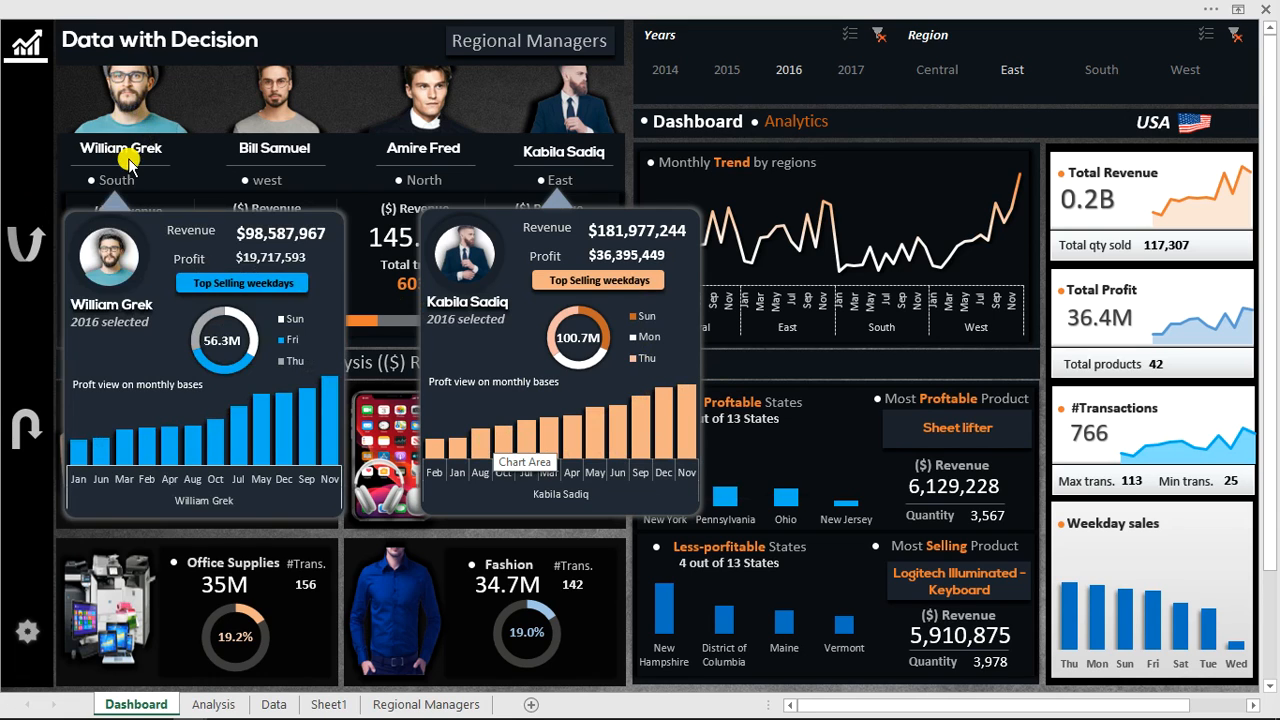
mouse_move(127, 78)
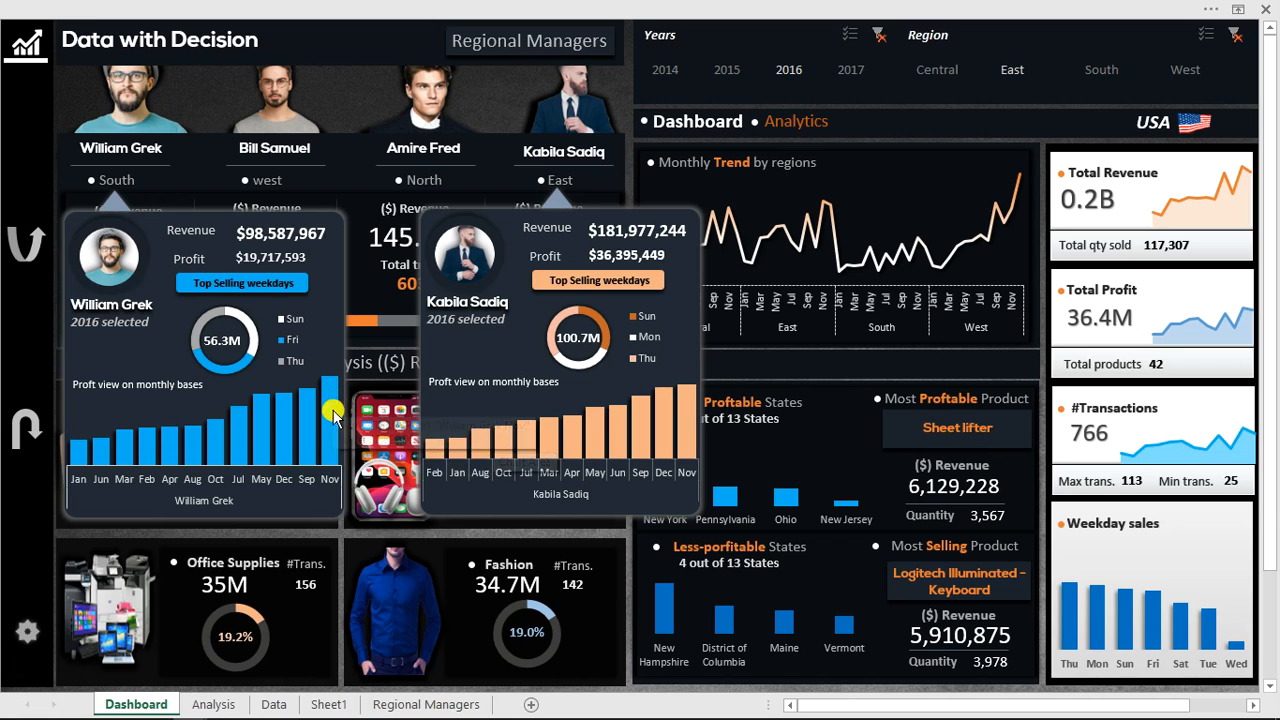
mouse_move(328, 435)
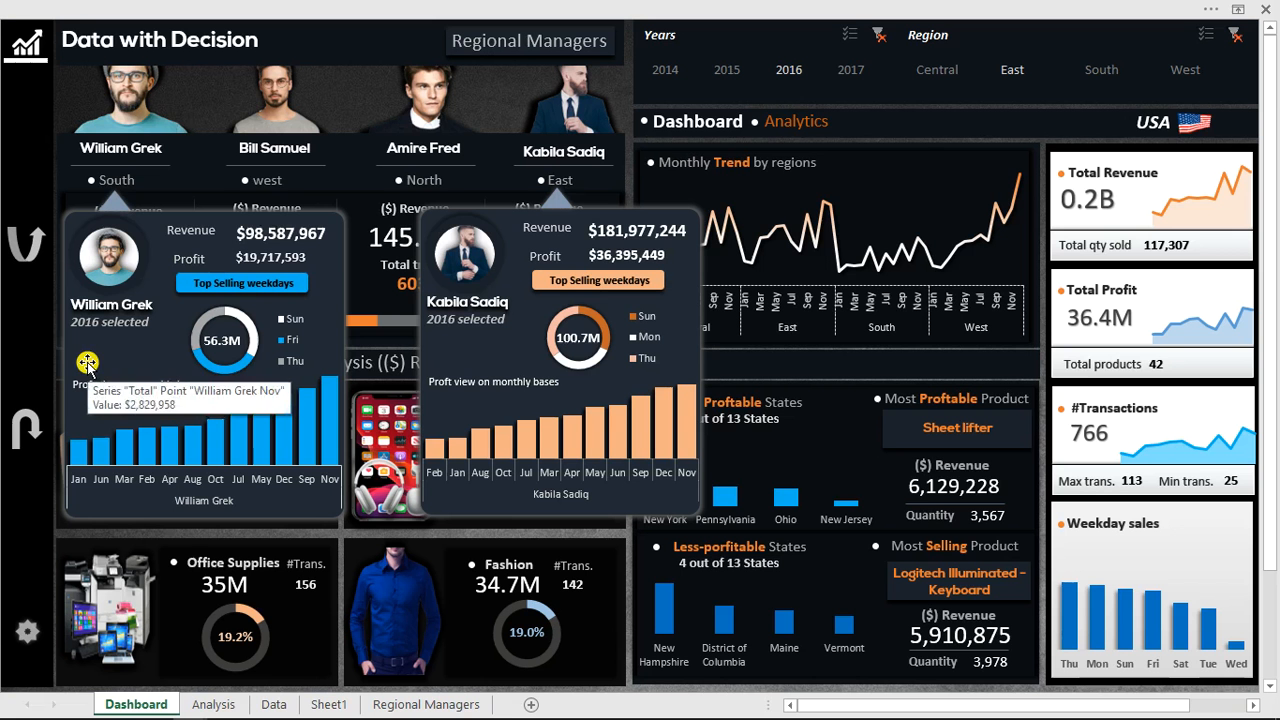
mouse_move(92, 375)
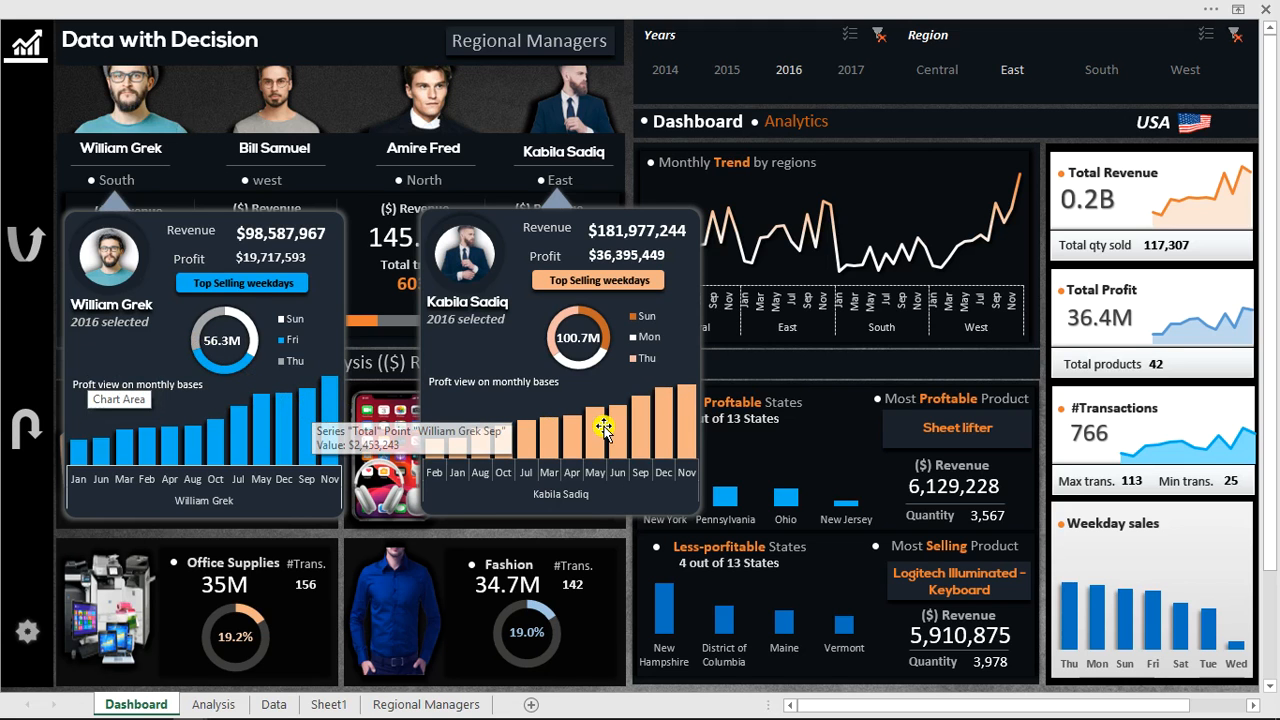
mouse_move(677, 443)
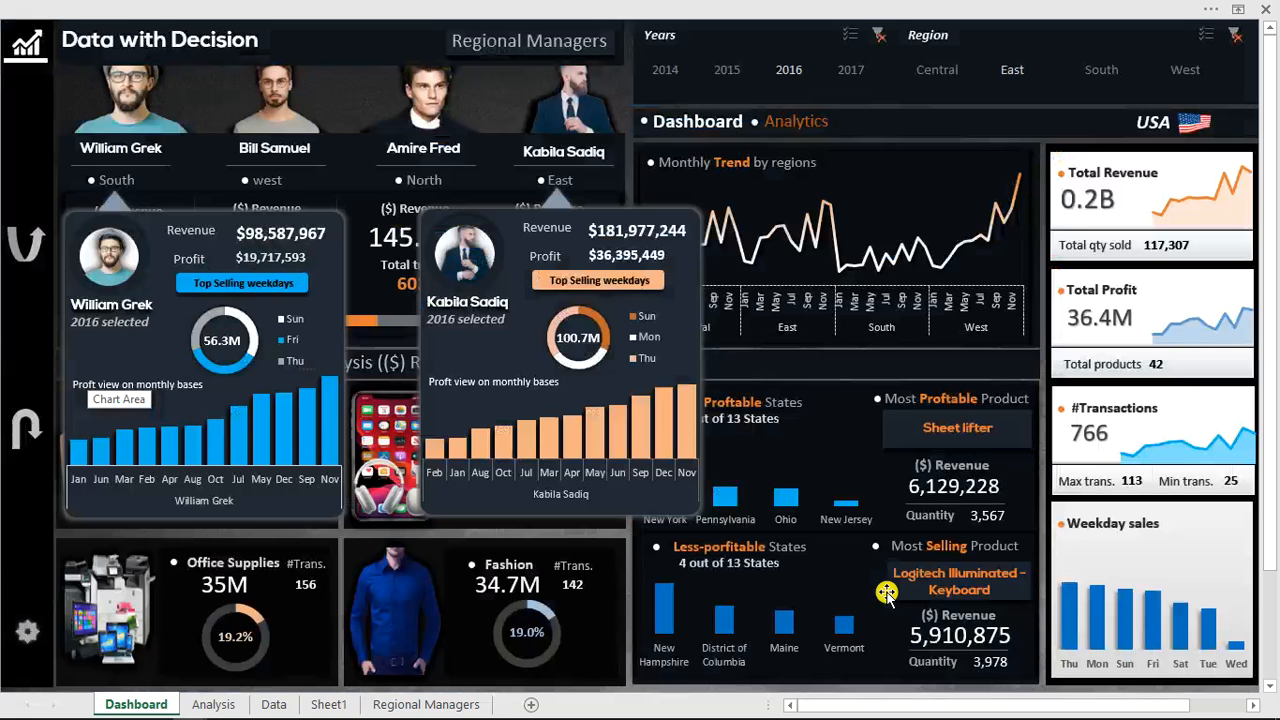
Add 2017 to the Years slicer selection and close both manager profile popups.
click(855, 68)
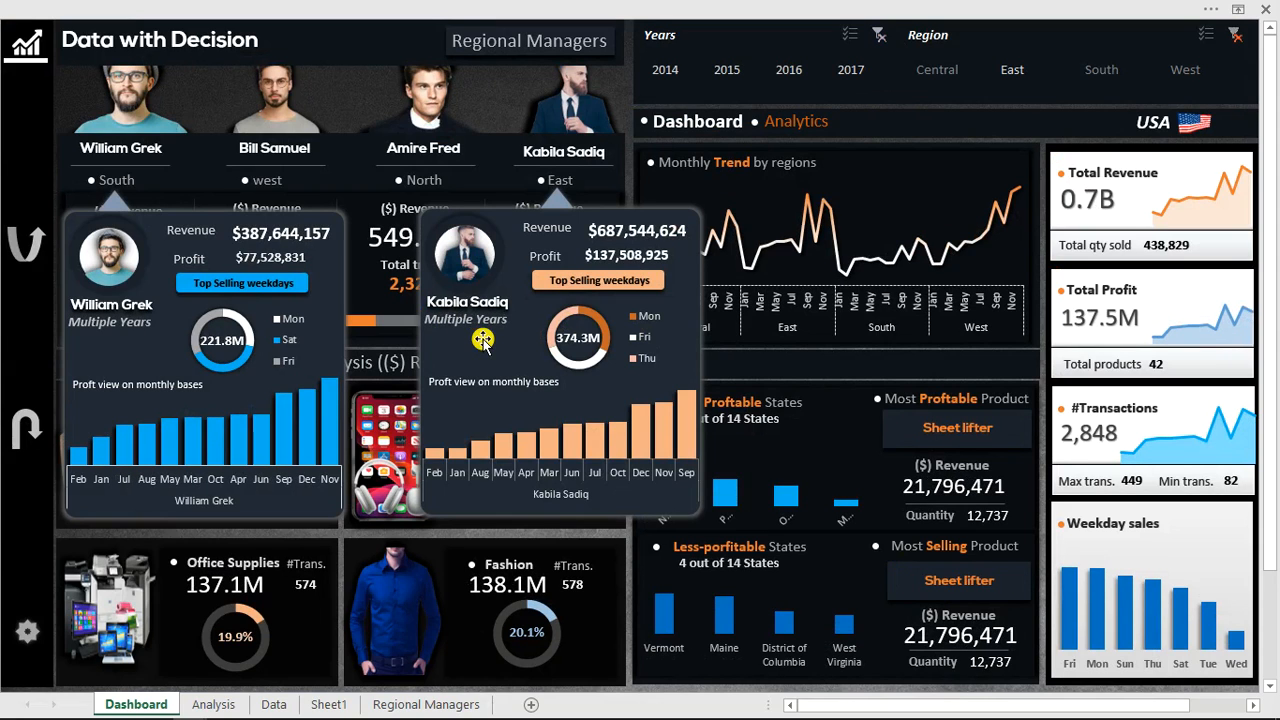
click(575, 166)
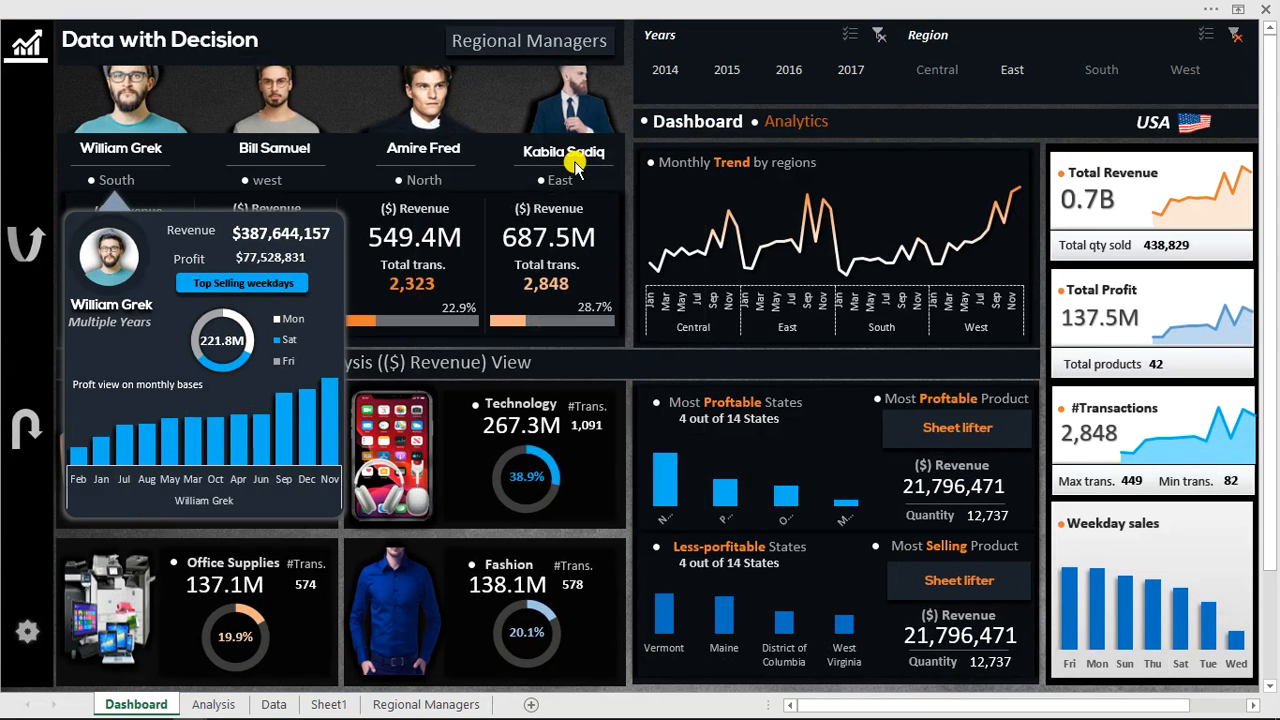
click(128, 174)
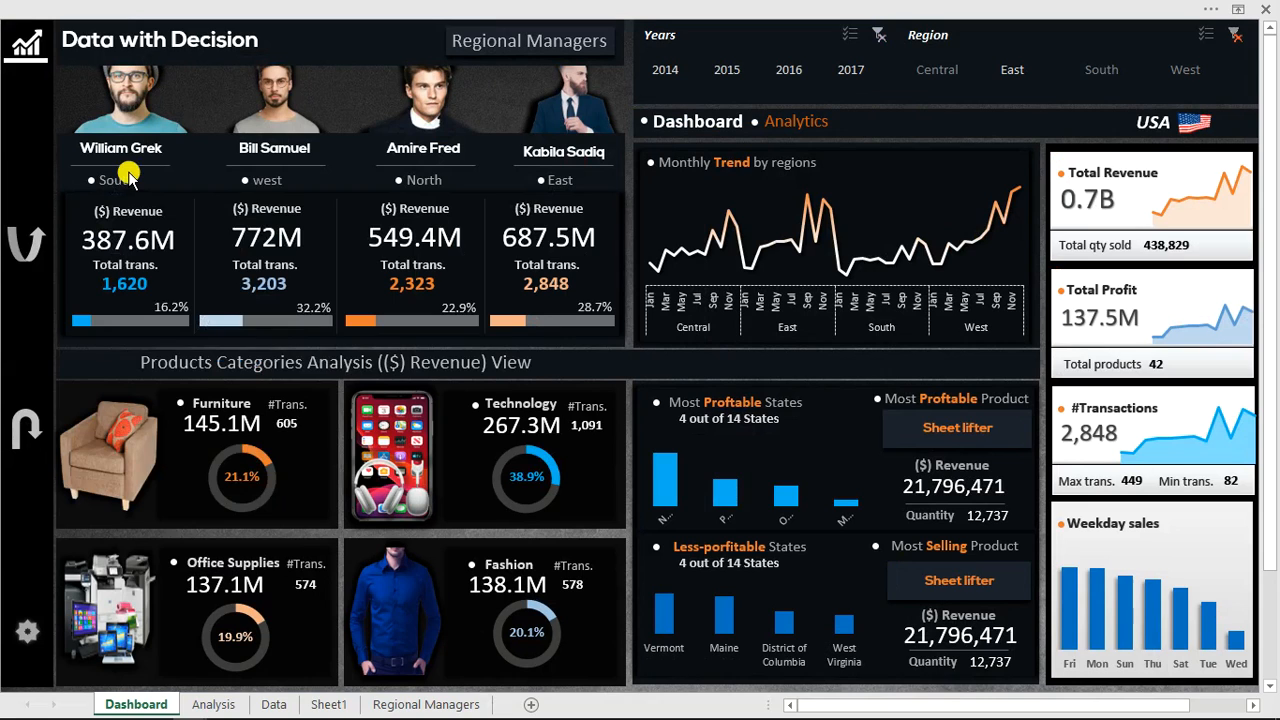
Open the profile popups of all four regional managers.
click(138, 110)
click(287, 110)
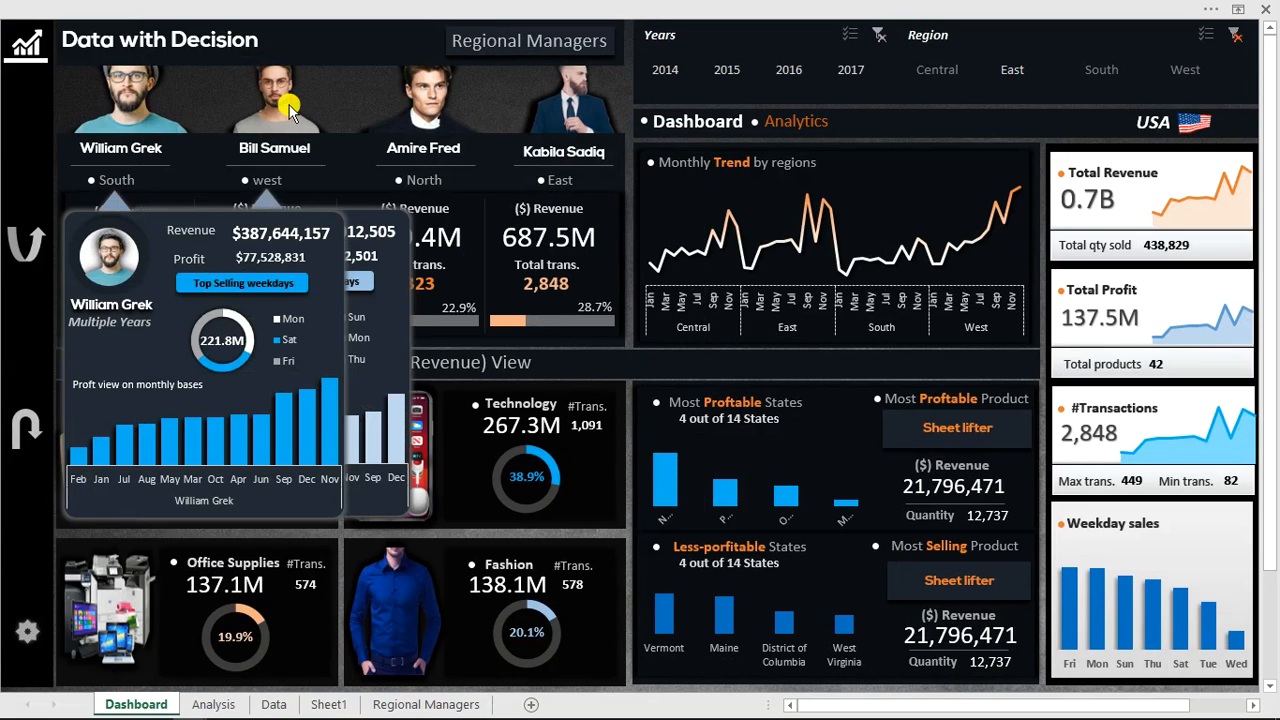
click(422, 108)
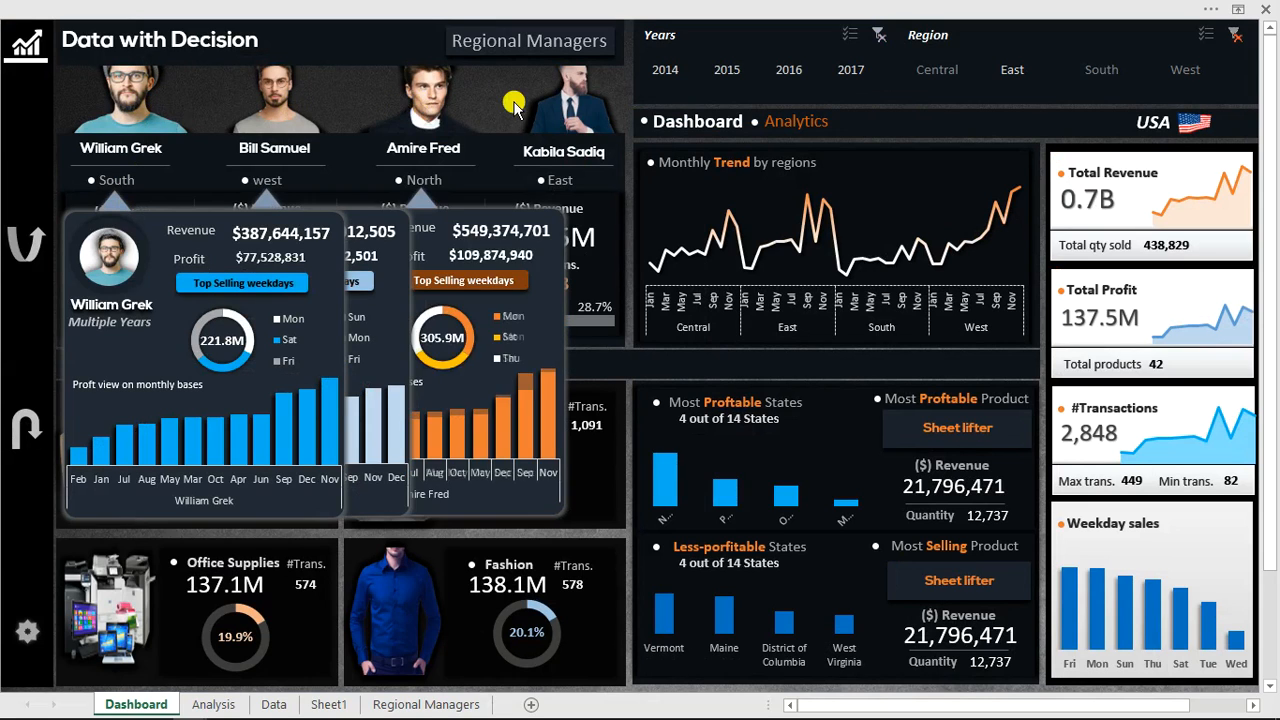
click(579, 104)
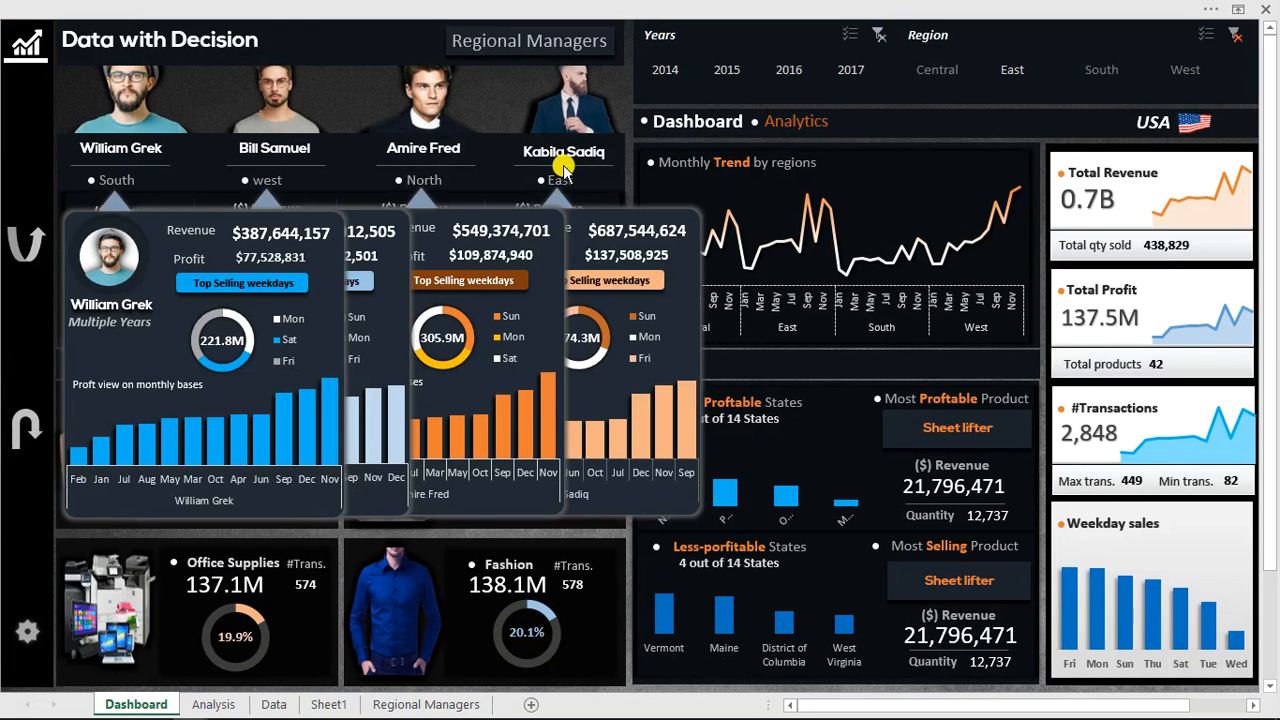
Close the four manager popups and set the Years slicer back to 2016 only.
click(561, 184)
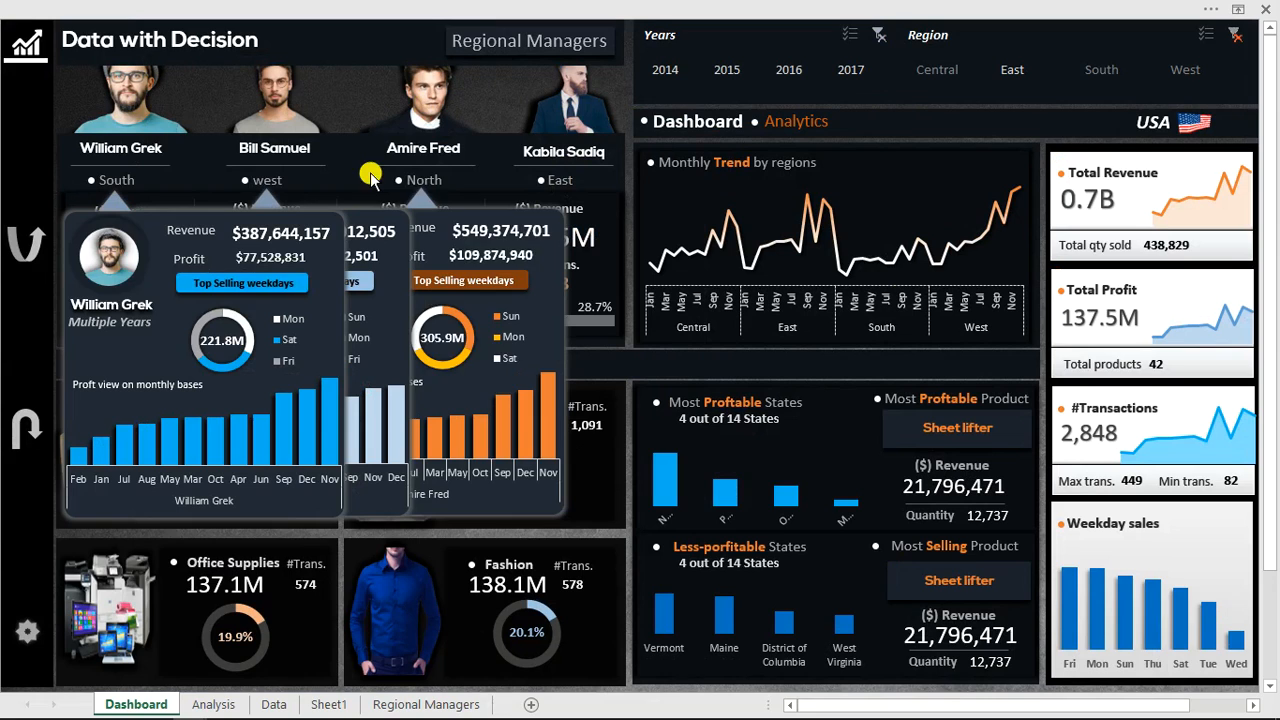
click(414, 176)
click(257, 183)
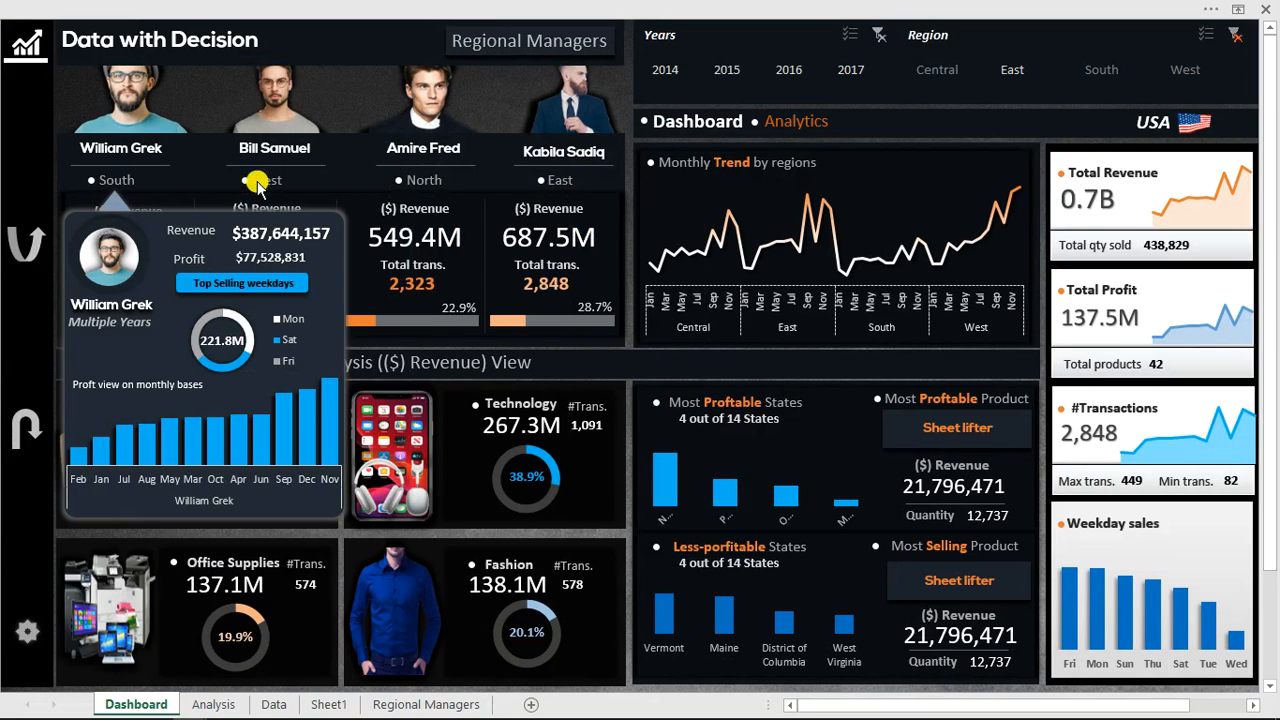
click(130, 180)
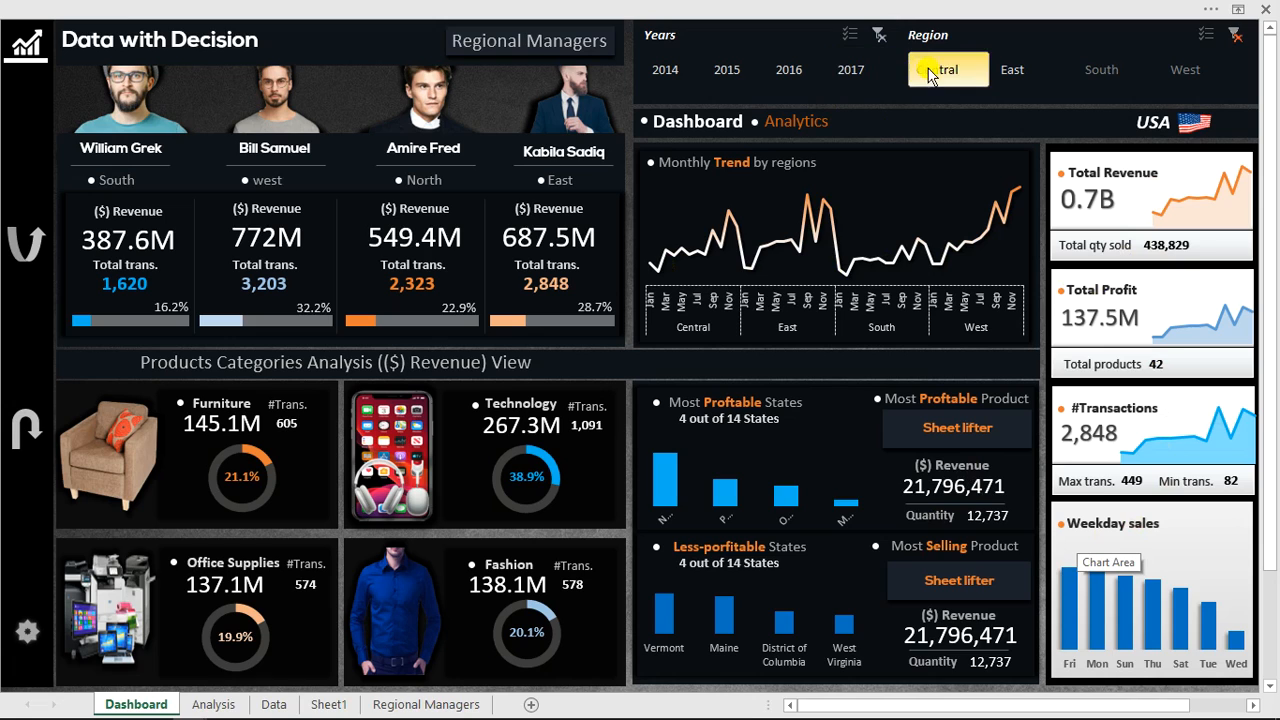
click(790, 78)
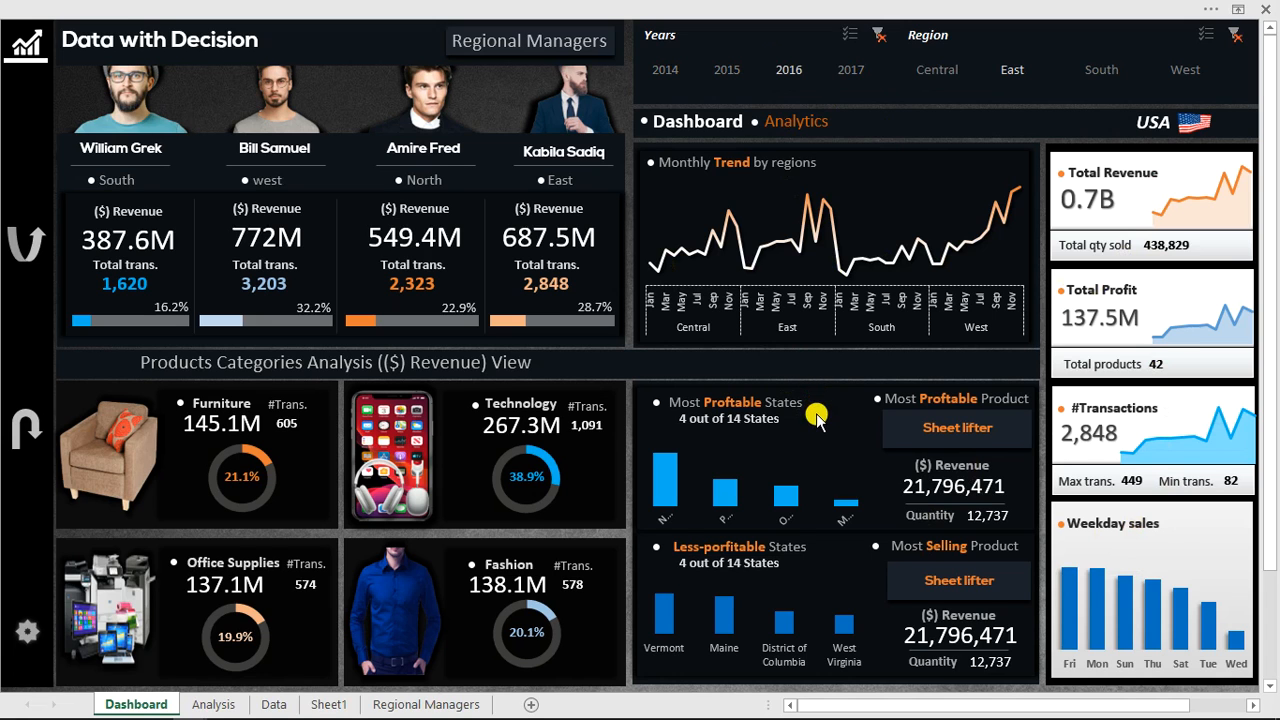
Open and close the Technology category detail panel twice.
click(398, 458)
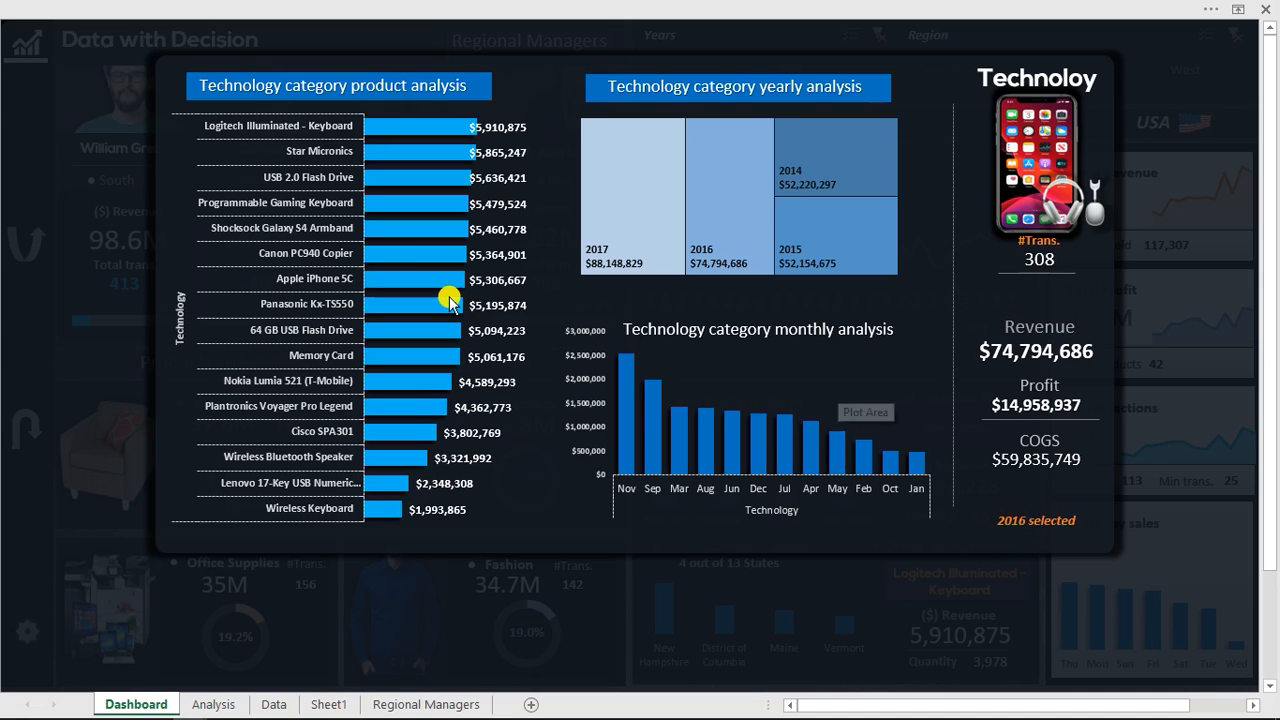
click(847, 580)
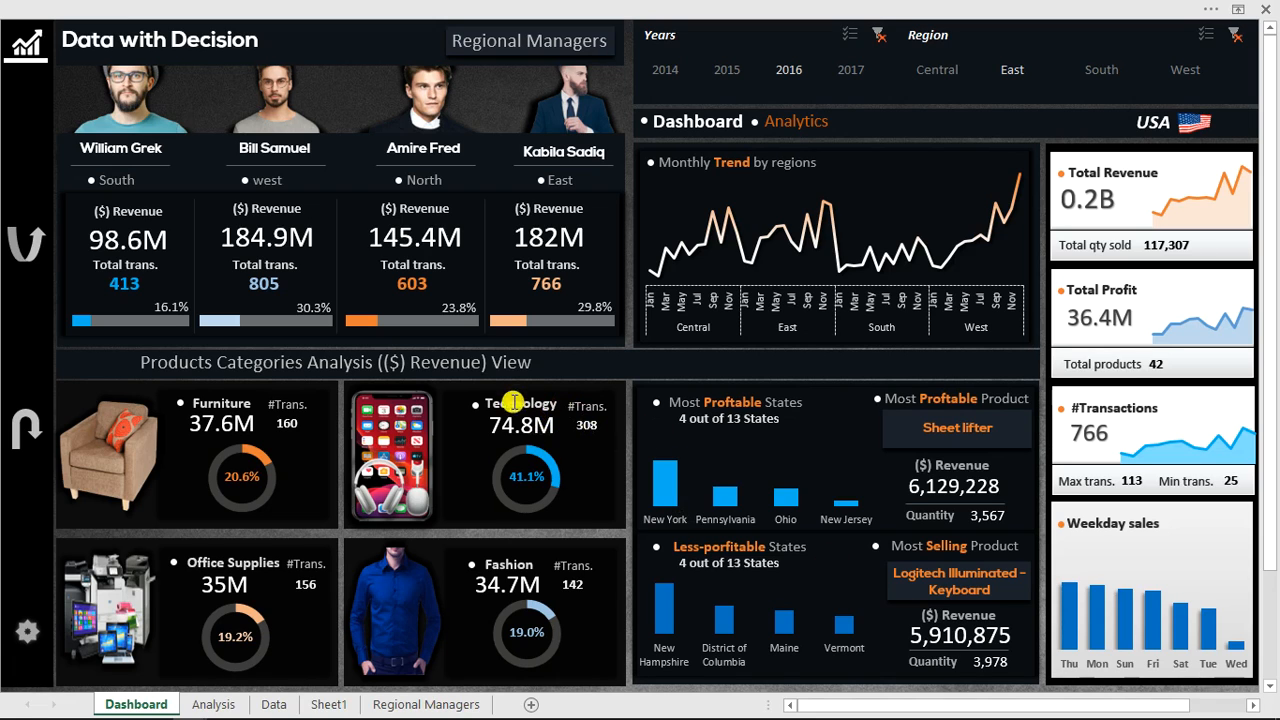
click(562, 433)
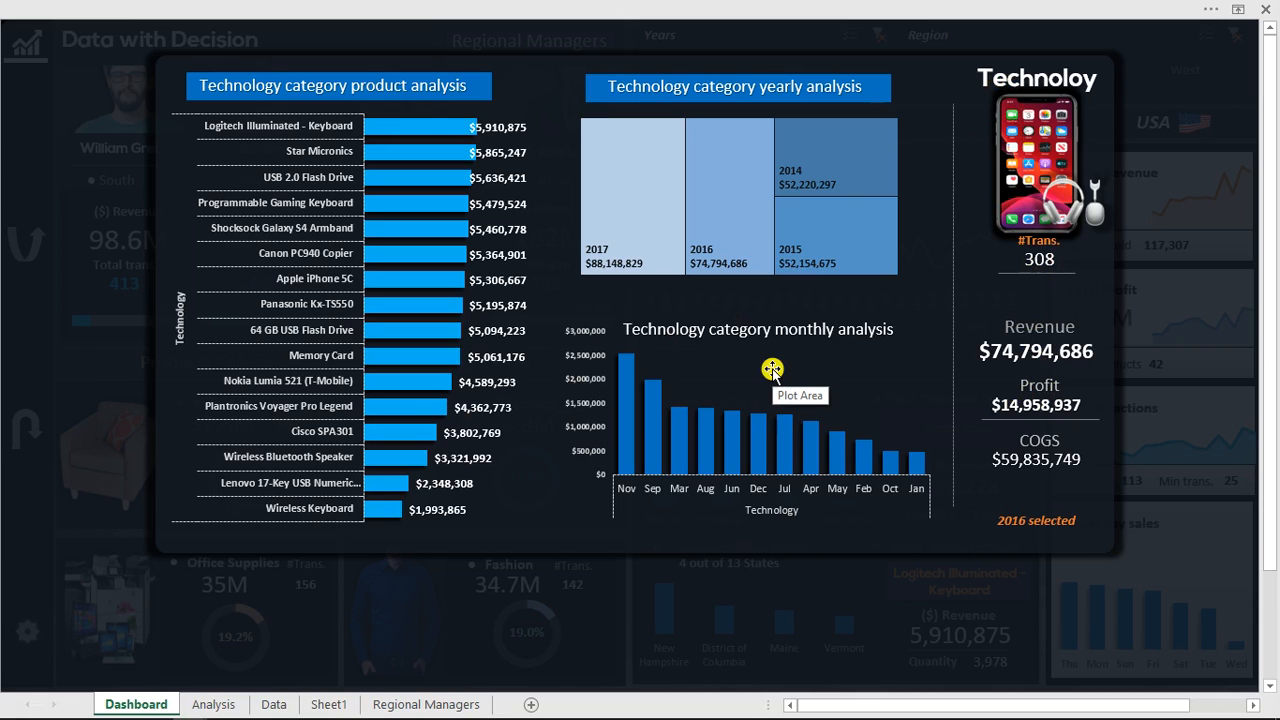
click(1157, 366)
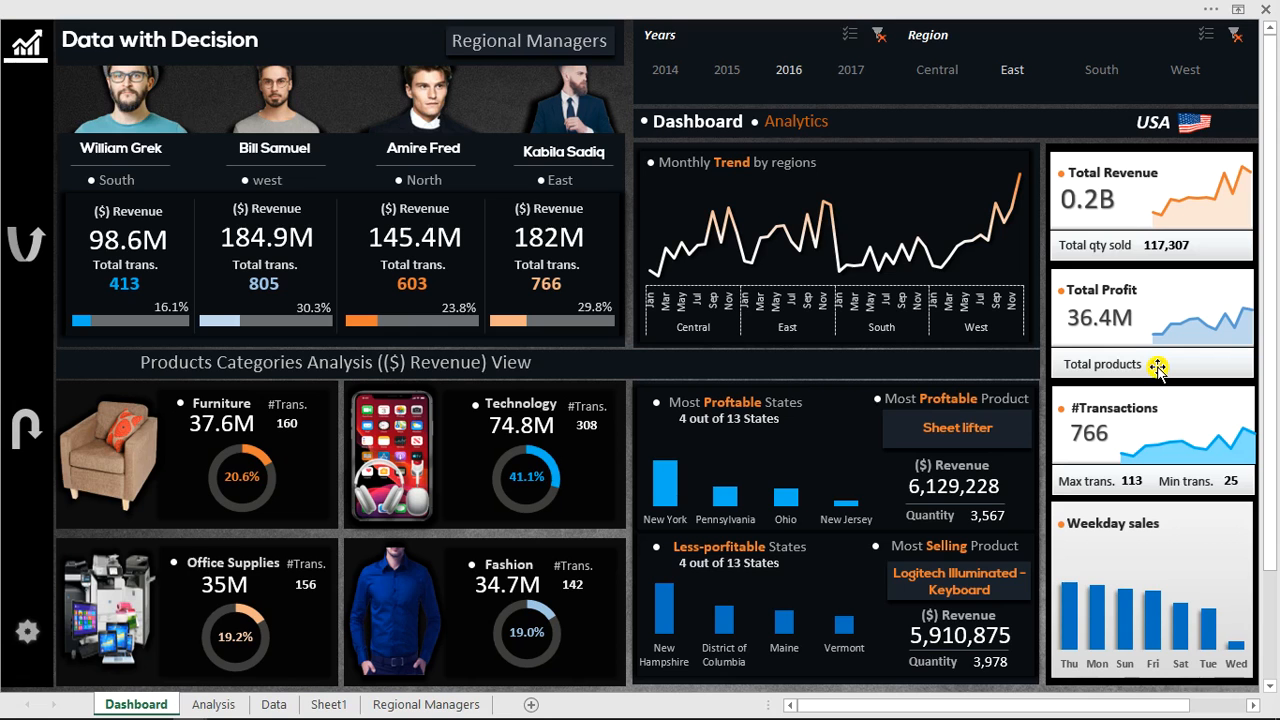
Switch to the other open workbook, "Youtube lesson BUSINESS...", containing the empty dashboard template.
mouse_move(192, 714)
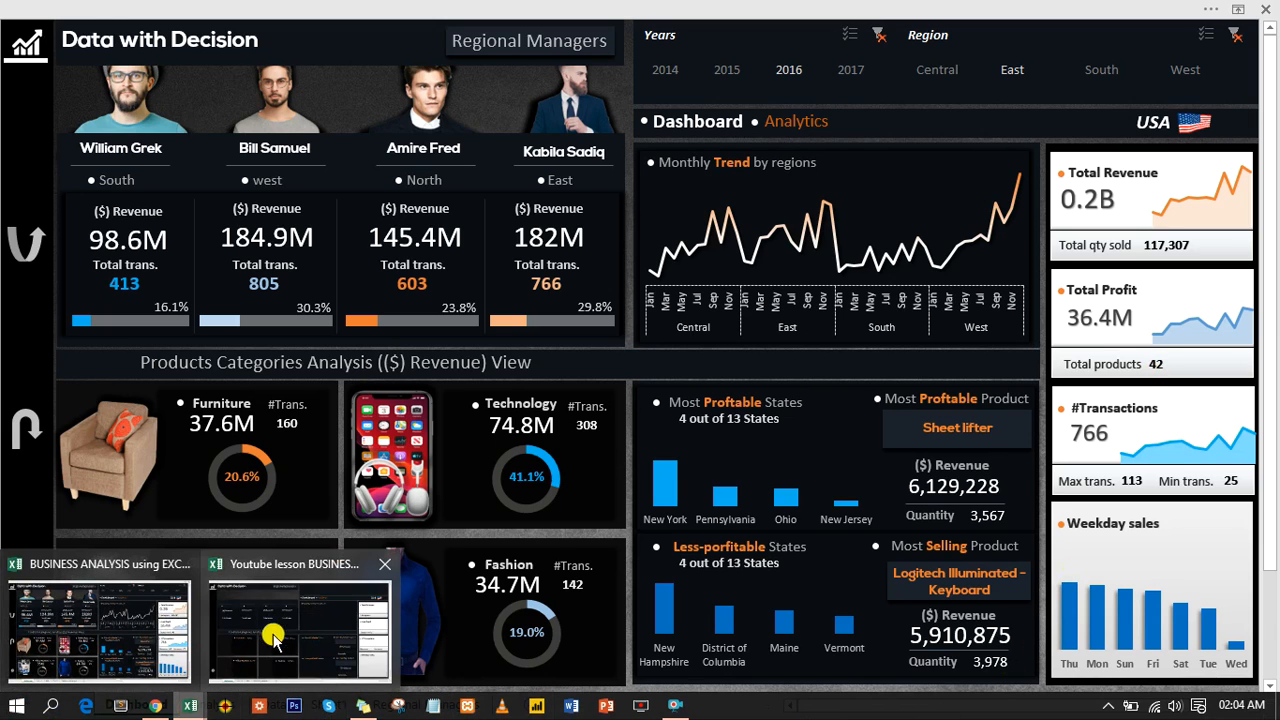
click(279, 621)
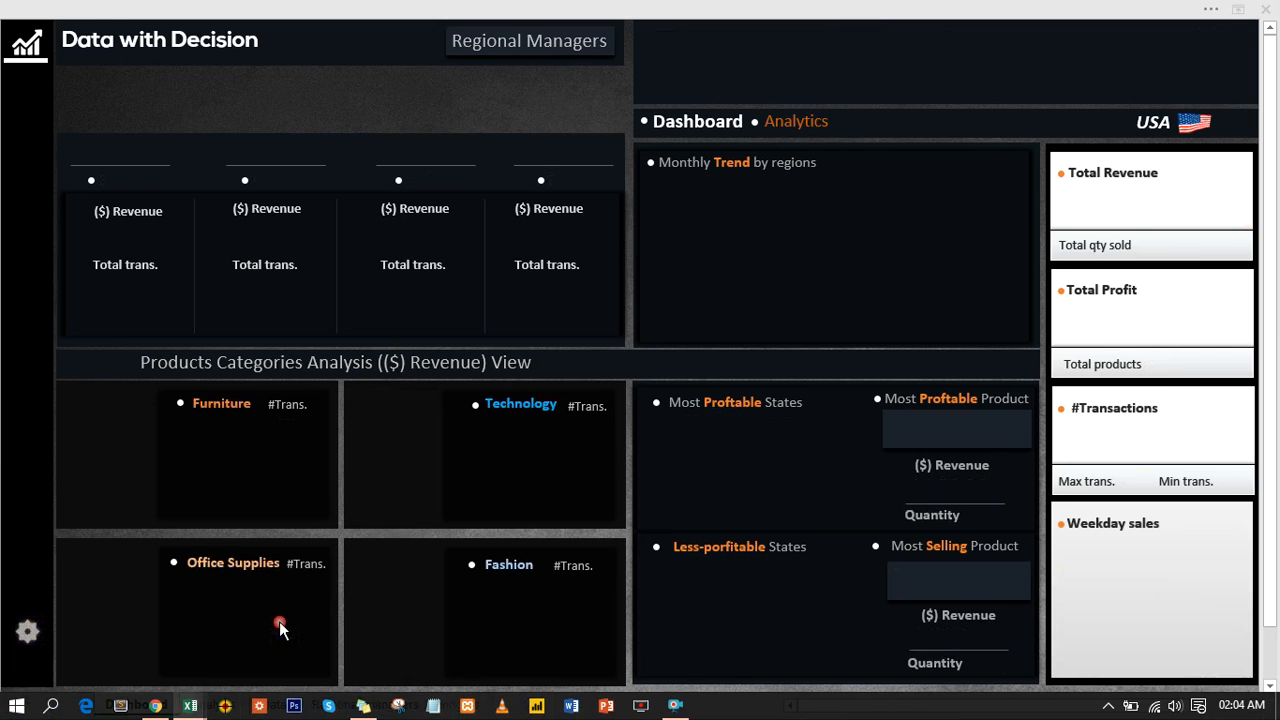
click(433, 105)
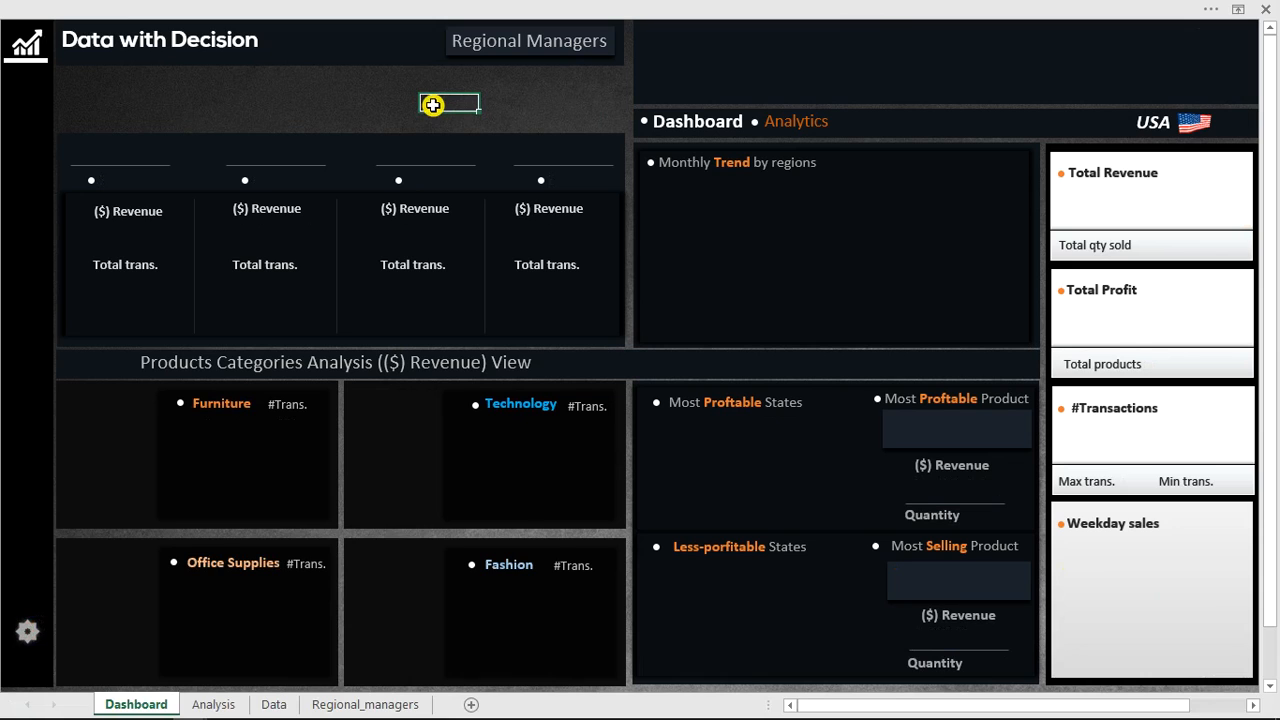
click(346, 107)
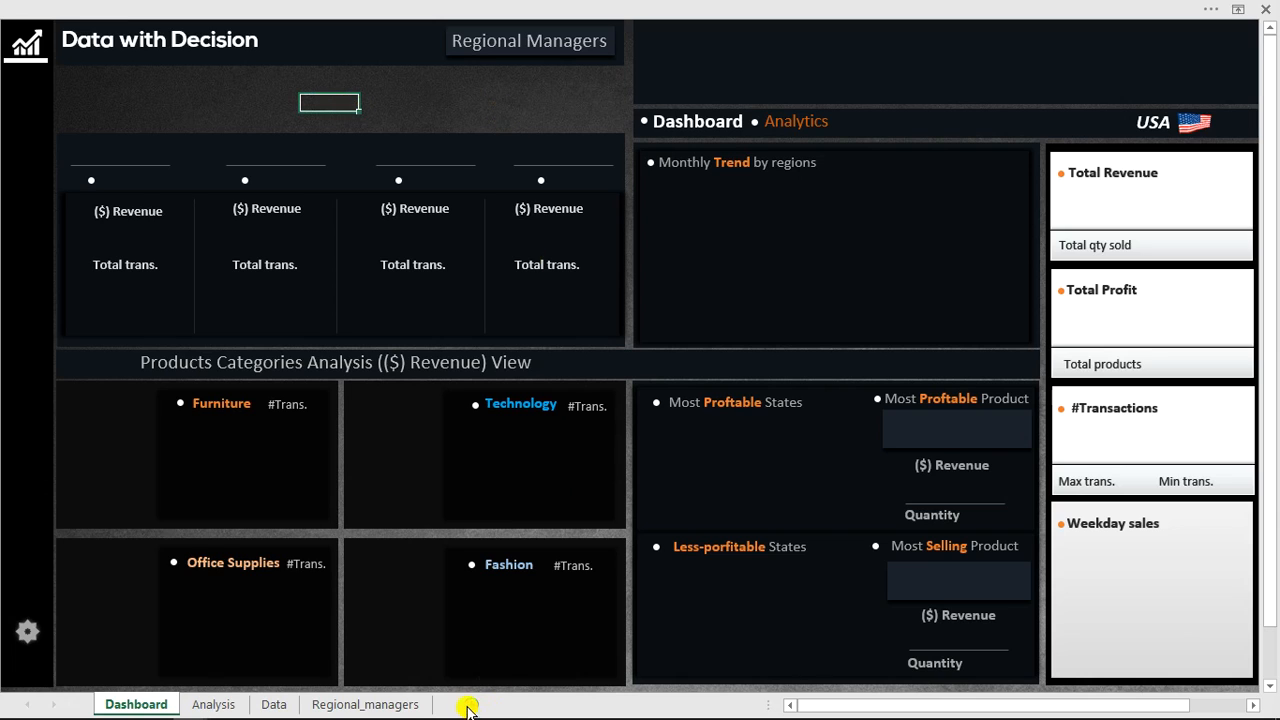
click(394, 114)
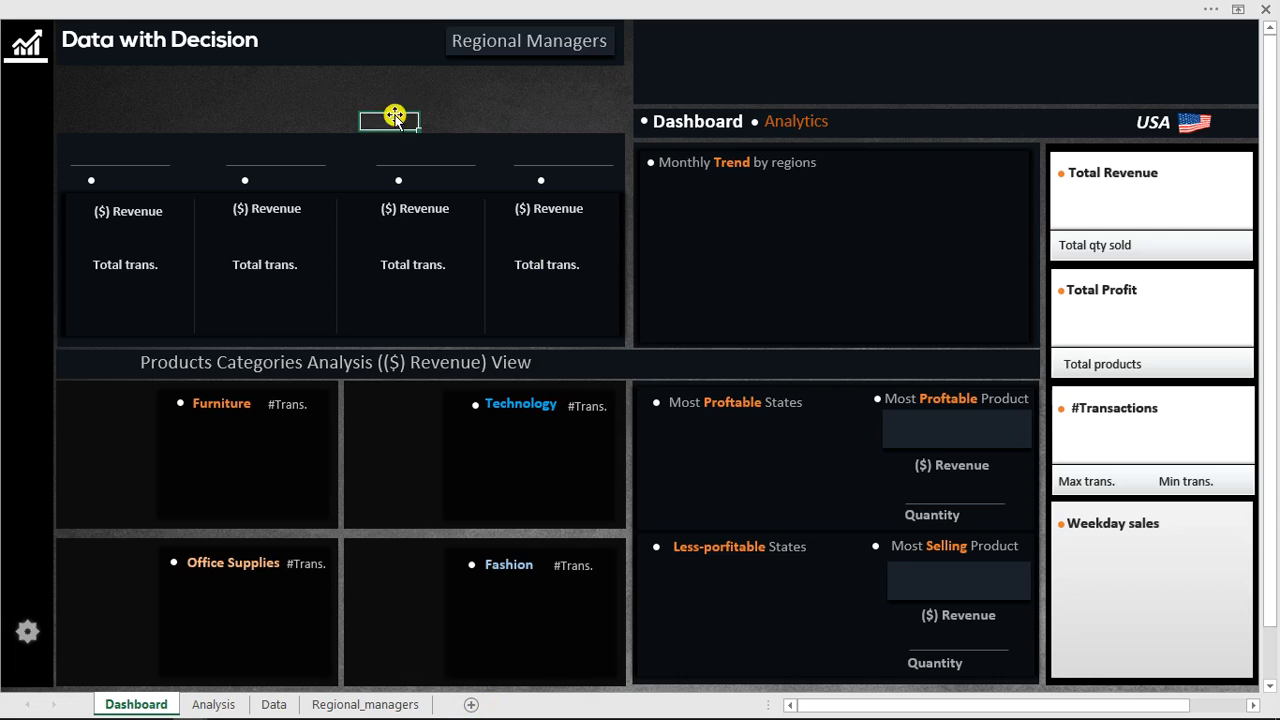
Add a new sheet and set its background to the texture-318907_1920 image from the Double Exposure Model folder.
click(473, 704)
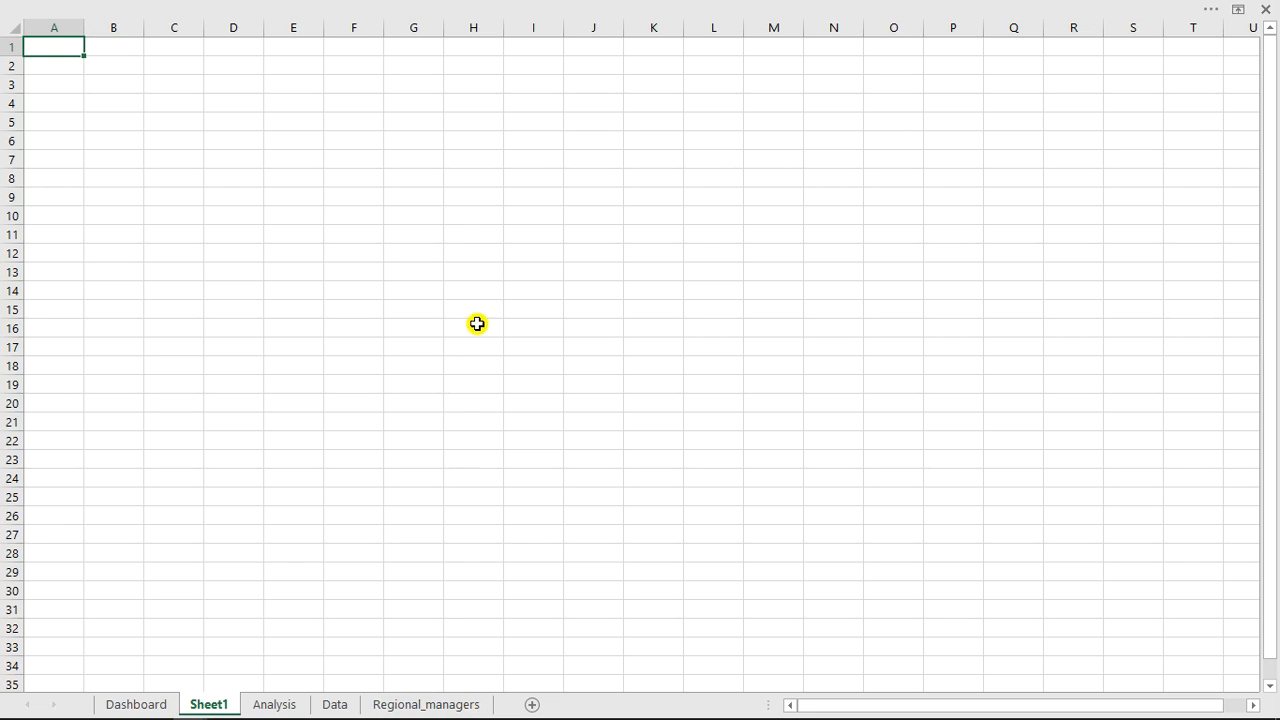
click(478, 196)
click(434, 8)
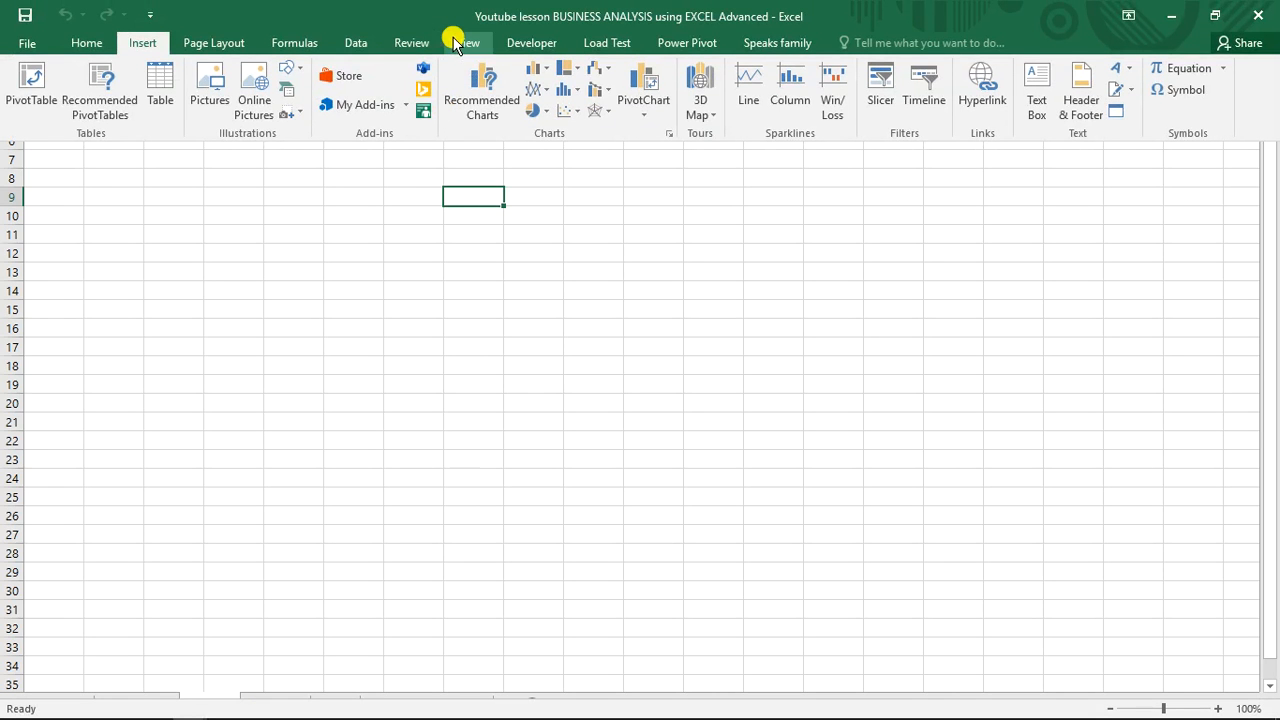
click(462, 43)
click(276, 76)
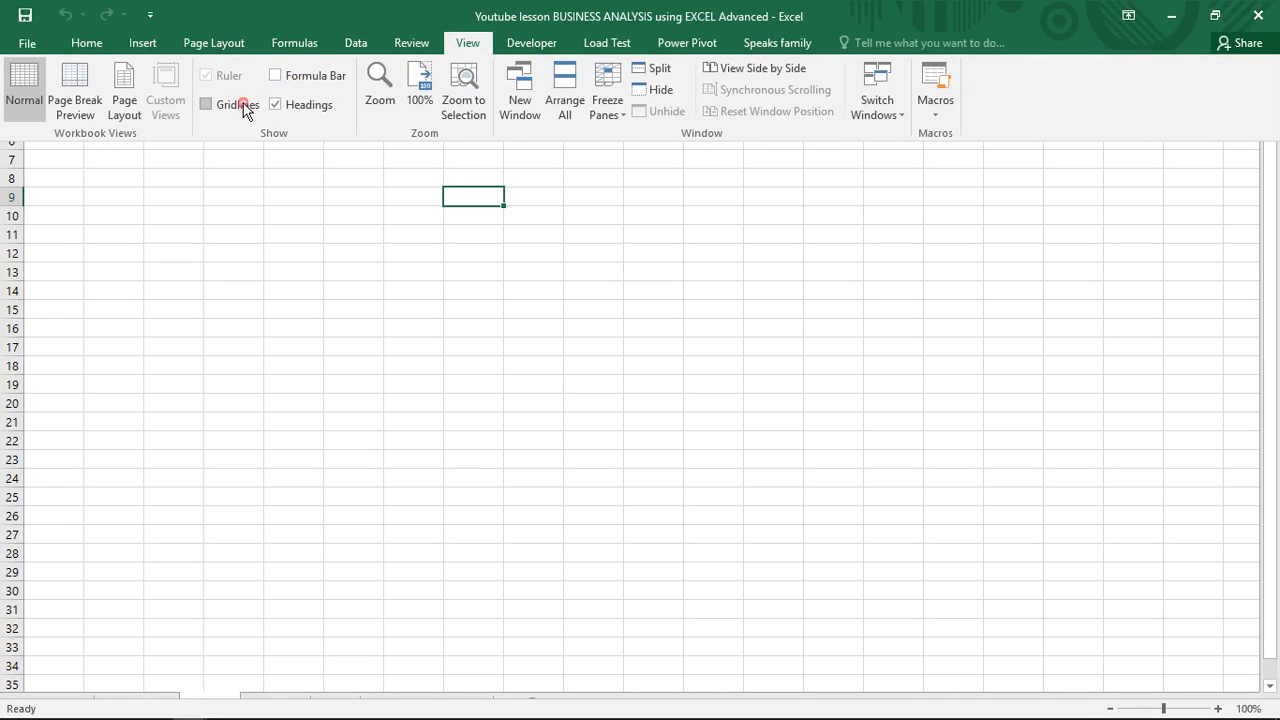
click(224, 44)
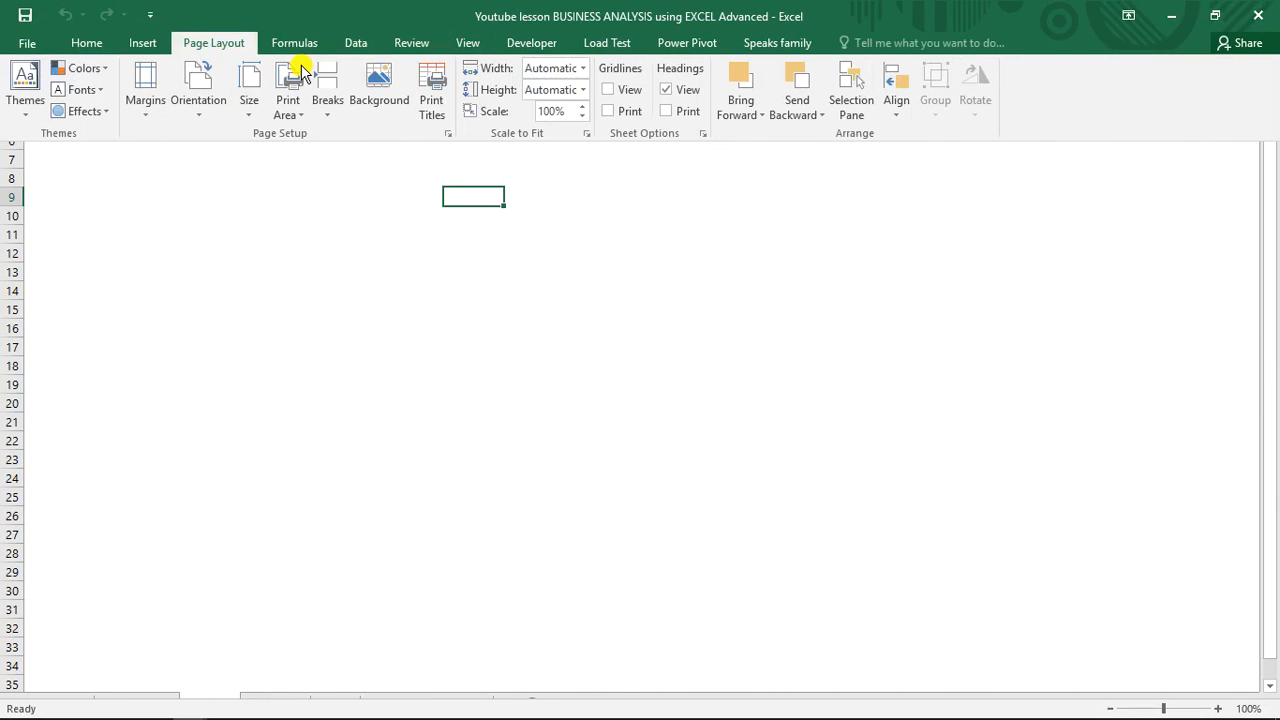
click(391, 90)
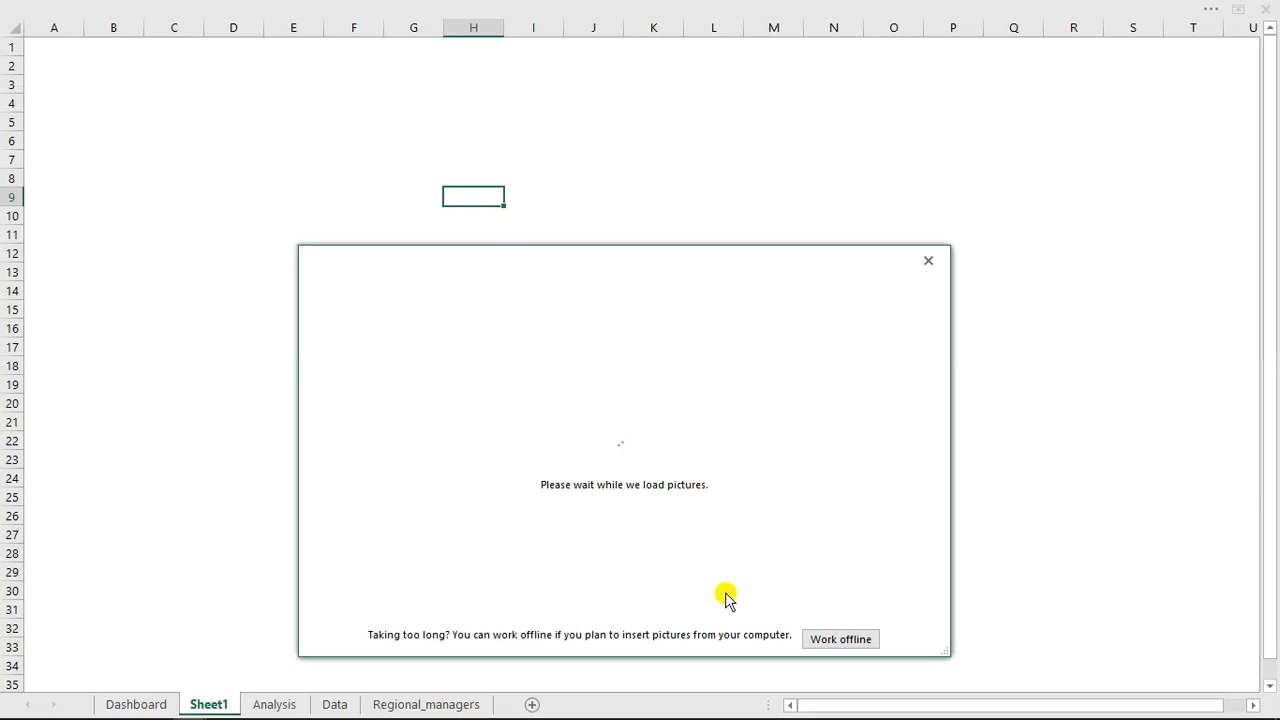
click(840, 640)
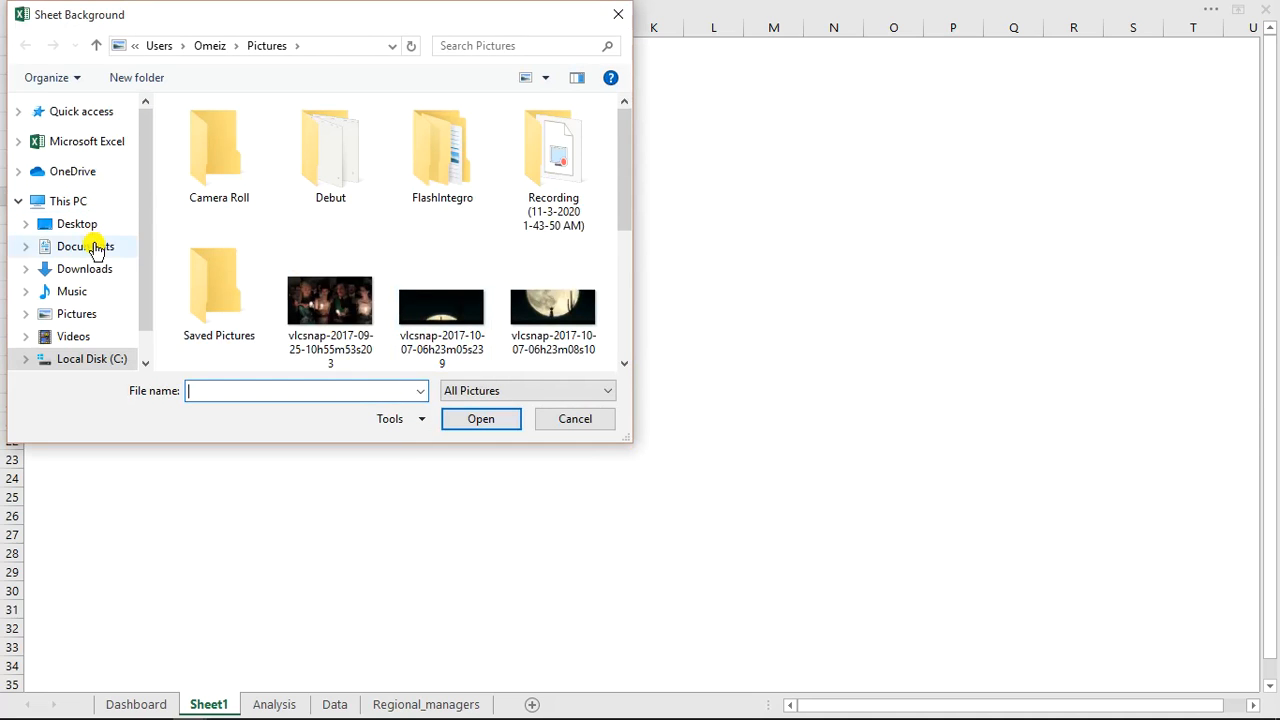
click(97, 272)
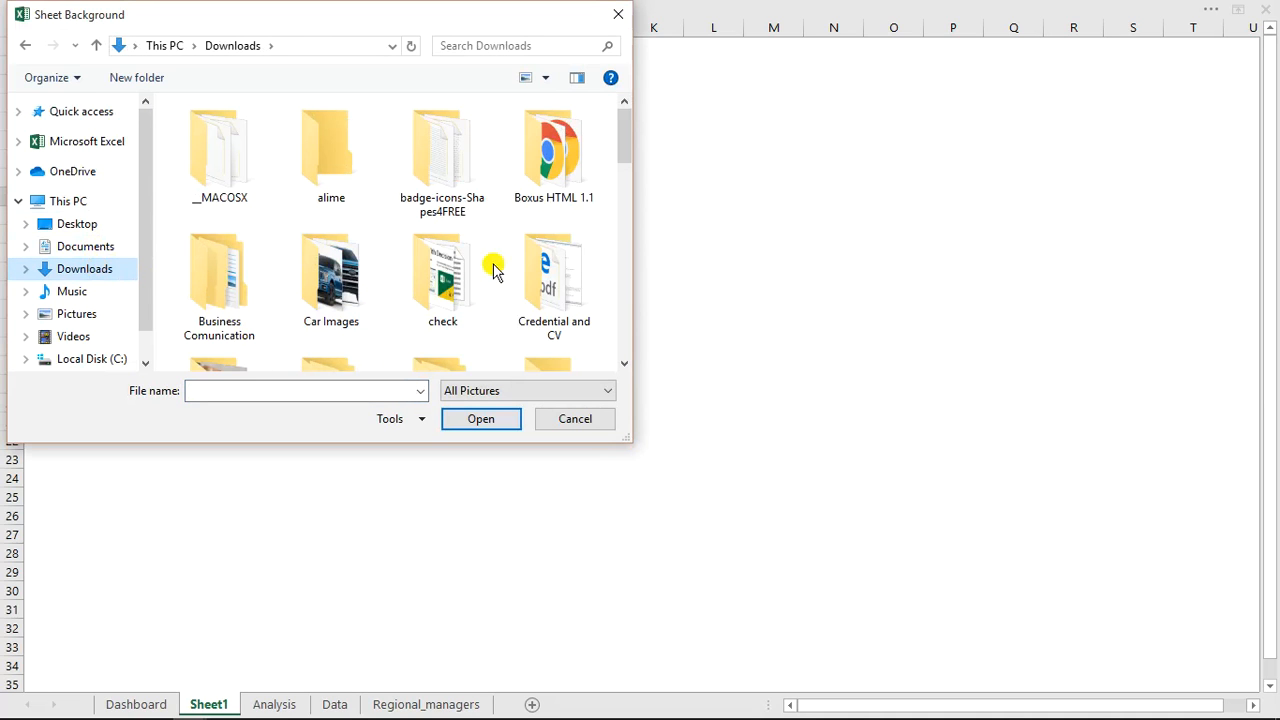
drag(623, 139, 626, 177)
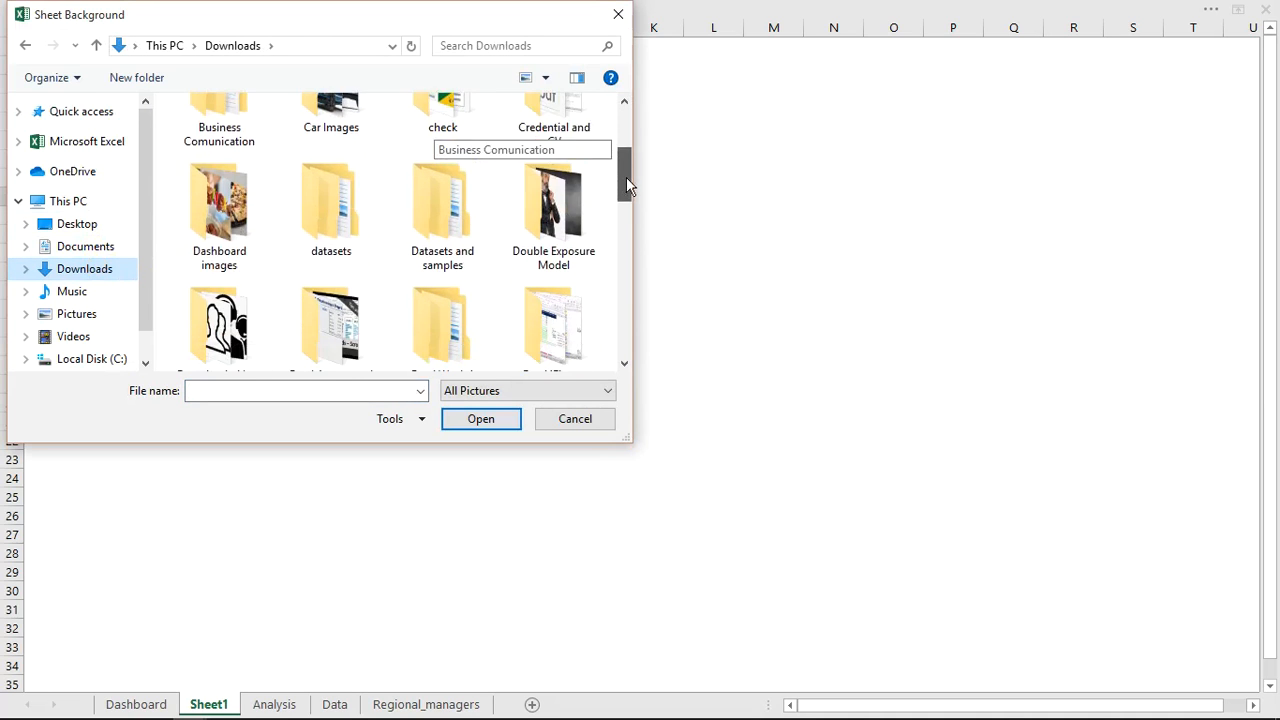
double_click(573, 182)
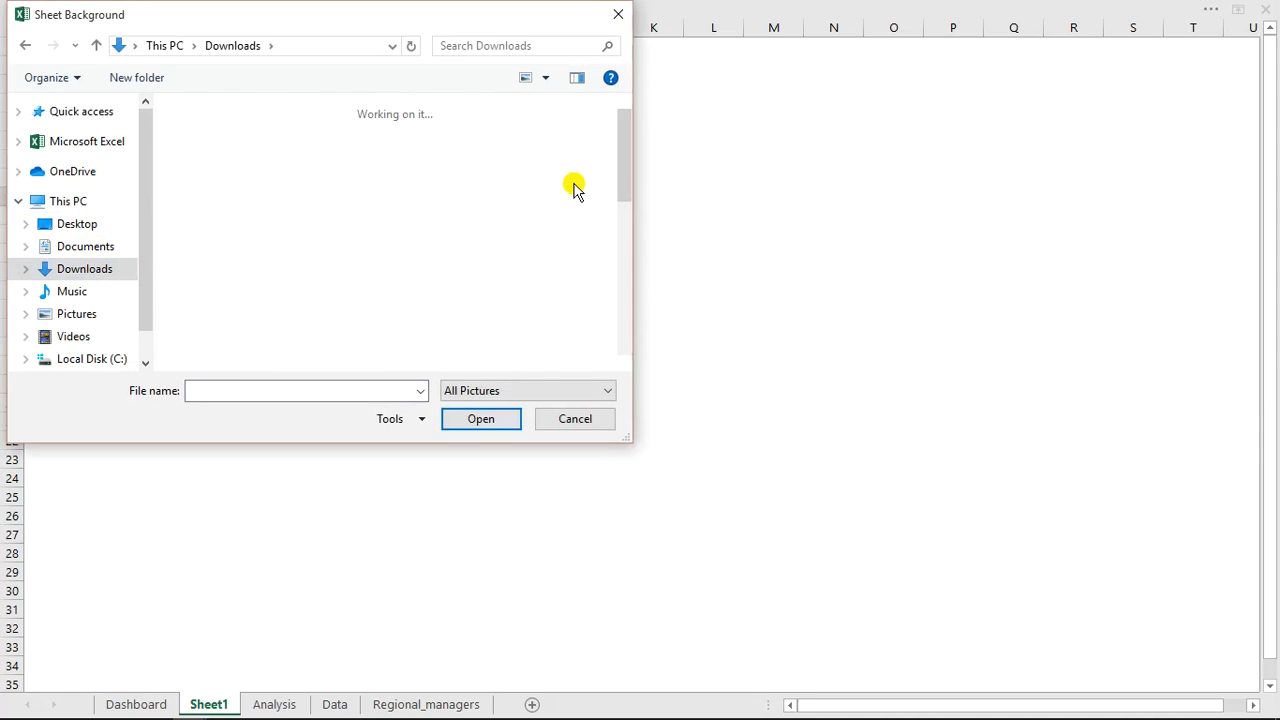
drag(626, 180, 631, 318)
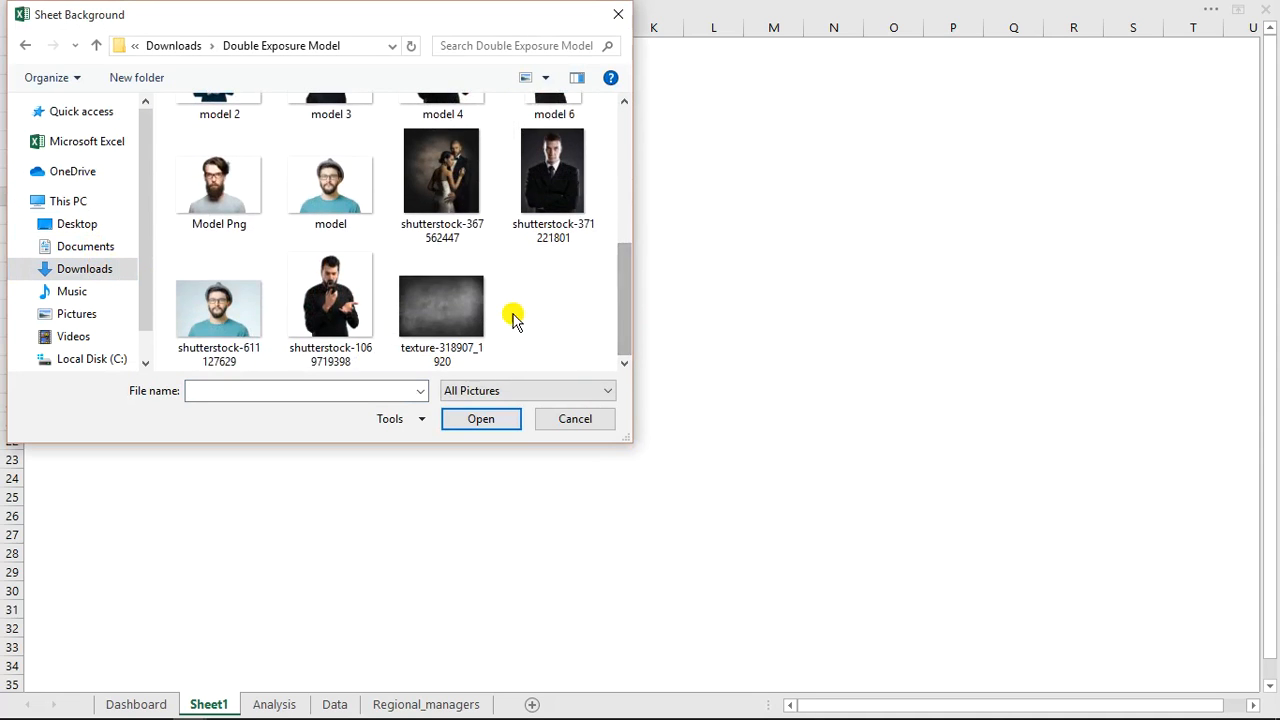
double_click(449, 306)
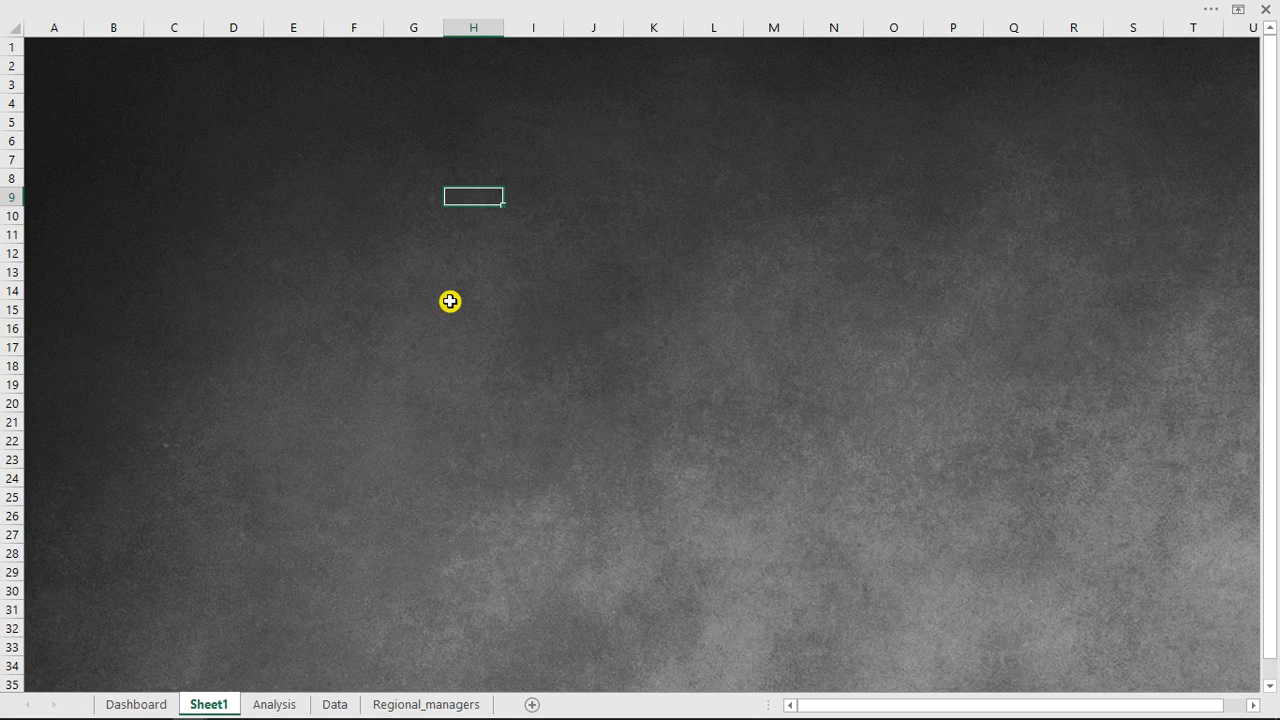
click(450, 302)
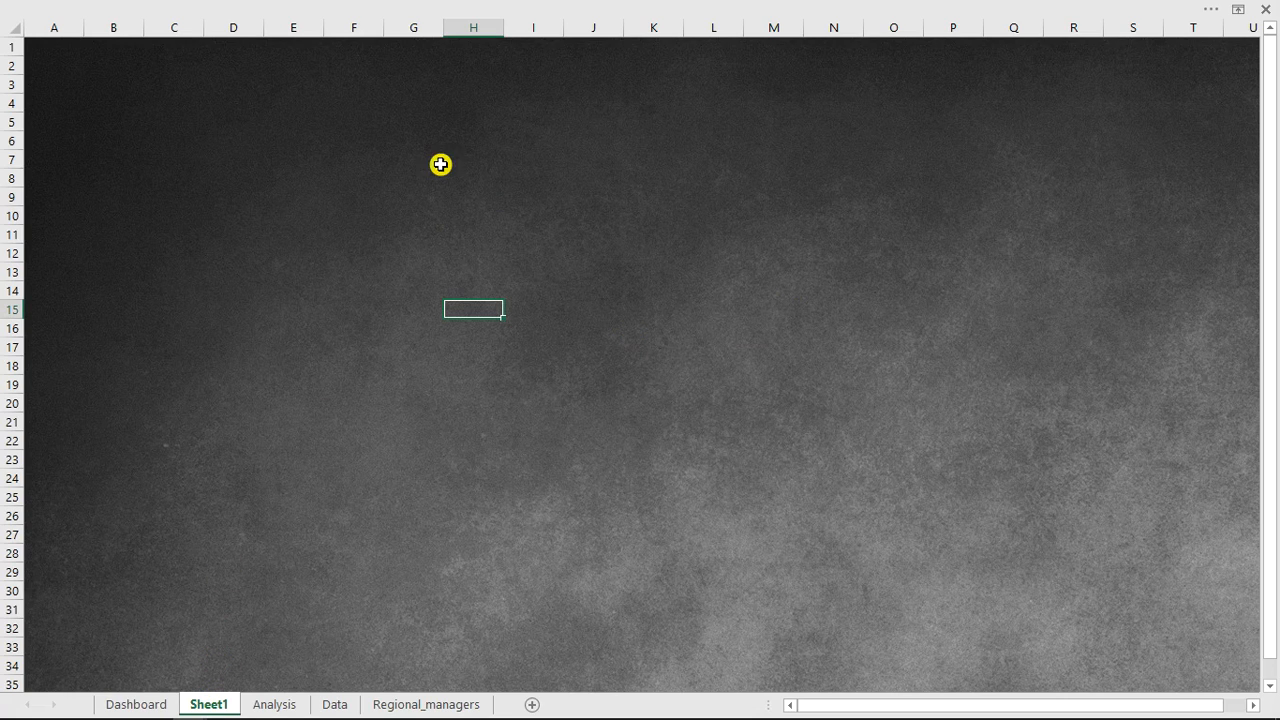
Delete the sheet background and then delete the new Sheet1.
click(360, 8)
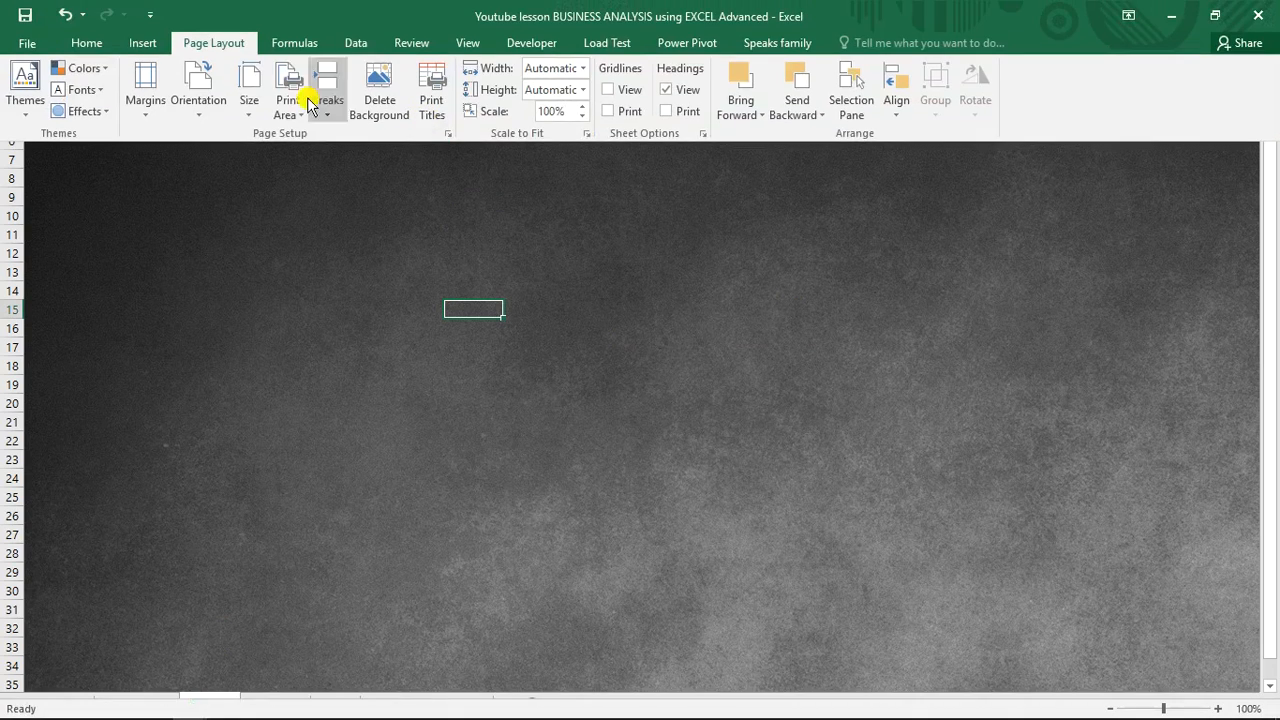
click(385, 100)
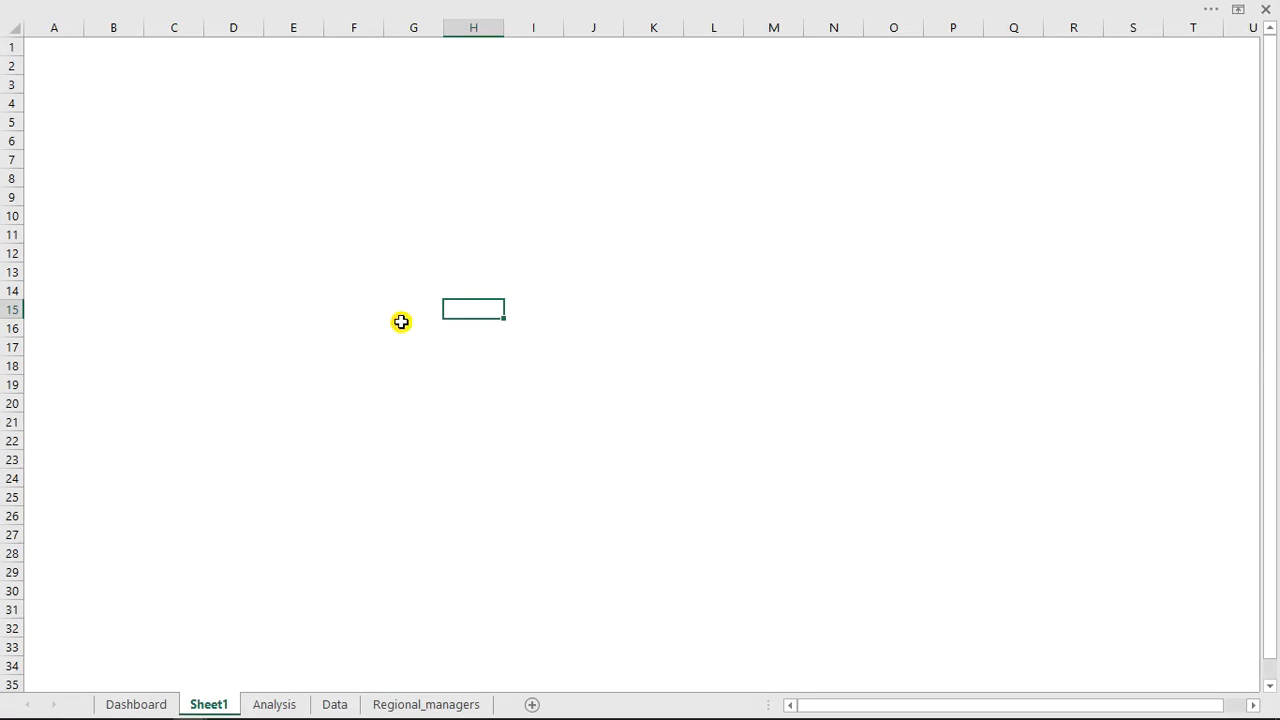
right_click(218, 706)
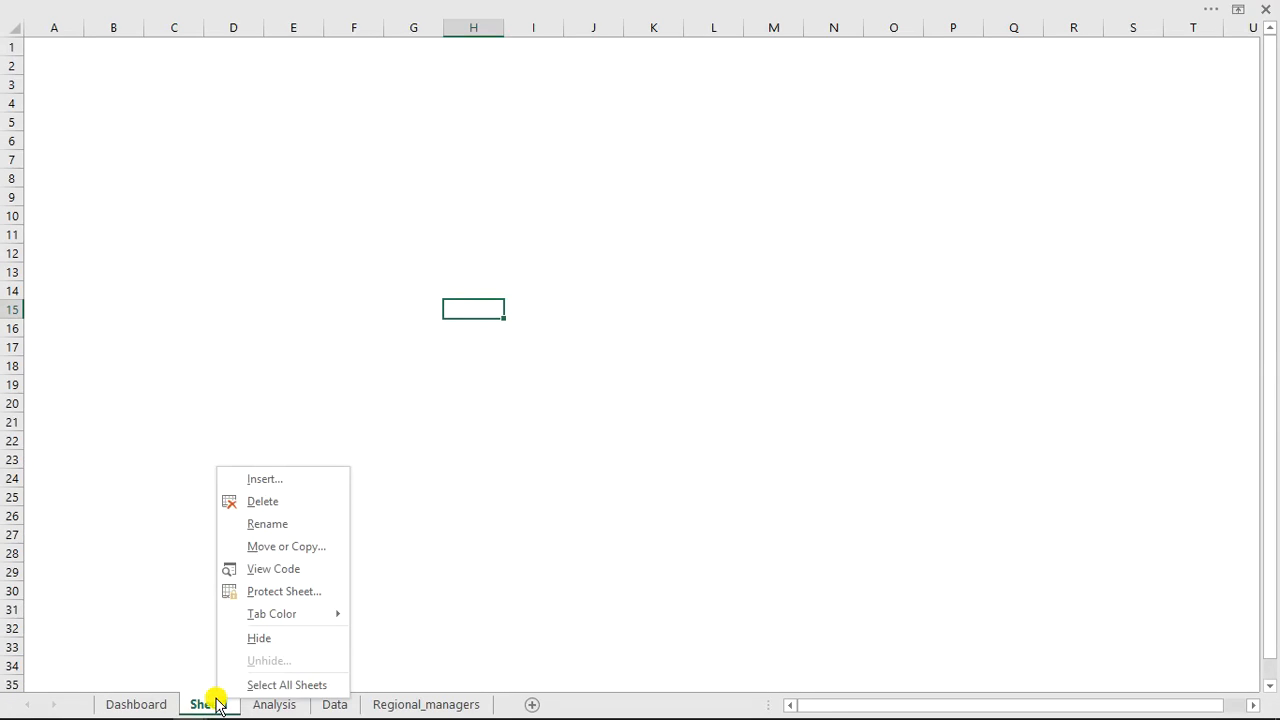
click(274, 502)
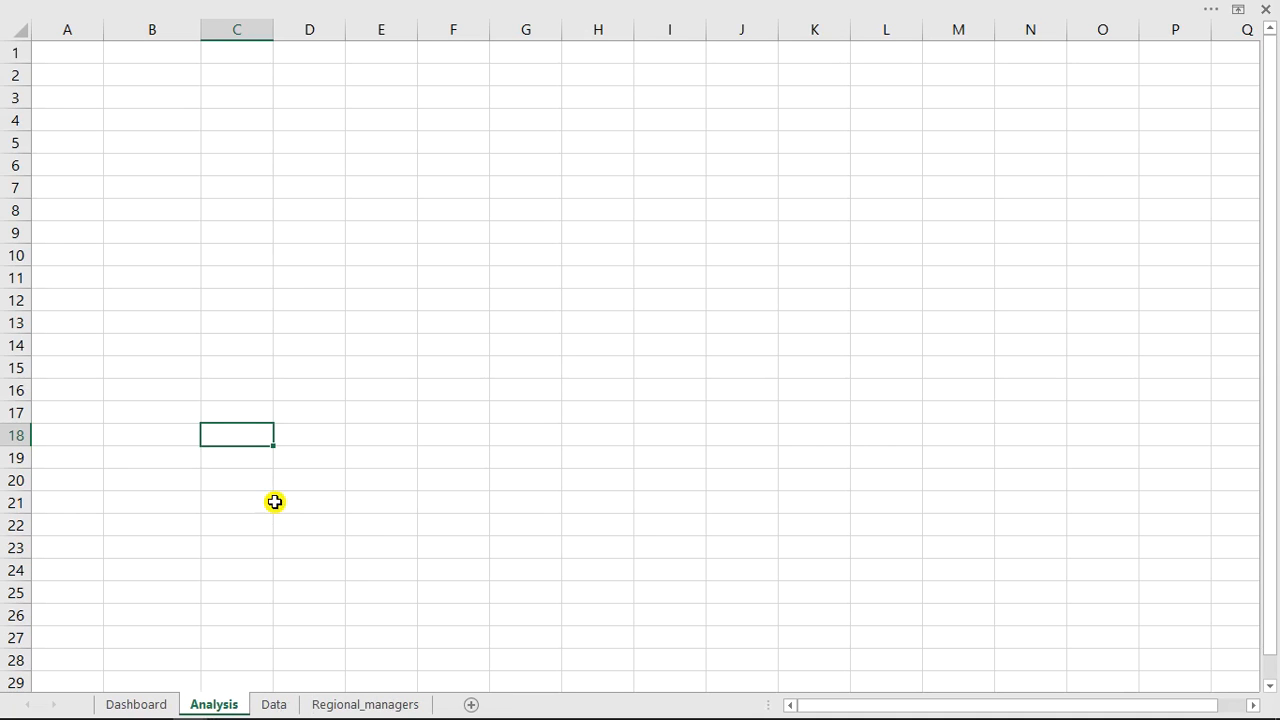
click(155, 704)
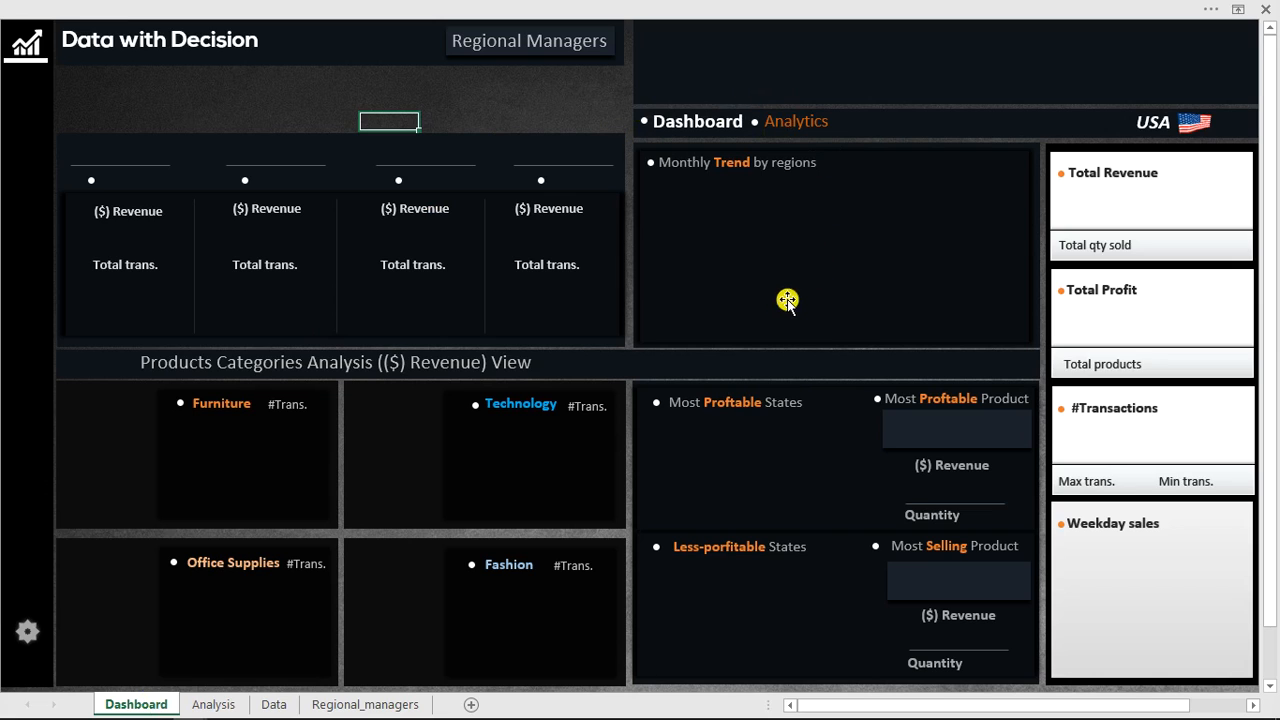
click(810, 86)
click(812, 80)
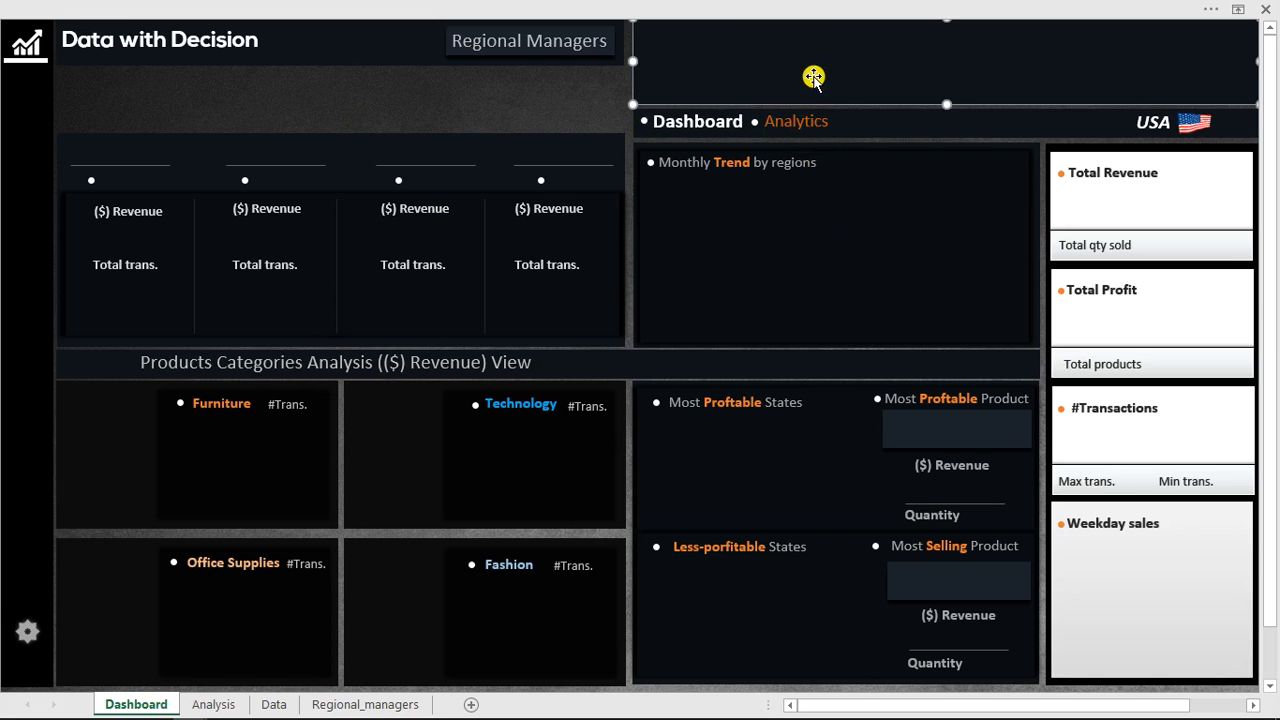
drag(814, 80, 818, 22)
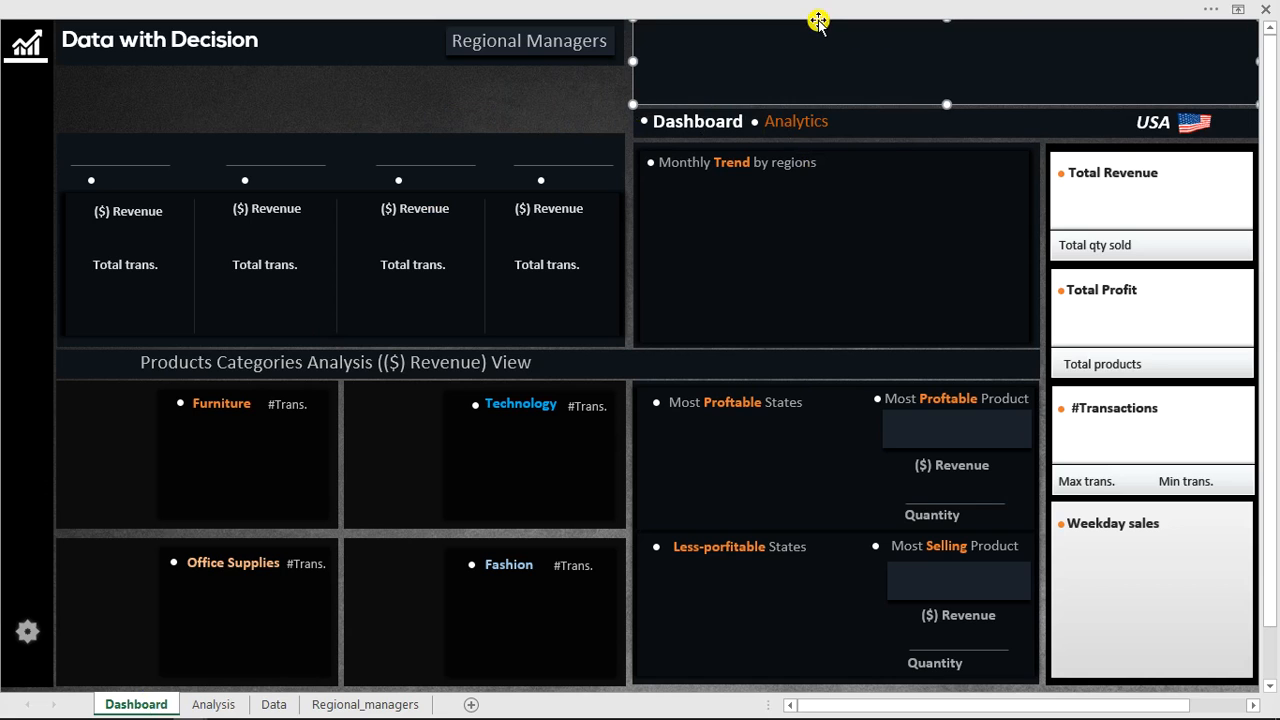
click(450, 99)
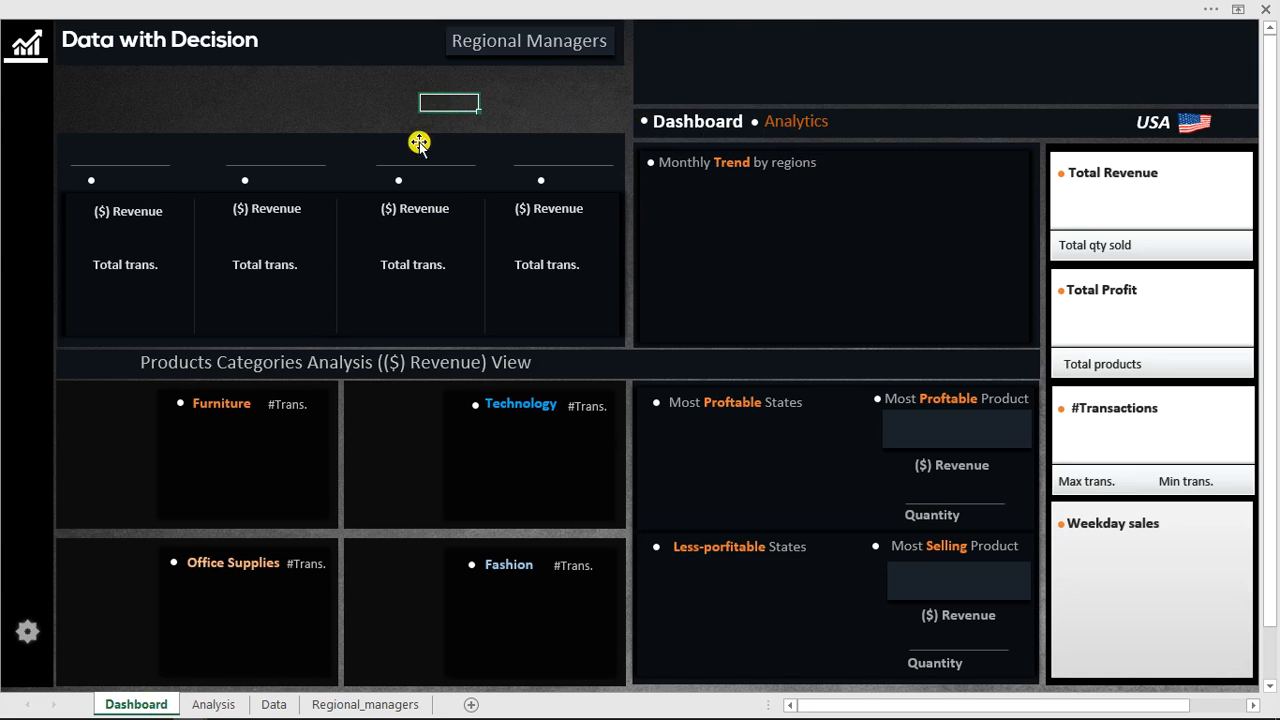
Draw a rectangle covering the regional managers panel on the Dashboard sheet.
click(364, 148)
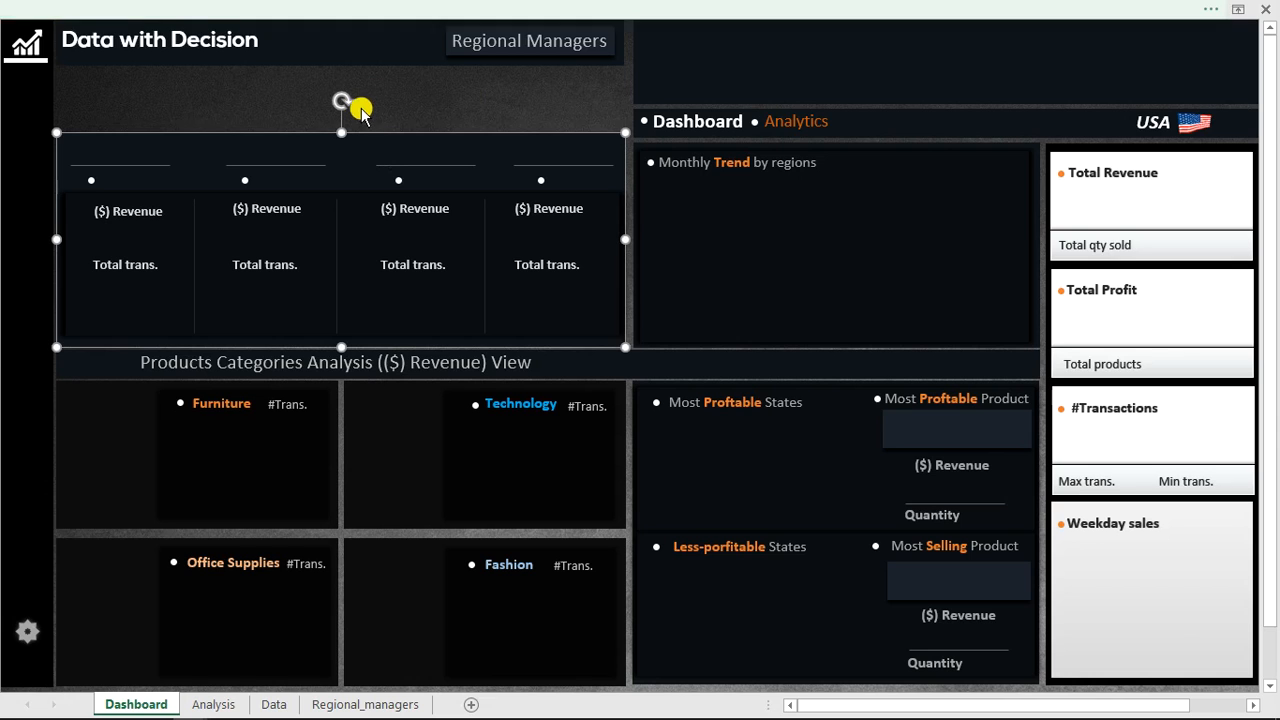
key(ctrl+shift+F1)
click(143, 45)
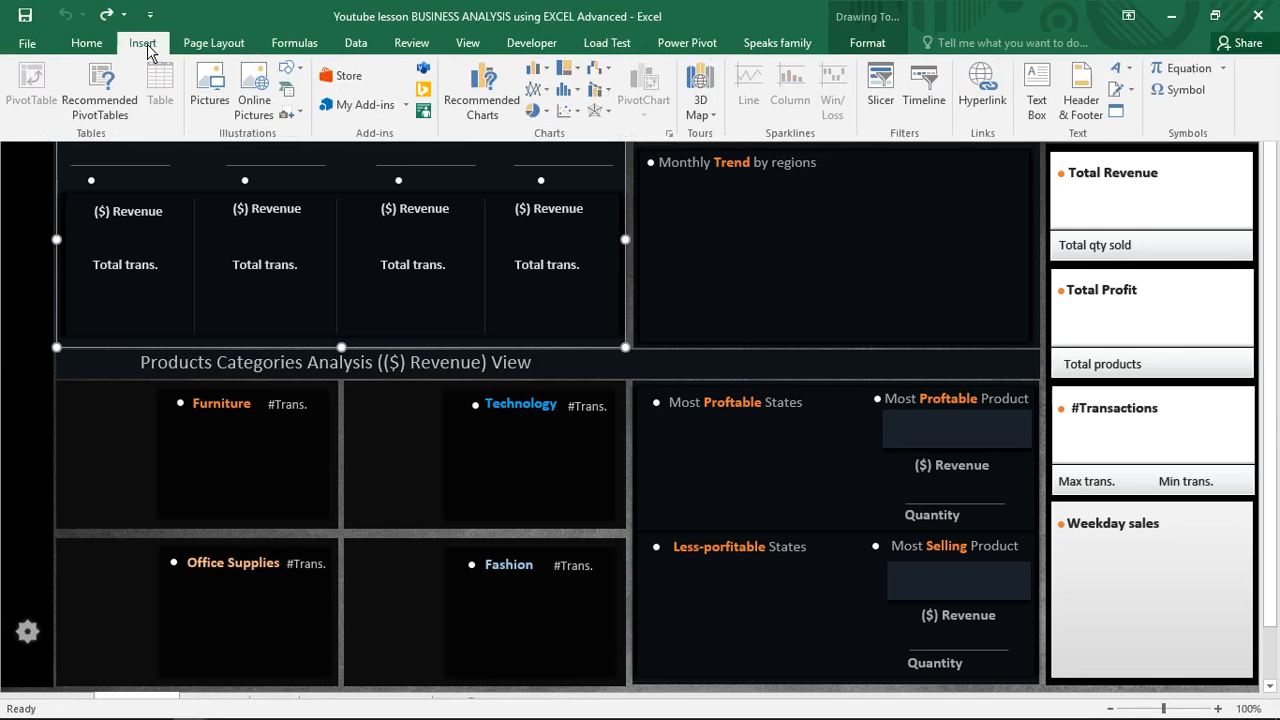
click(291, 68)
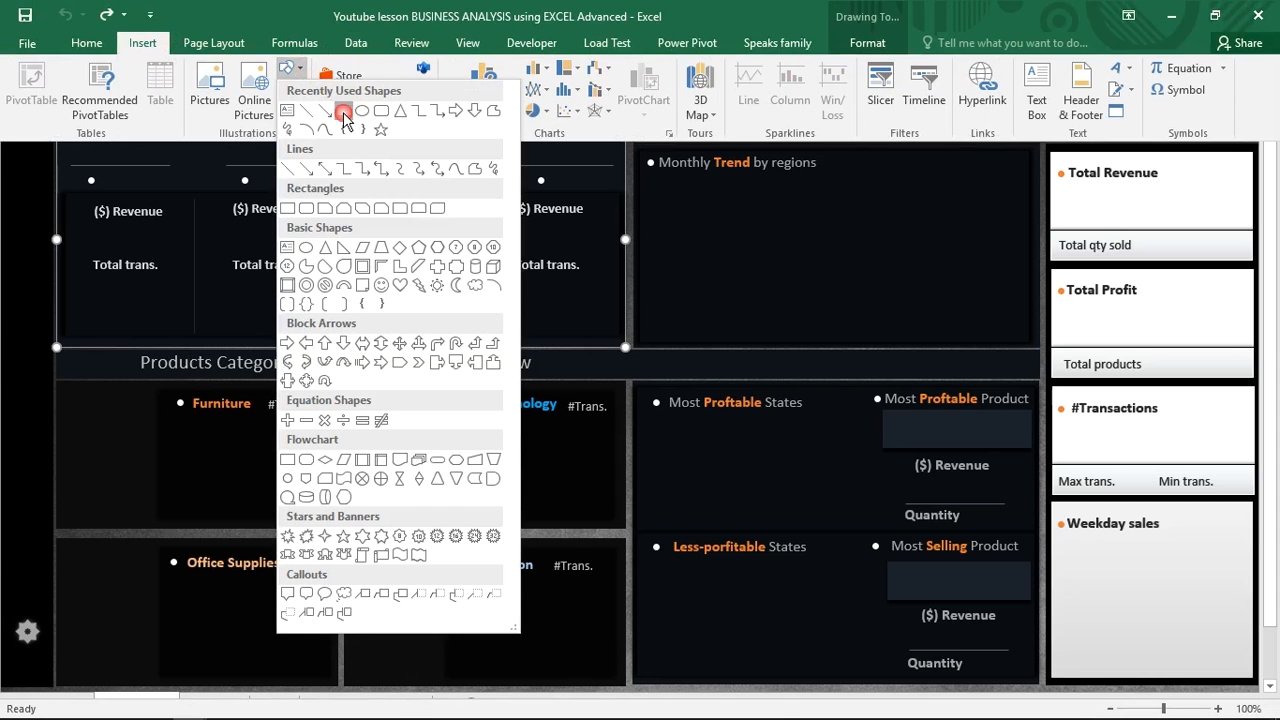
click(343, 112)
drag(62, 128, 603, 332)
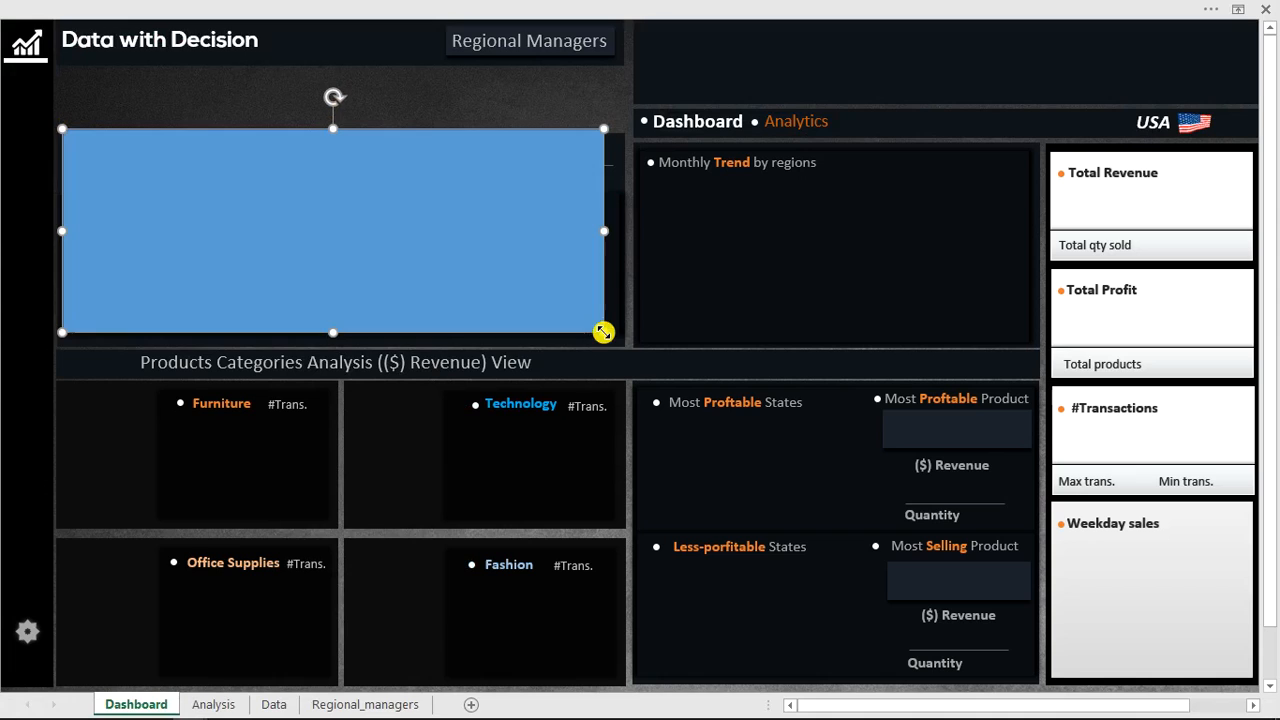
Open the rectangle's shape formatting and set its outline to No line.
right_click(495, 238)
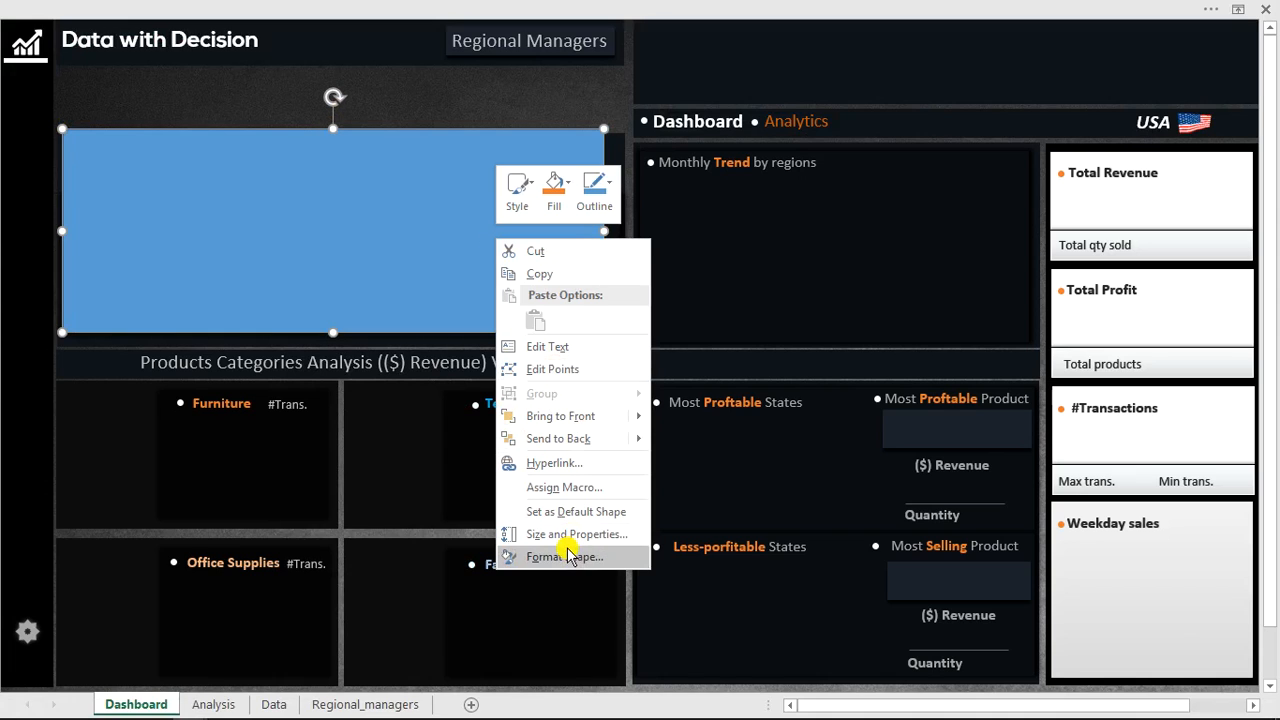
key(Escape)
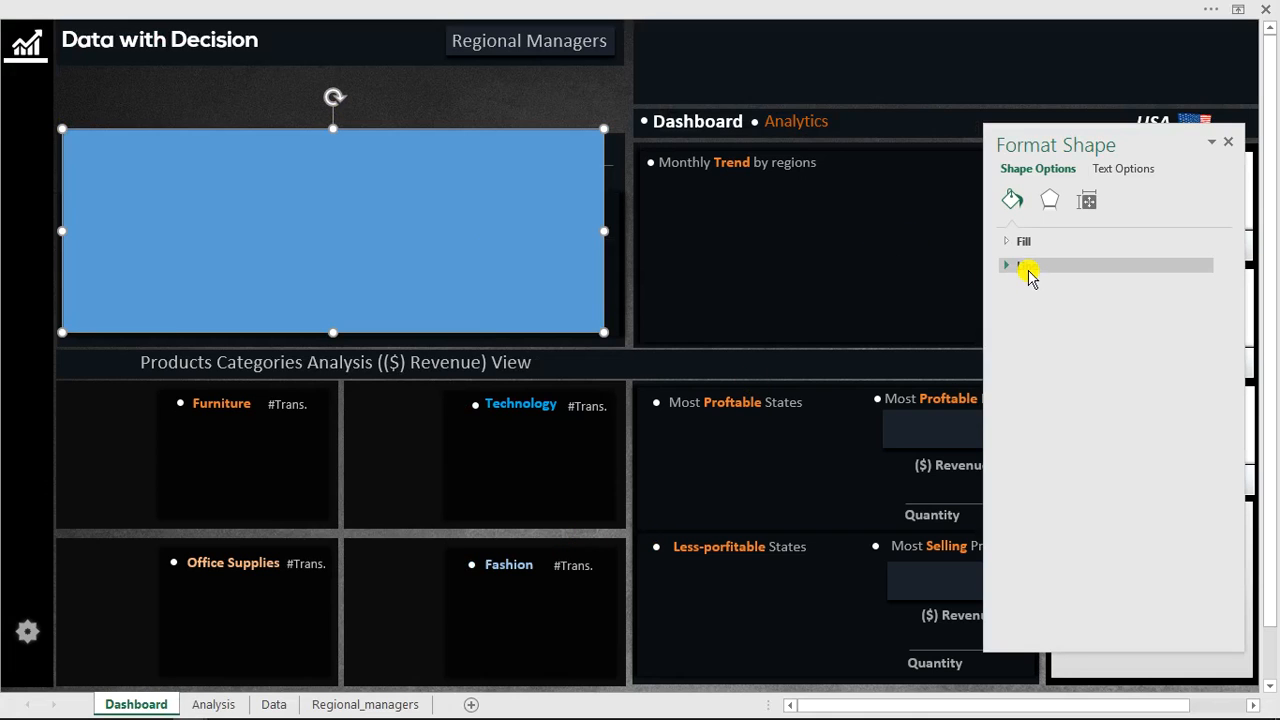
click(1028, 268)
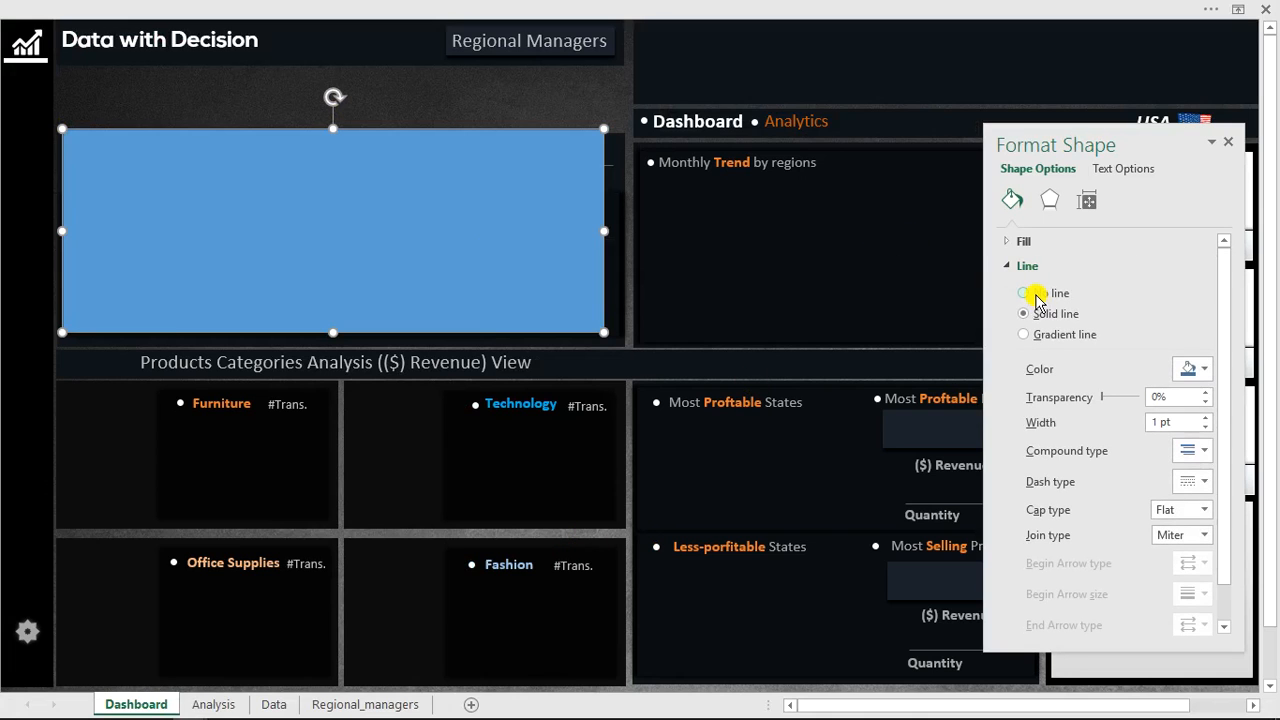
click(1034, 294)
click(1024, 266)
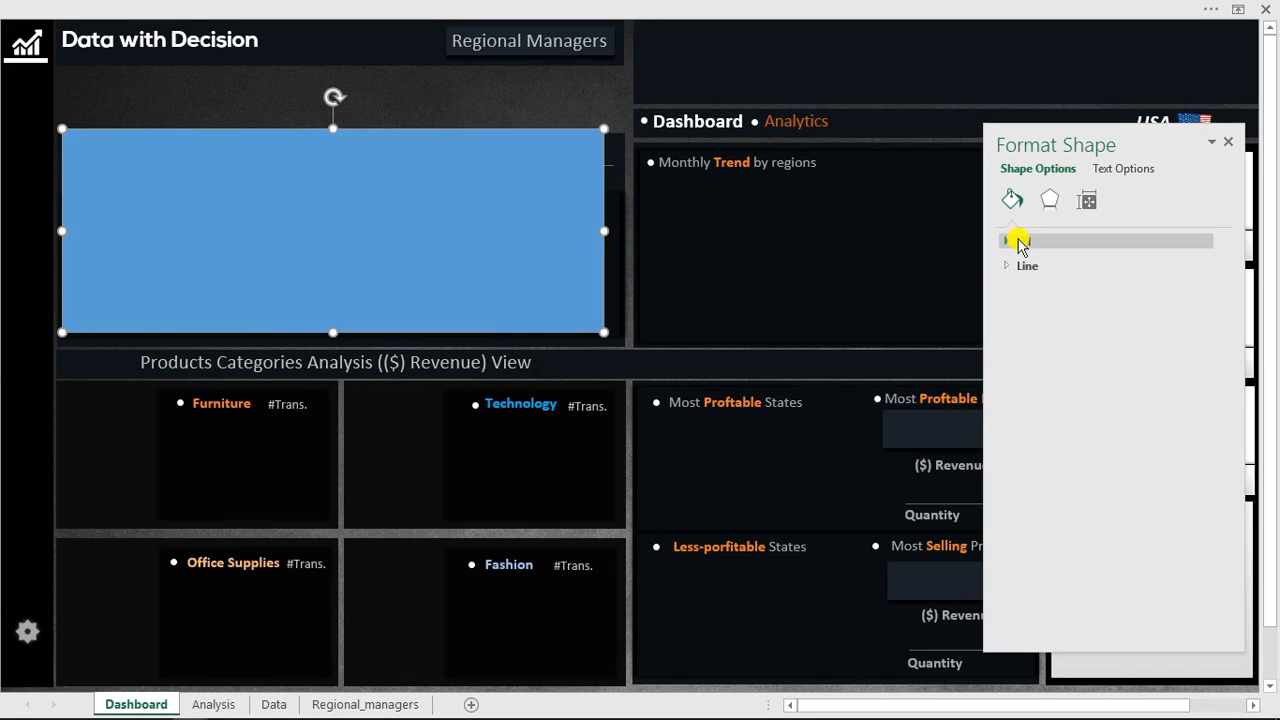
Give the rectangle a solid black fill and nudge it slightly up and left.
click(1020, 243)
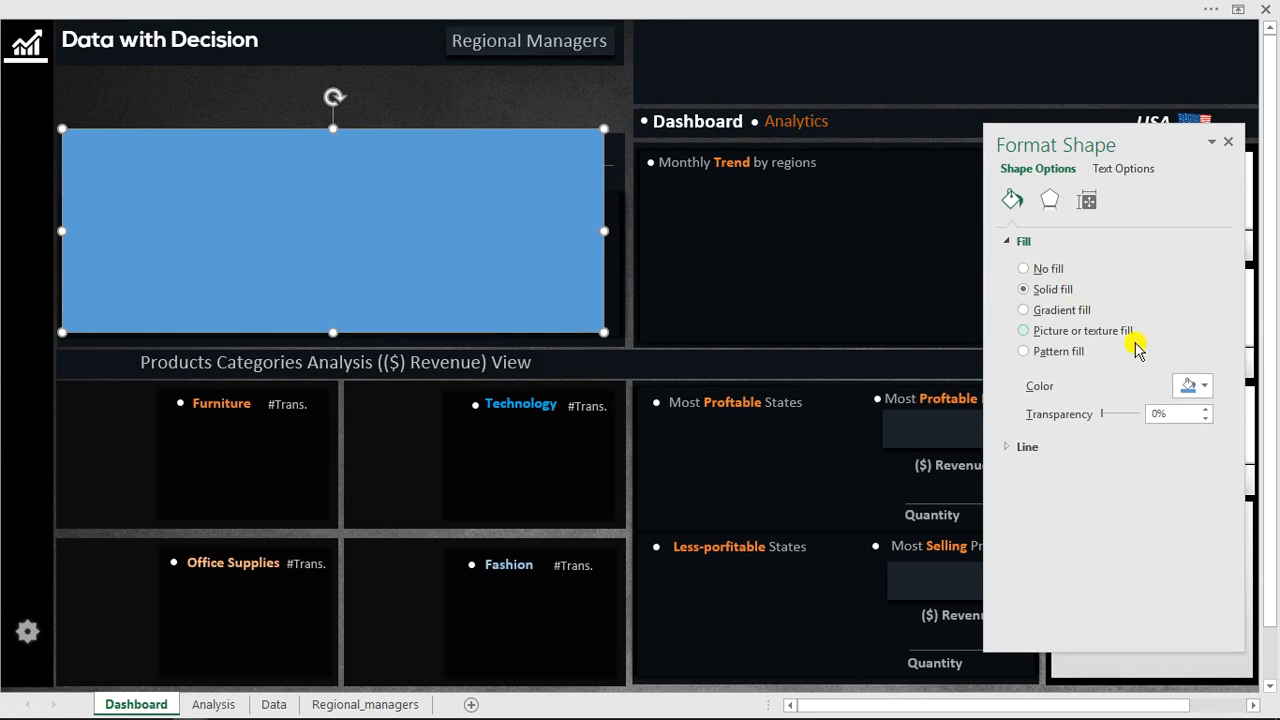
click(1196, 388)
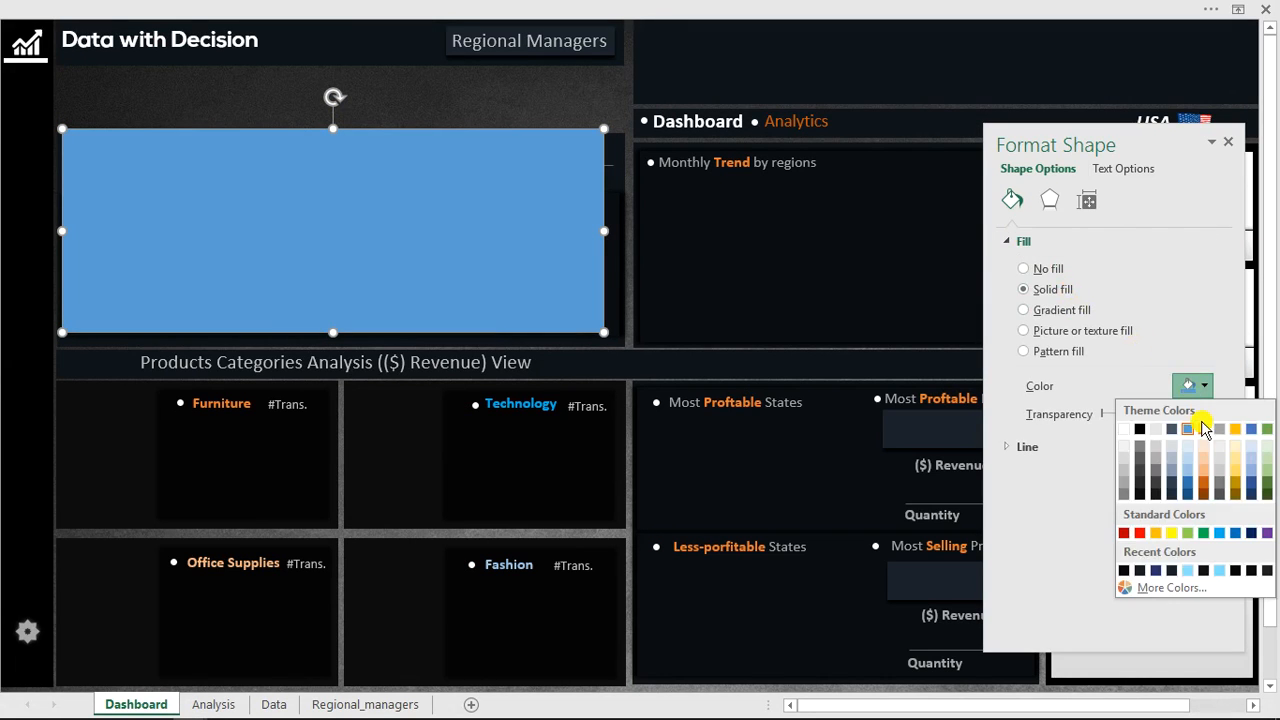
click(1123, 570)
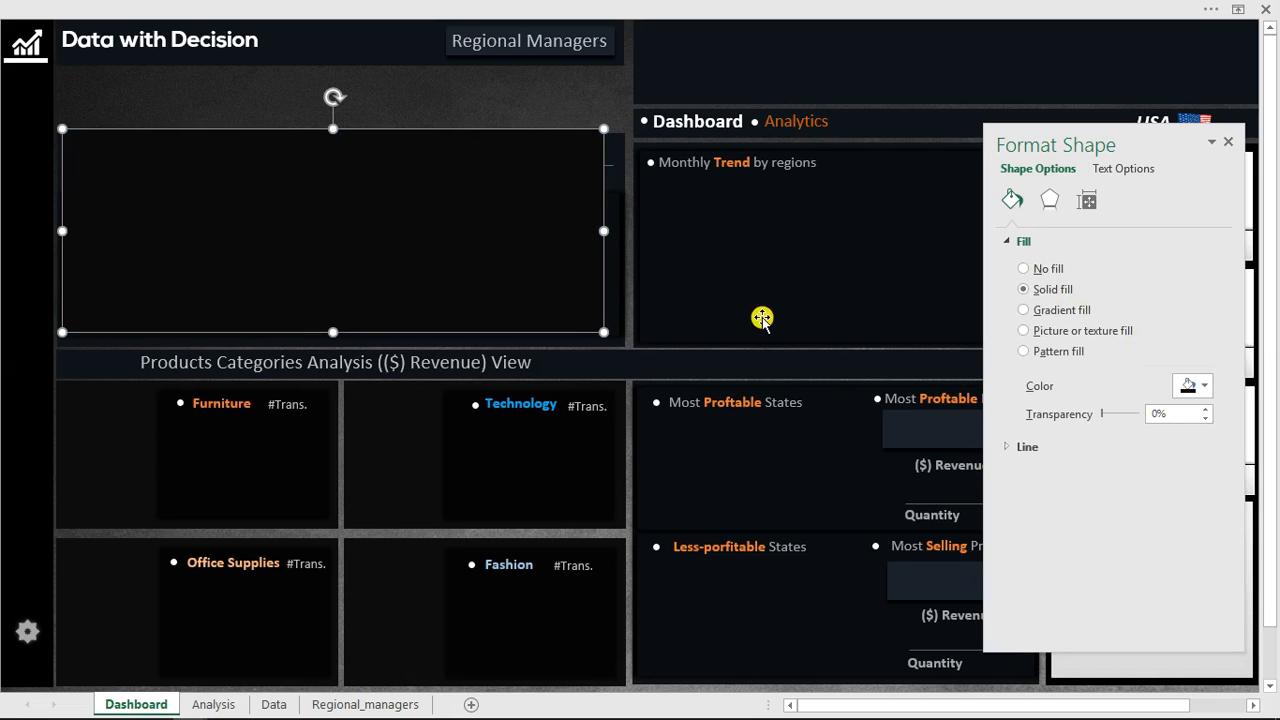
drag(544, 246, 500, 215)
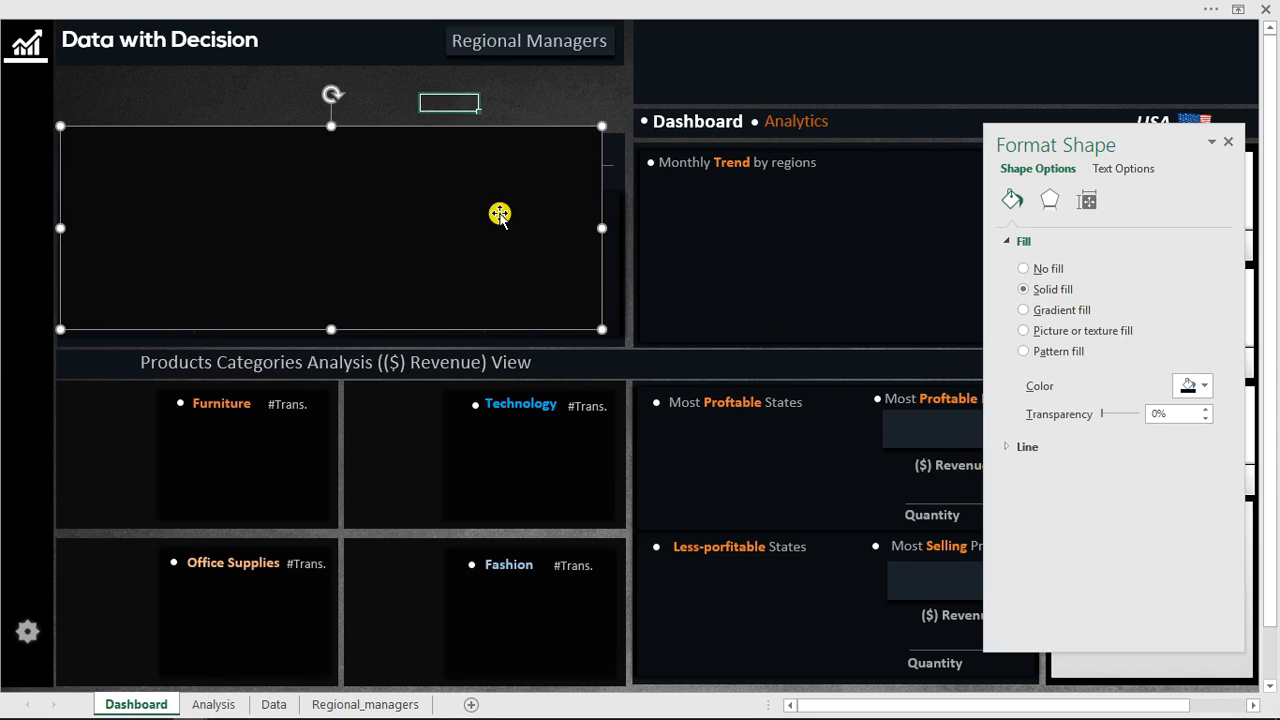
Delete the black rectangle from the regional managers panel and close the Format Shape pane.
key(Delete)
click(310, 98)
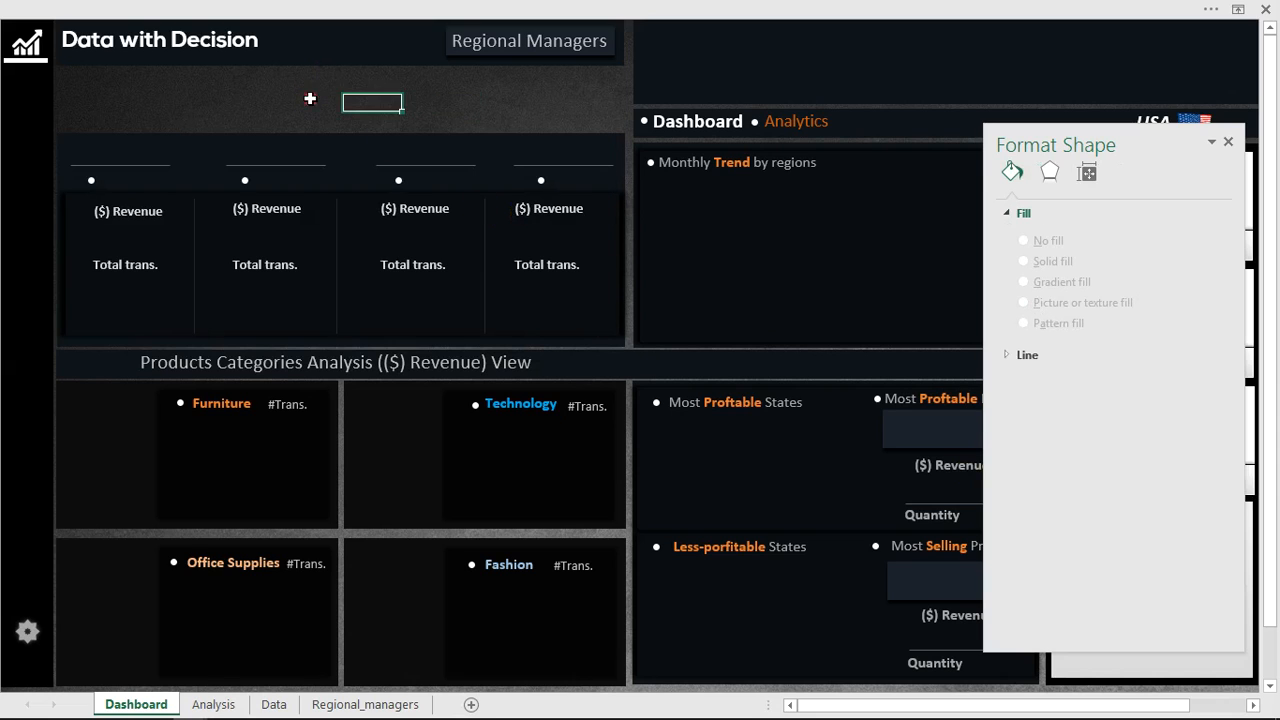
click(410, 209)
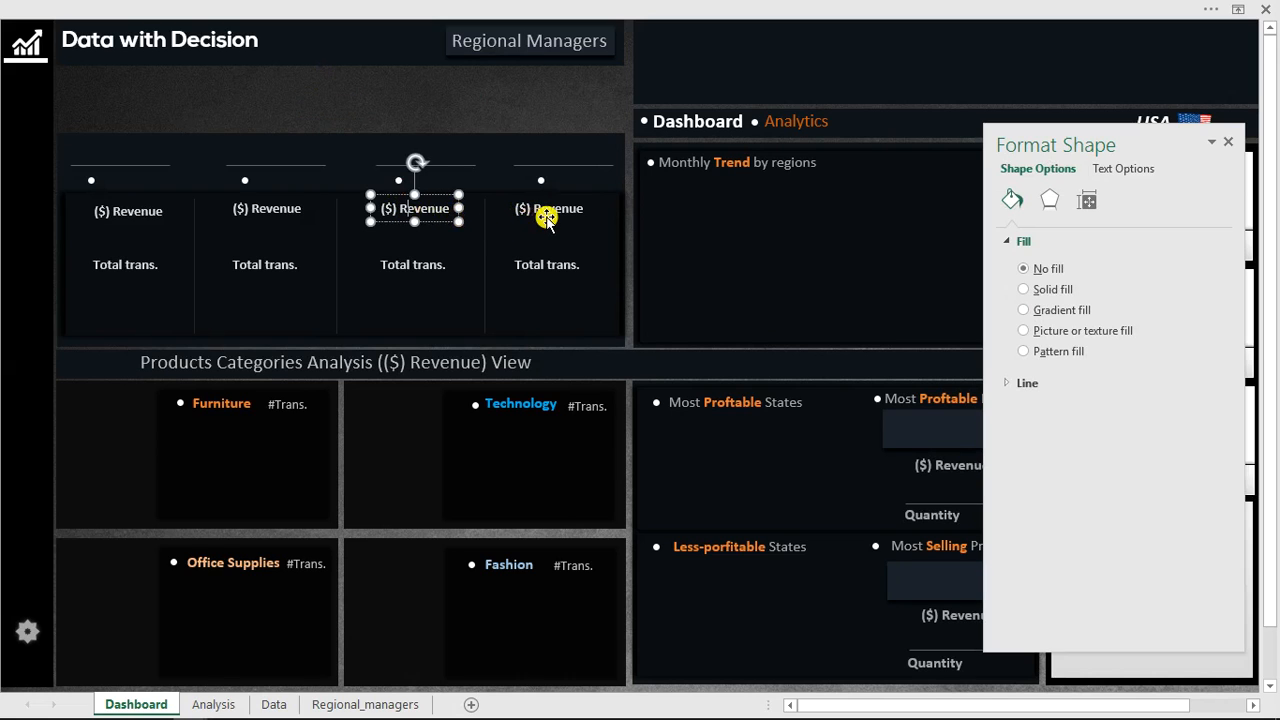
click(537, 97)
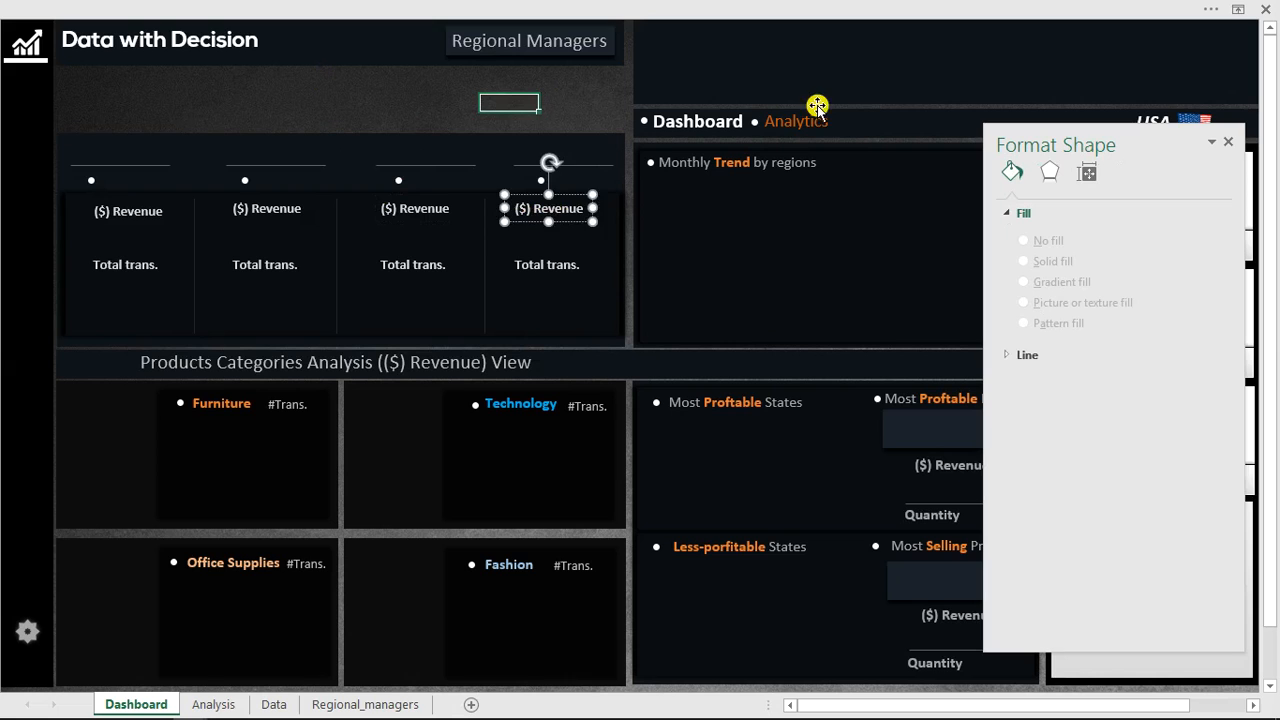
click(1229, 143)
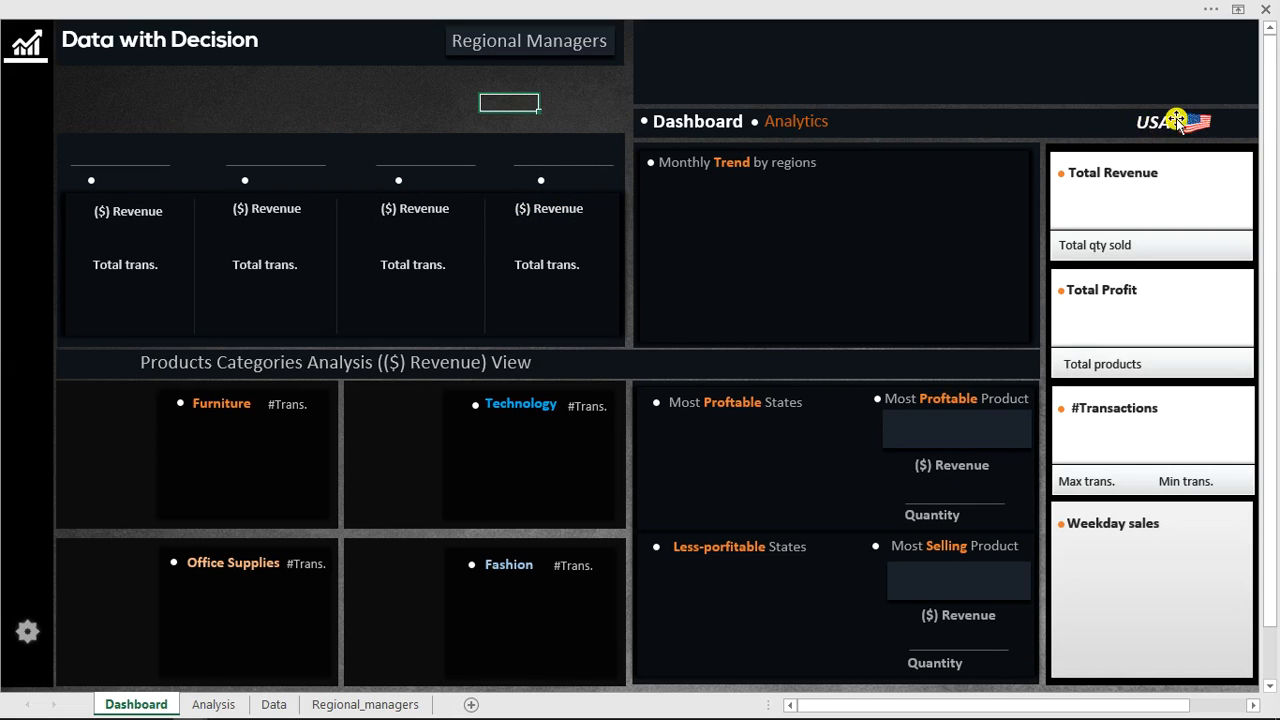
On the Regional_managers sheet, show the formula bar and name the region–person table range Regional_manager.
key(Left)
click(253, 100)
click(380, 105)
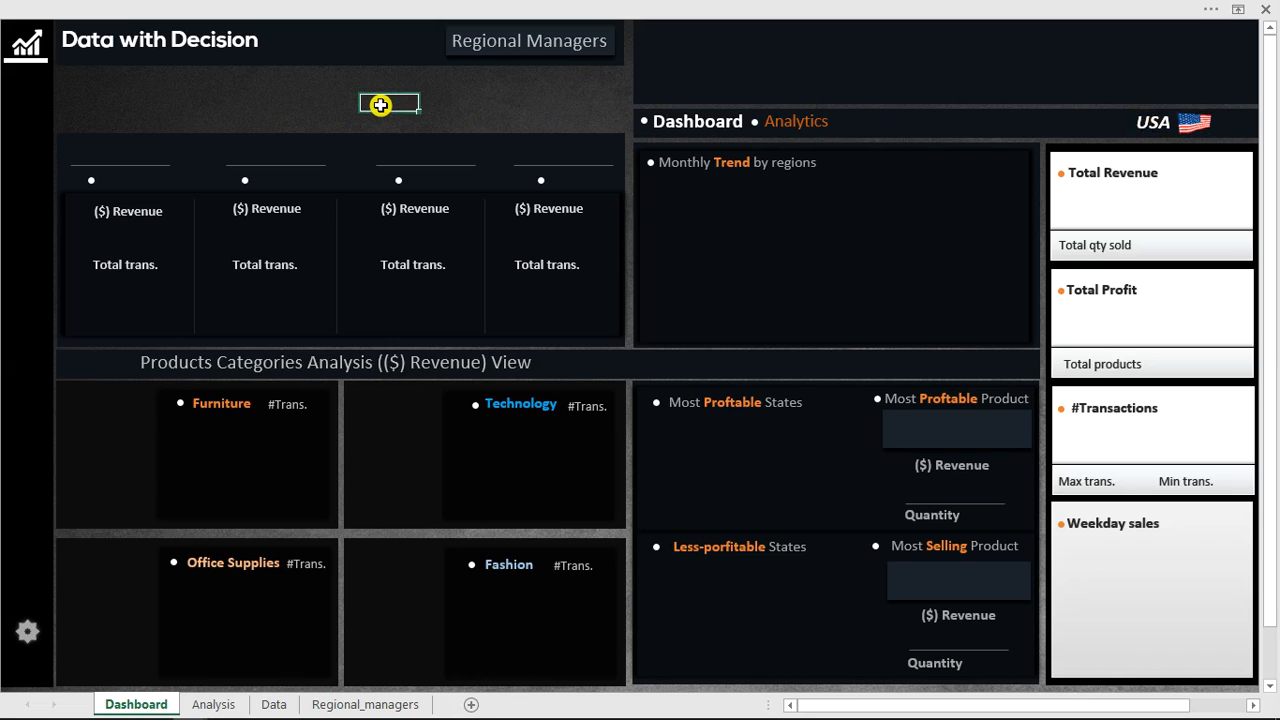
click(371, 705)
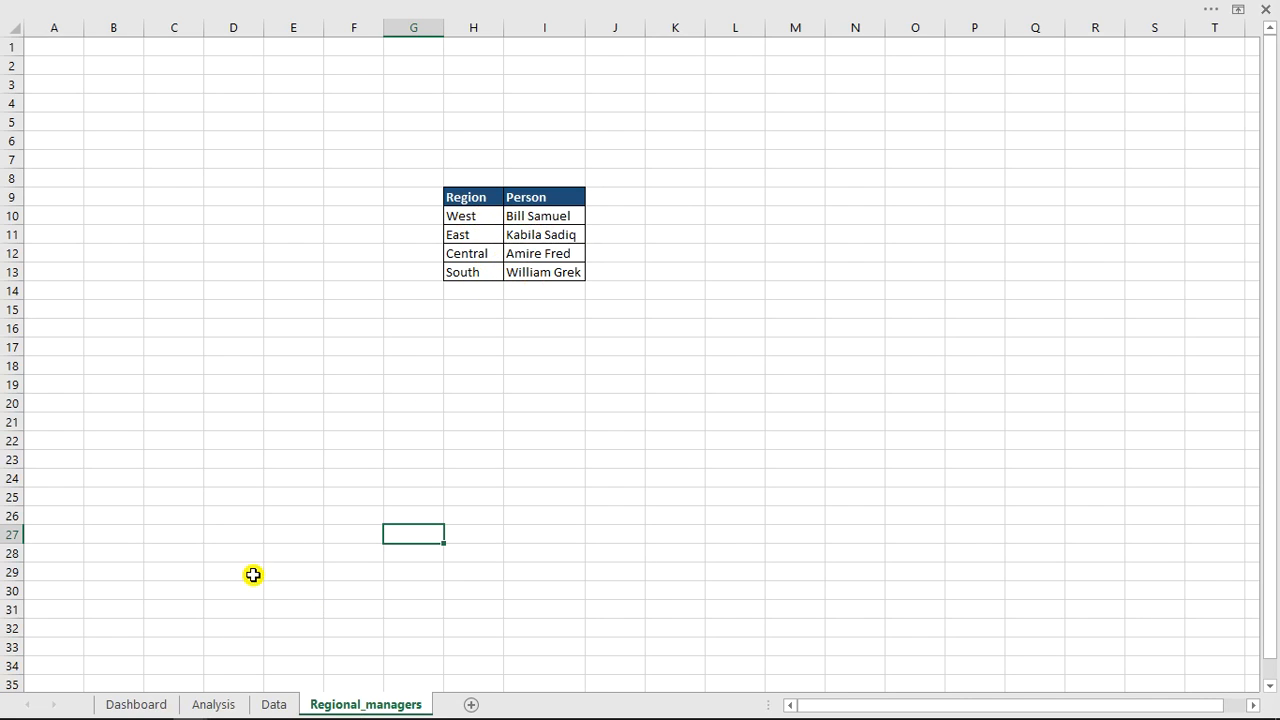
click(213, 705)
click(274, 704)
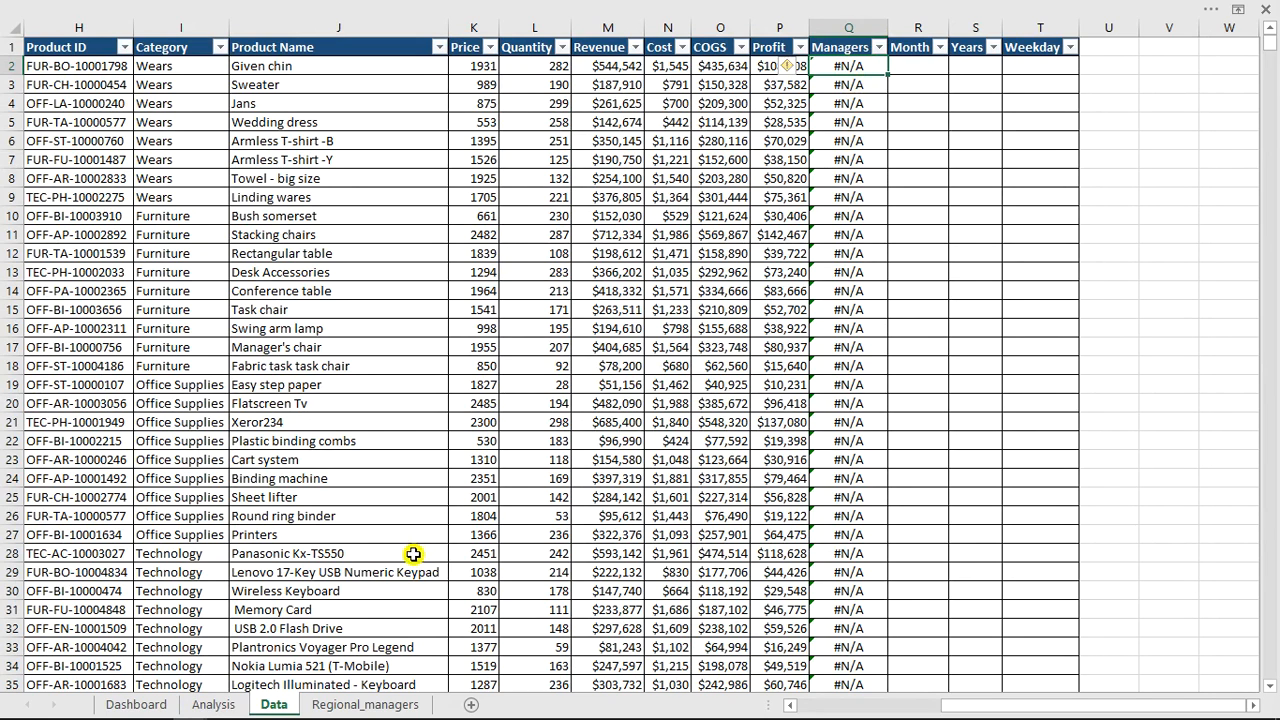
click(378, 706)
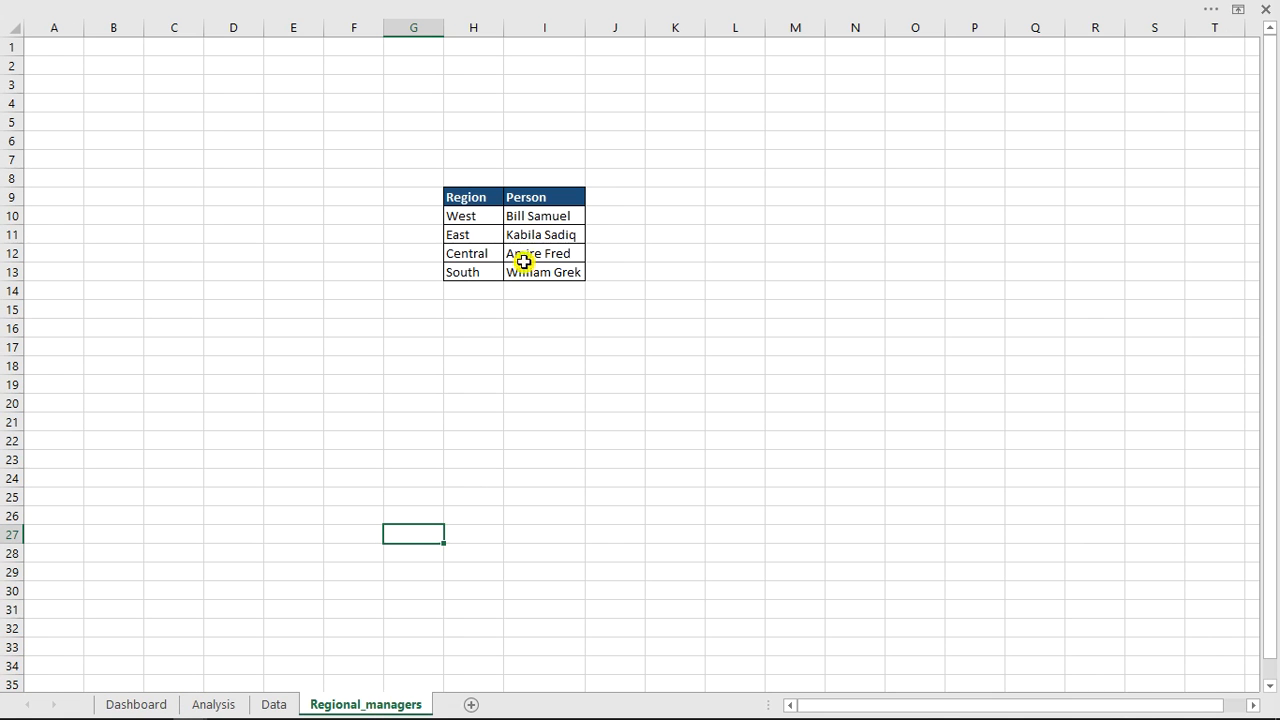
drag(481, 196, 547, 268)
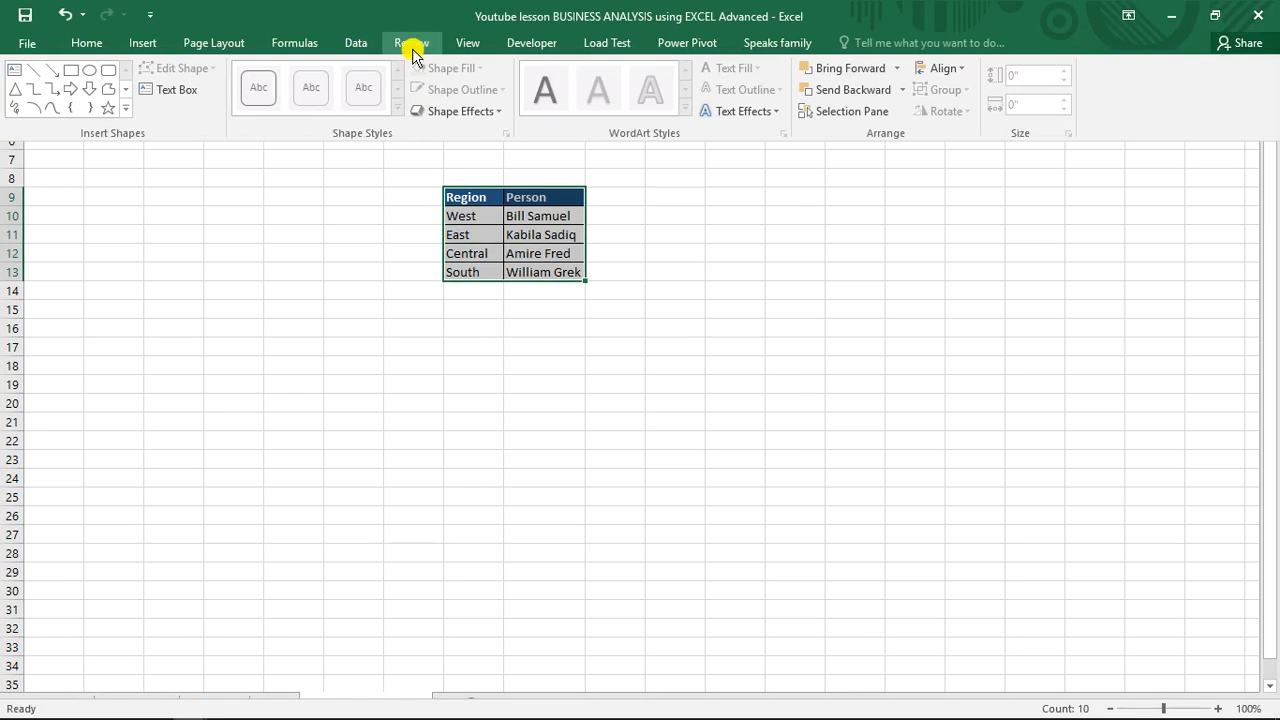
click(457, 40)
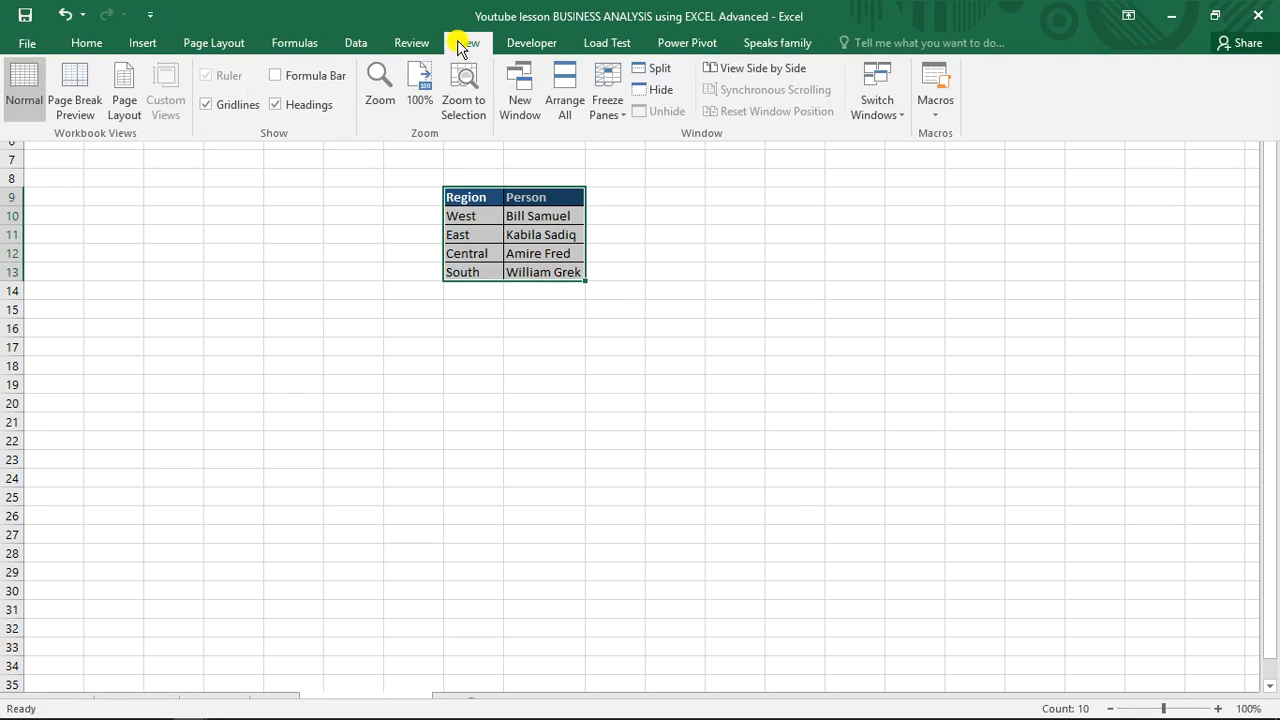
click(300, 76)
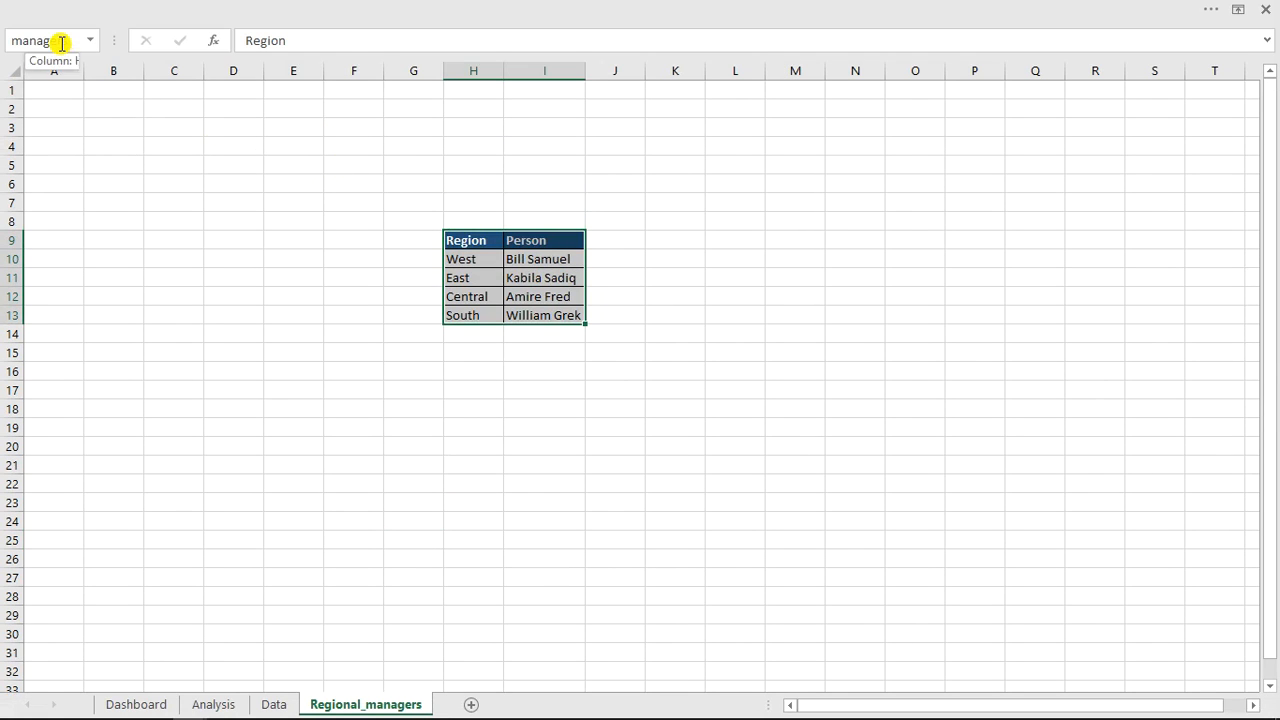
click(61, 43)
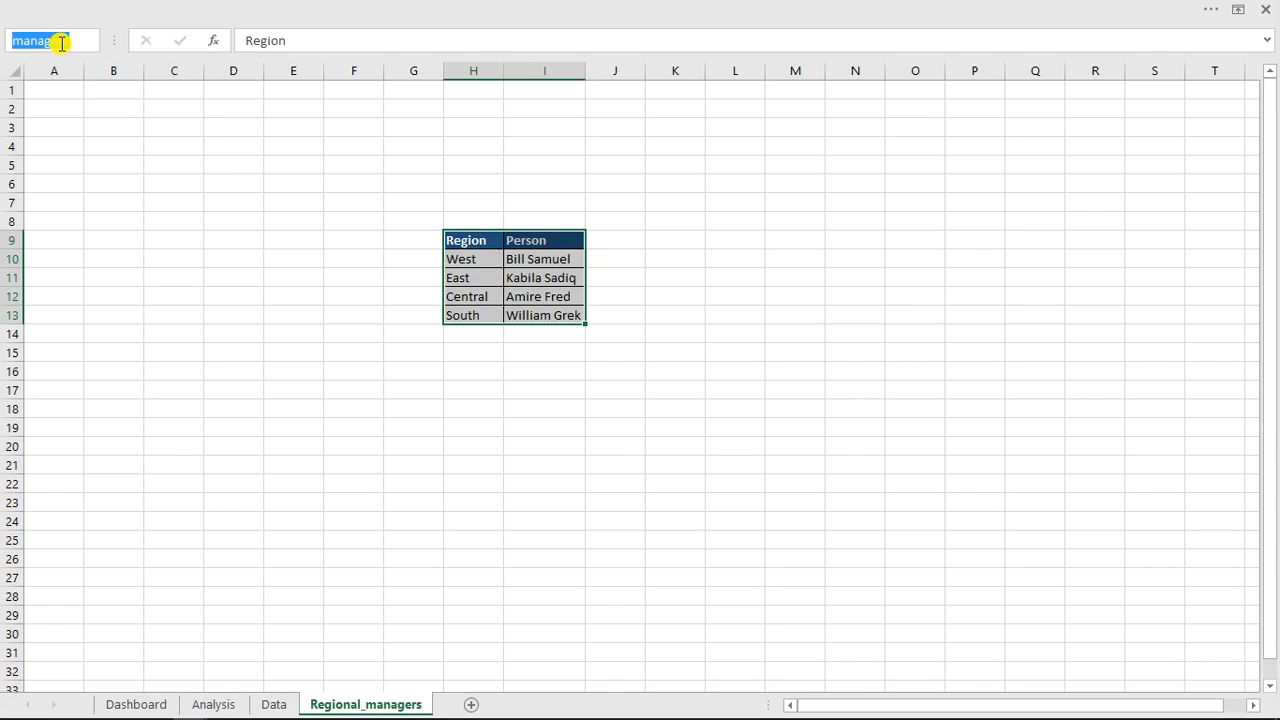
text(R)
click(560, 334)
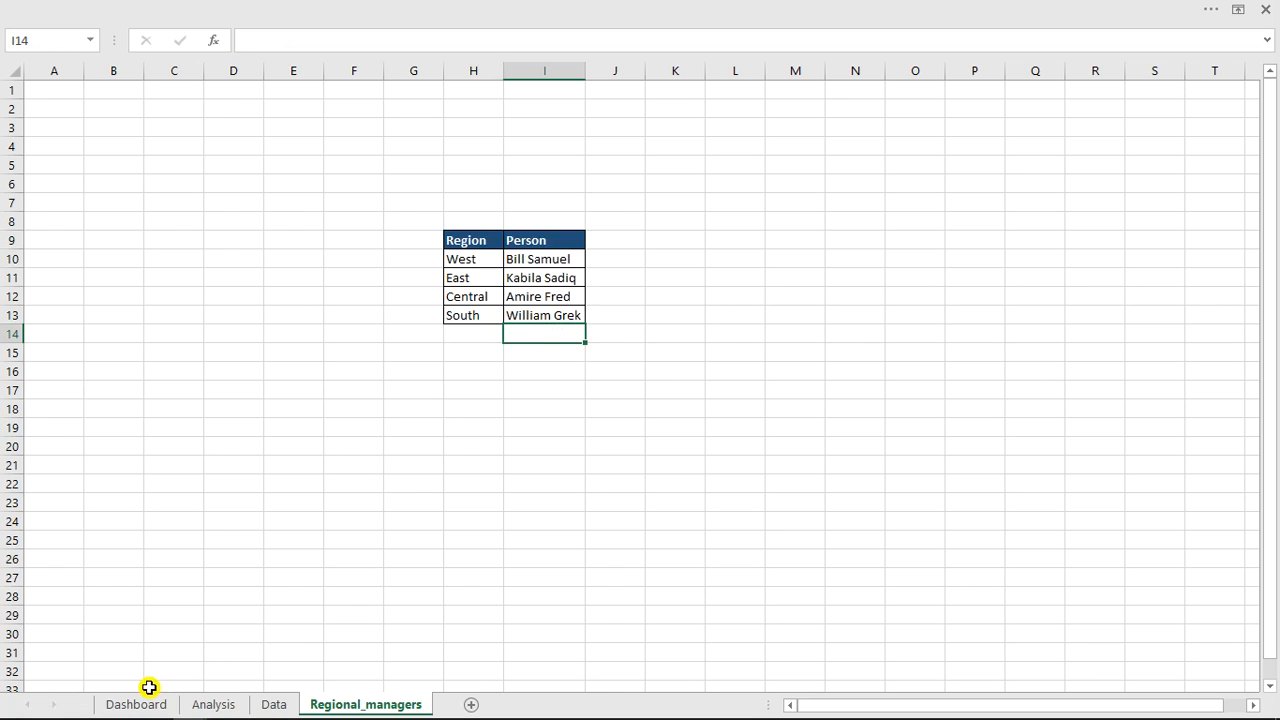
click(273, 705)
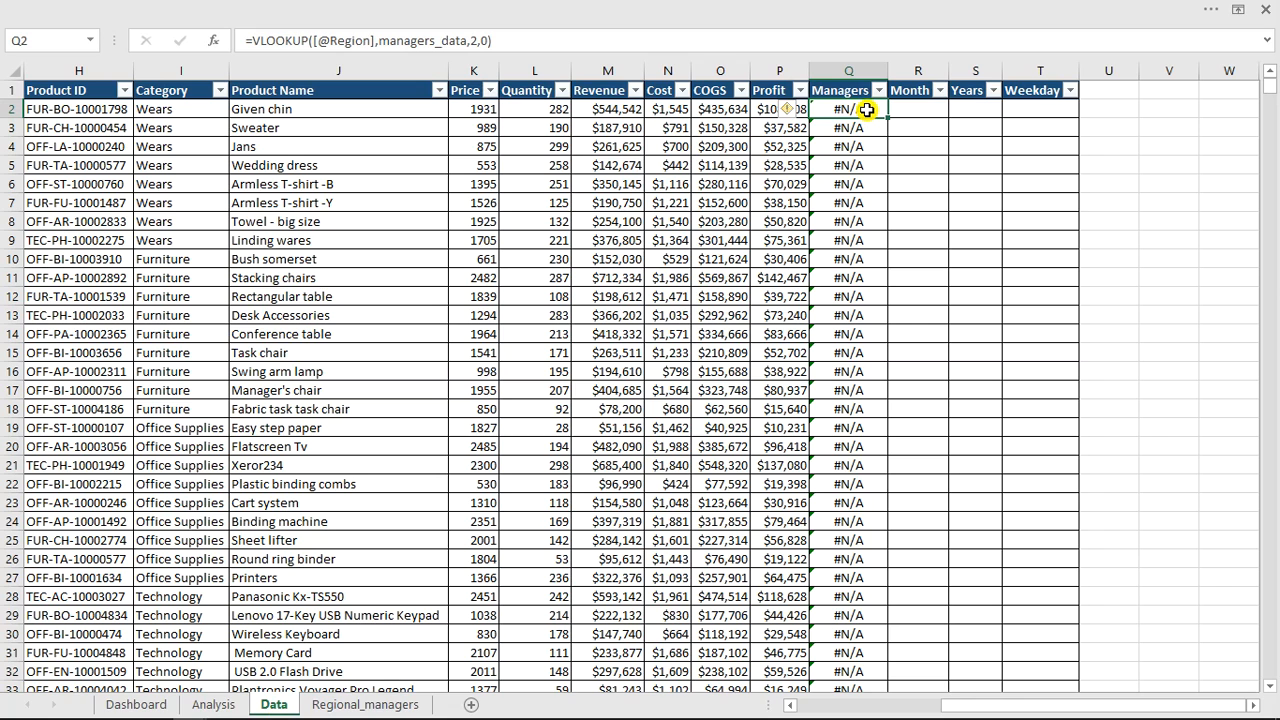
text(=)
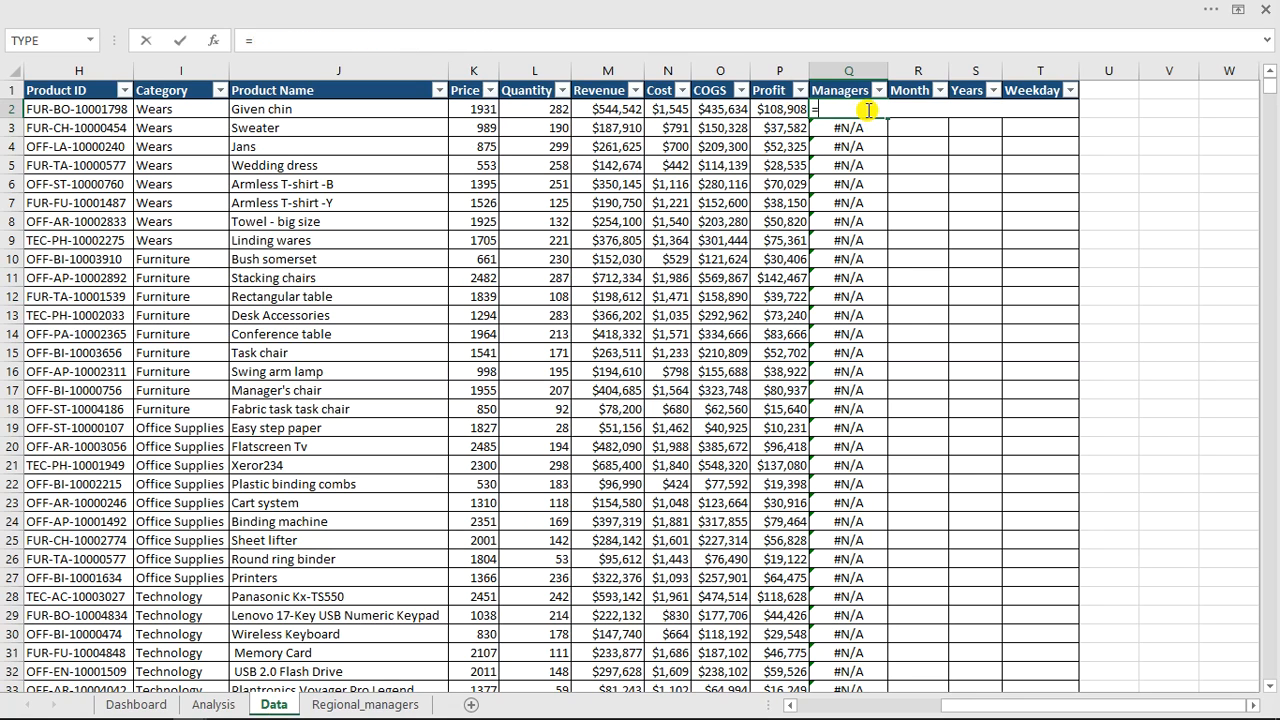
text(vl)
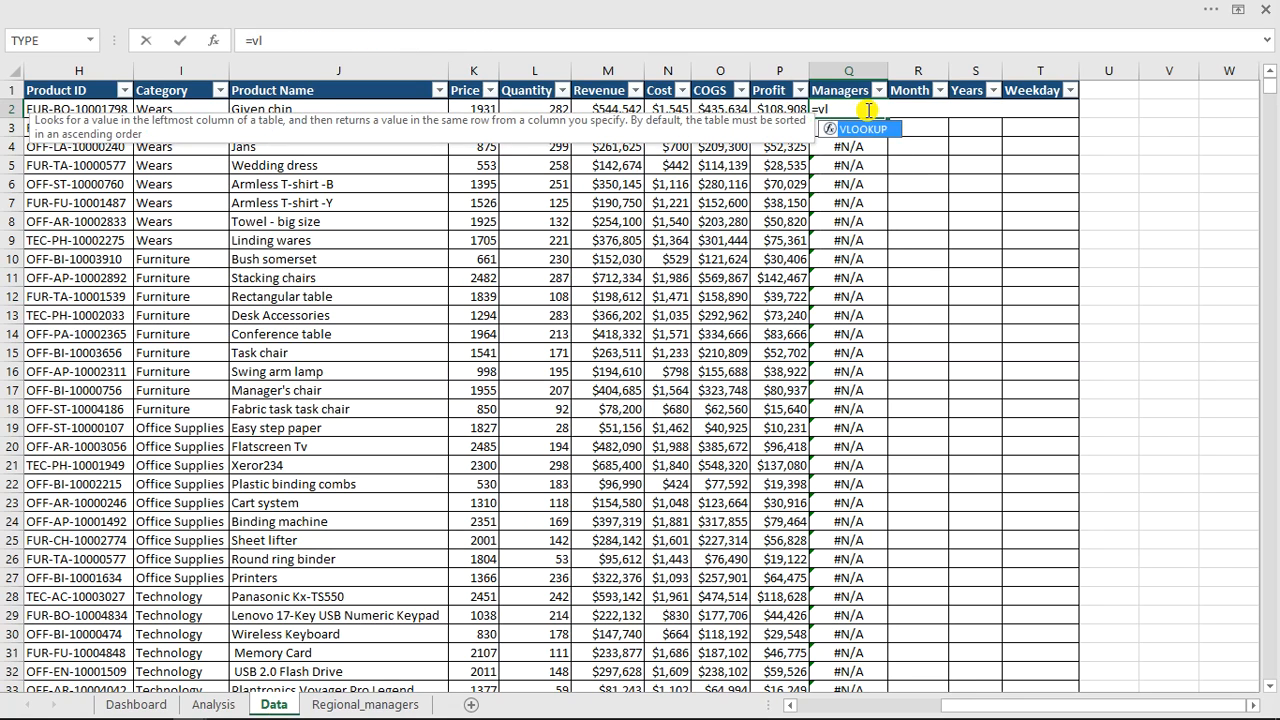
key(Tab)
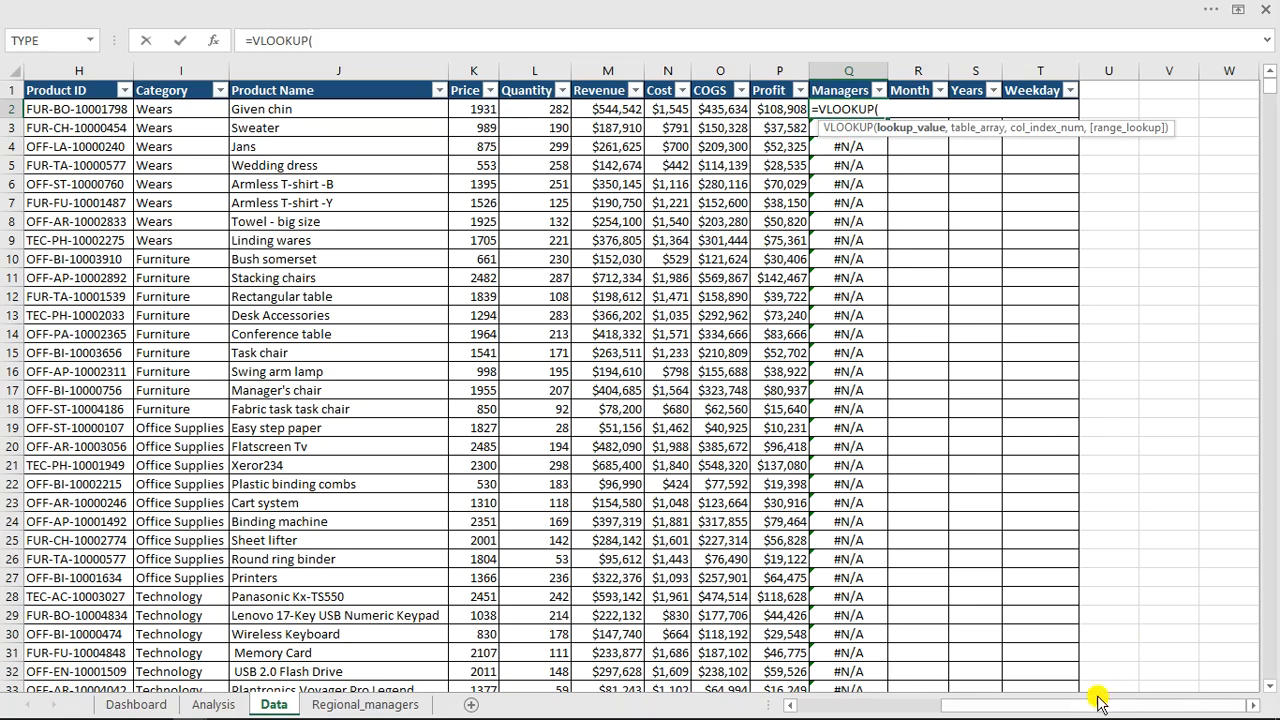
drag(1094, 710, 1032, 706)
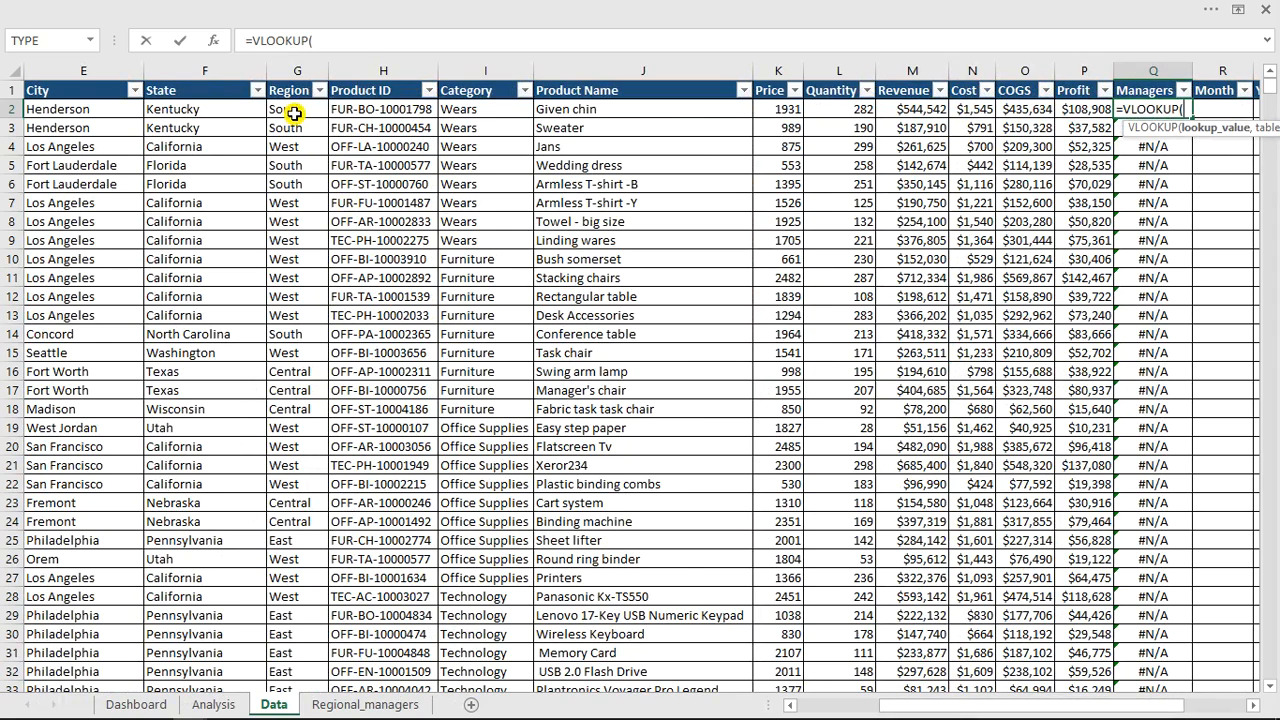
click(293, 112)
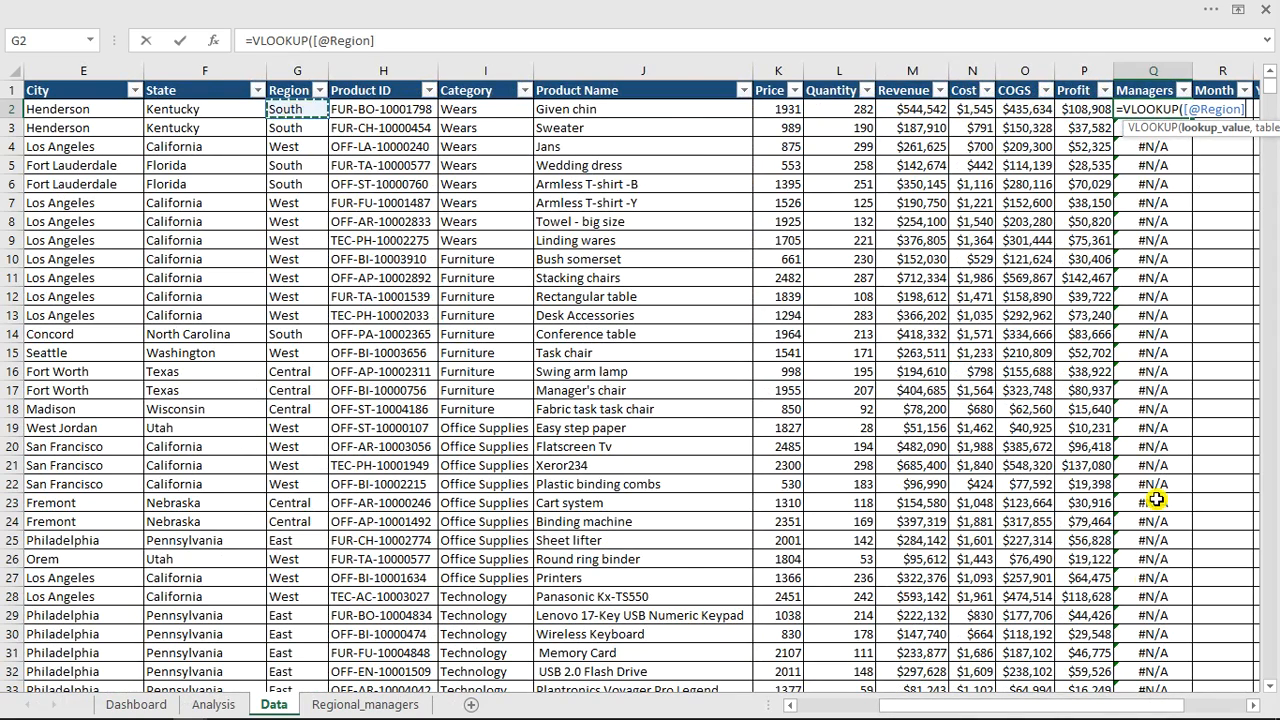
drag(1108, 707, 1196, 710)
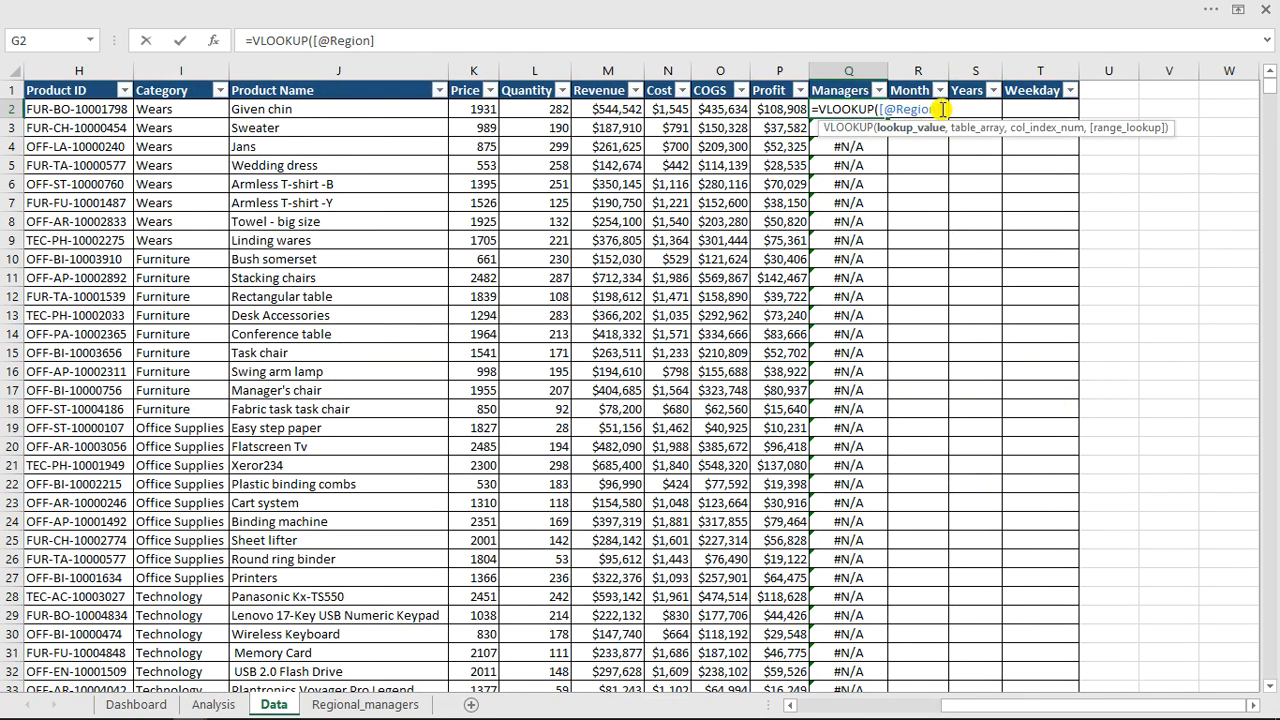
text(,)
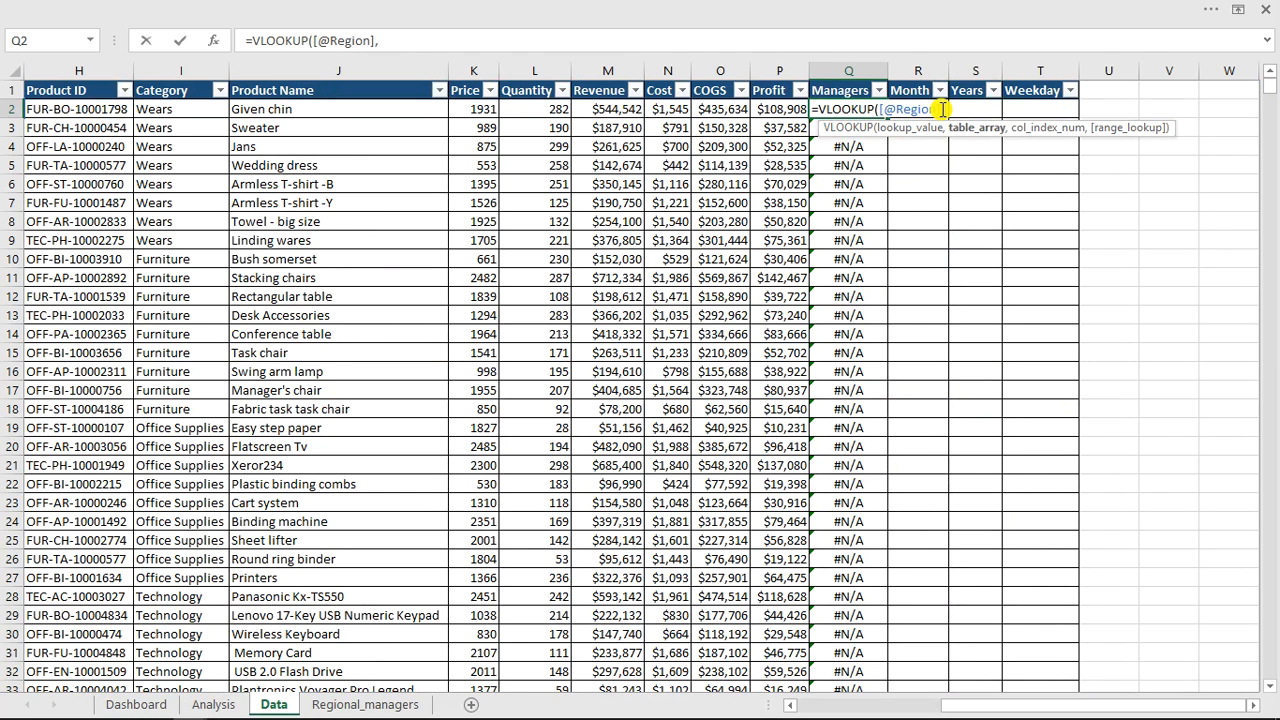
text(r)
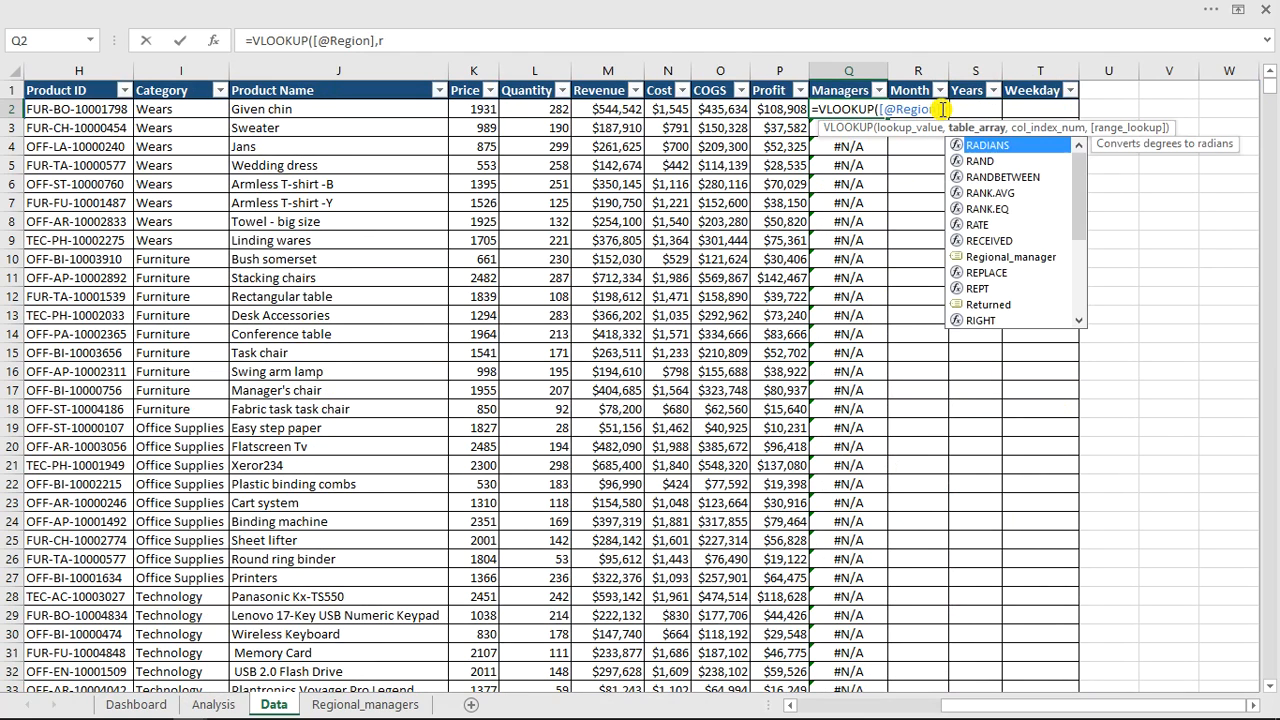
text(e)
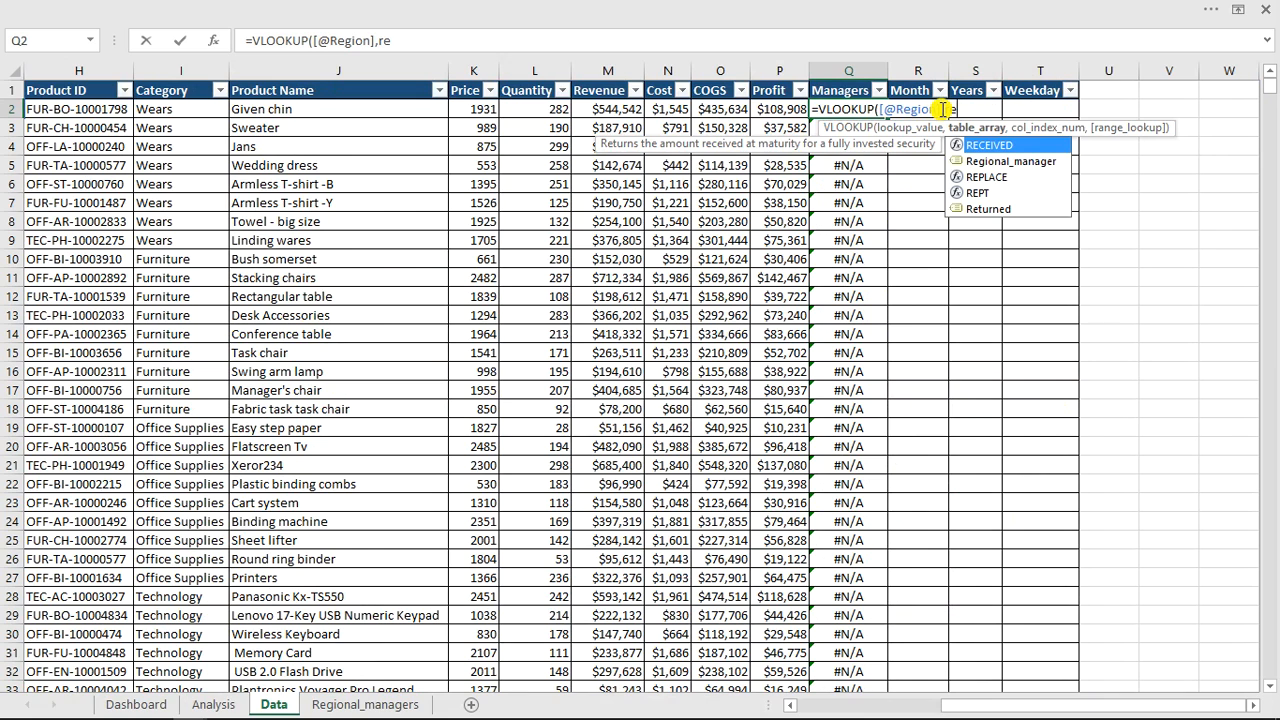
key(Down)
key(Tab)
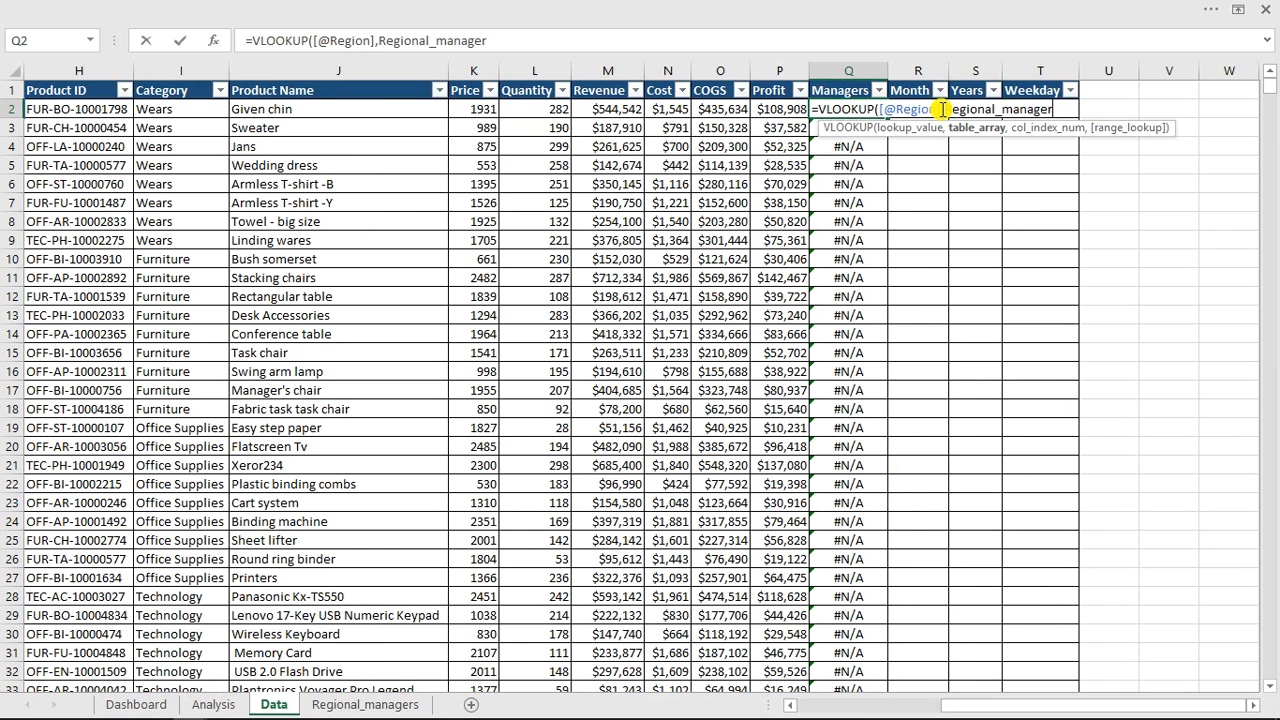
text(,)
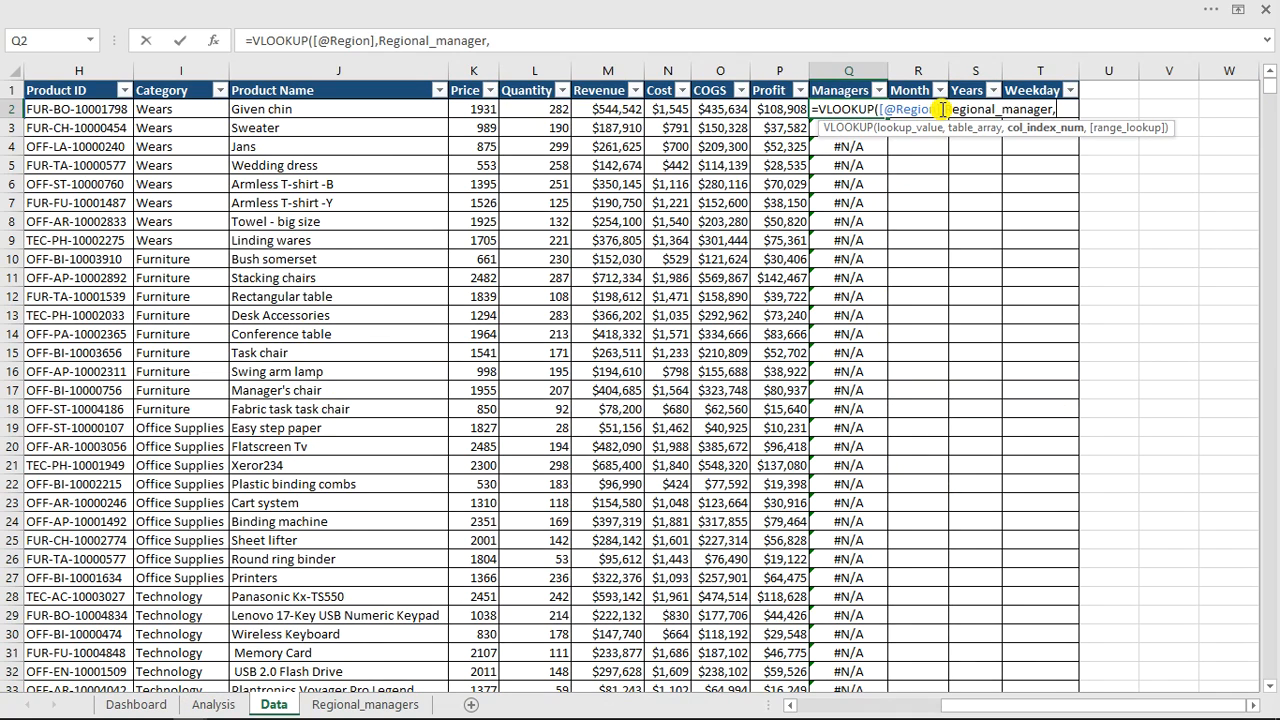
text(2,0)
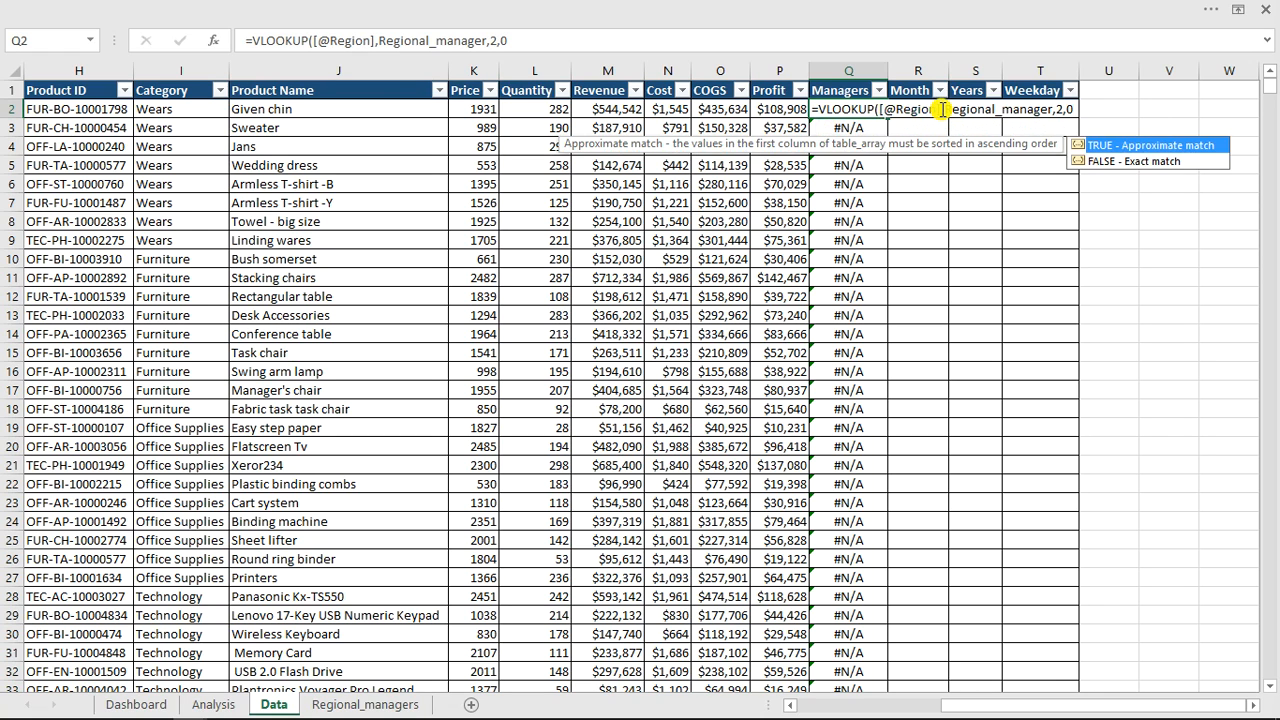
key(Return)
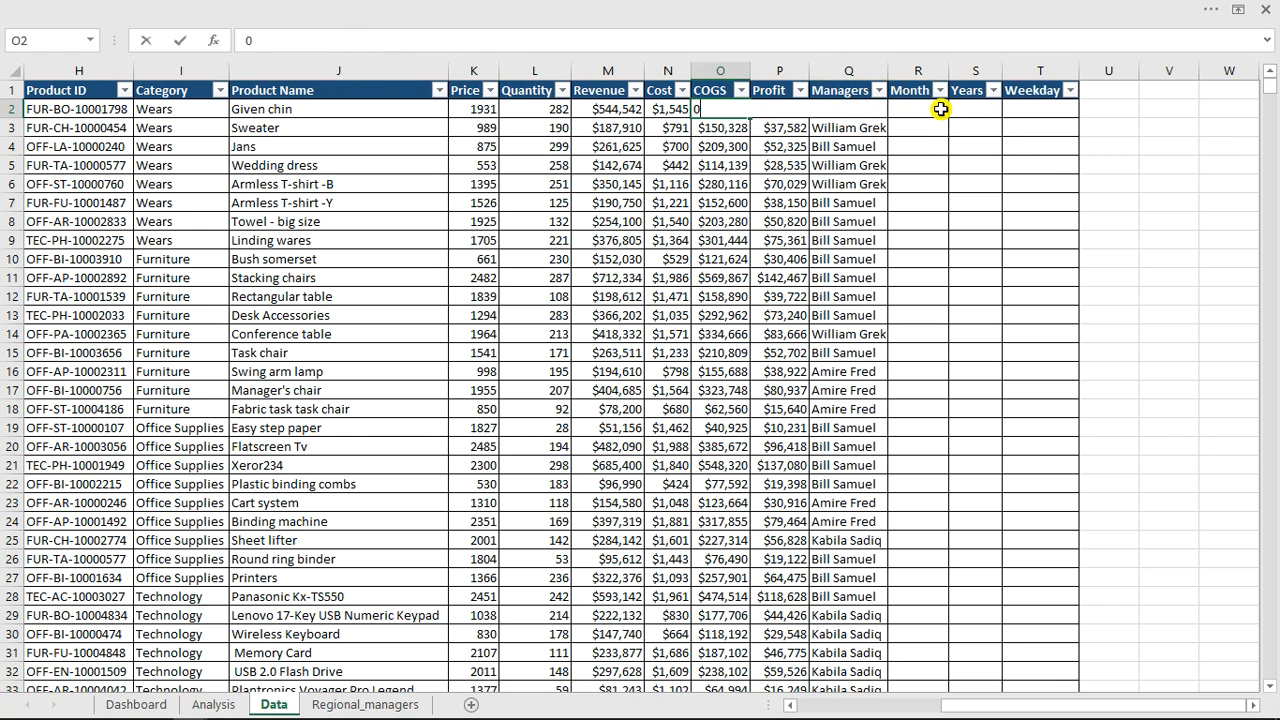
key(Escape)
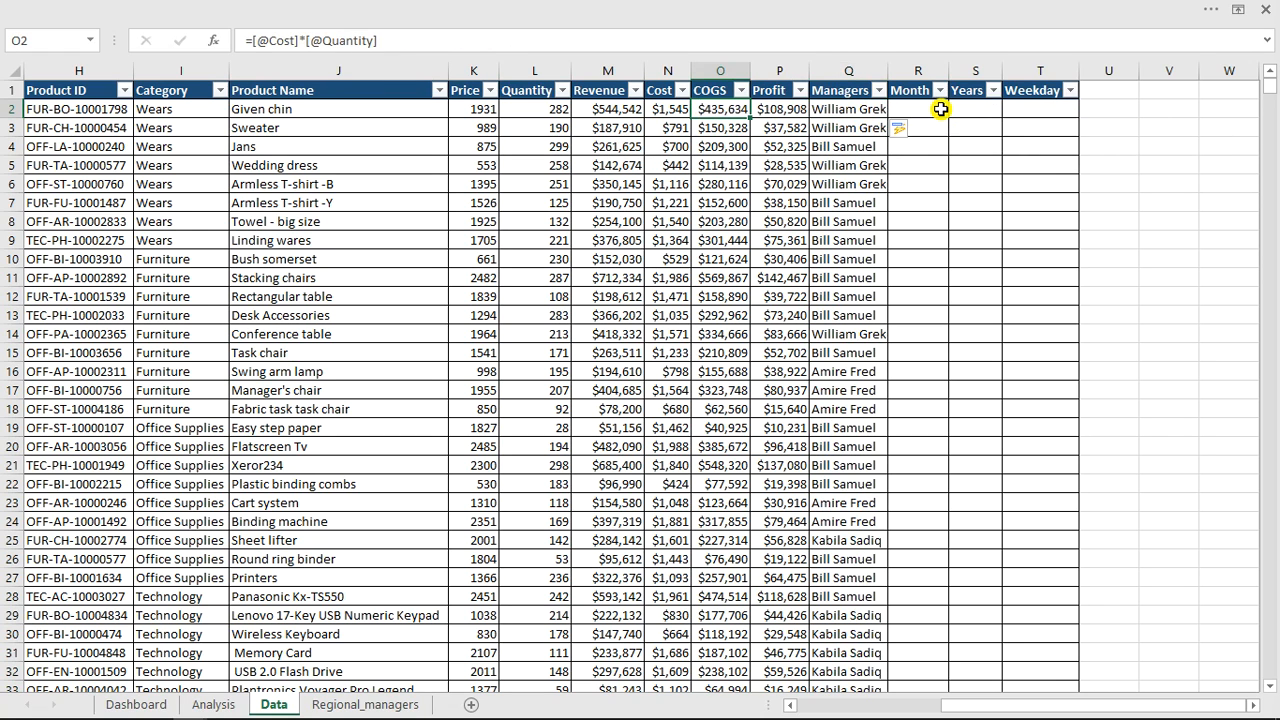
Check the Managers column results against the Region column and the Regional_managers table.
click(848, 162)
click(847, 110)
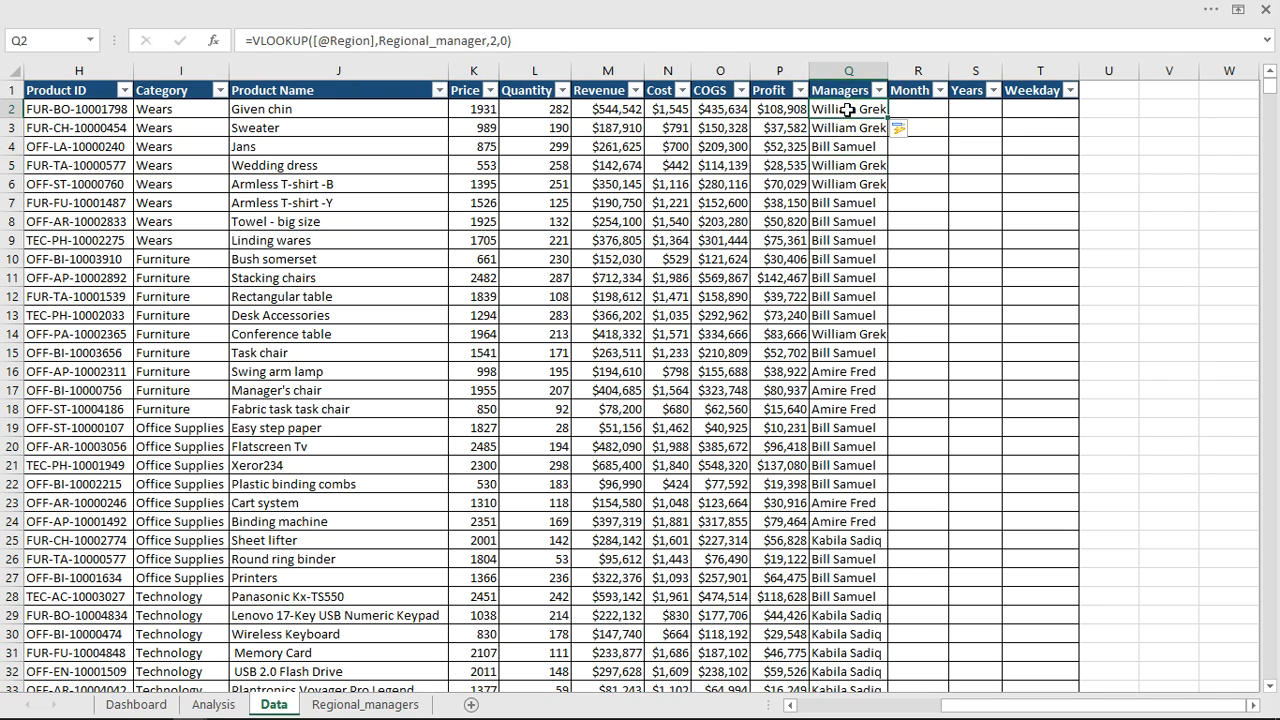
click(847, 128)
click(847, 166)
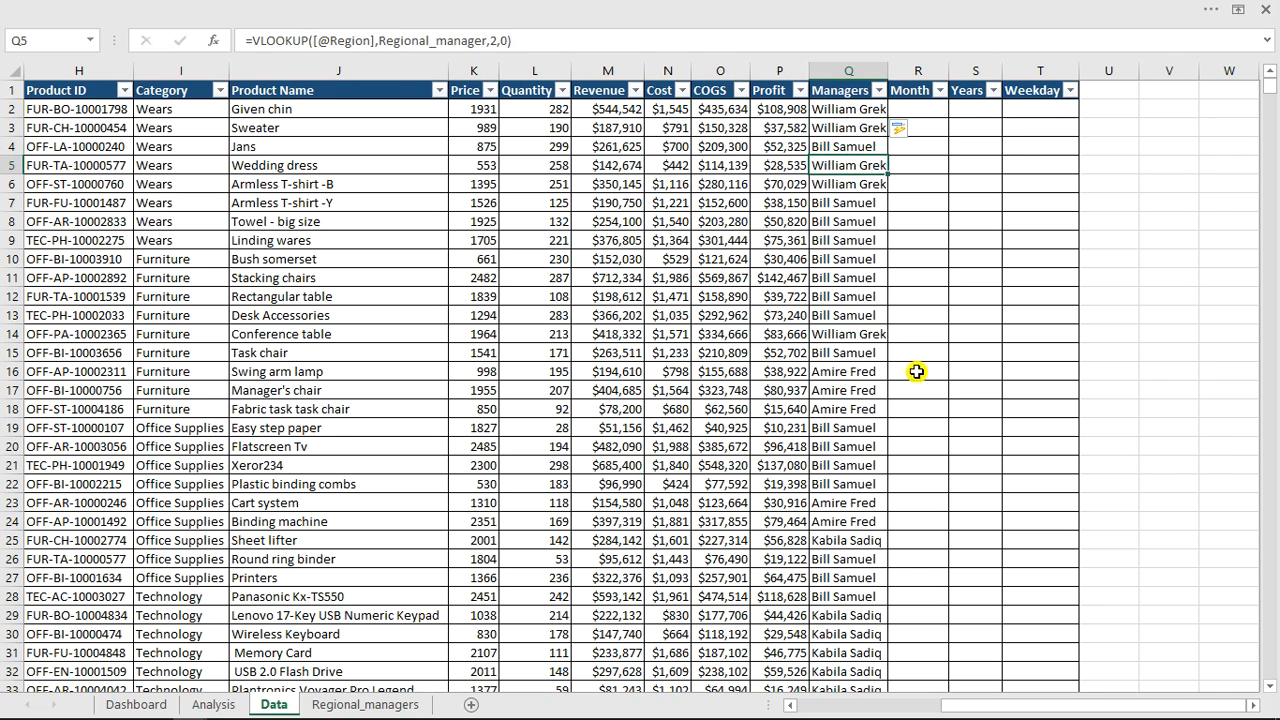
drag(1022, 706, 968, 708)
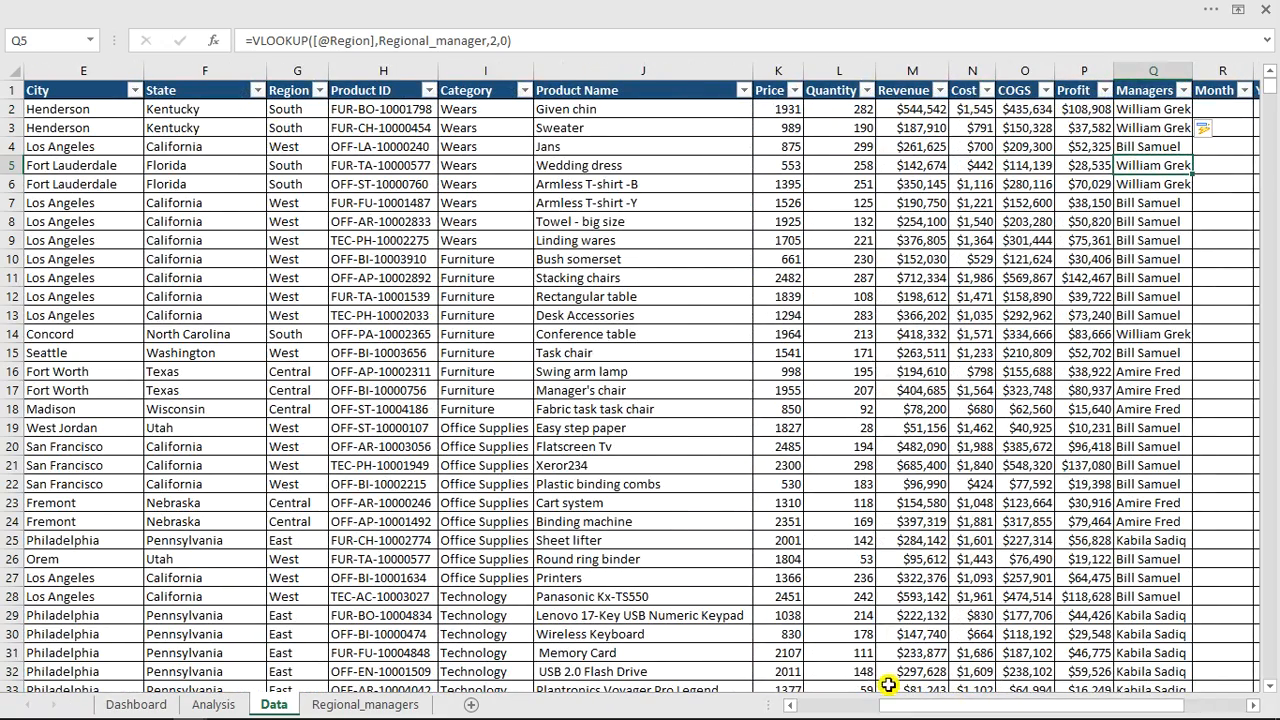
click(302, 111)
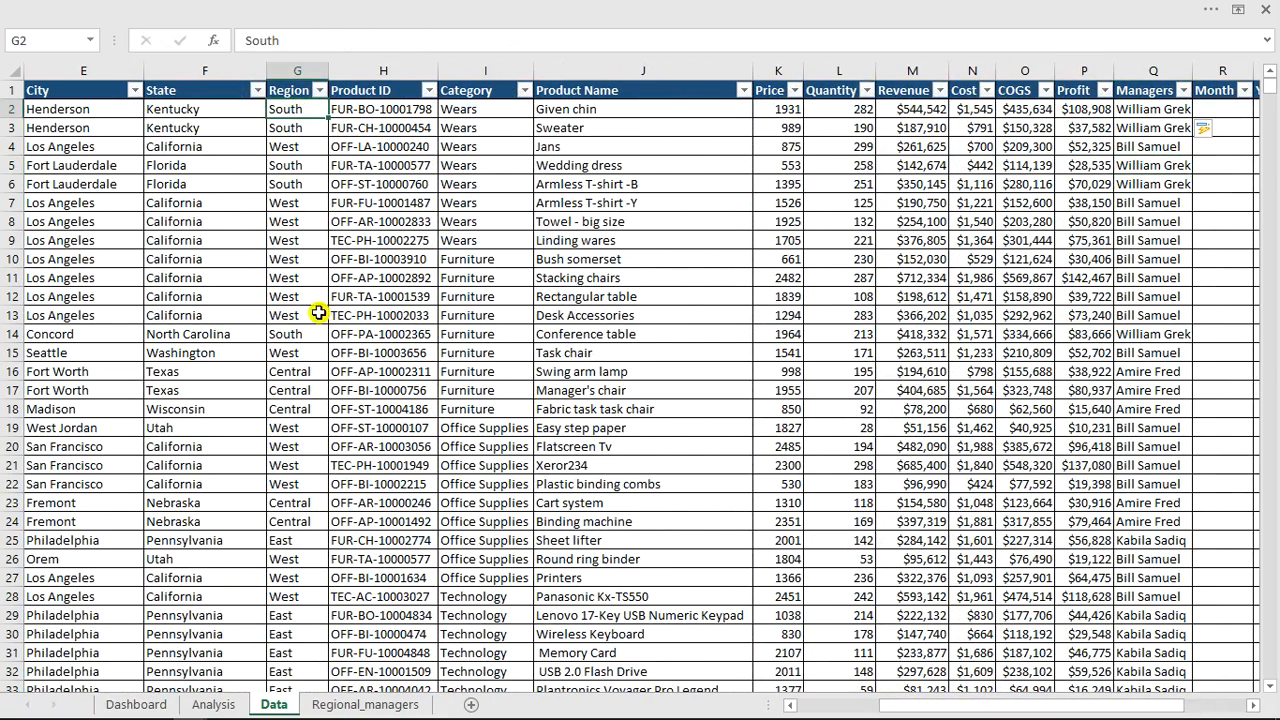
click(355, 704)
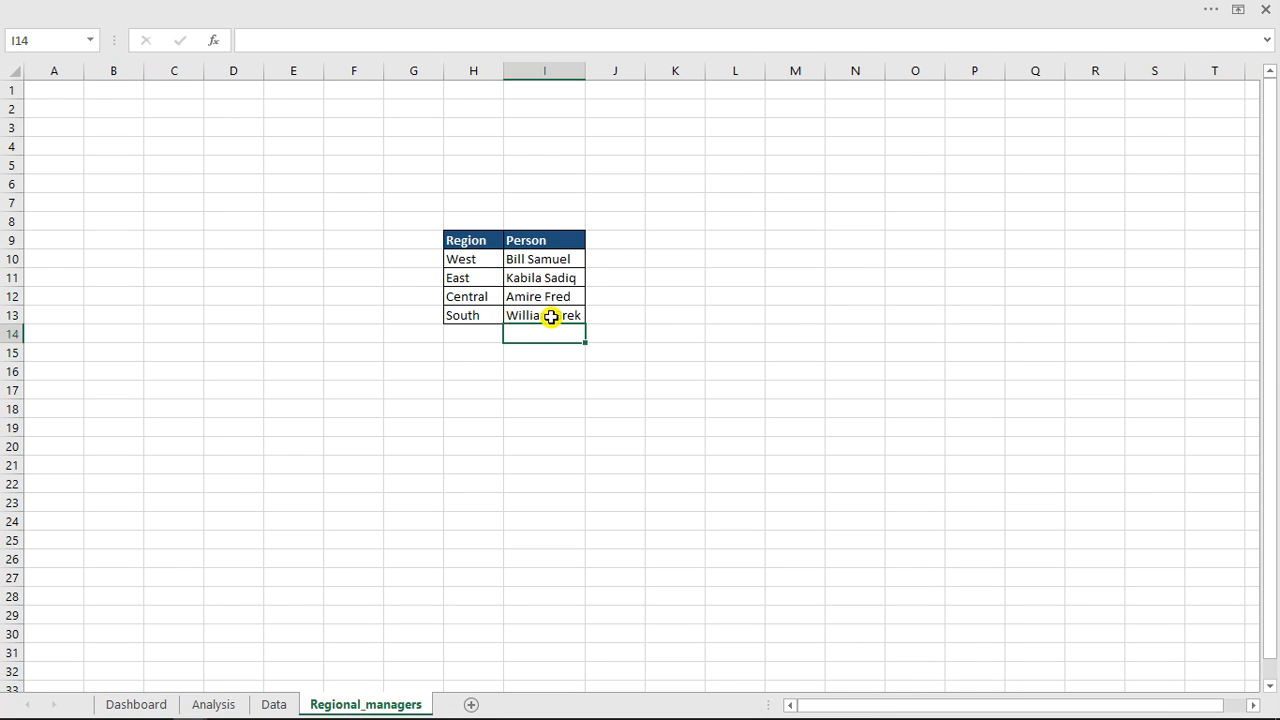
click(274, 704)
click(446, 369)
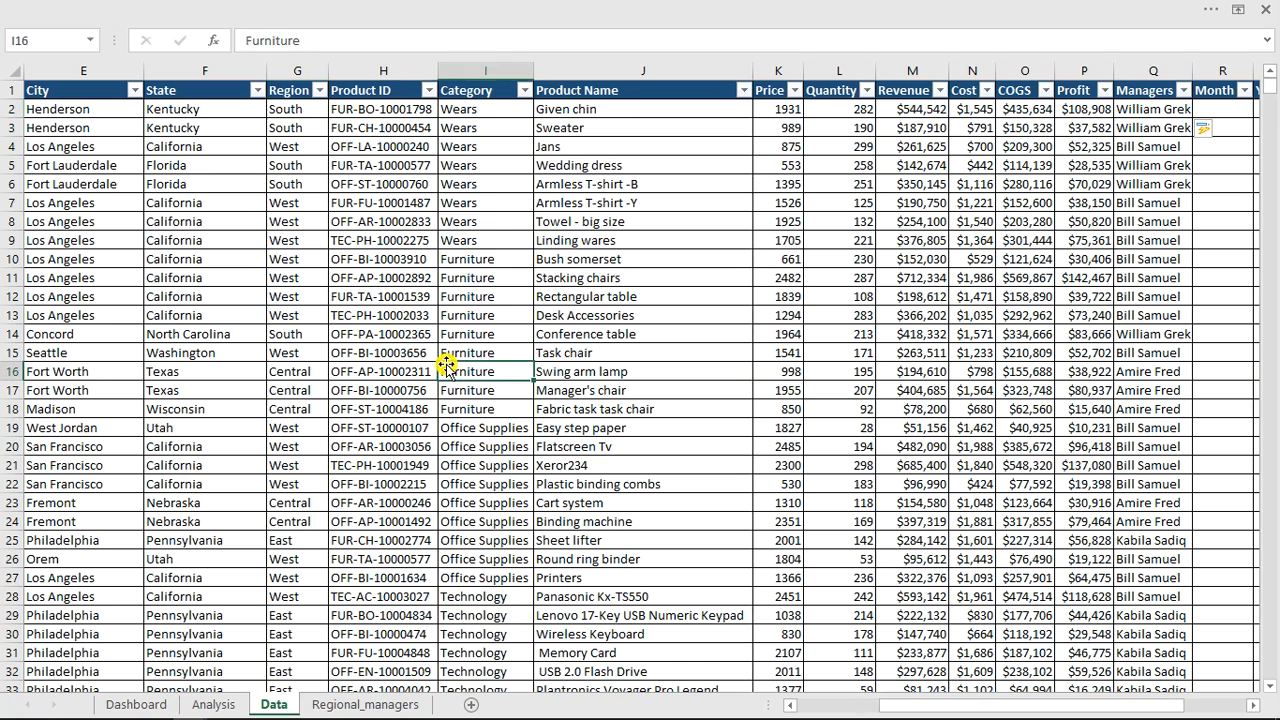
drag(928, 713, 988, 713)
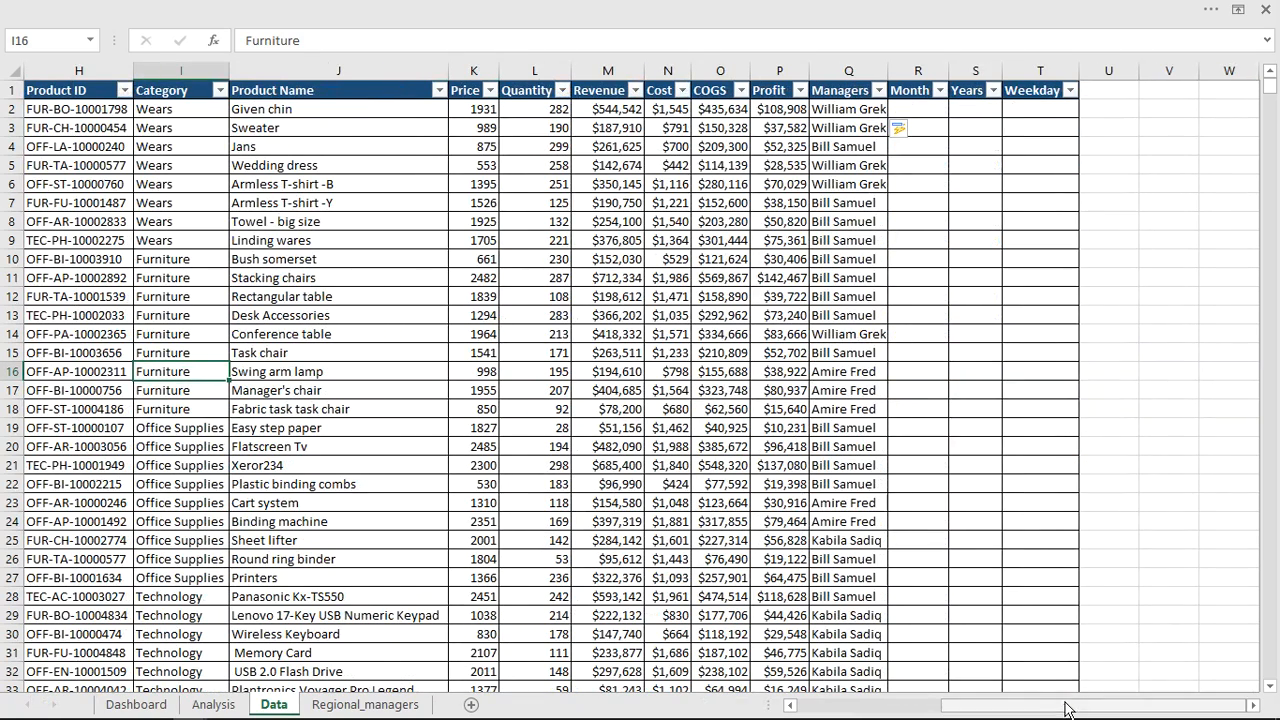
click(926, 109)
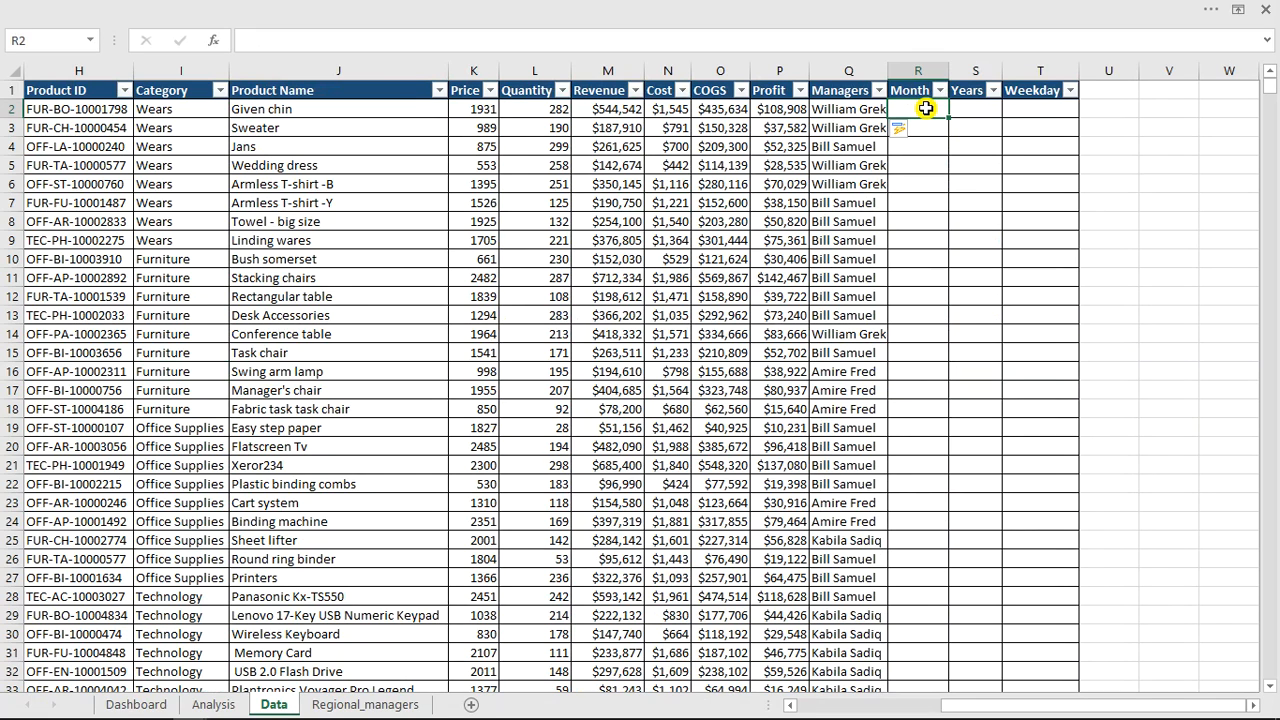
text(=tex)
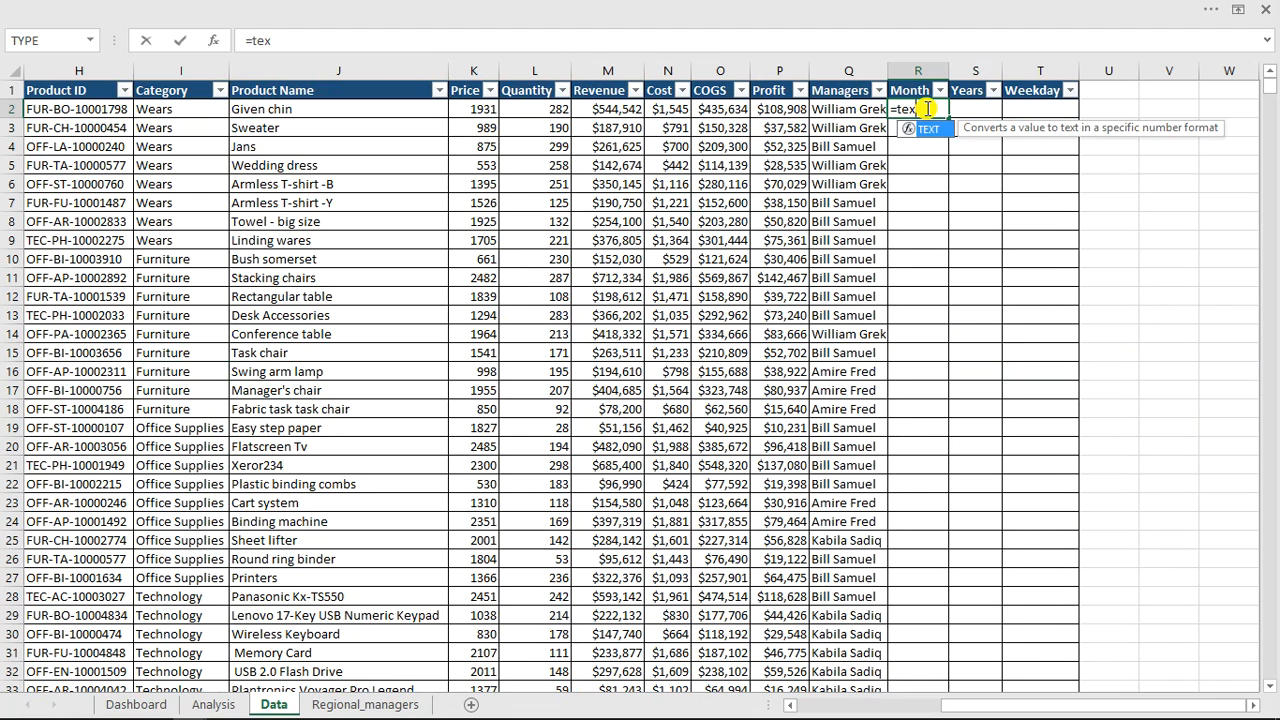
key(Tab)
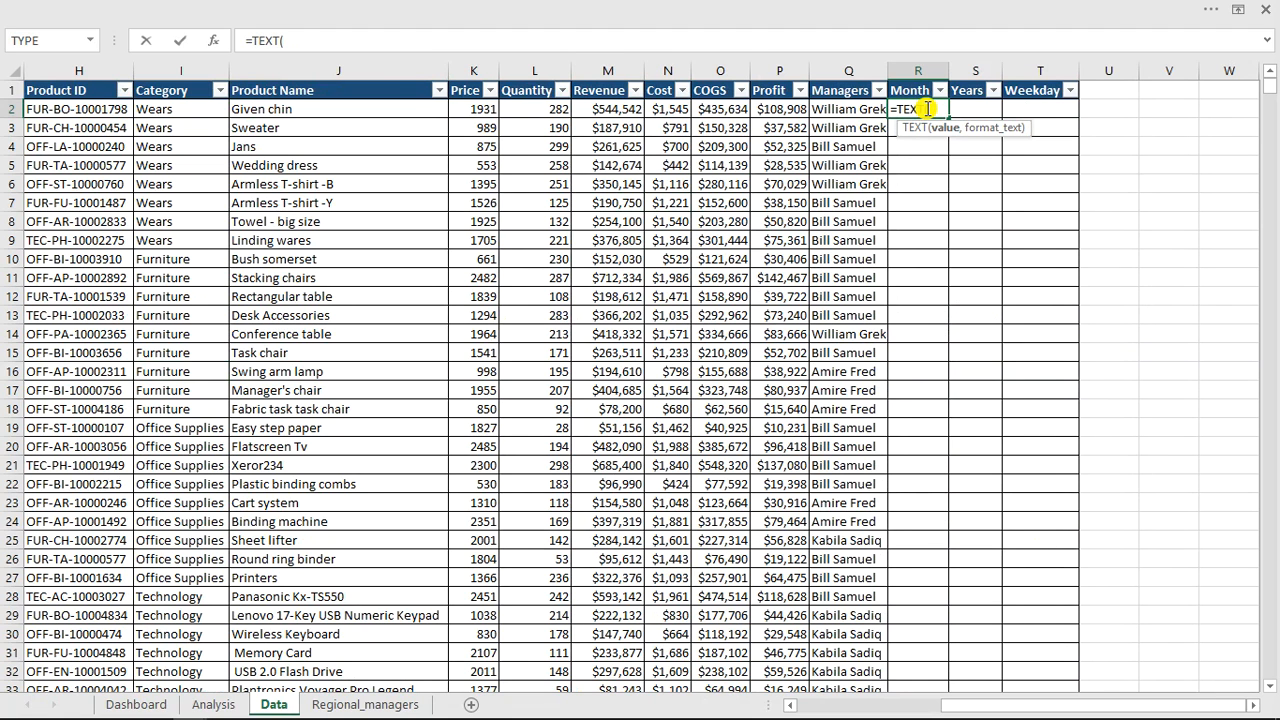
key(Escape)
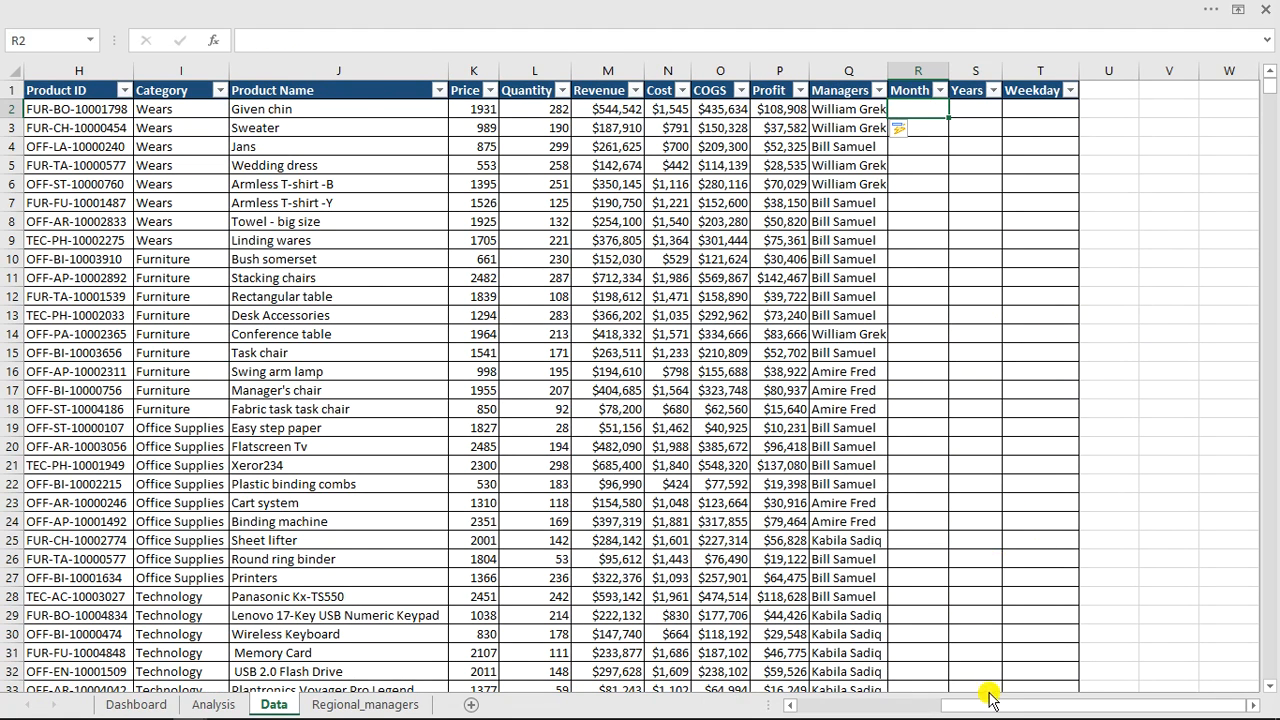
Format the Order Date column with the short Date number format.
drag(988, 706, 800, 707)
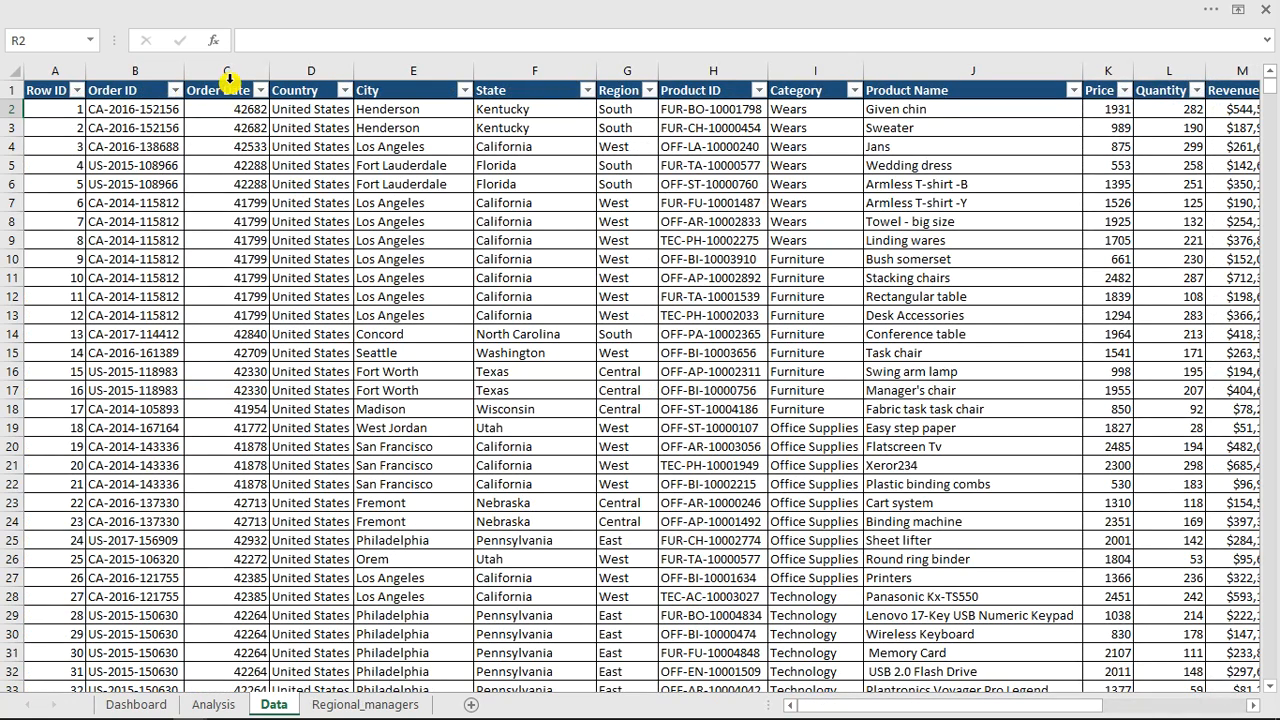
click(228, 83)
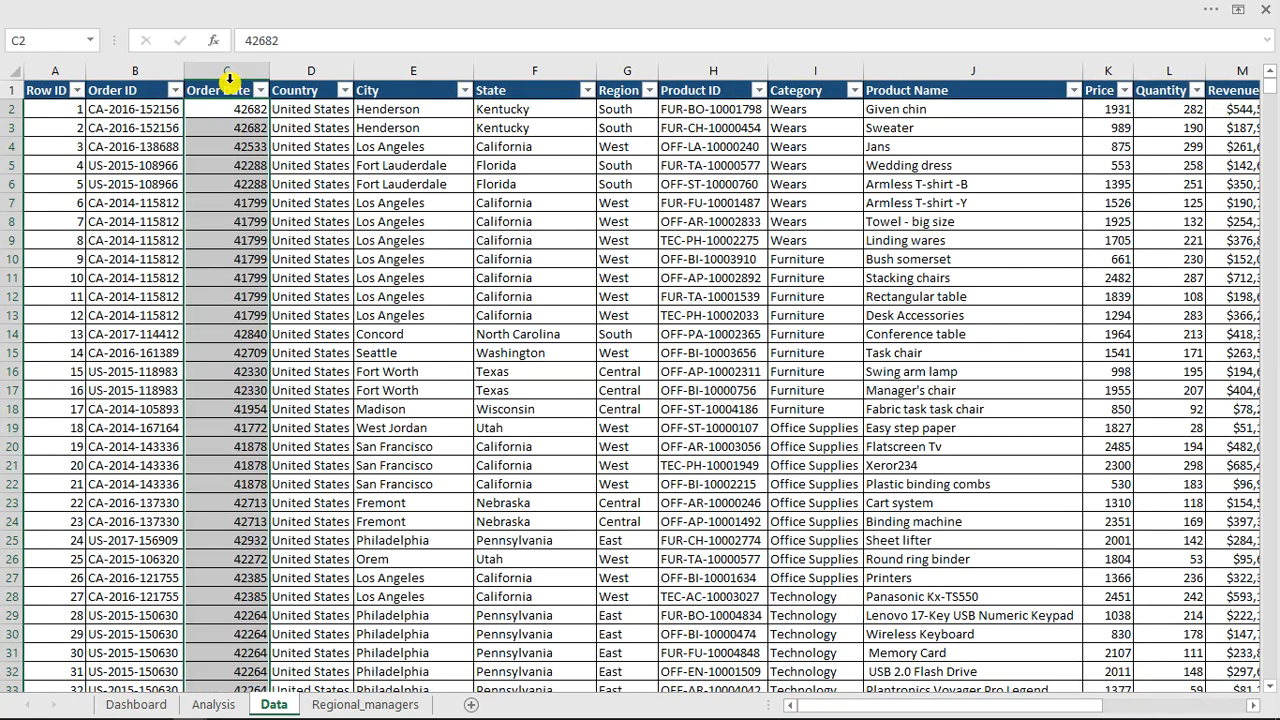
key(ctrl+1)
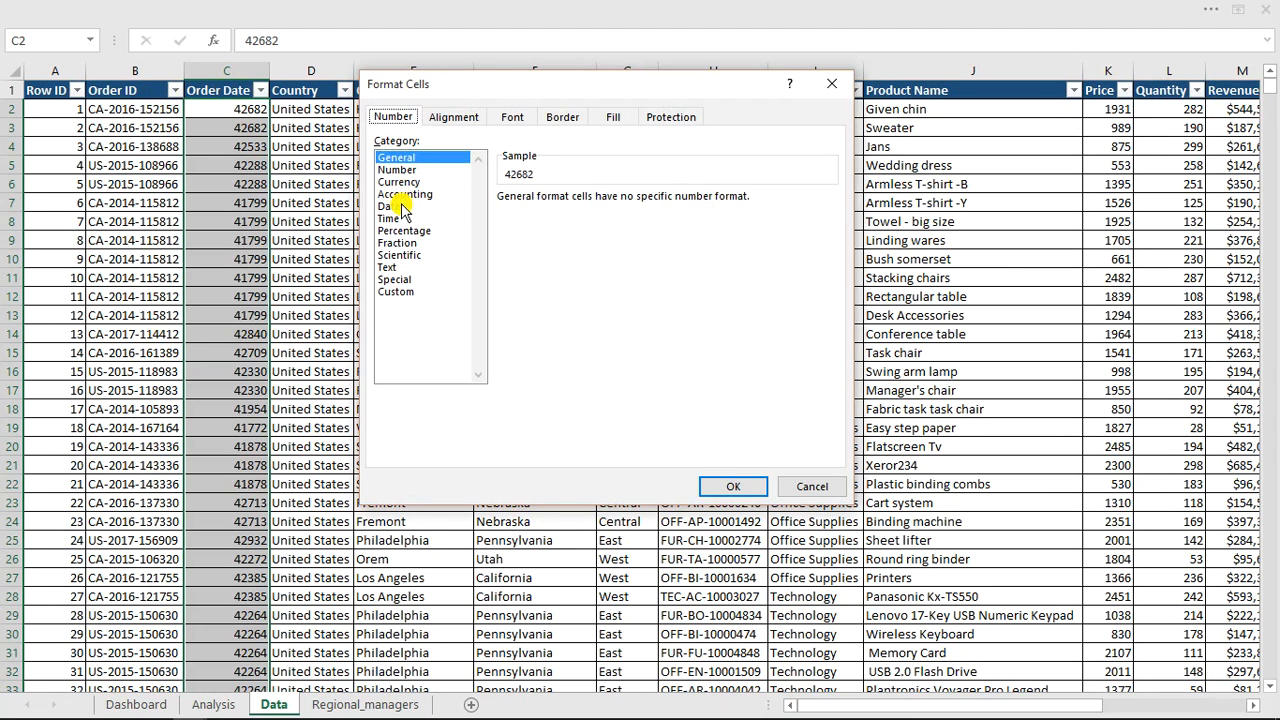
click(390, 206)
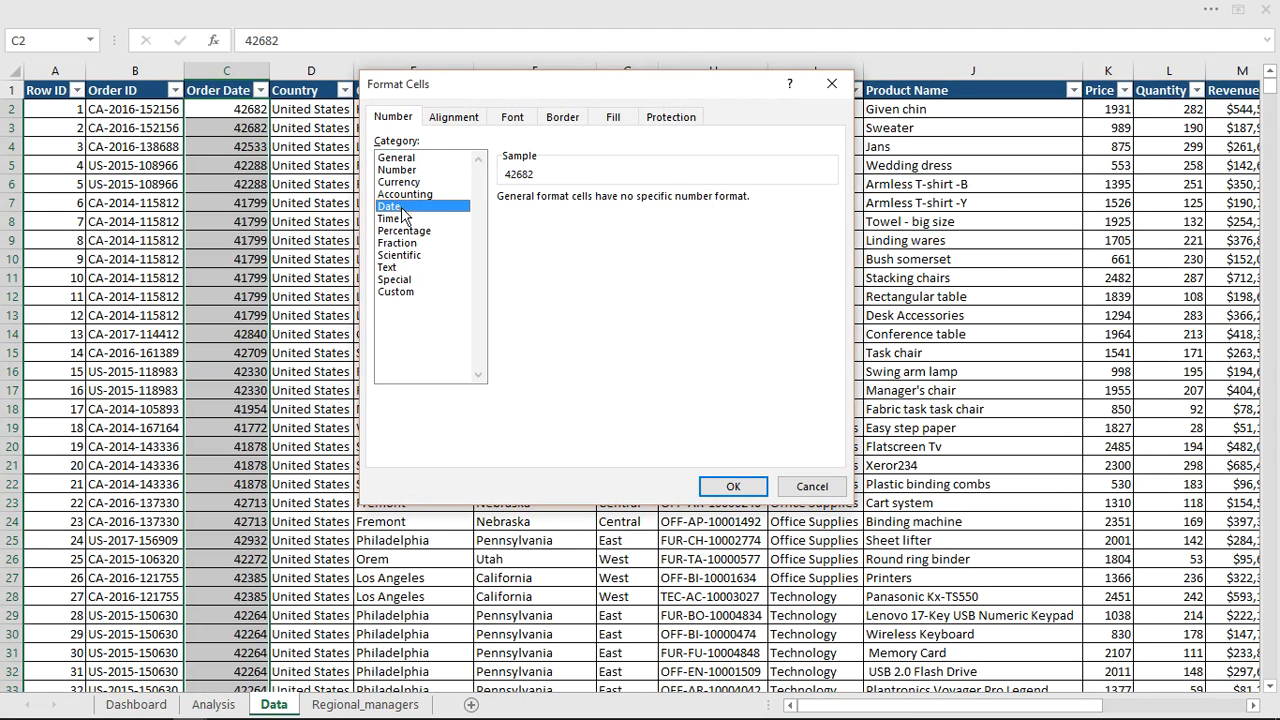
click(731, 487)
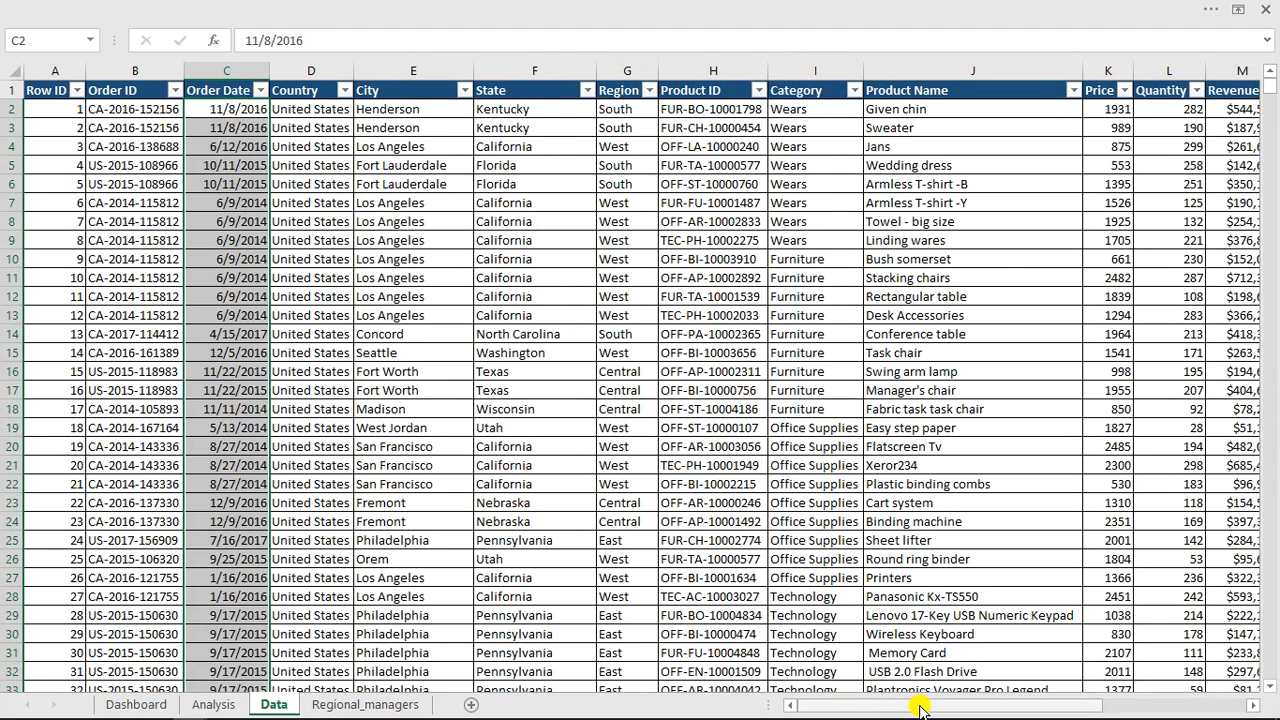
In the Month column, enter the formula =TEXT([@[Order Date]],"mmm") and review the month values in its filter list.
drag(923, 705, 1163, 687)
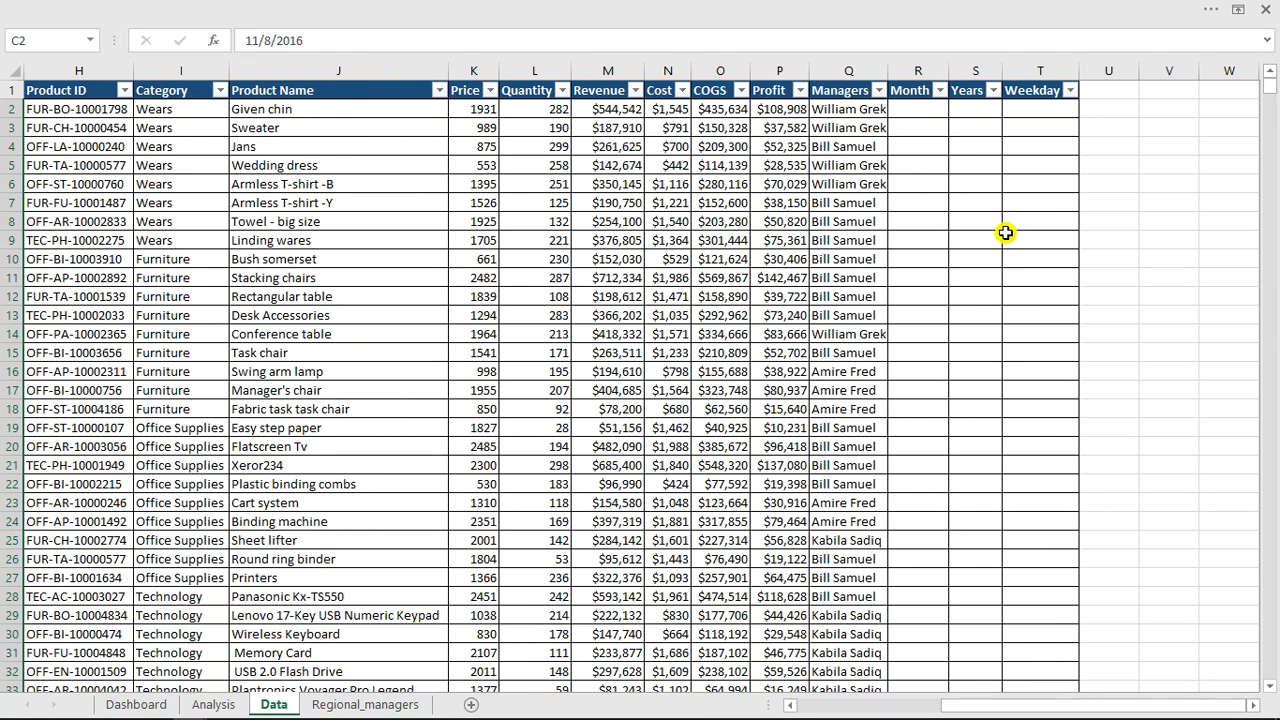
click(904, 113)
text(=tex)
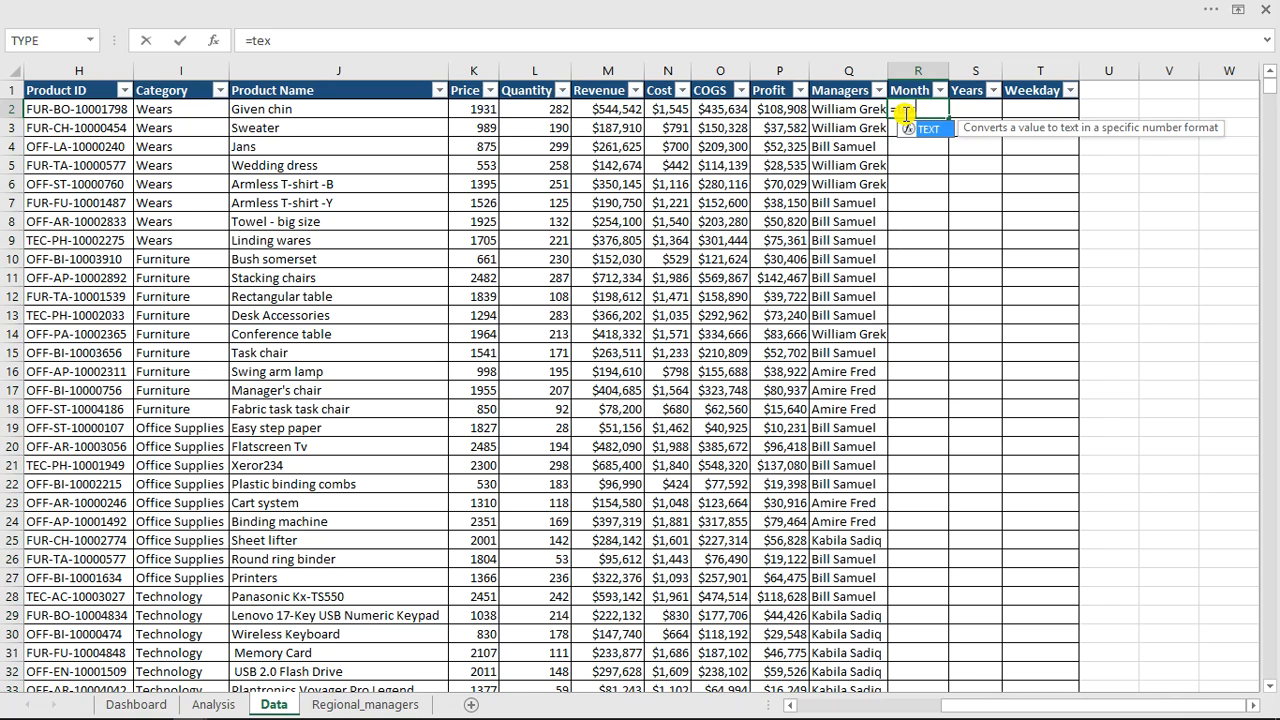
key(Tab)
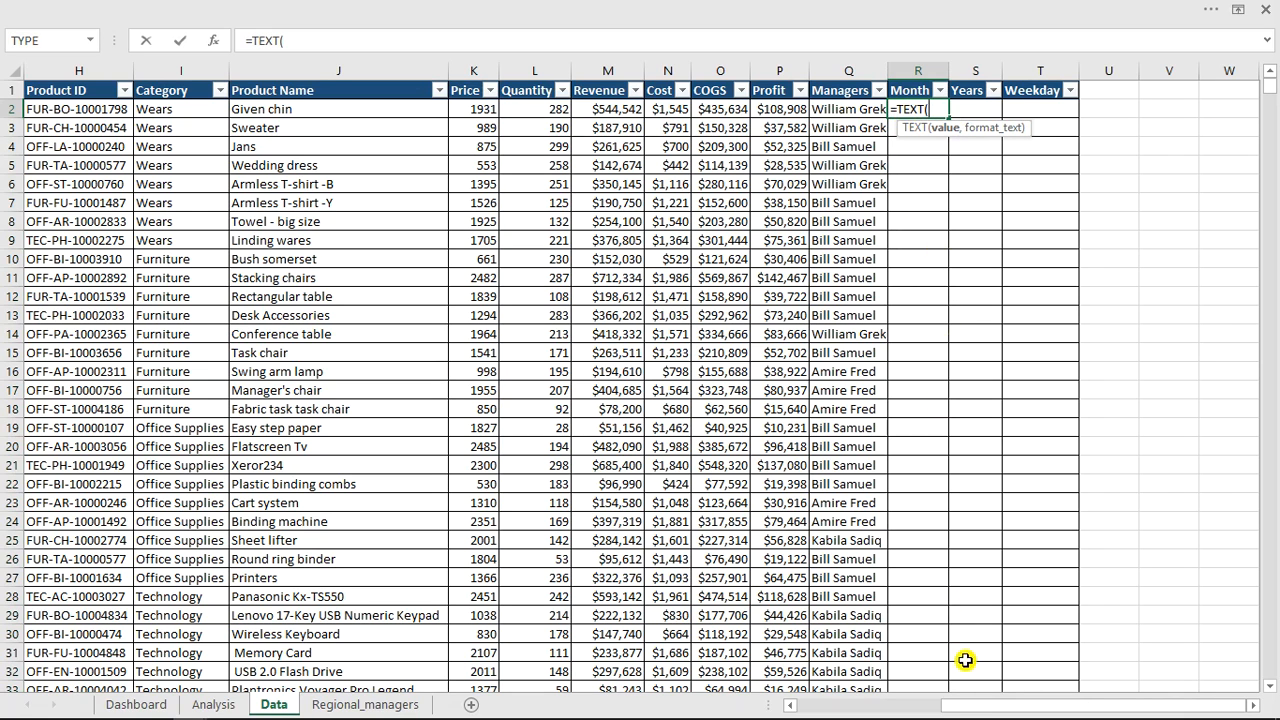
drag(975, 708, 833, 708)
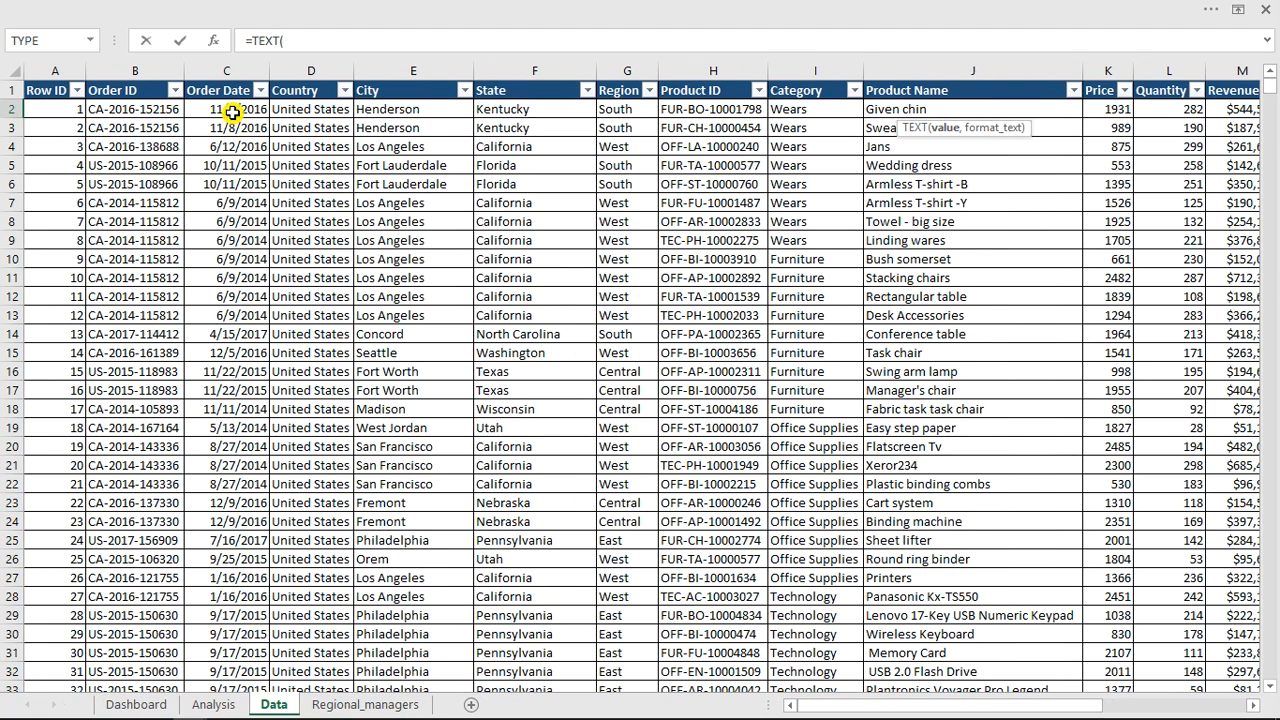
click(232, 112)
text(,)
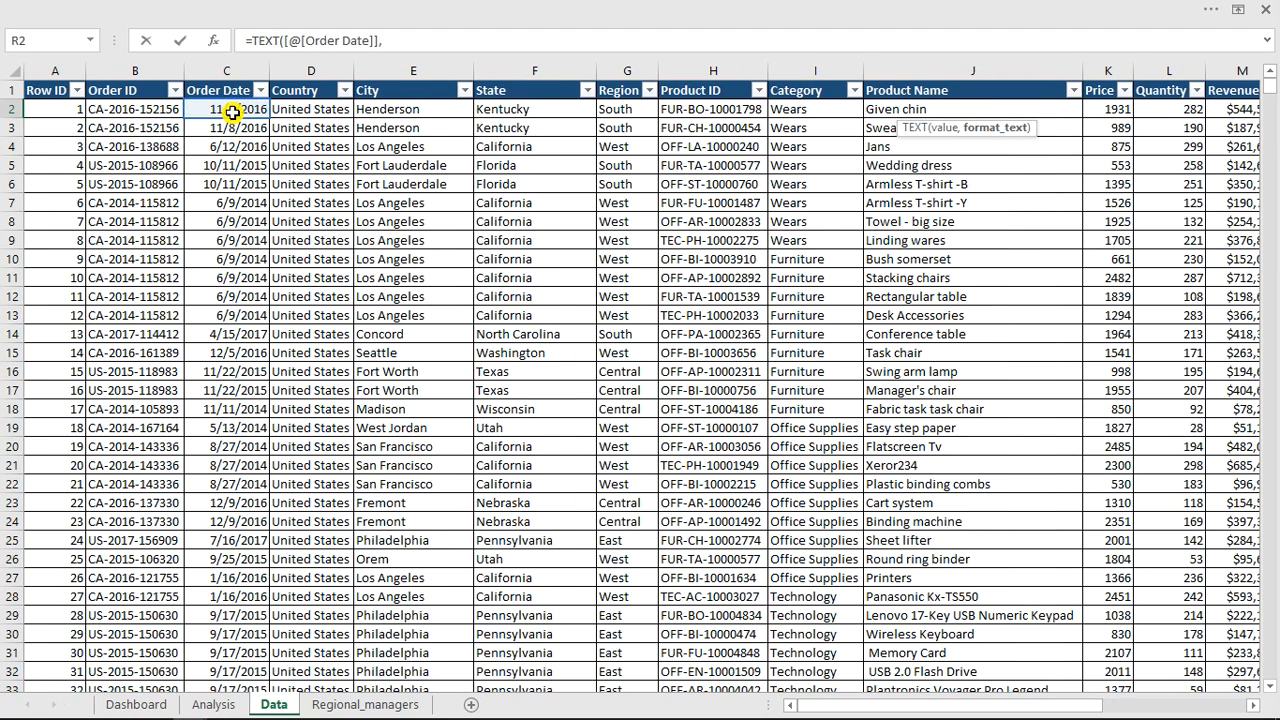
drag(857, 706, 1080, 710)
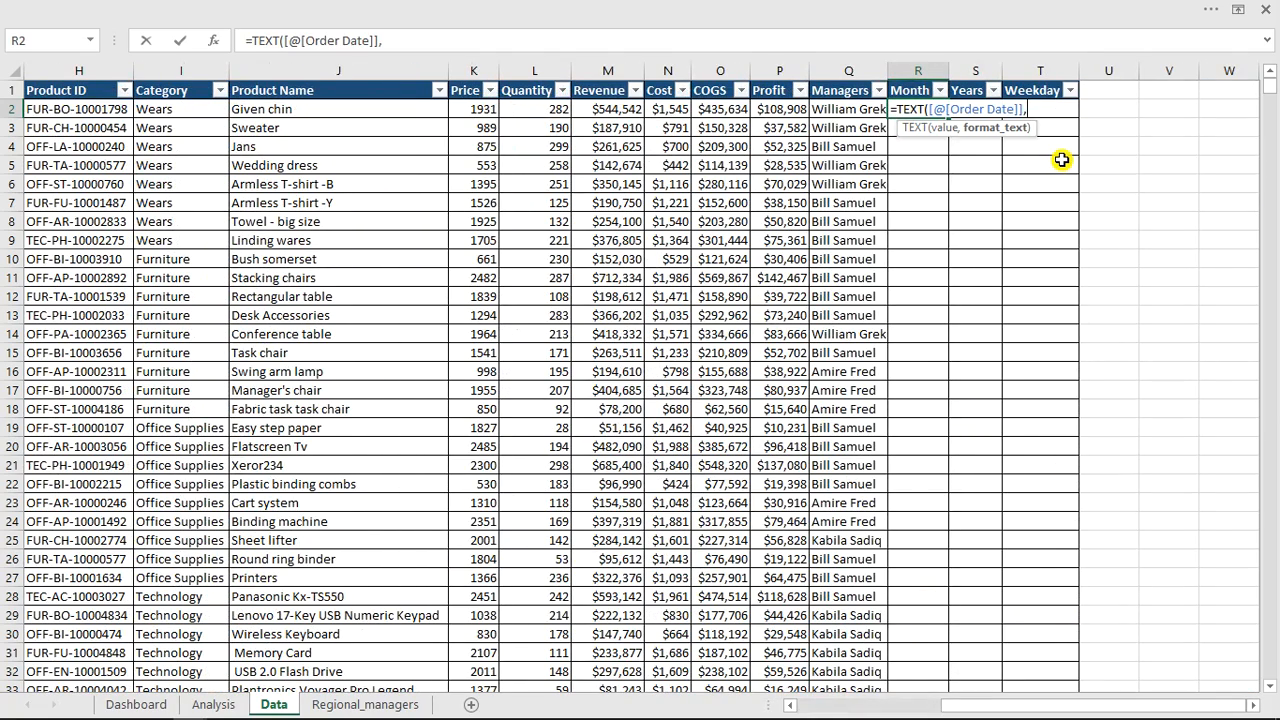
text("mmm)
key(Return)
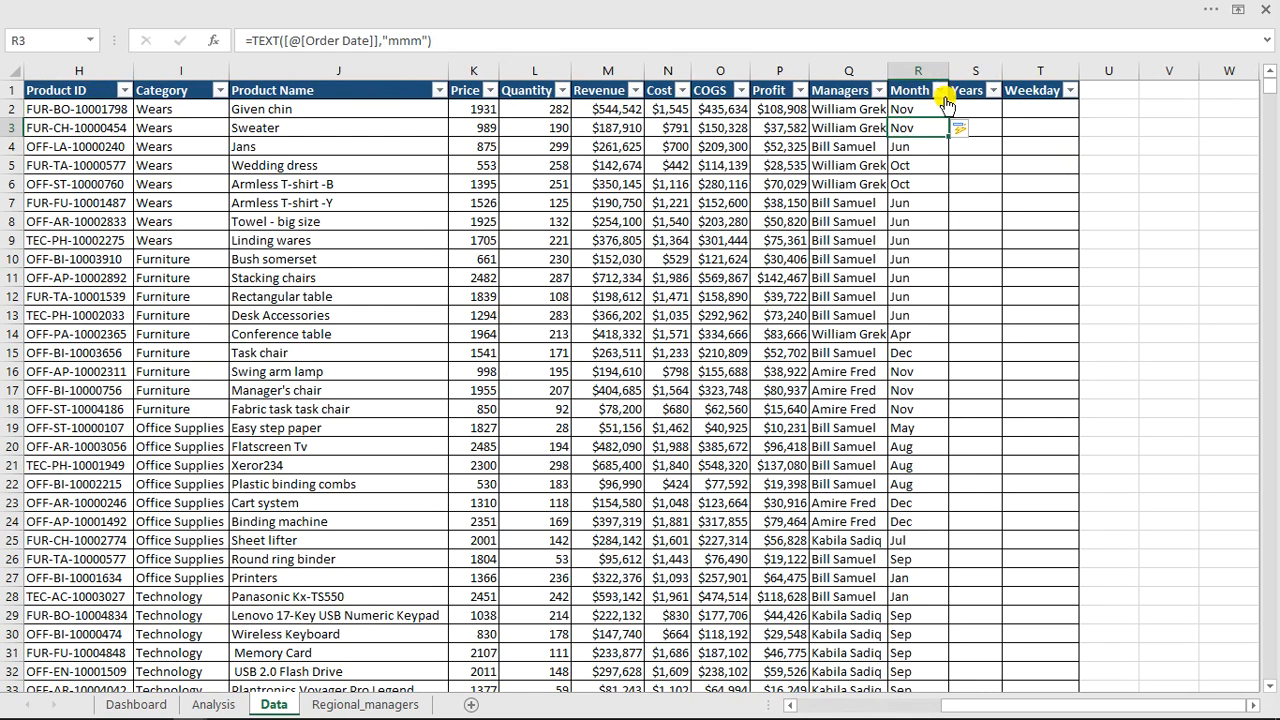
click(940, 91)
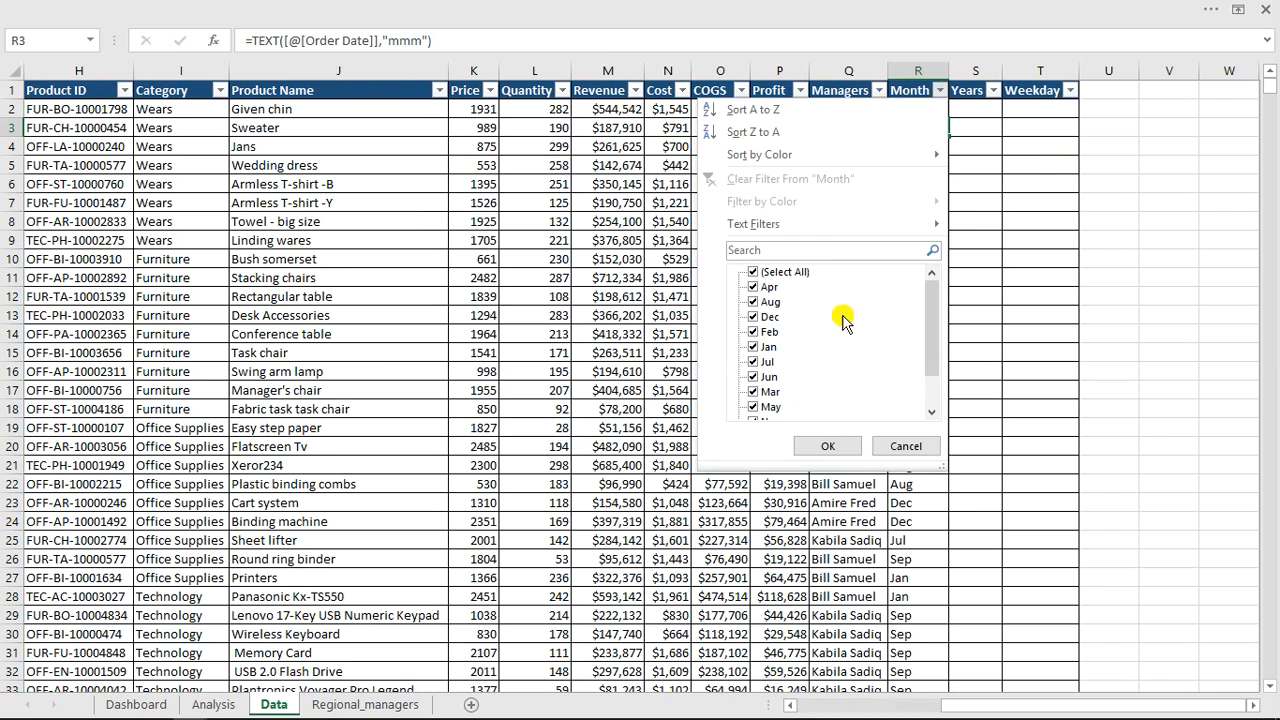
drag(929, 320, 1000, 242)
click(987, 131)
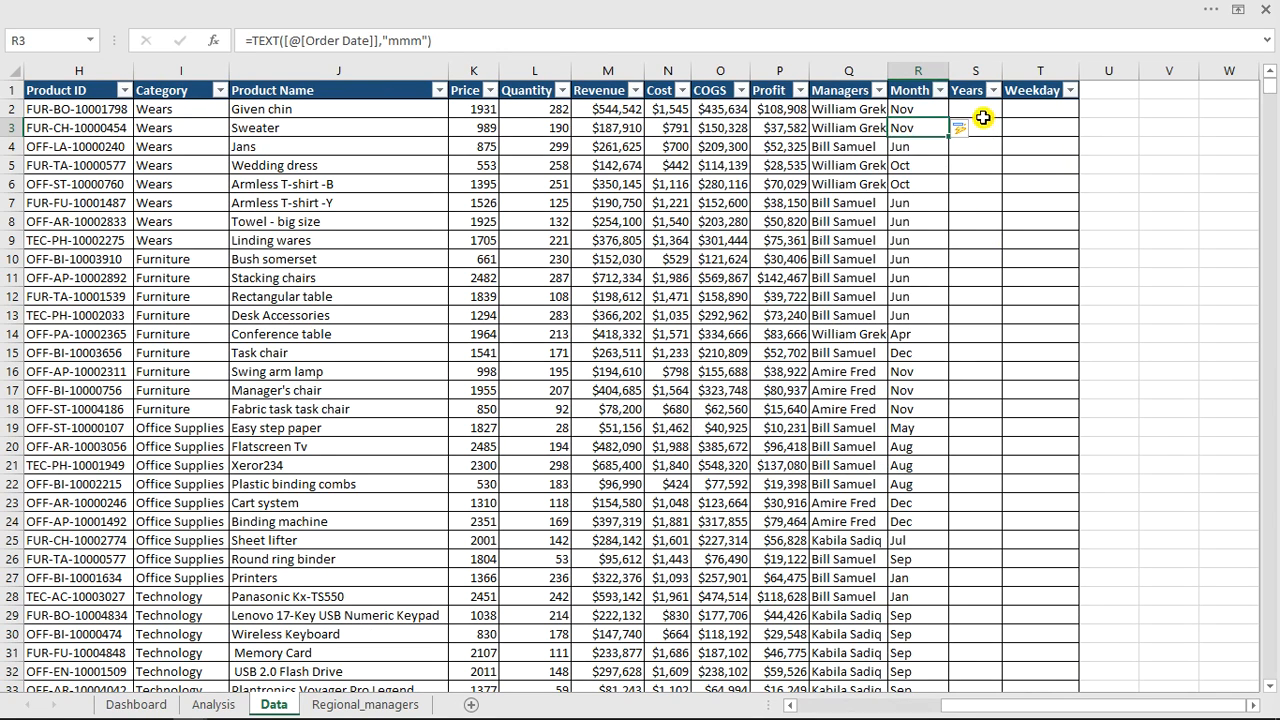
In the Years column, enter the formula =YEAR([@[Order Date]]).
click(983, 116)
text(=)
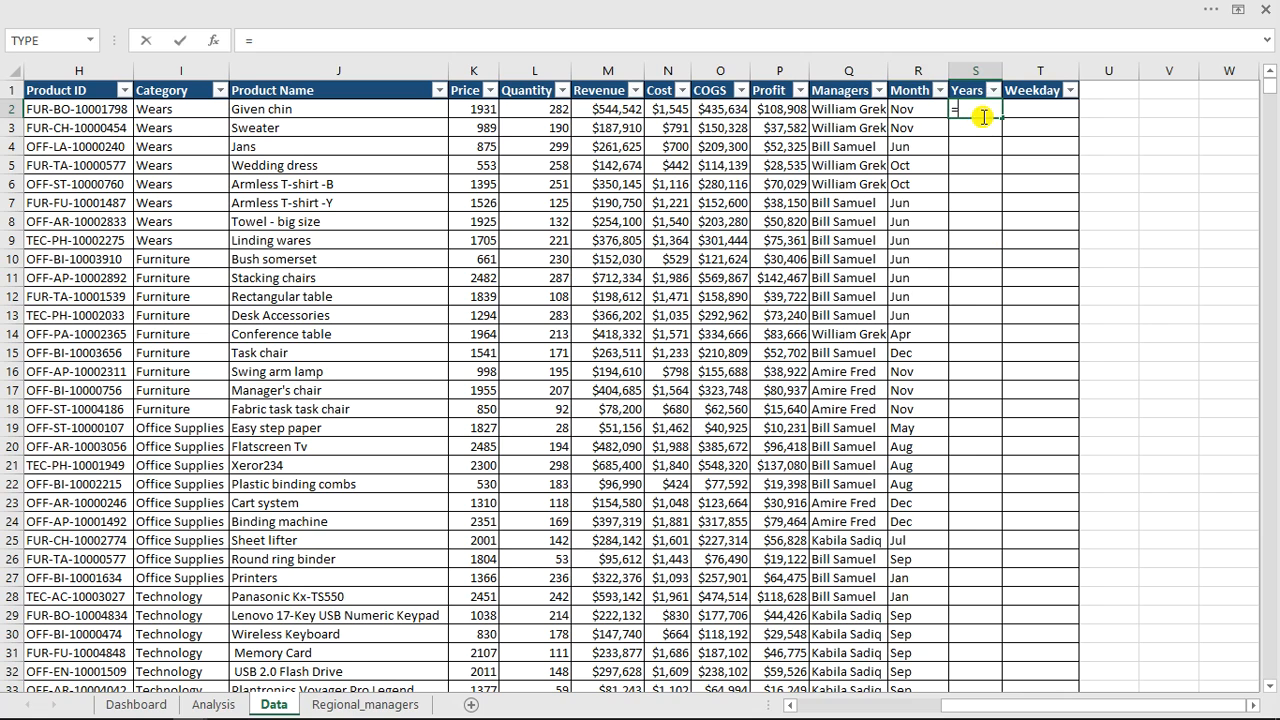
text(ye)
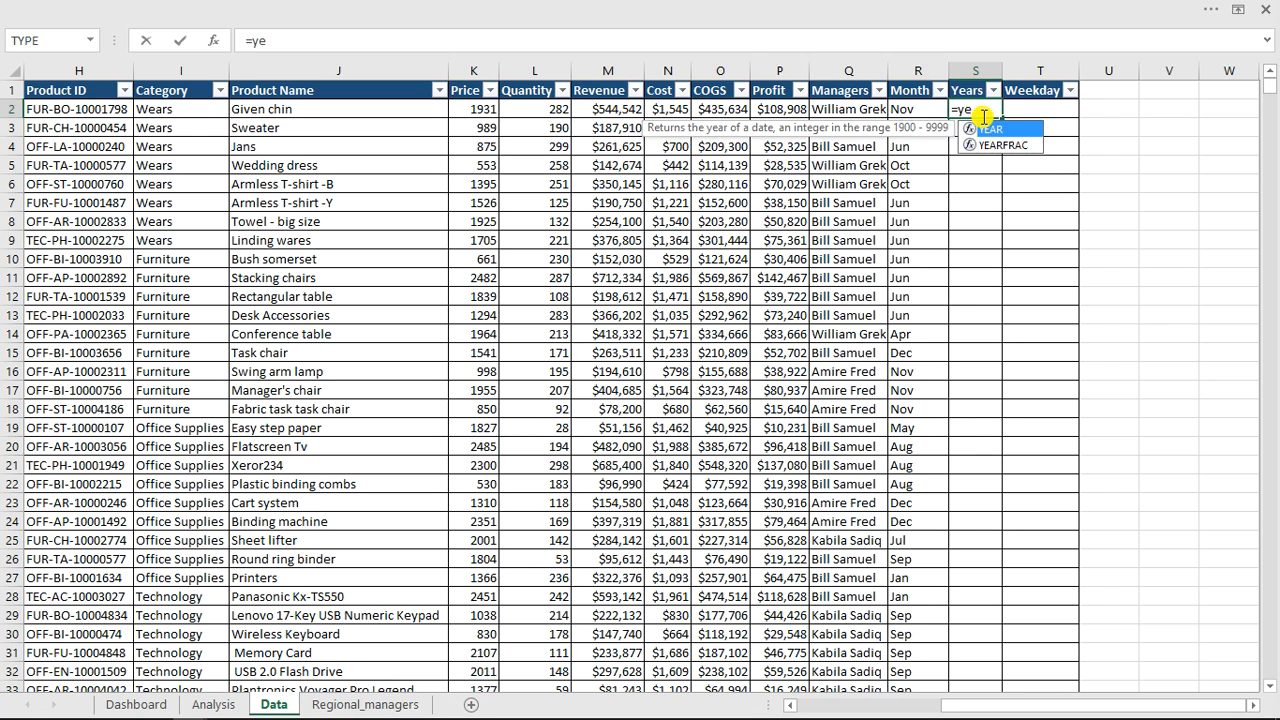
key(Tab)
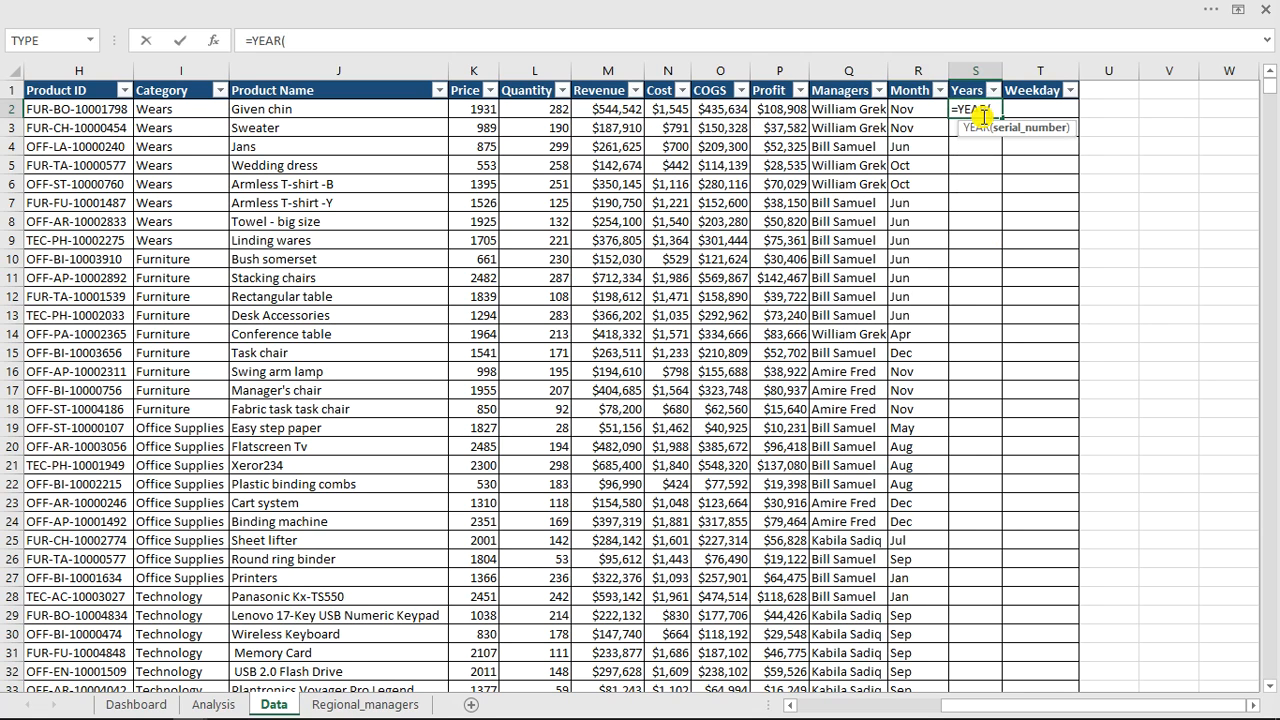
drag(1036, 706, 893, 706)
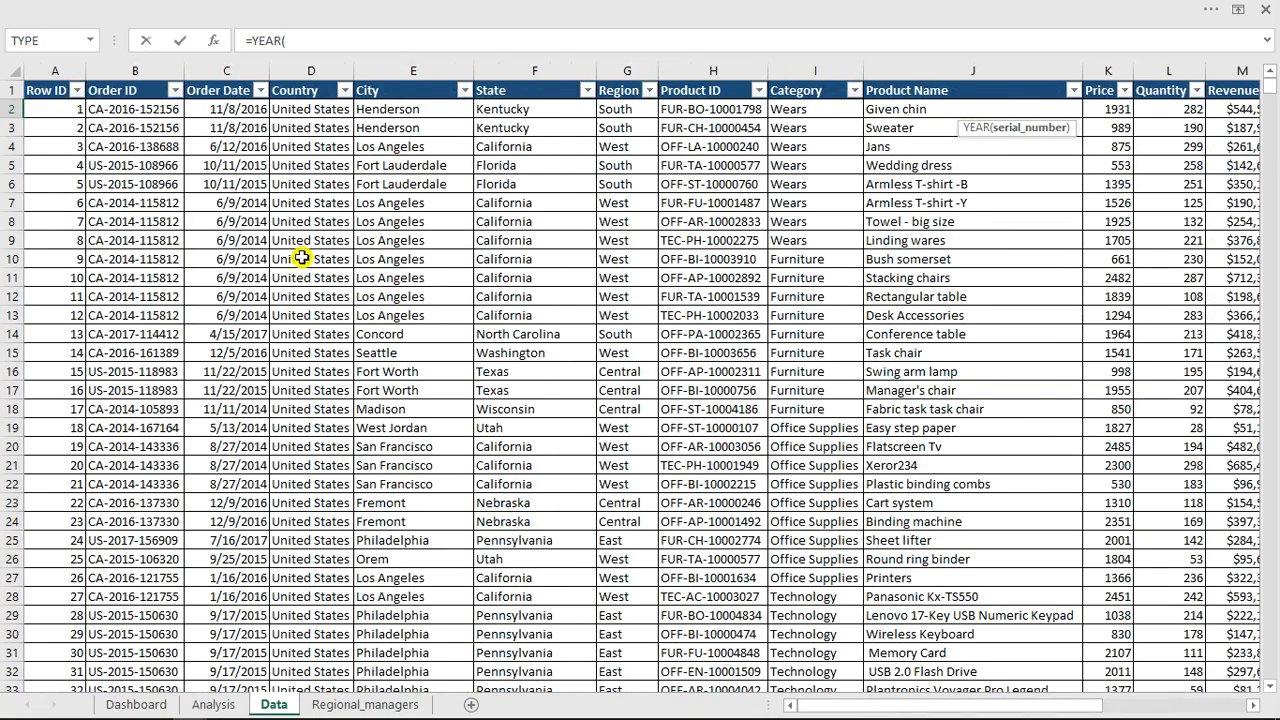
click(252, 112)
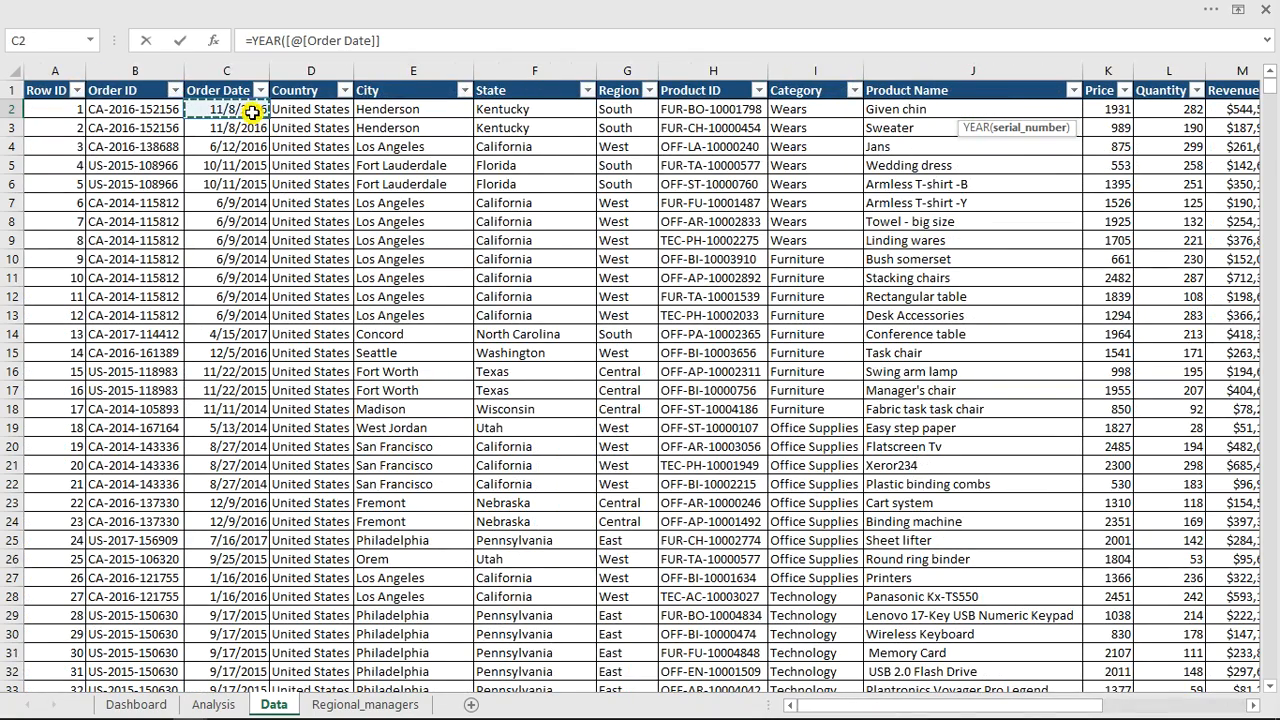
key(Return)
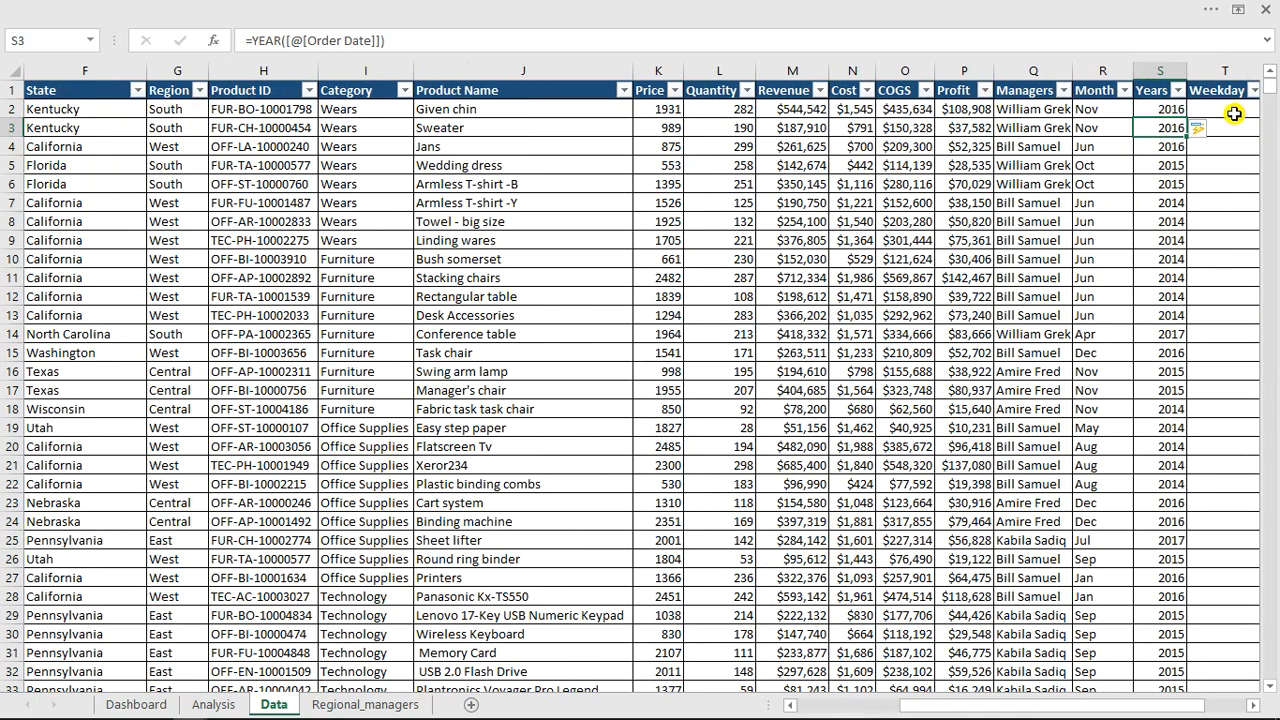
In the Weekday column, enter the formula =WEEKDAY([@[Order Date]]).
click(1228, 107)
text(=)
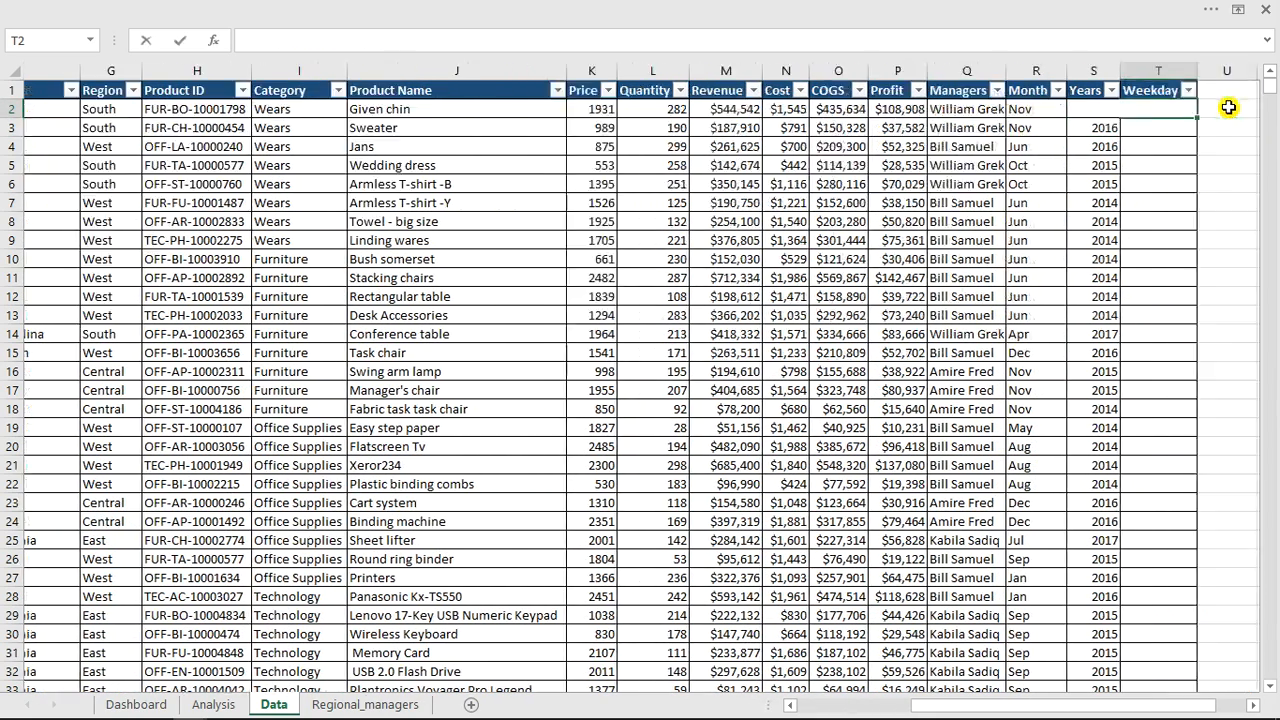
text(wee)
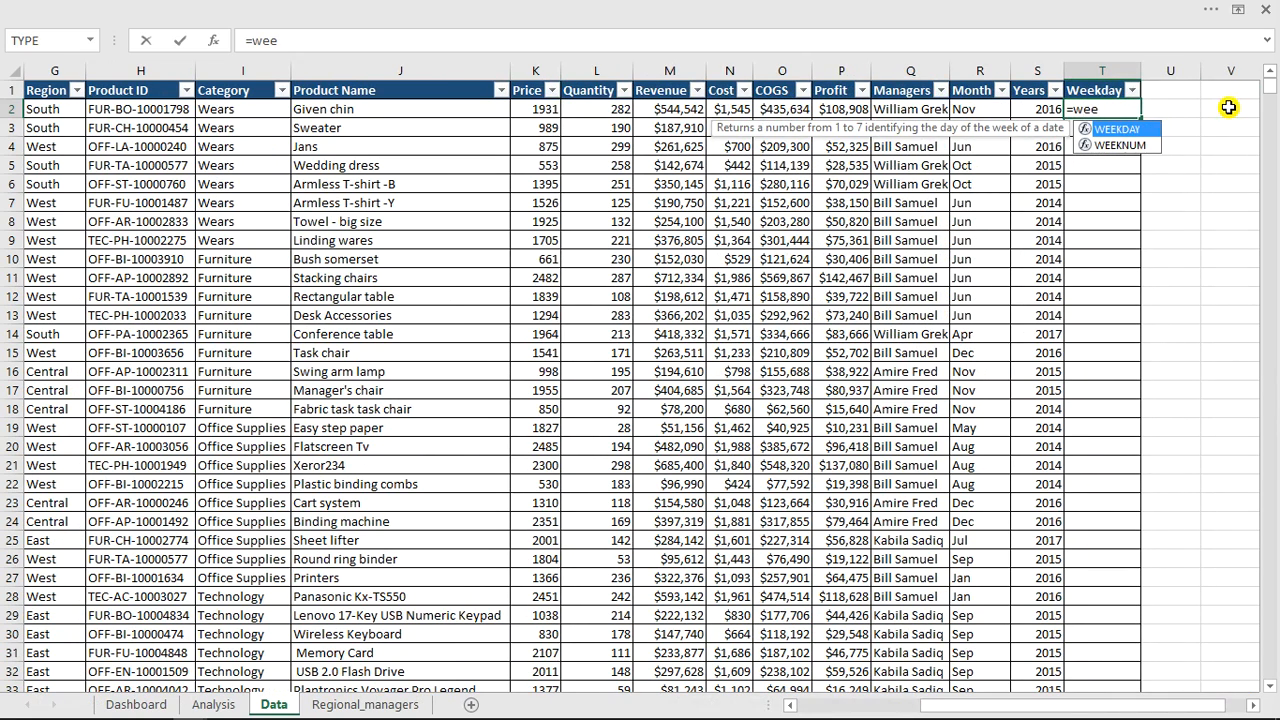
key(Tab)
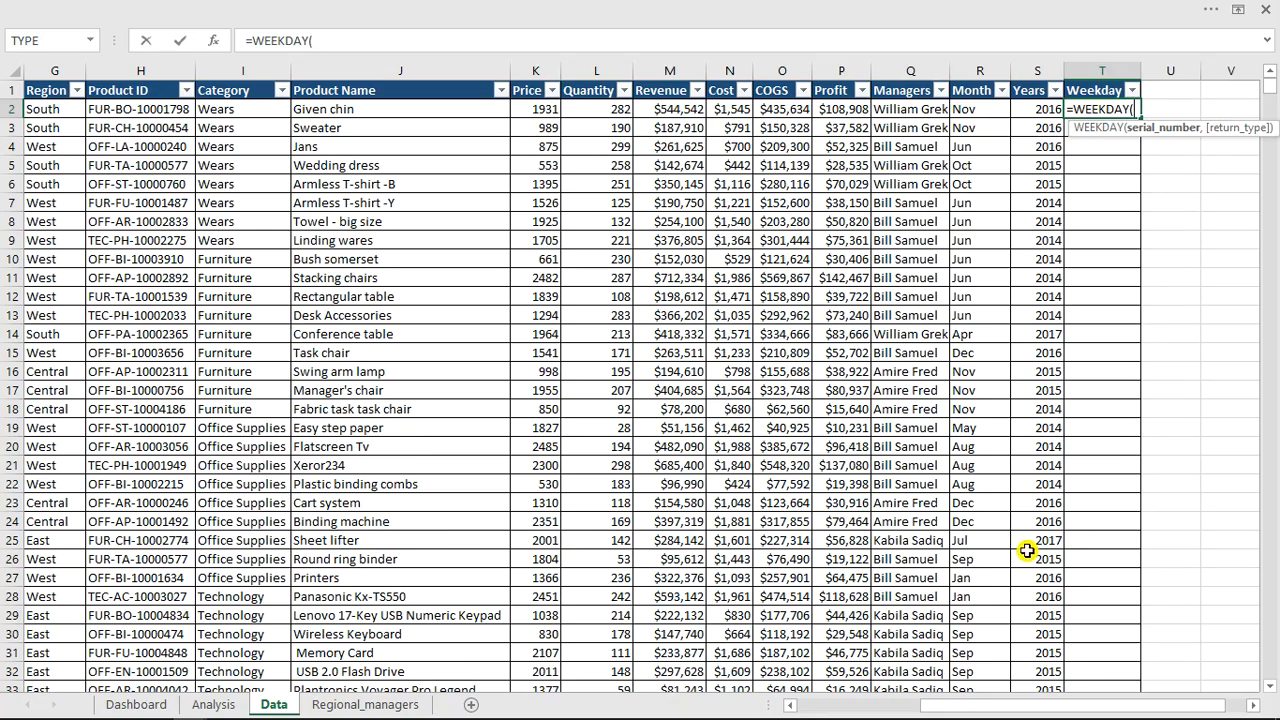
drag(1013, 706, 851, 702)
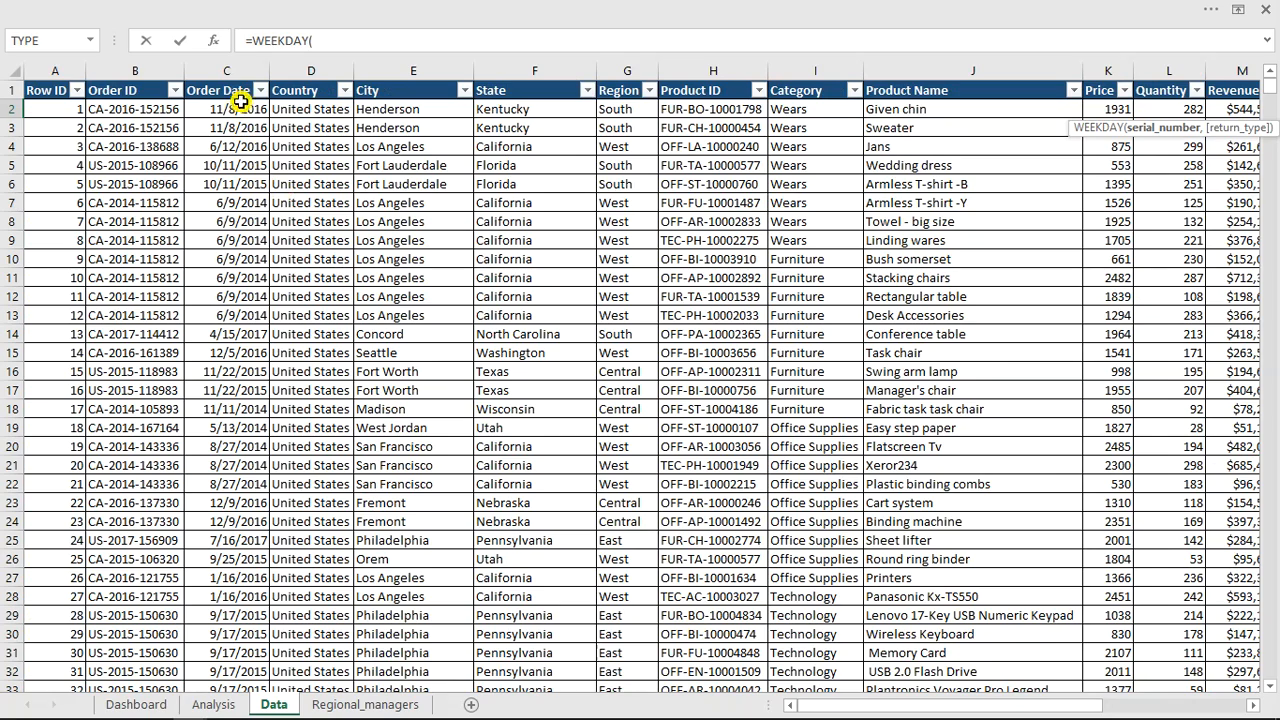
click(241, 112)
text())
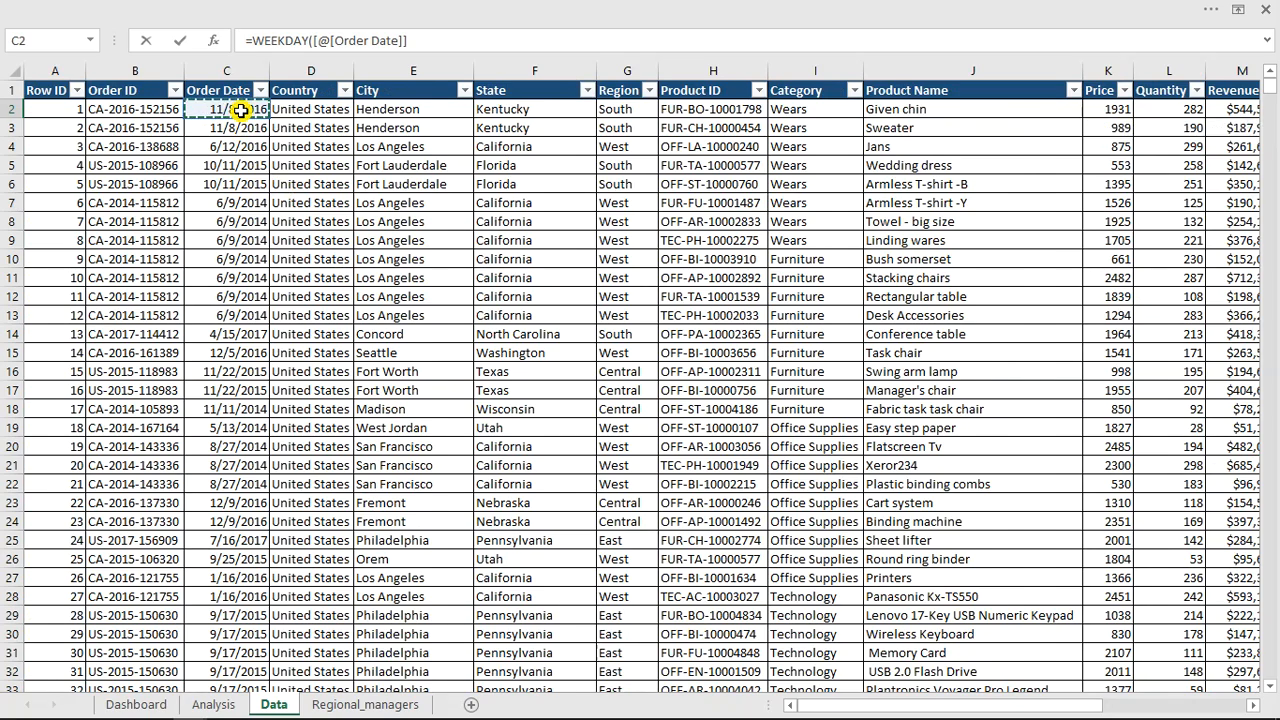
key(Return)
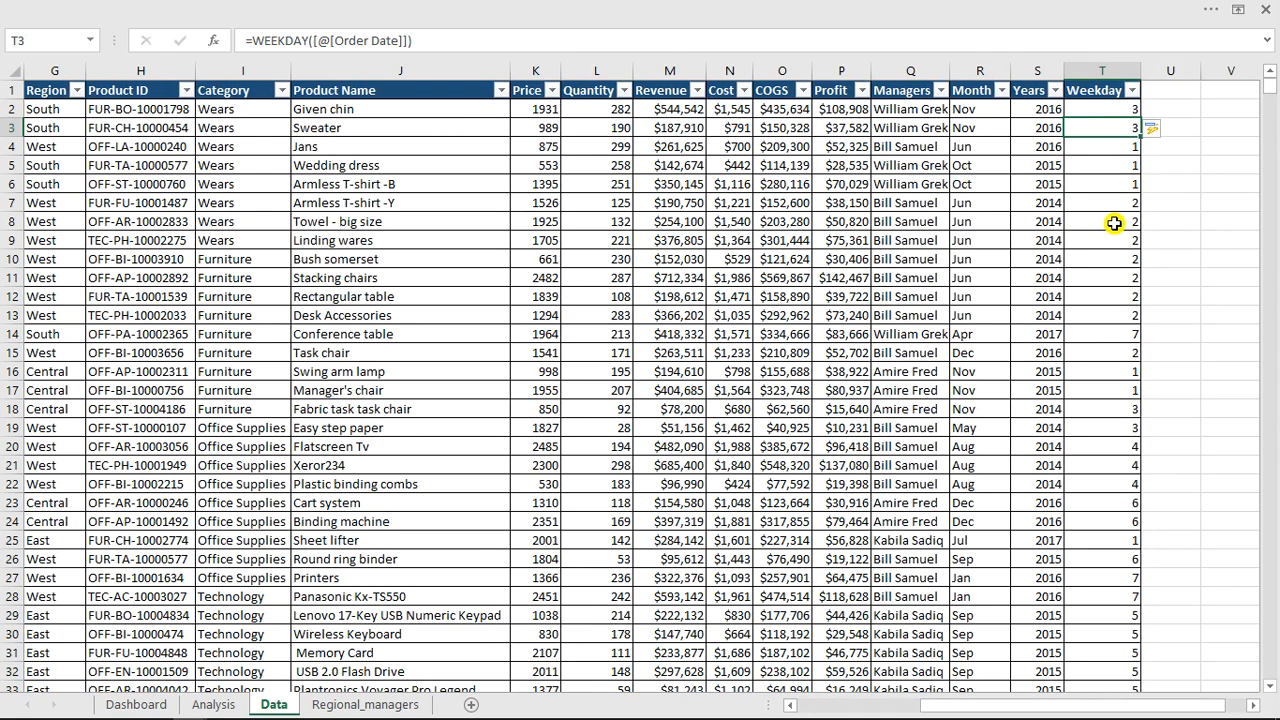
Apply the custom number format ddd to the Weekday column so it shows abbreviated day names.
click(1106, 78)
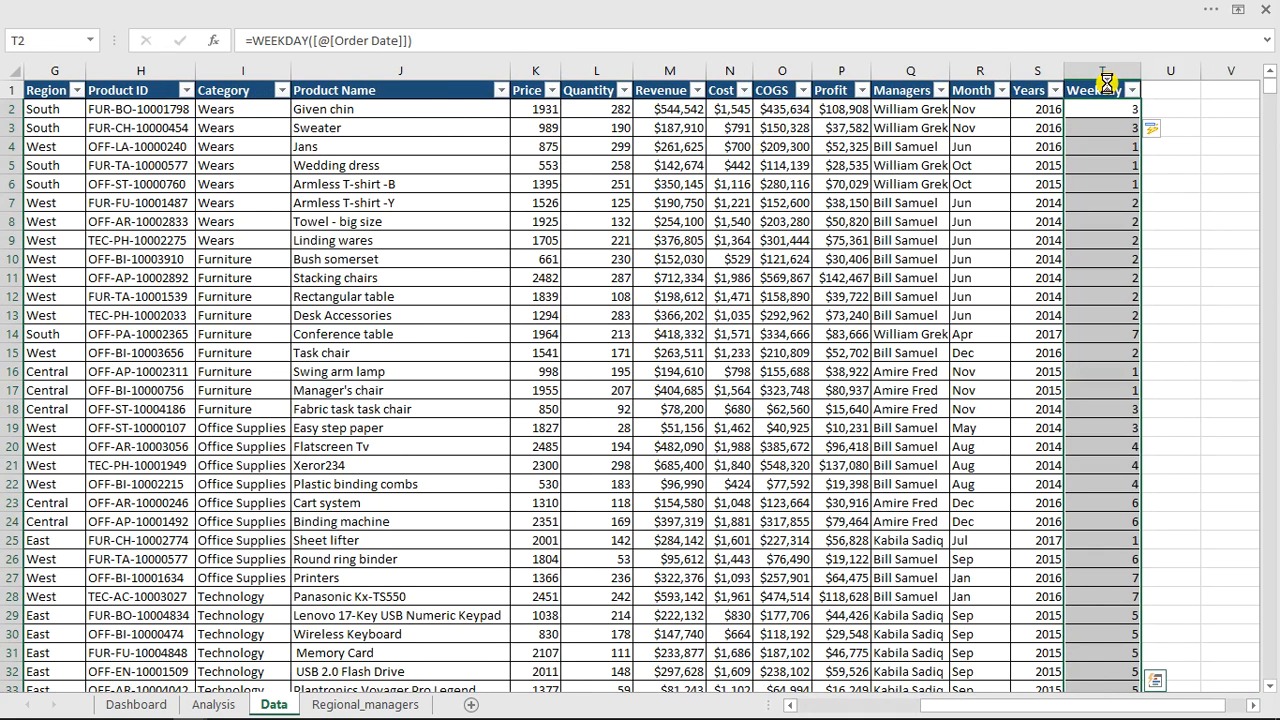
key(ctrl+1)
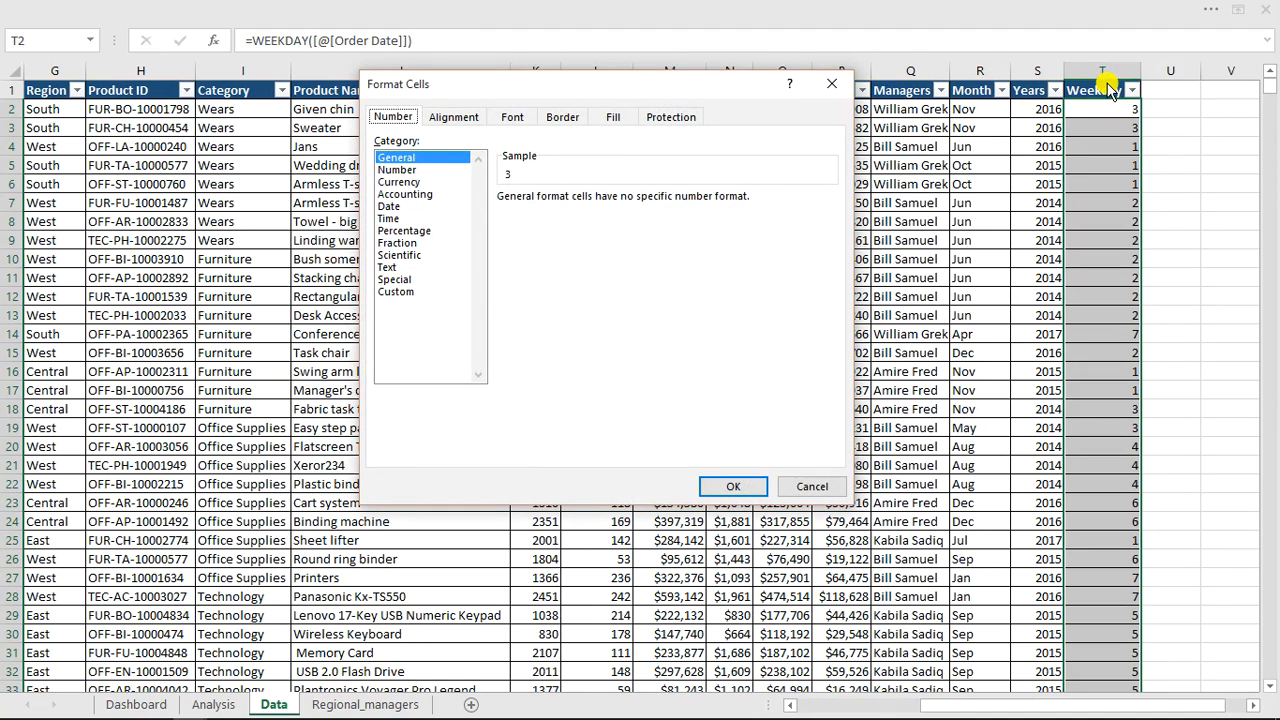
click(394, 291)
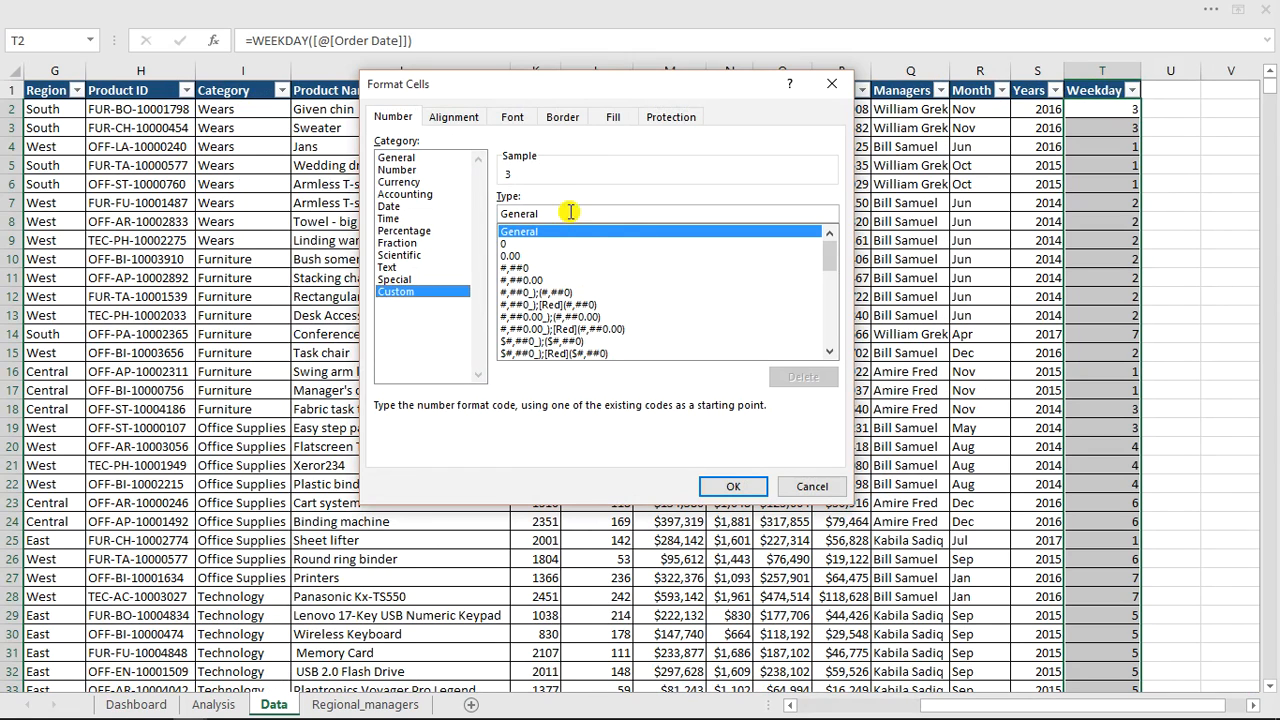
drag(555, 214, 502, 212)
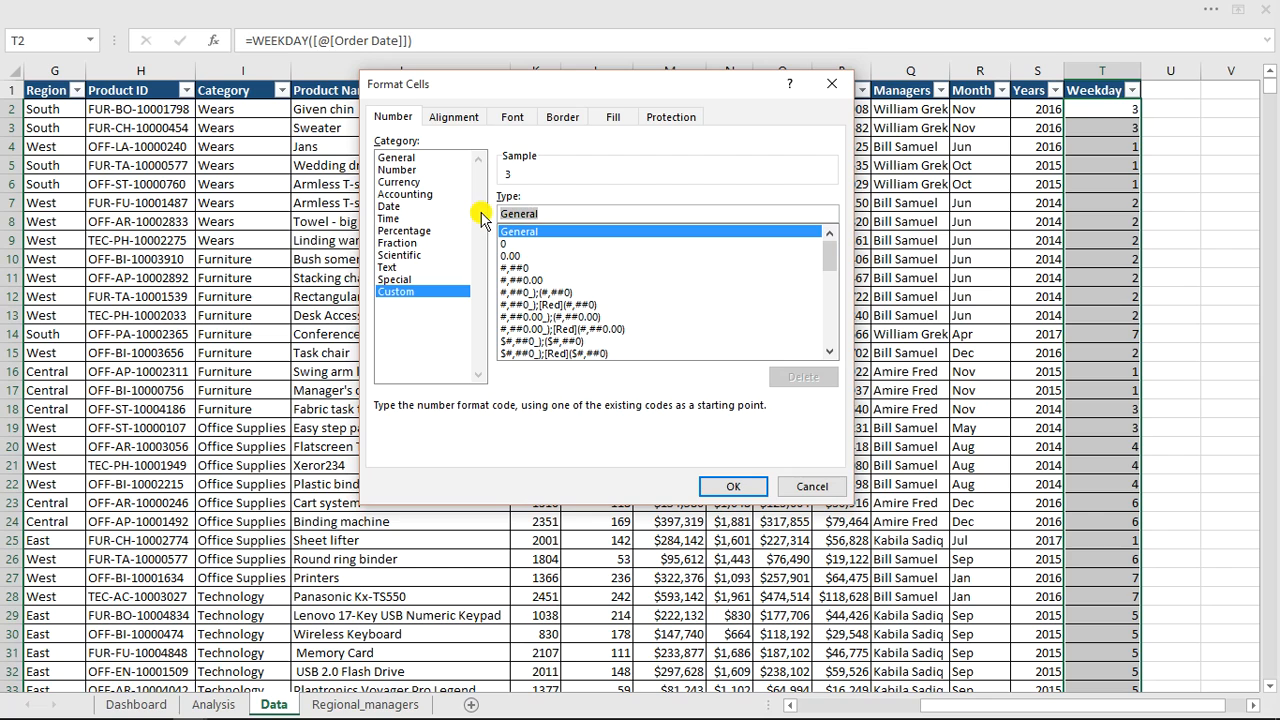
text(ddd)
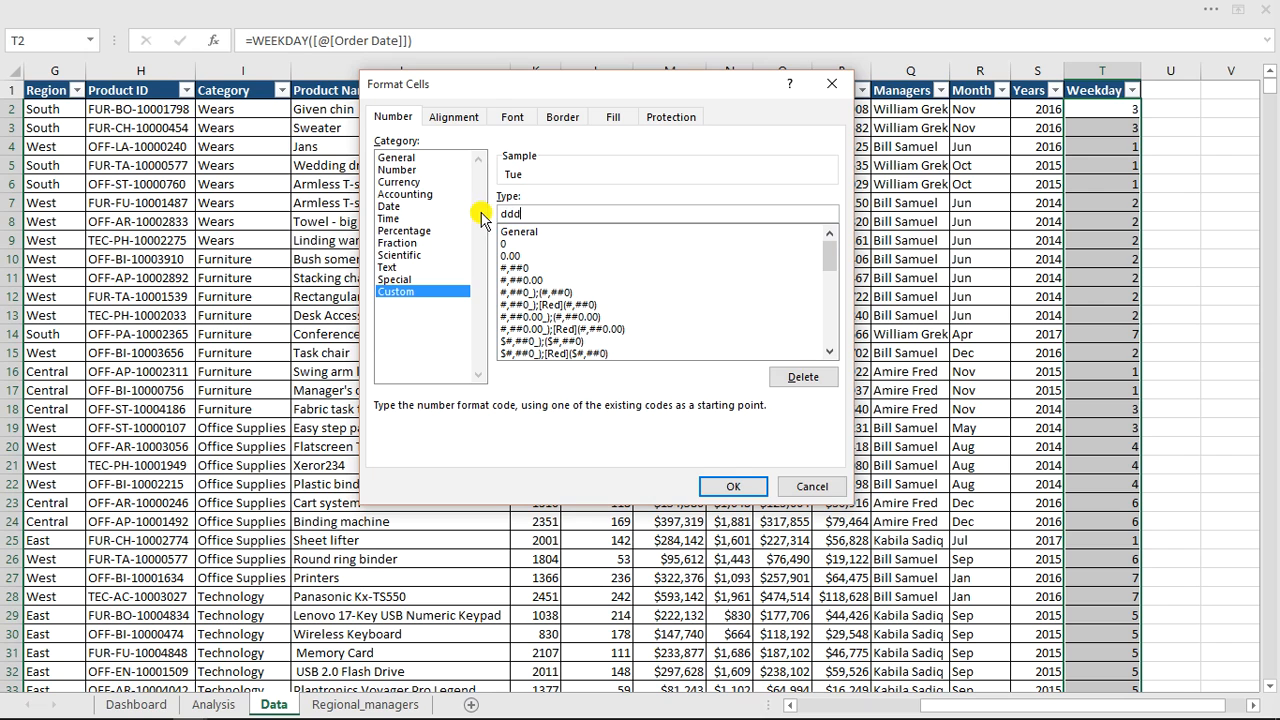
click(740, 487)
click(1111, 274)
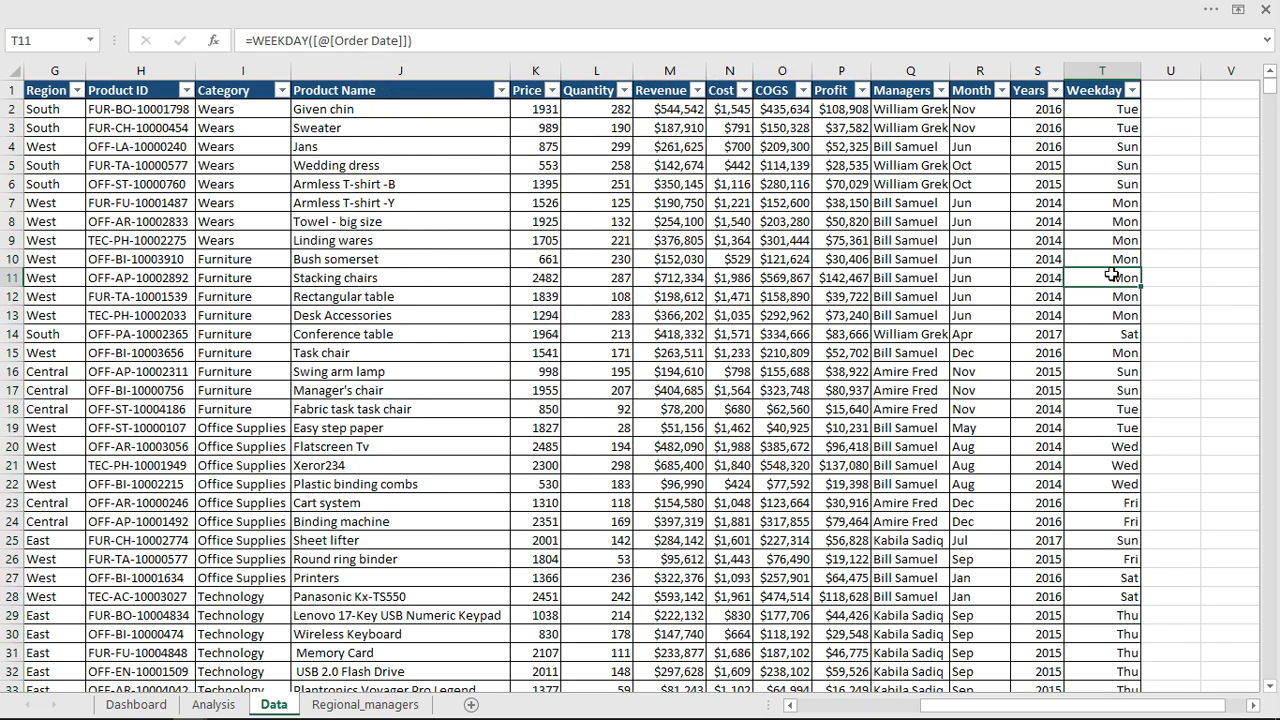
Save the workbook as an Excel Macro-Enabled Workbook in the Dashboard folder, replacing the existing file.
click(408, 10)
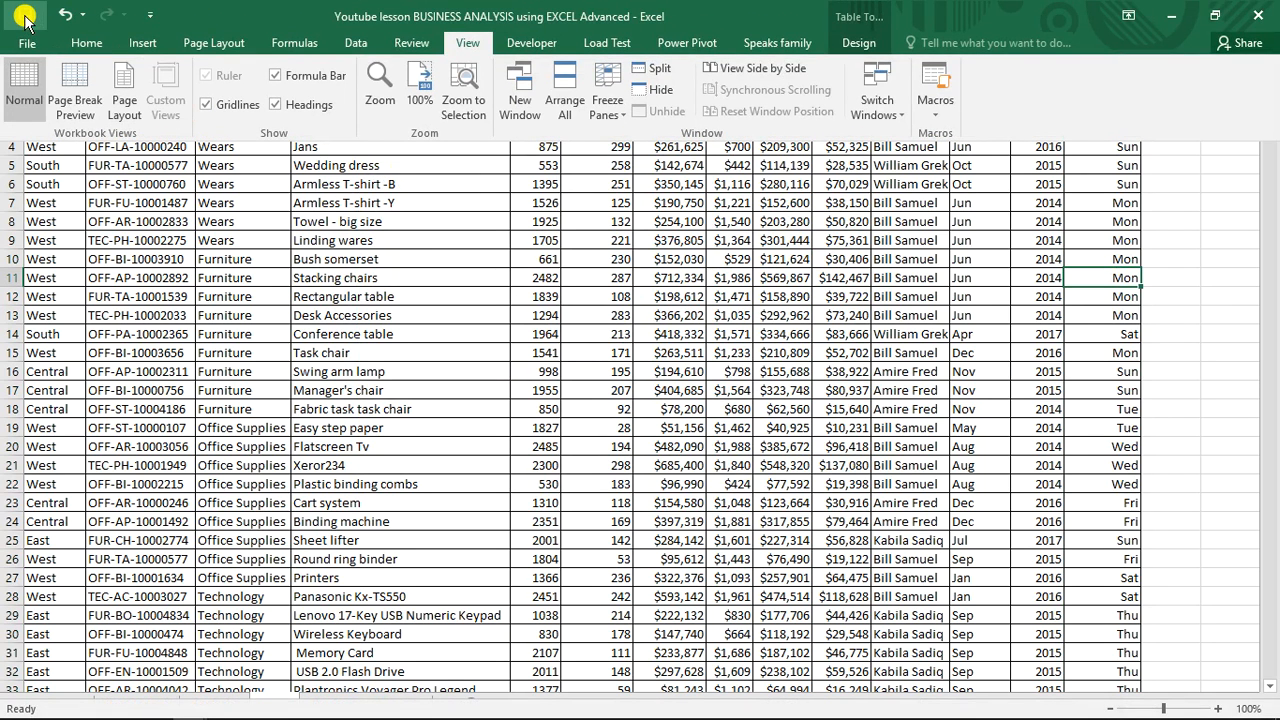
click(30, 44)
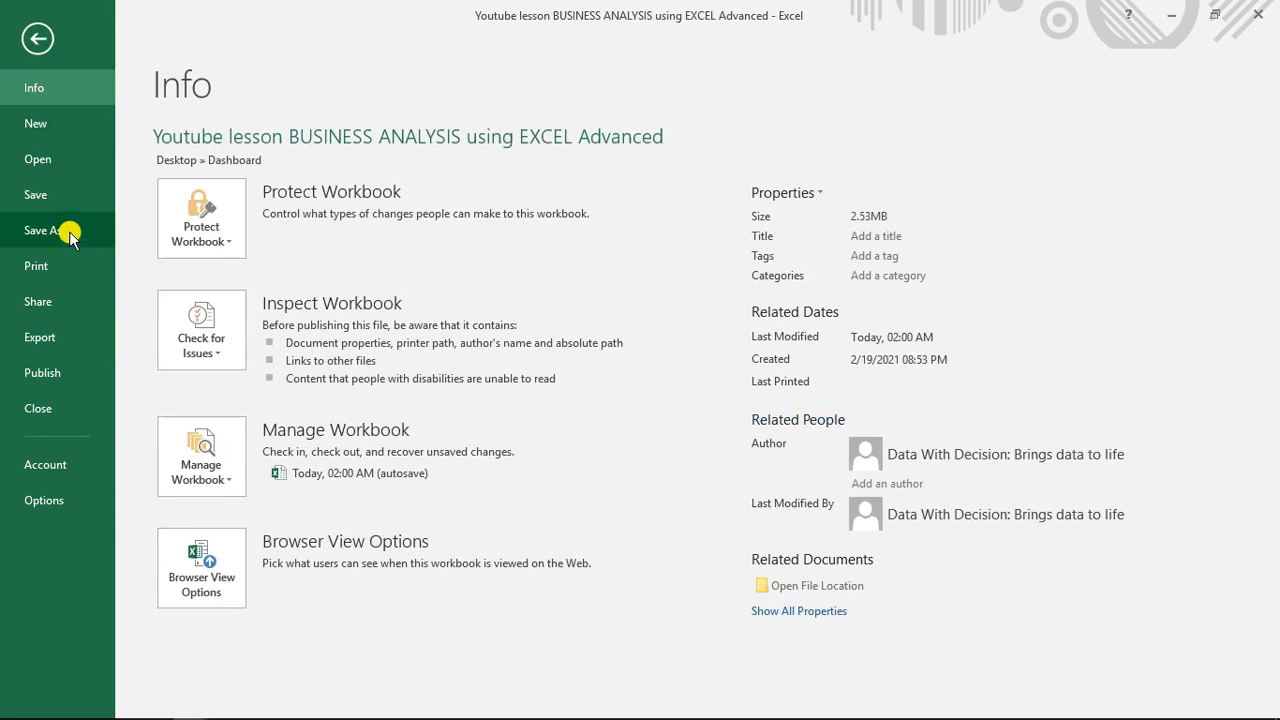
click(66, 232)
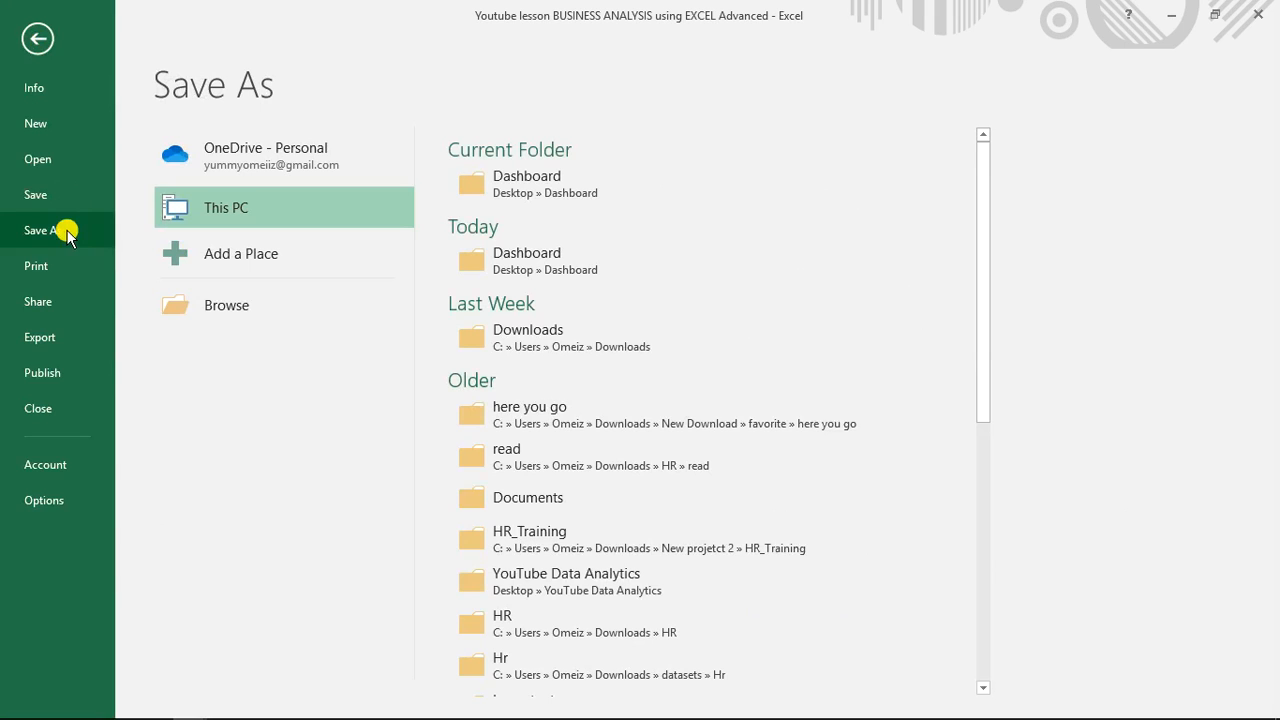
click(529, 263)
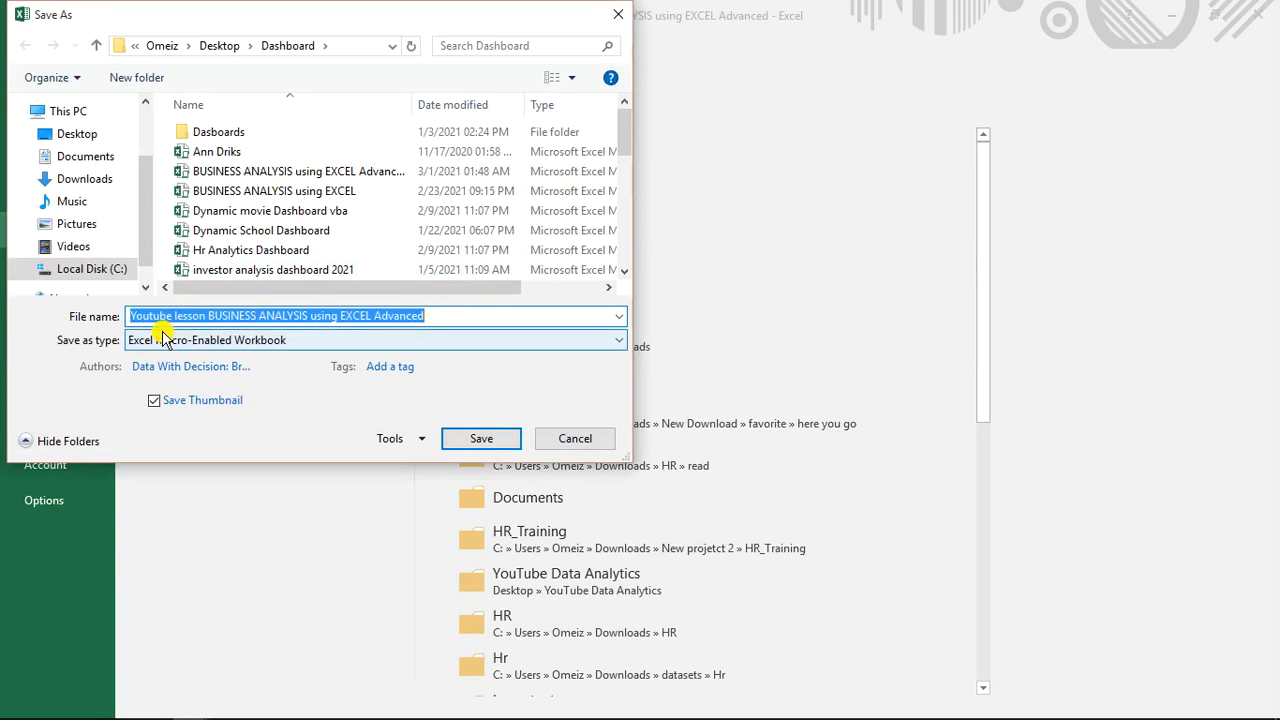
click(305, 341)
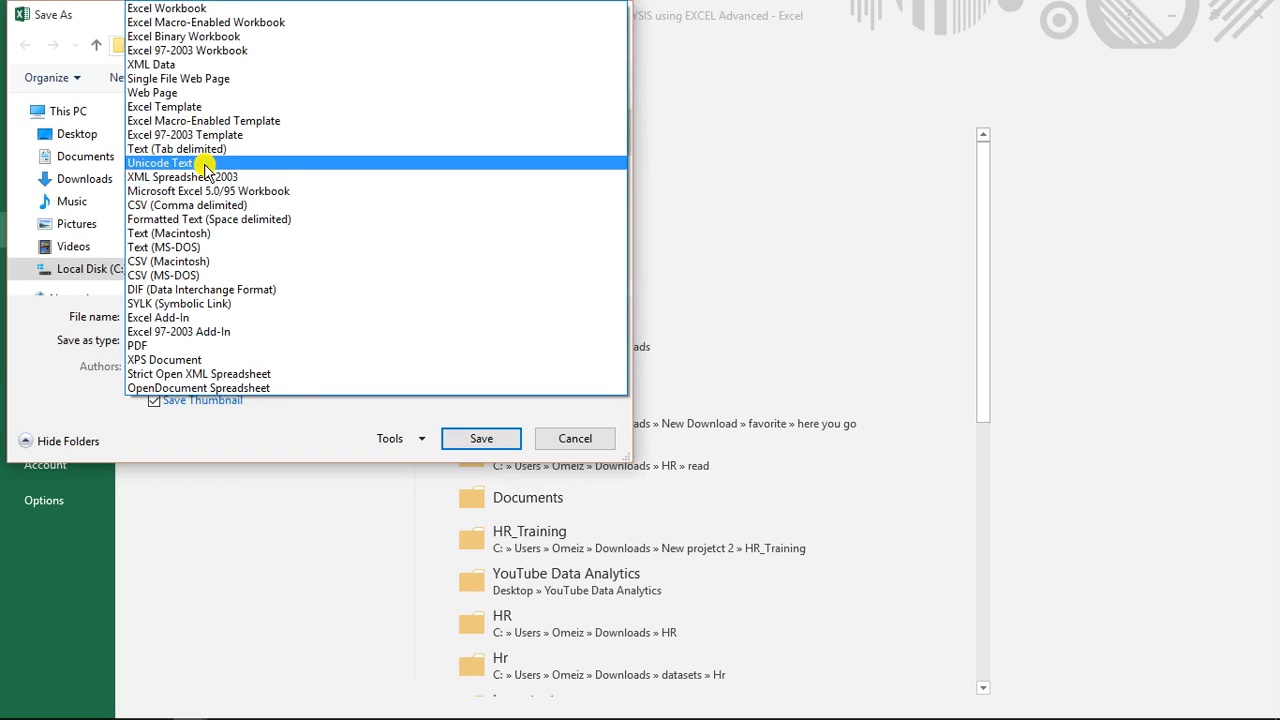
click(226, 24)
click(343, 370)
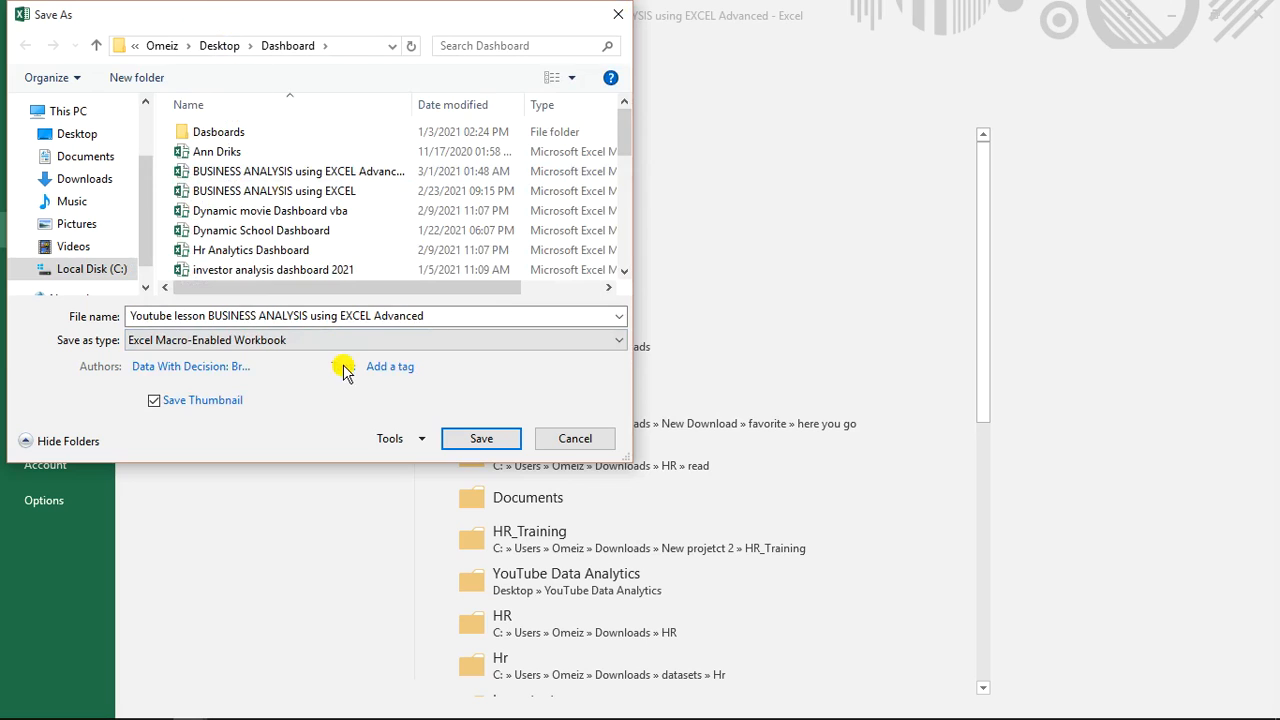
click(498, 440)
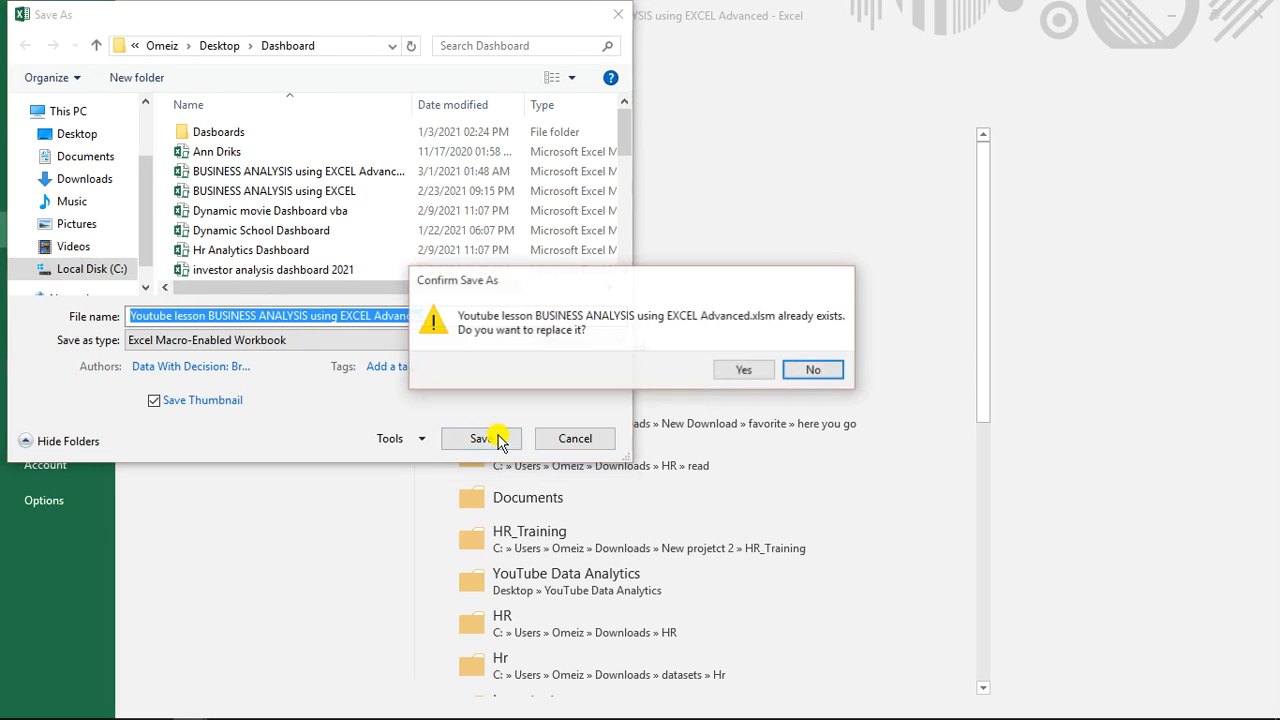
click(740, 370)
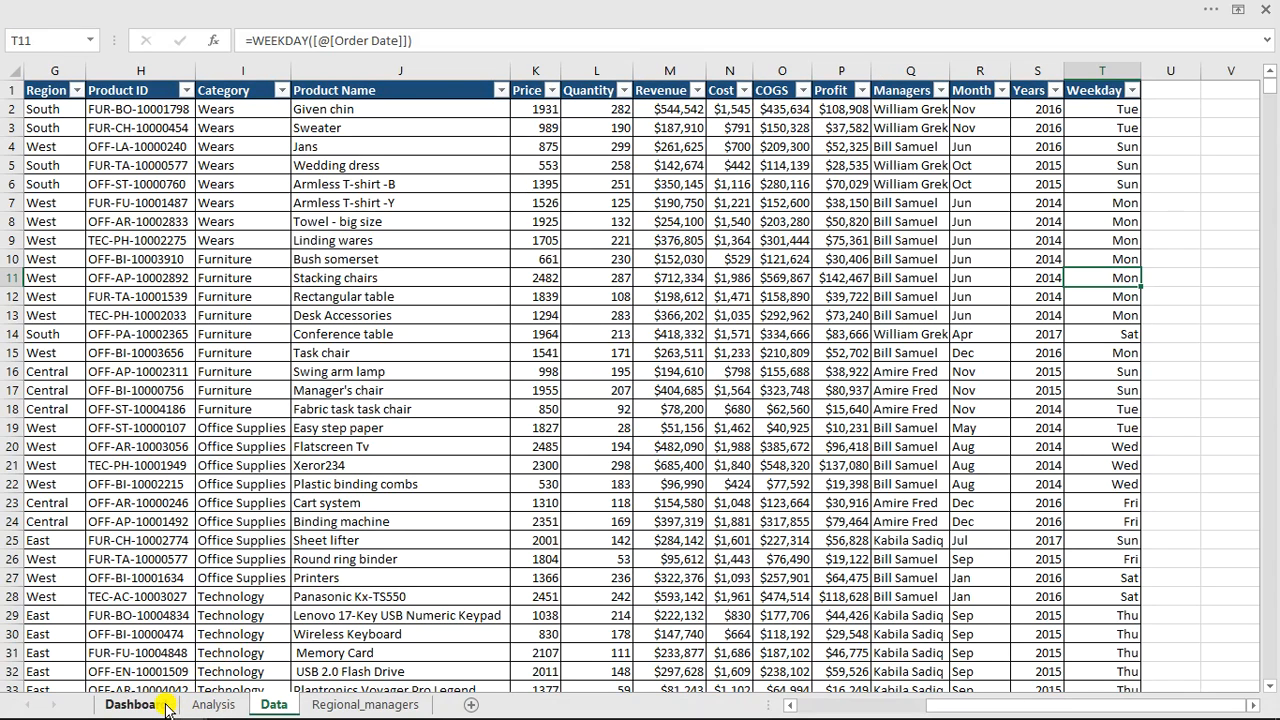
Examine the finished reference dashboard in the other open workbook, including its Years slicer, before returning to the lesson workbook.
click(133, 704)
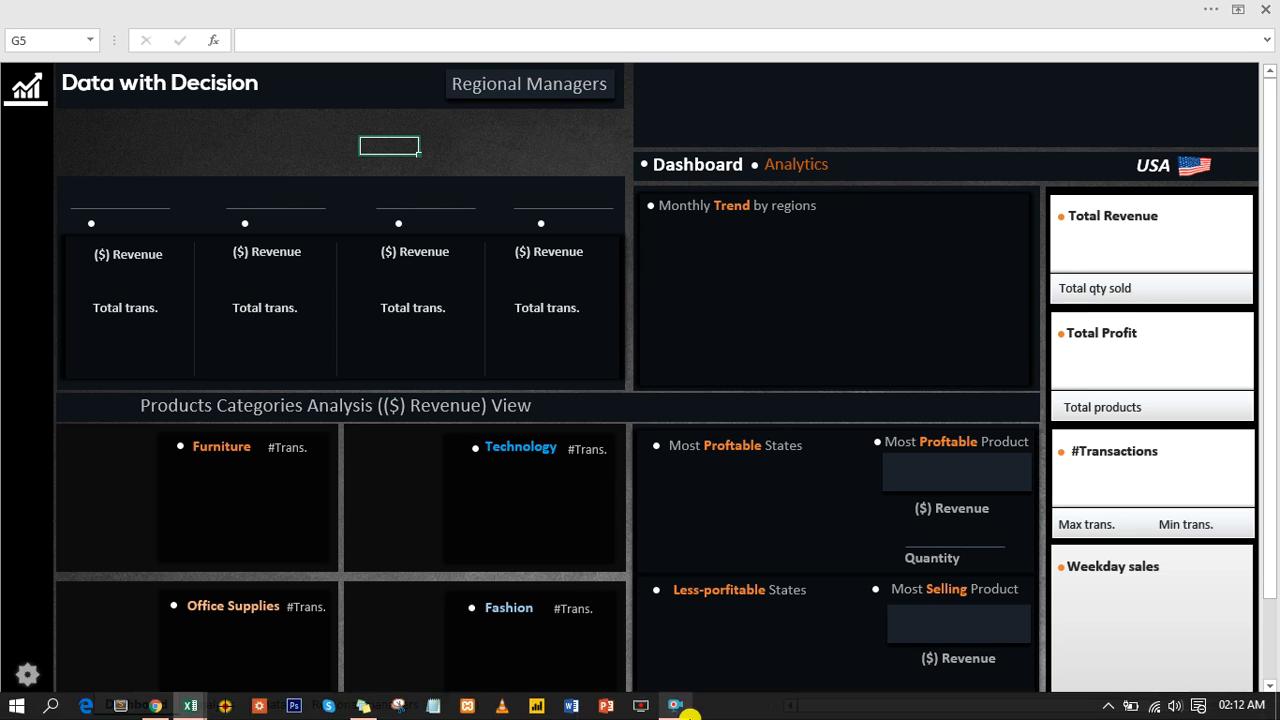
click(640, 8)
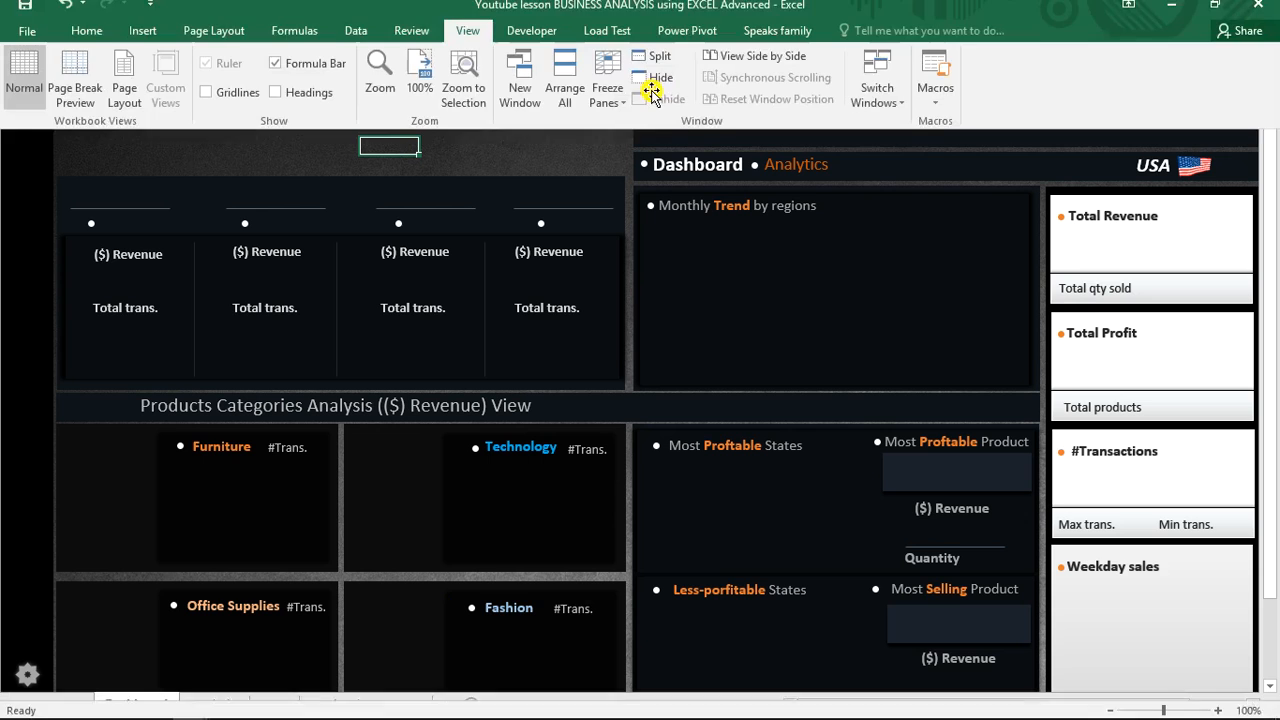
click(870, 110)
click(890, 162)
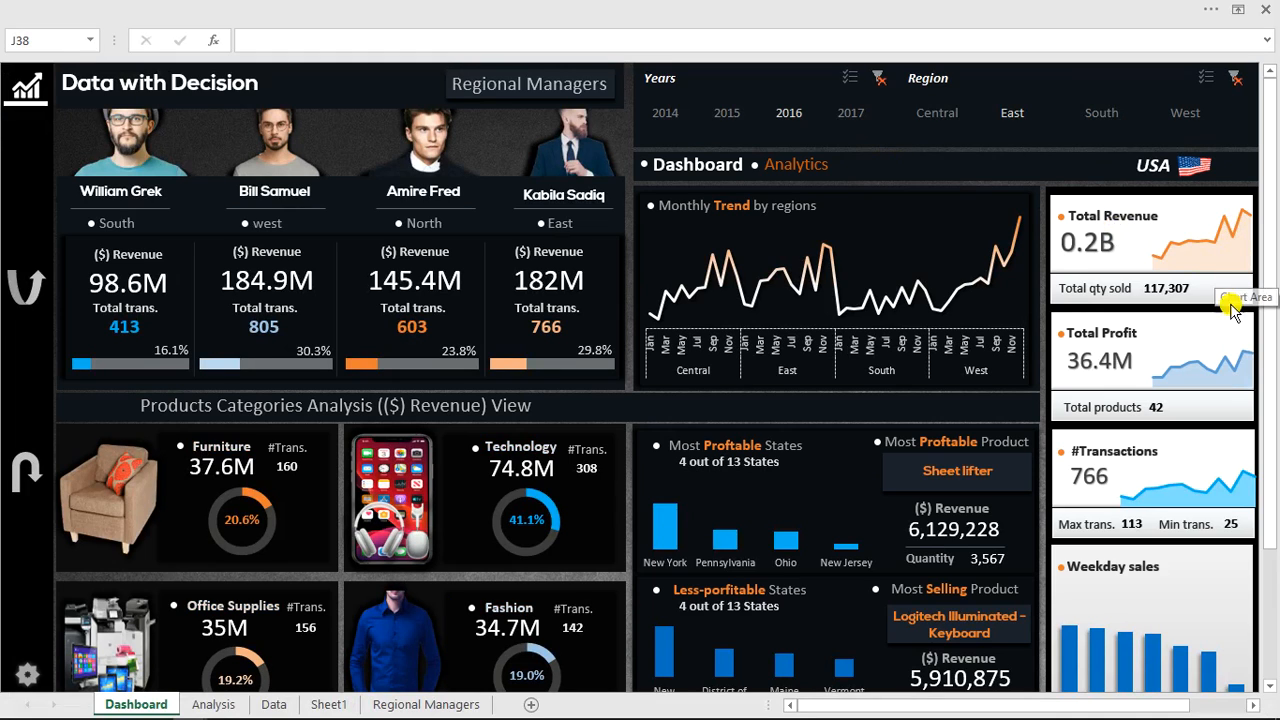
click(850, 112)
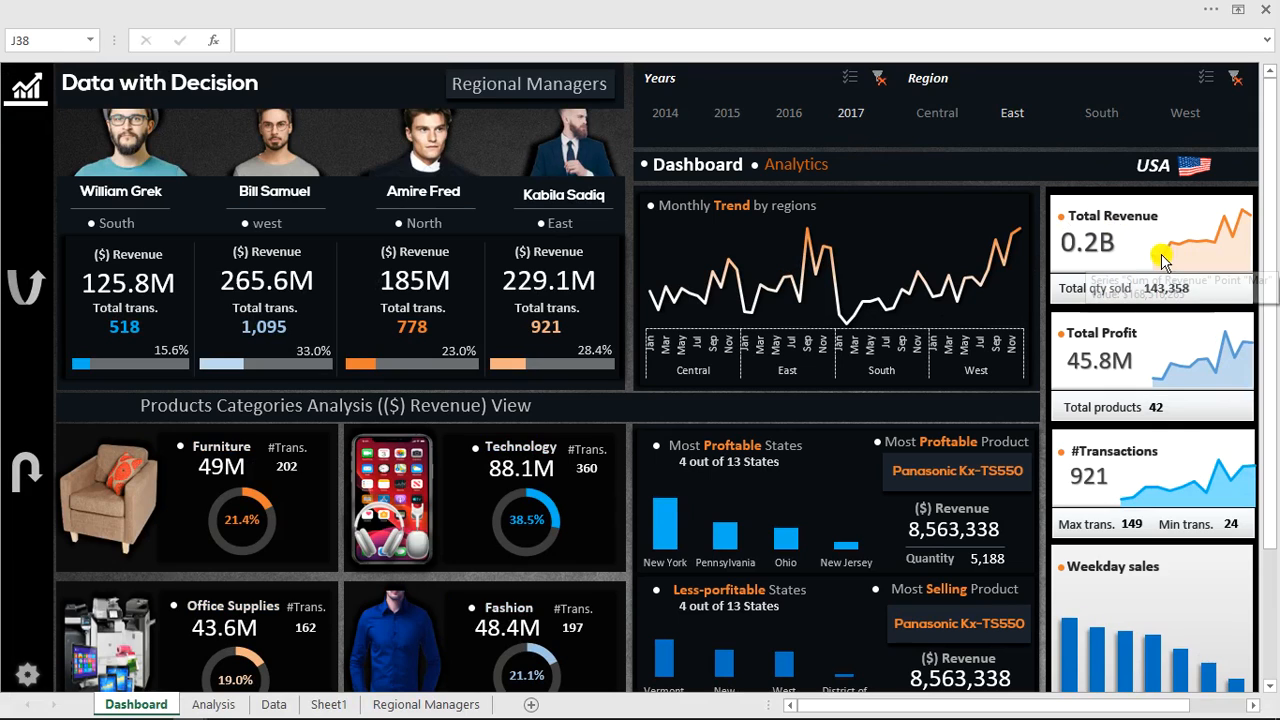
mouse_move(1162, 260)
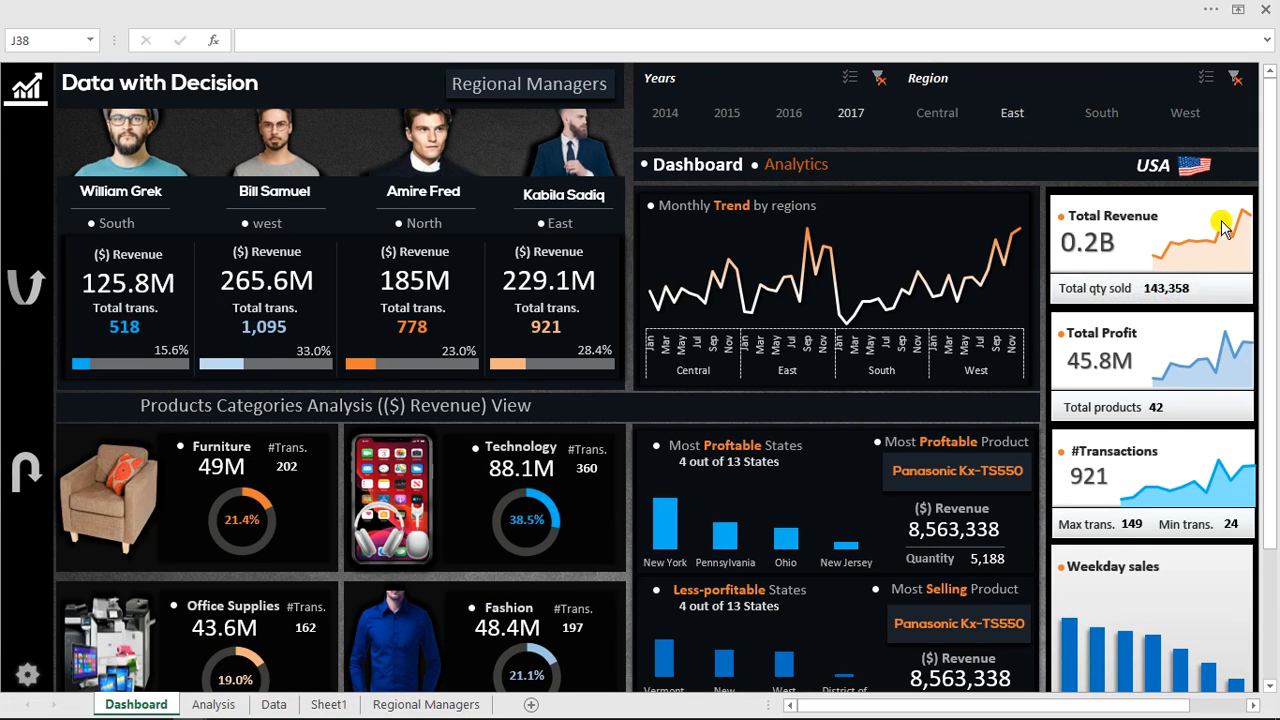
mouse_move(1222, 228)
mouse_move(1220, 467)
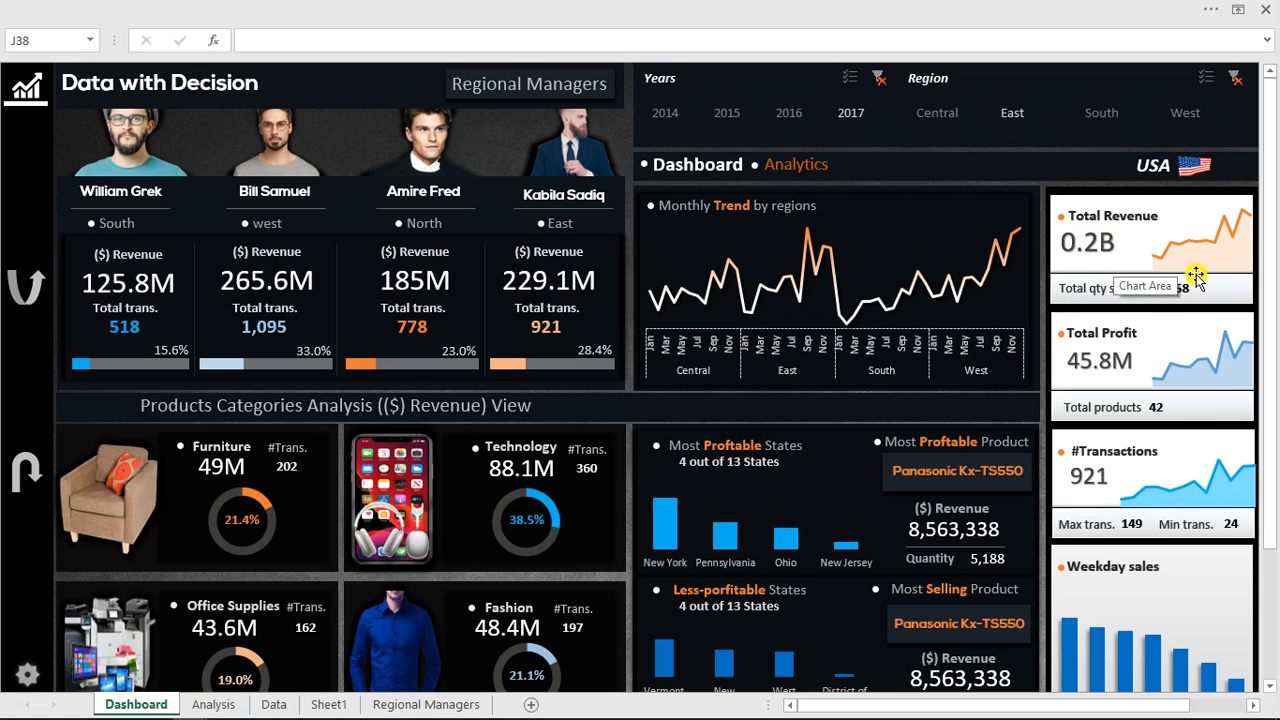
click(678, 8)
click(877, 104)
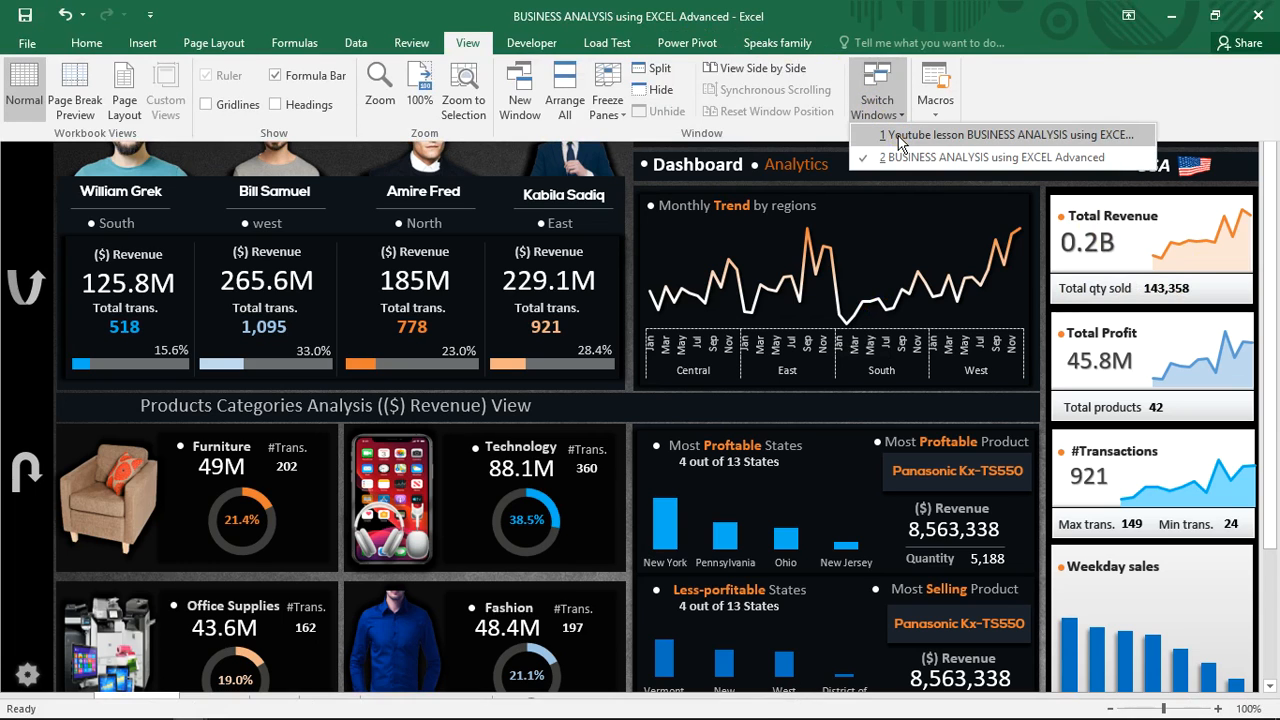
click(898, 136)
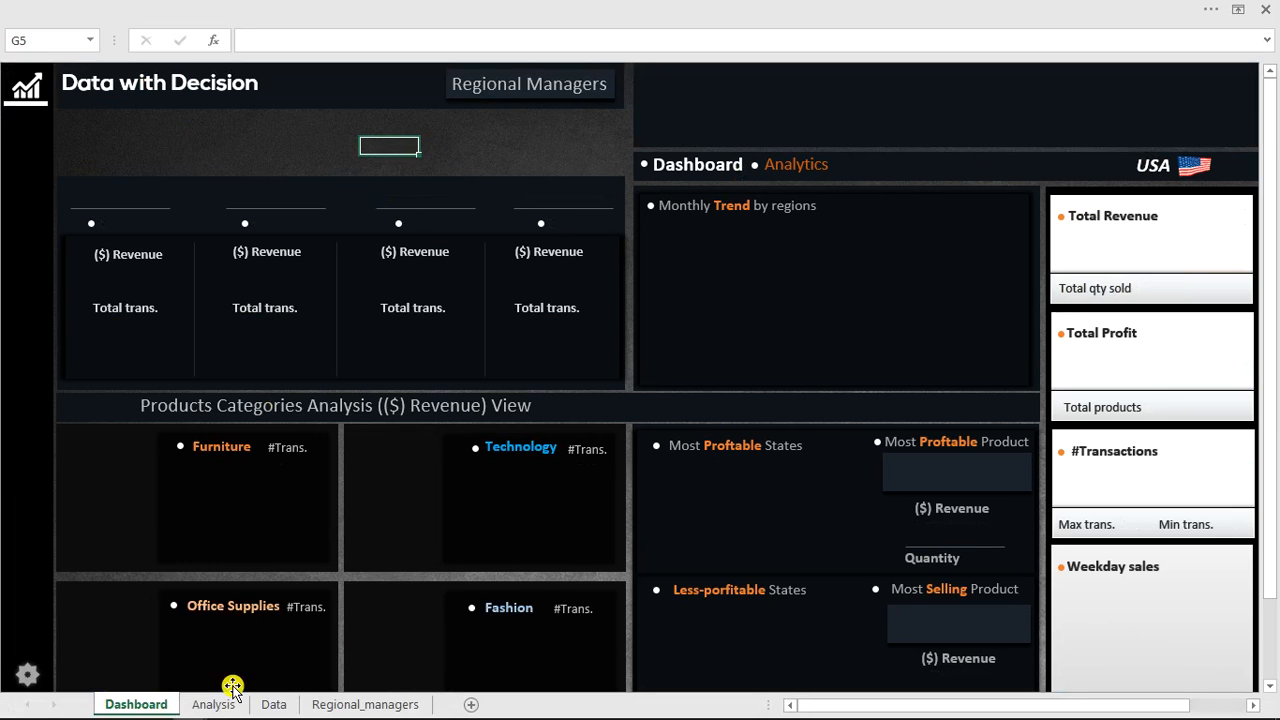
Insert a PivotTable from Table1 into the existing Analysis sheet at cell B4.
click(266, 706)
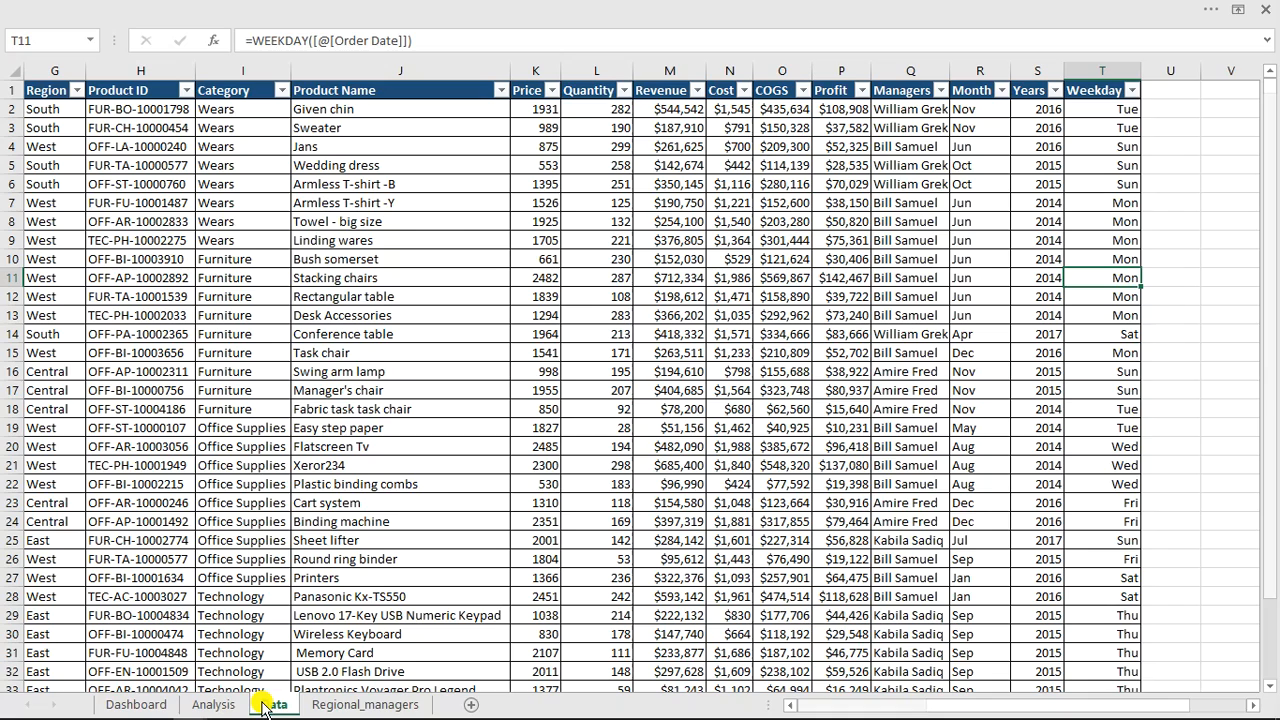
click(340, 430)
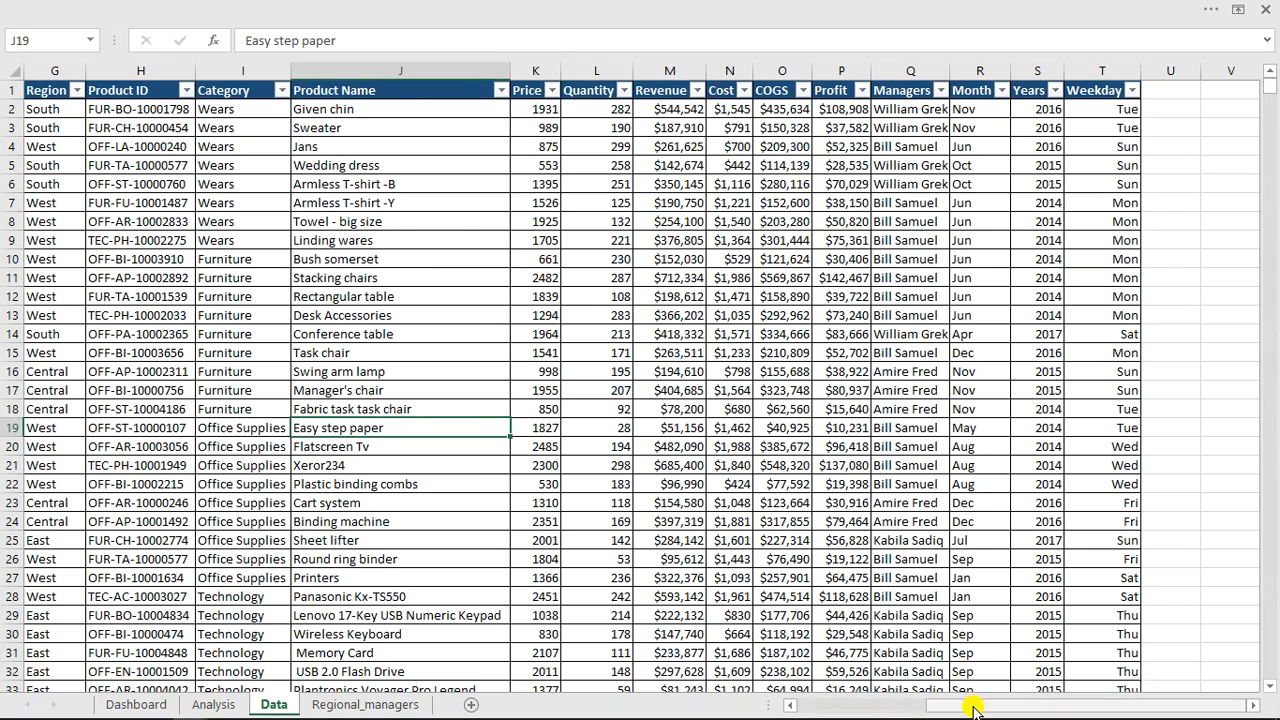
drag(972, 706, 768, 705)
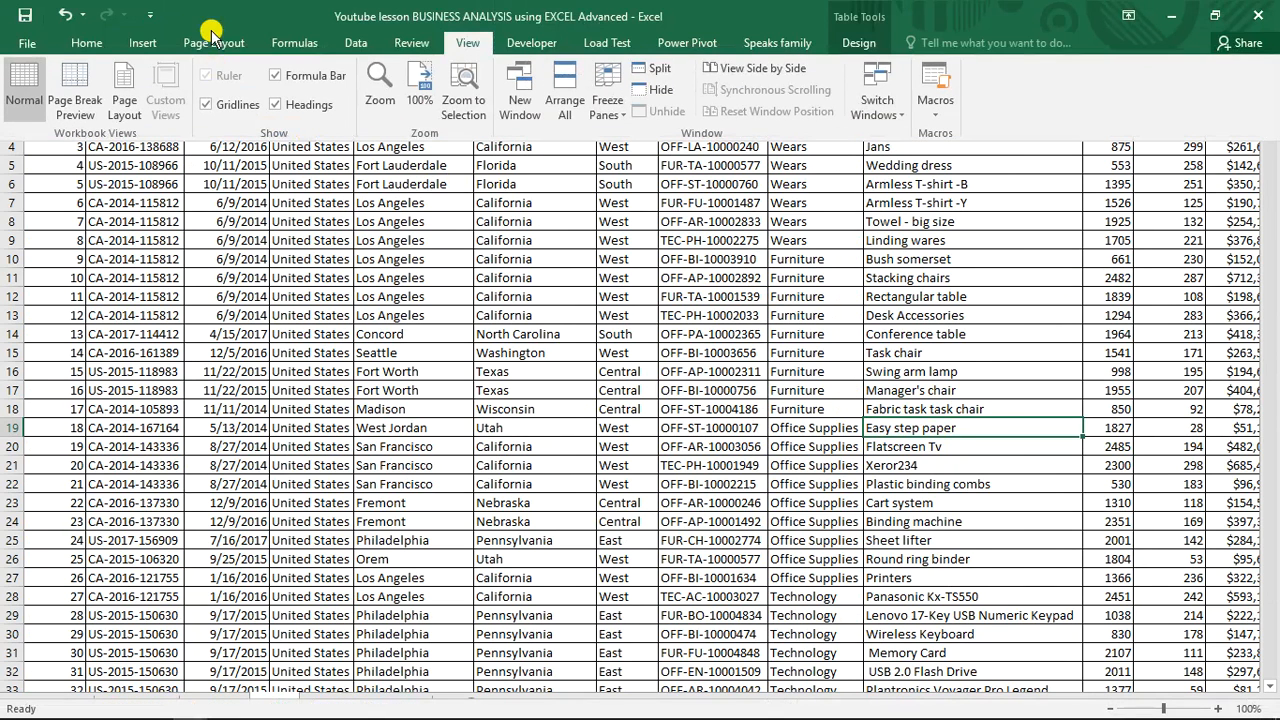
click(163, 38)
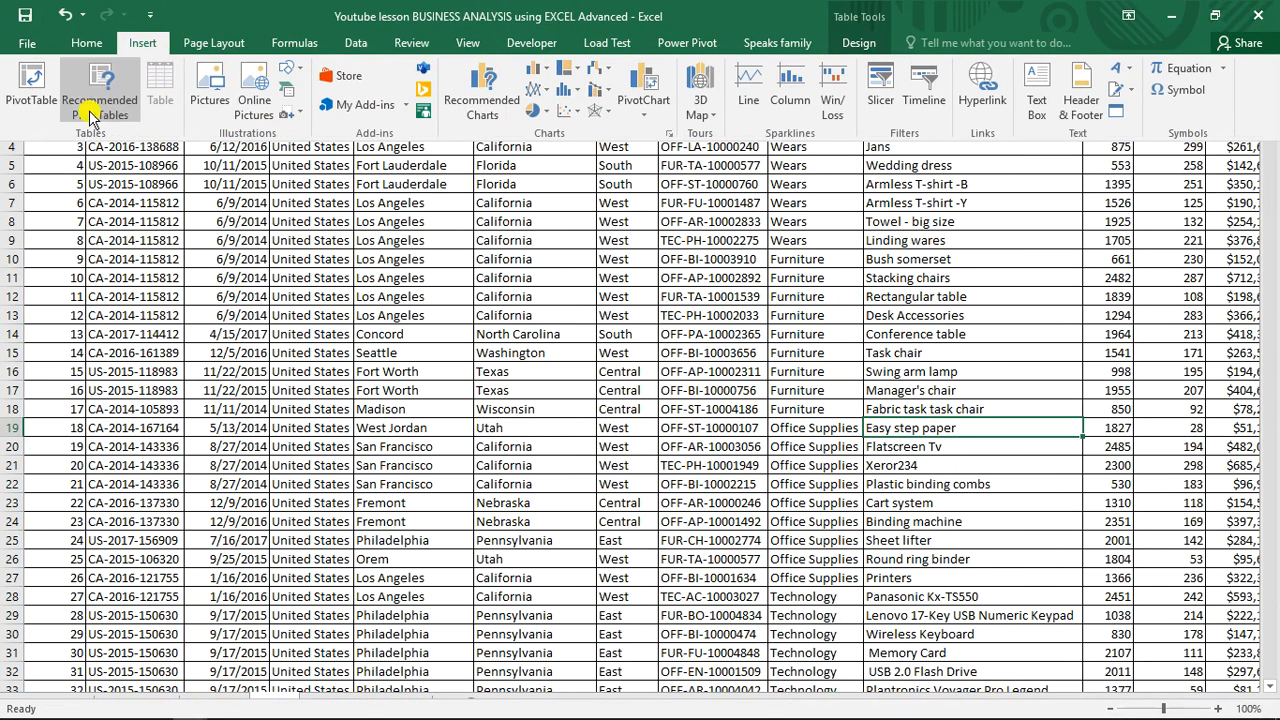
click(28, 88)
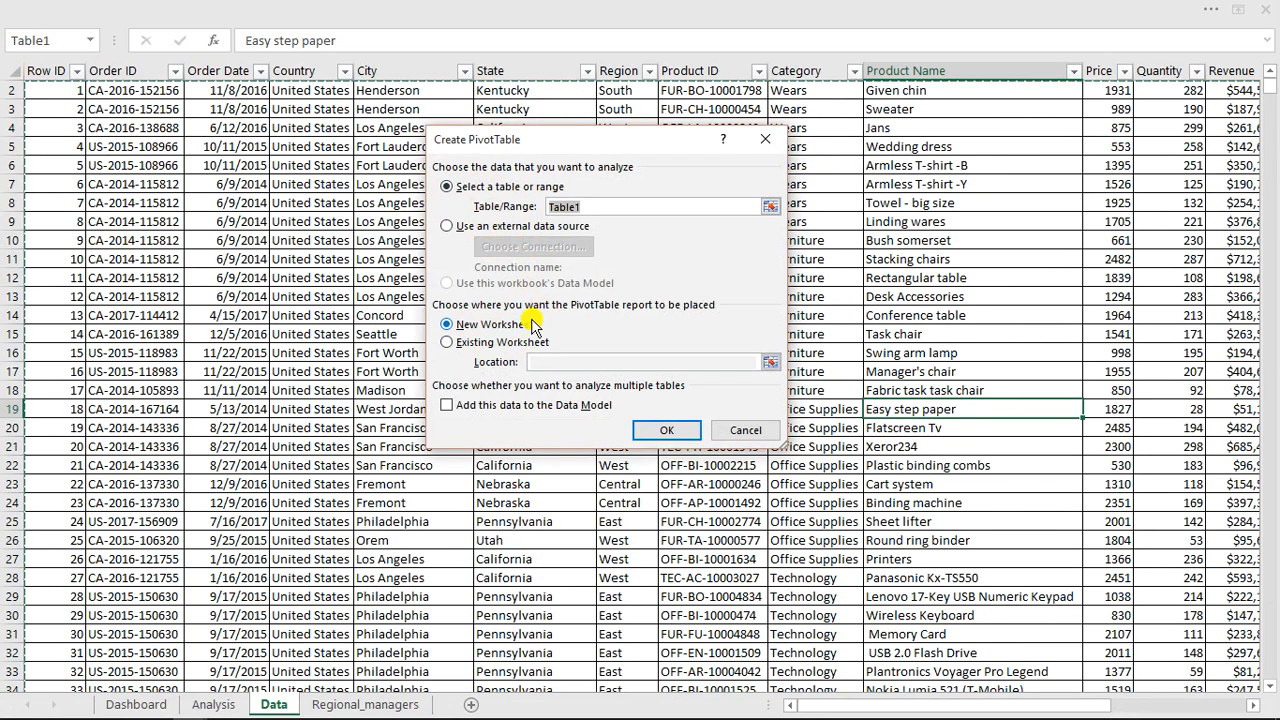
click(464, 345)
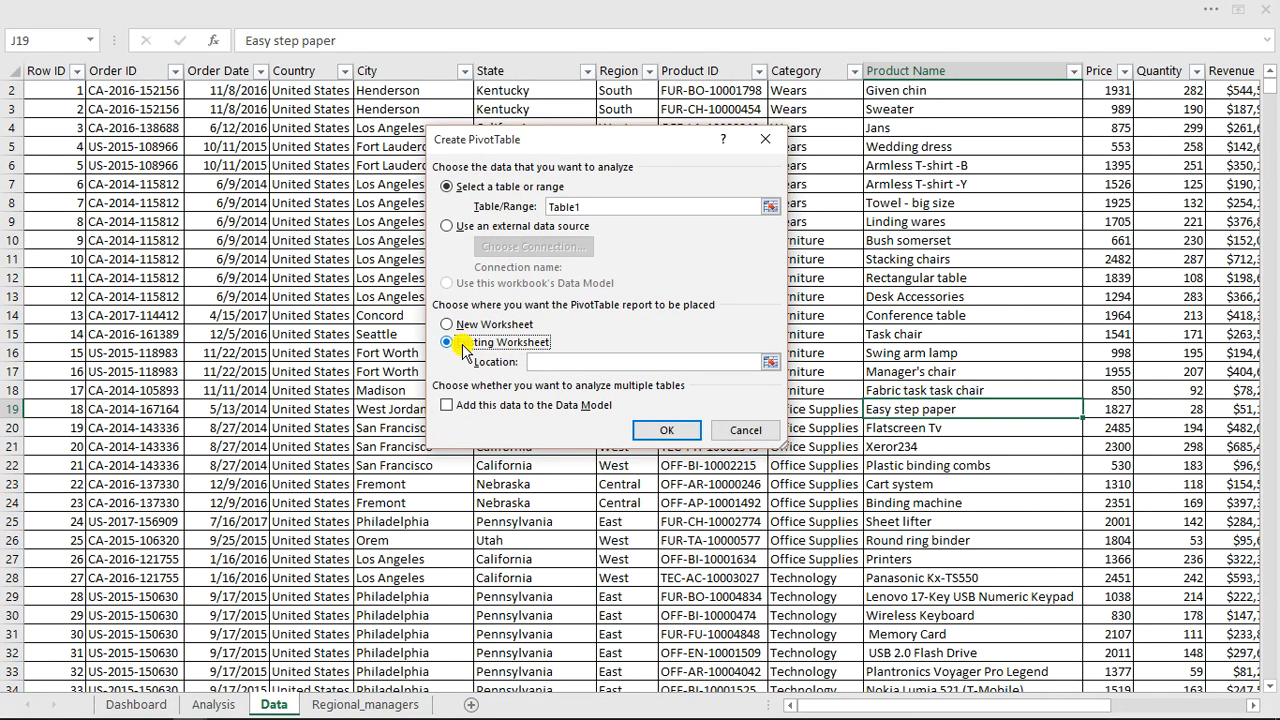
click(214, 705)
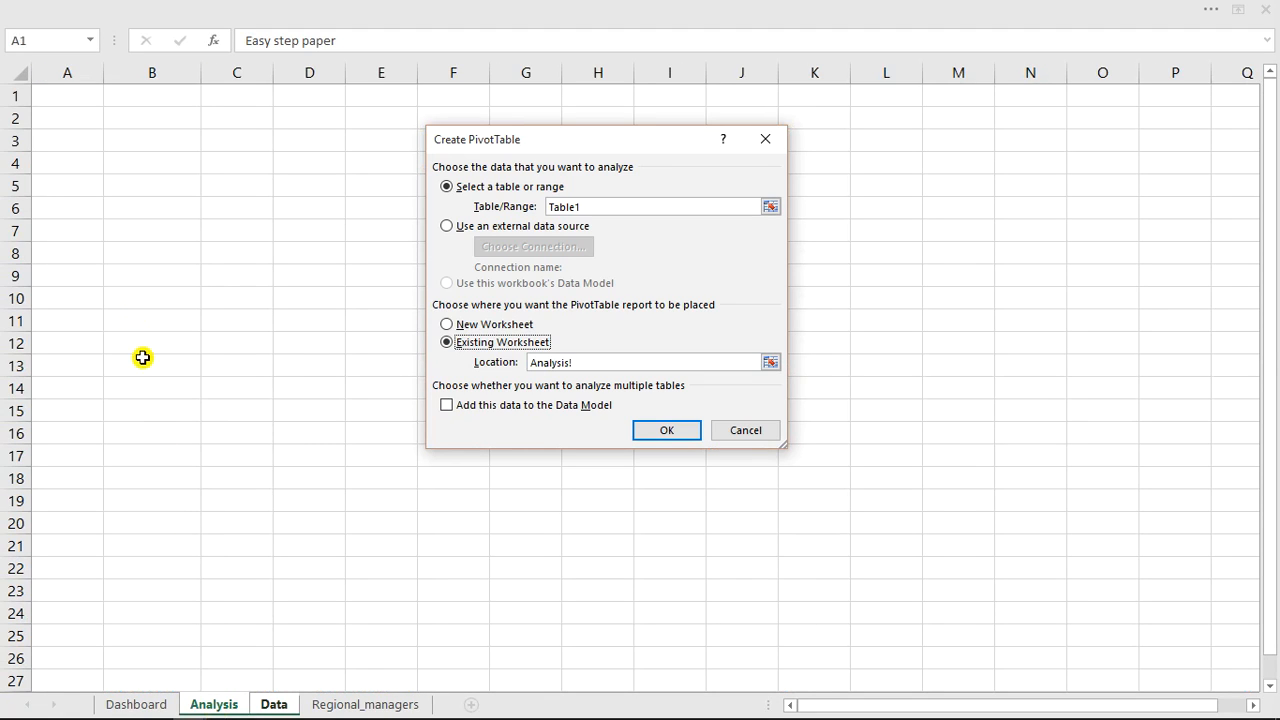
click(126, 163)
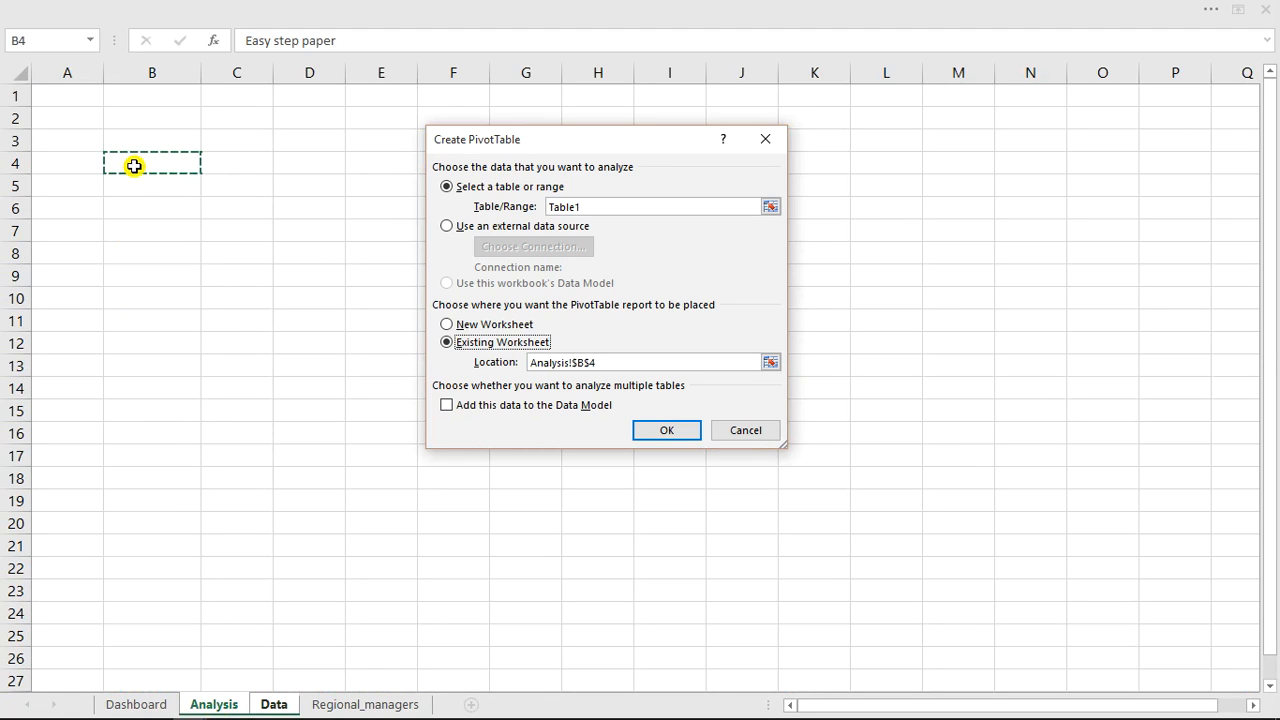
click(663, 432)
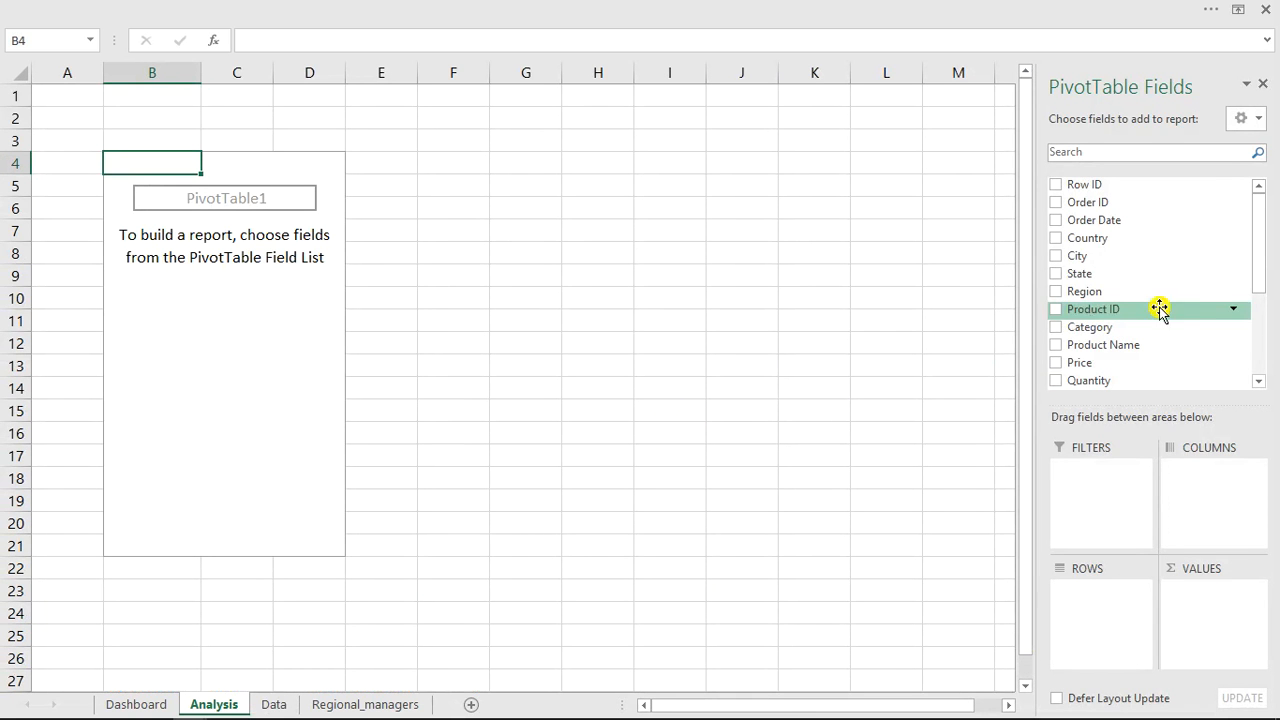
Add the Month field to the PivotTable's rows.
drag(1262, 257, 1266, 354)
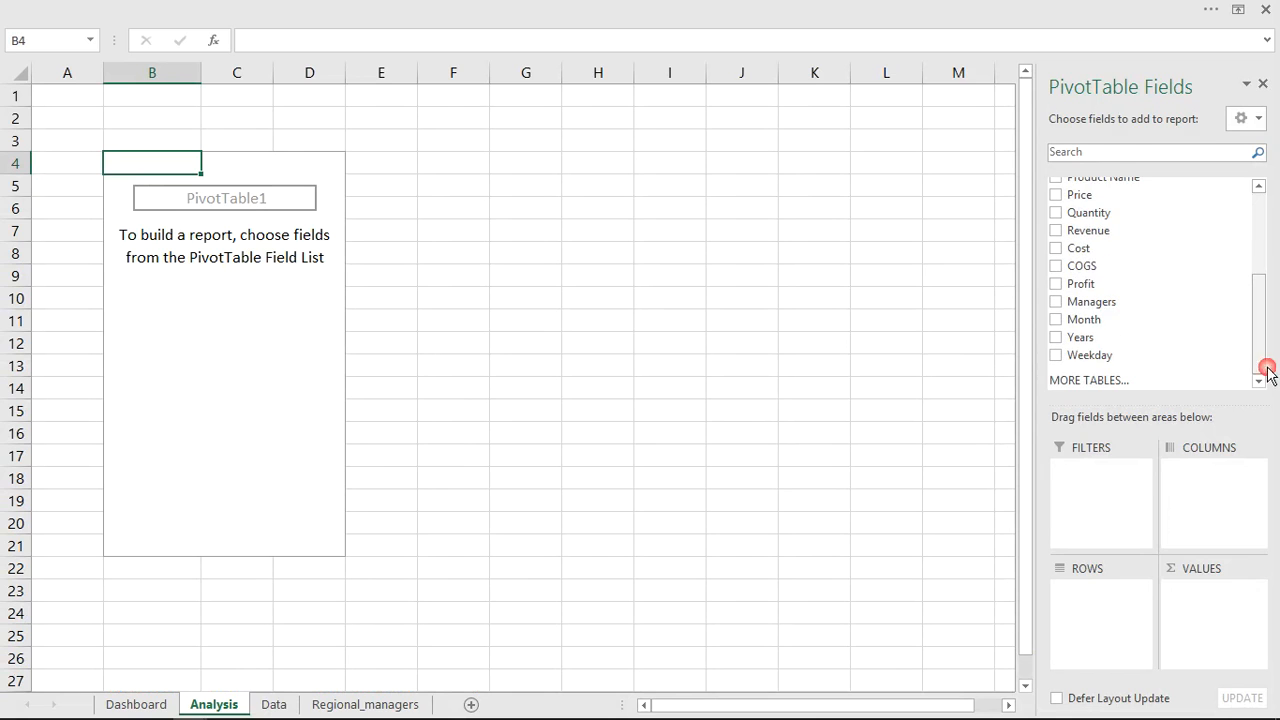
click(1055, 319)
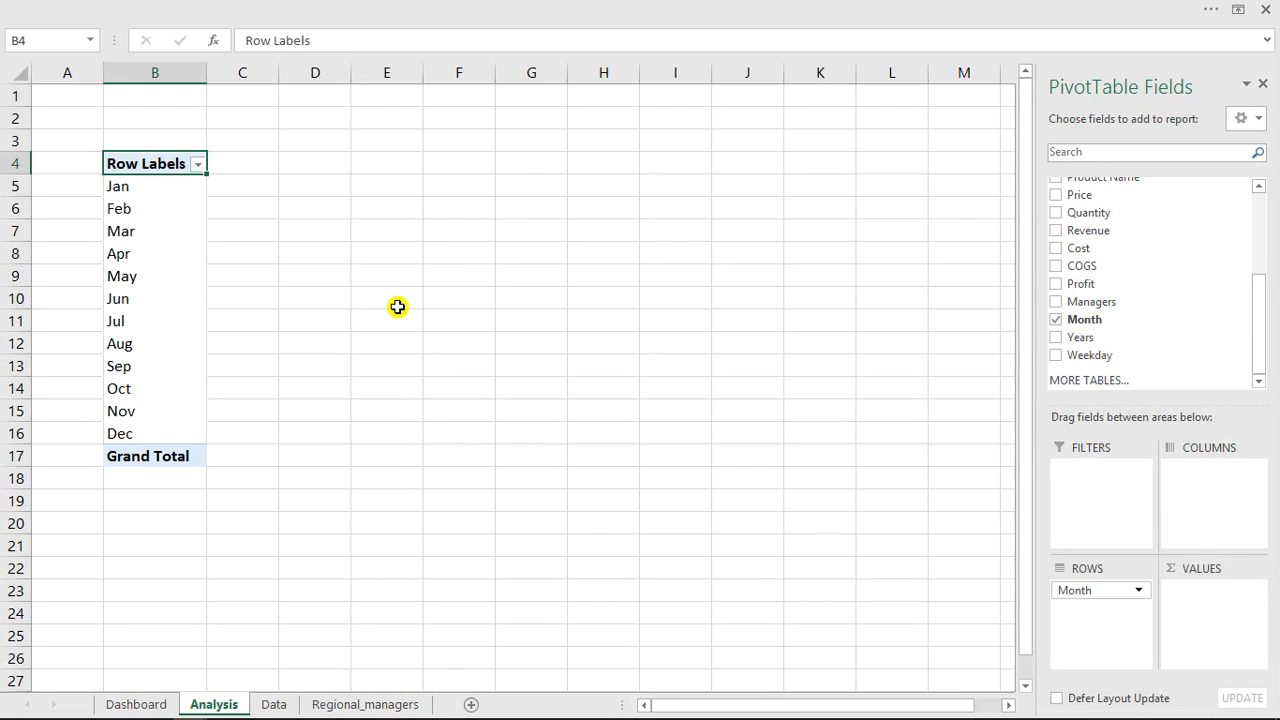
click(166, 199)
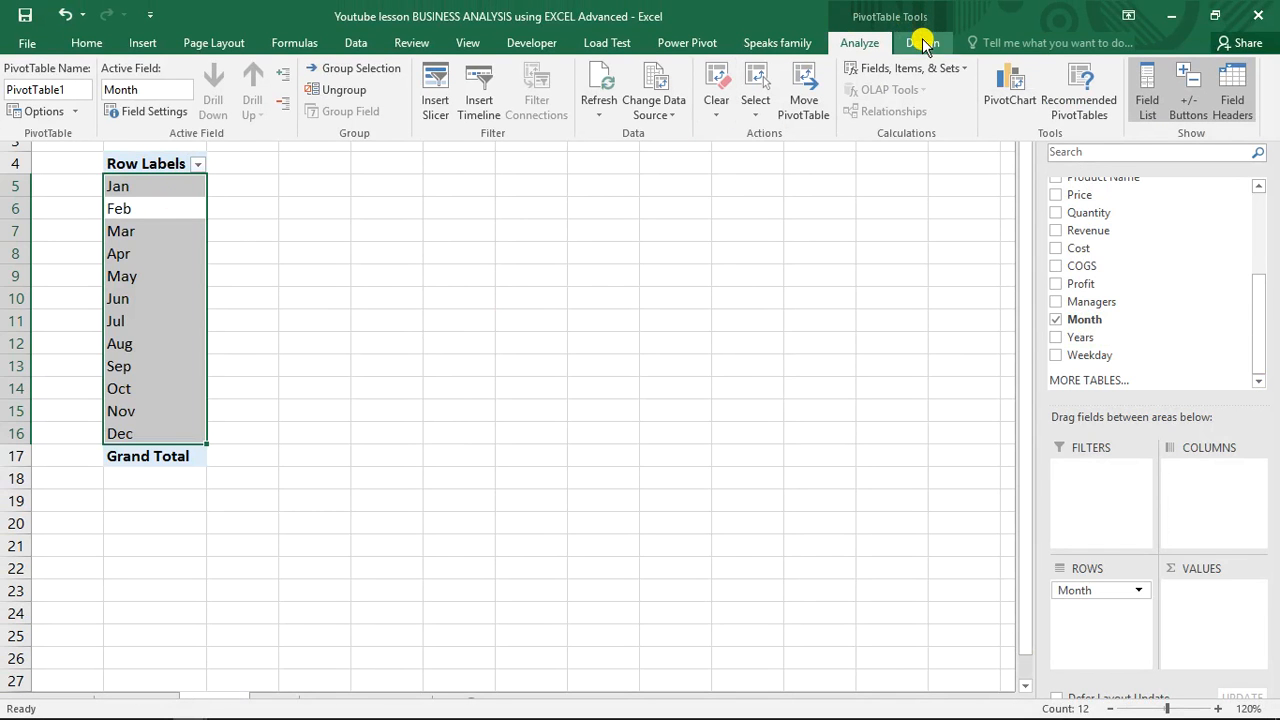
click(922, 43)
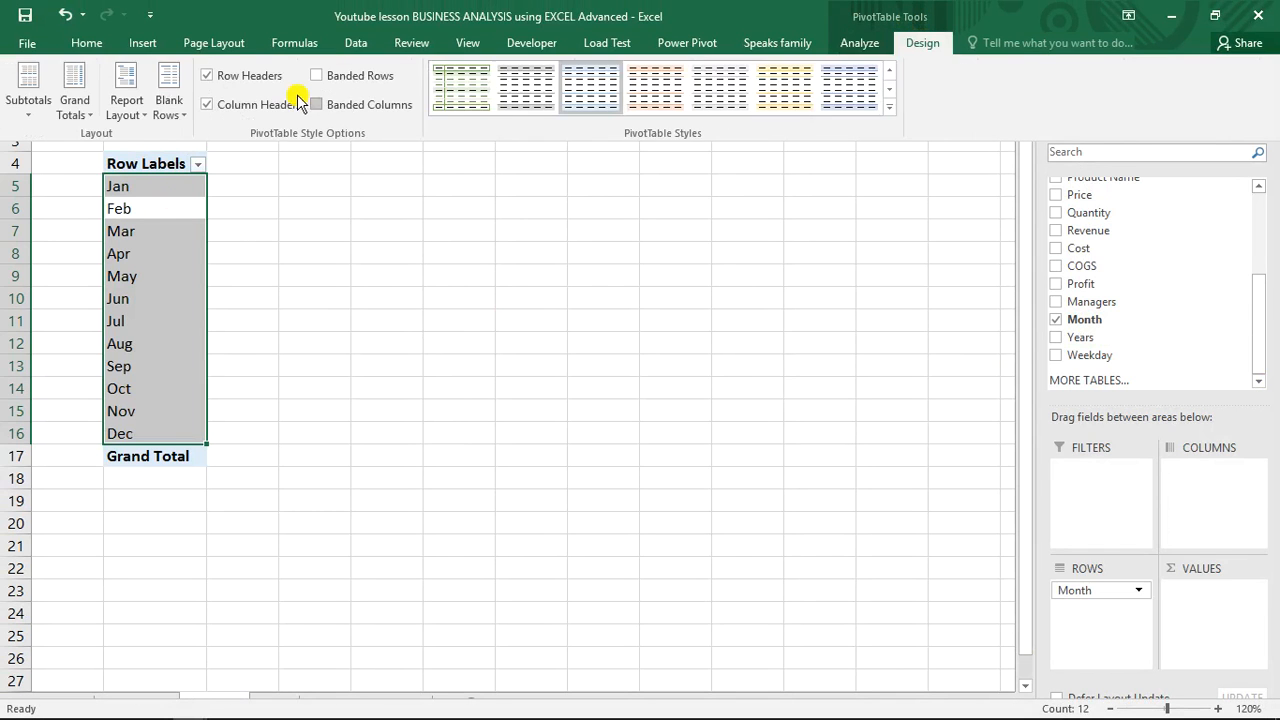
Switch the PivotTable to outline form layout and turn grand totals off for rows and columns.
click(143, 115)
click(196, 226)
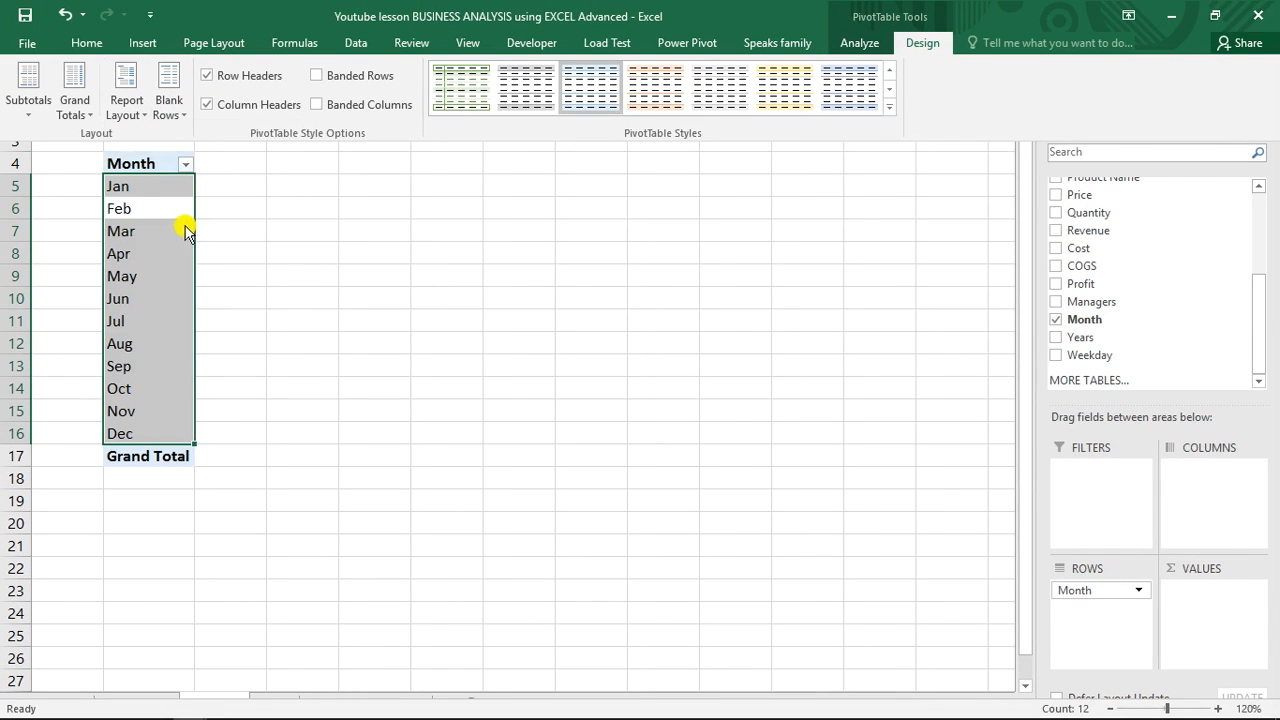
click(87, 113)
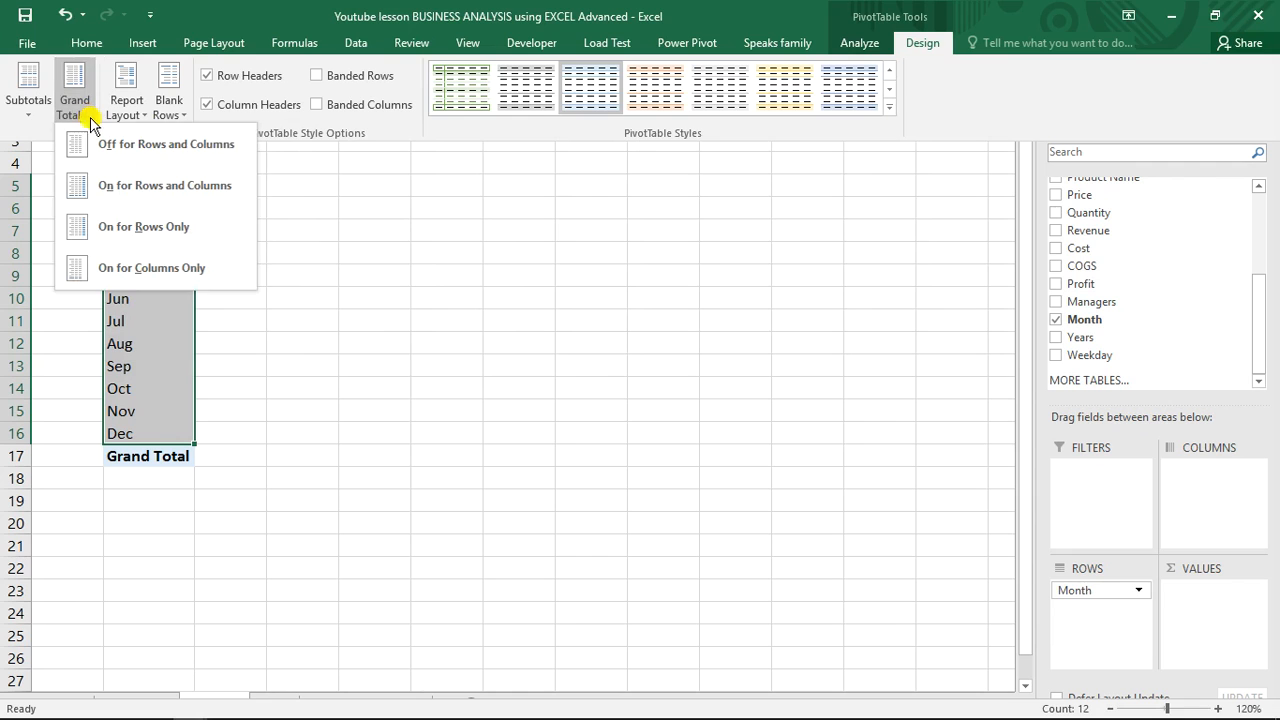
click(113, 152)
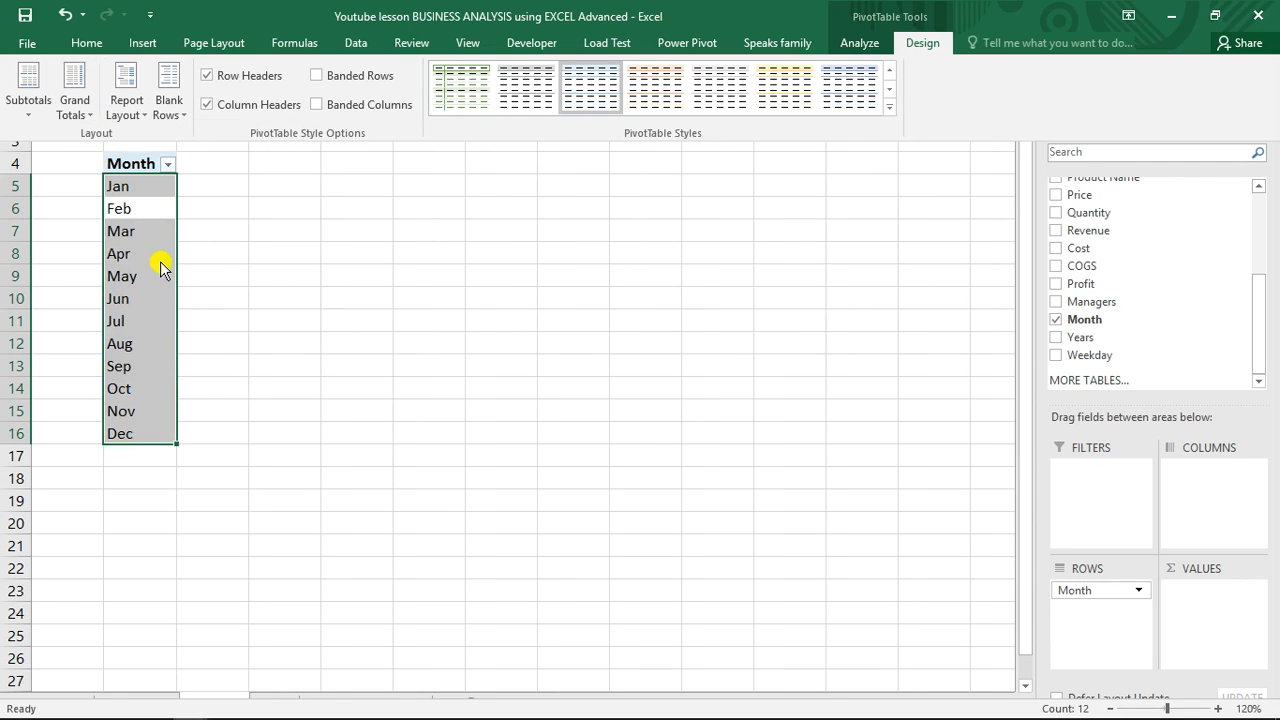
Add the Revenue field to the PivotTable's values.
key(ctrl+shift+F1)
click(159, 261)
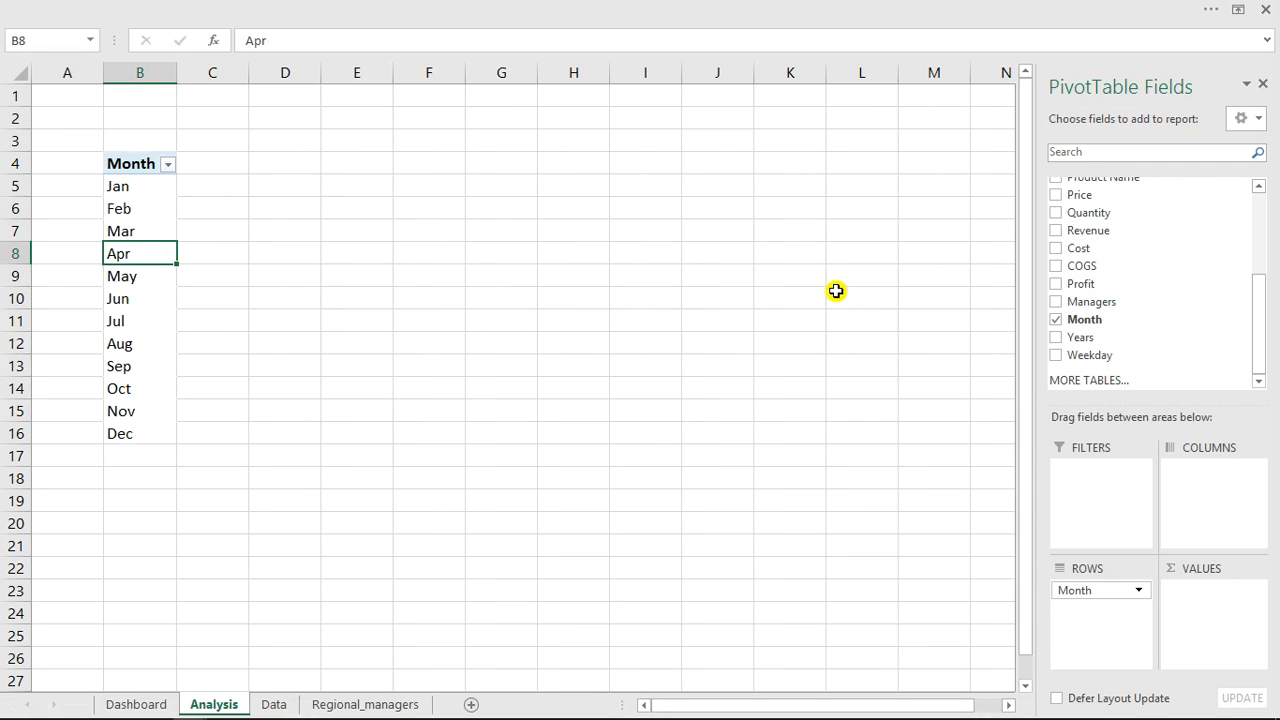
drag(1259, 347, 1268, 375)
click(1057, 232)
click(408, 283)
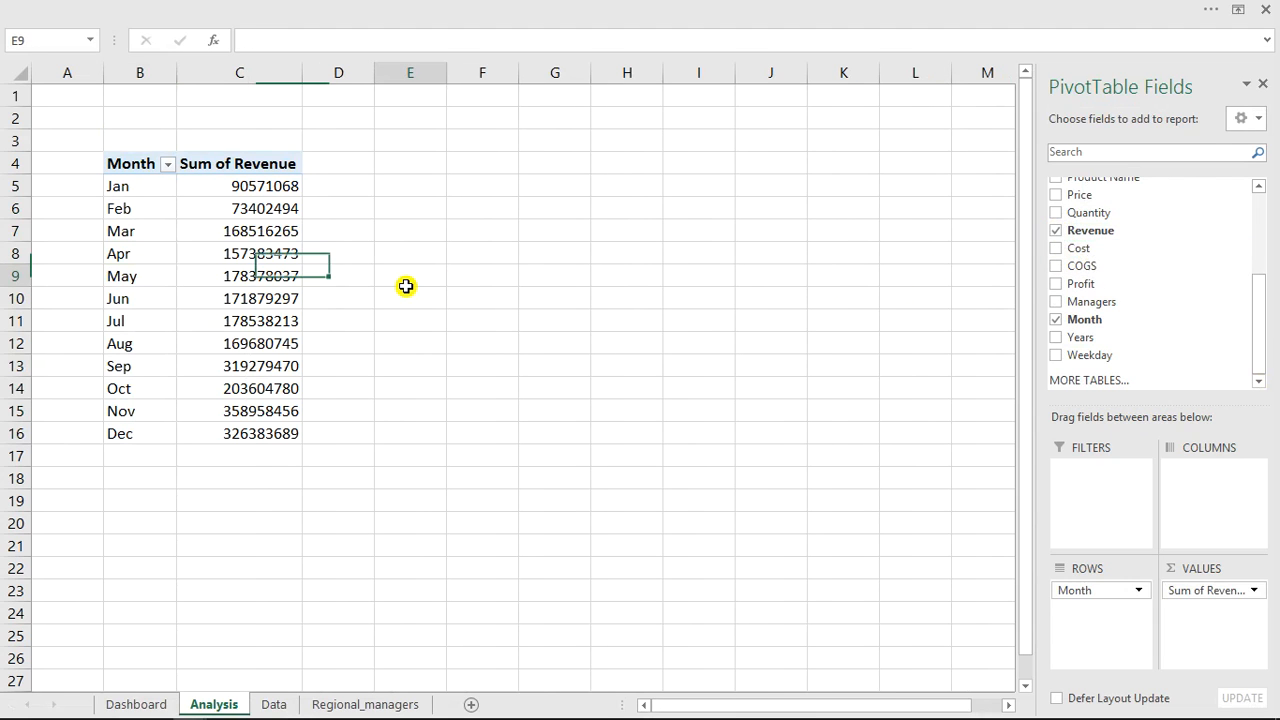
click(222, 238)
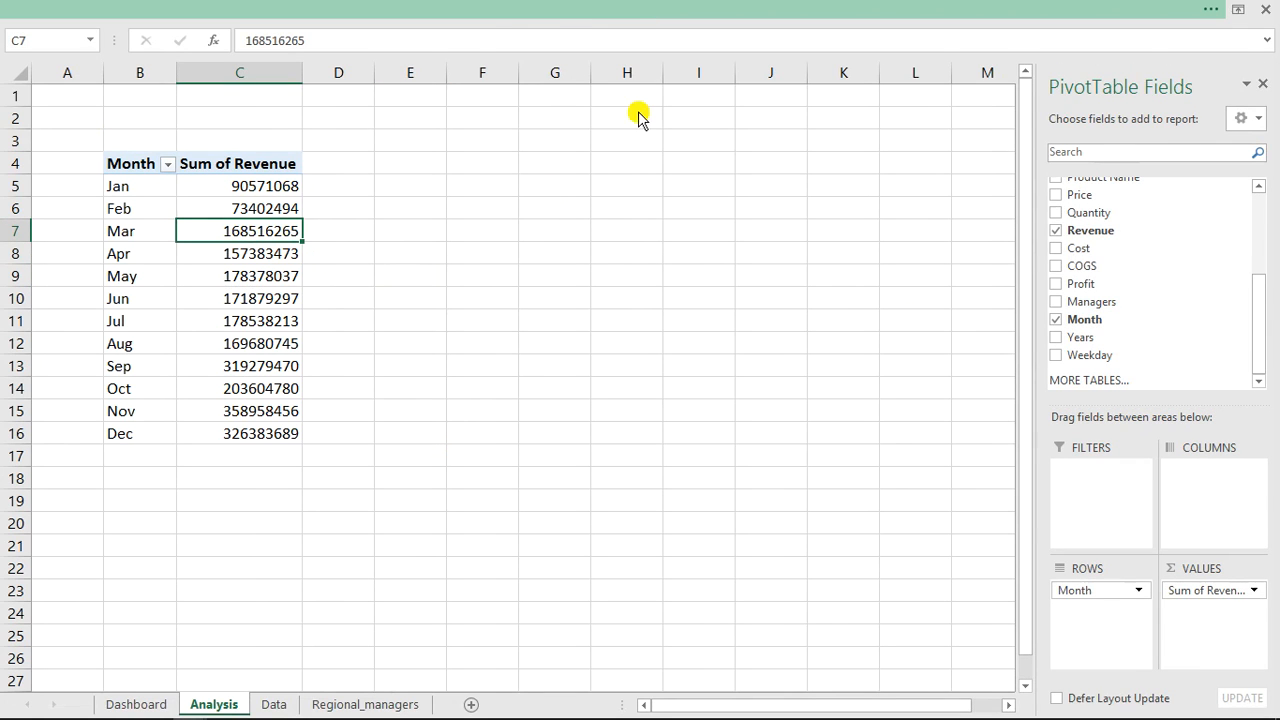
Examine the reference dashboard in the other workbook, then return to the lesson workbook.
click(638, 10)
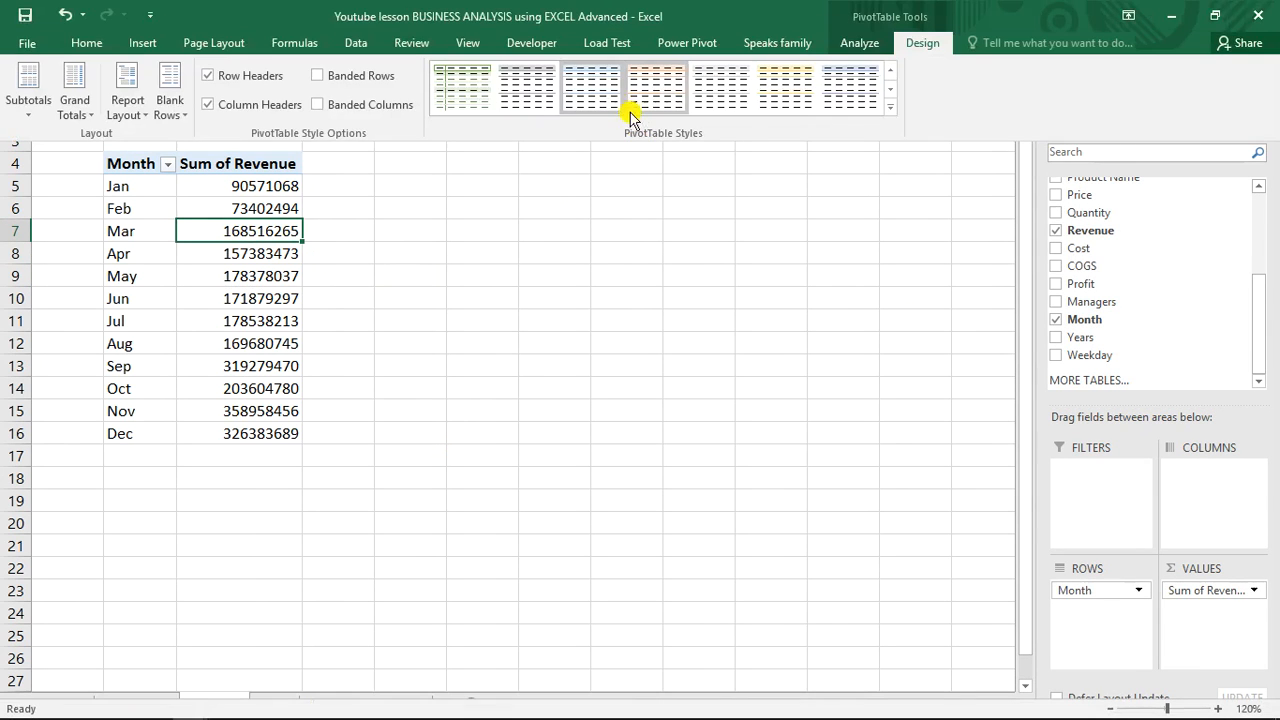
click(462, 45)
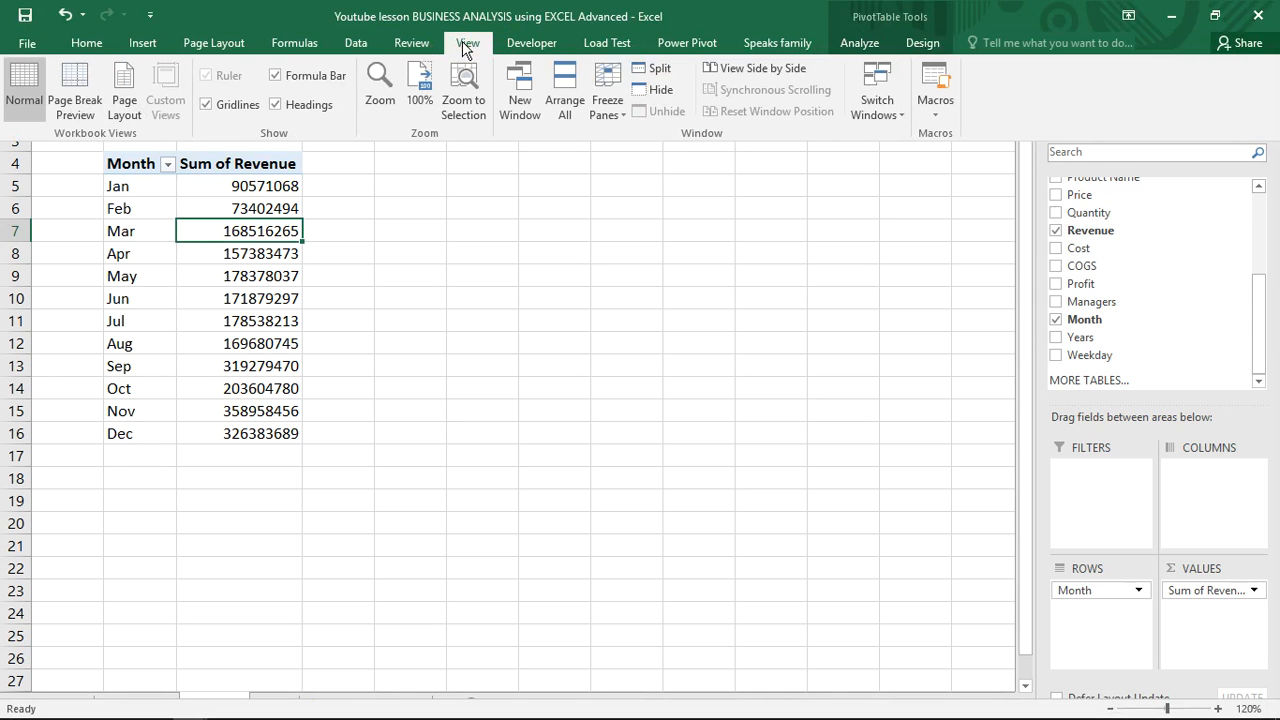
click(868, 112)
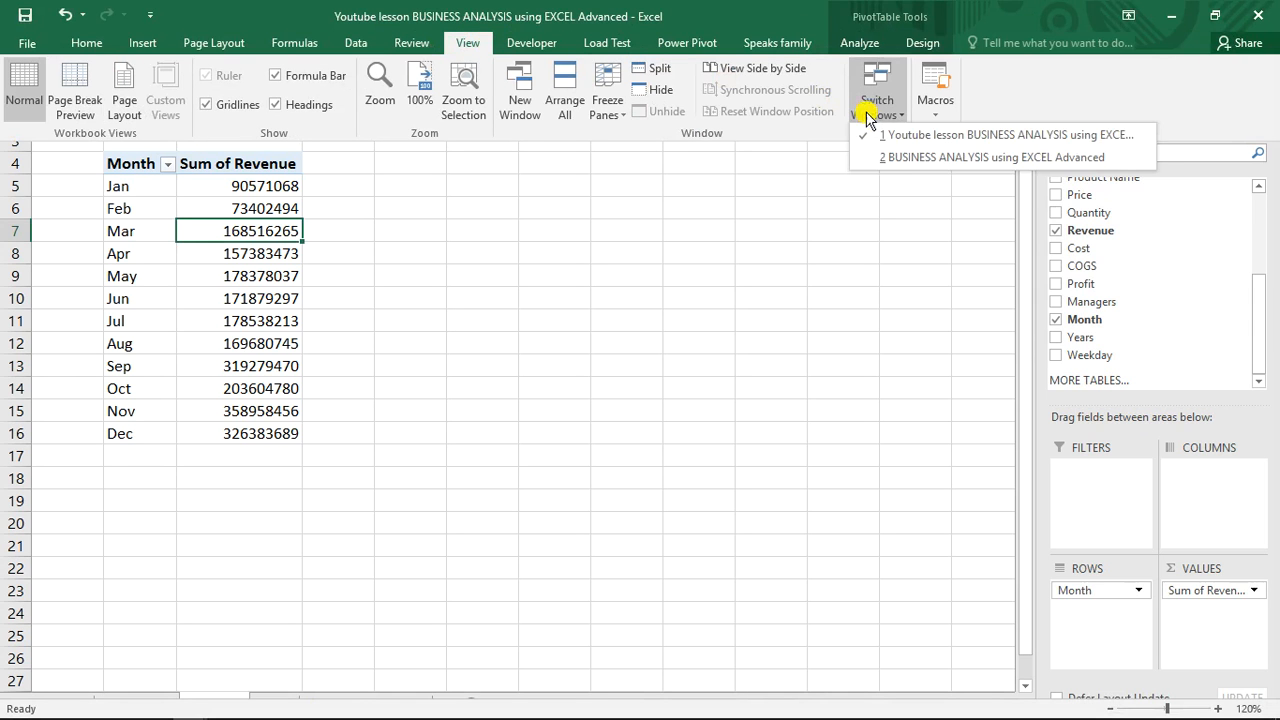
click(942, 160)
key(ctrl+Page_Up)
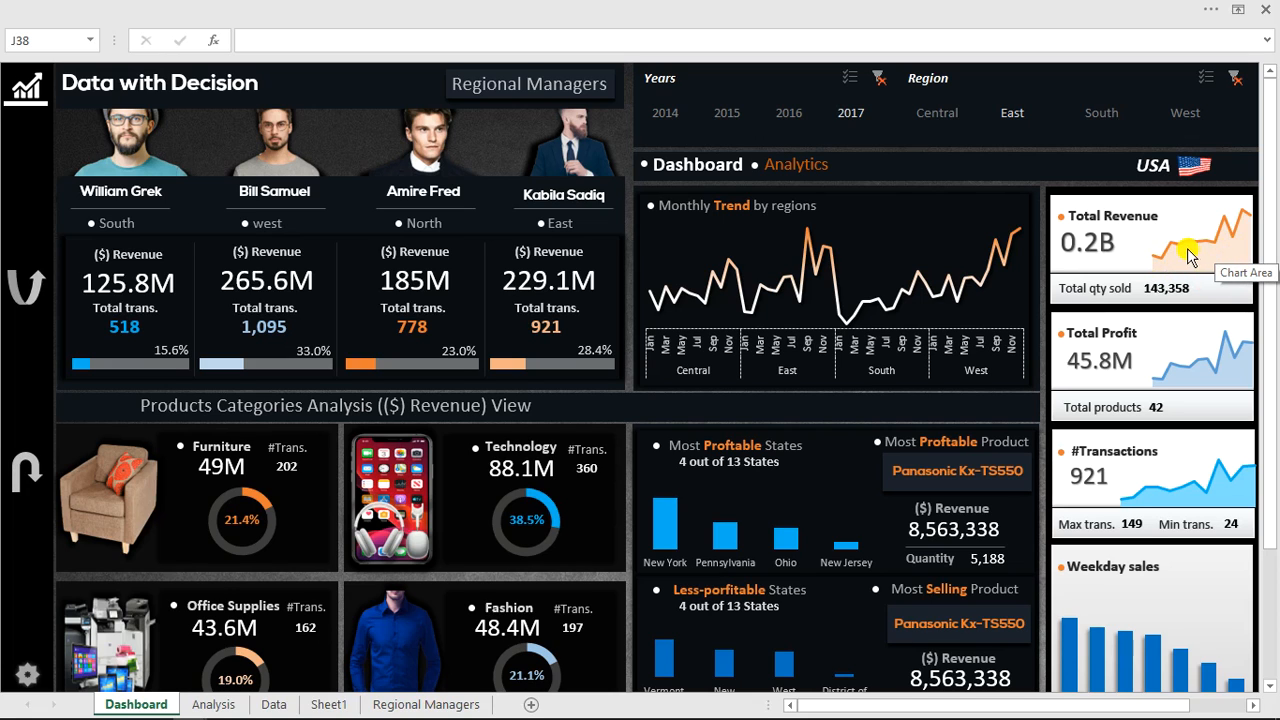
click(710, 10)
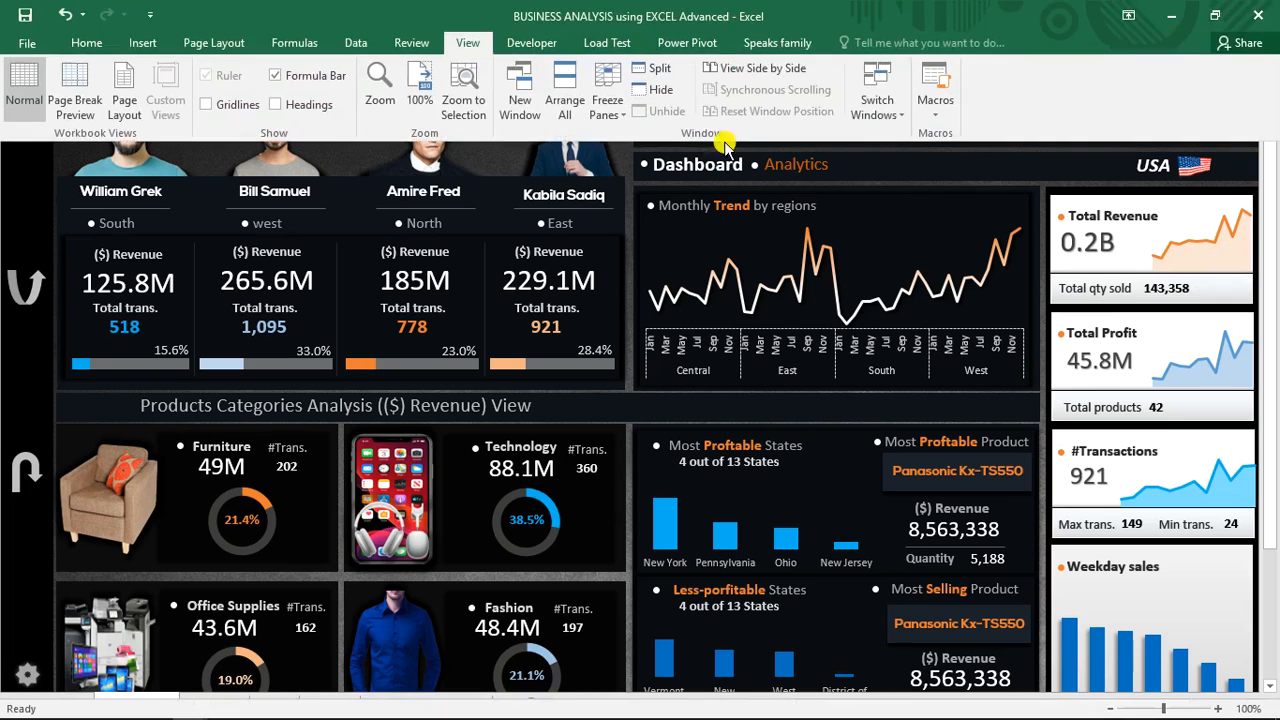
click(866, 116)
click(888, 138)
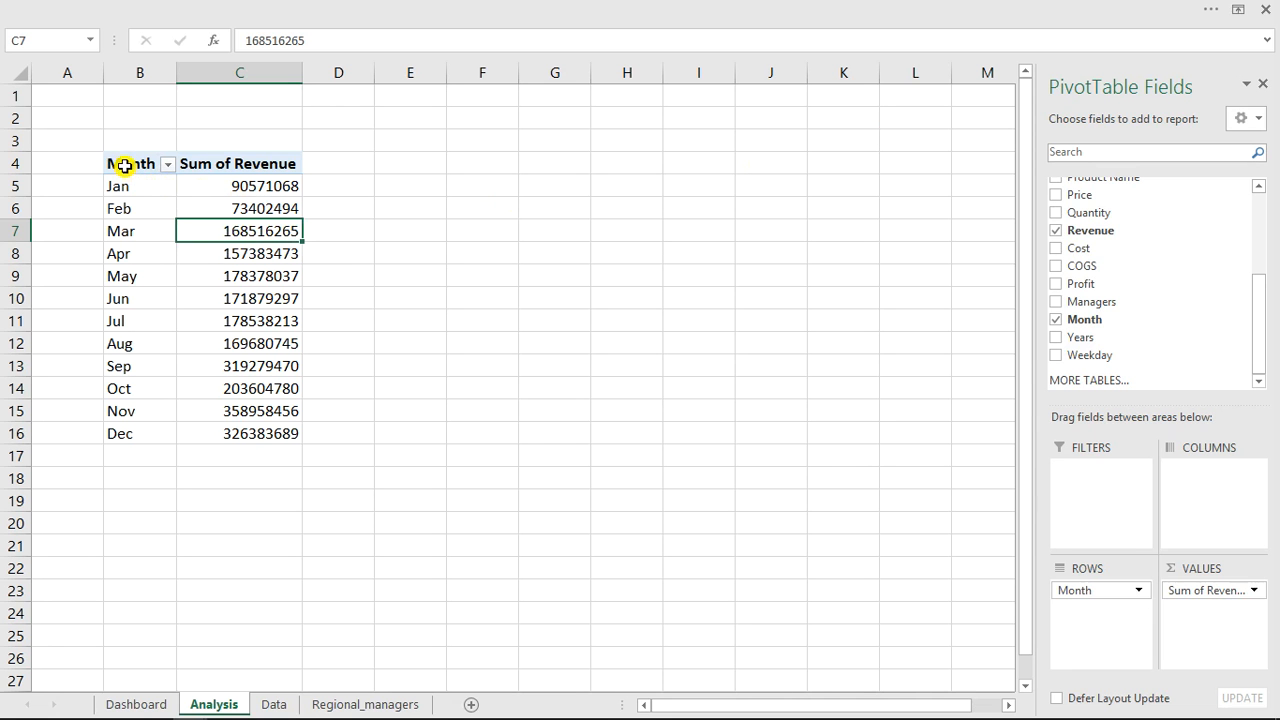
Copy the month revenue PivotTable in B4:C16 to cell E4 and autofit the pasted revenue column.
drag(124, 166, 277, 431)
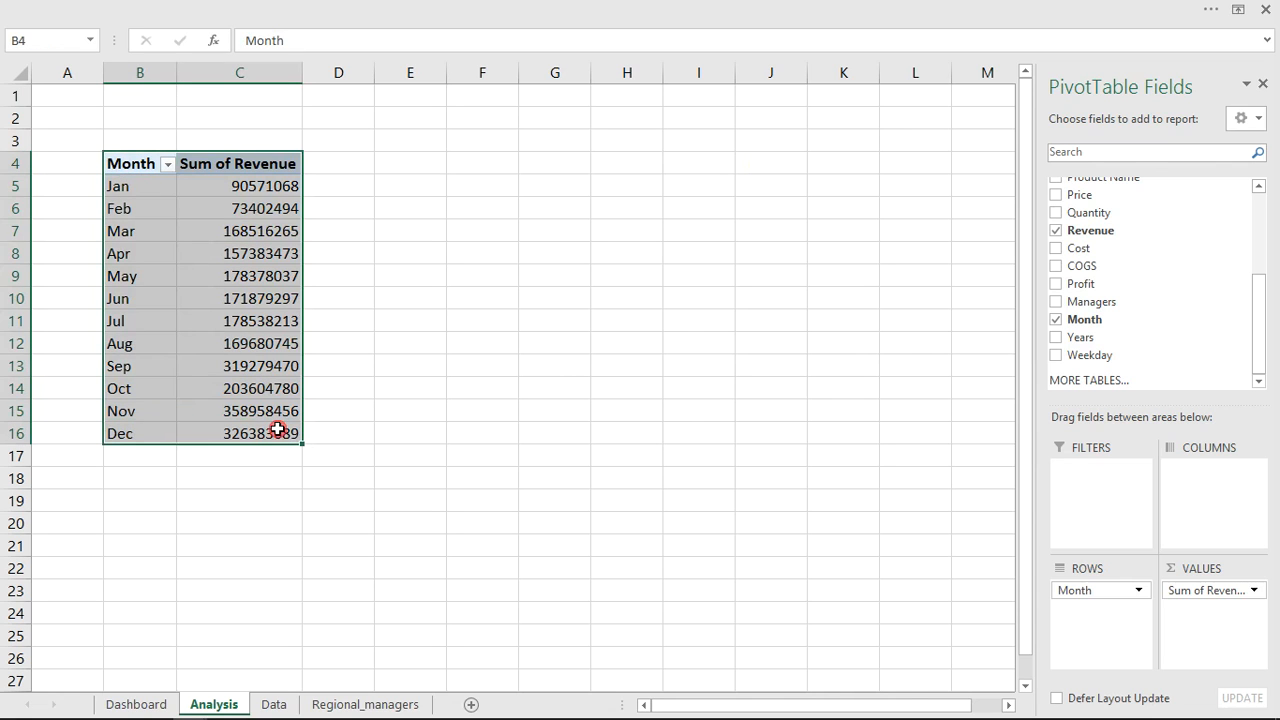
key(ctrl+c)
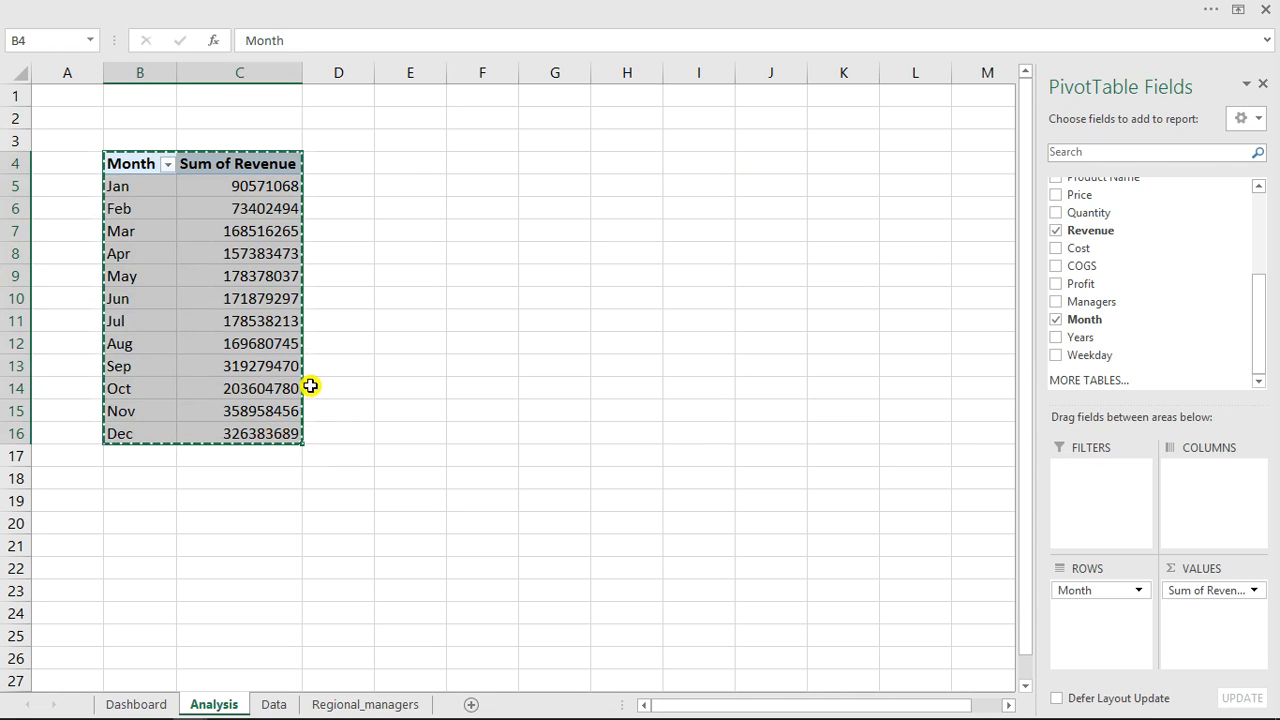
click(413, 157)
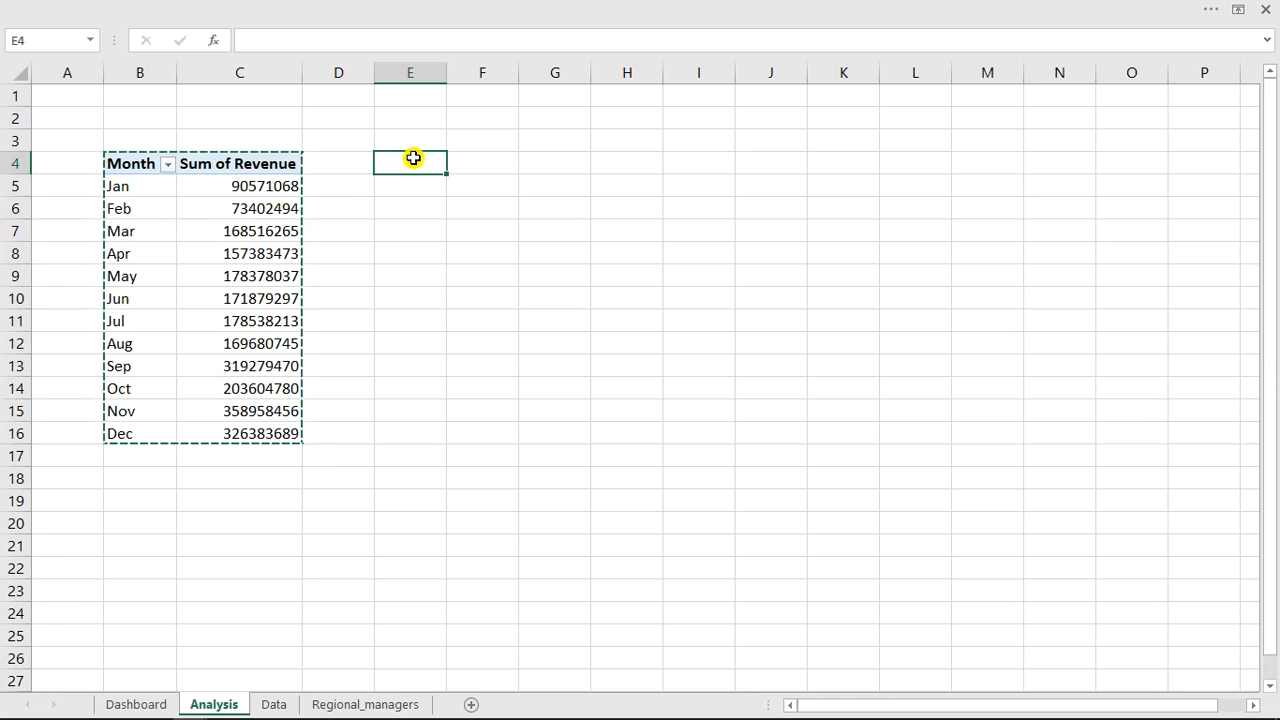
key(ctrl+v)
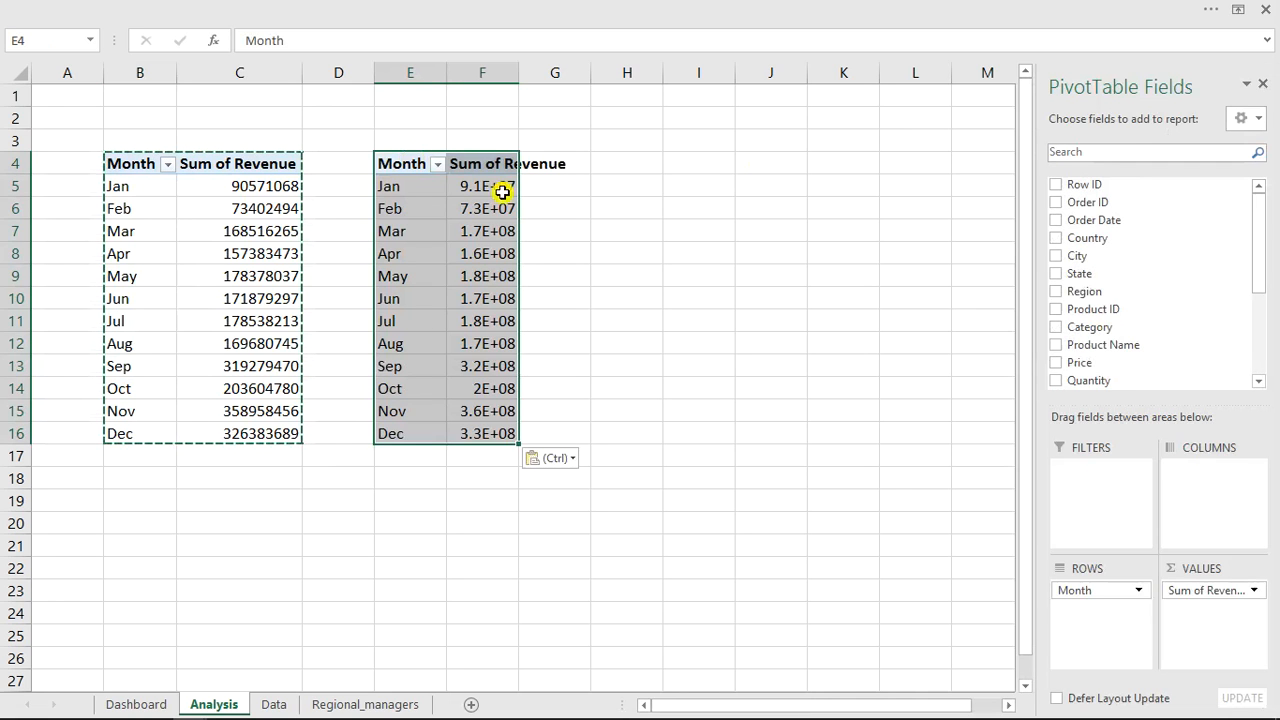
double_click(521, 72)
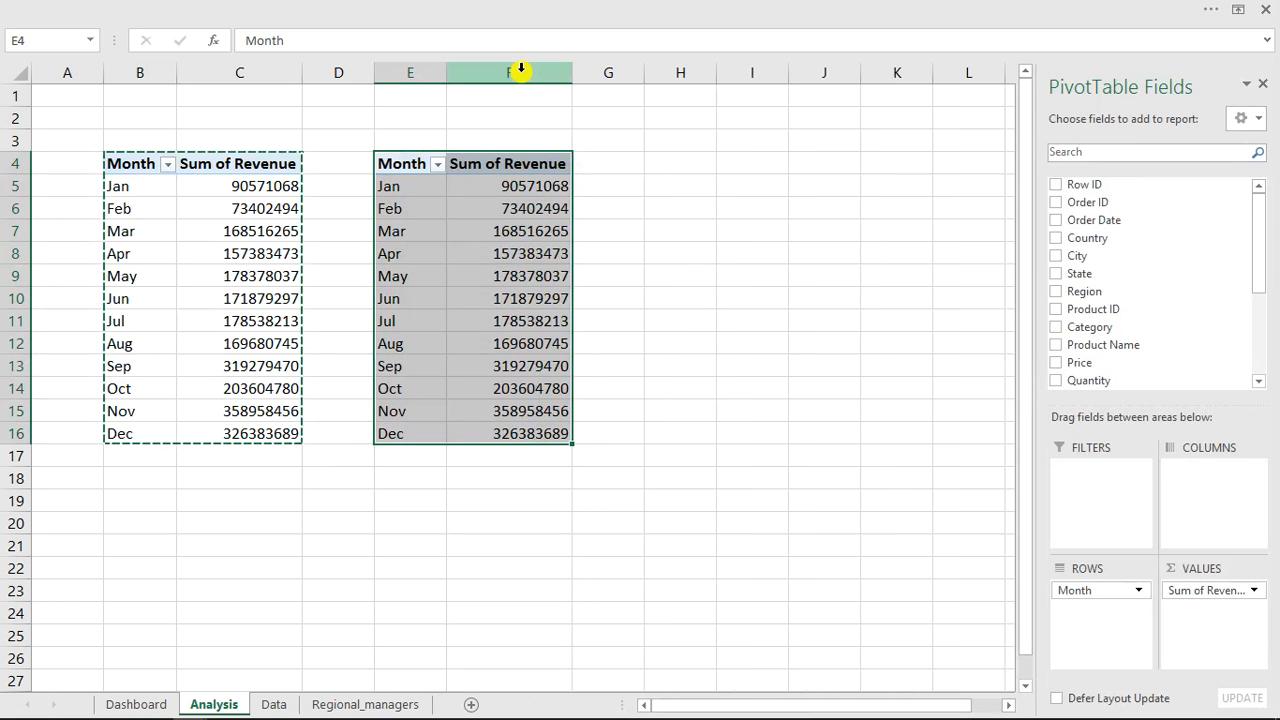
Copy the Sum of Revenue column C4:C16 into G4 beside the pasted table and autofit column G.
drag(518, 204, 518, 228)
click(518, 204)
key(Escape)
drag(265, 170, 268, 430)
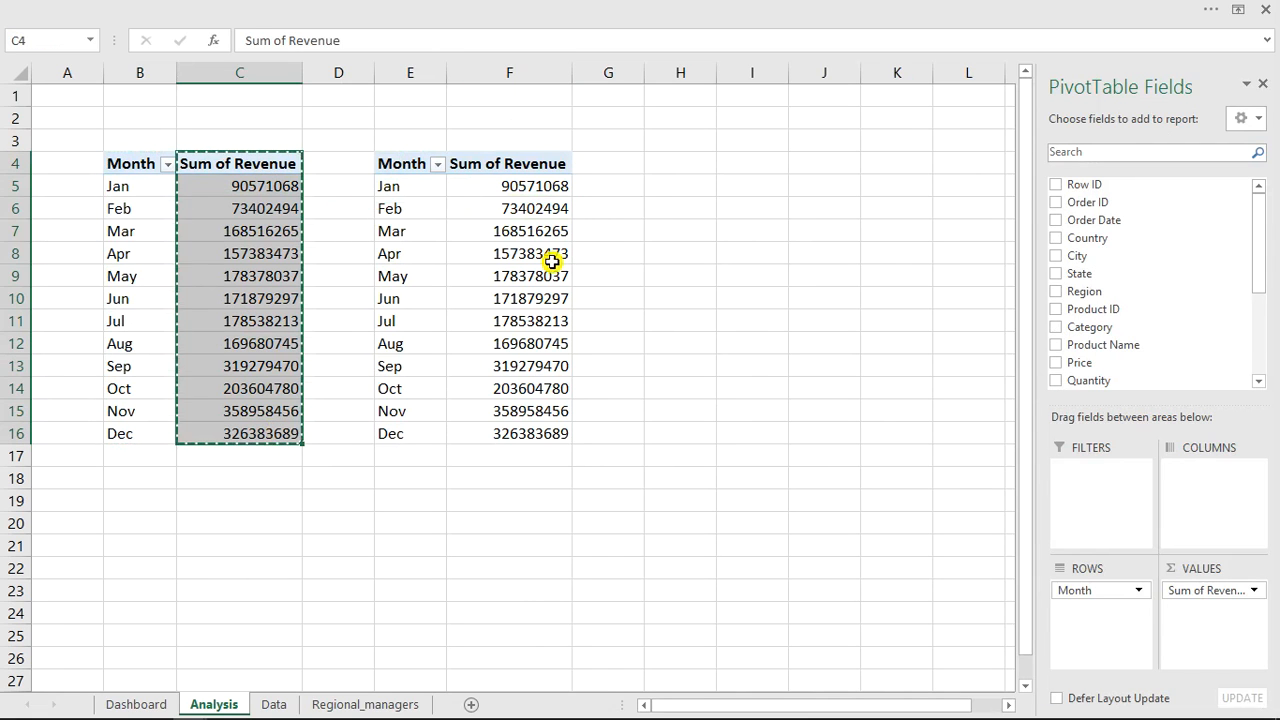
click(600, 170)
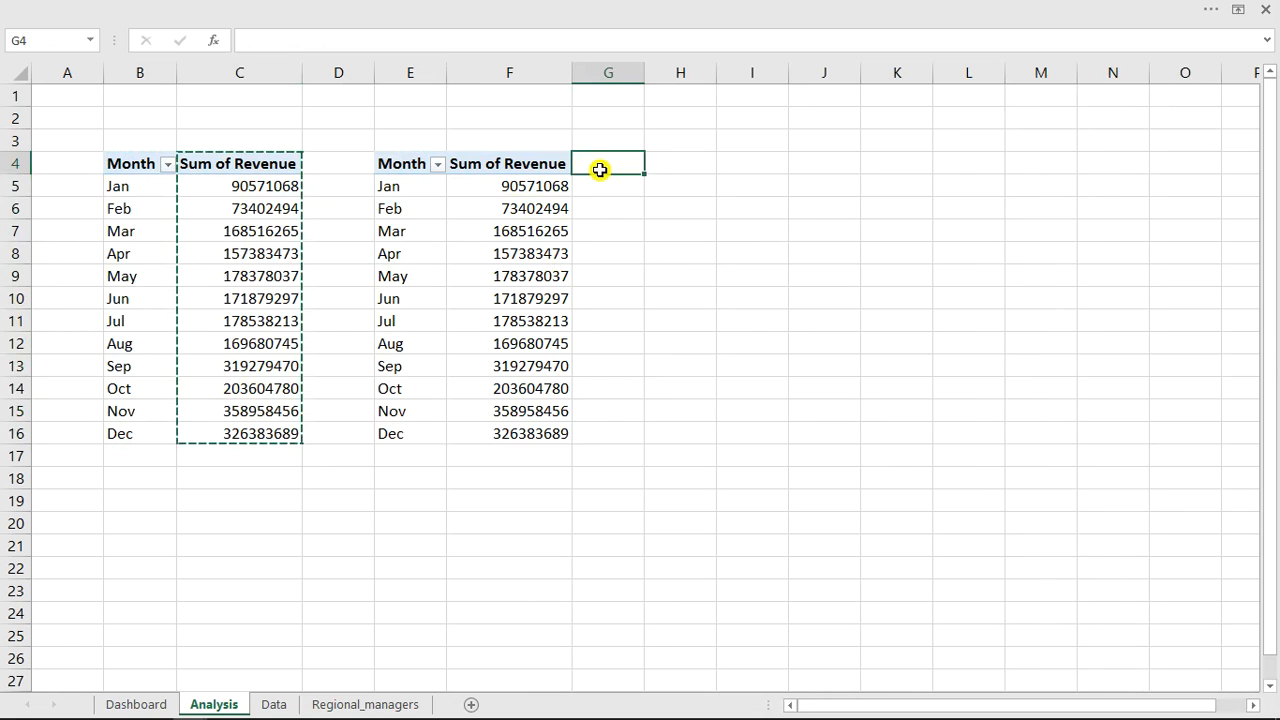
key(ctrl+v)
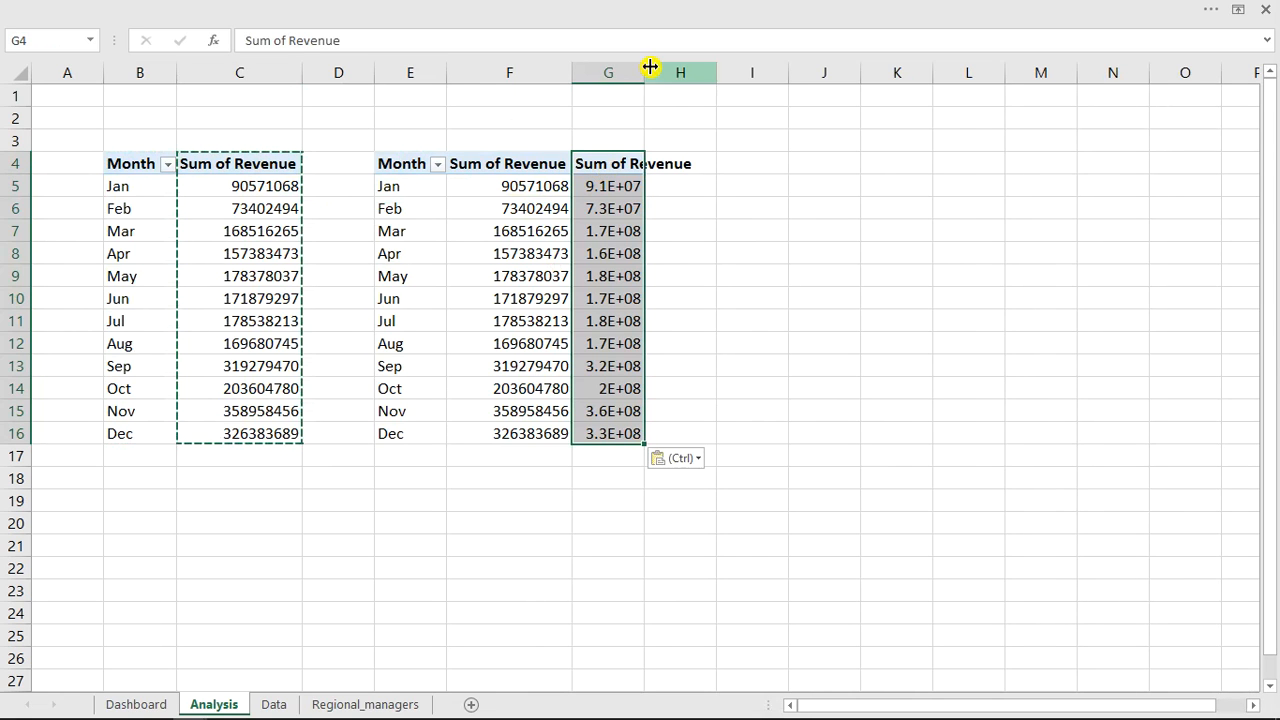
double_click(645, 73)
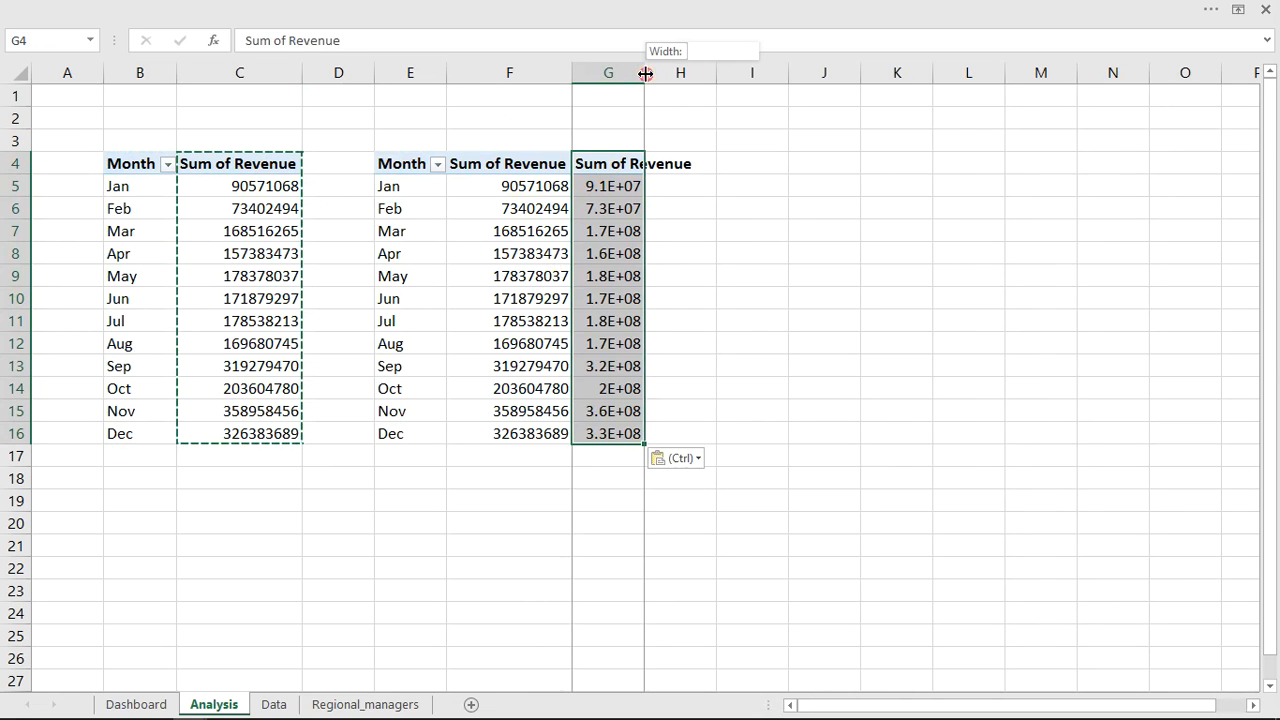
Rename the header in G4 to Trend.
click(630, 164)
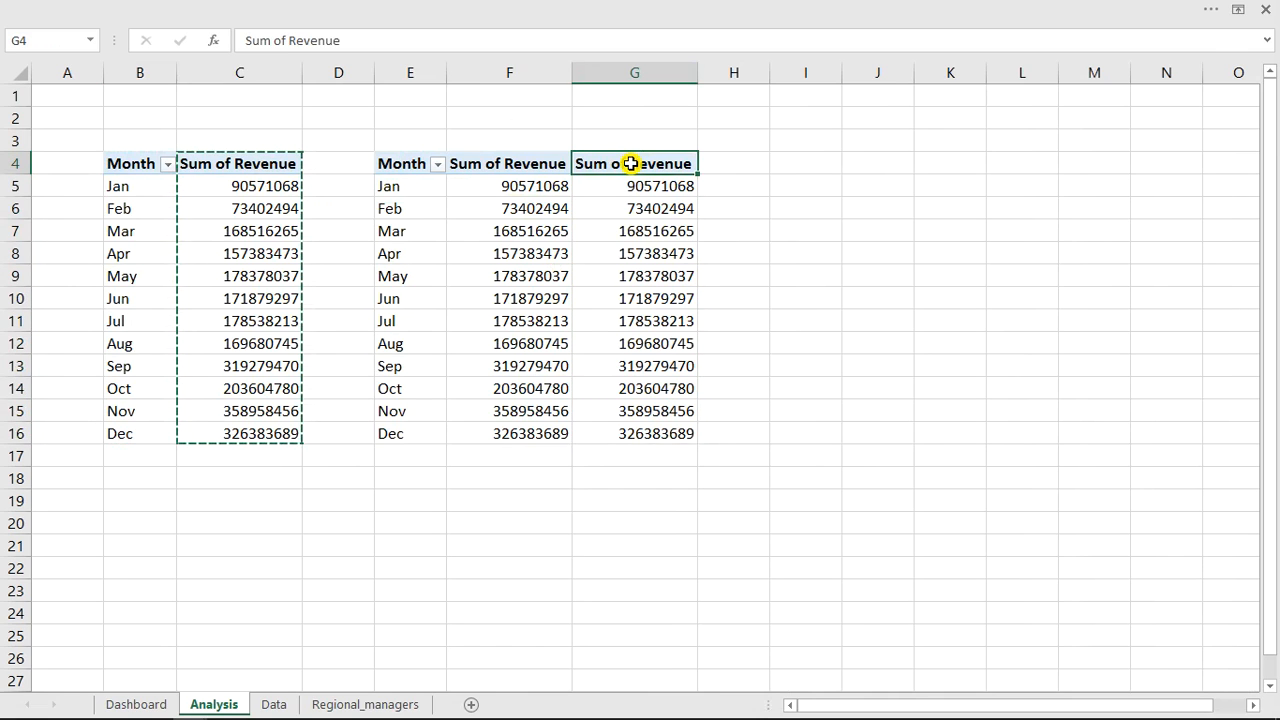
text(Trend)
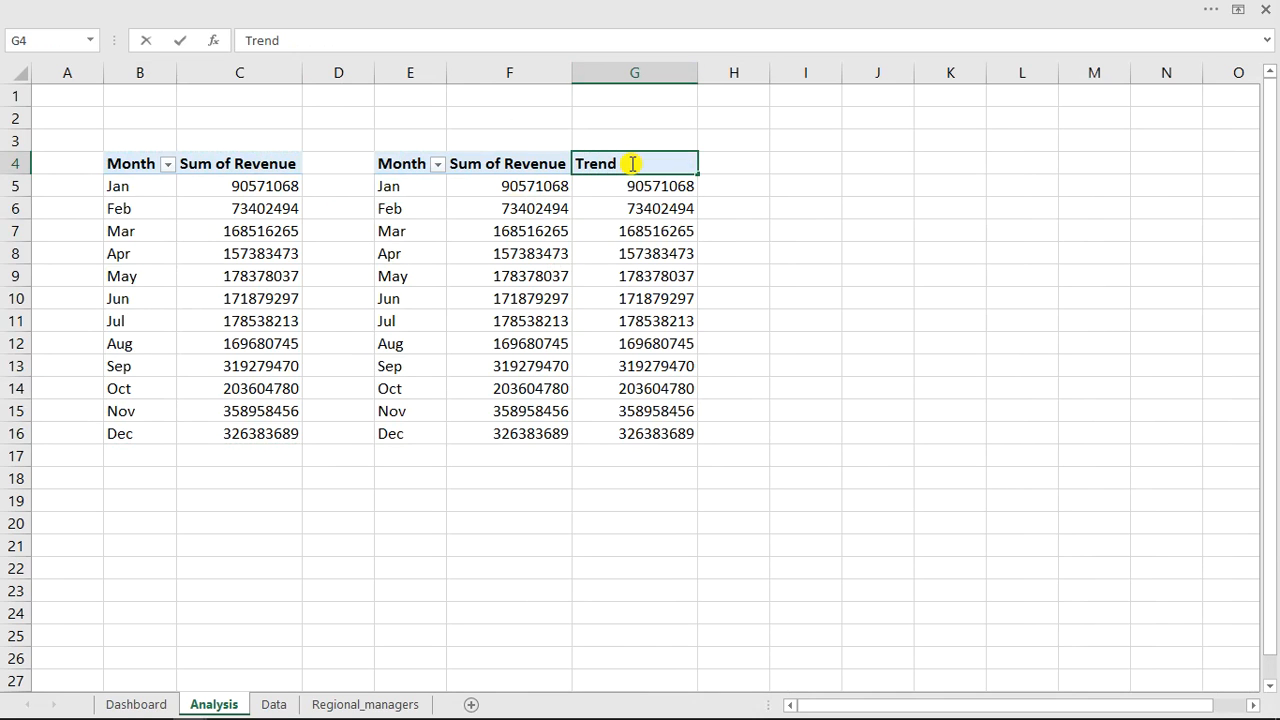
key(Return)
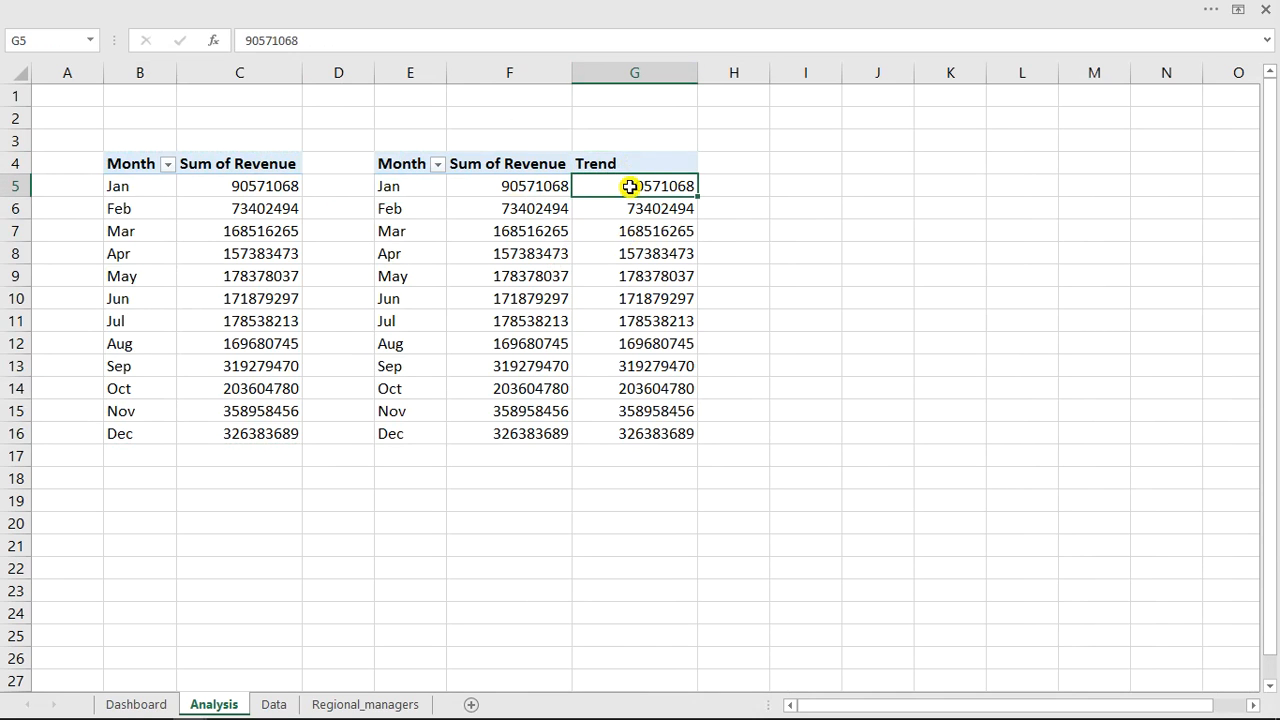
Examine the reference workbook's Analysis sheet layout, then return to the lesson workbook.
click(640, 9)
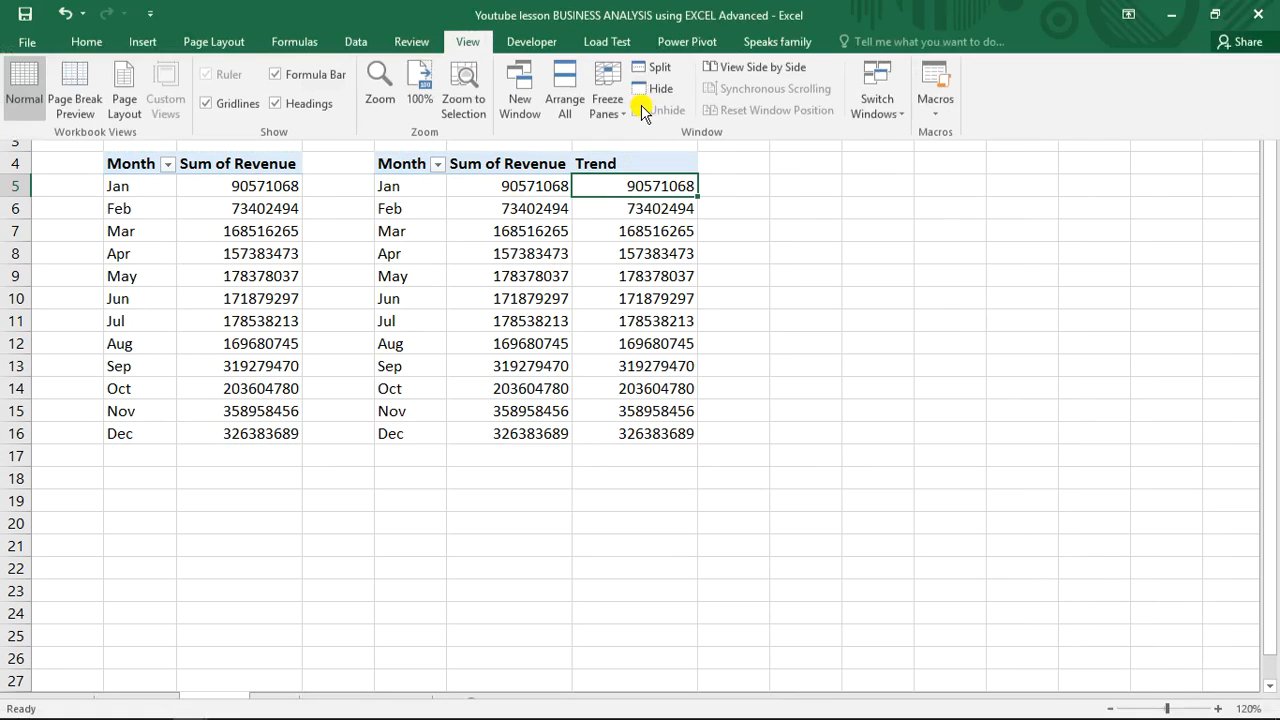
click(882, 112)
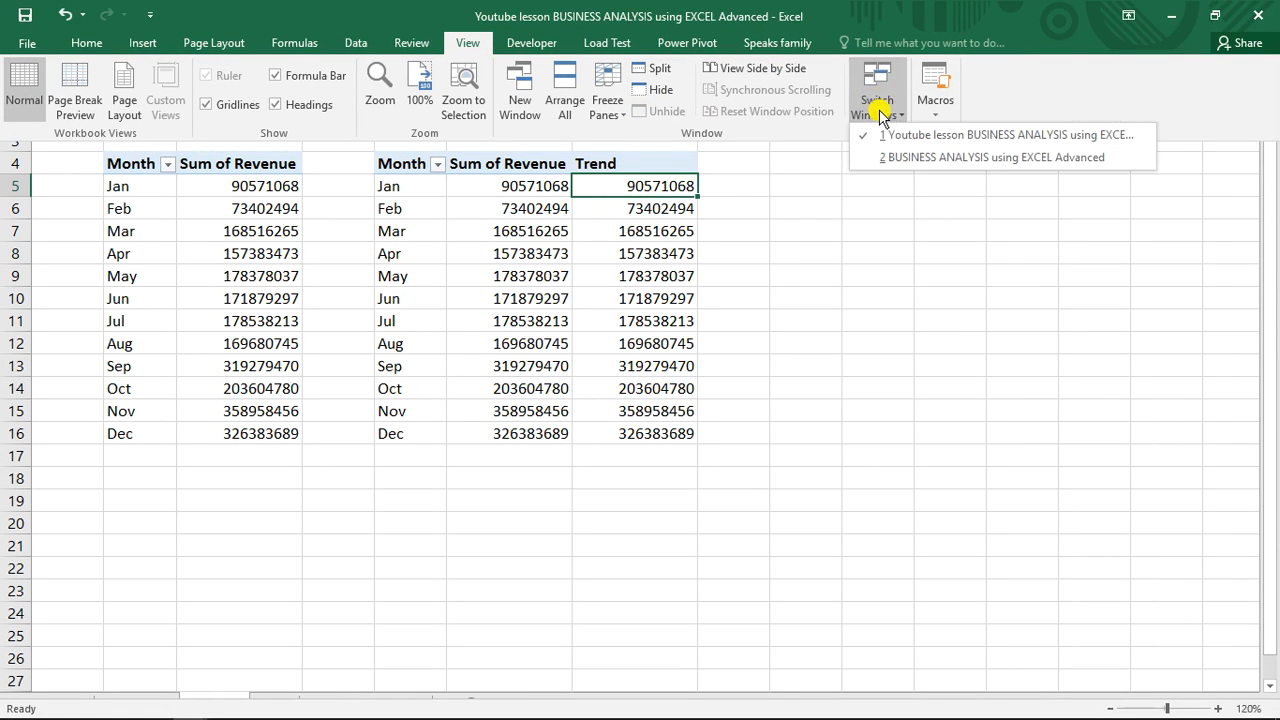
click(895, 159)
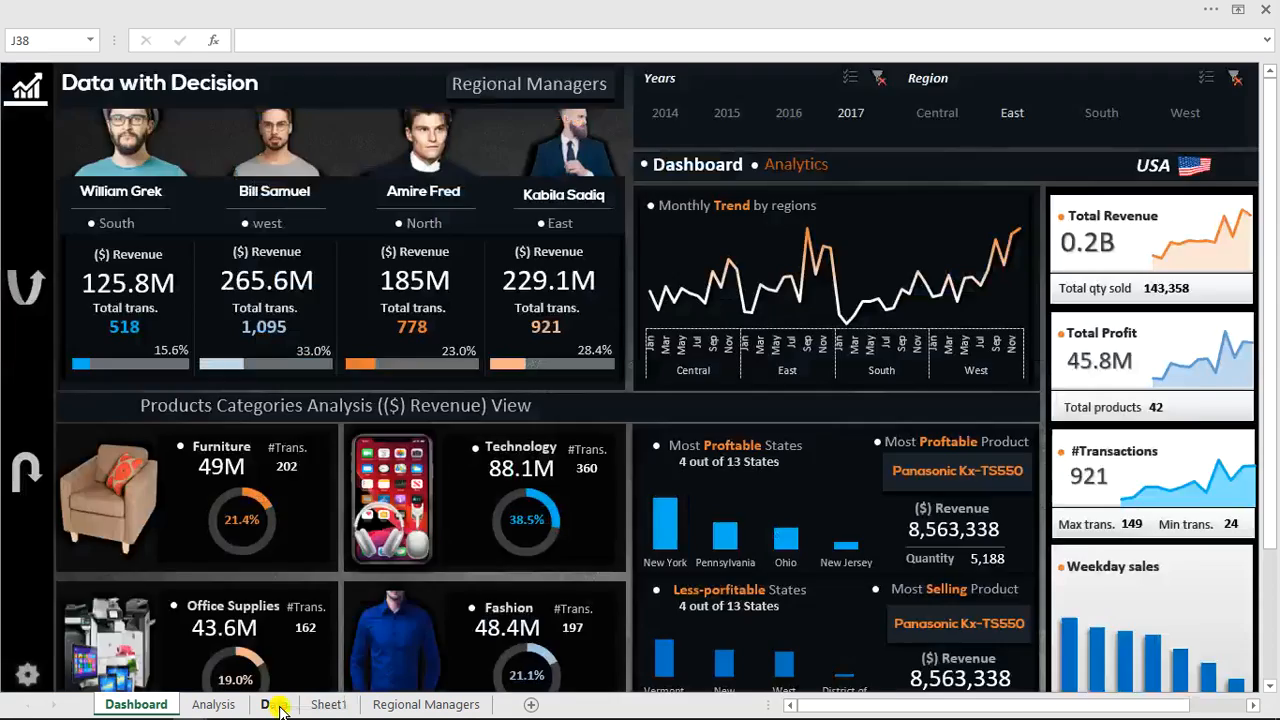
click(274, 704)
click(214, 704)
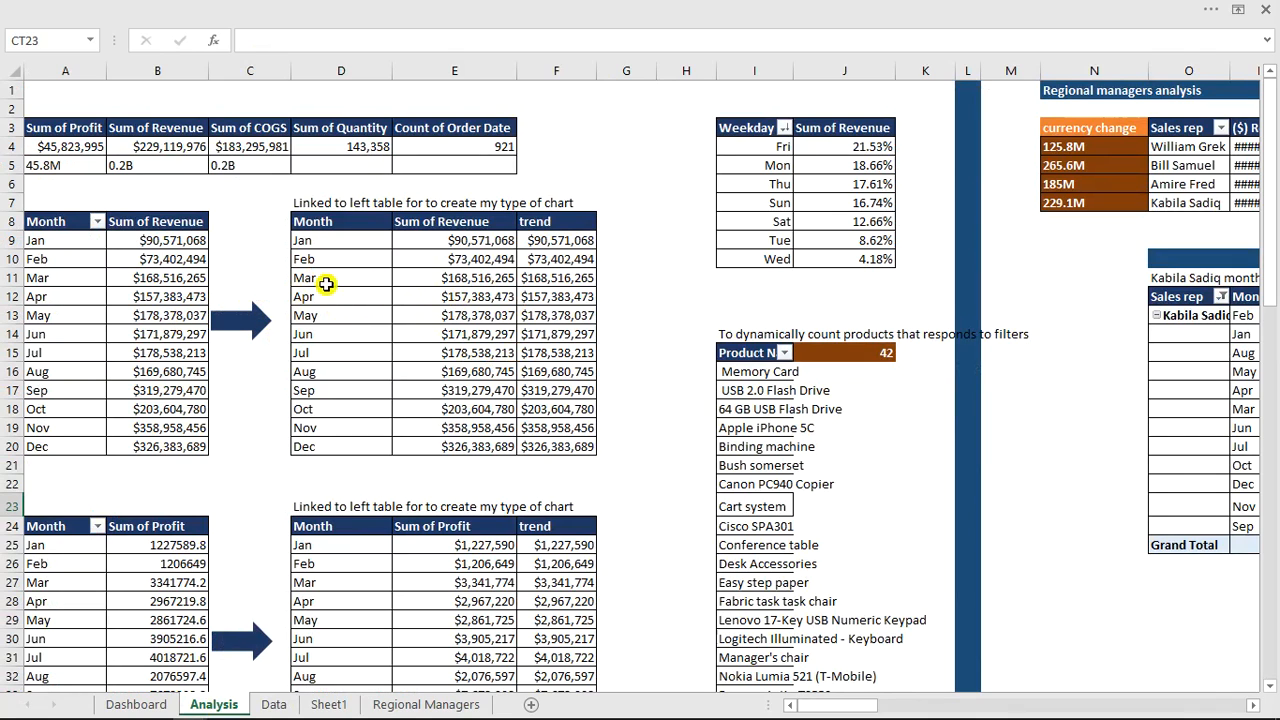
mouse_move(830, 710)
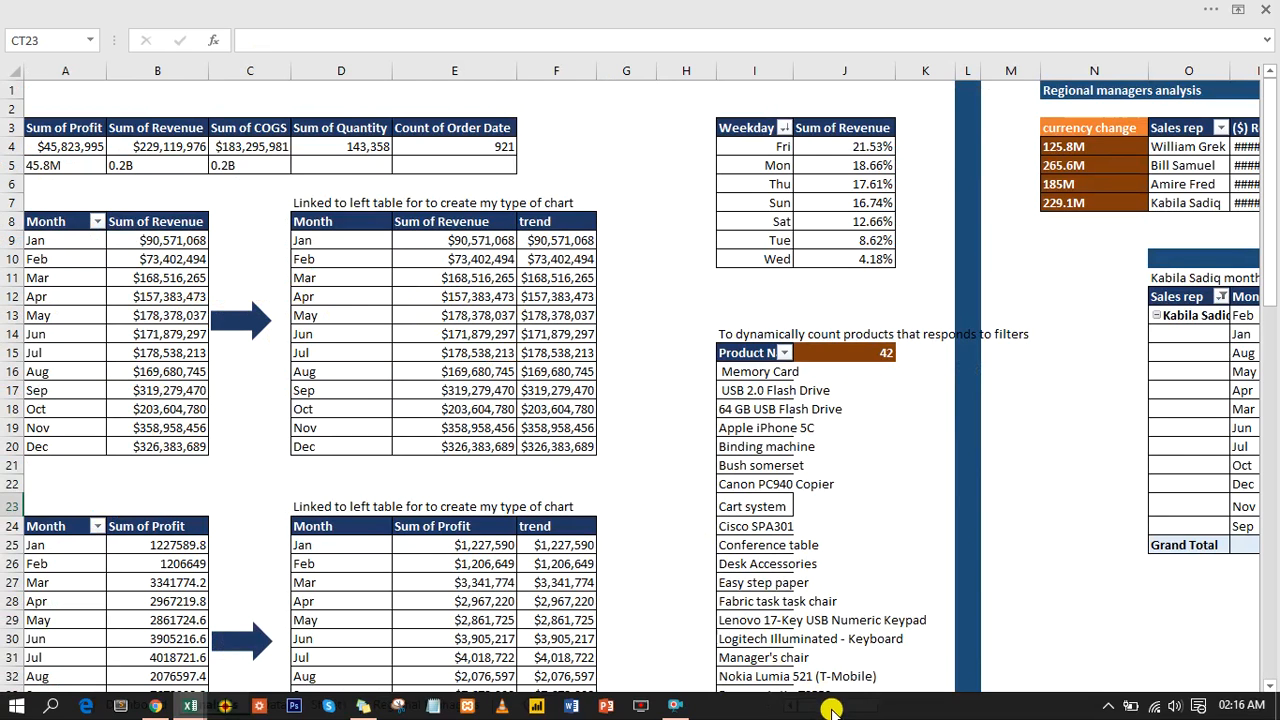
drag(835, 706, 800, 692)
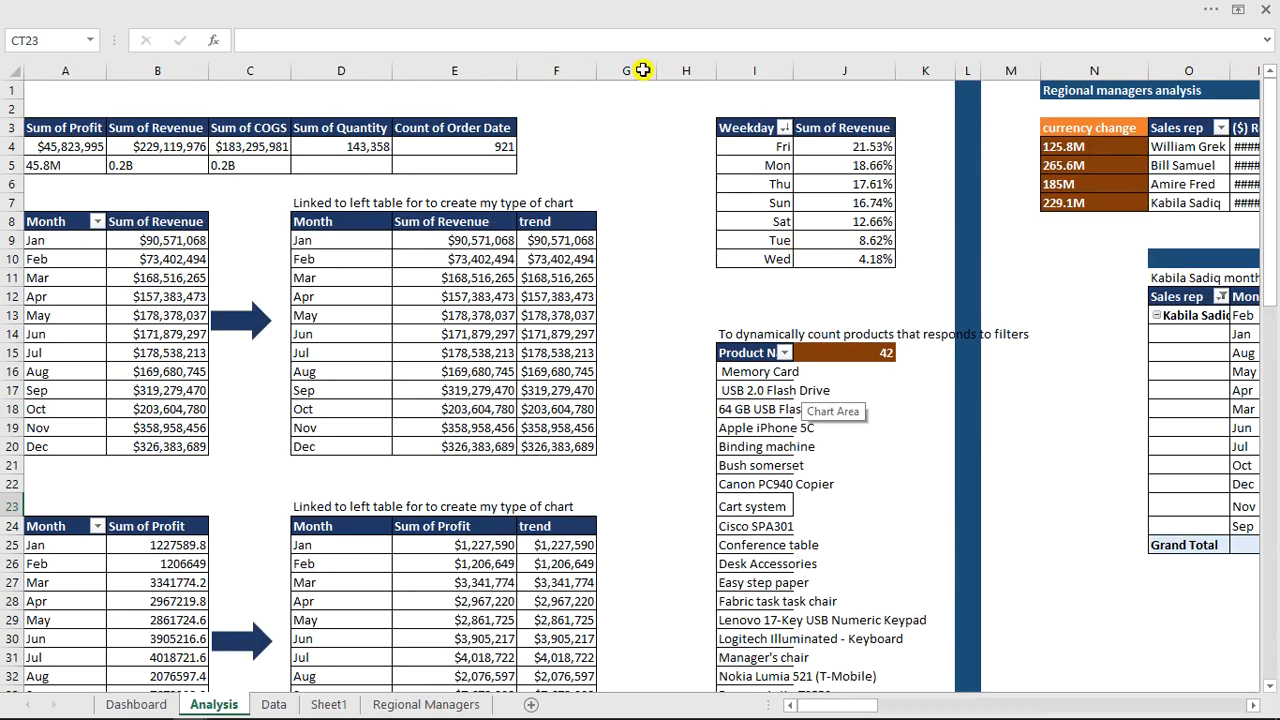
click(606, 8)
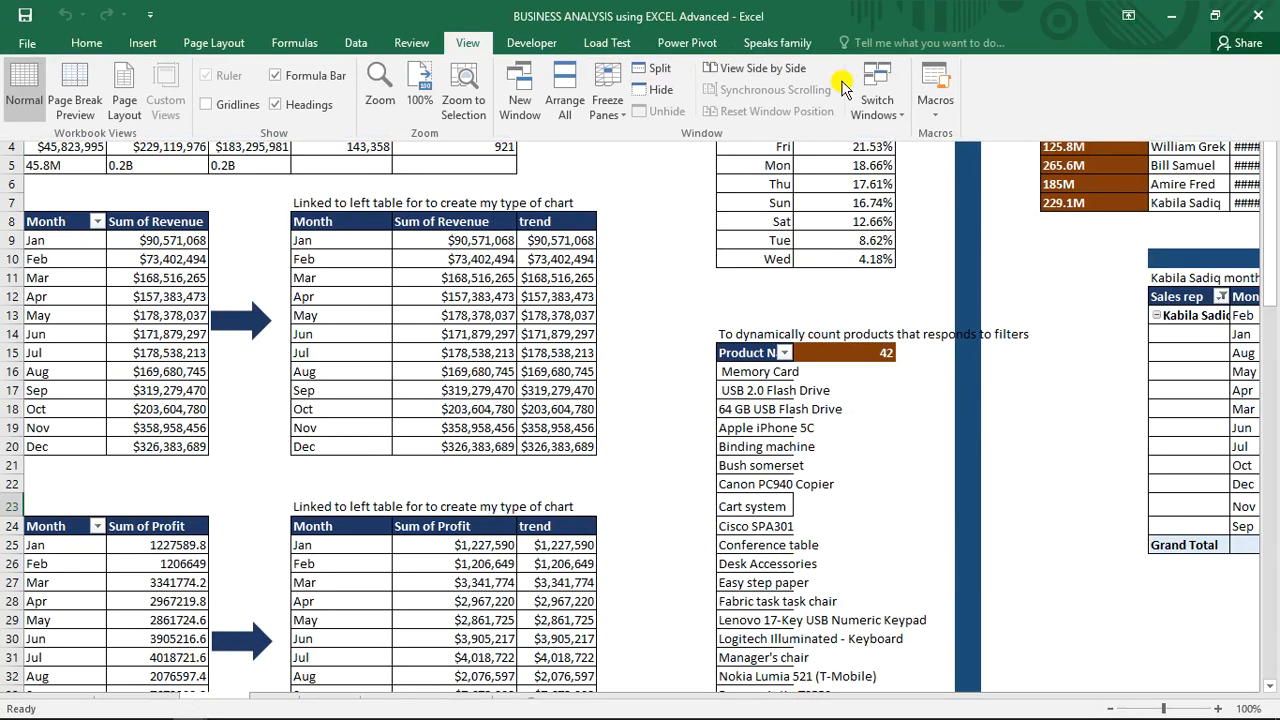
click(878, 108)
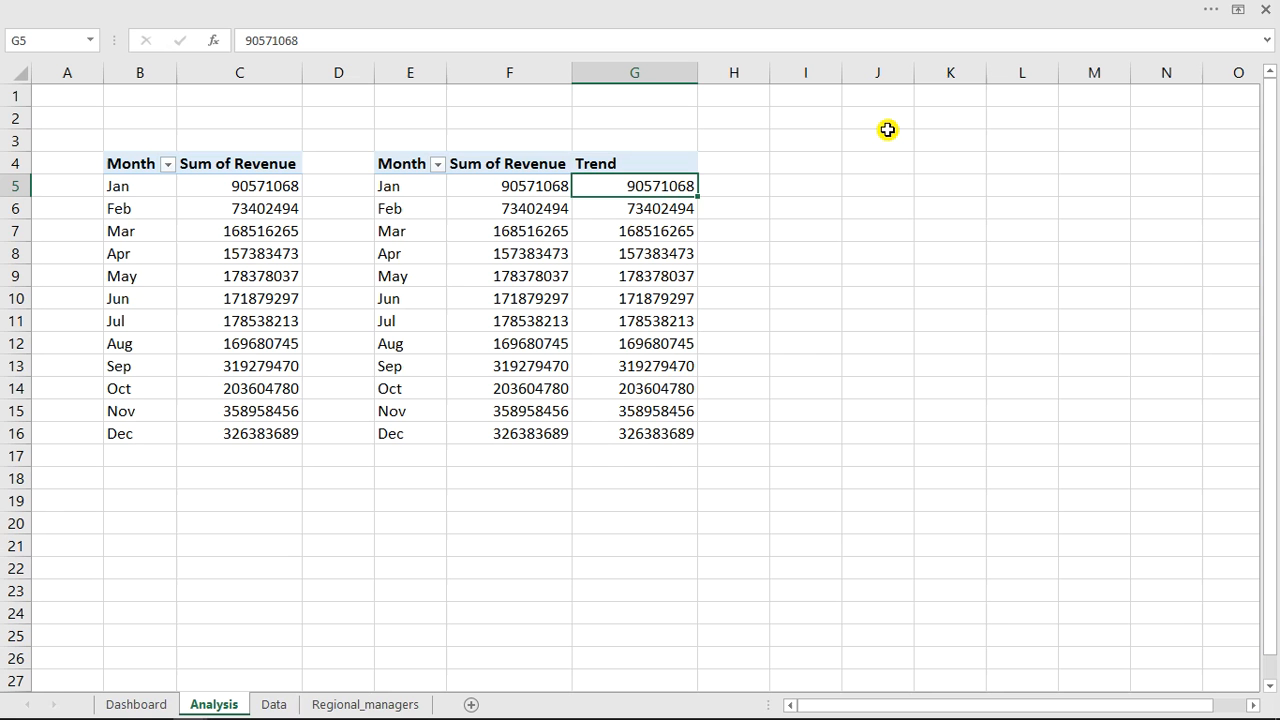
click(890, 138)
Format the values in F5:G16 as Currency with 0 decimal places.
drag(500, 188, 656, 436)
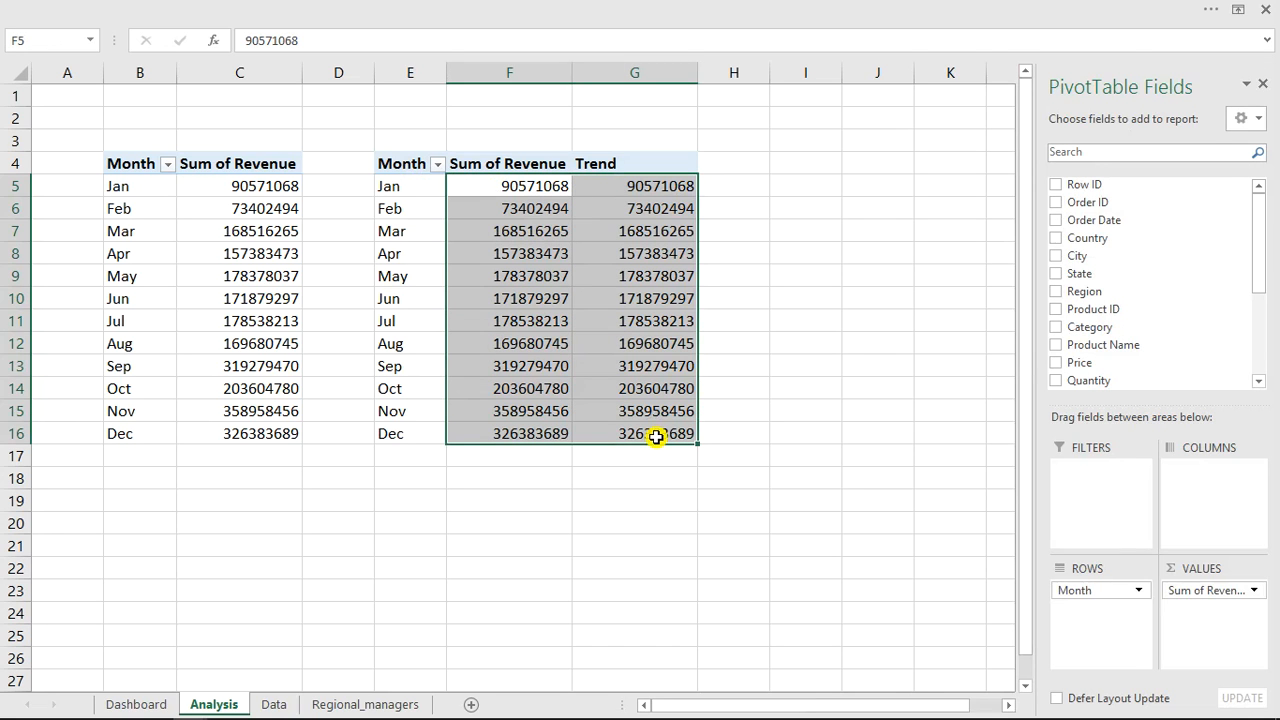
key(ctrl+1)
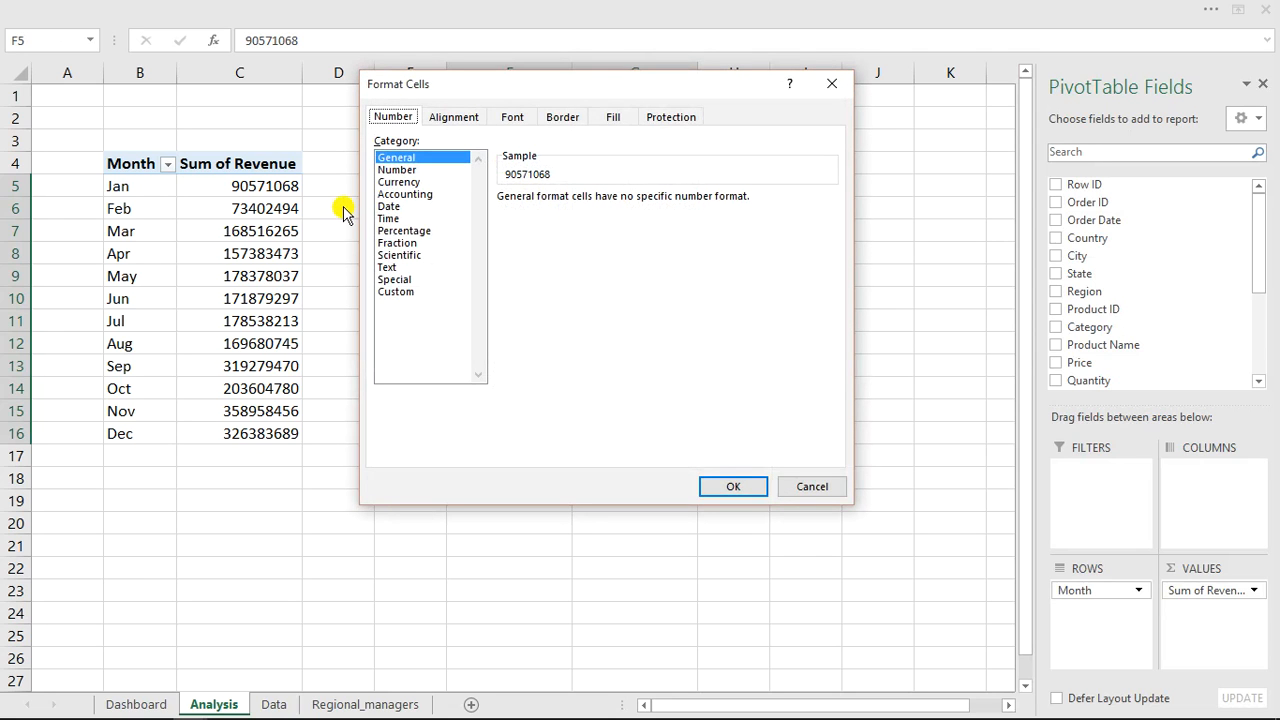
click(399, 181)
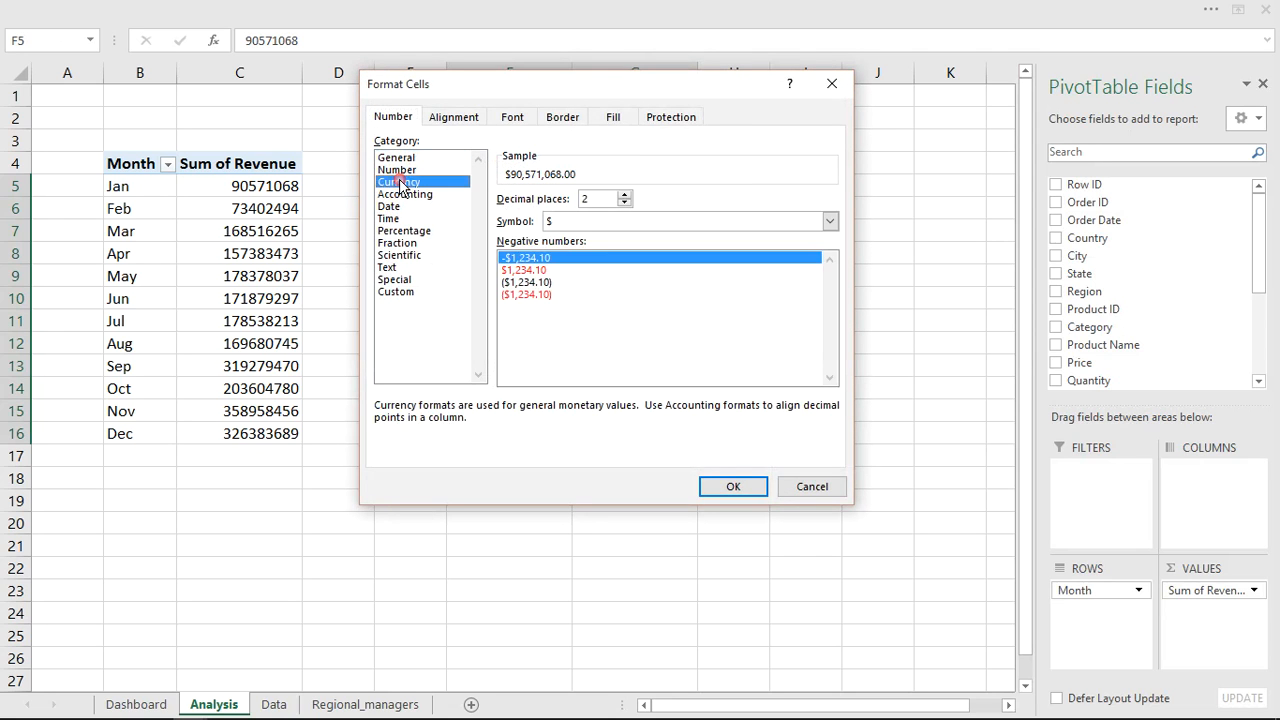
click(624, 204)
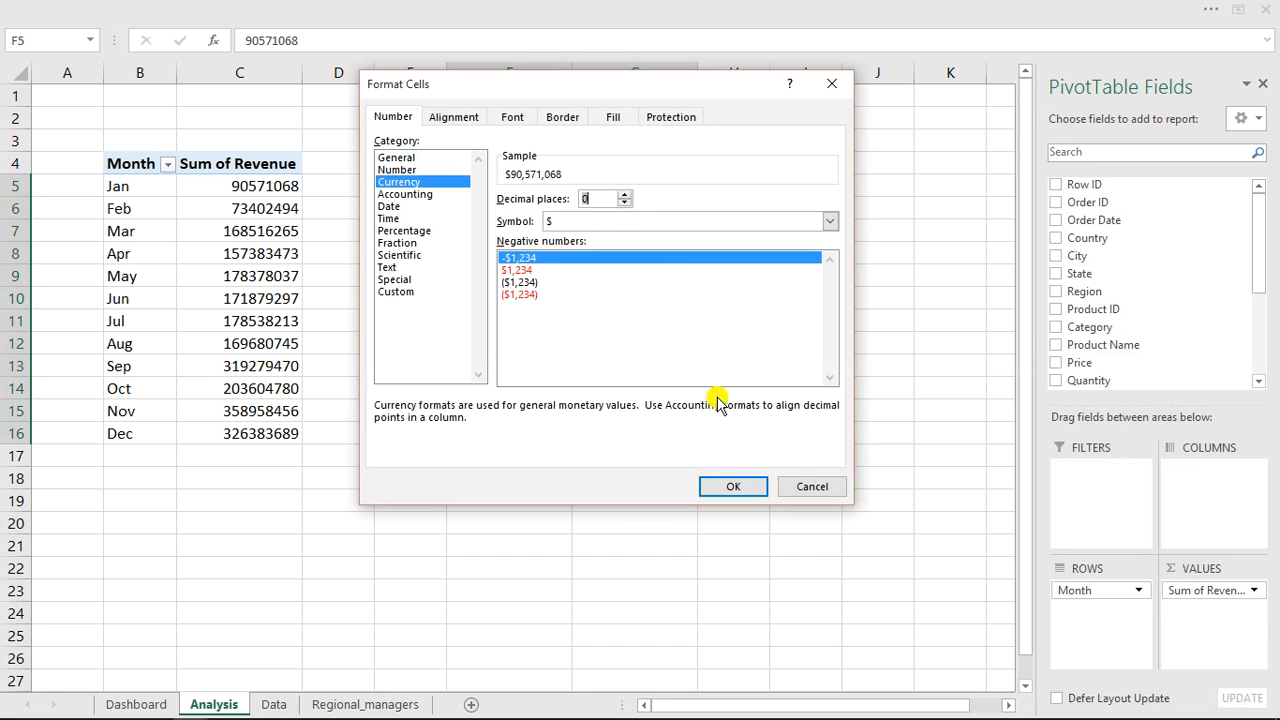
click(730, 486)
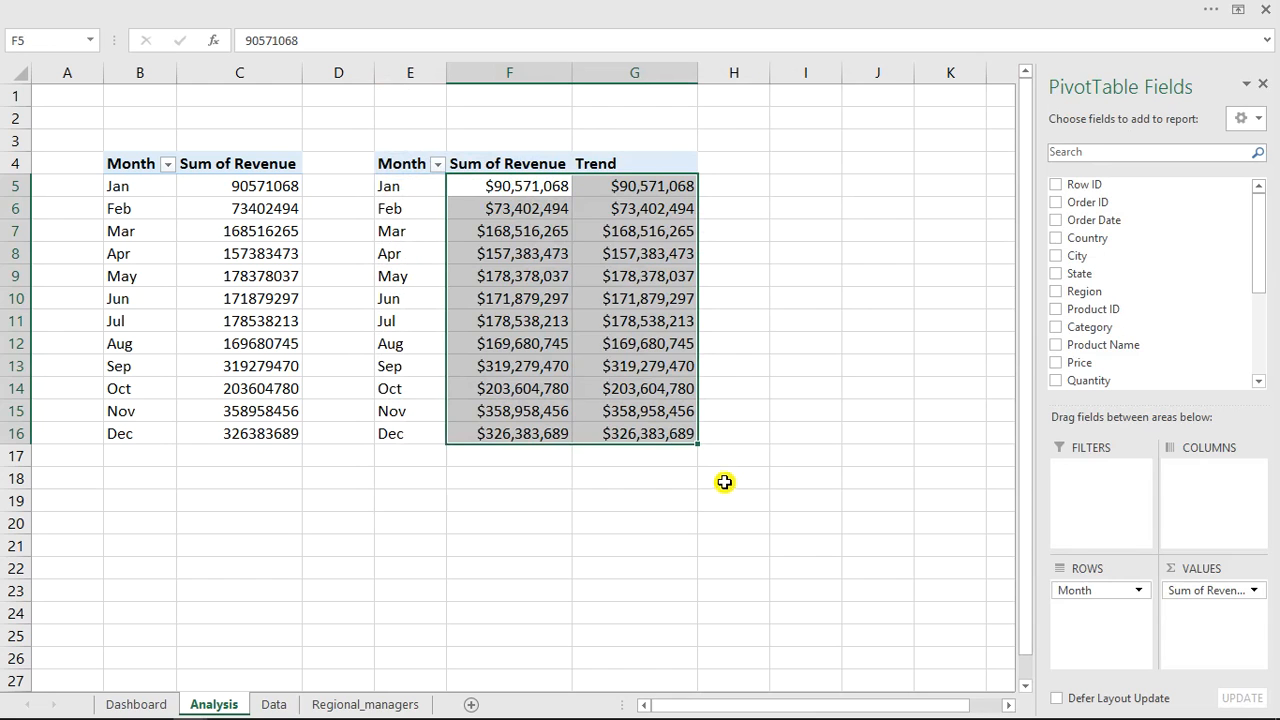
Insert a line PivotChart from the month revenue table in E4:G16.
click(566, 287)
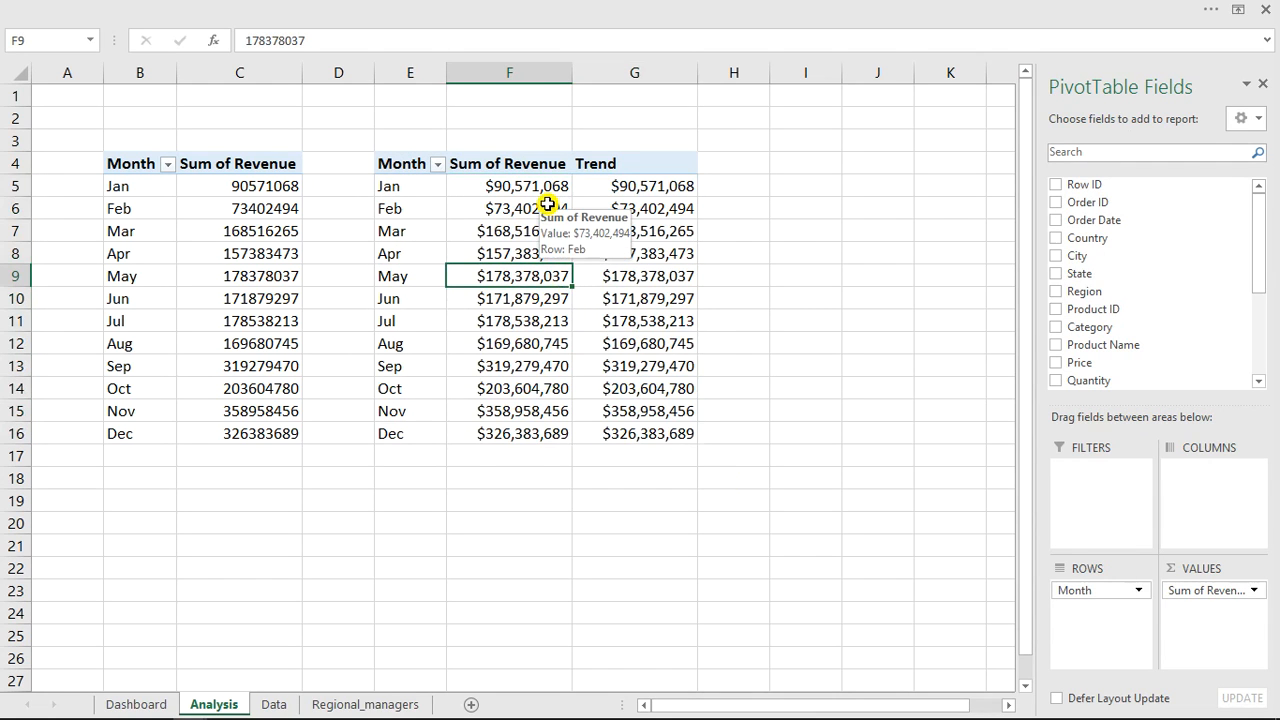
drag(405, 167, 667, 430)
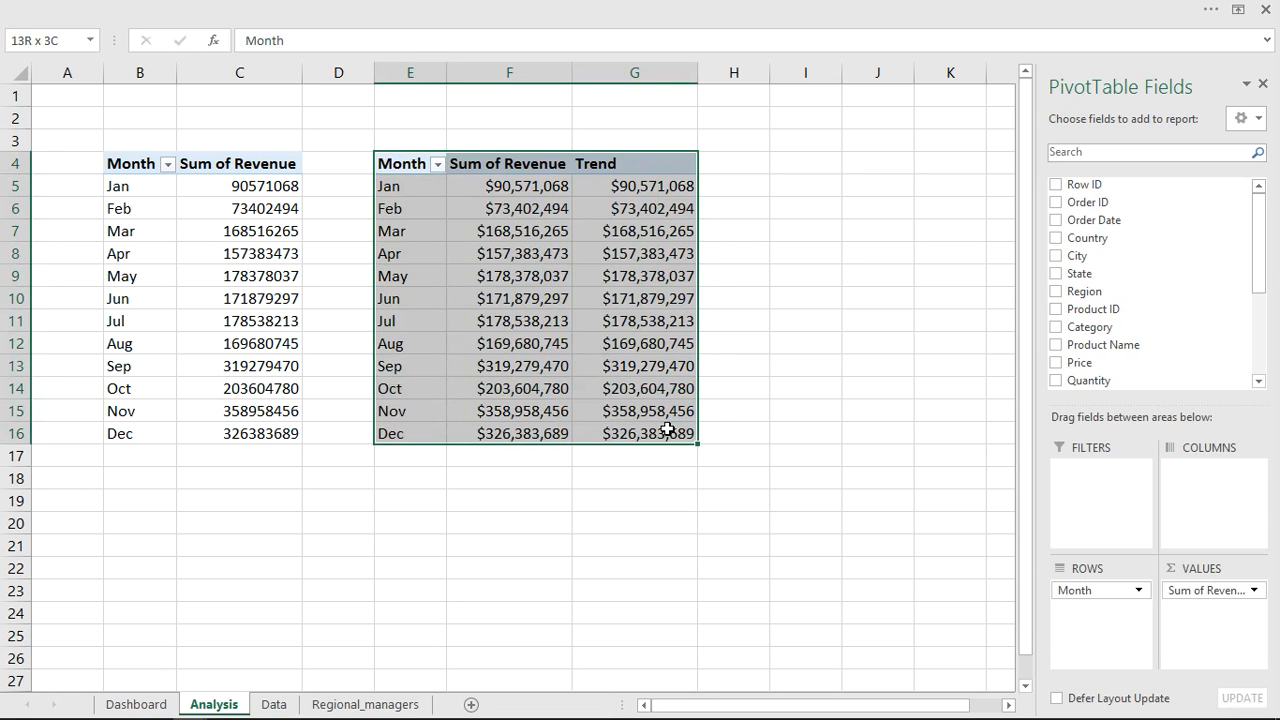
click(541, 12)
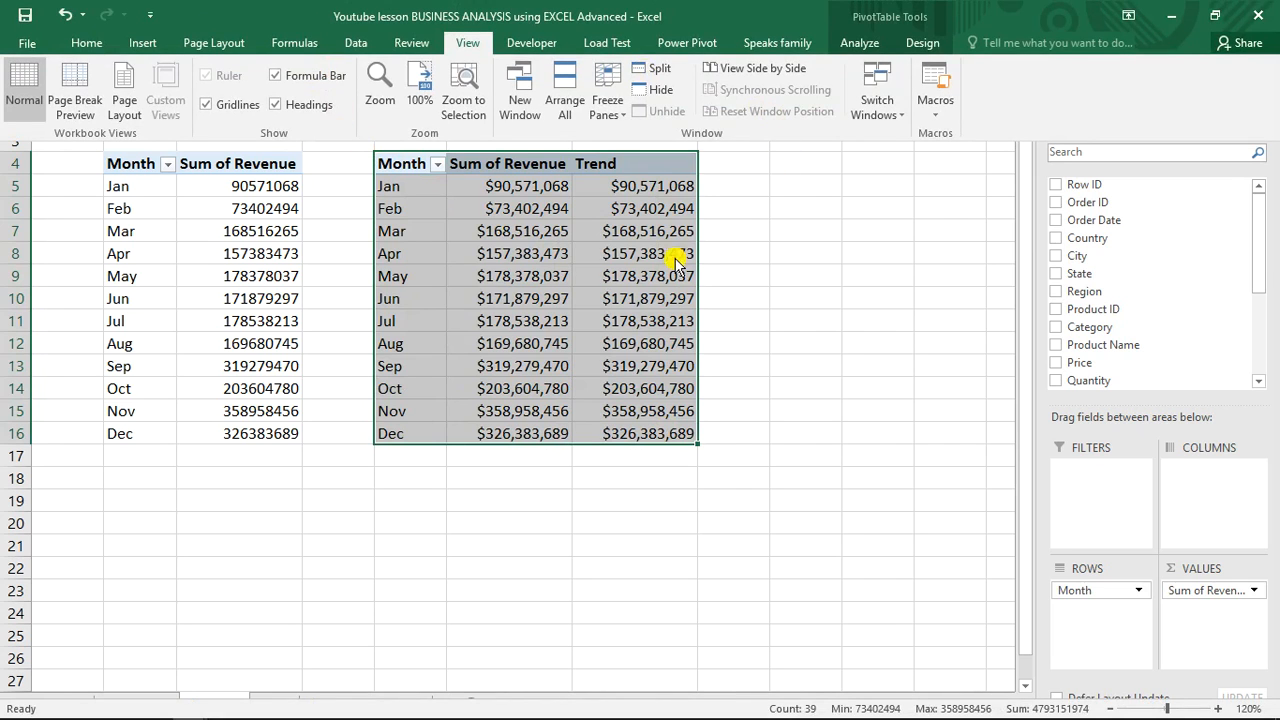
click(138, 42)
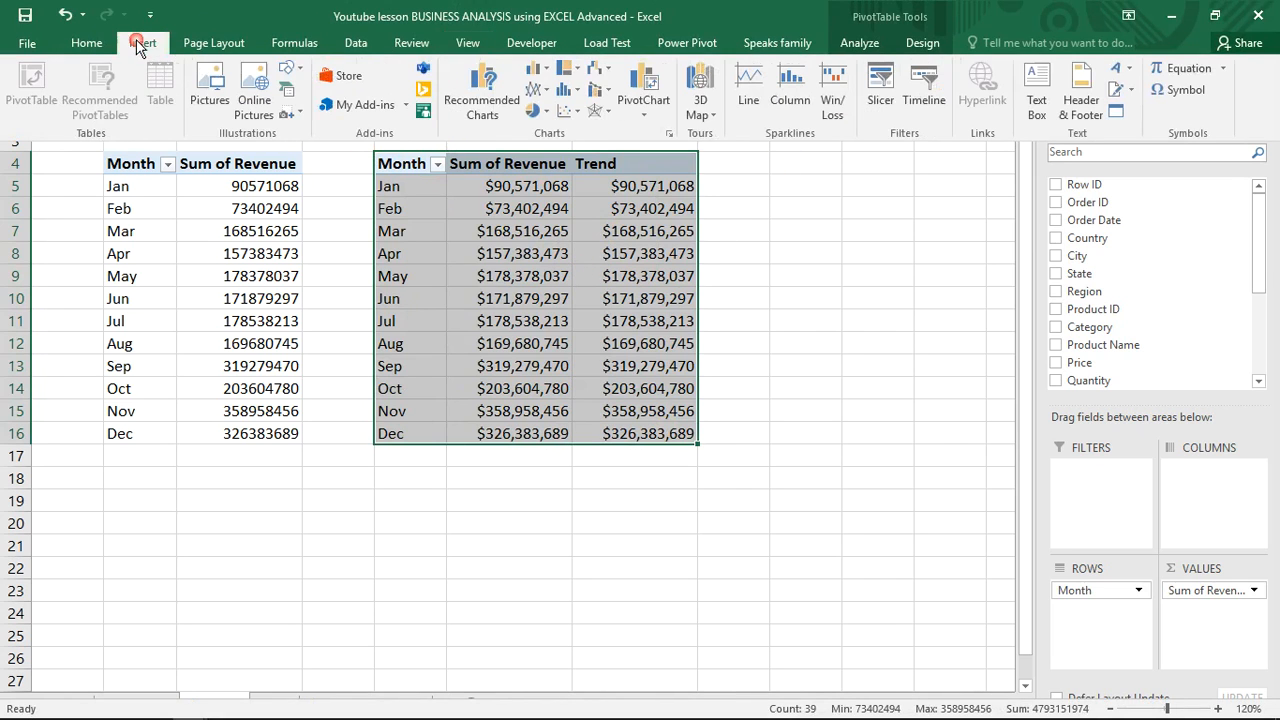
click(544, 80)
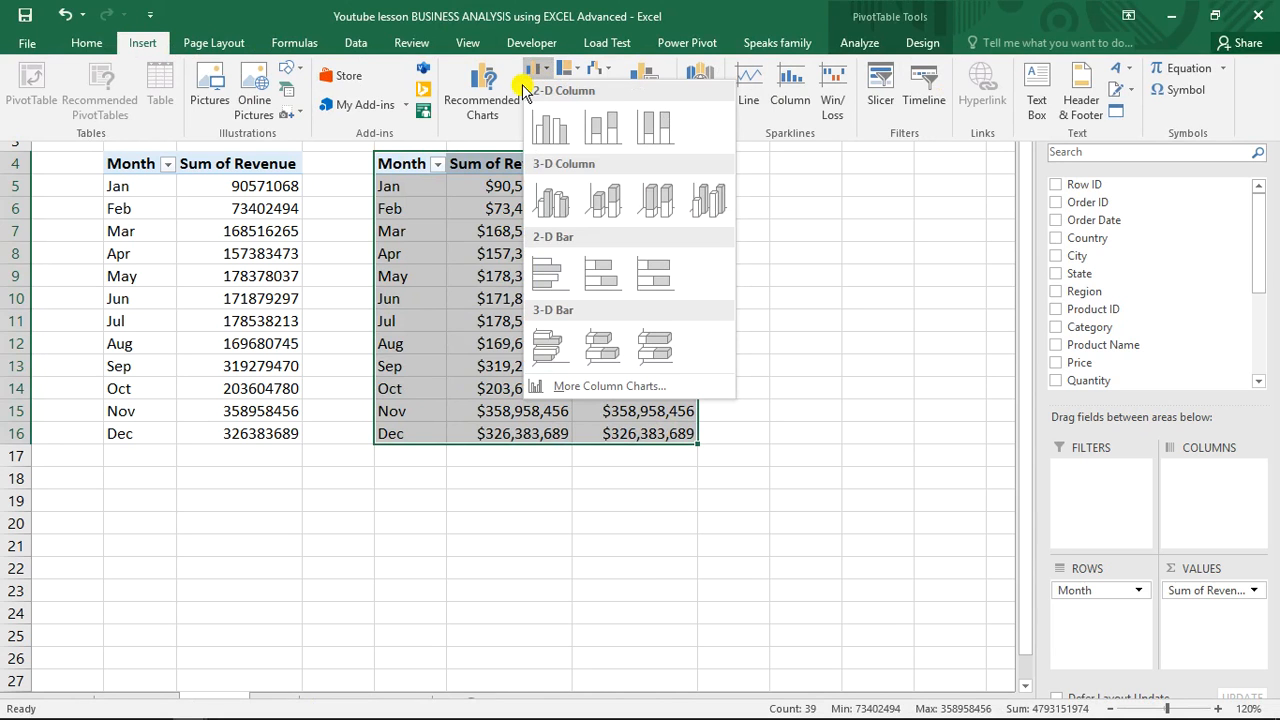
click(500, 108)
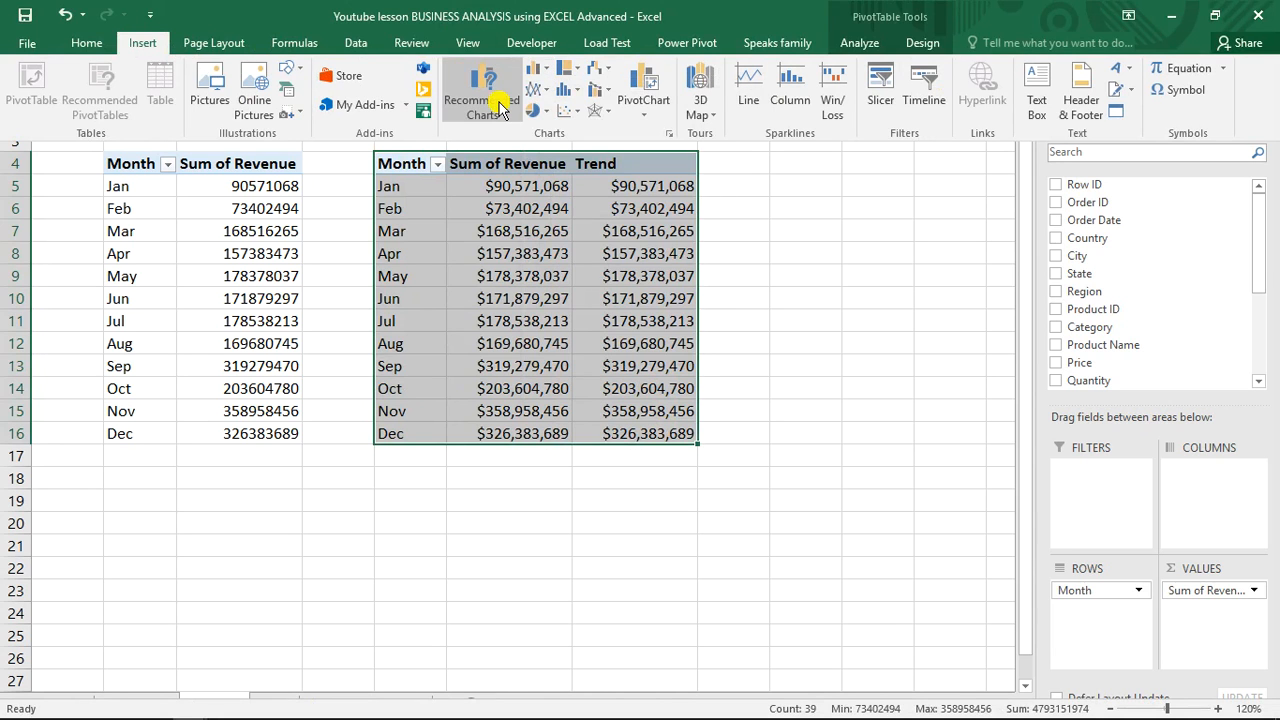
mouse_move(485, 305)
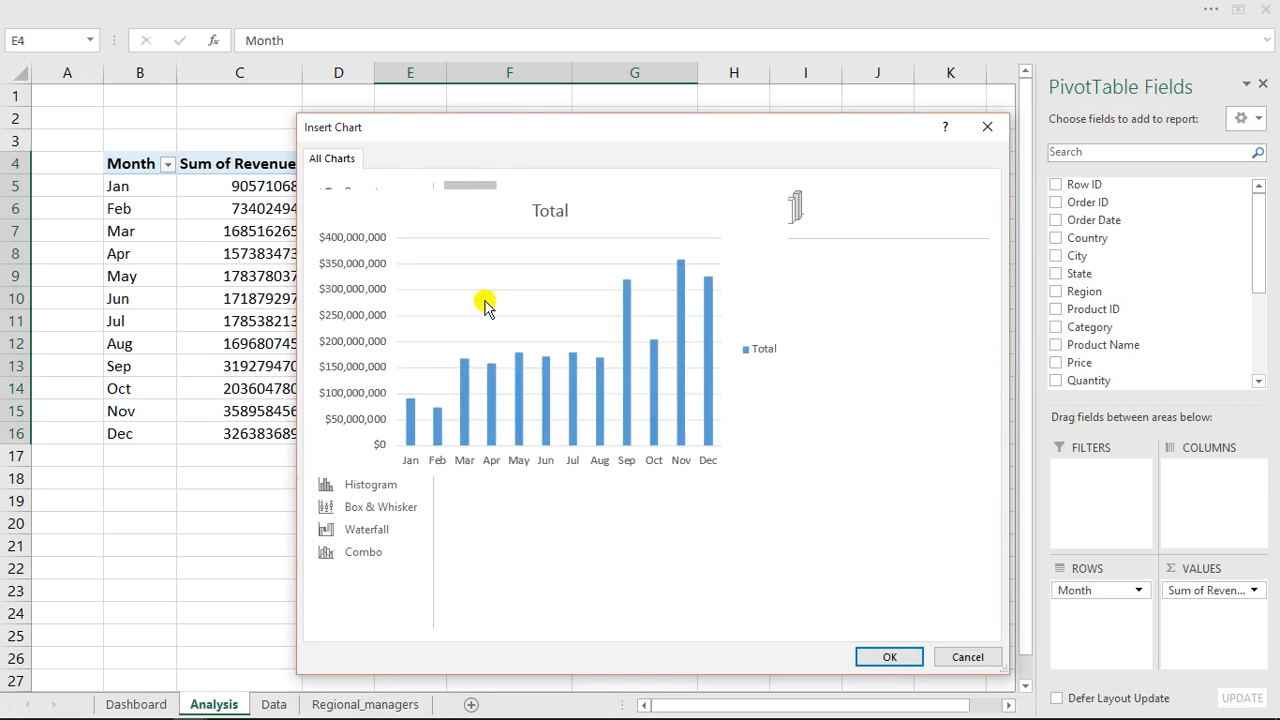
click(358, 262)
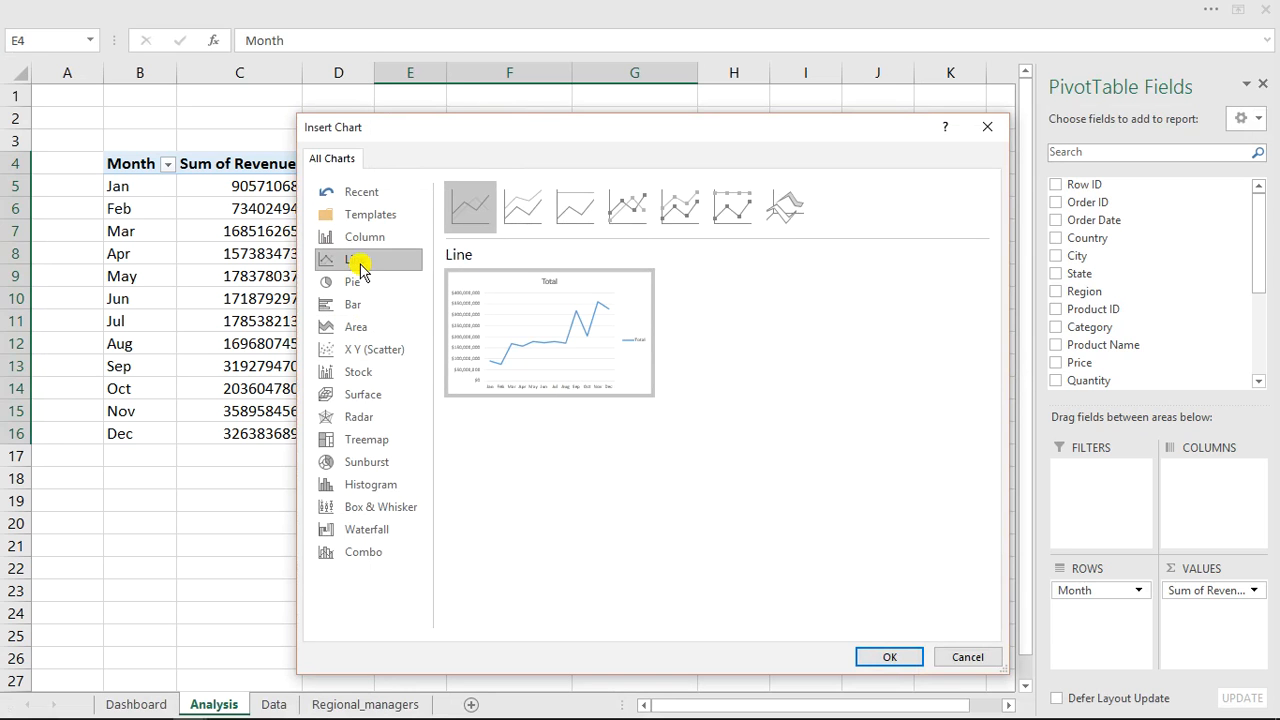
click(891, 660)
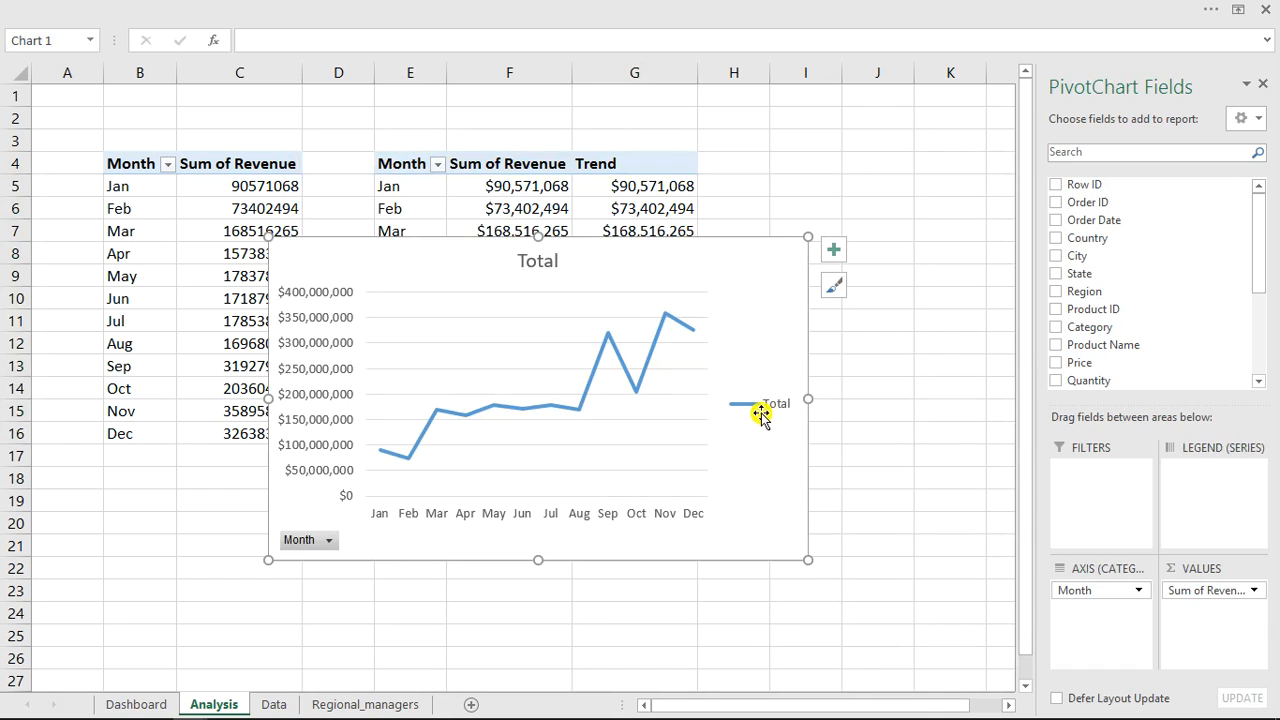
Delete the chart's legend, horizontal axis and vertical axis.
click(762, 412)
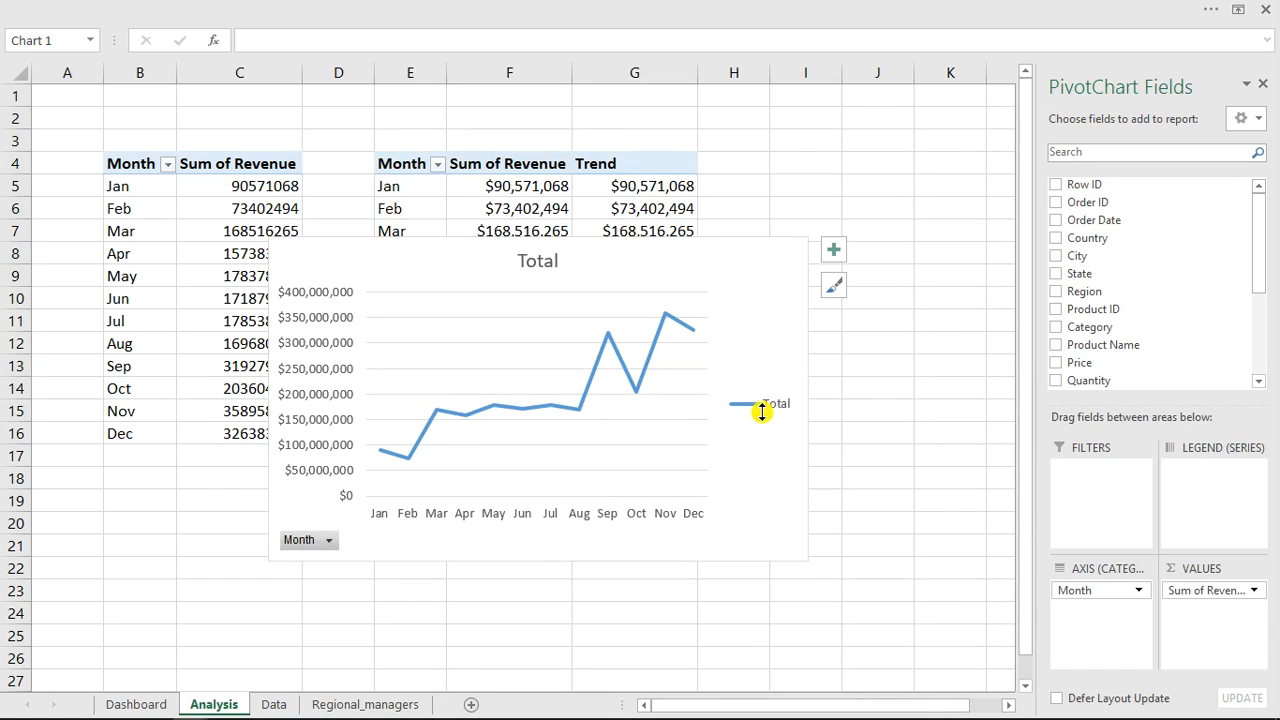
key(Delete)
click(668, 522)
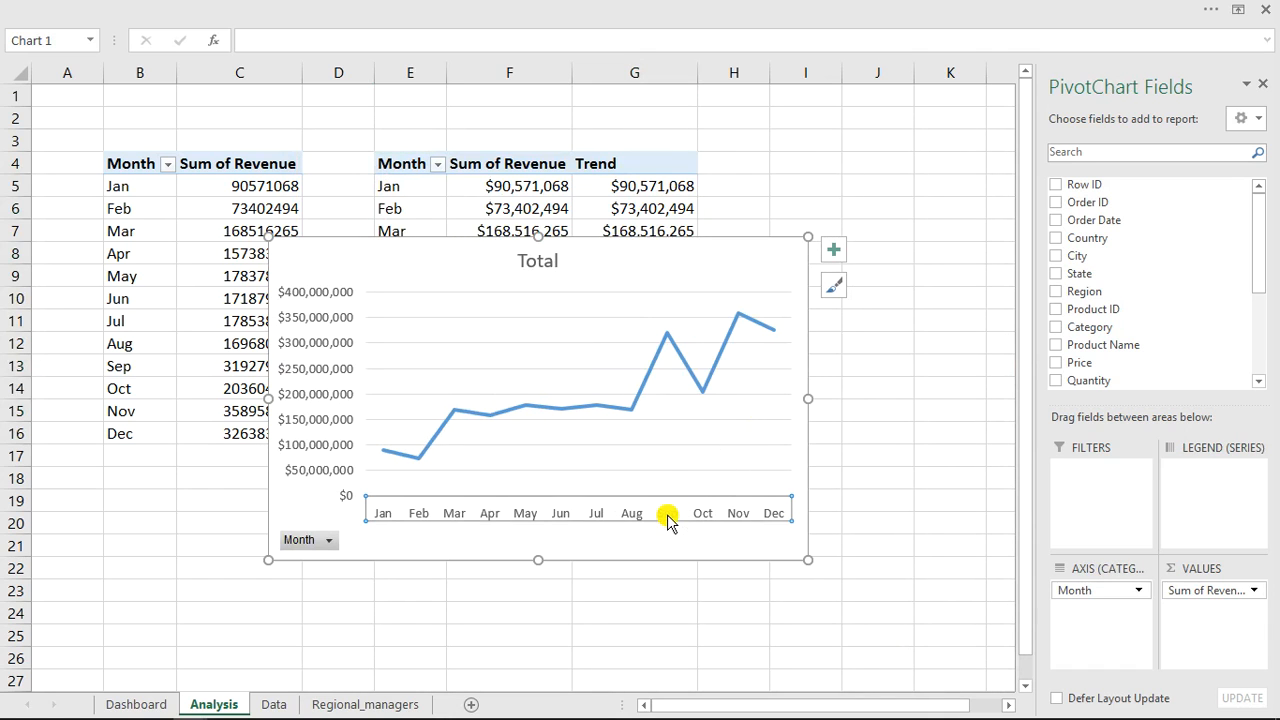
key(Delete)
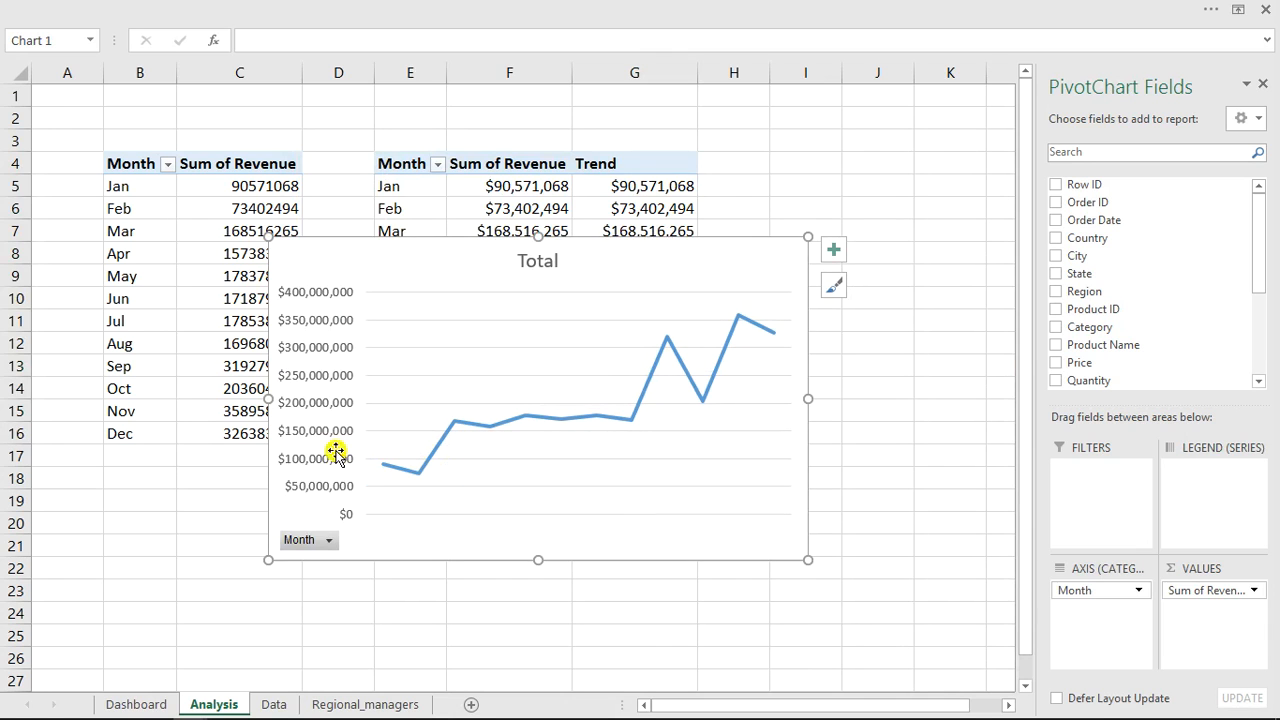
click(313, 432)
key(Delete)
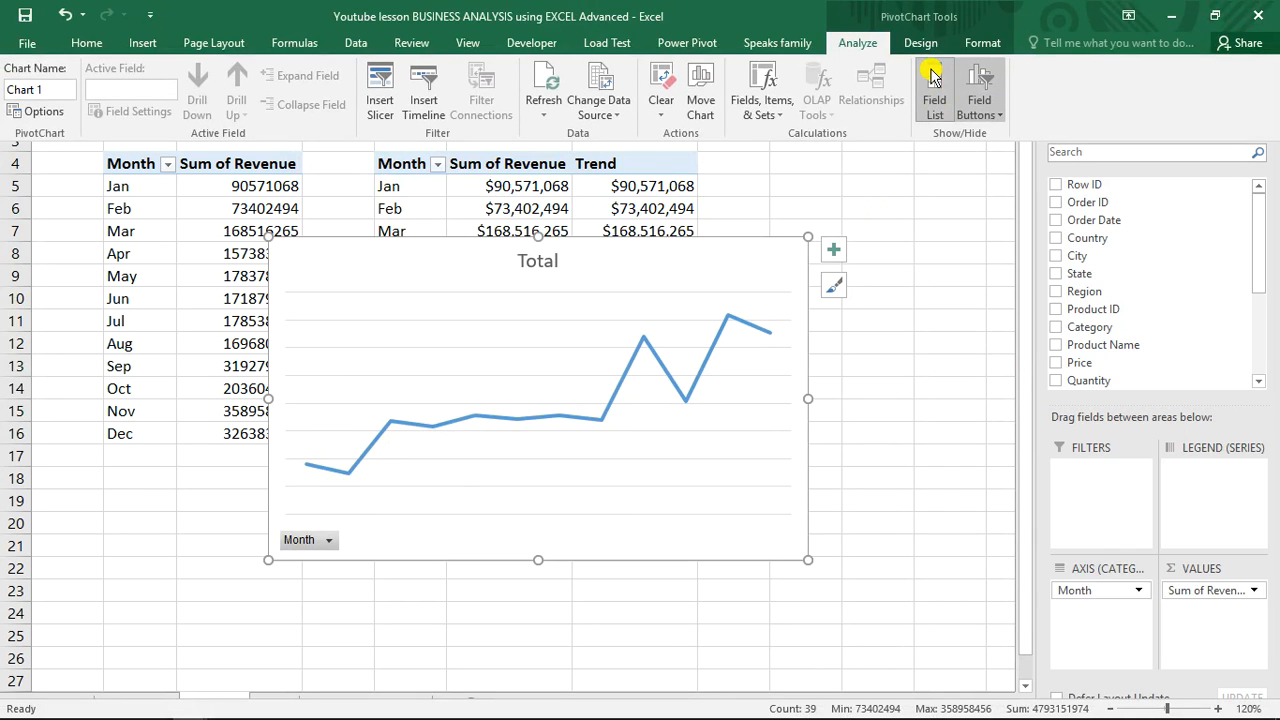
Hide all field buttons on the PivotChart and delete the chart title.
click(995, 116)
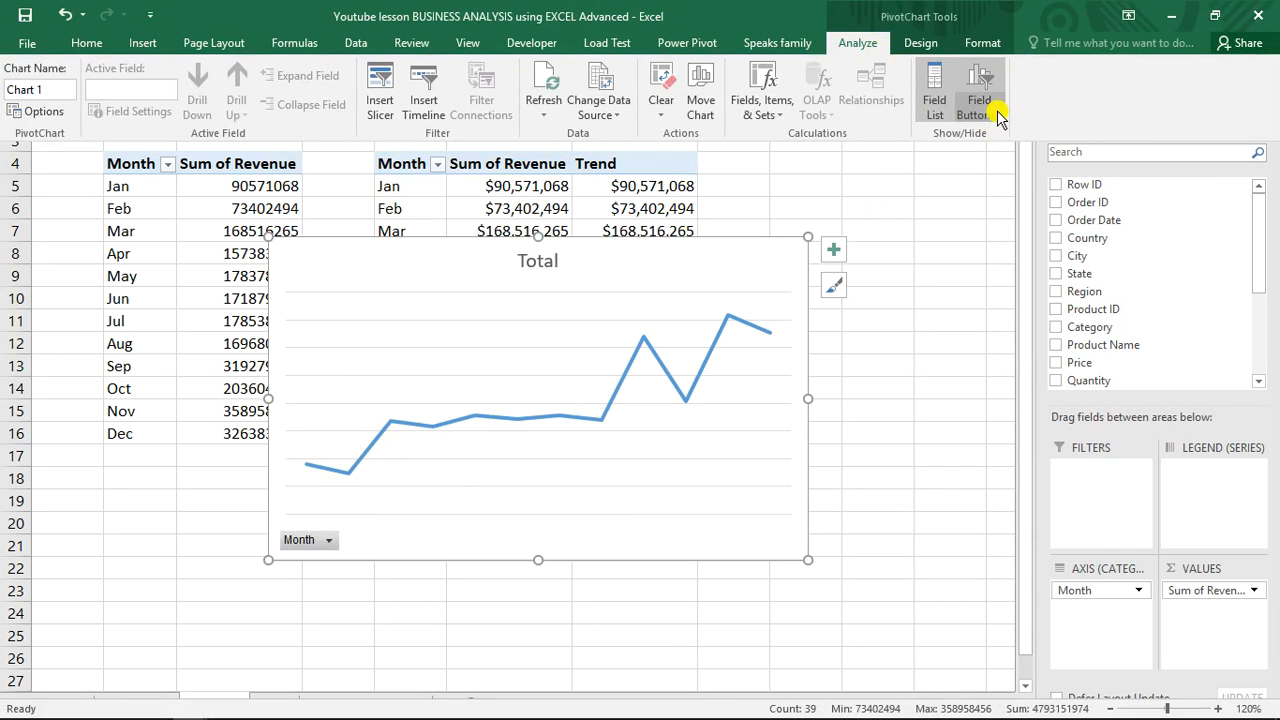
click(1004, 251)
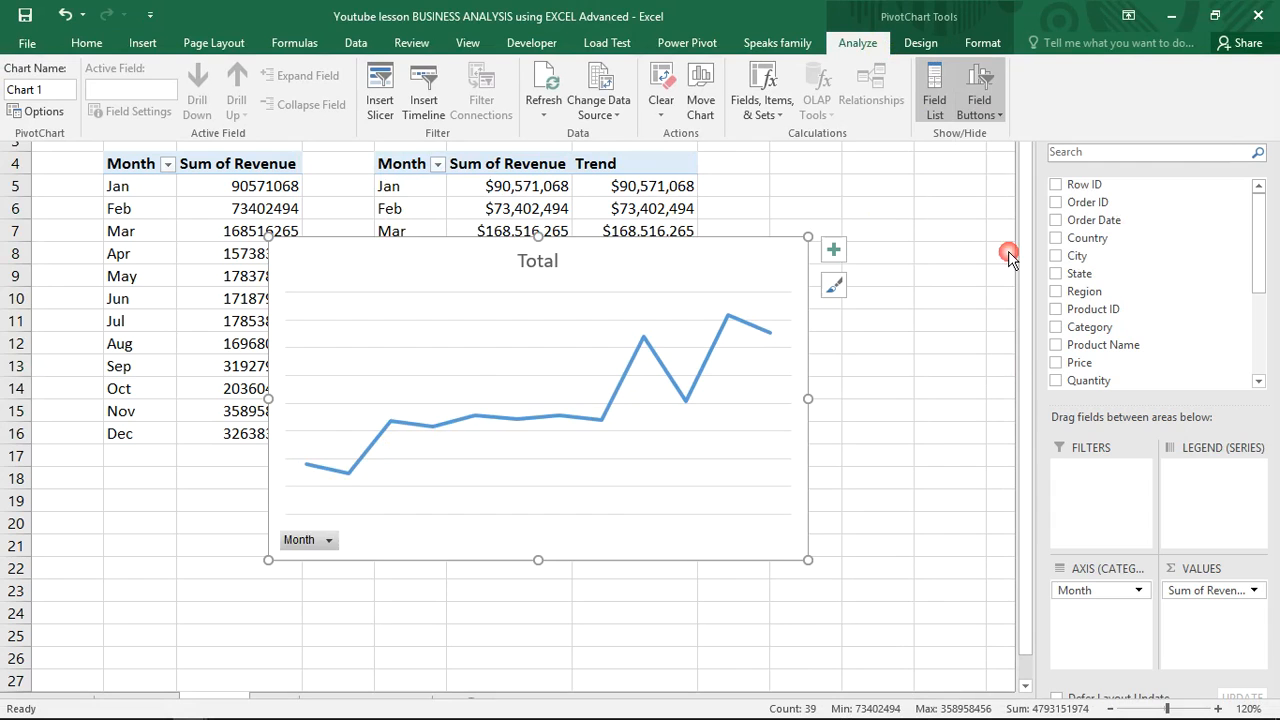
key(ctrl+shift+F1)
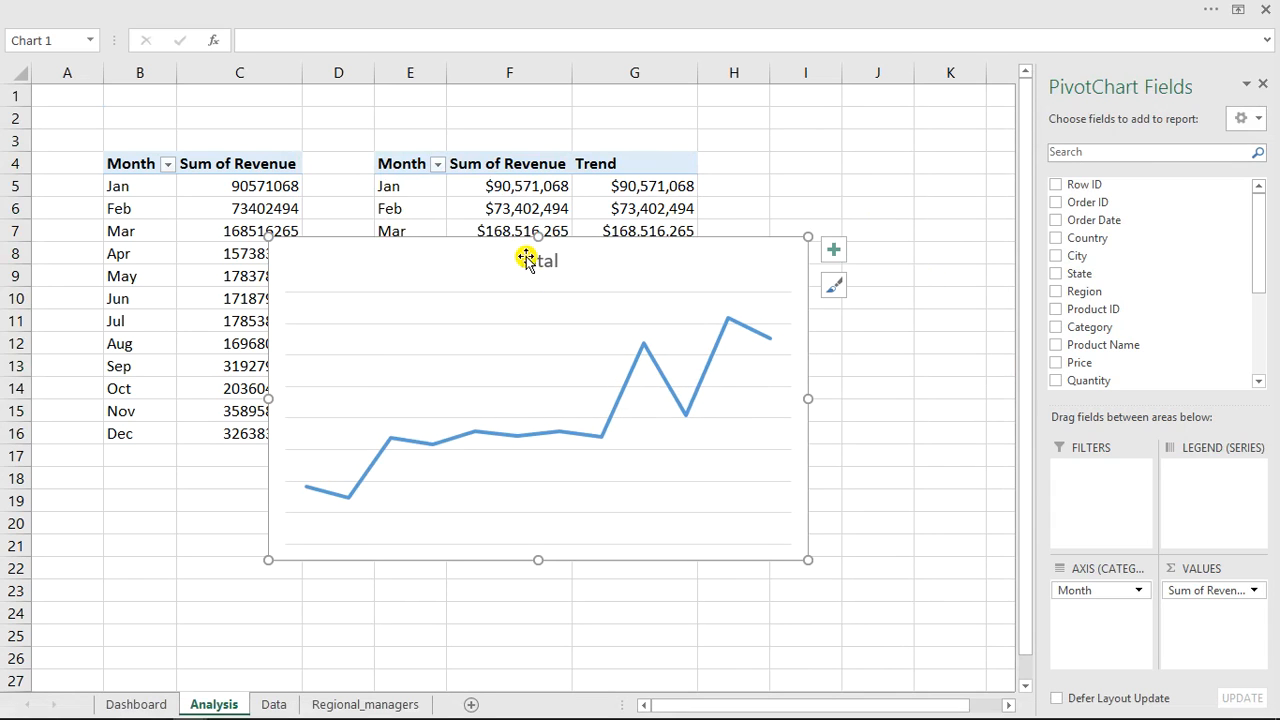
click(526, 258)
key(Delete)
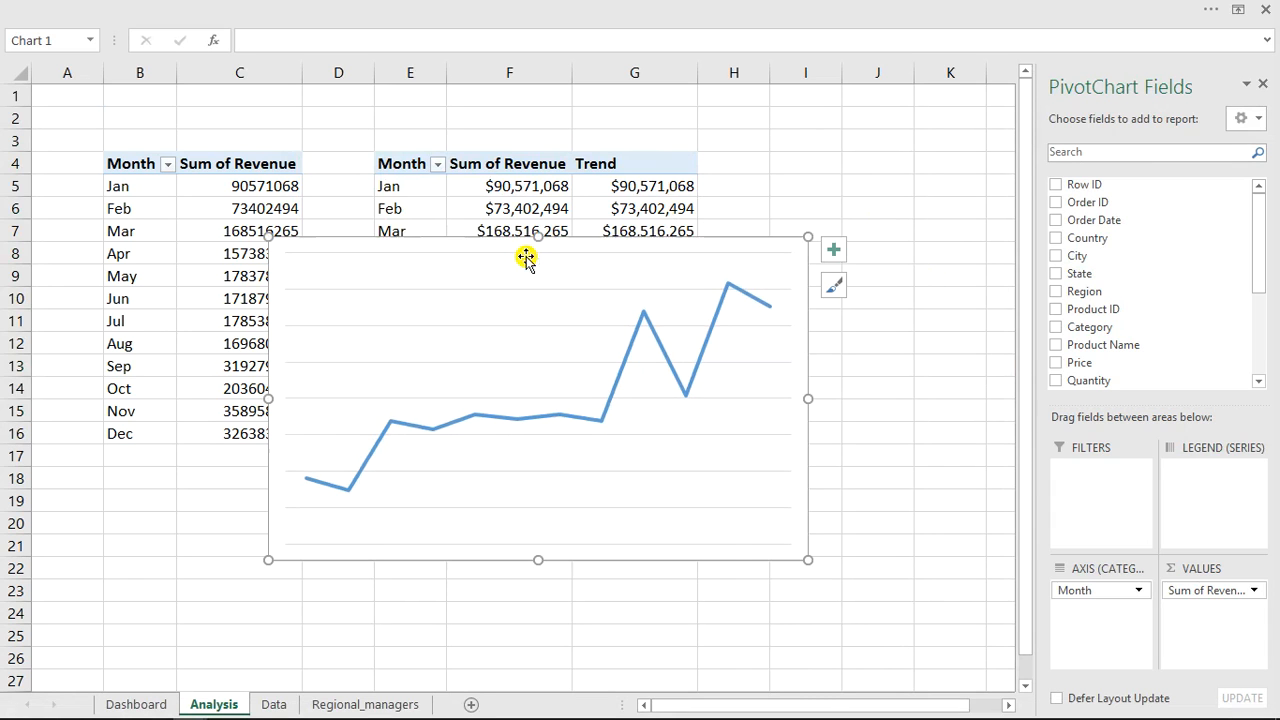
double_click(614, 385)
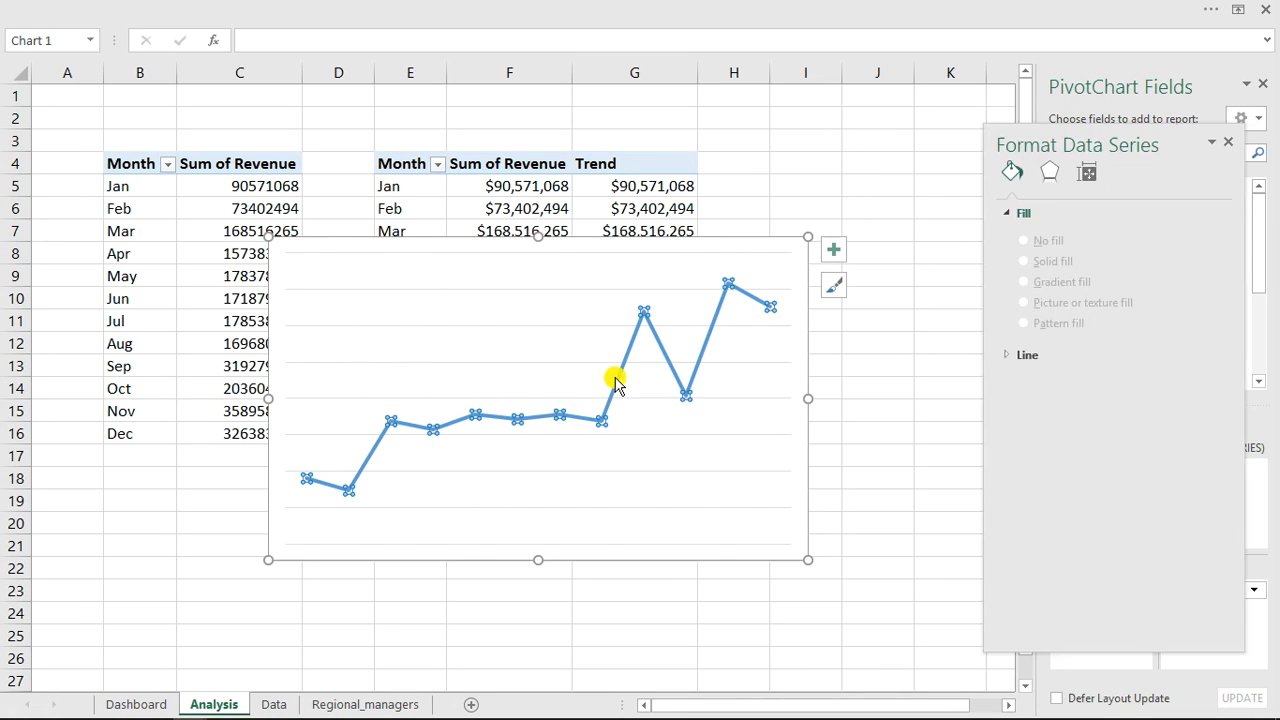
click(614, 385)
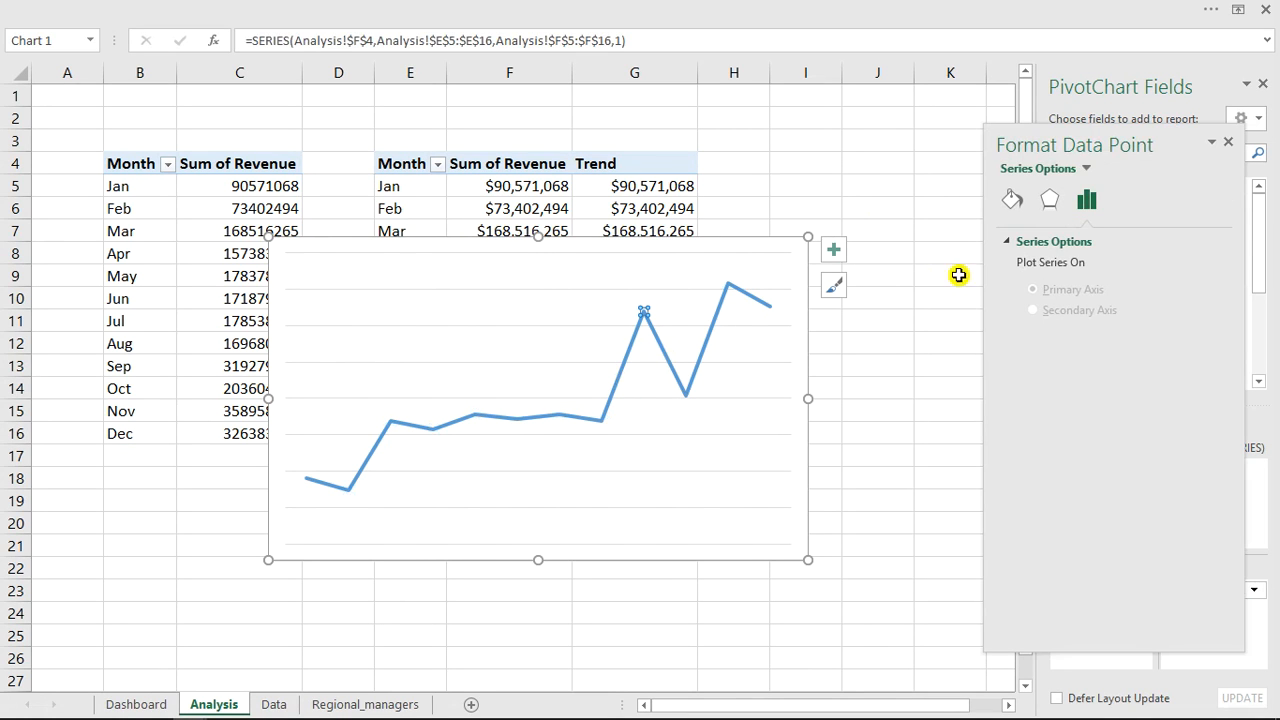
click(1227, 146)
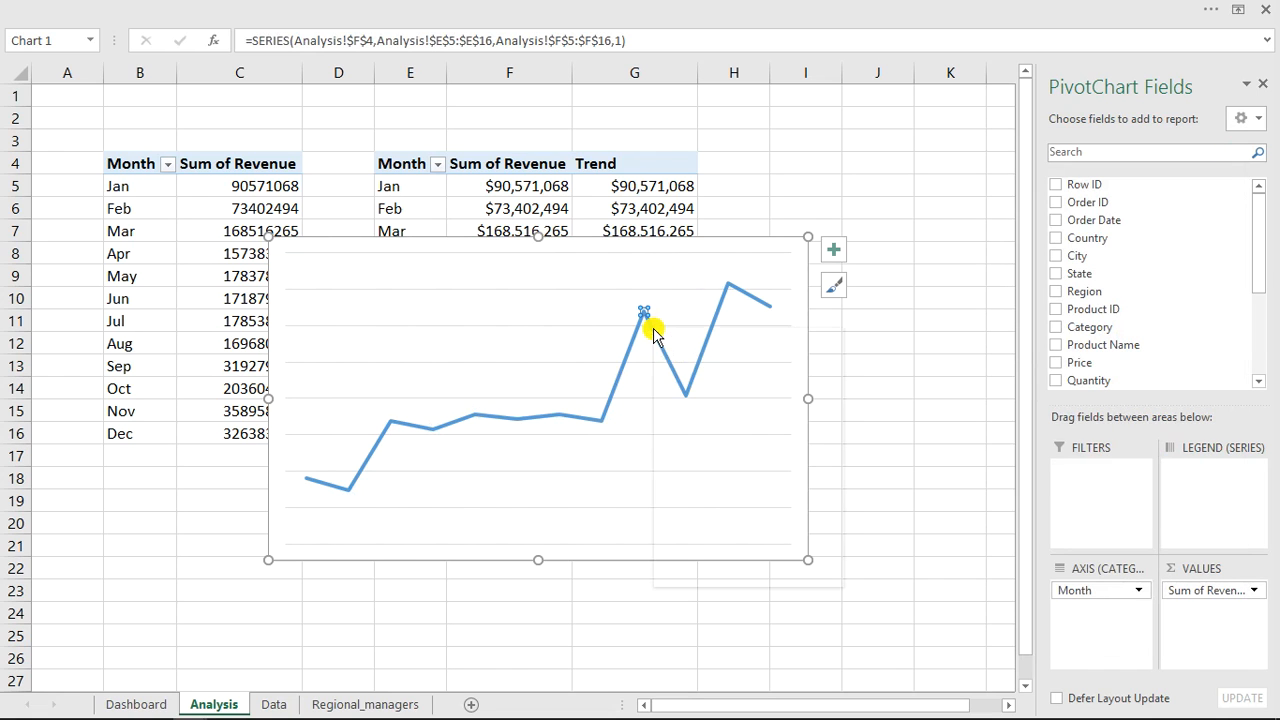
right_click(651, 329)
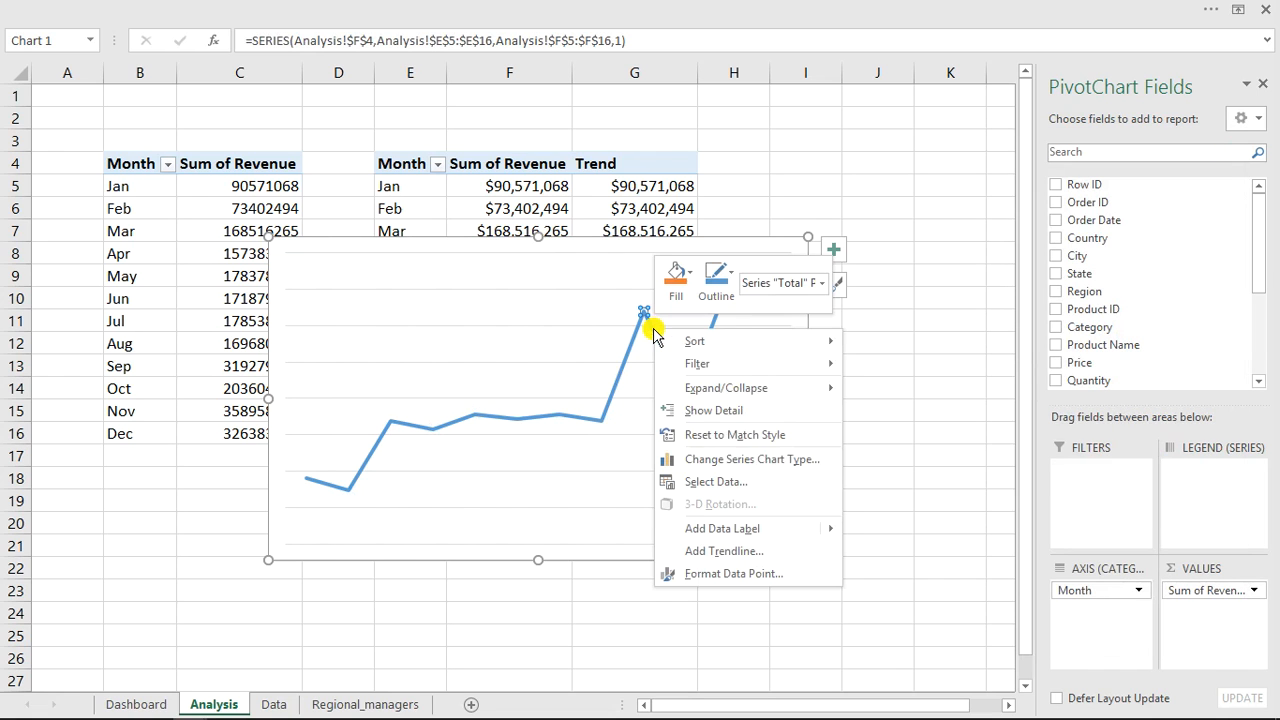
click(709, 460)
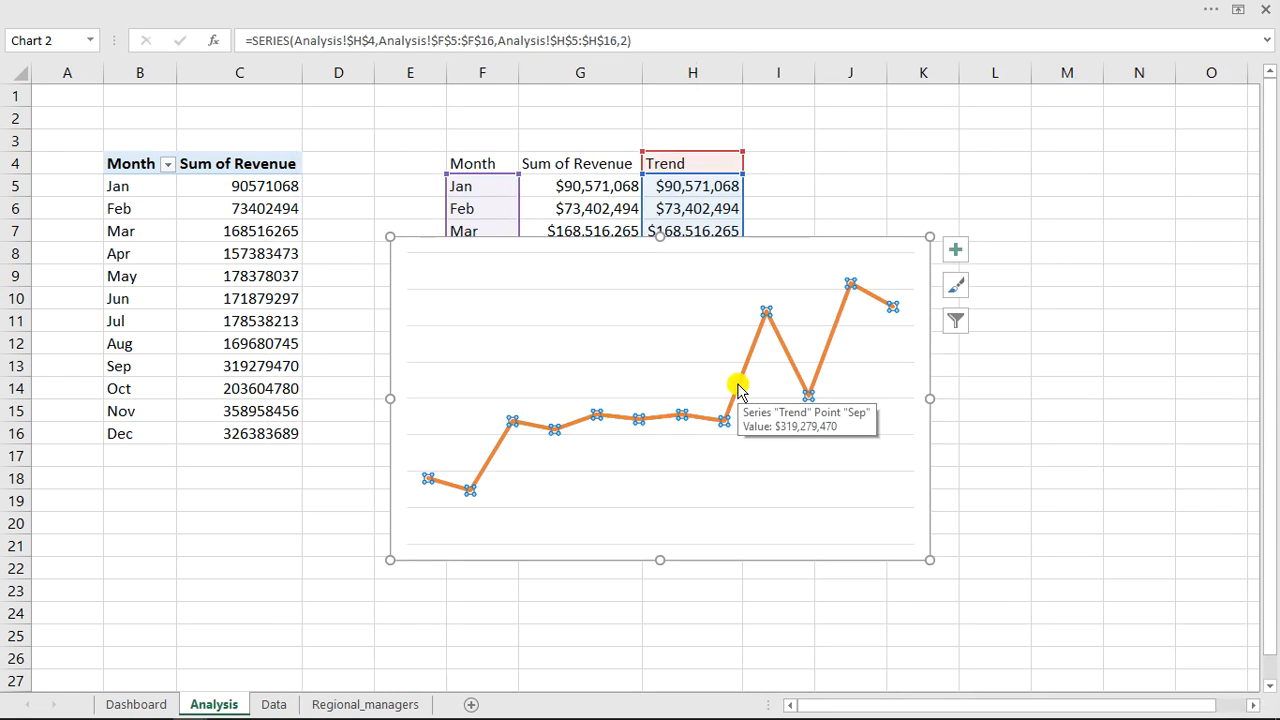
Change the Trend series chart type to Stacked Area in the combo chart.
right_click(738, 390)
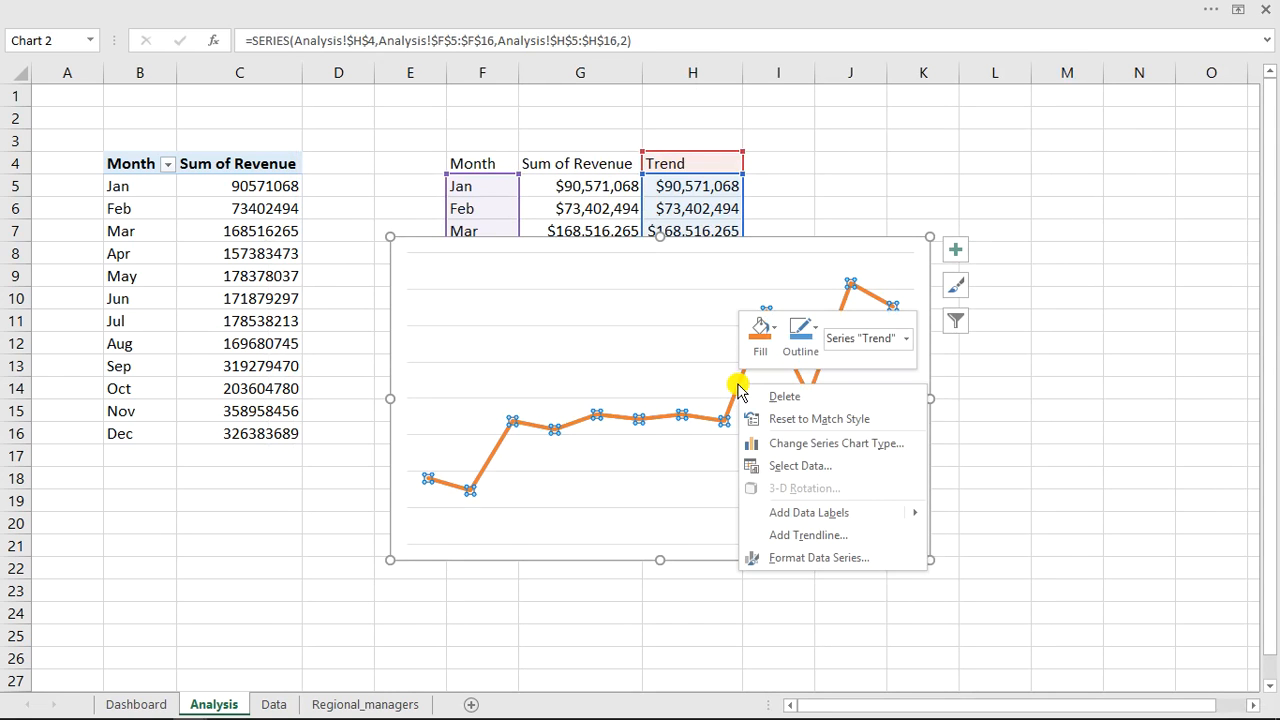
click(818, 450)
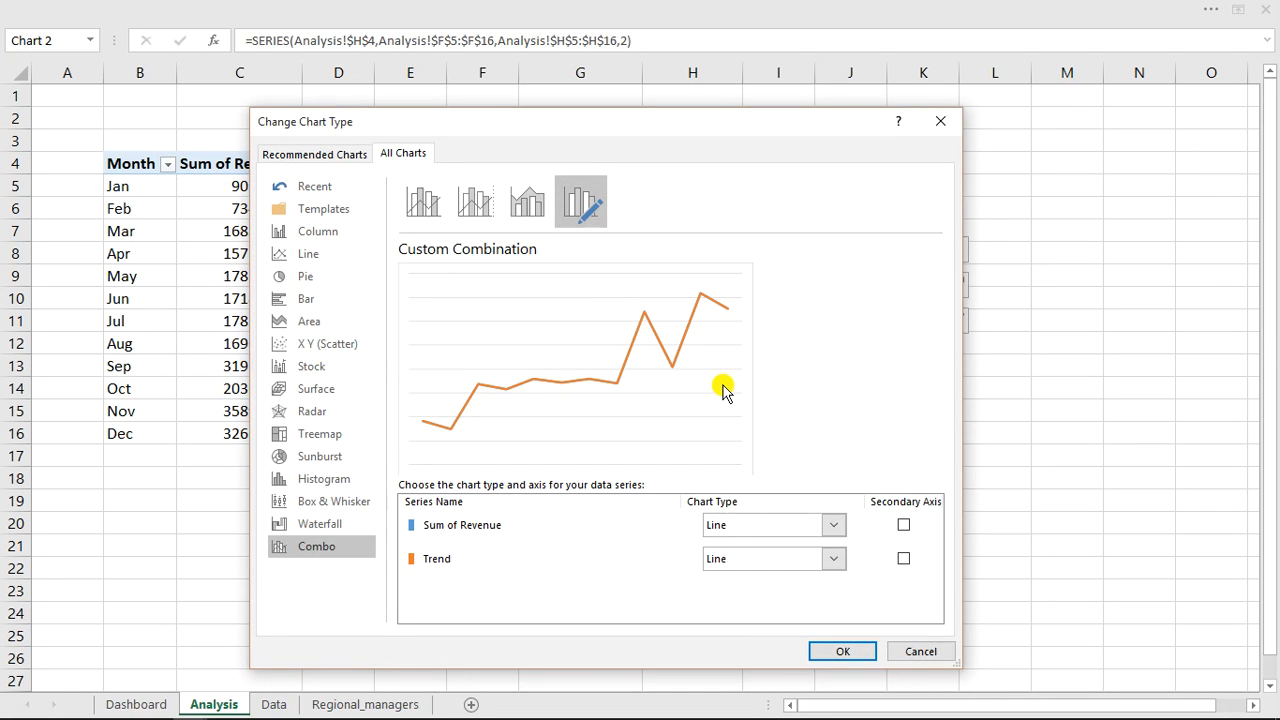
click(832, 559)
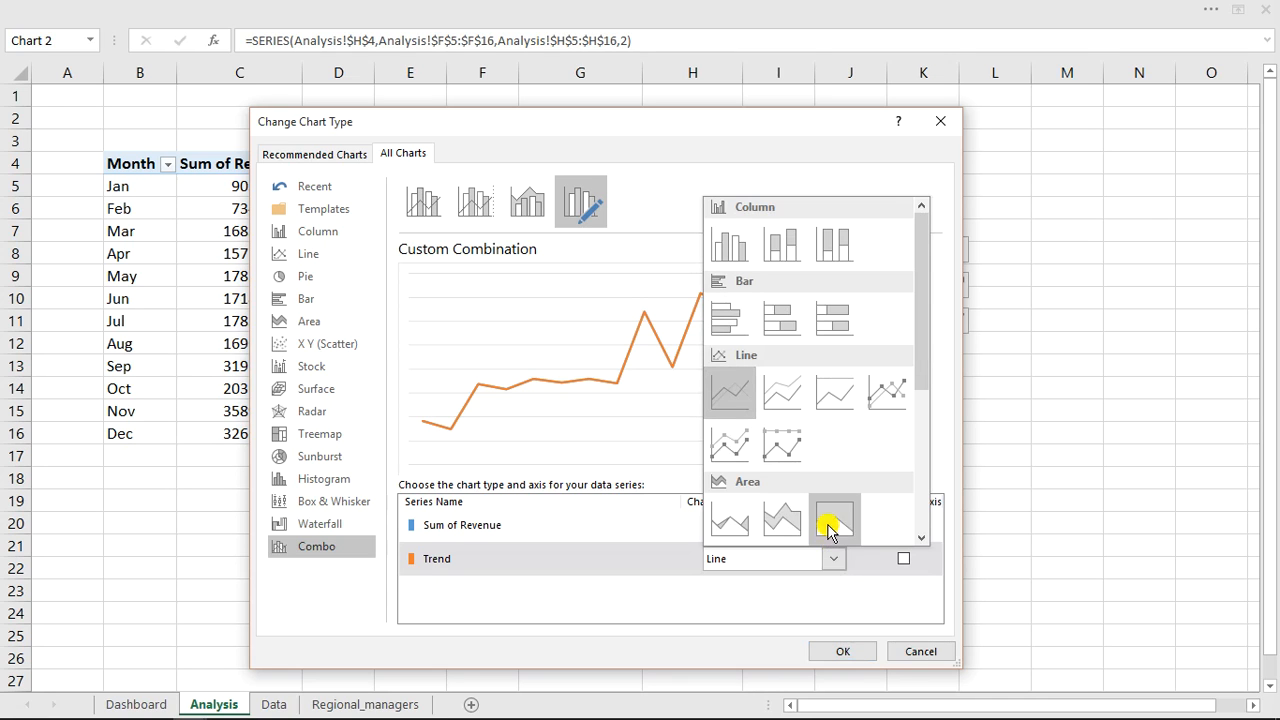
click(795, 521)
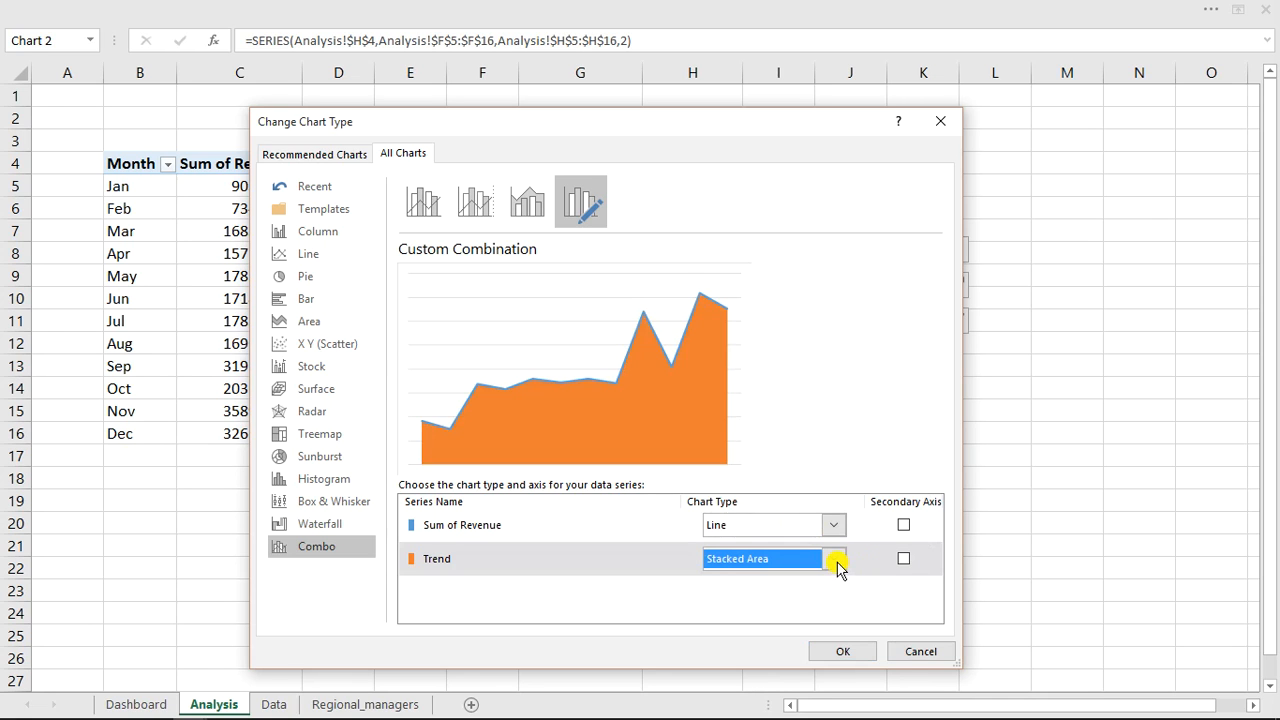
click(845, 653)
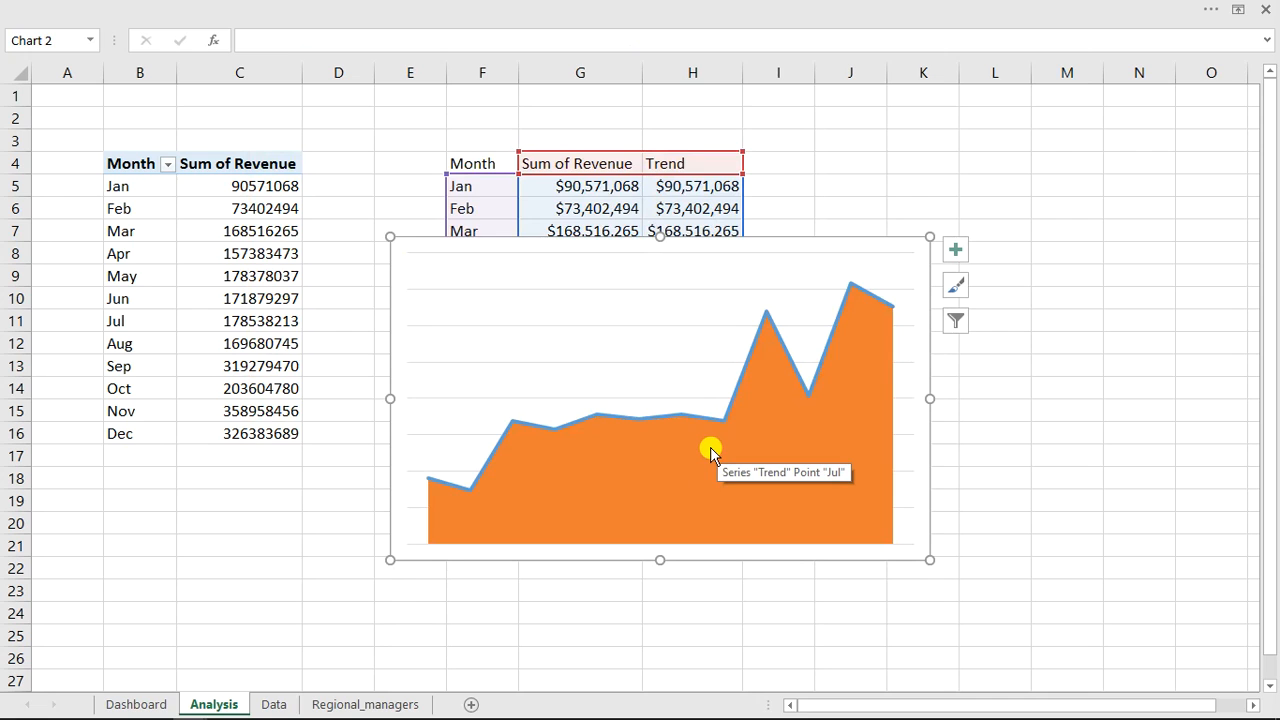
Fill the Trend area series with a light blue theme colour.
click(710, 449)
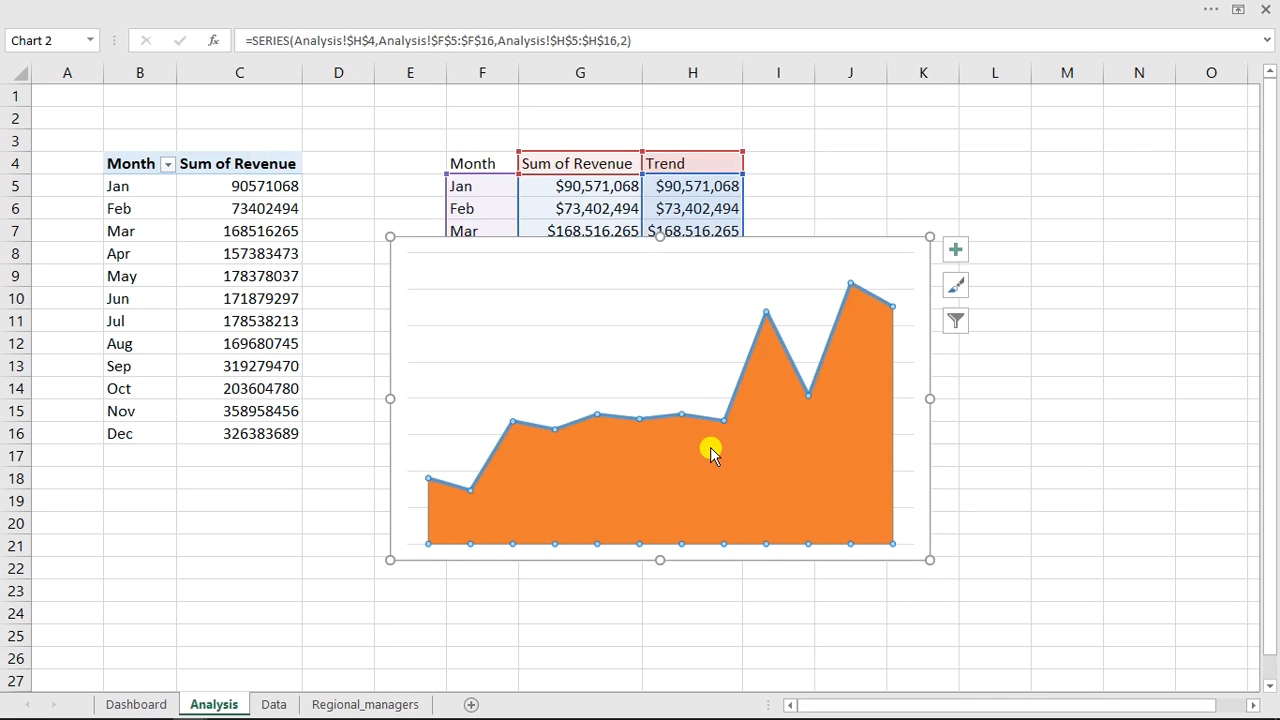
right_click(710, 449)
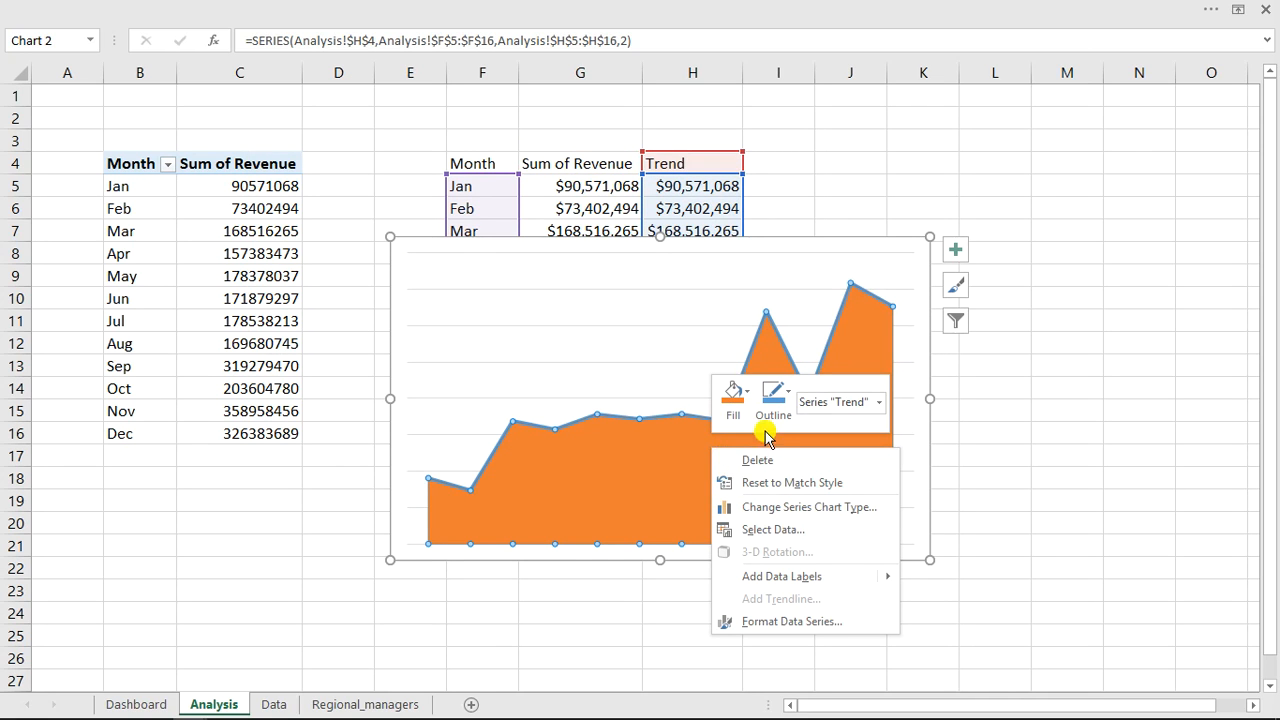
click(782, 620)
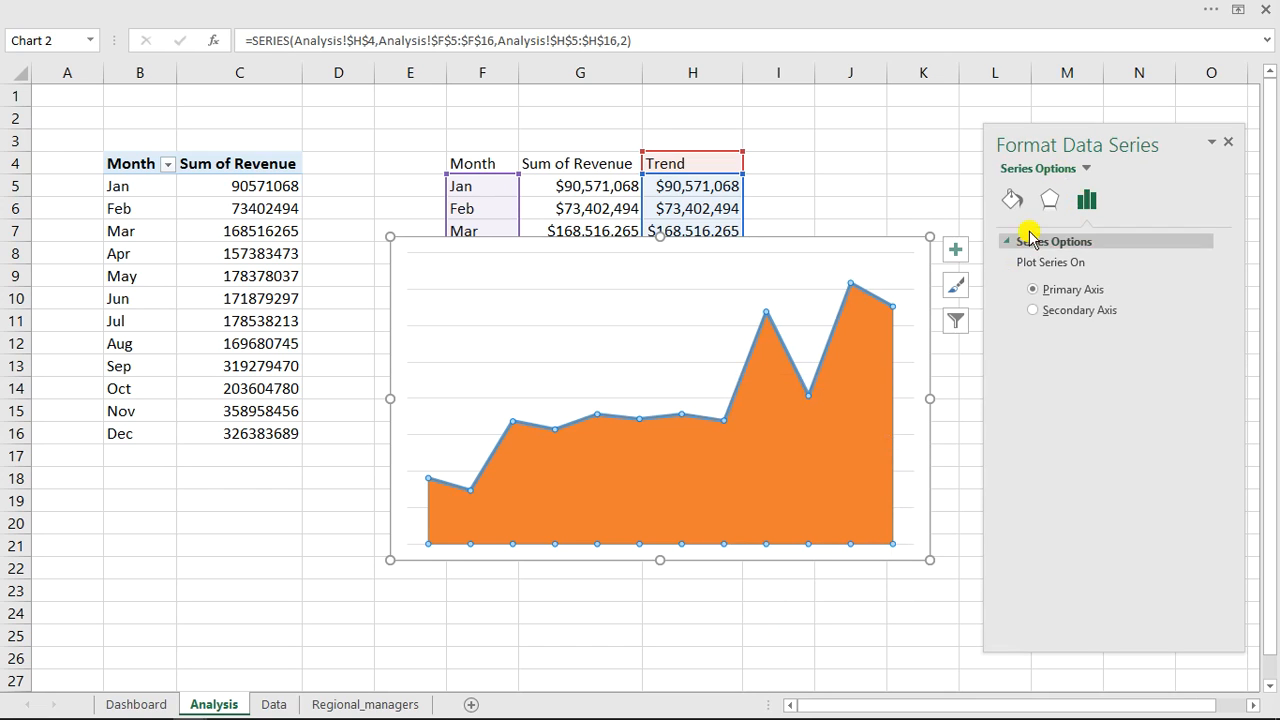
click(1012, 204)
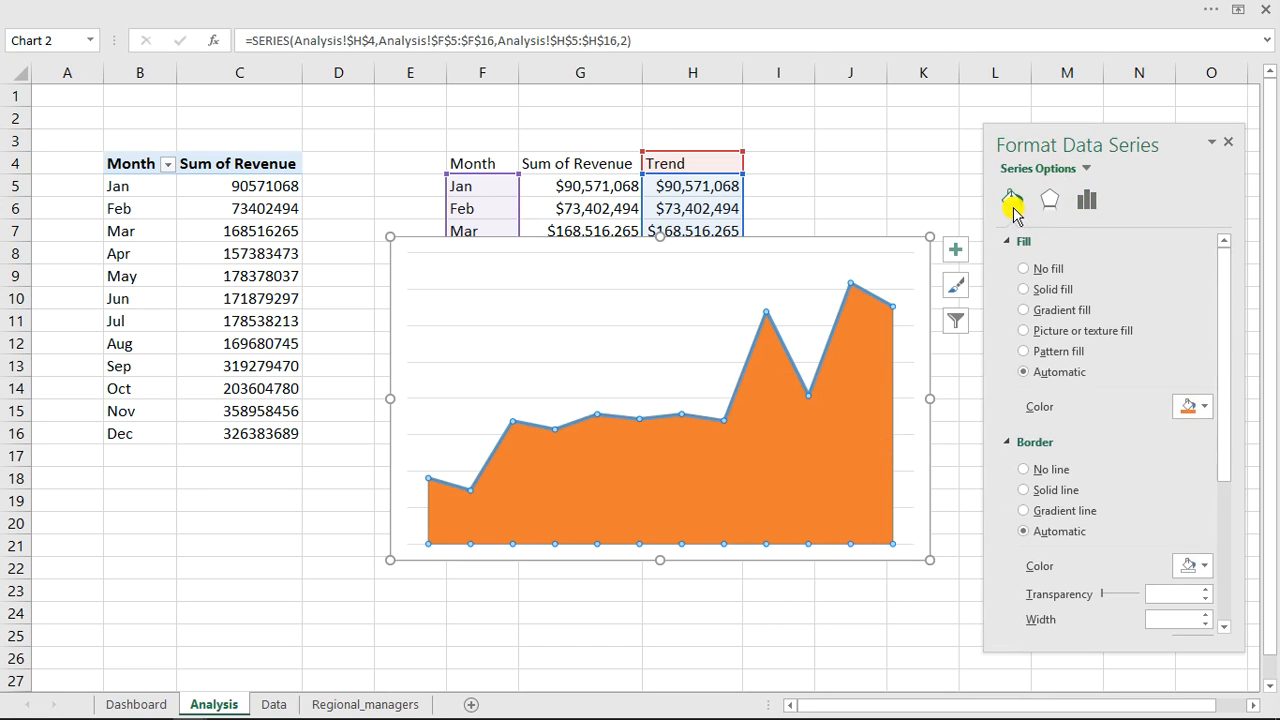
click(1196, 406)
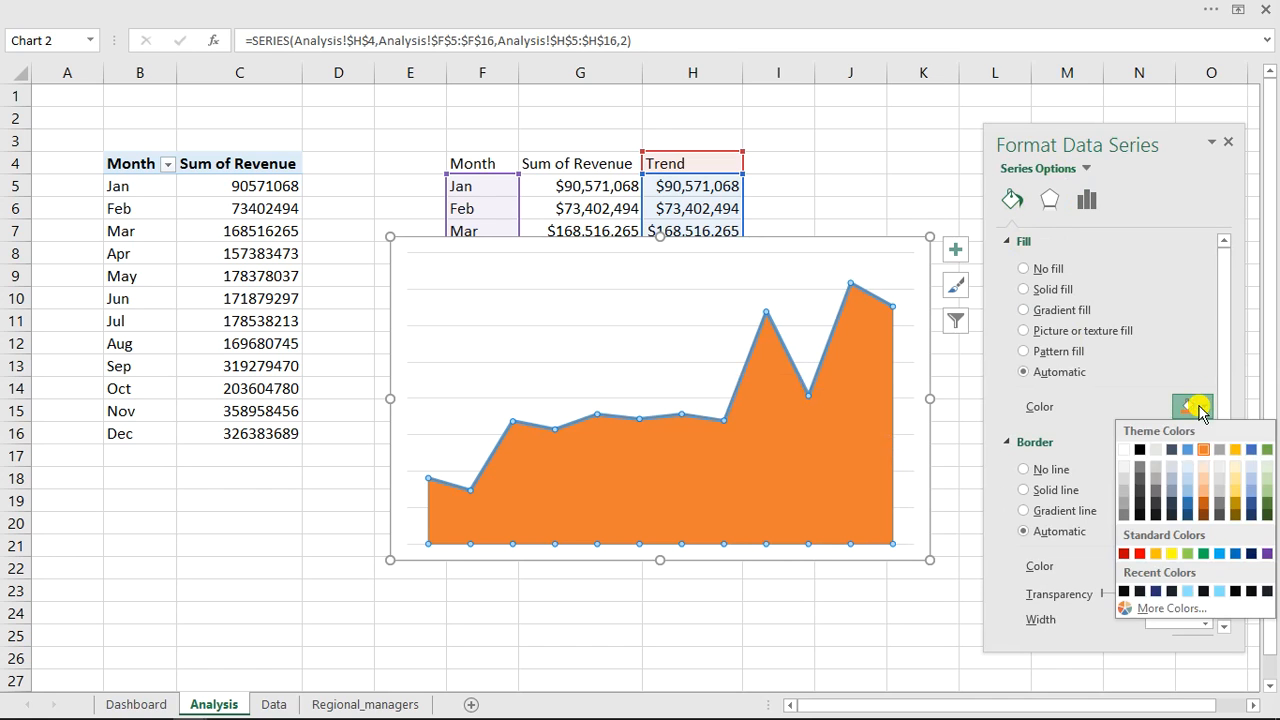
click(1187, 490)
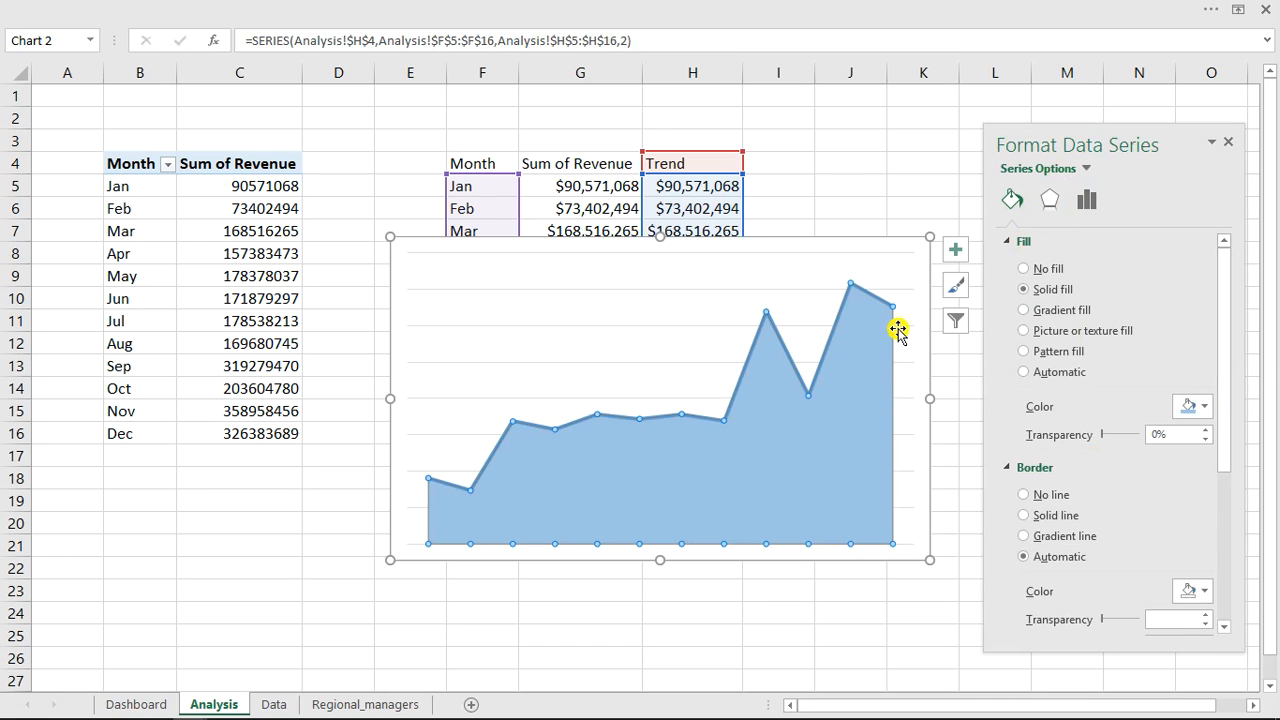
Shrink the chart and move it below the month revenue table, around F18:H24.
drag(926, 234, 668, 381)
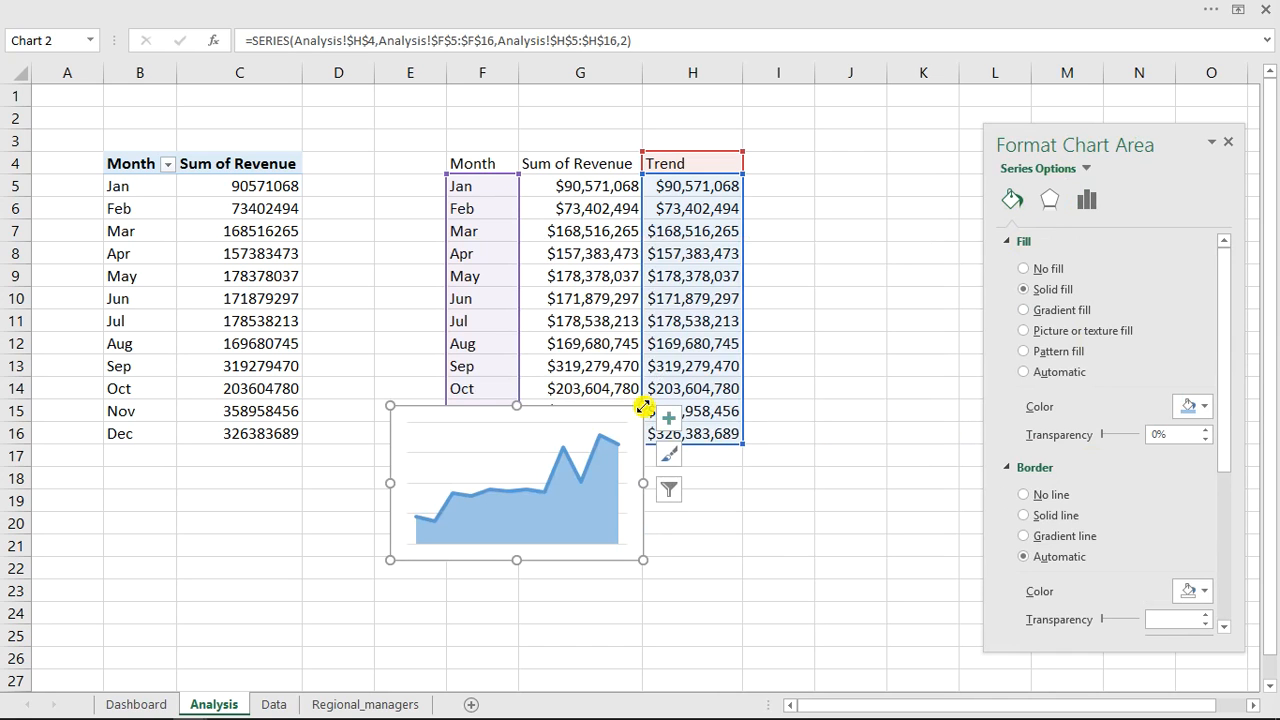
click(502, 420)
drag(514, 405, 525, 479)
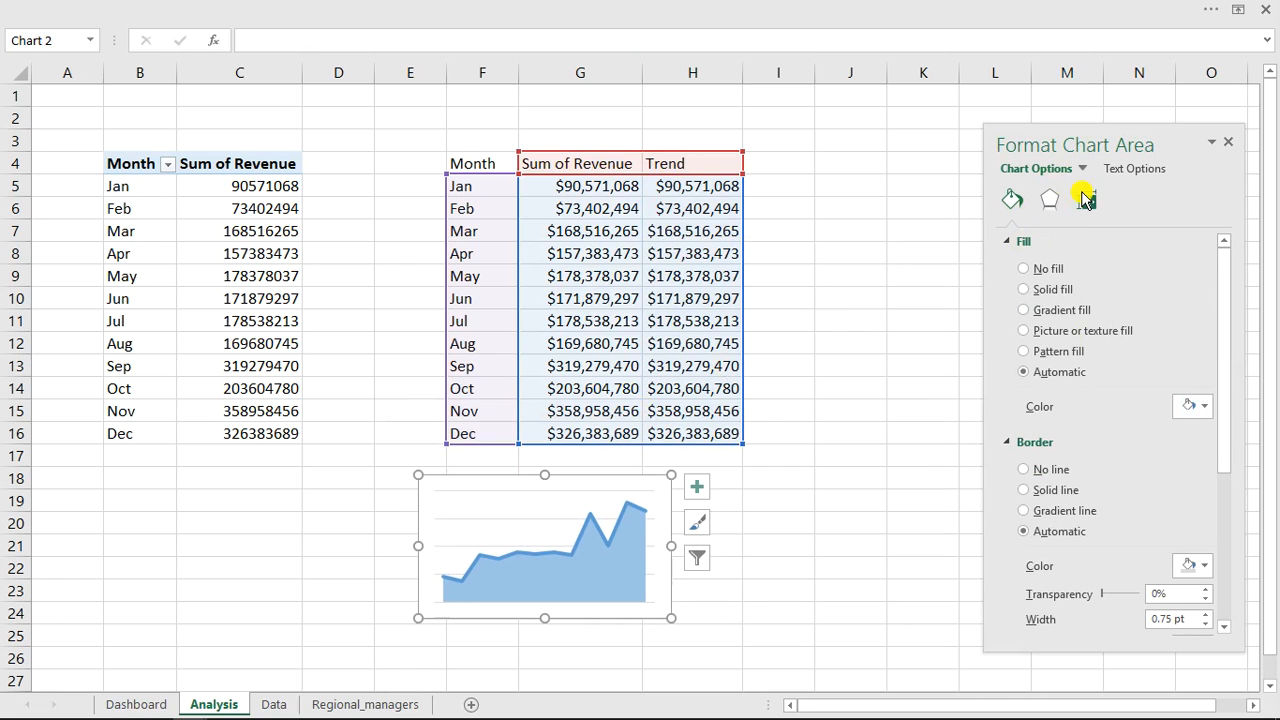
click(1228, 144)
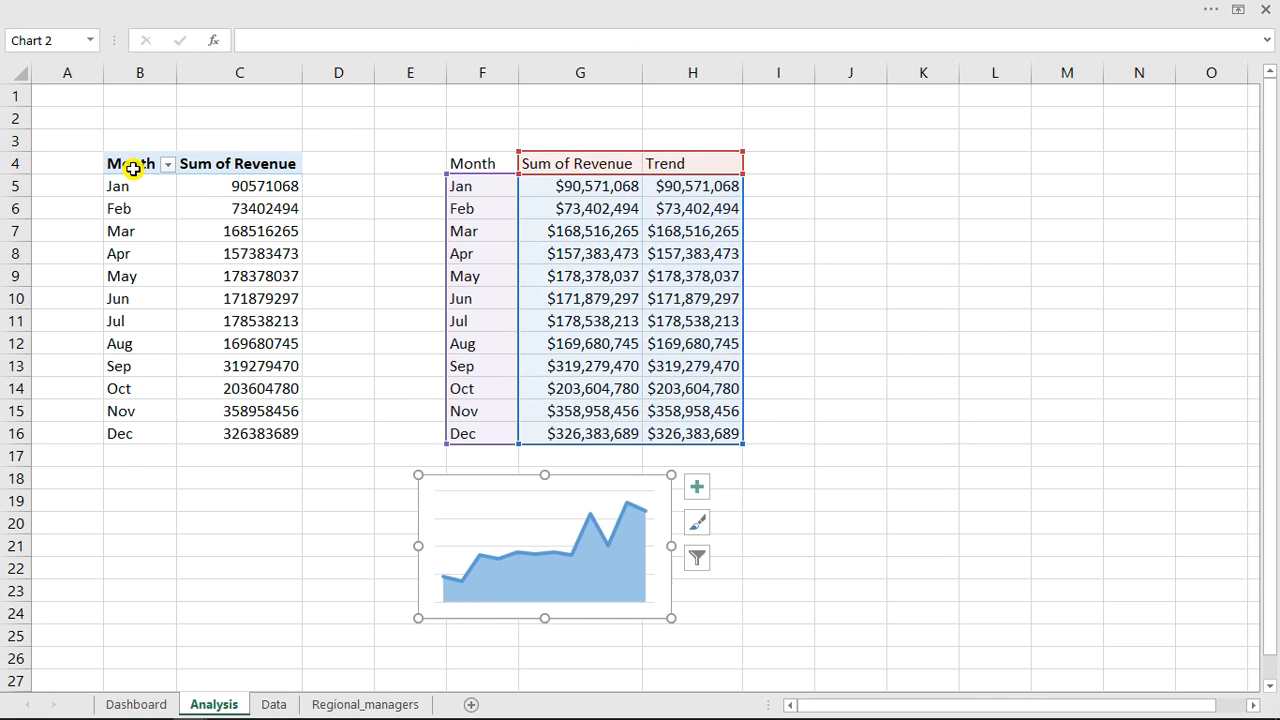
Copy the month PivotTable in B4:C16 and paste it as links starting at cell J4.
click(133, 168)
drag(133, 167, 260, 437)
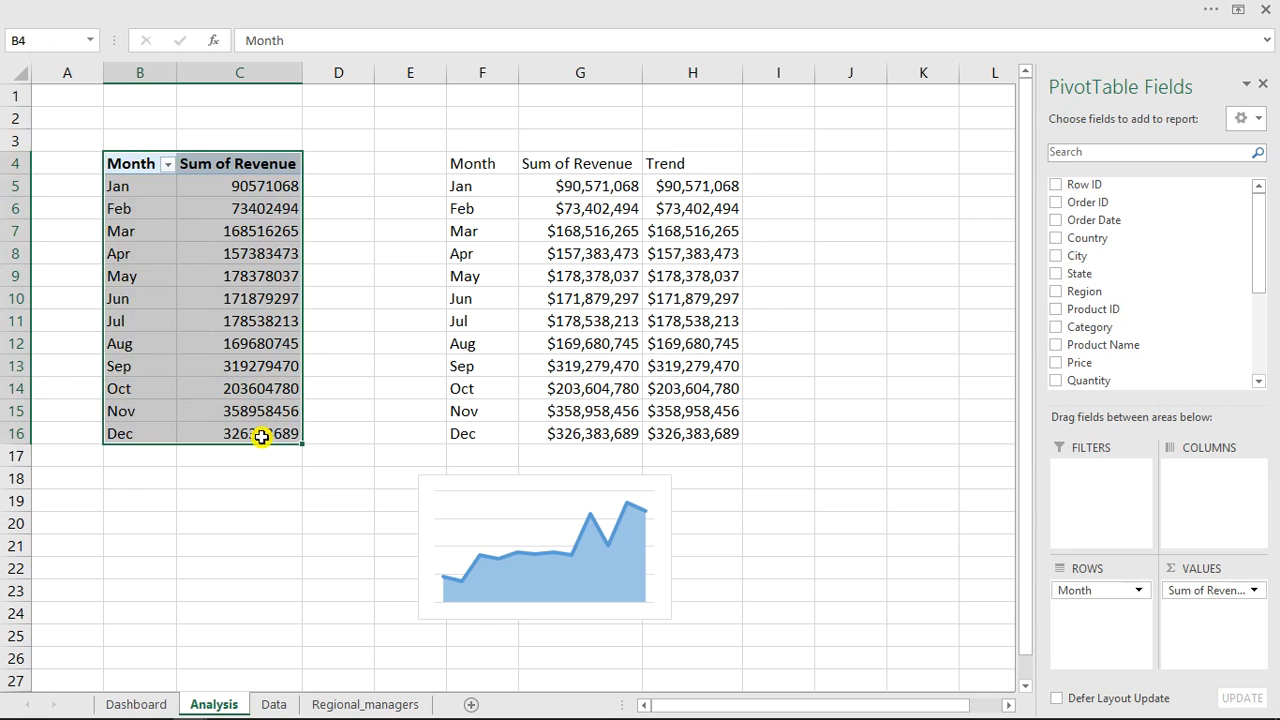
key(ctrl+c)
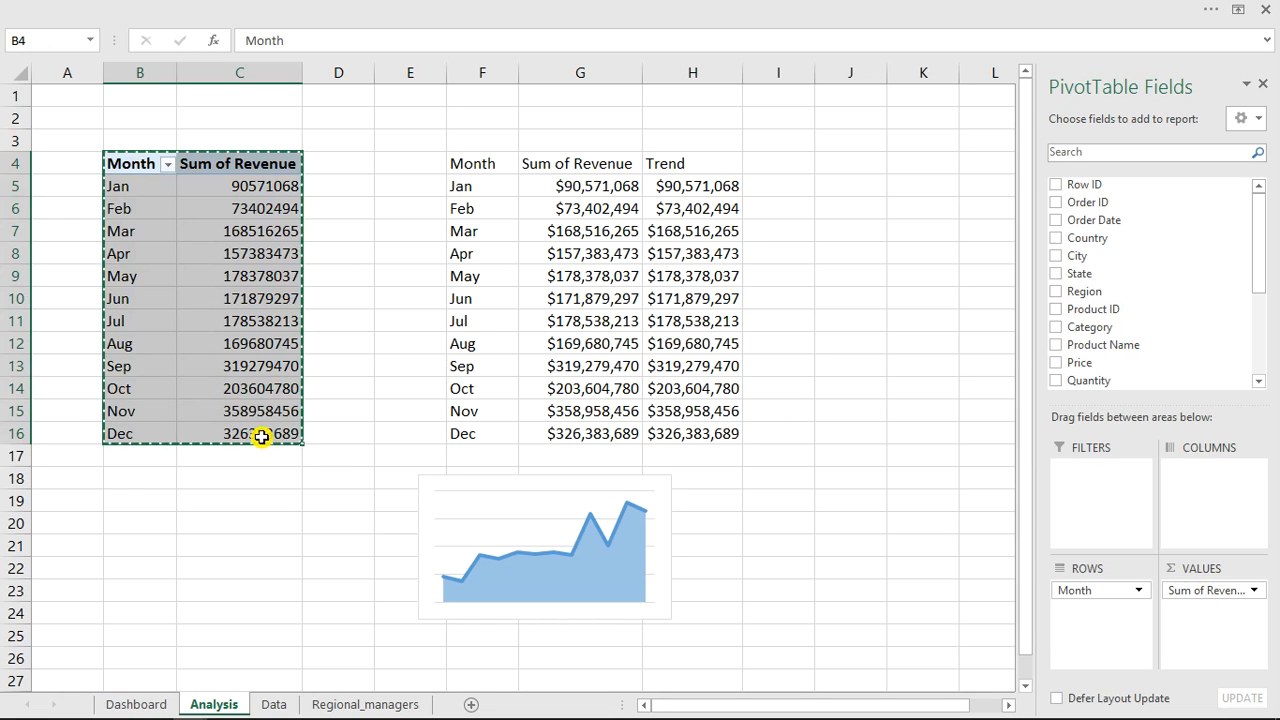
click(863, 165)
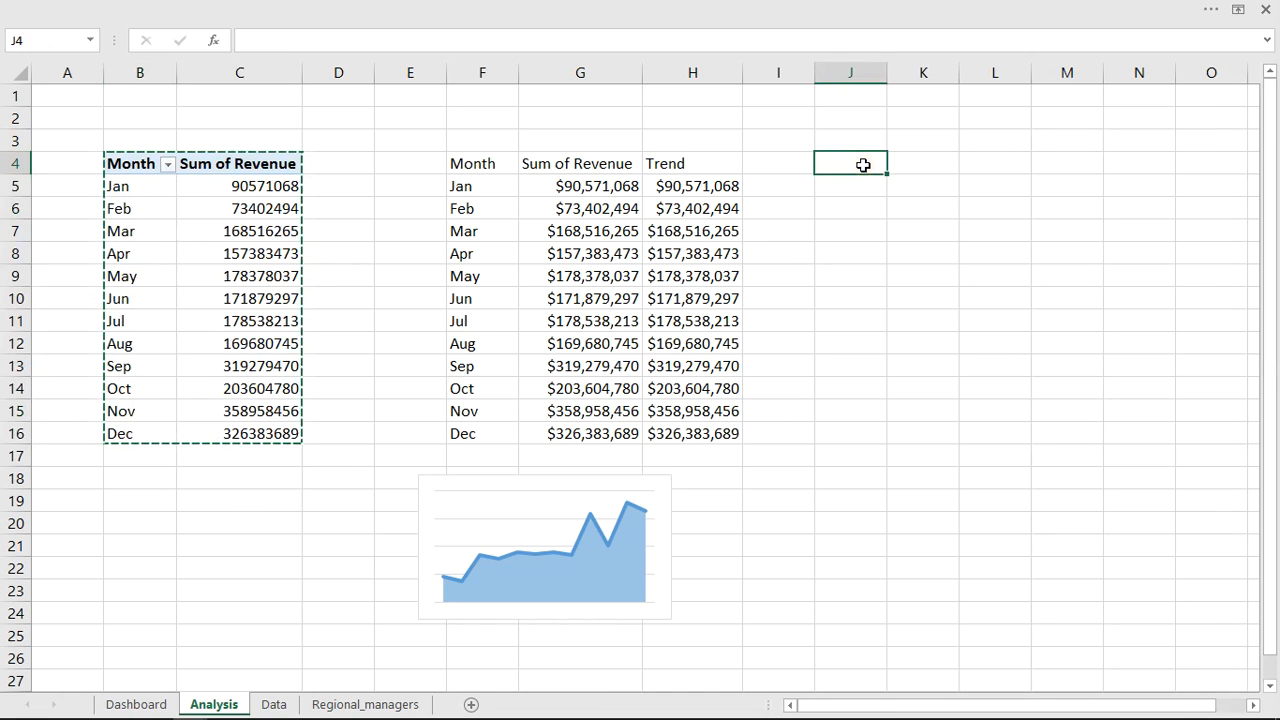
right_click(863, 165)
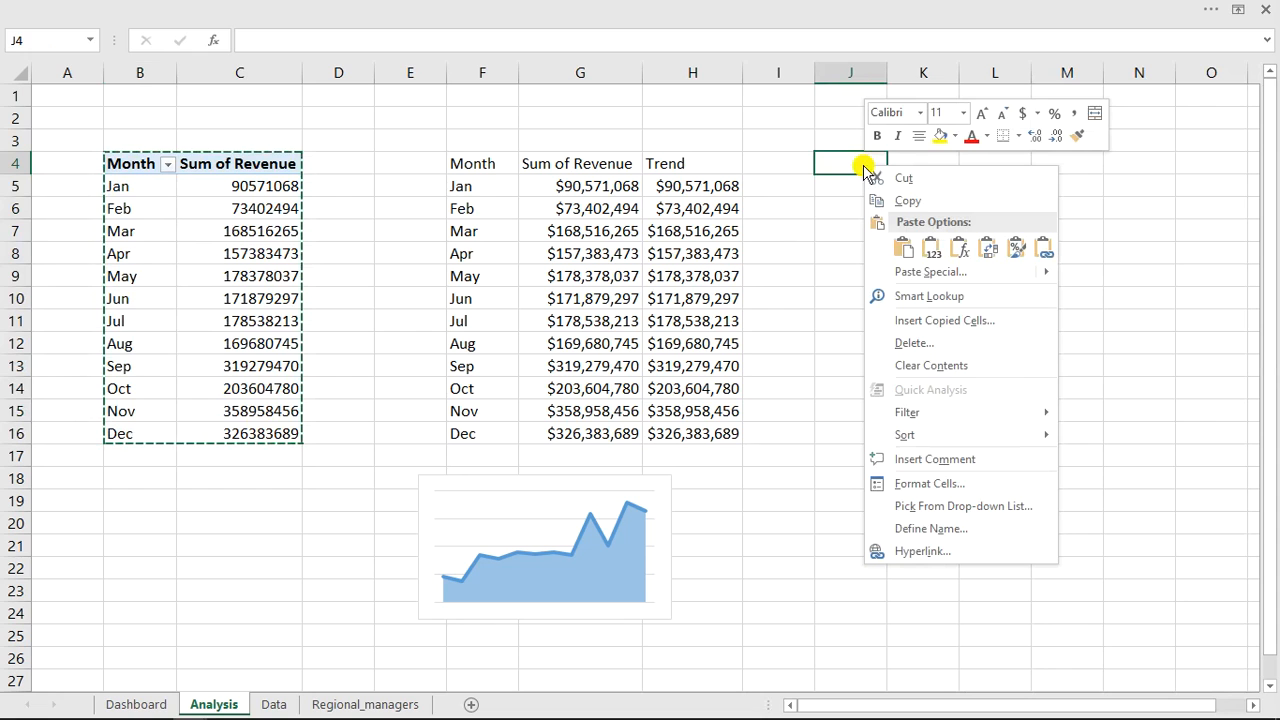
click(1041, 249)
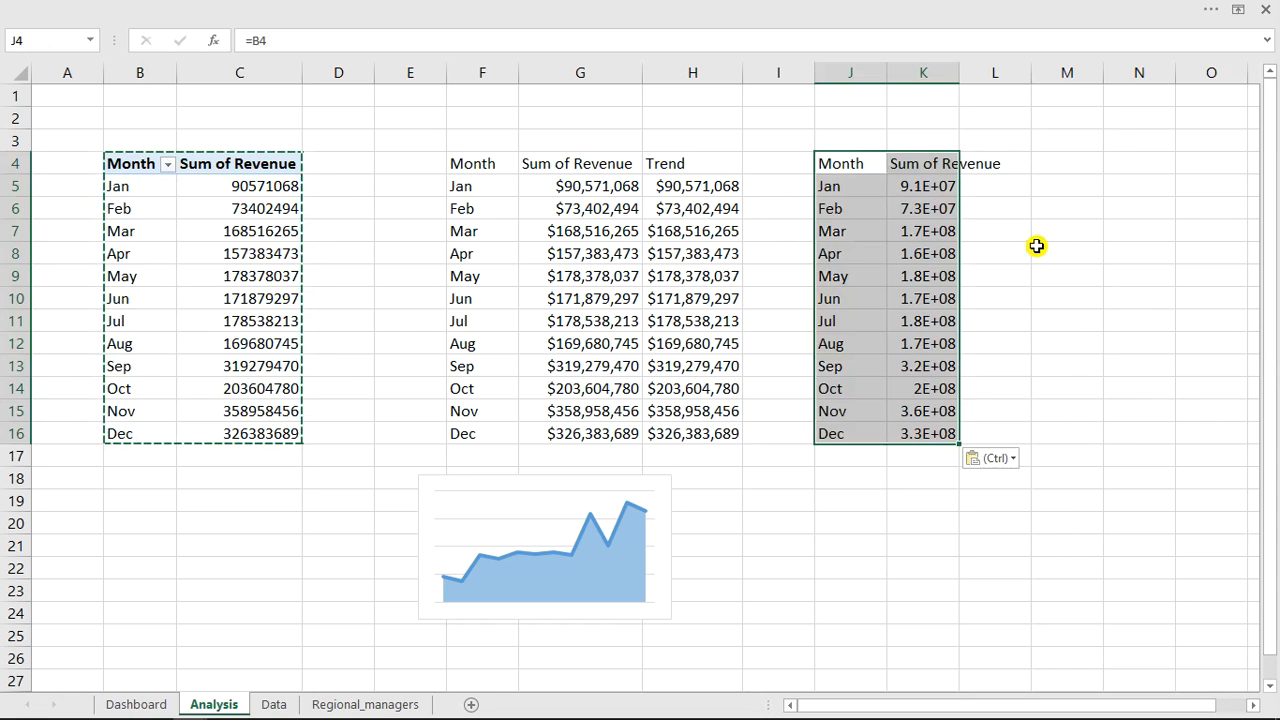
Inspect the link formulas in the pasted revenue cells and in the month revenue table cells.
click(903, 226)
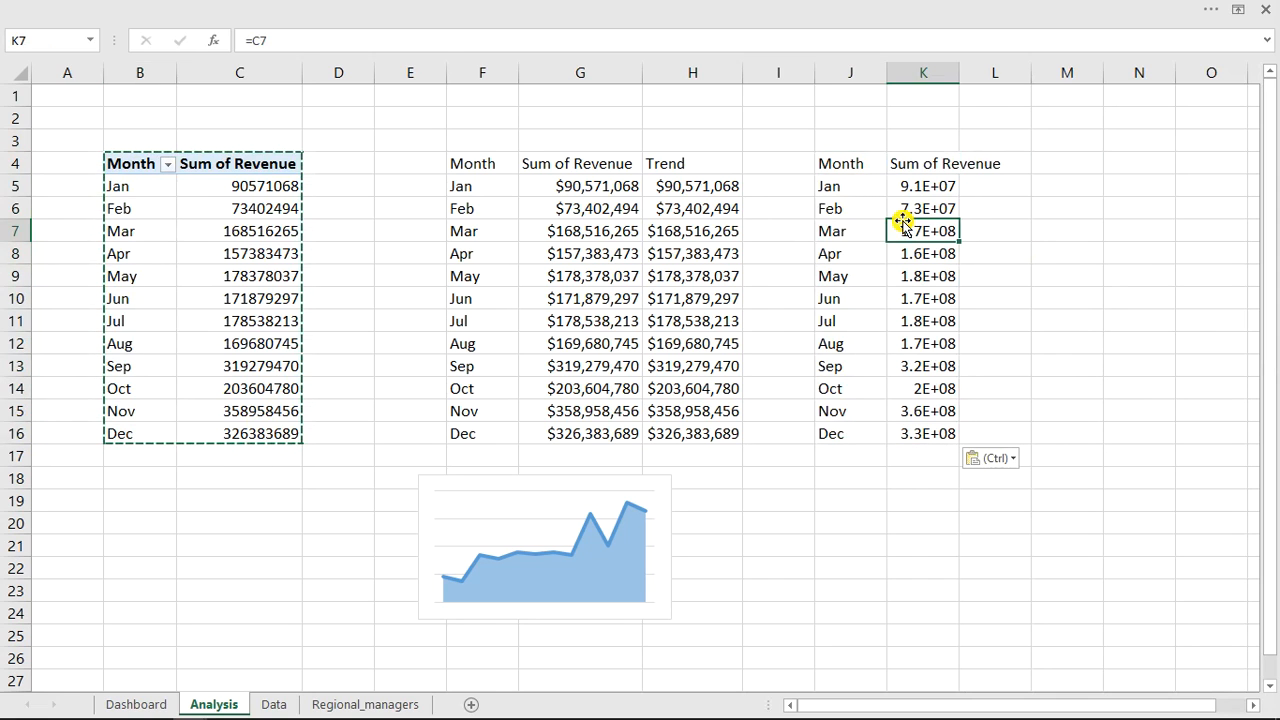
double_click(917, 230)
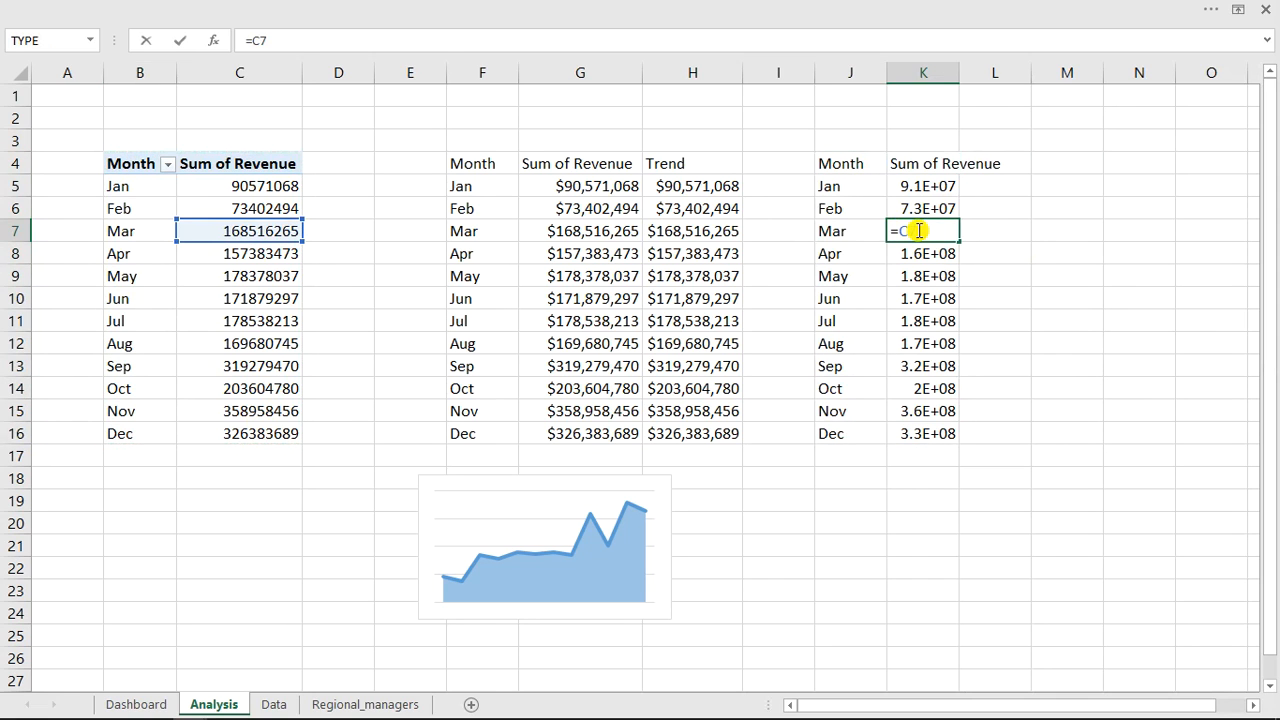
key(Escape)
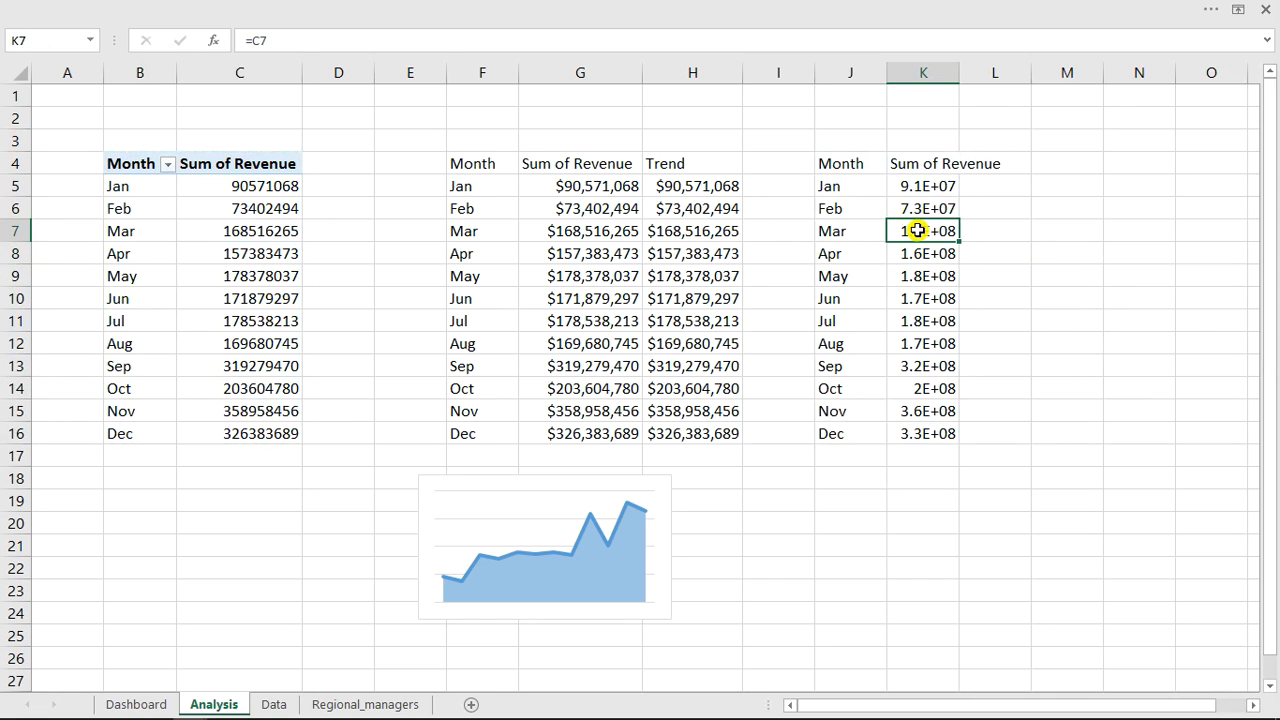
click(620, 230)
double_click(620, 230)
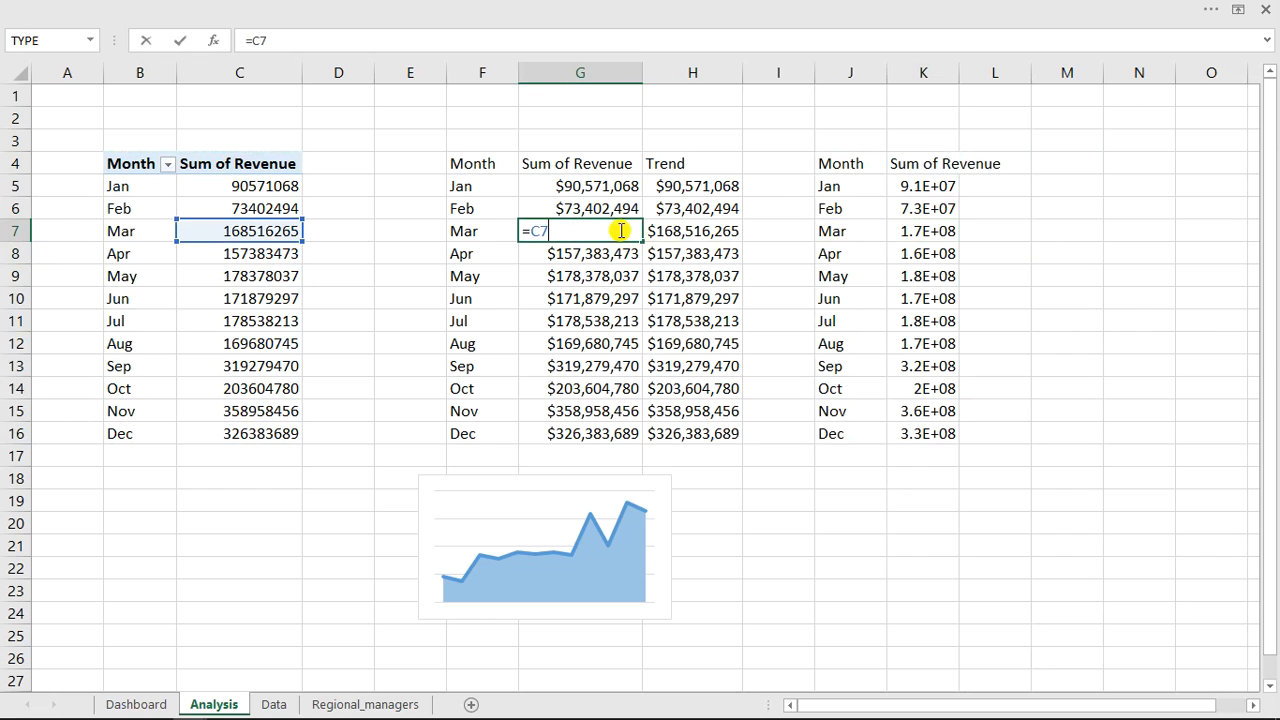
click(476, 233)
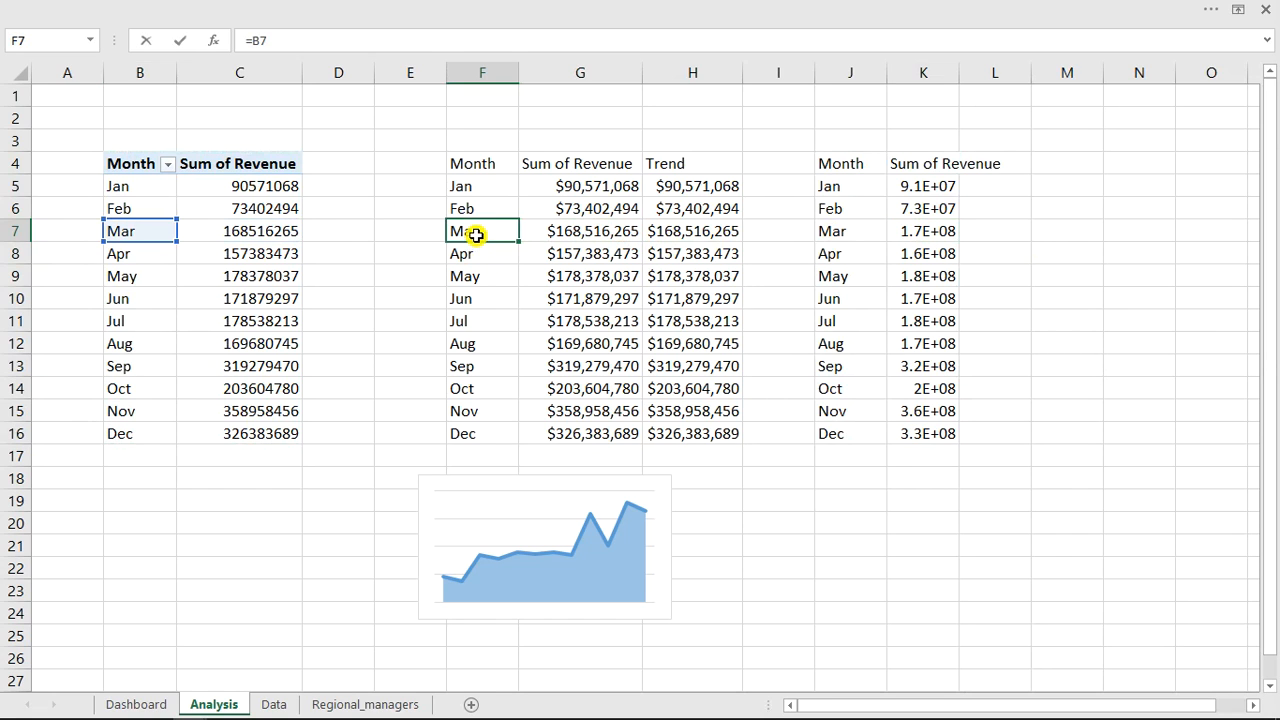
click(502, 278)
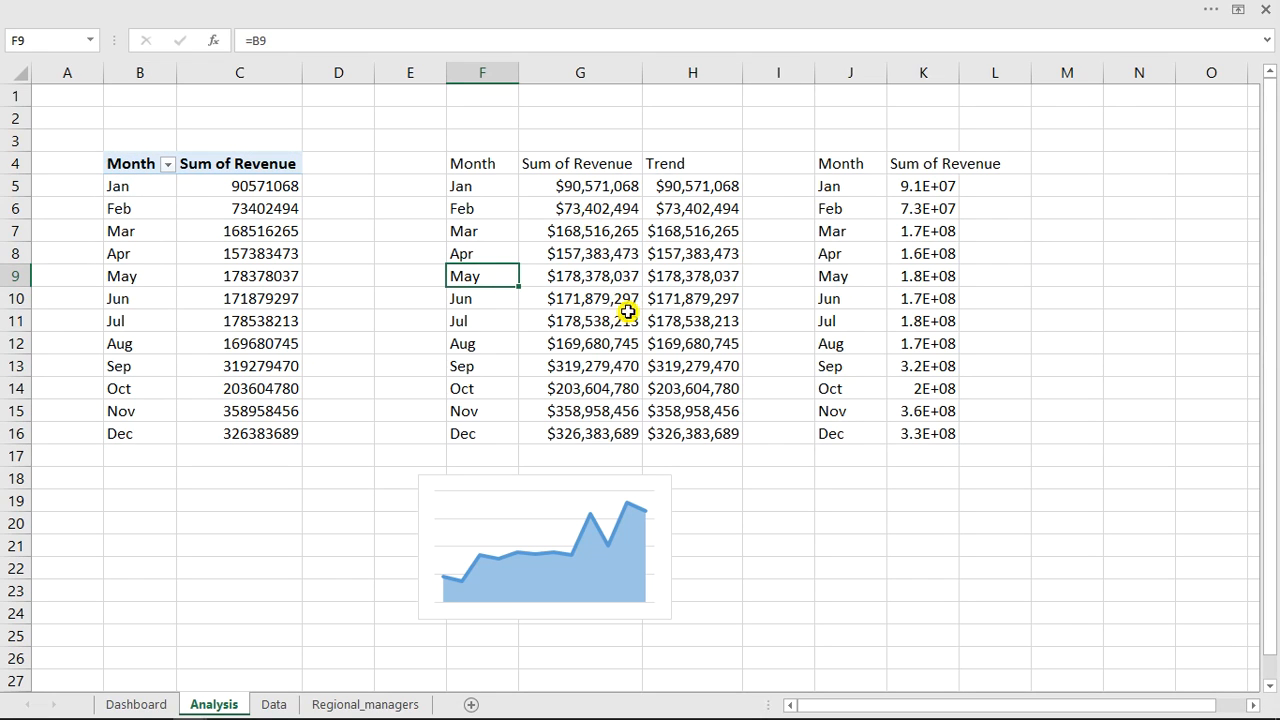
Delete the linked month and revenue cells pasted in J4:K16.
drag(844, 164, 930, 440)
key(Delete)
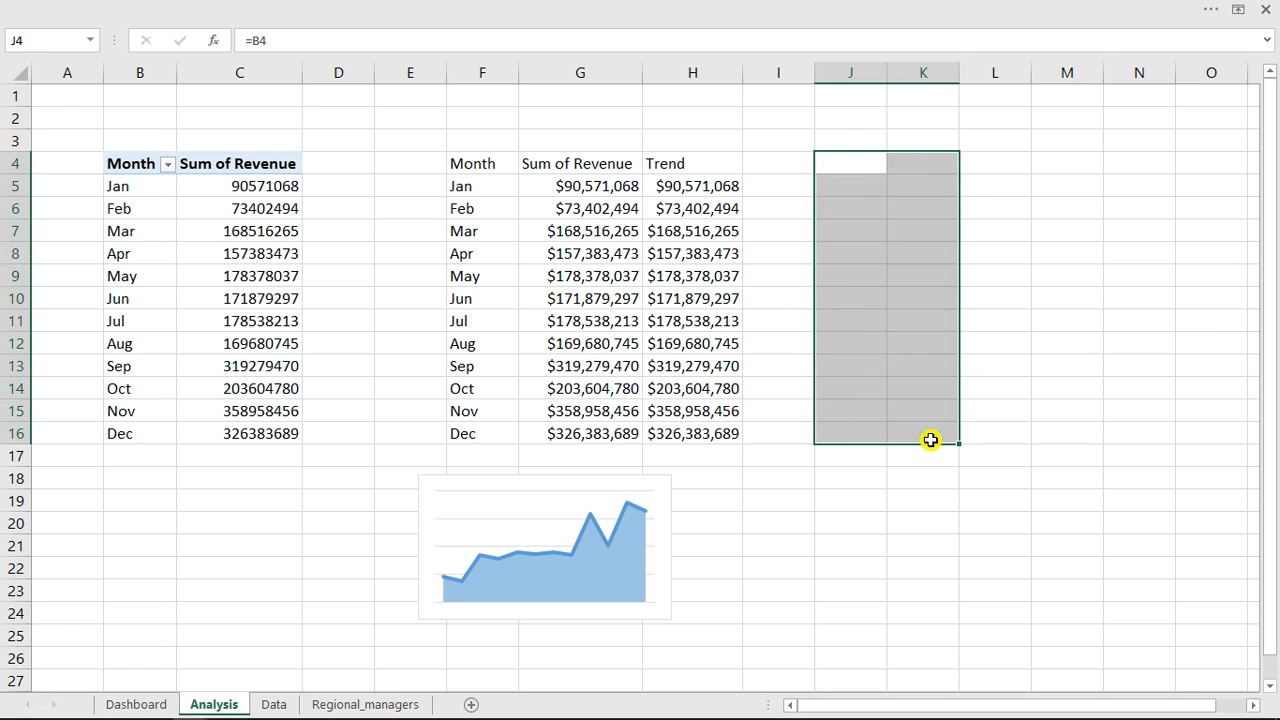
Select the Trend chart and set its chart area to no fill and no border line.
click(585, 496)
click(541, 522)
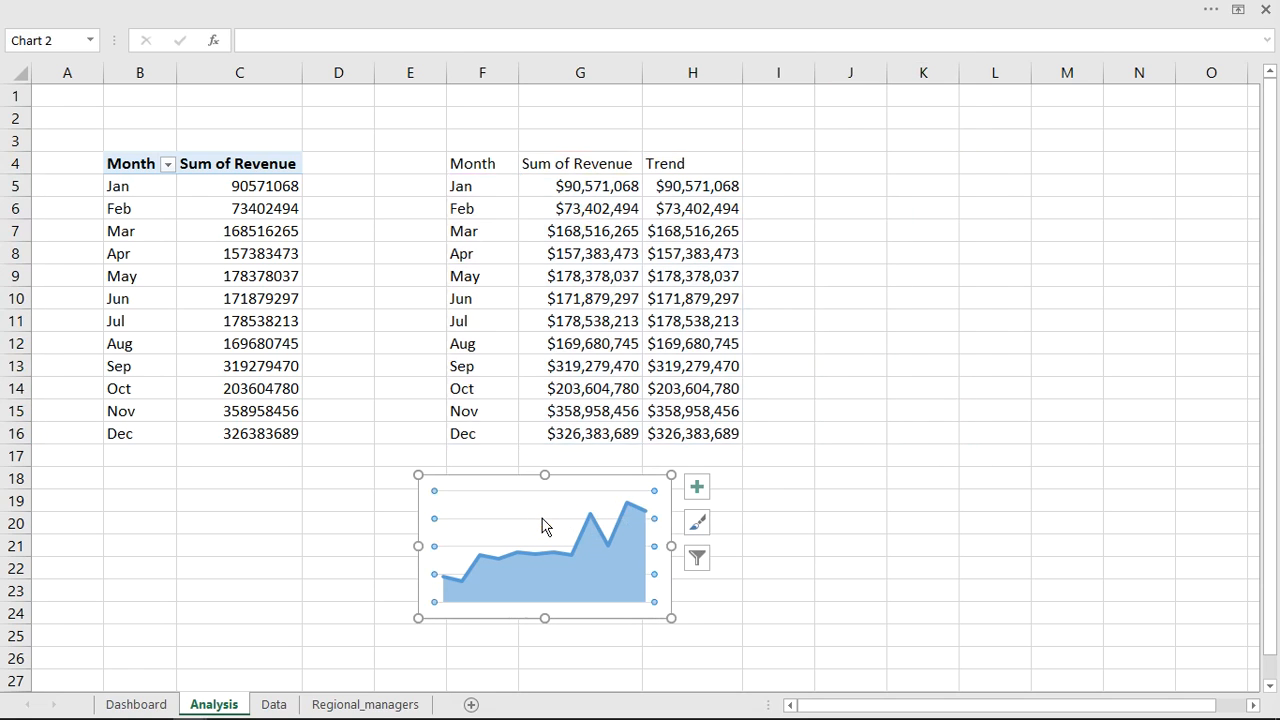
click(542, 520)
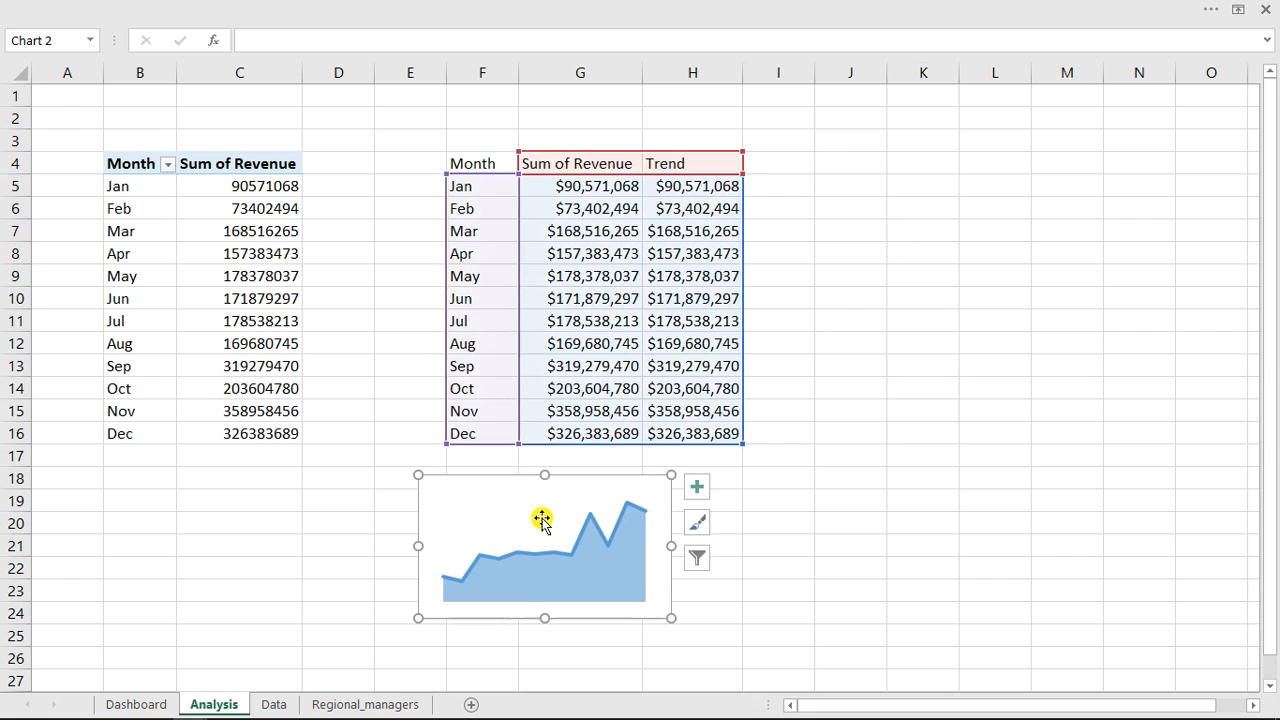
double_click(573, 478)
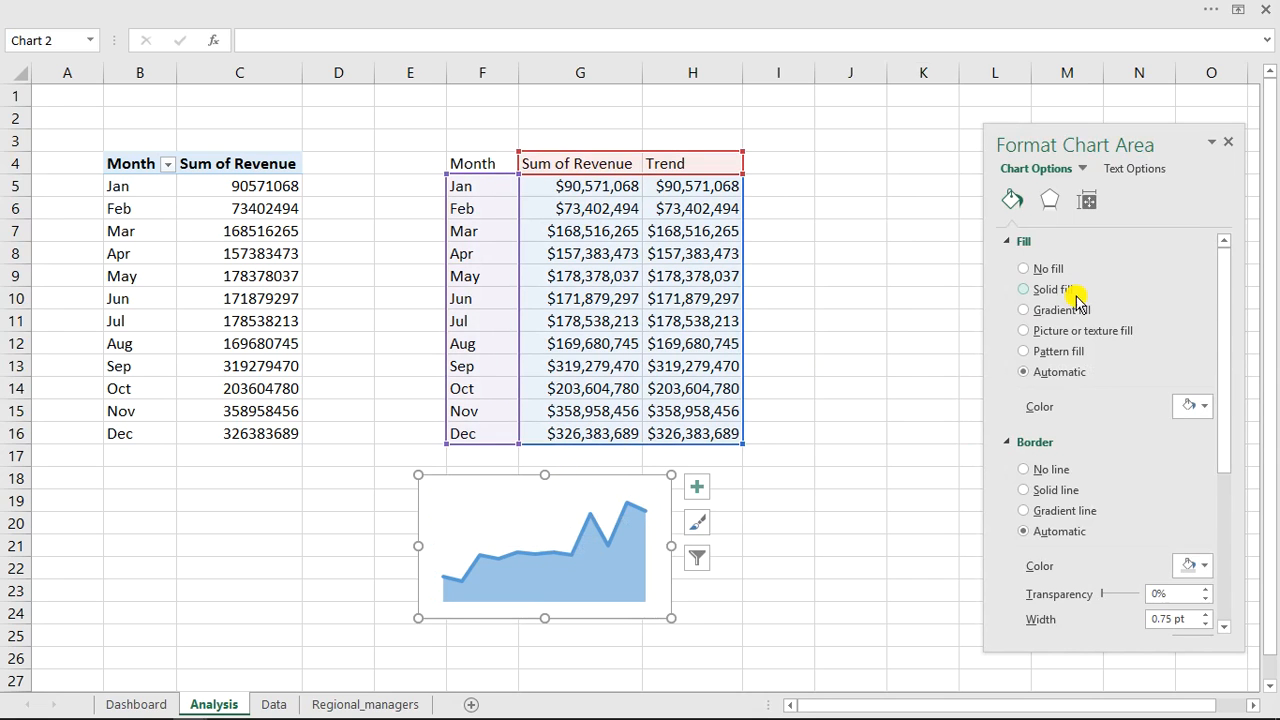
click(1021, 270)
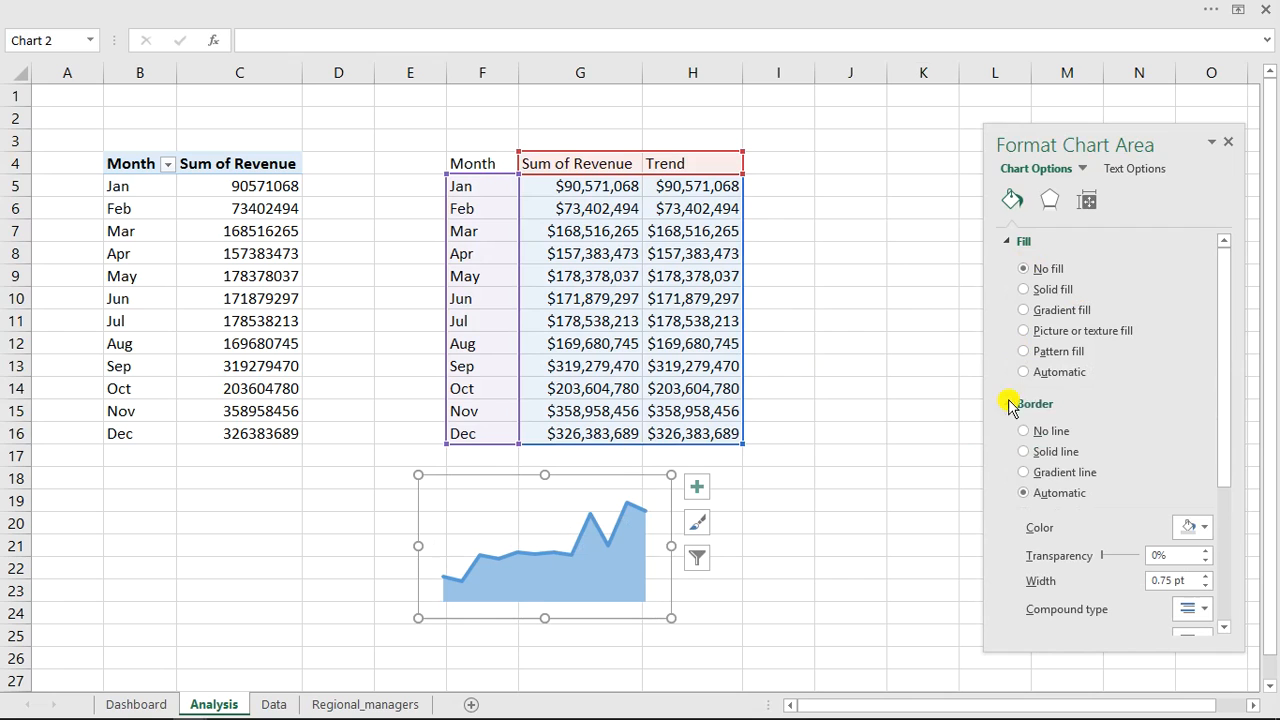
click(1024, 431)
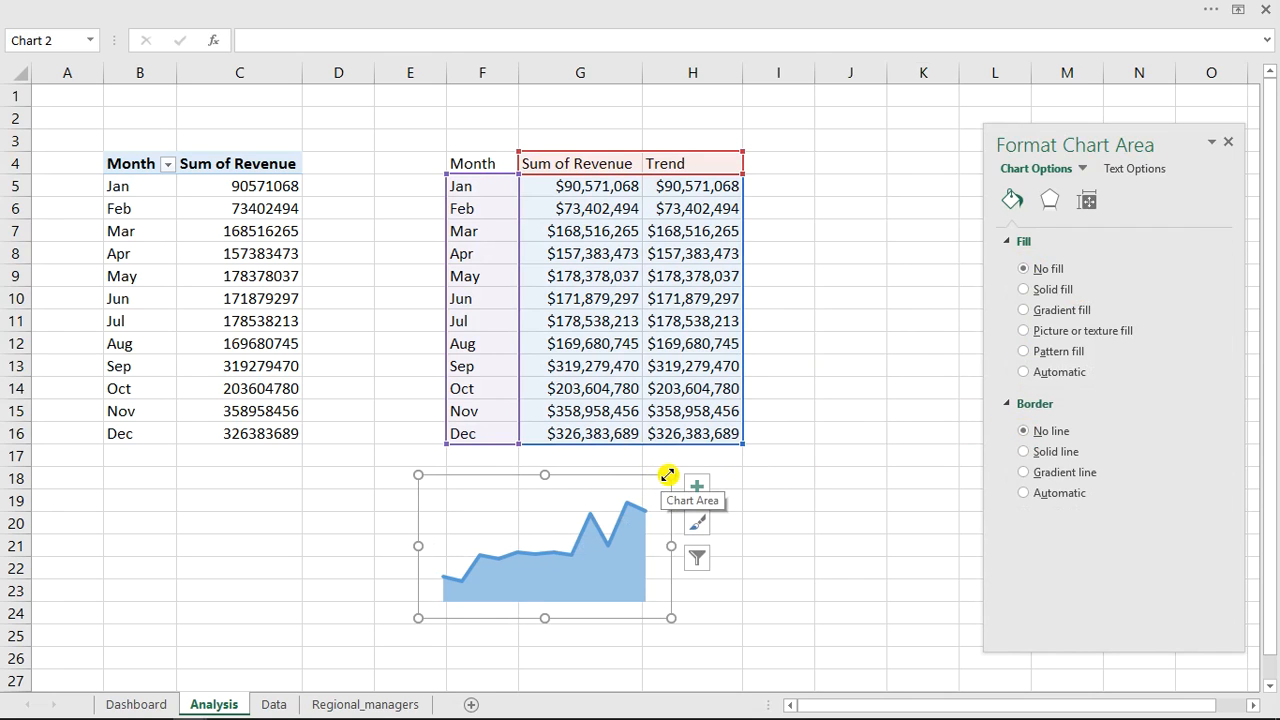
Shrink the chart slightly, then cut it and paste it onto the Dashboard sheet.
drag(670, 476, 651, 487)
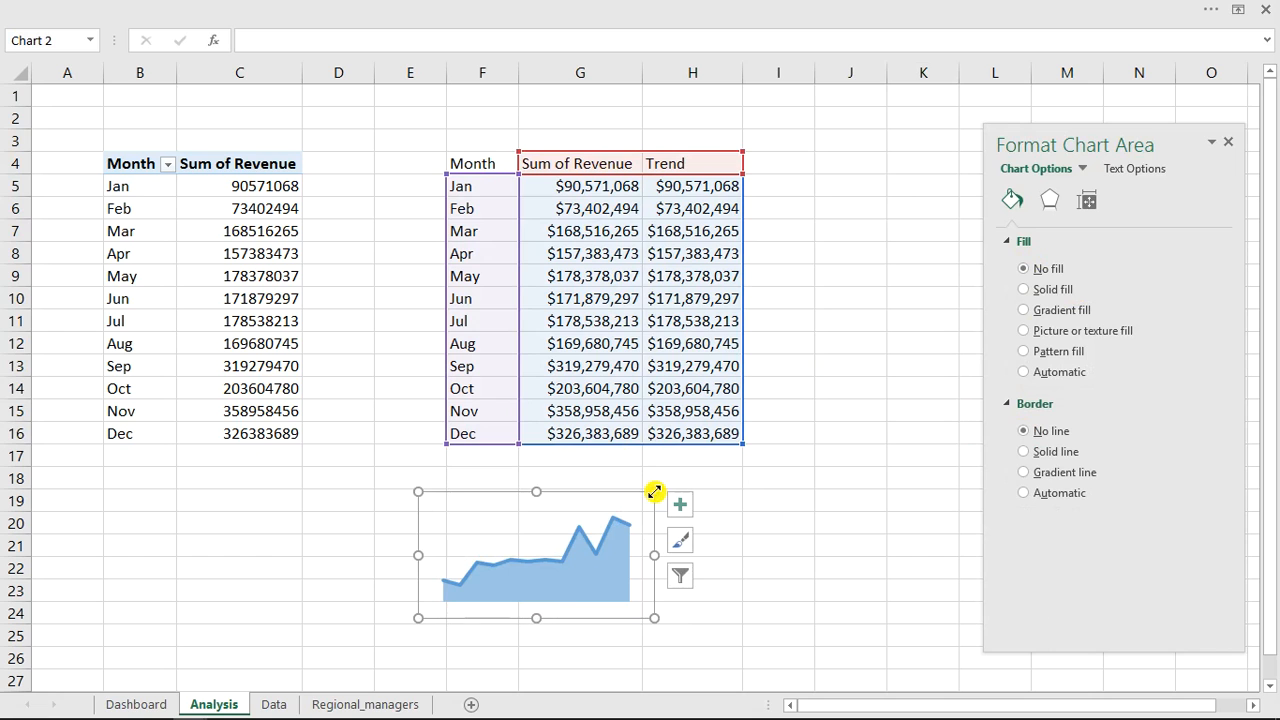
key(ctrl+x)
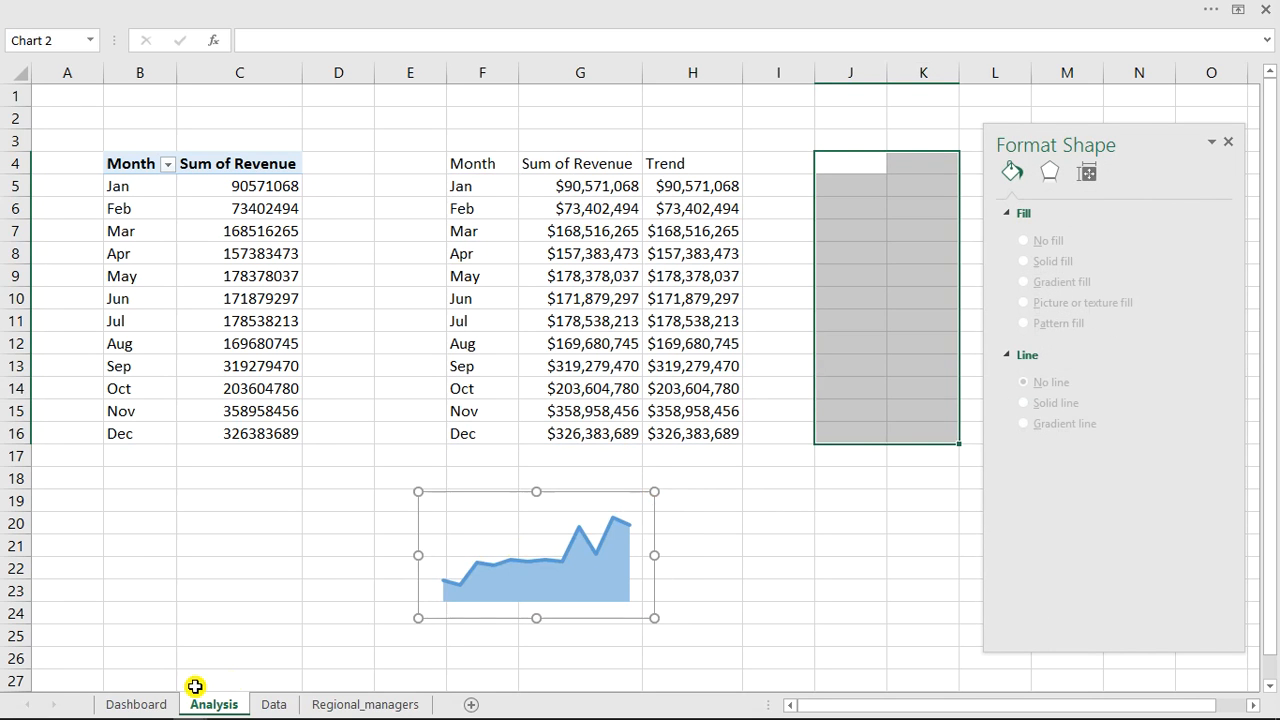
click(135, 705)
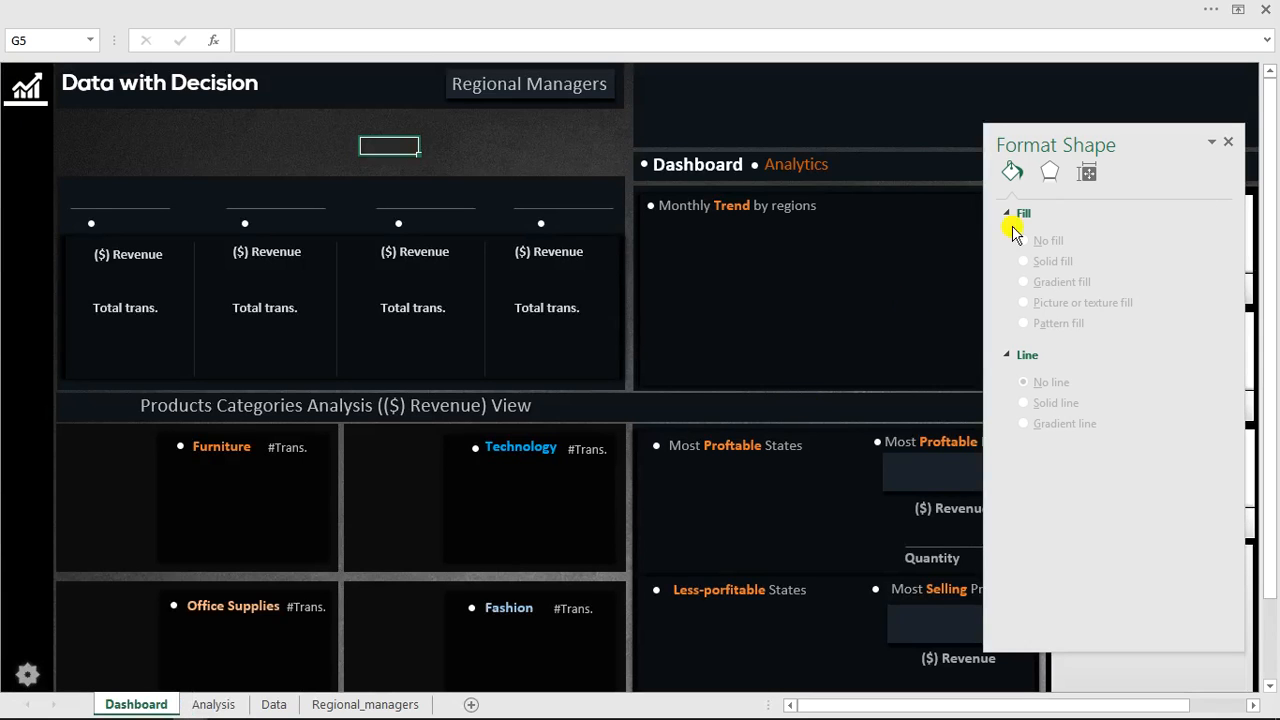
drag(1142, 145, 609, 231)
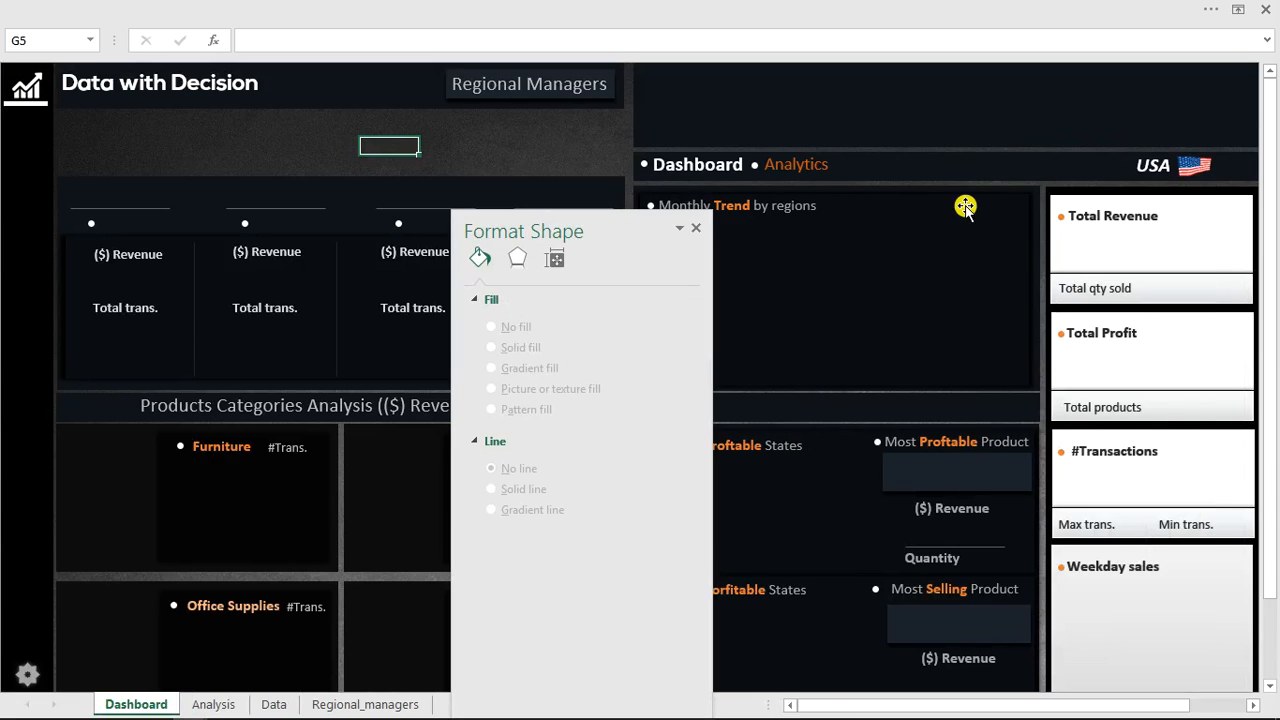
click(961, 242)
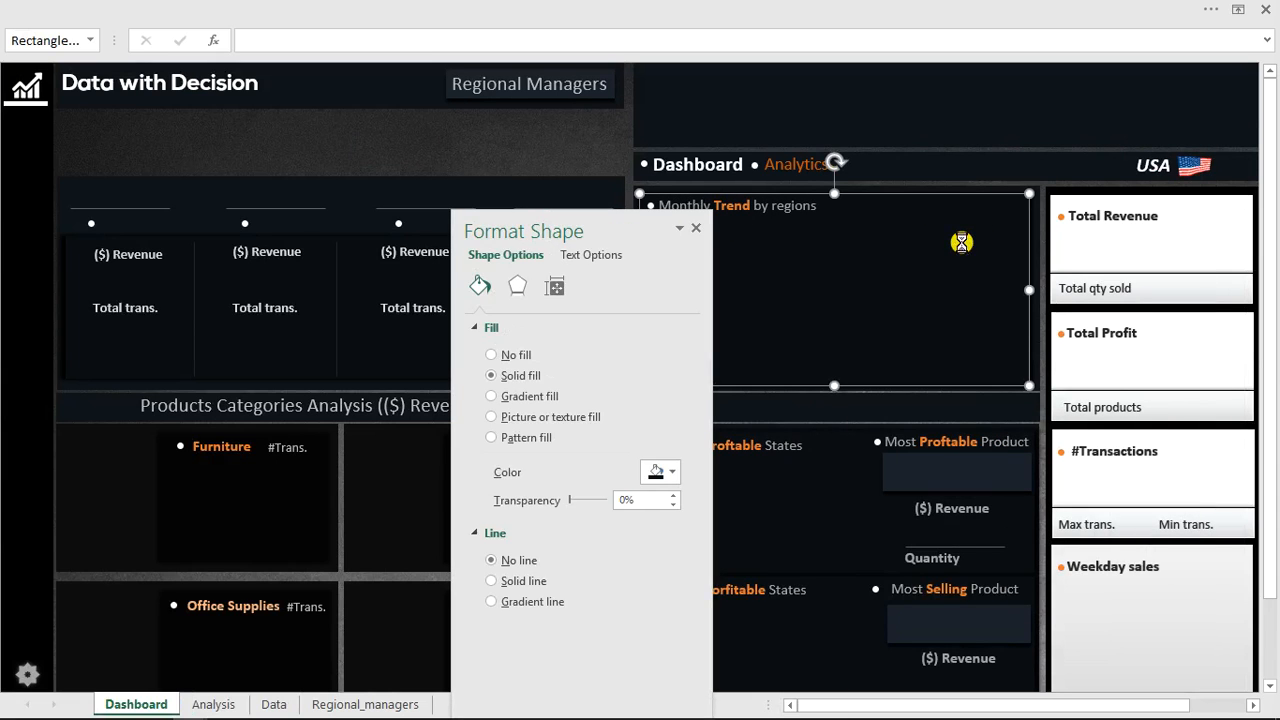
key(ctrl+v)
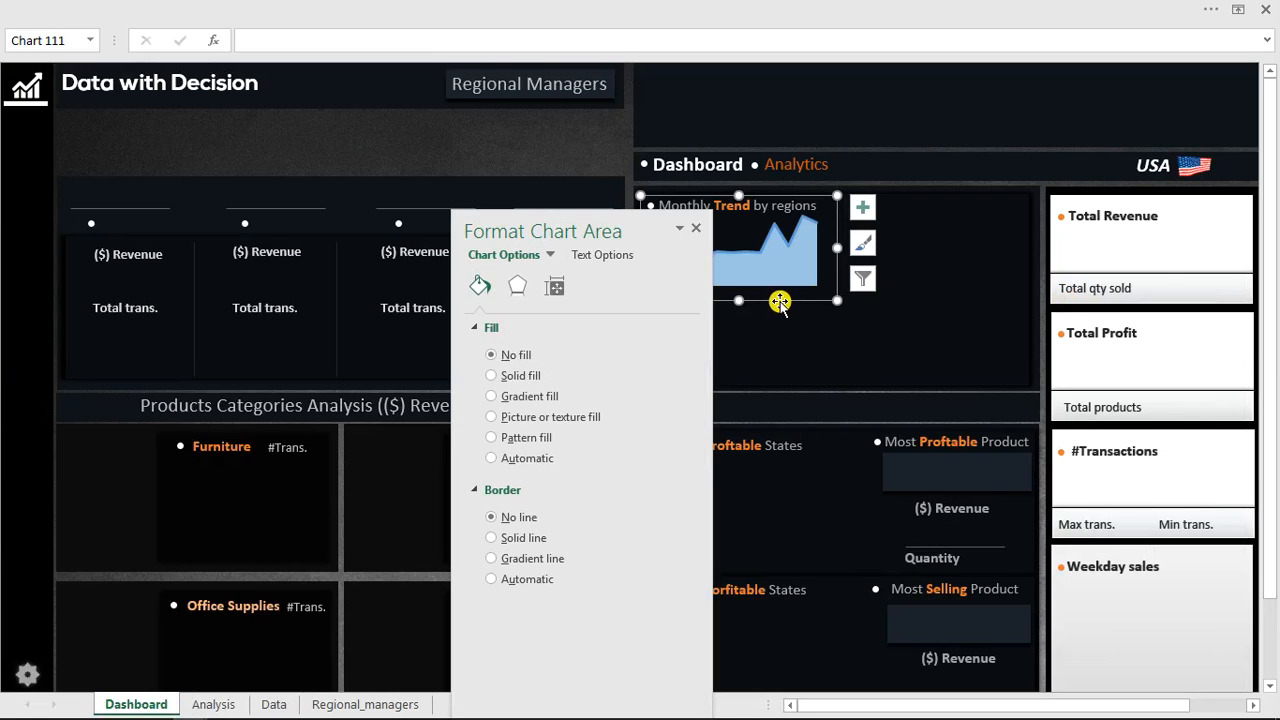
Move the chart into the Total Revenue card and narrow it to fit the card's right side.
drag(1069, 309, 1209, 283)
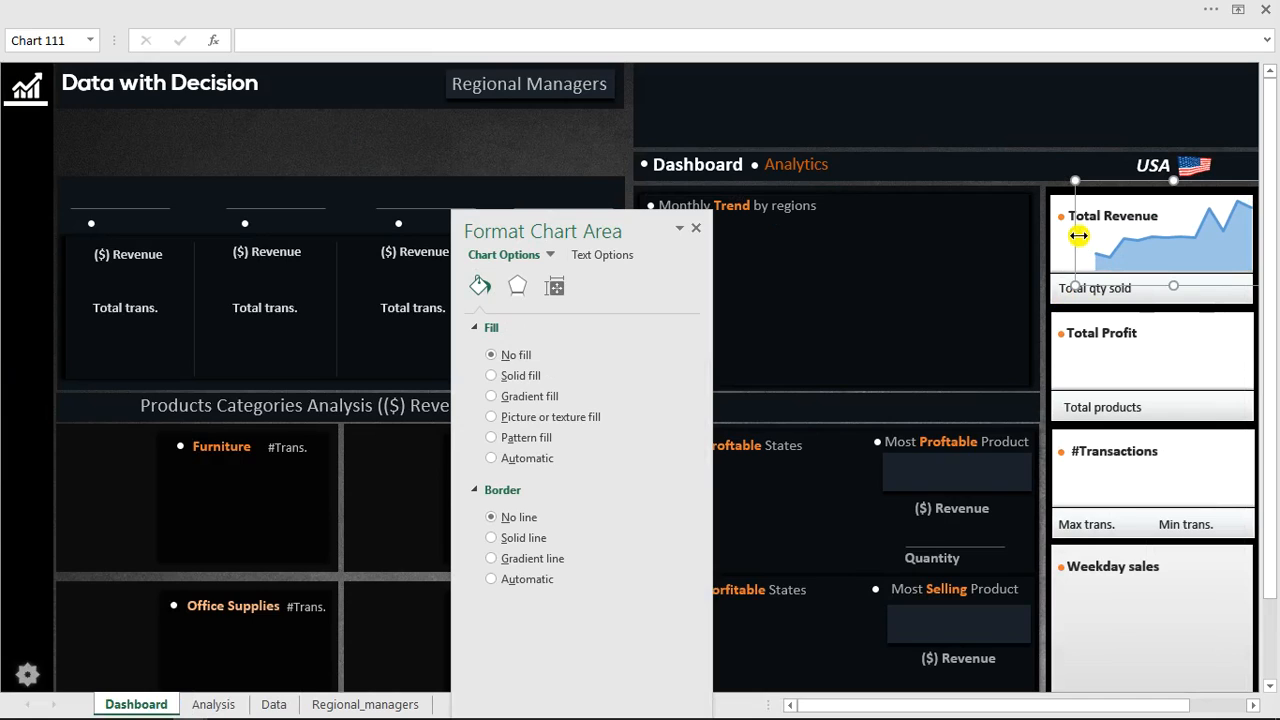
drag(1095, 234, 1148, 240)
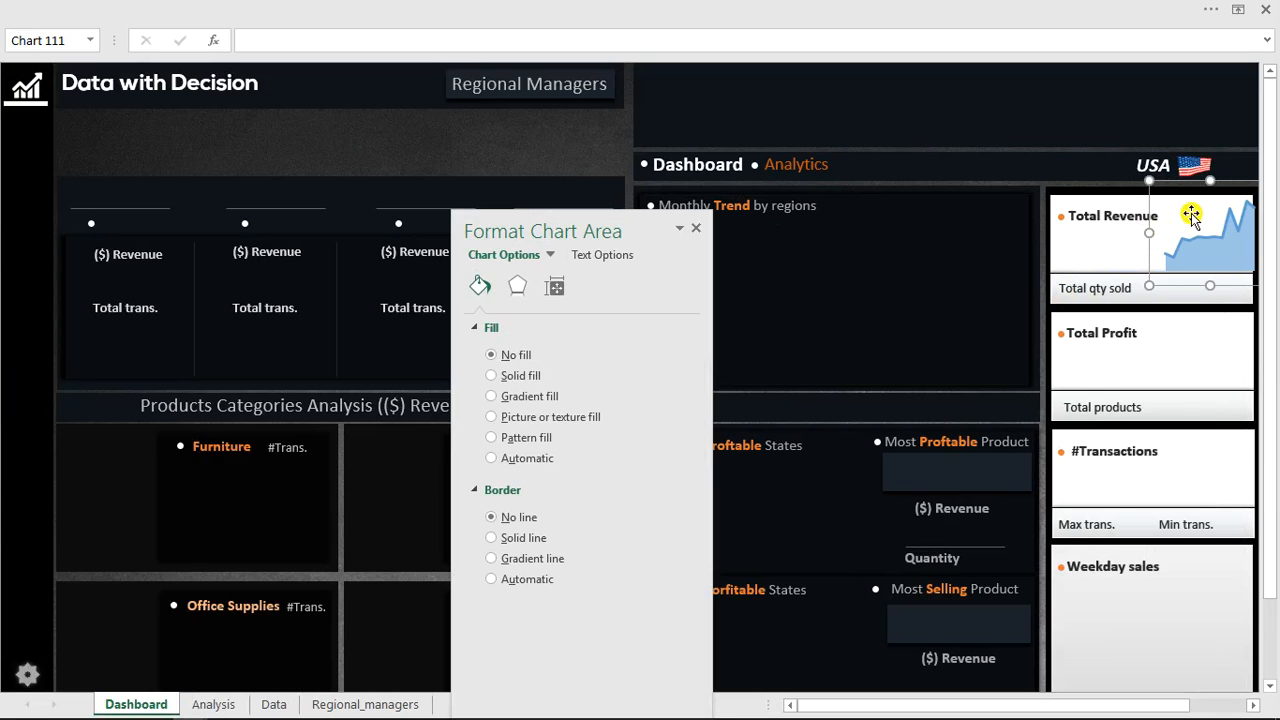
drag(1221, 180, 1221, 180)
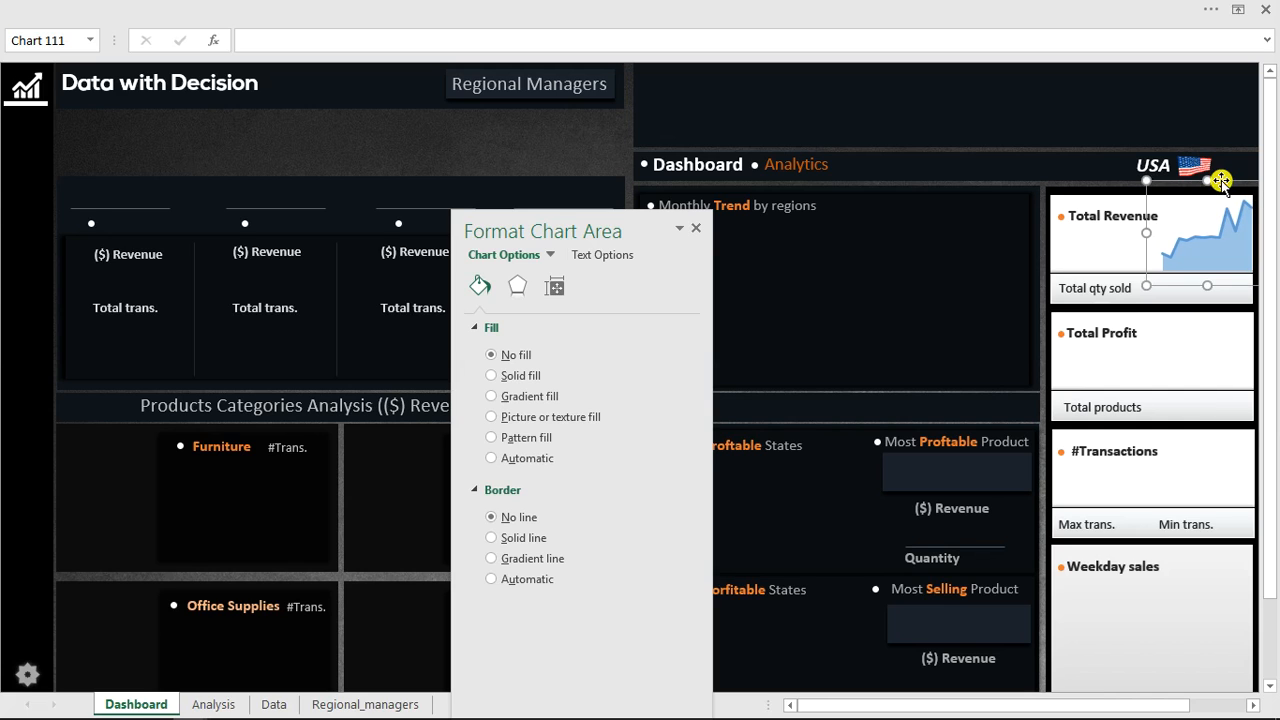
click(604, 144)
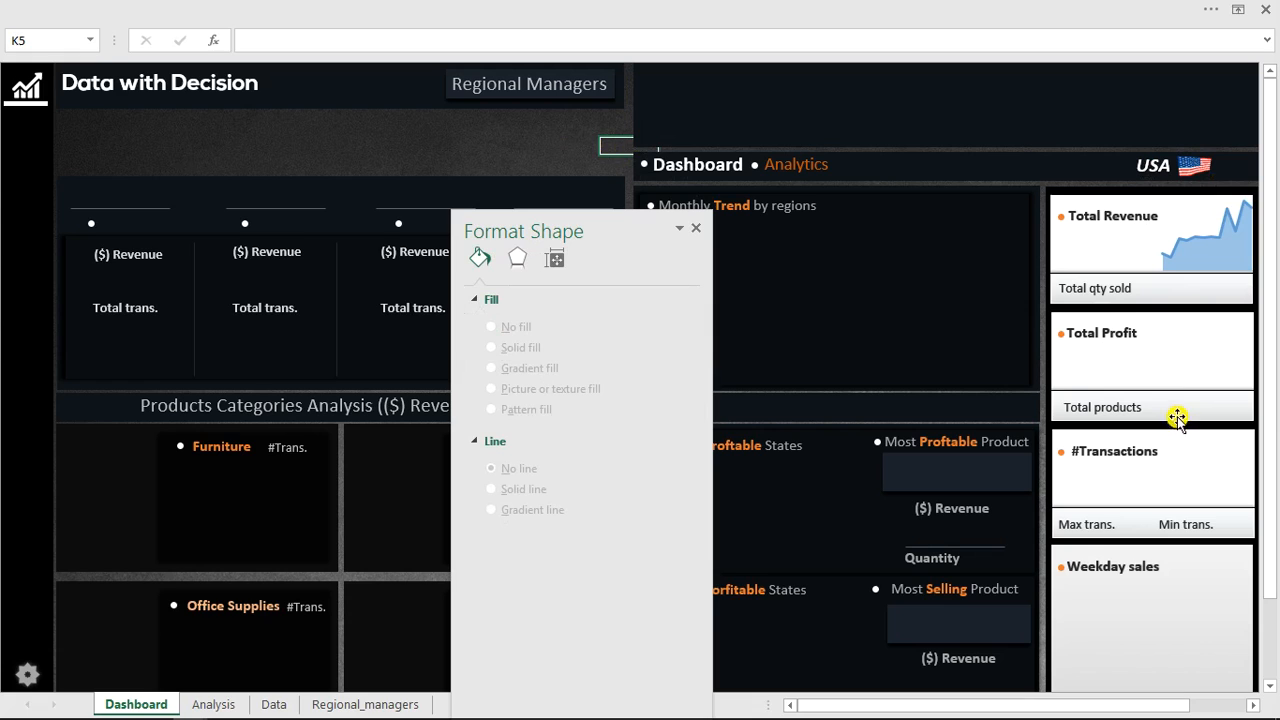
click(694, 231)
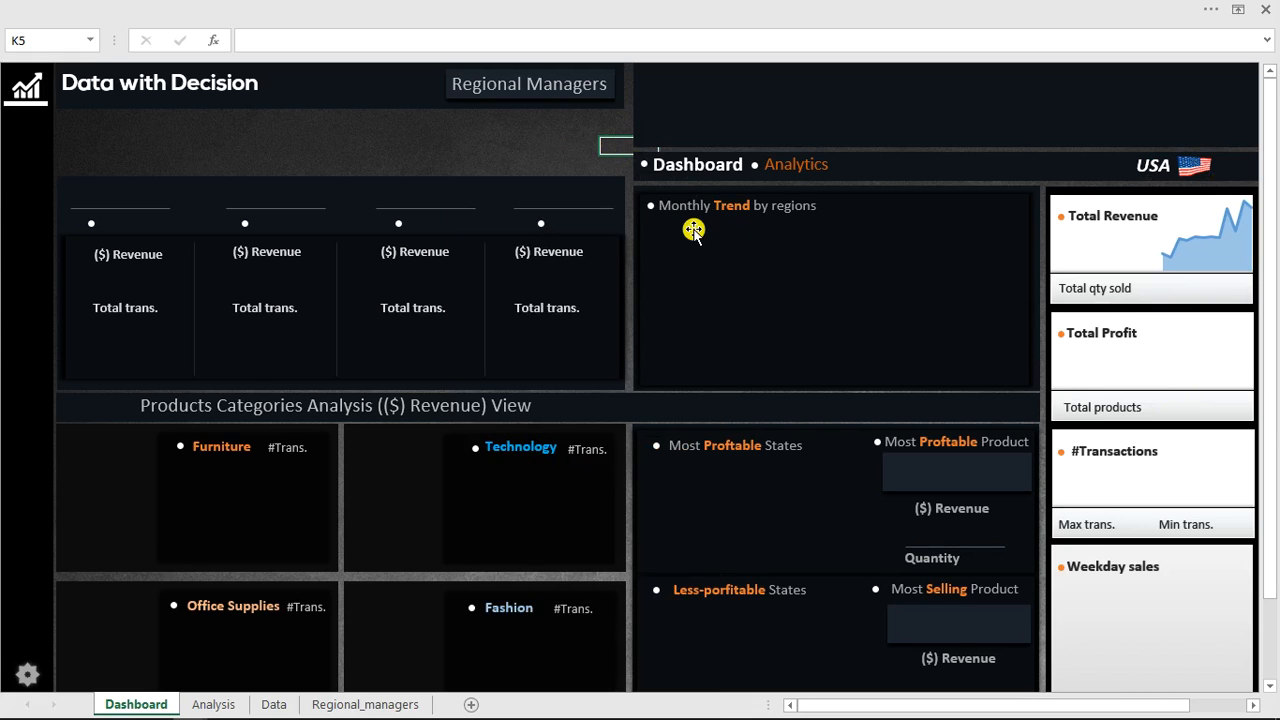
Copy the monthly profit PivotTable in B21:C34 on the Analysis sheet and paste it at B38.
click(213, 705)
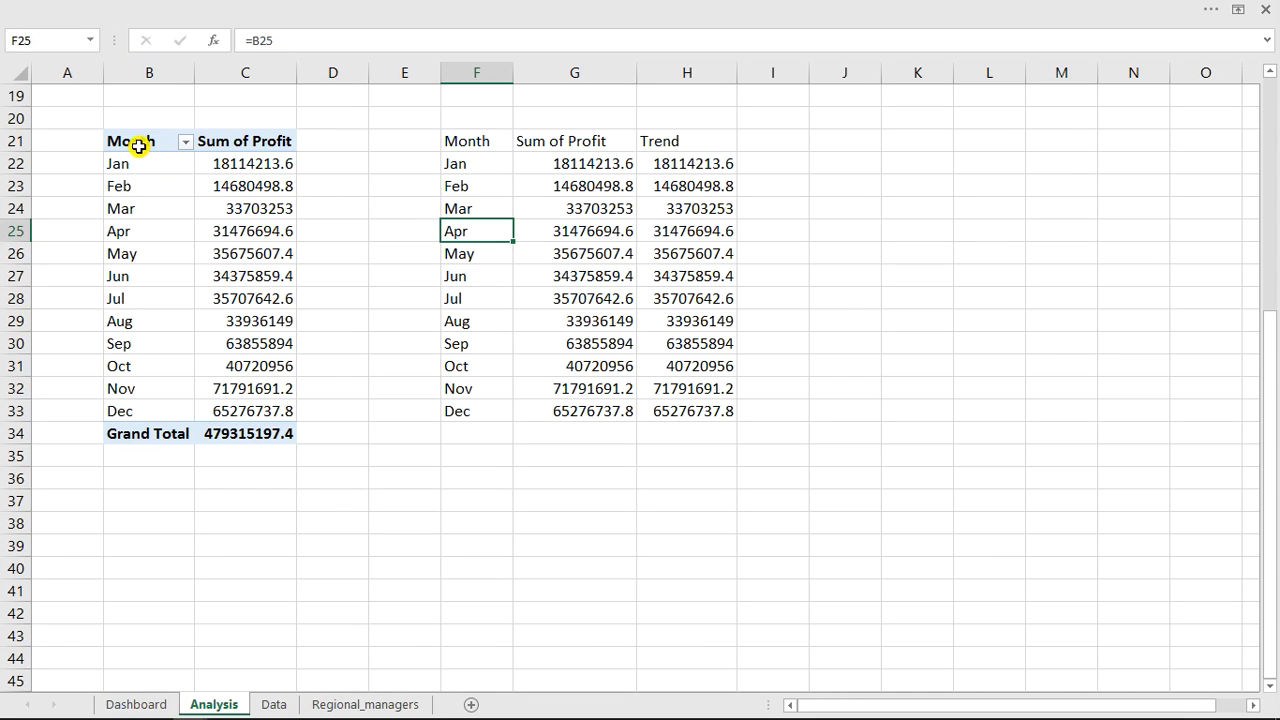
drag(138, 142, 256, 441)
key(ctrl+c)
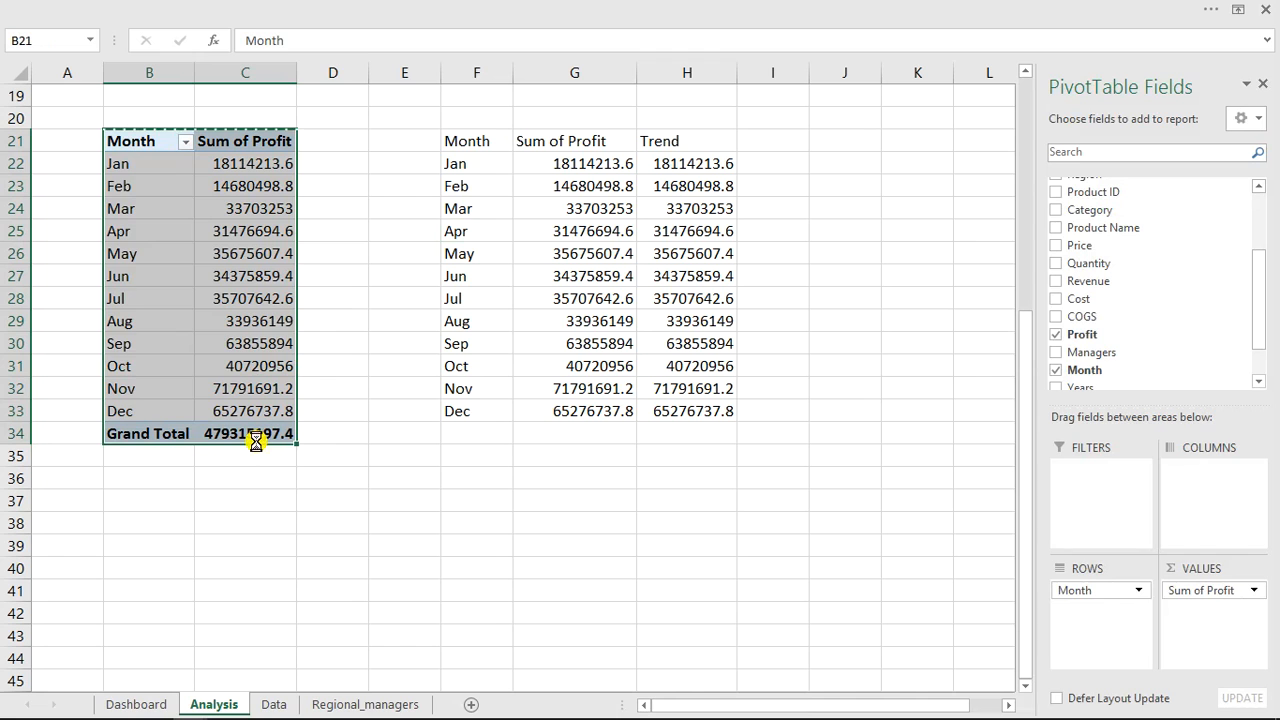
click(141, 525)
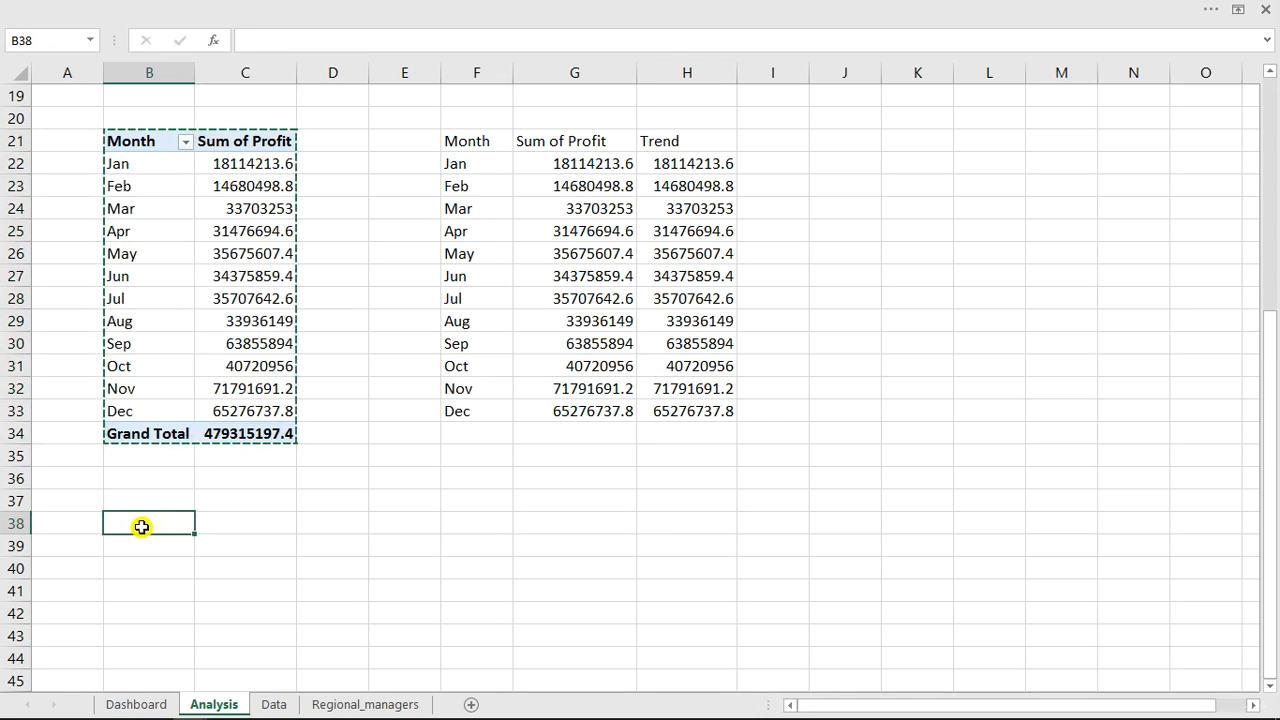
key(ctrl+v)
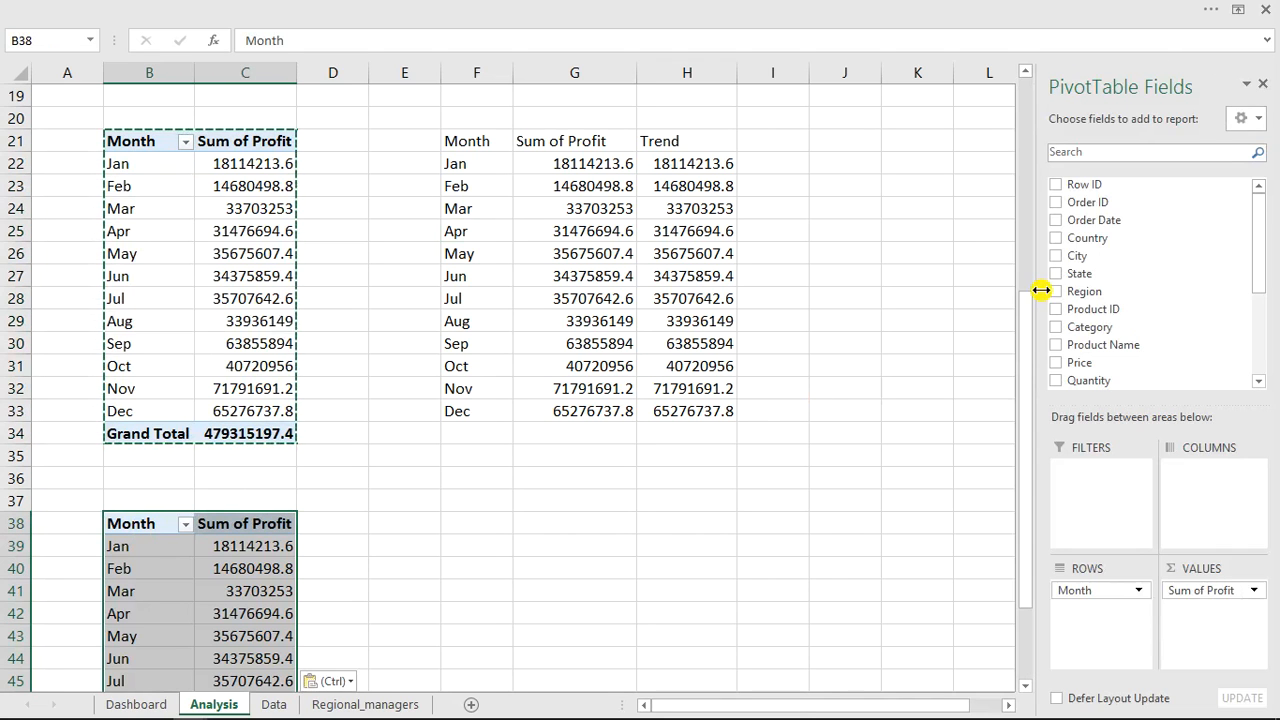
Replace the pasted PivotTable's Sum of Profit value with a count of Order ID.
scroll(1022, 340, down, 2)
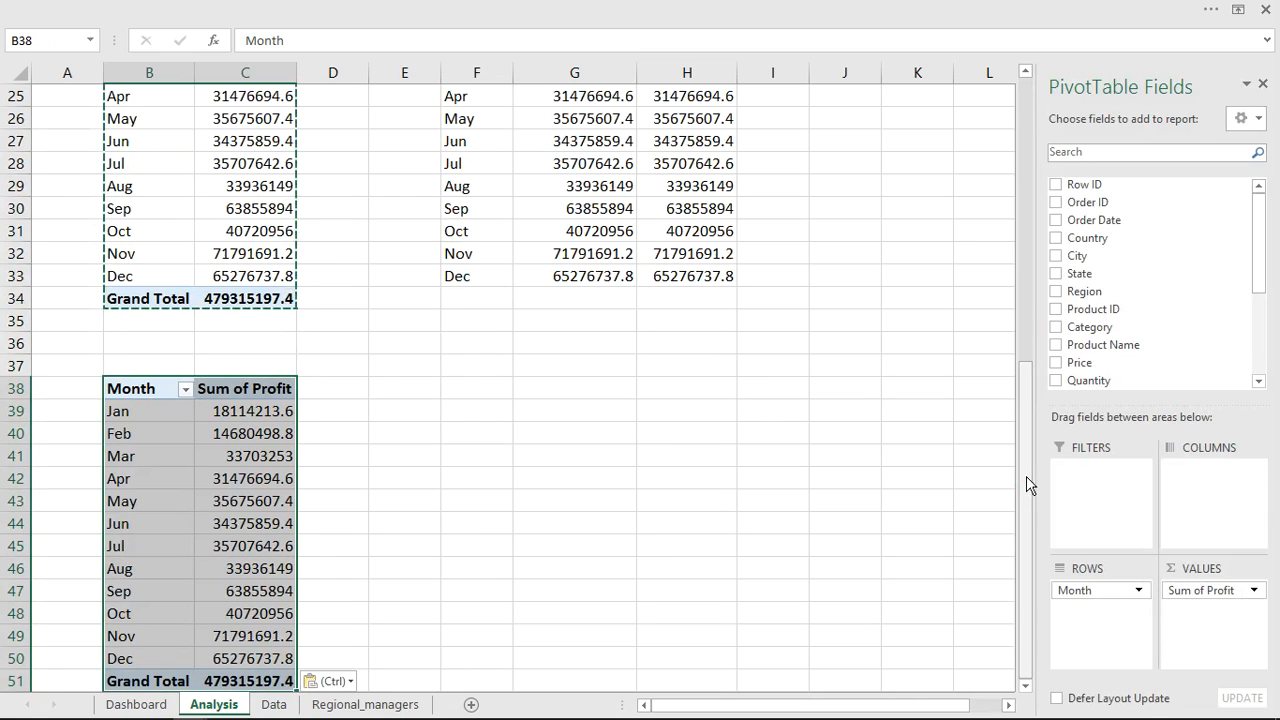
drag(1220, 586, 887, 582)
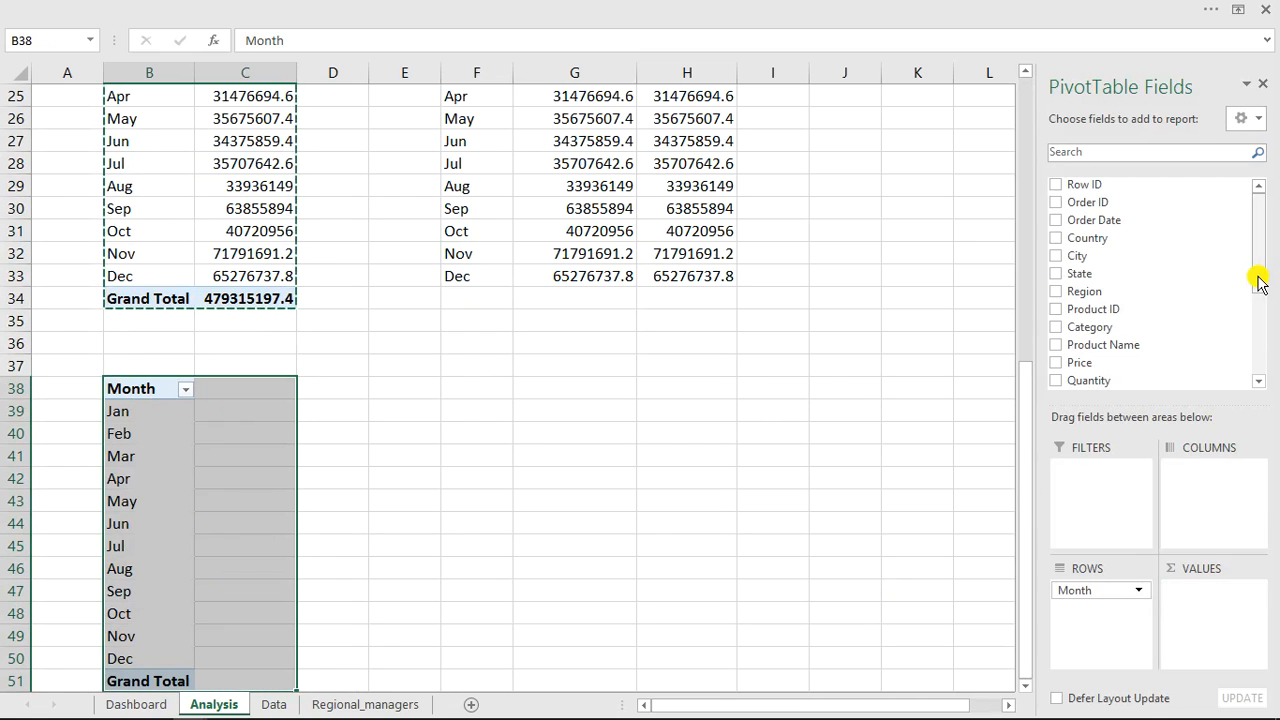
drag(1096, 204, 1197, 616)
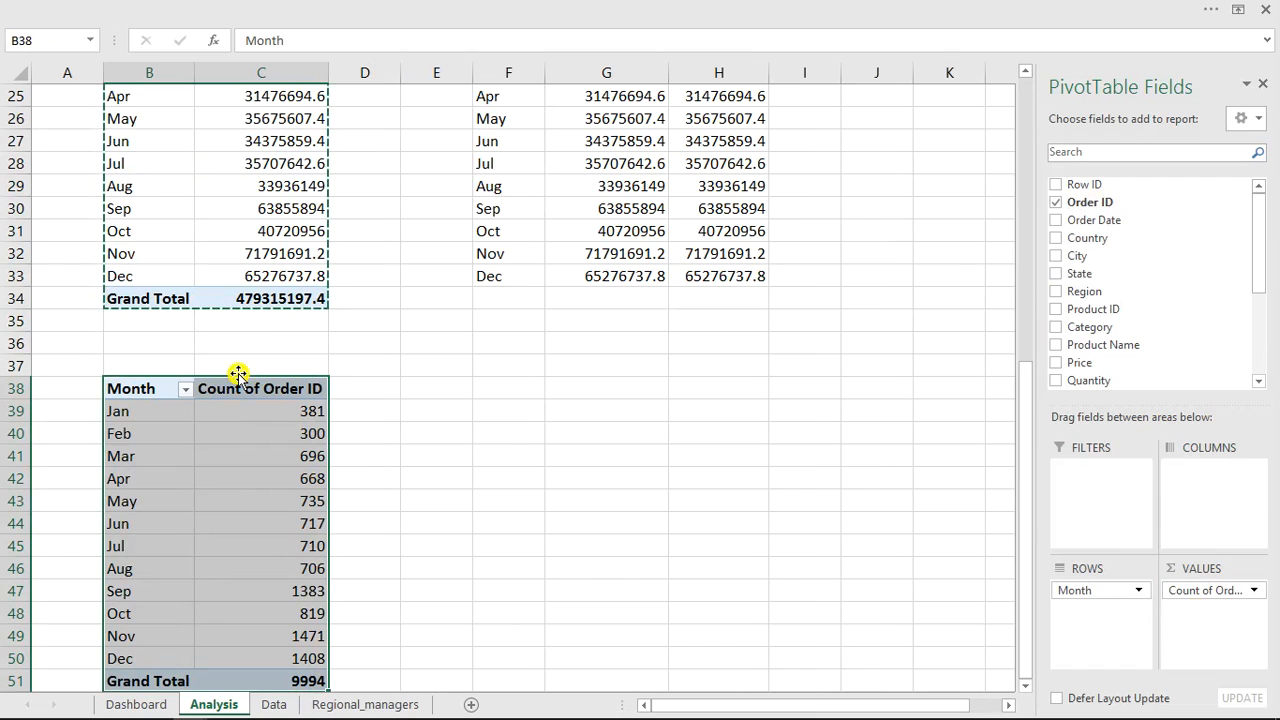
Copy the order count PivotTable and paste it as links starting at cell F38.
key(Escape)
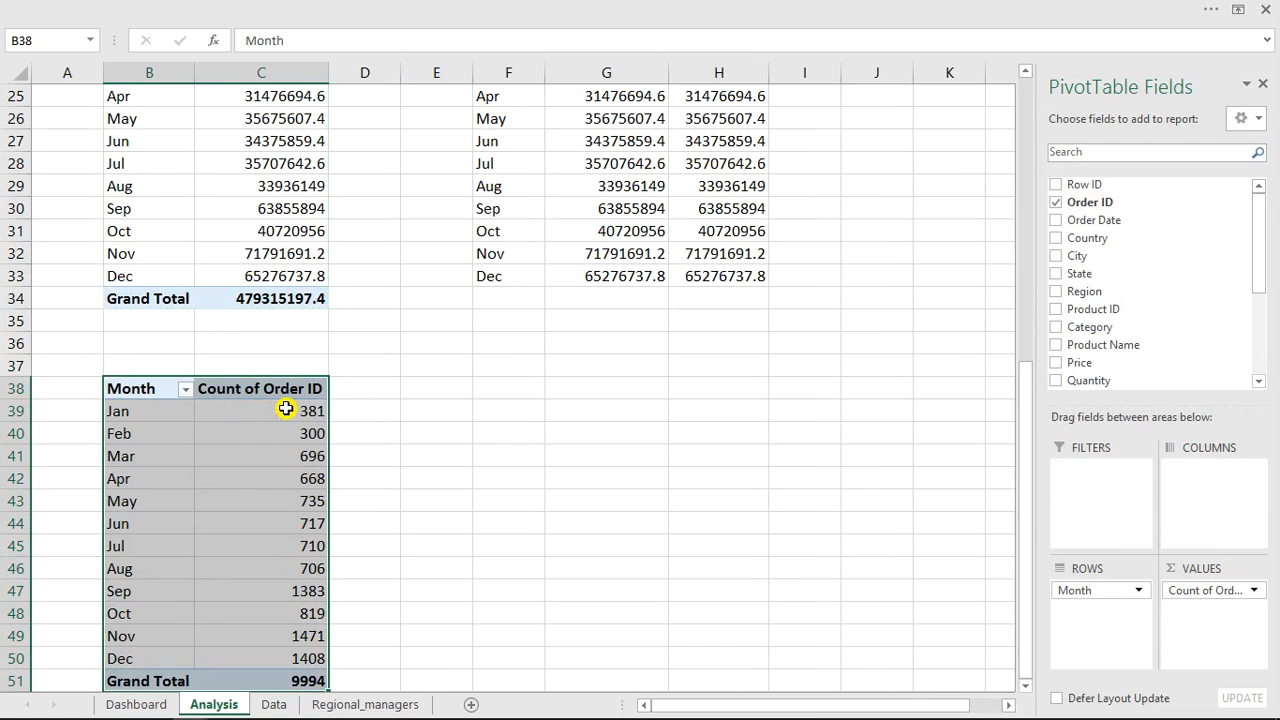
key(ctrl+c)
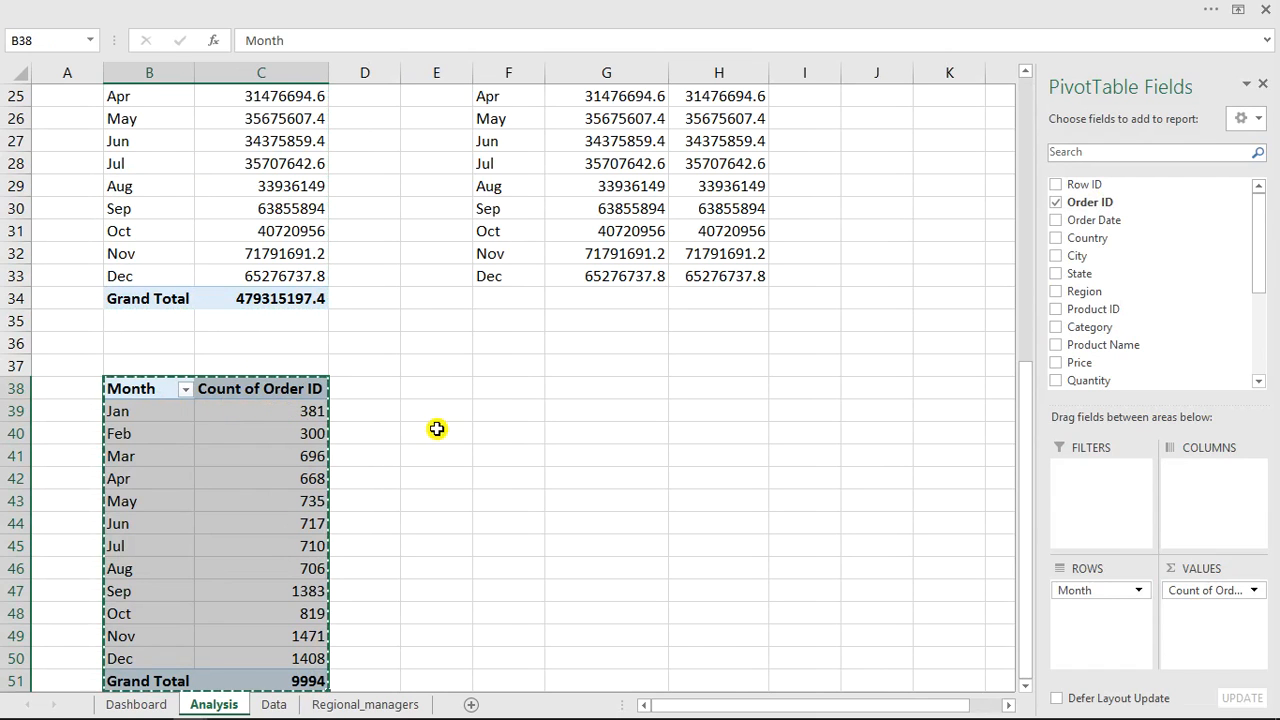
click(498, 394)
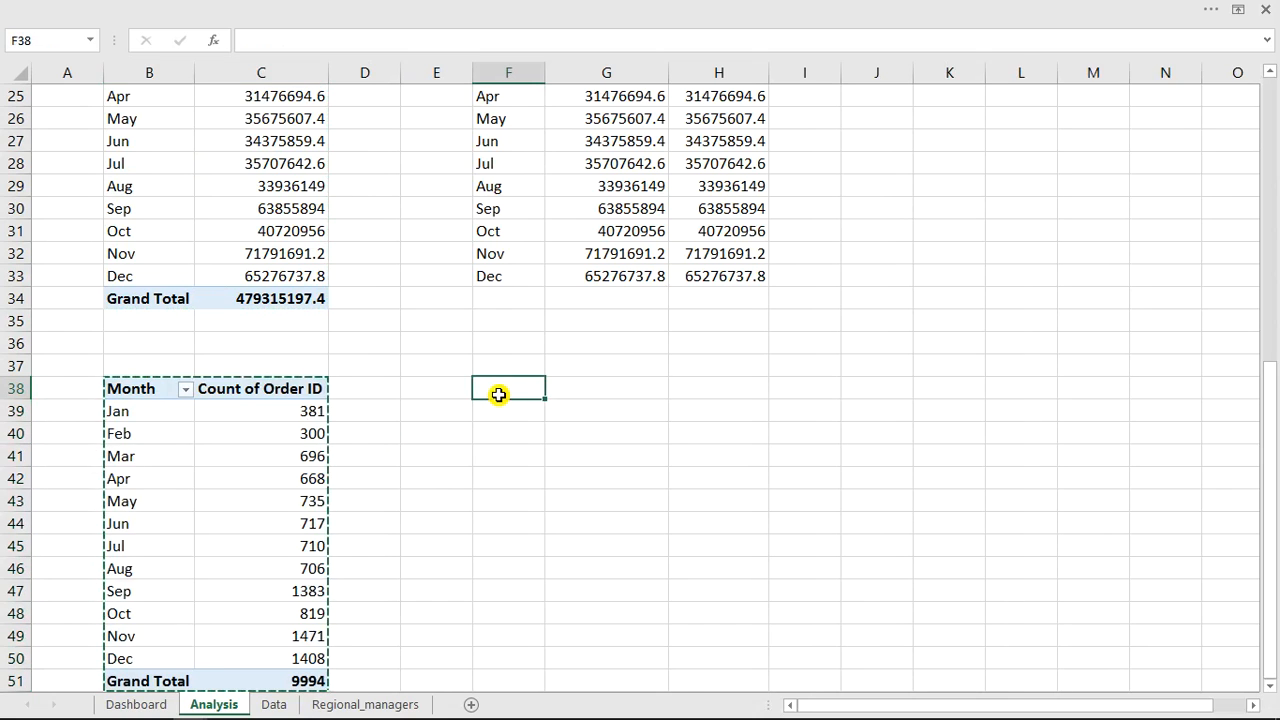
right_click(498, 394)
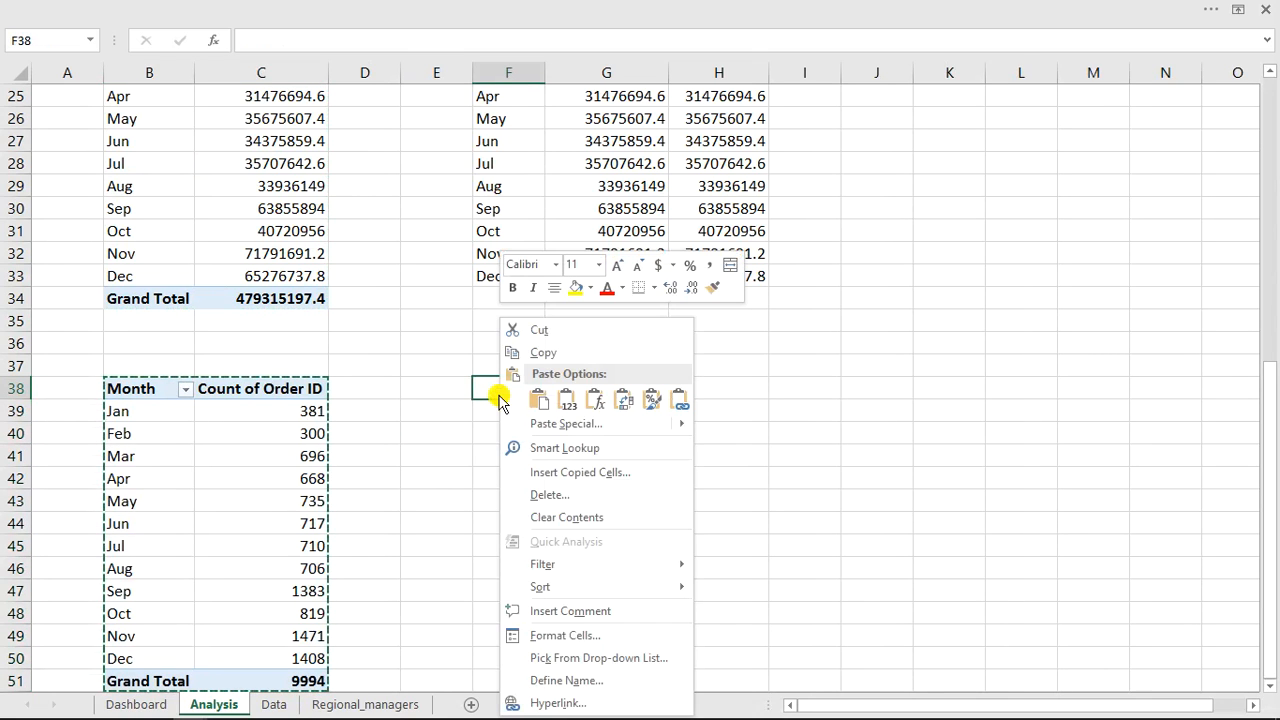
click(684, 405)
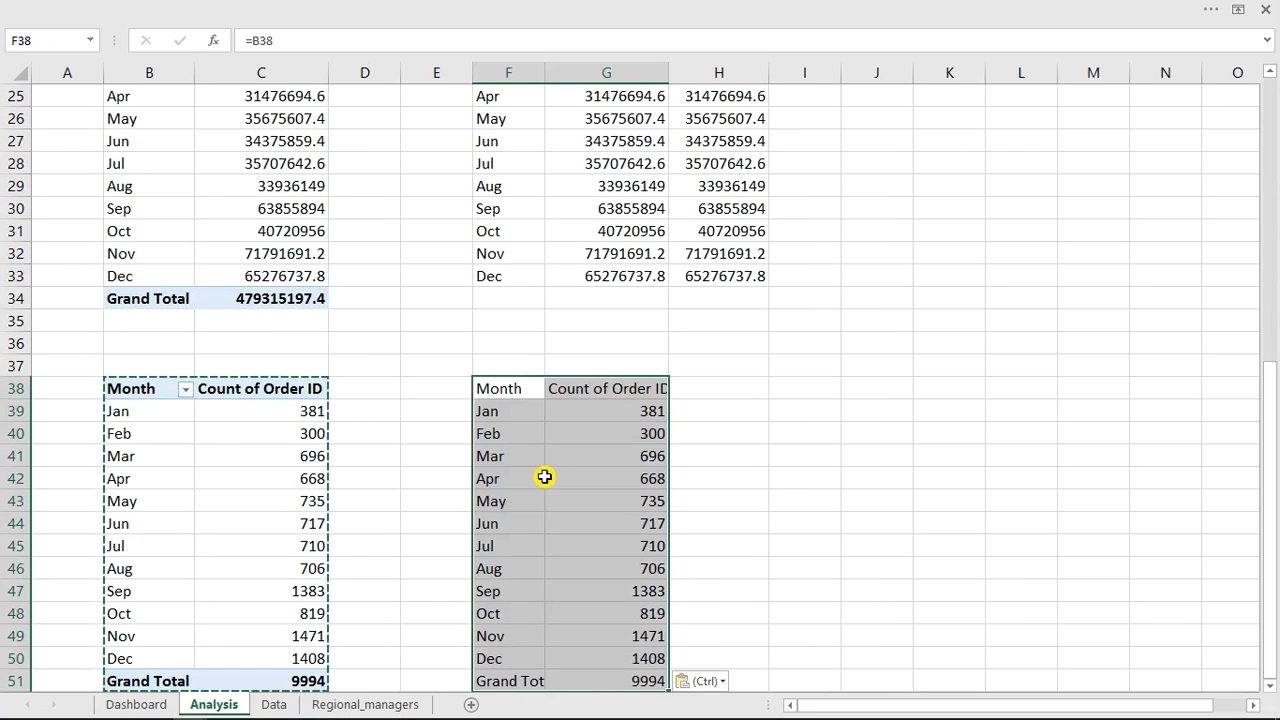
key(Escape)
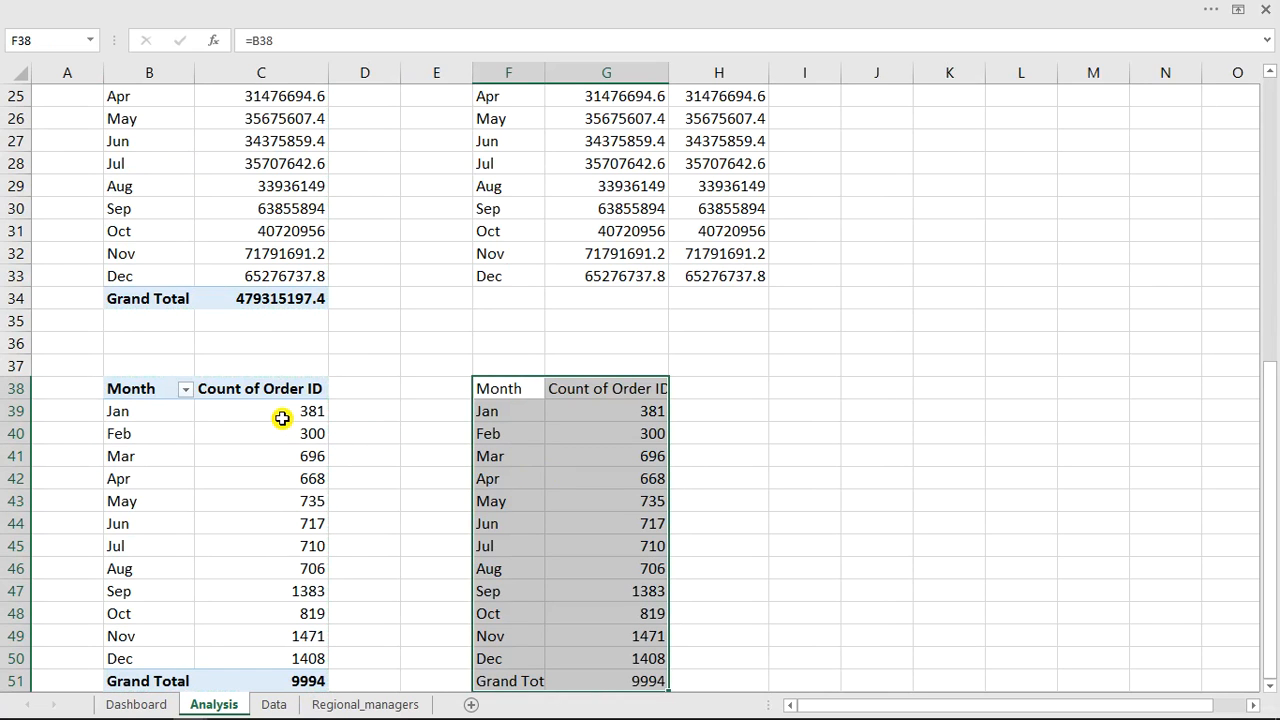
Copy the monthly order counts in C39:C50 and paste them as links into H39.
click(284, 418)
mouse_move(285, 413)
mouse_down()
mouse_move(300, 675)
mouse_move(307, 664)
mouse_up()
key(ctrl+c)
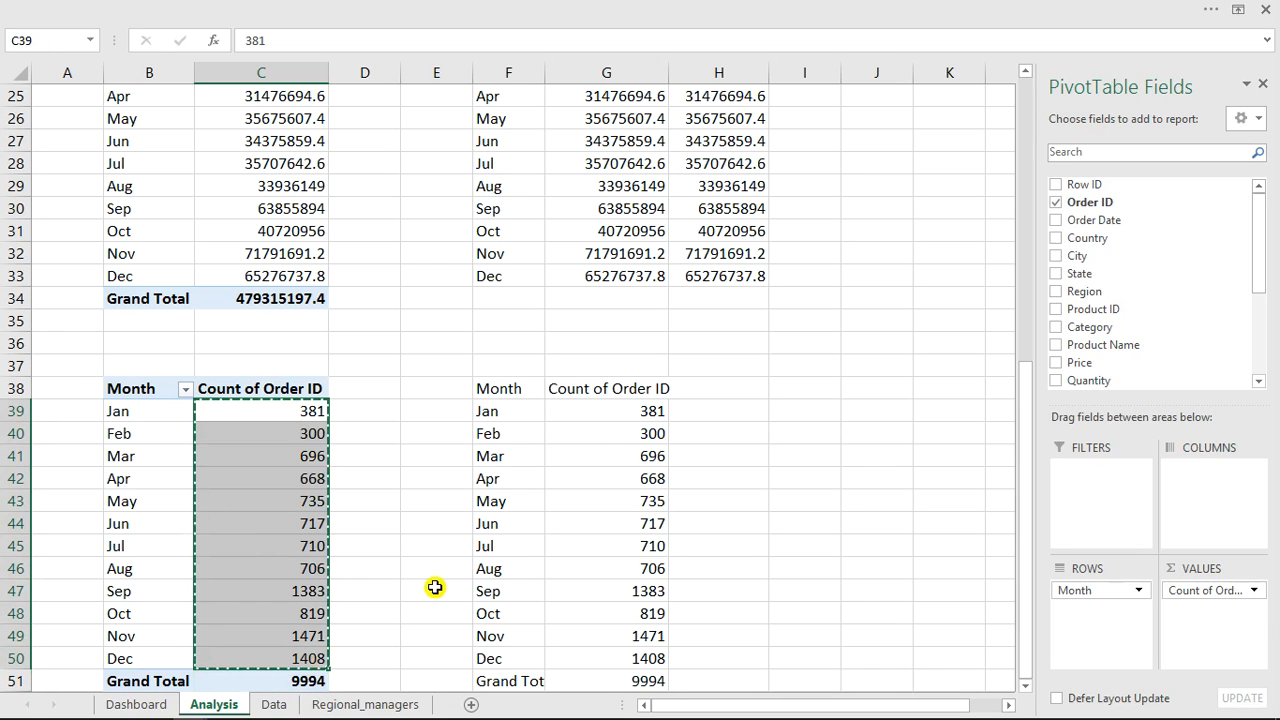
click(697, 412)
right_click(697, 413)
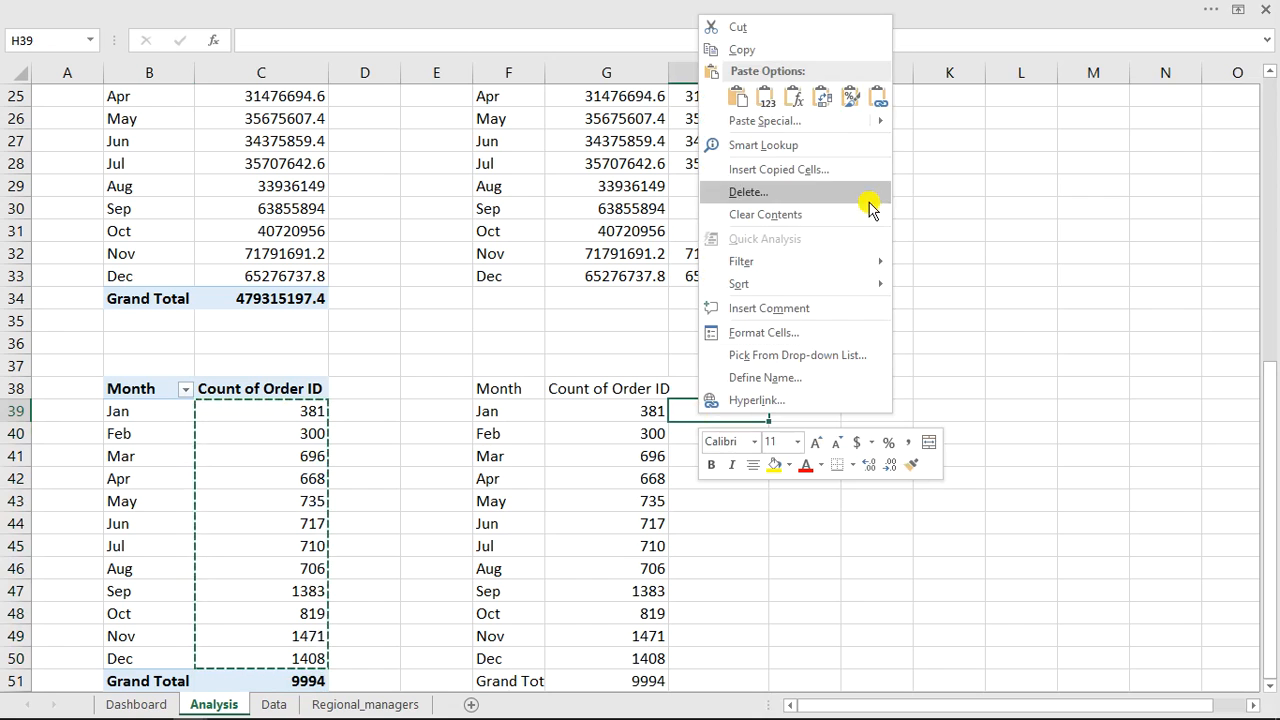
click(878, 96)
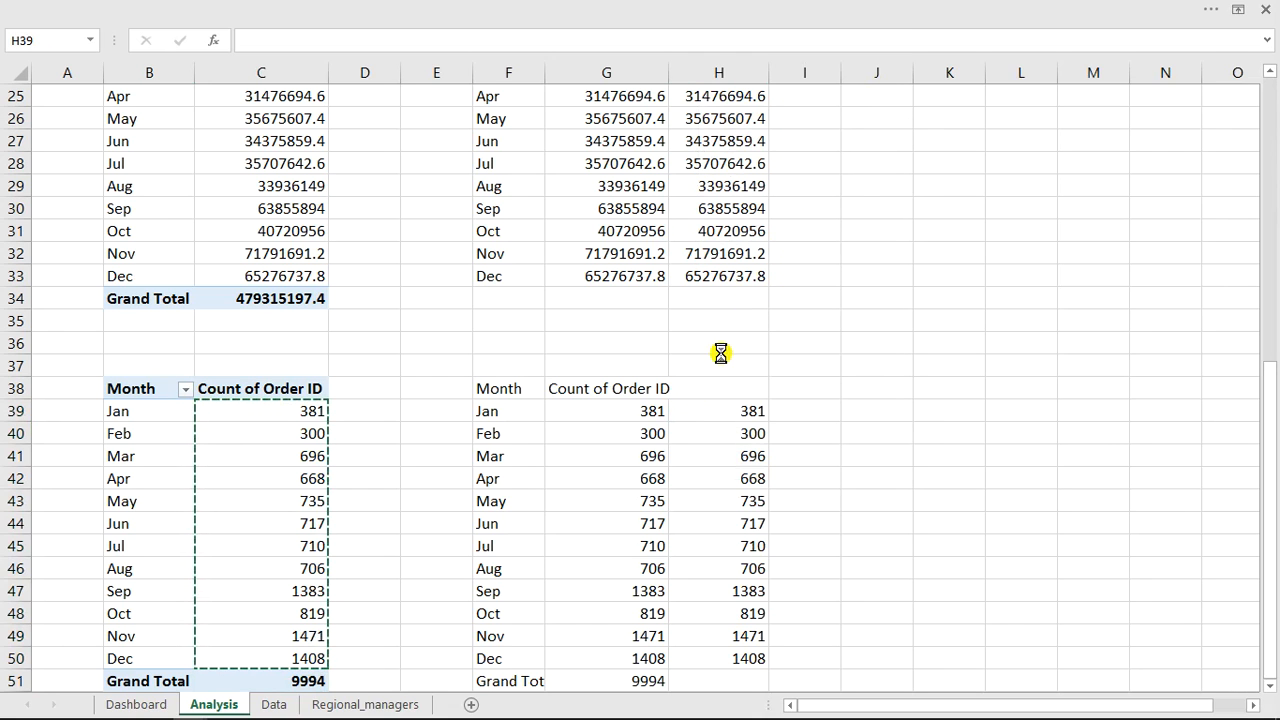
Label column H of the linked order-count table with the heading Trend in H38.
click(705, 389)
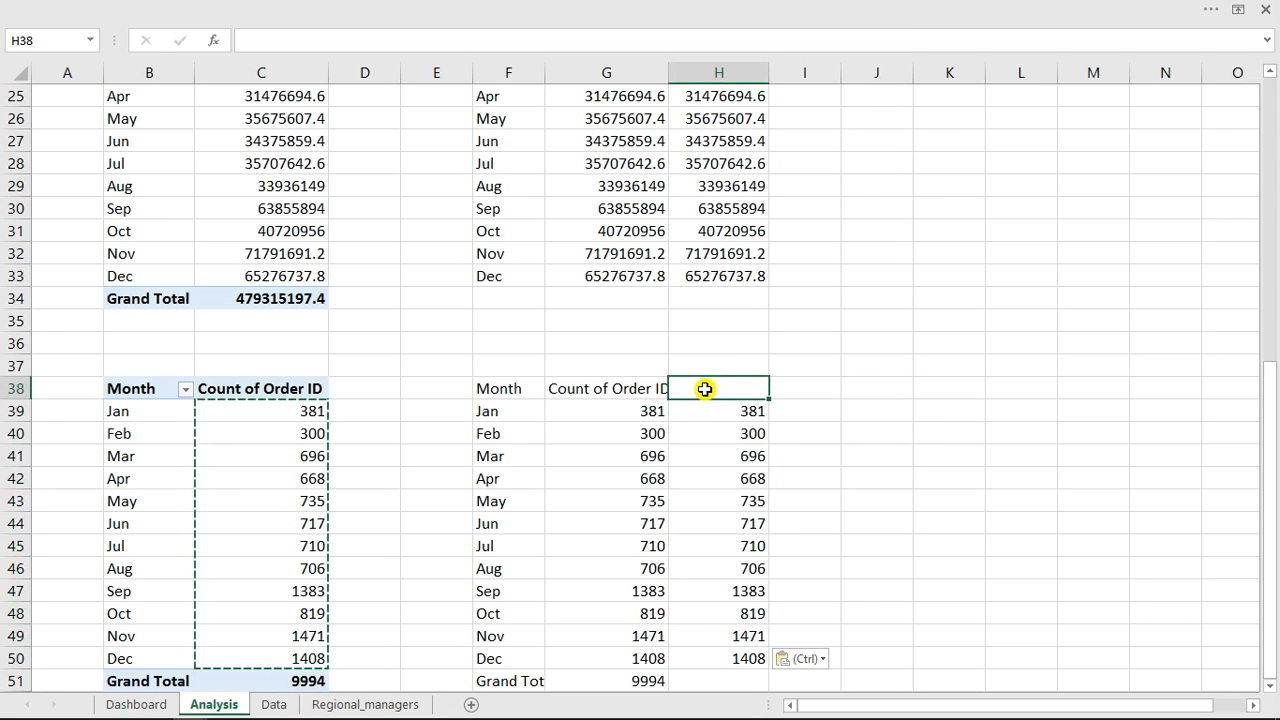
text(Tren)
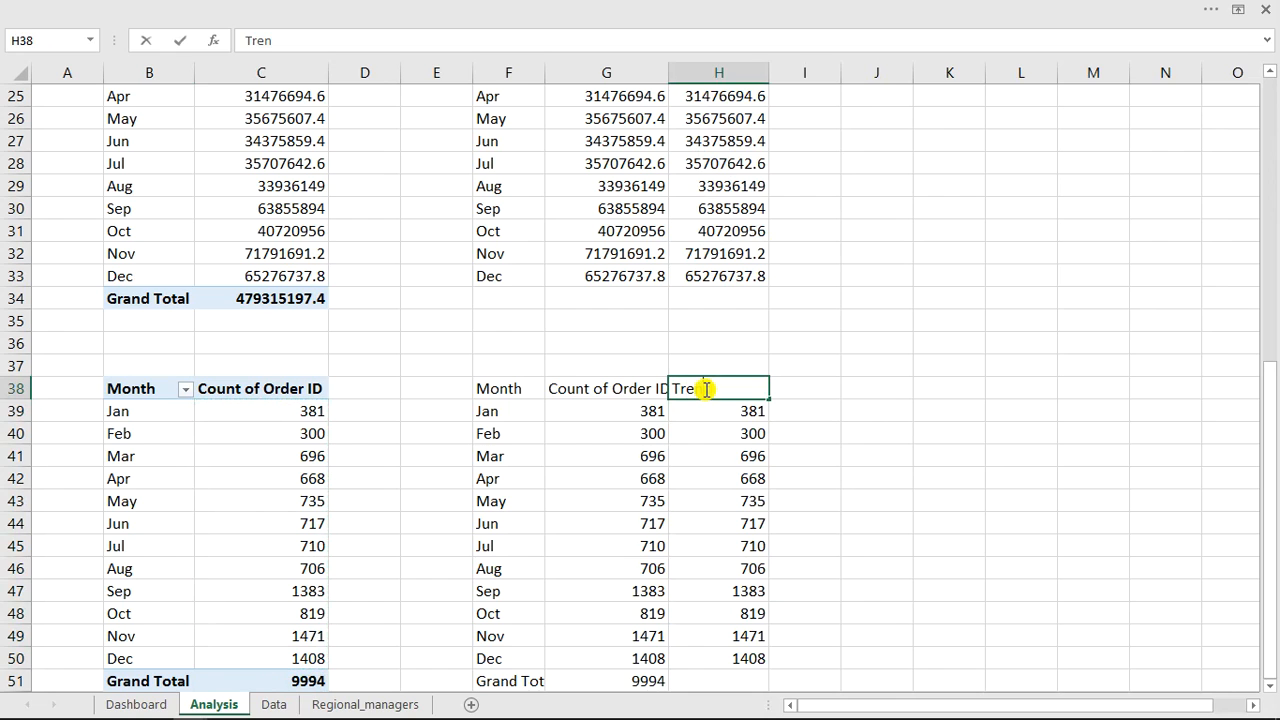
key(Return)
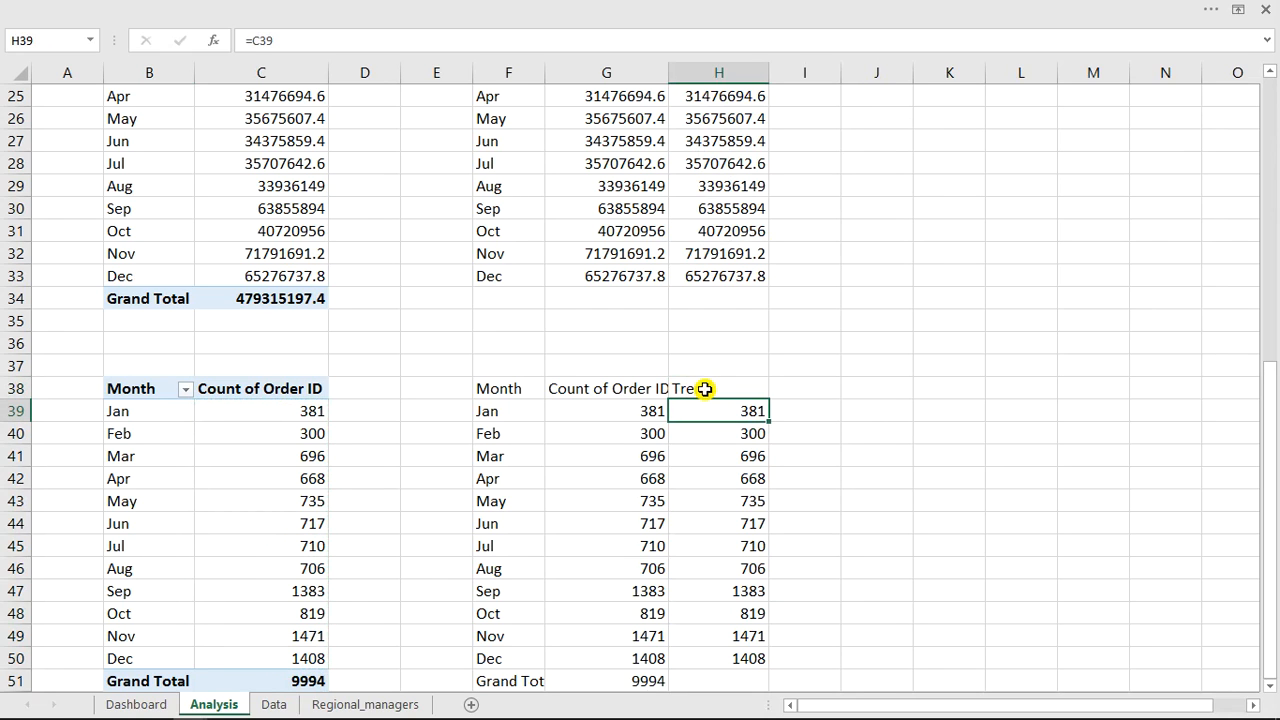
Delete the Grand Total row in F51:G51 from the linked order-count table.
click(519, 398)
drag(519, 398, 718, 655)
click(640, 682)
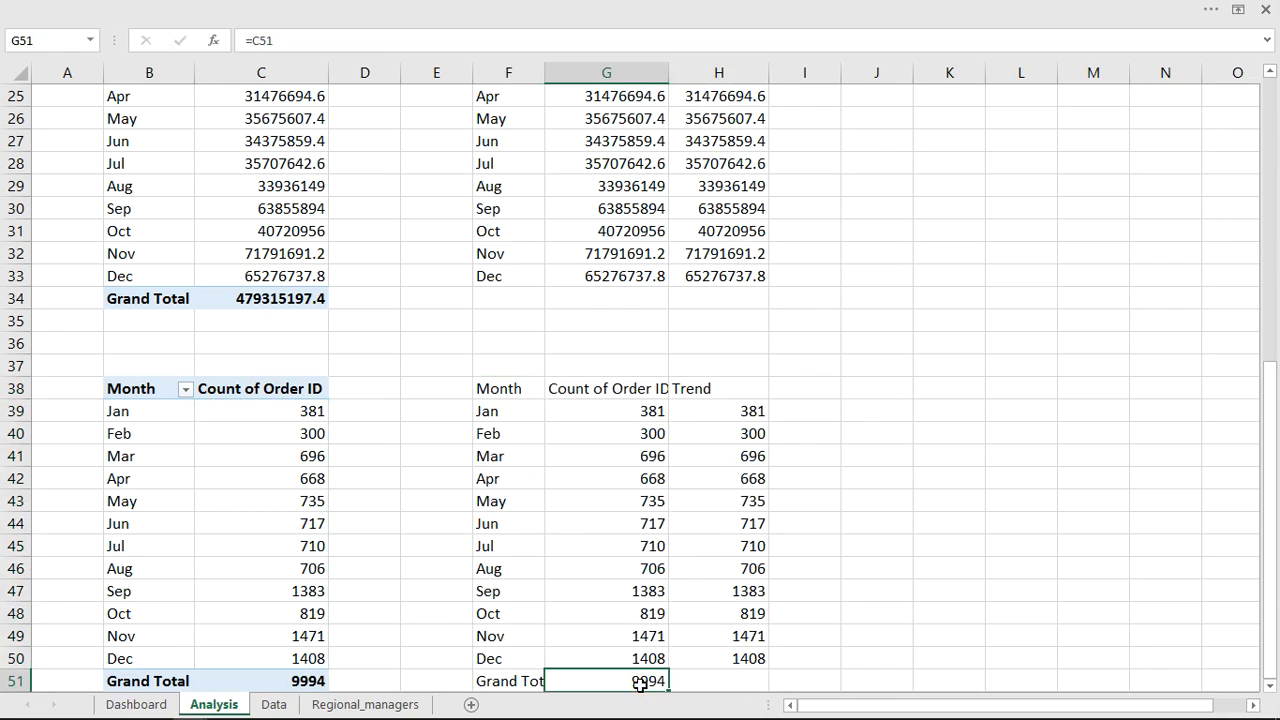
mouse_move(590, 690)
mouse_down()
mouse_move(486, 679)
mouse_move(503, 681)
mouse_up()
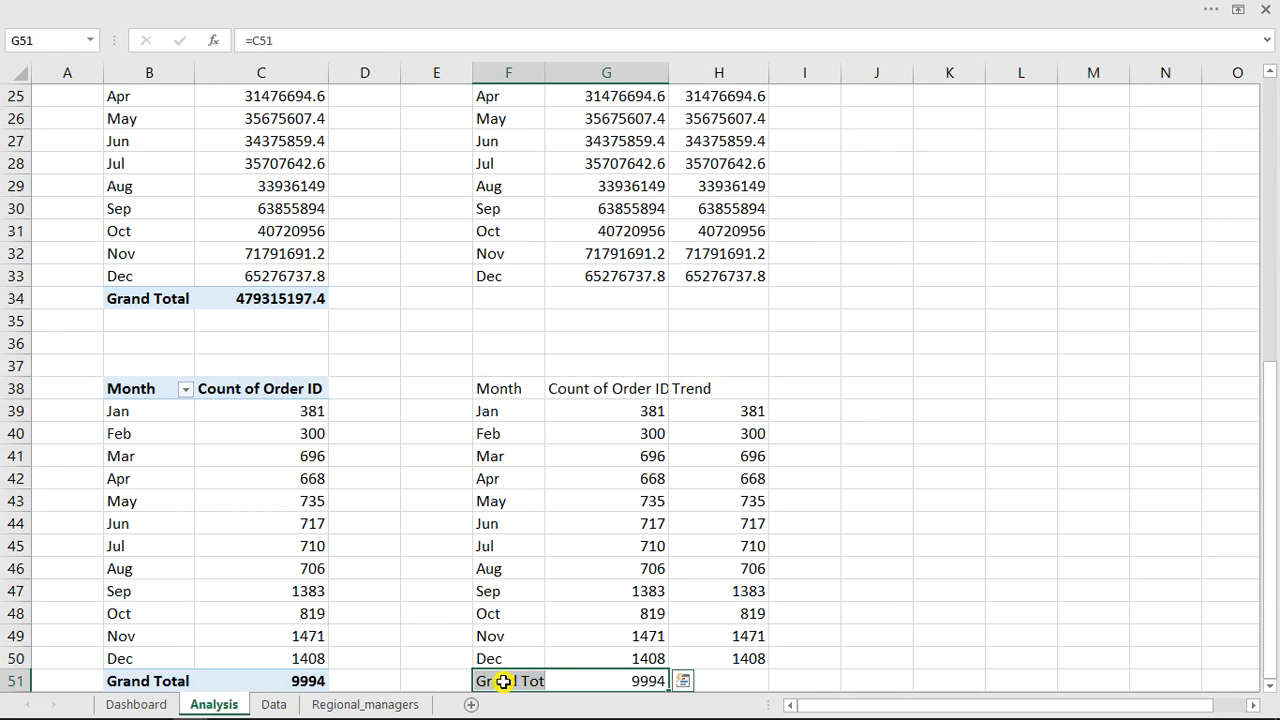
key(Delete)
Insert the recommended line chart from the F38:H50 order-count table.
drag(505, 393, 720, 655)
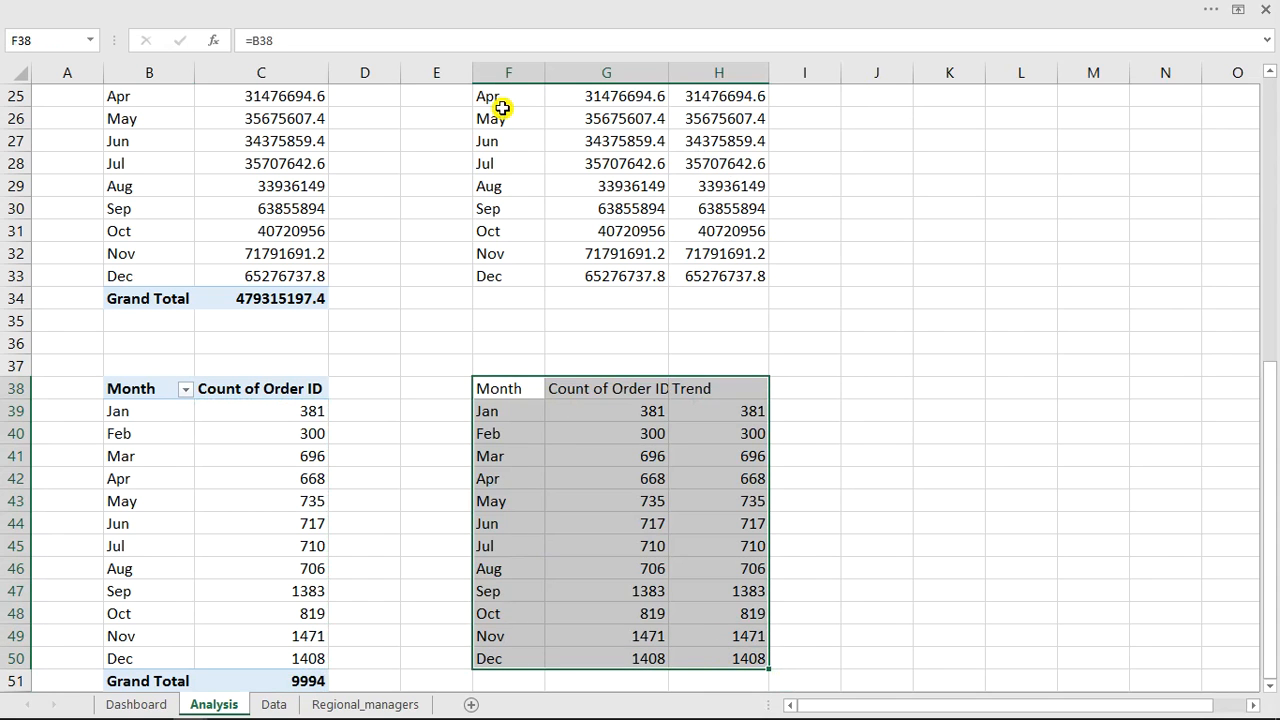
click(489, 9)
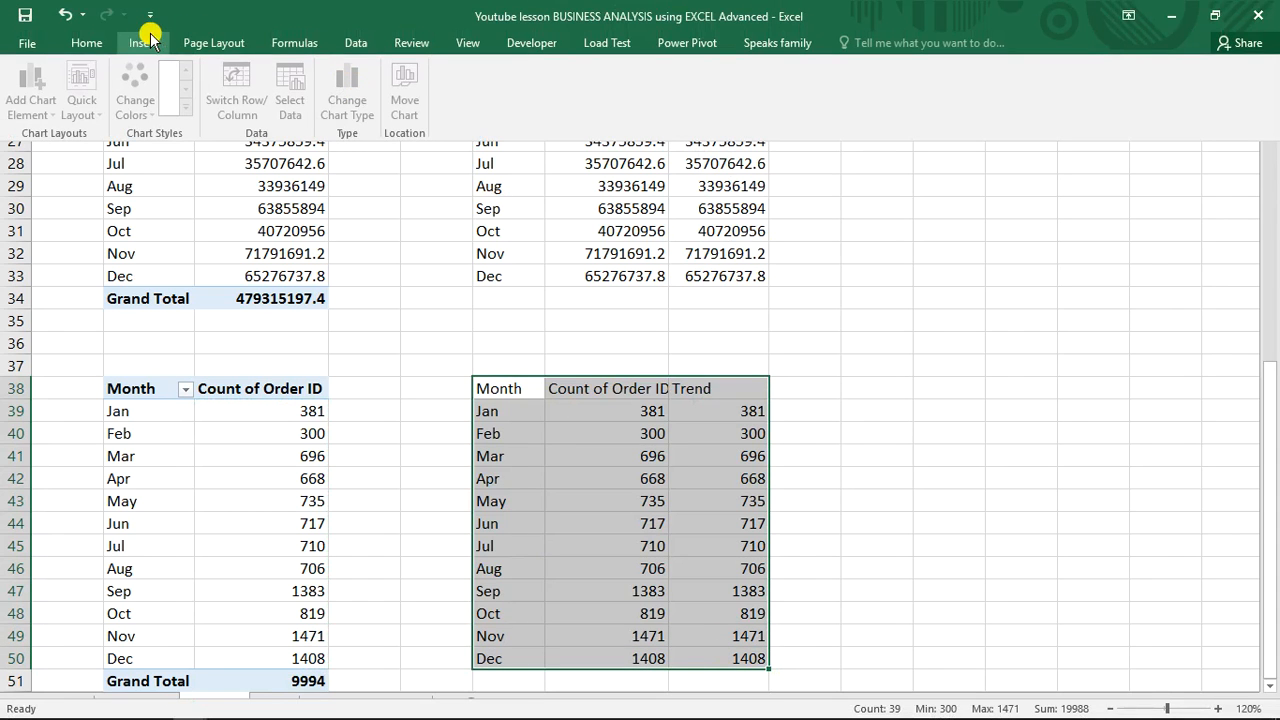
click(146, 42)
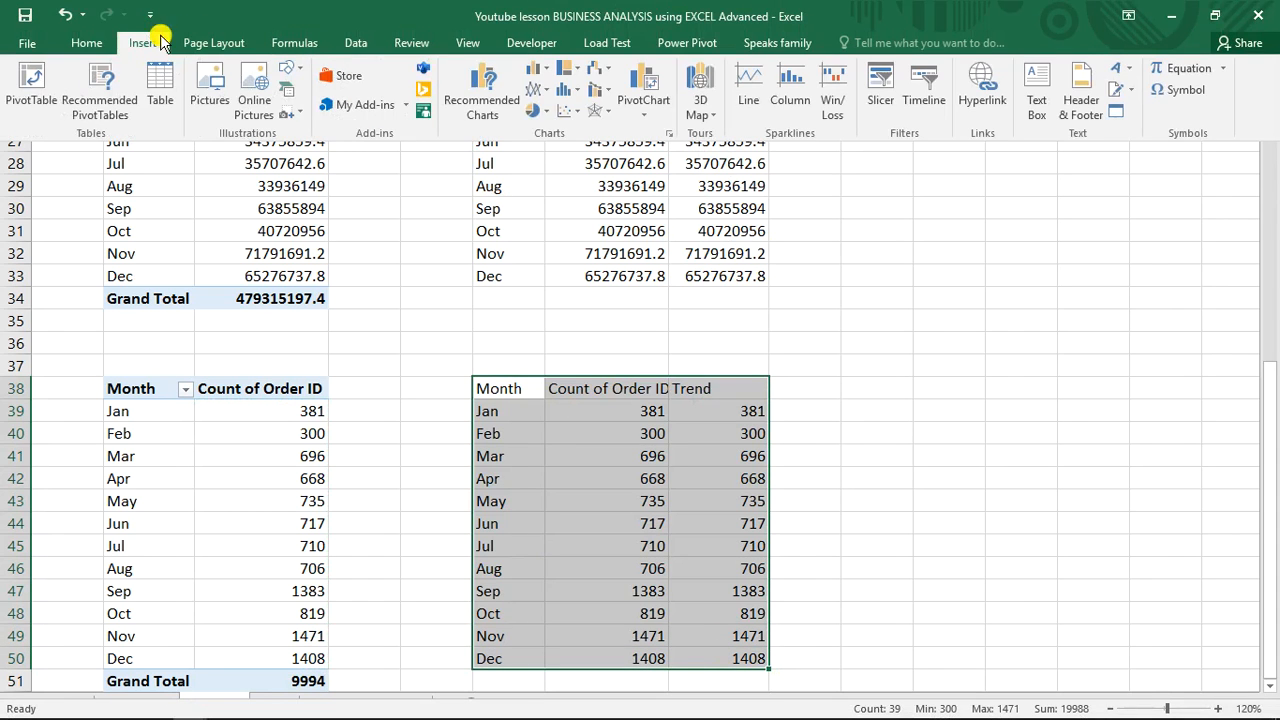
click(481, 92)
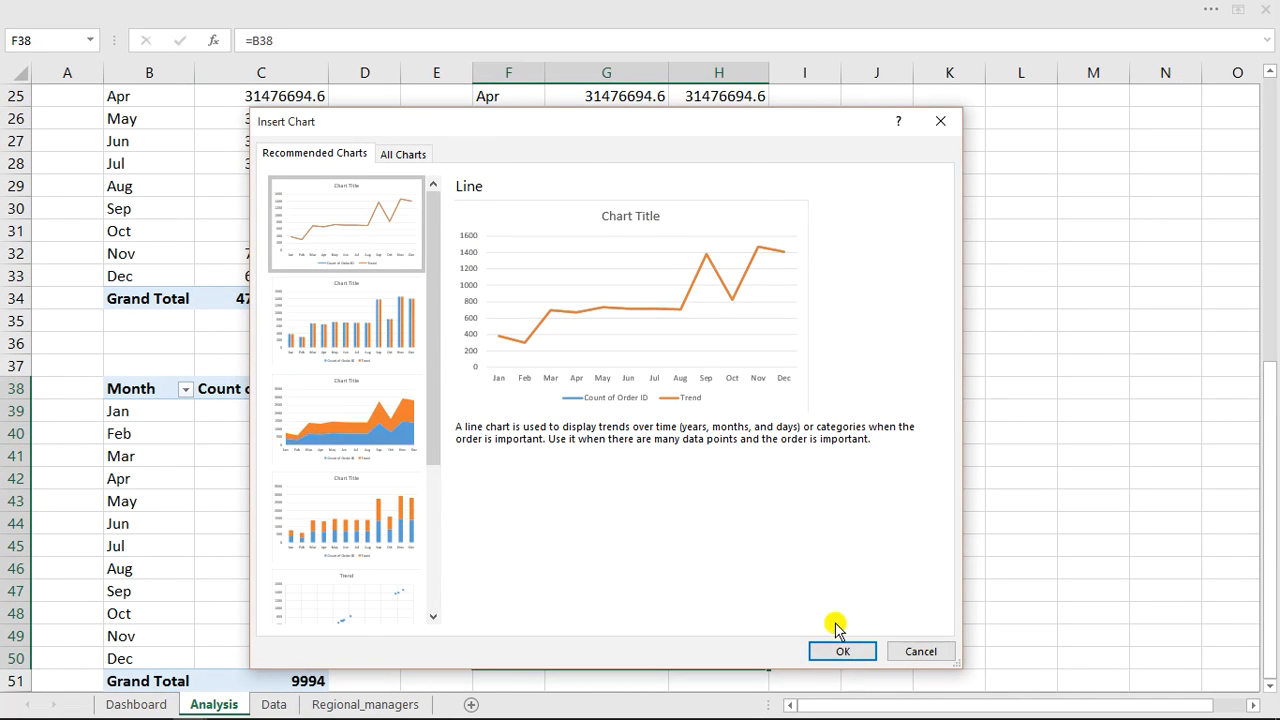
click(843, 648)
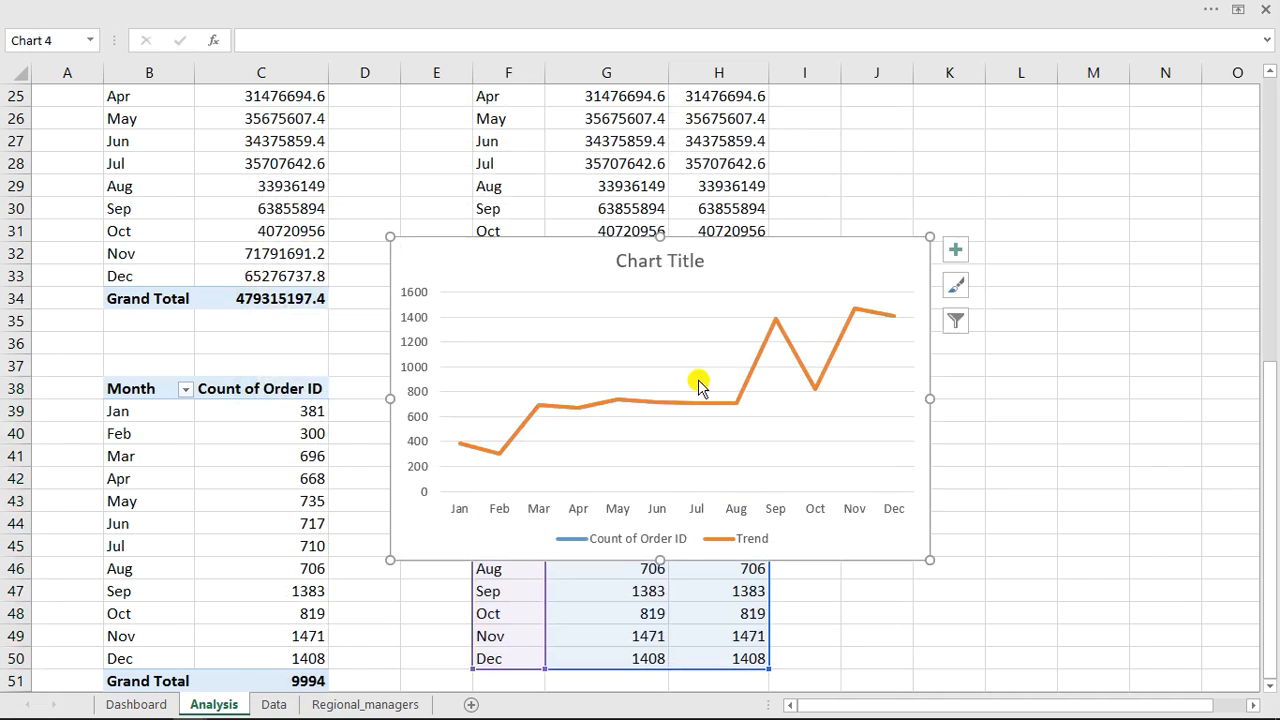
Remove the legend, the horizontal and vertical axes, and the chart title from the new chart.
click(735, 538)
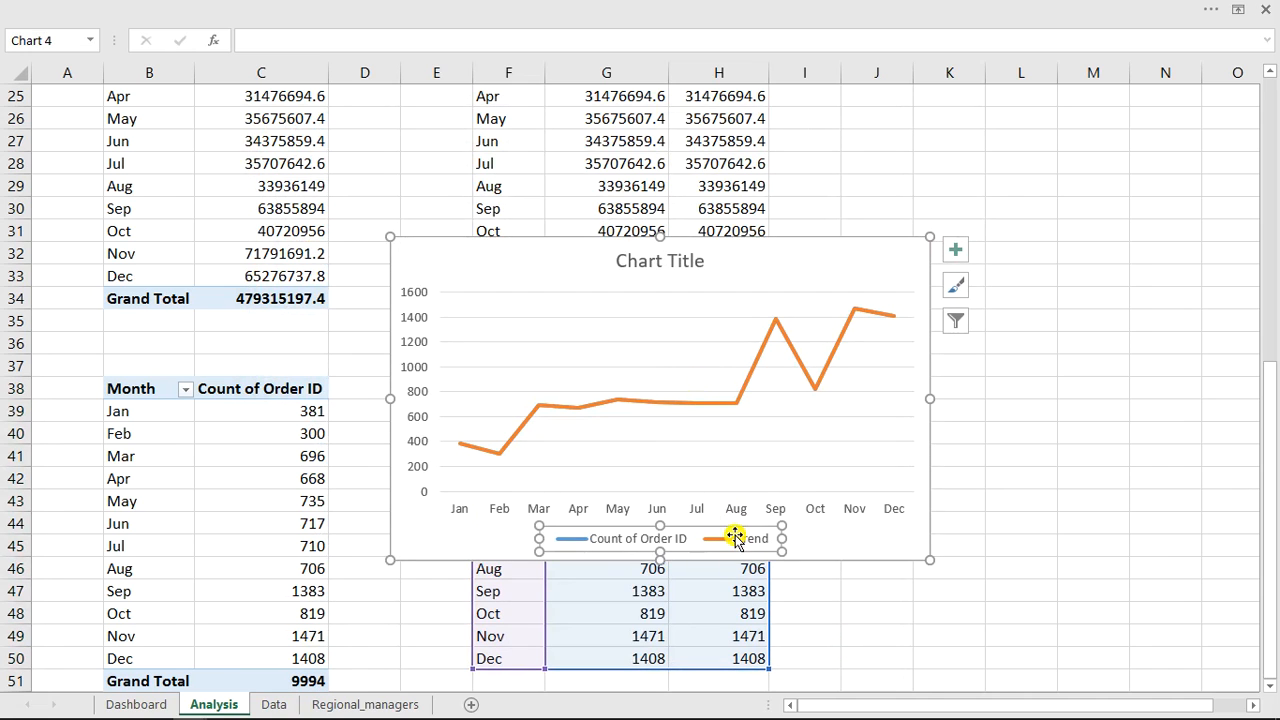
key(Delete)
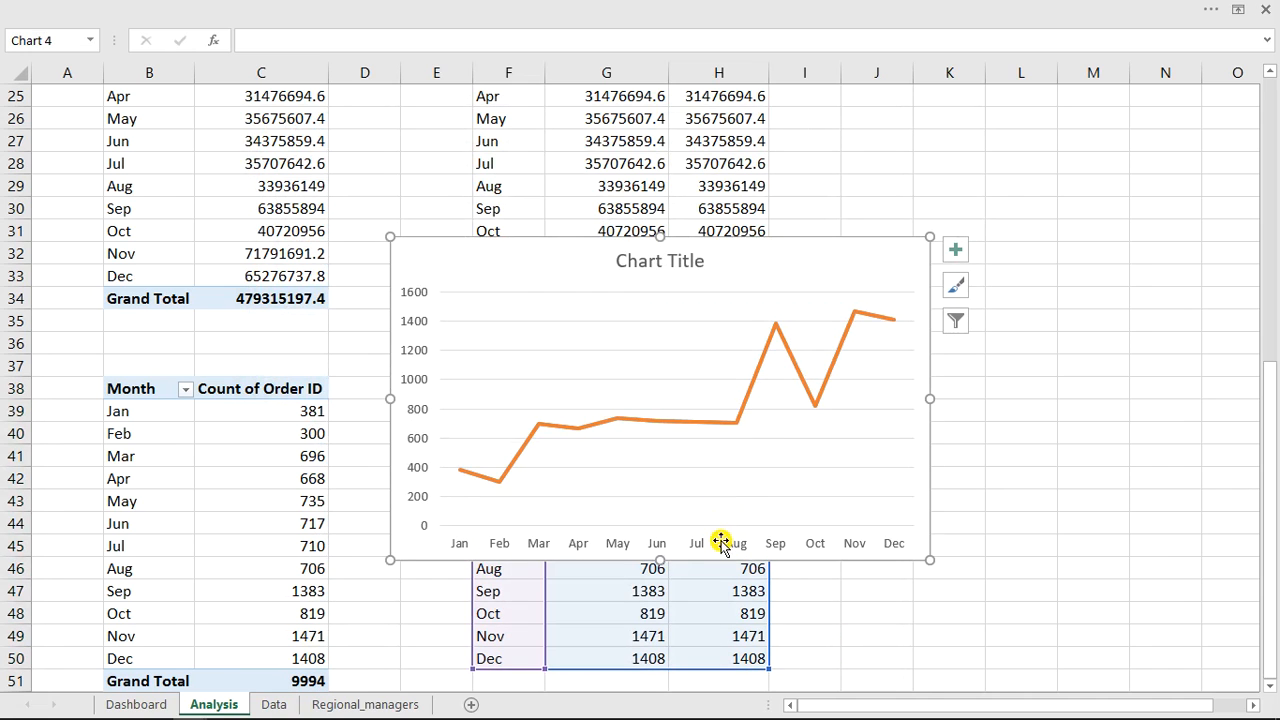
click(735, 543)
key(Delete)
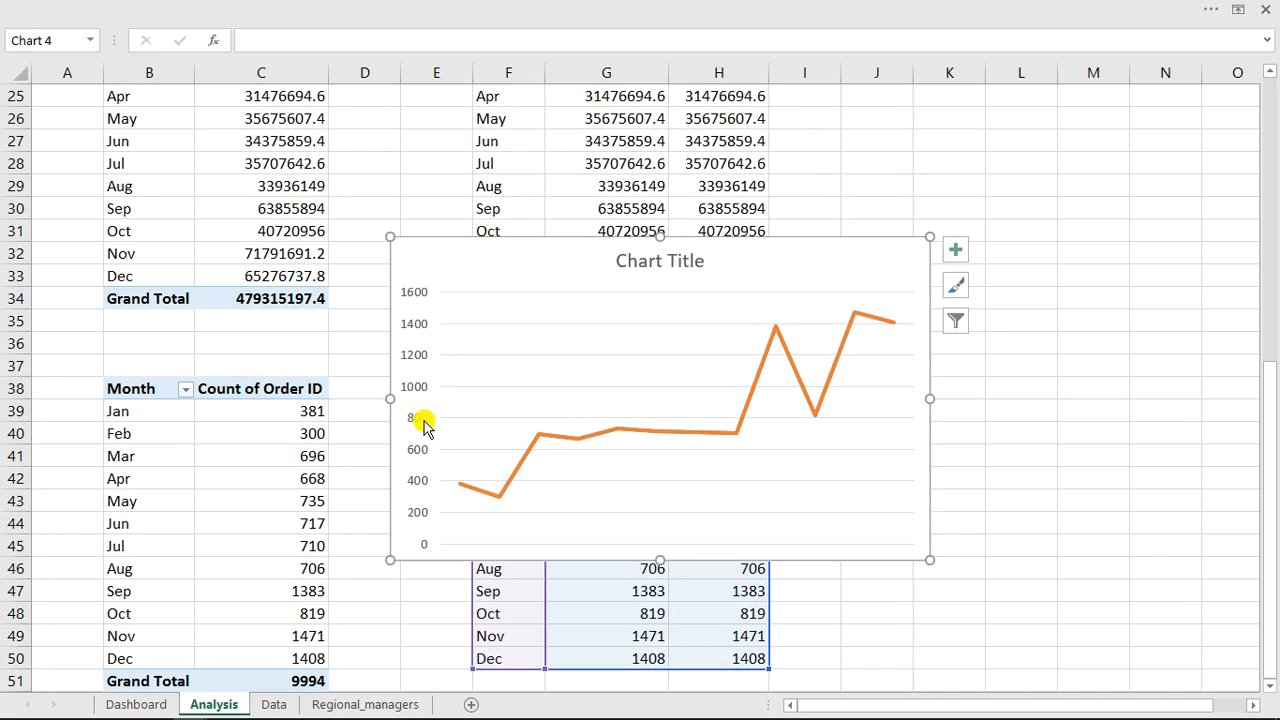
click(419, 428)
key(Delete)
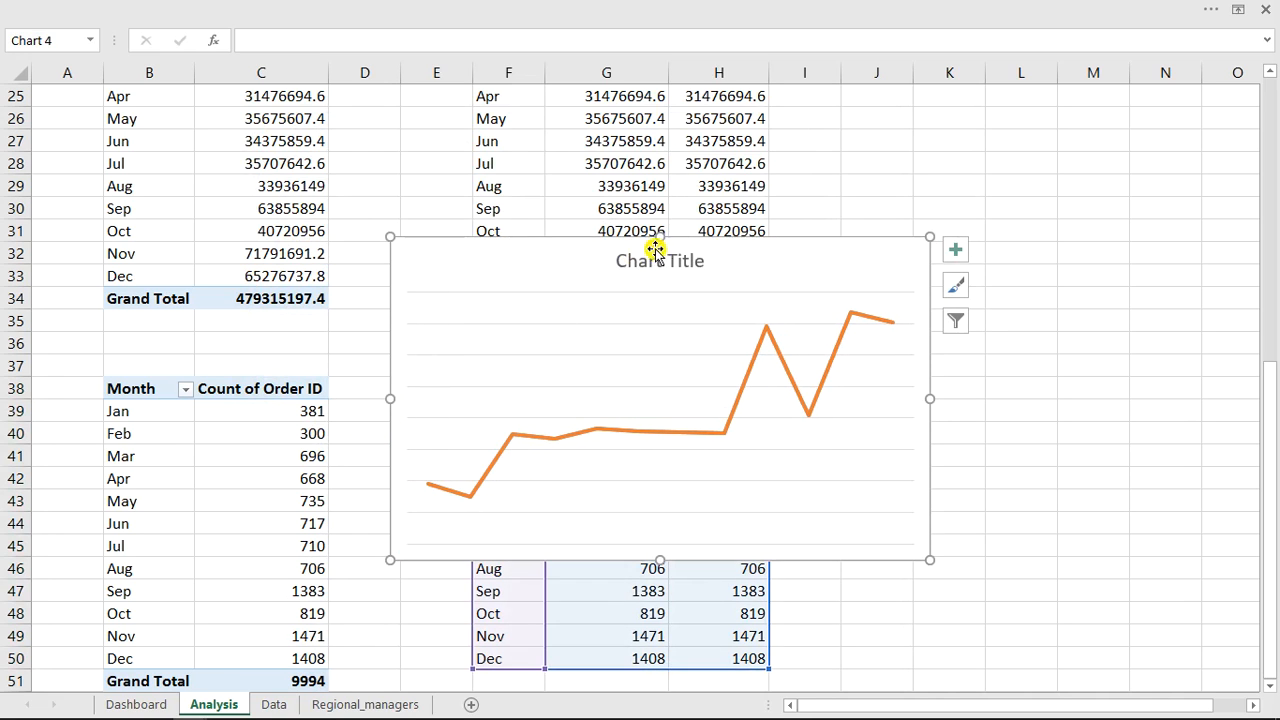
click(662, 264)
key(Delete)
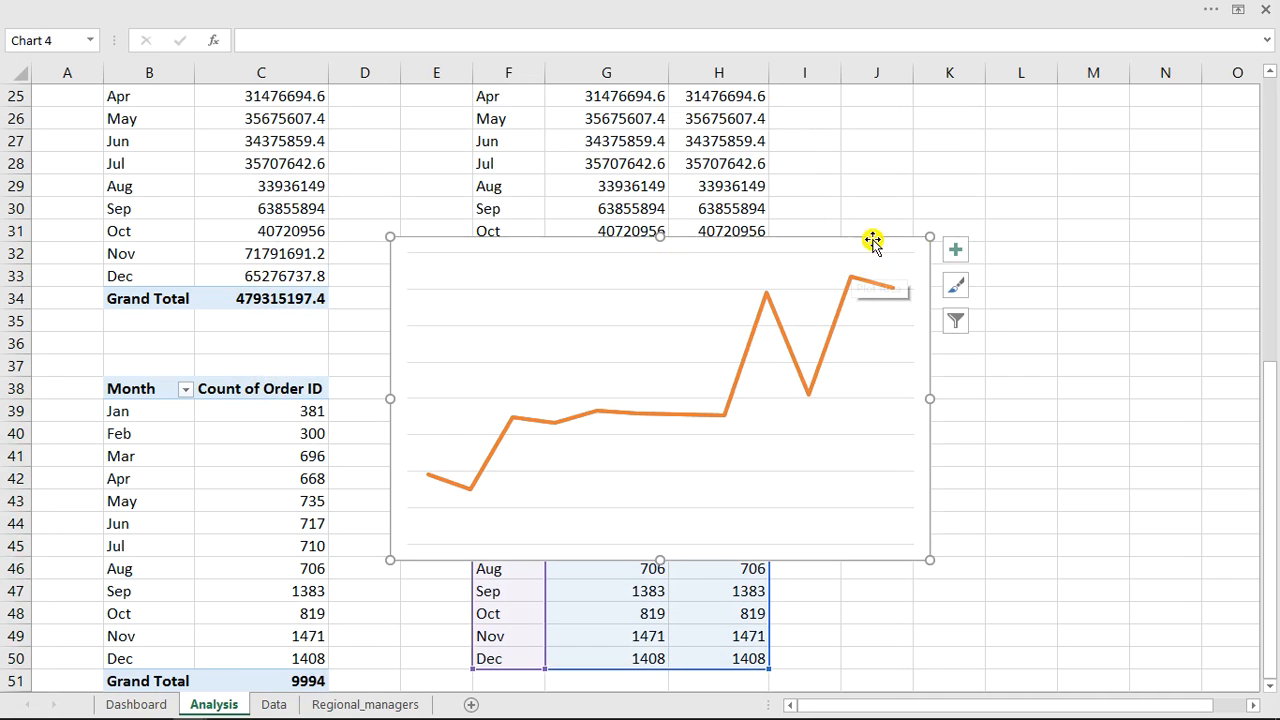
Change the Count of Order ID series chart type to Stacked Area in the combo settings.
right_click(778, 318)
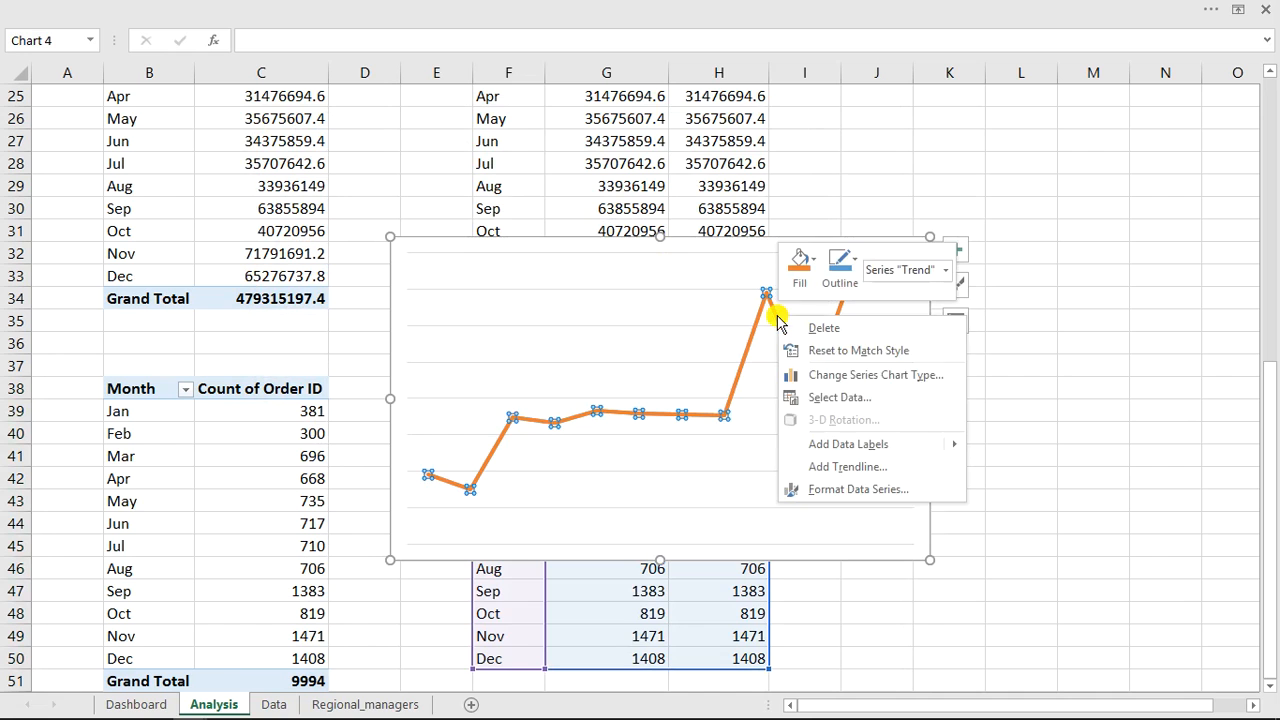
click(822, 376)
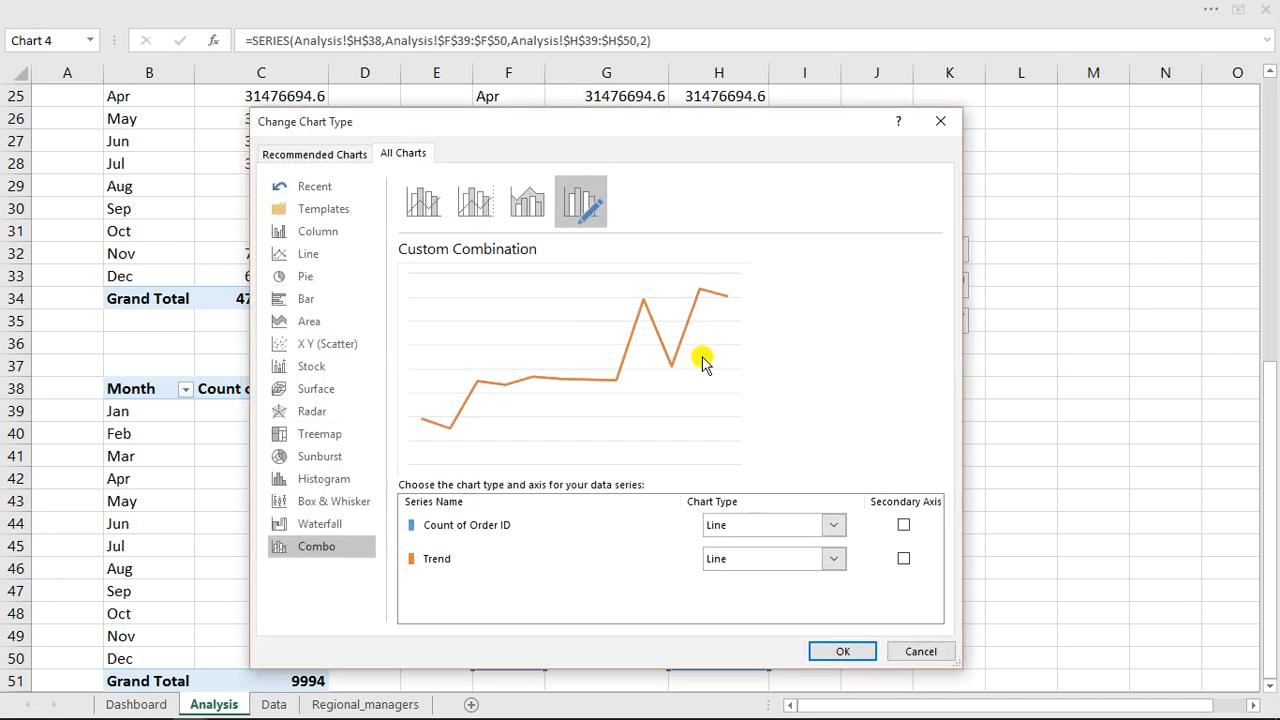
click(833, 527)
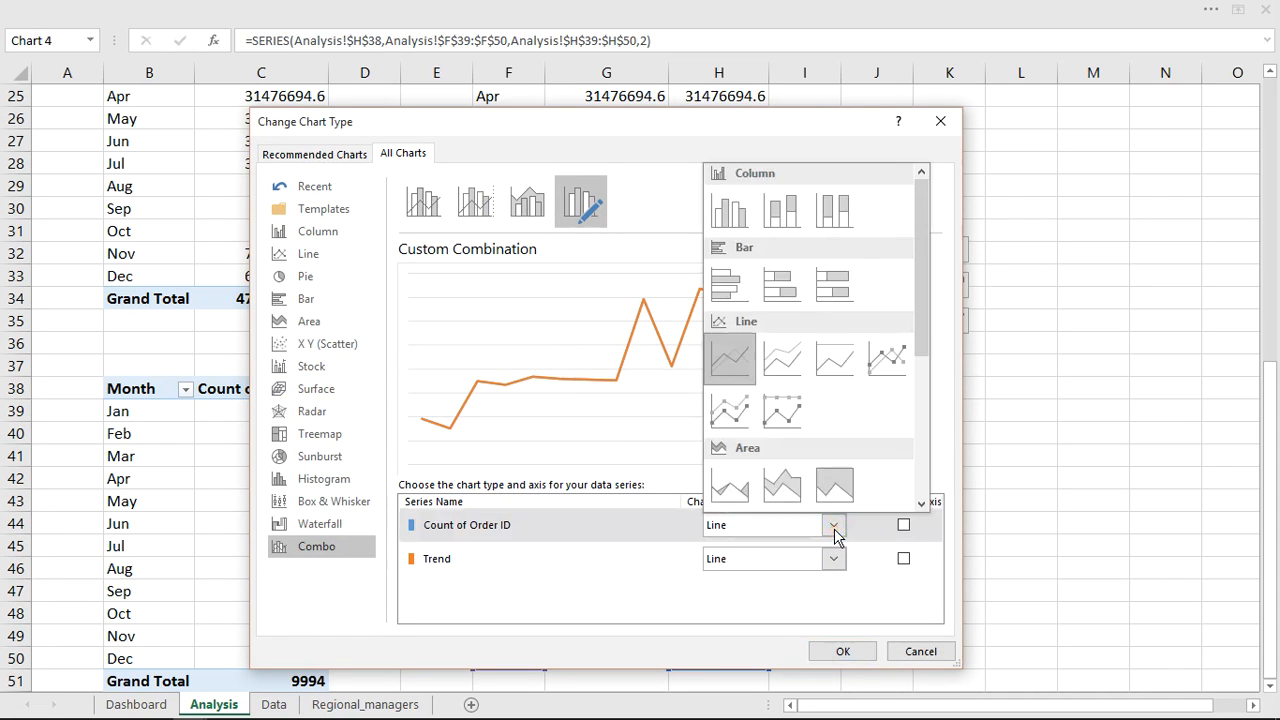
click(788, 488)
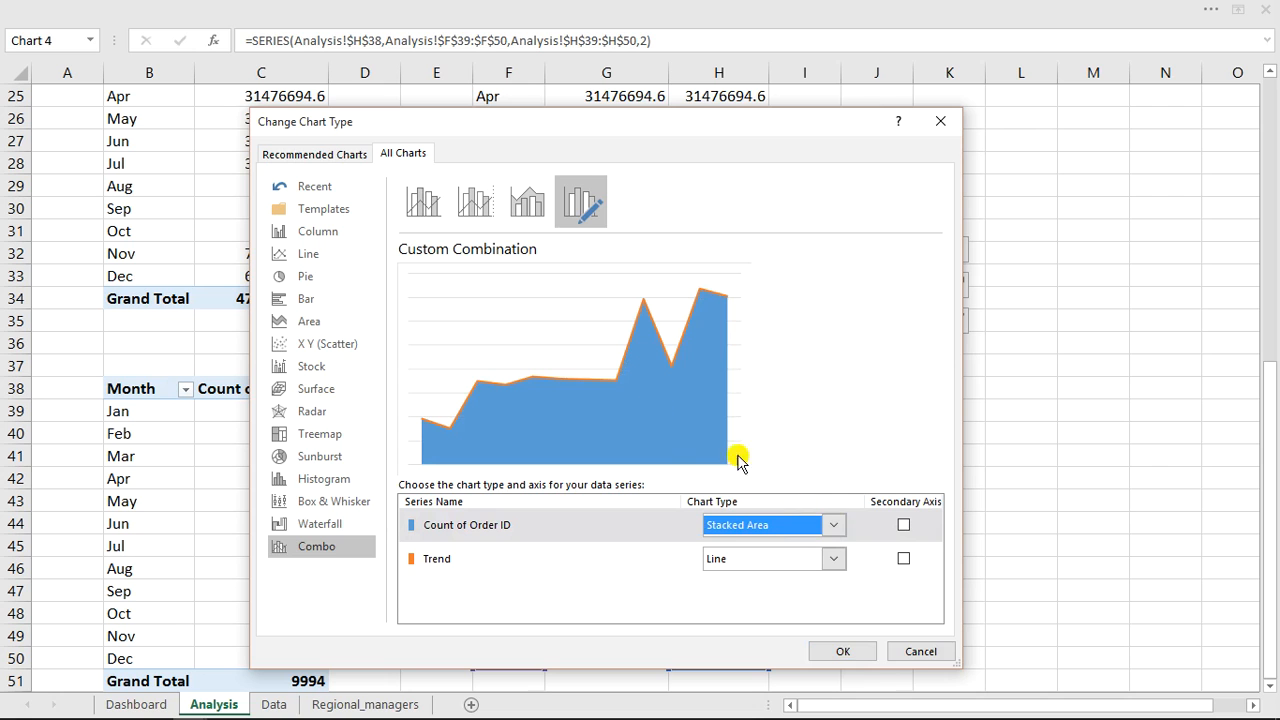
click(845, 651)
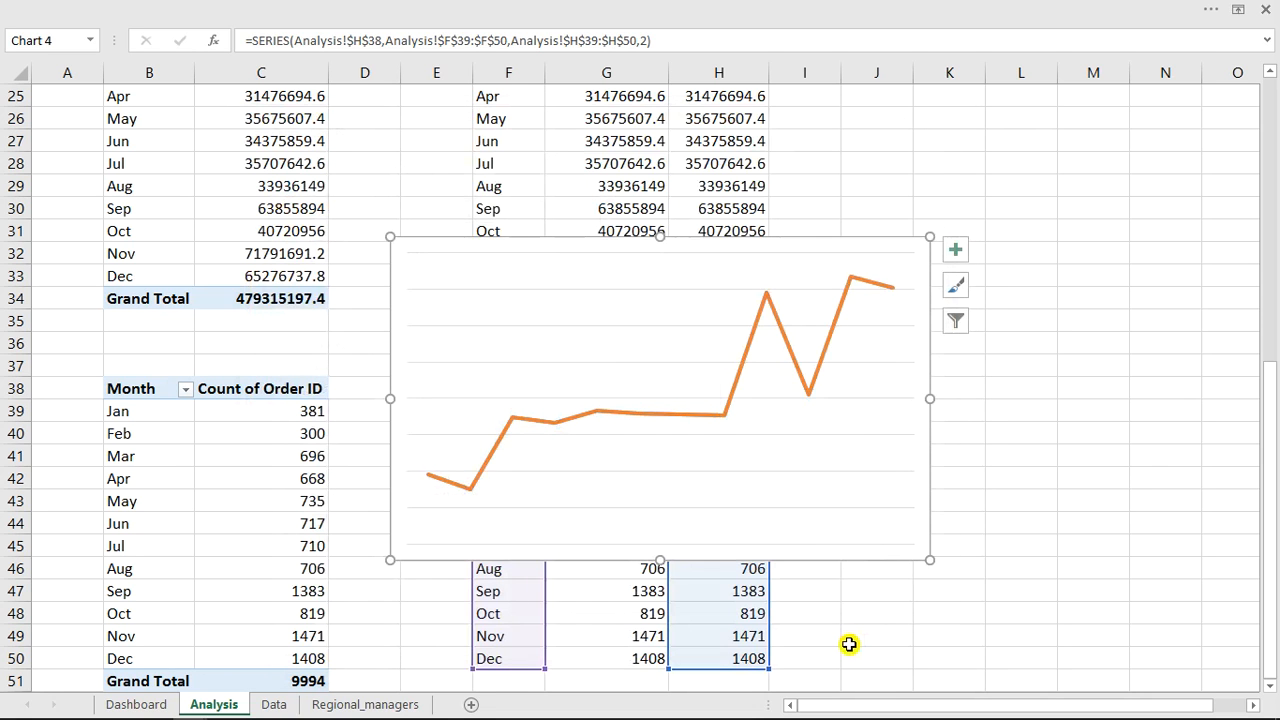
Give the Trend series a solid dark brown line colour in the Format Data Series pane.
click(724, 414)
right_click(724, 414)
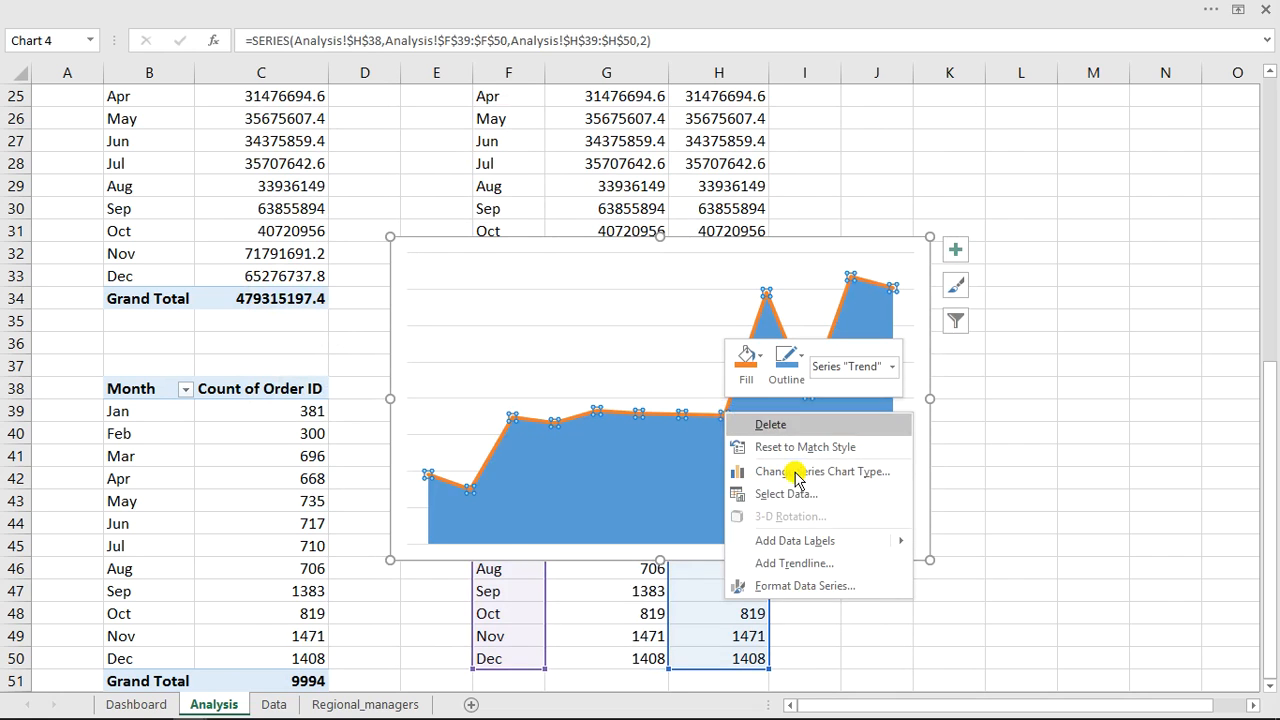
click(806, 588)
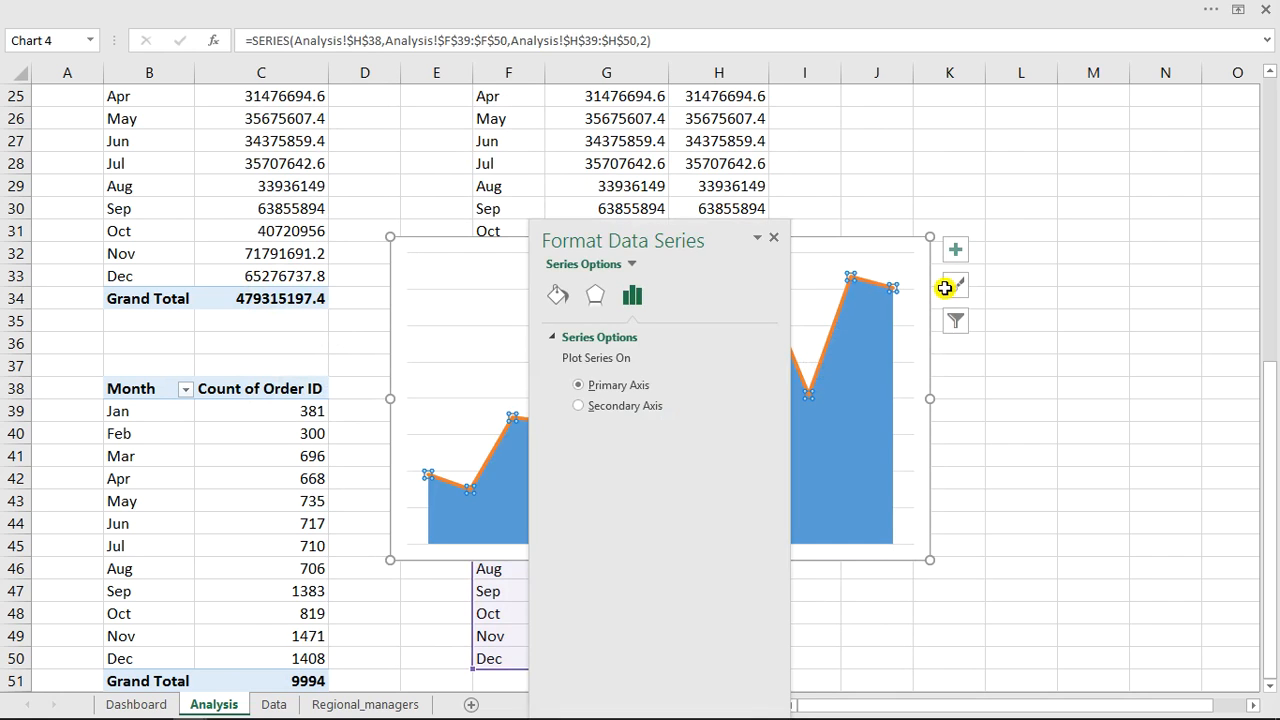
drag(720, 243, 280, 190)
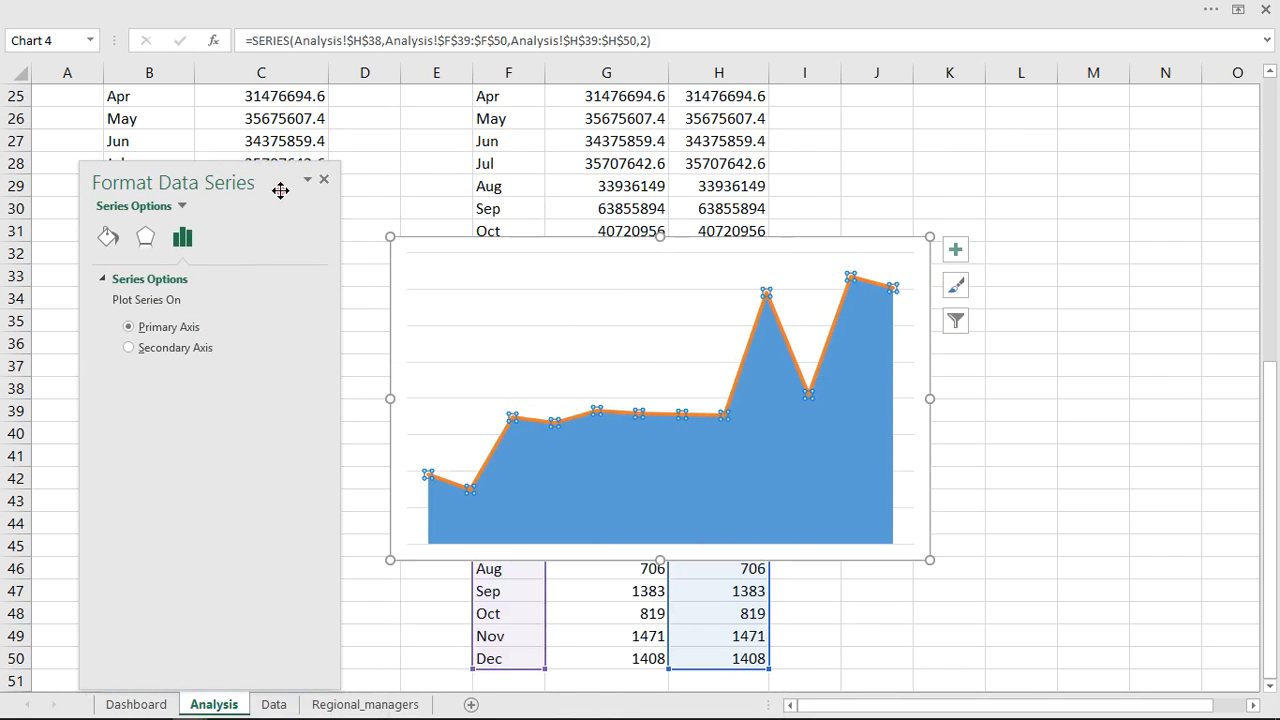
click(108, 238)
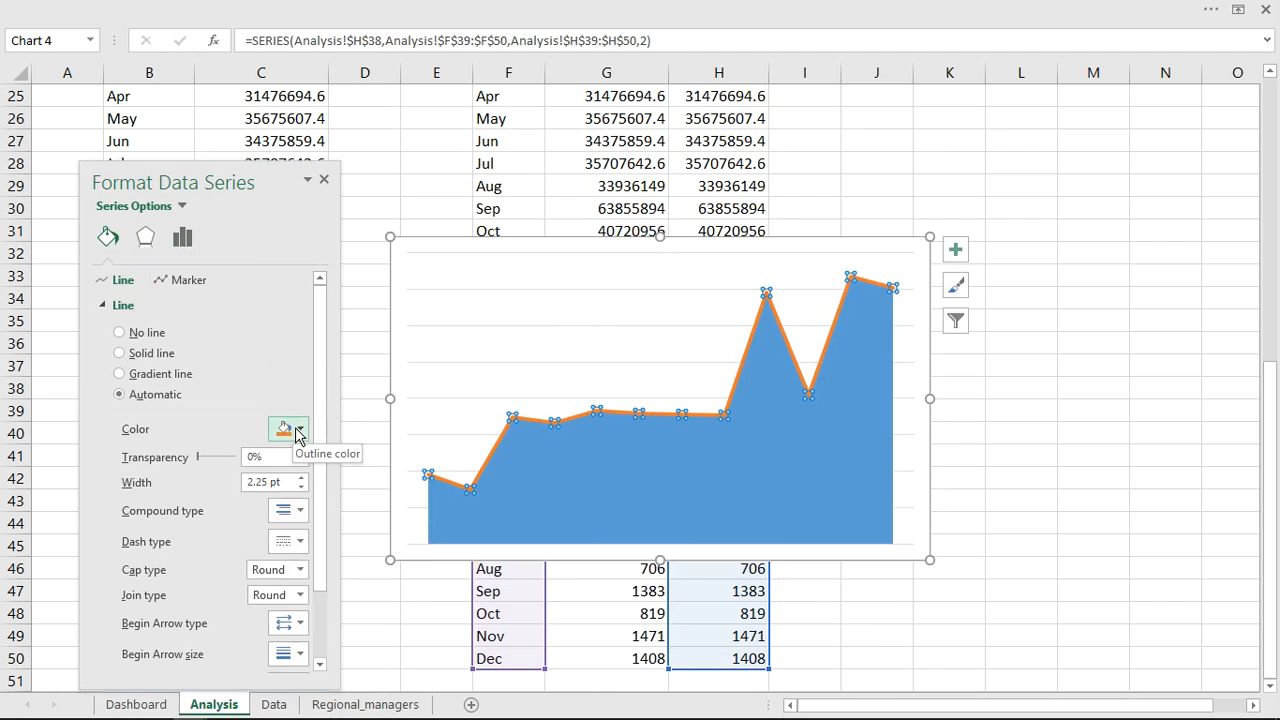
click(298, 429)
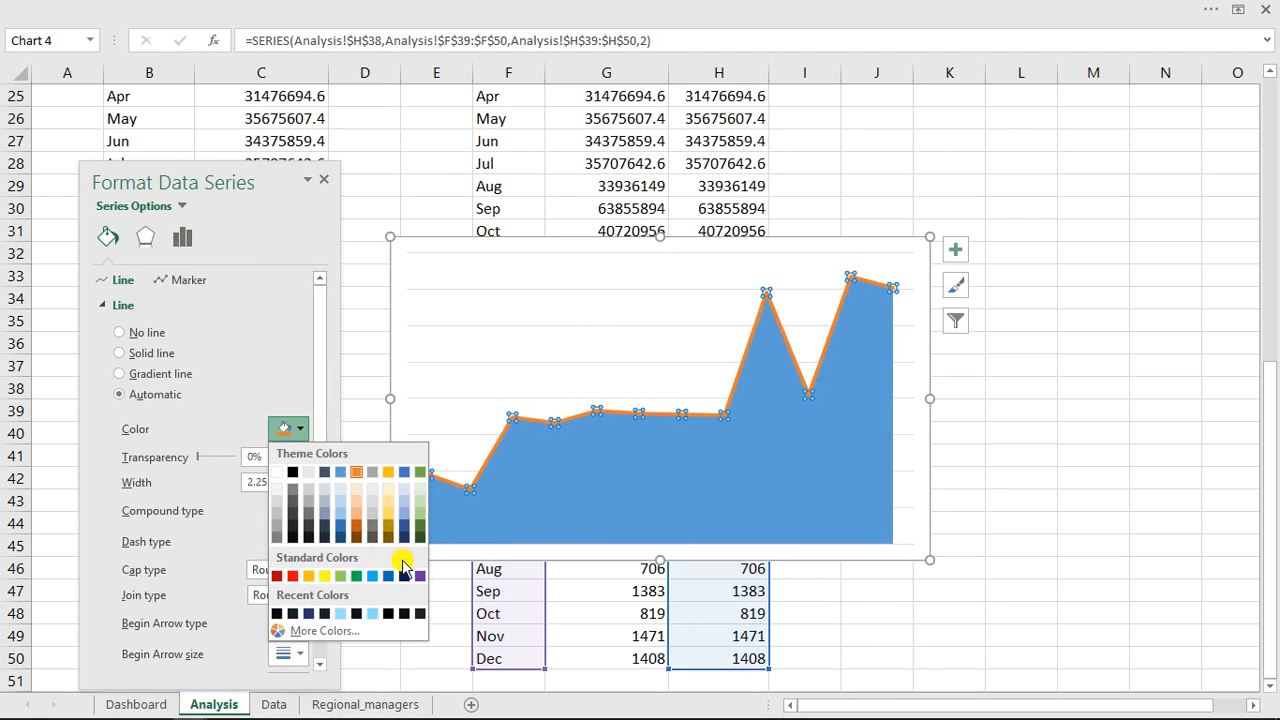
click(403, 476)
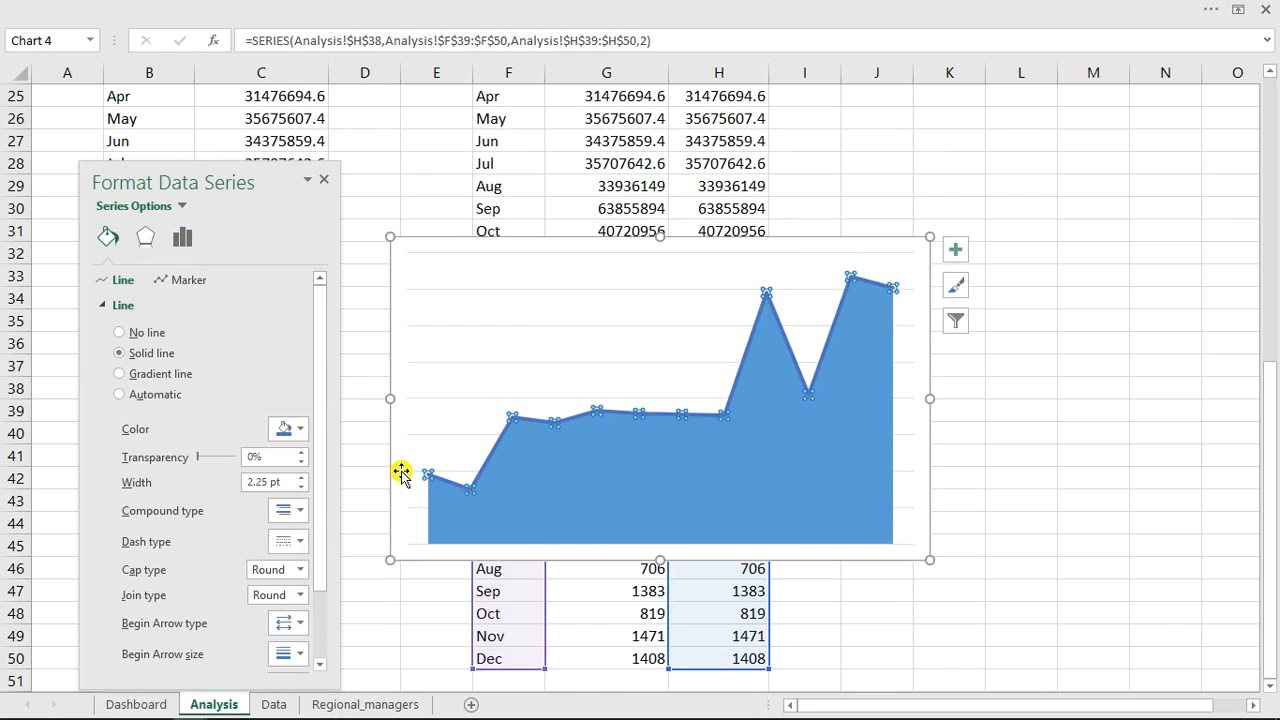
click(298, 429)
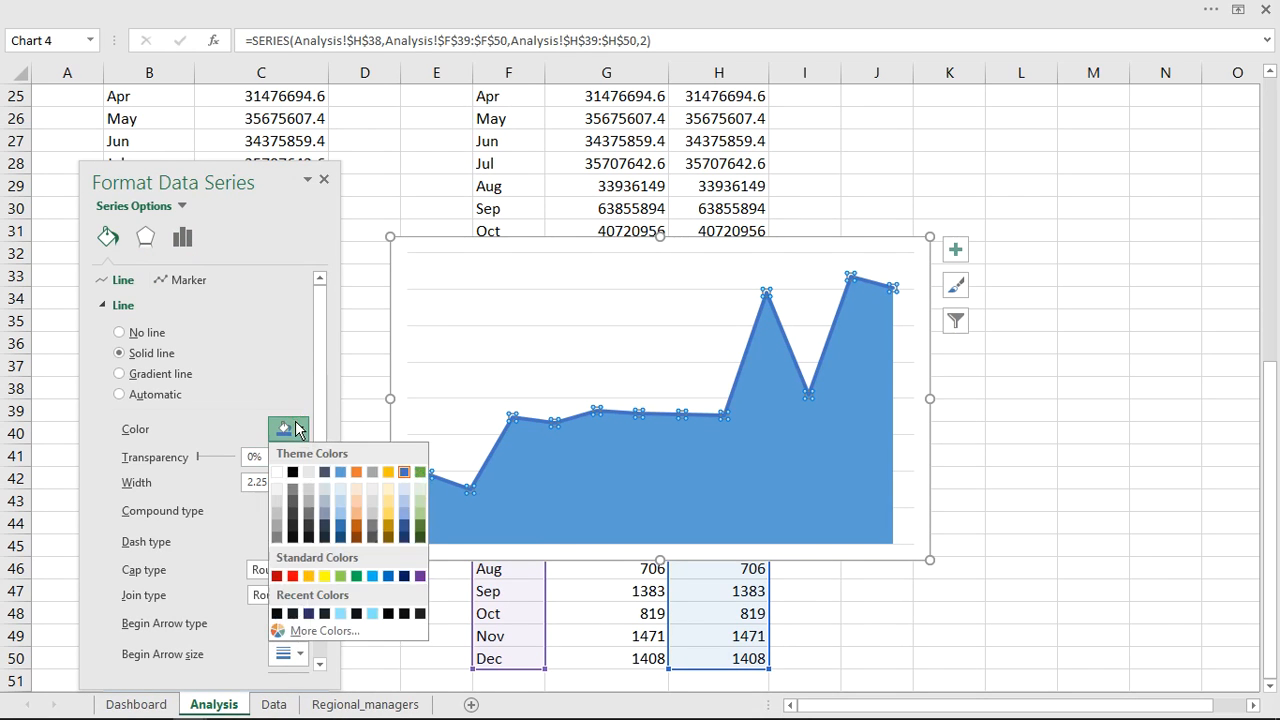
click(358, 535)
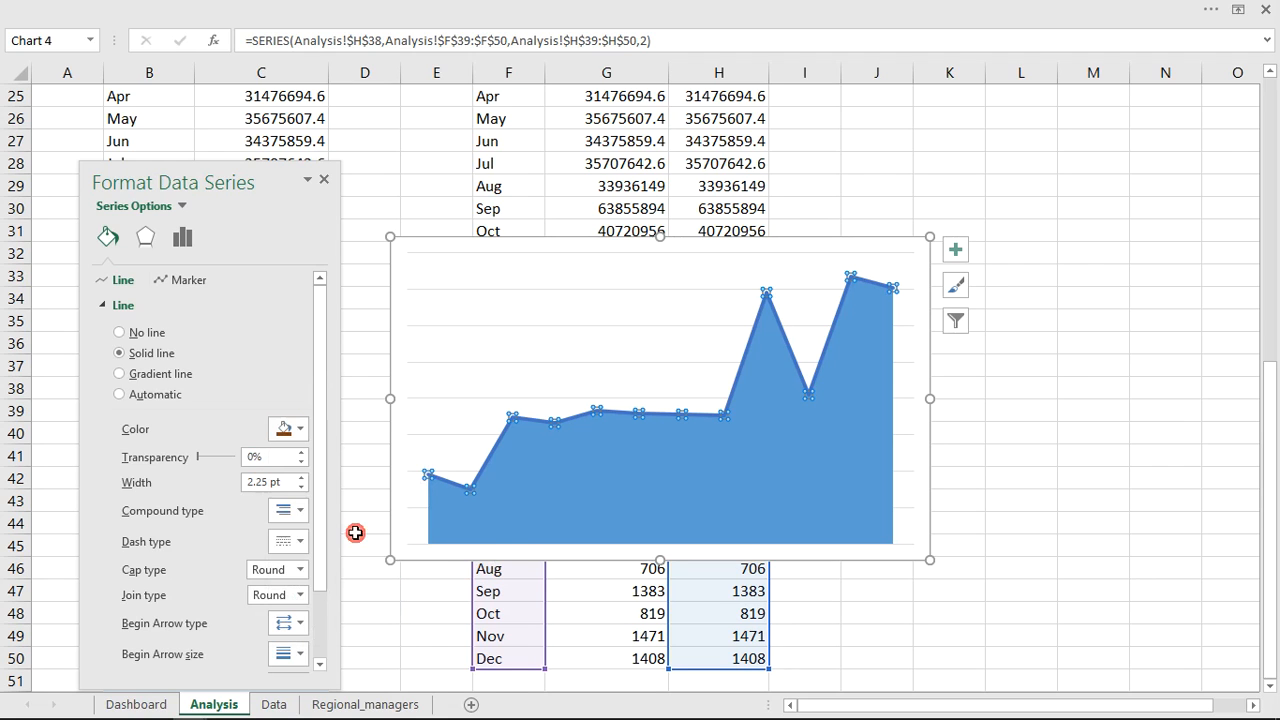
Fill the Count of Order ID area series with a solid light orange colour.
click(624, 509)
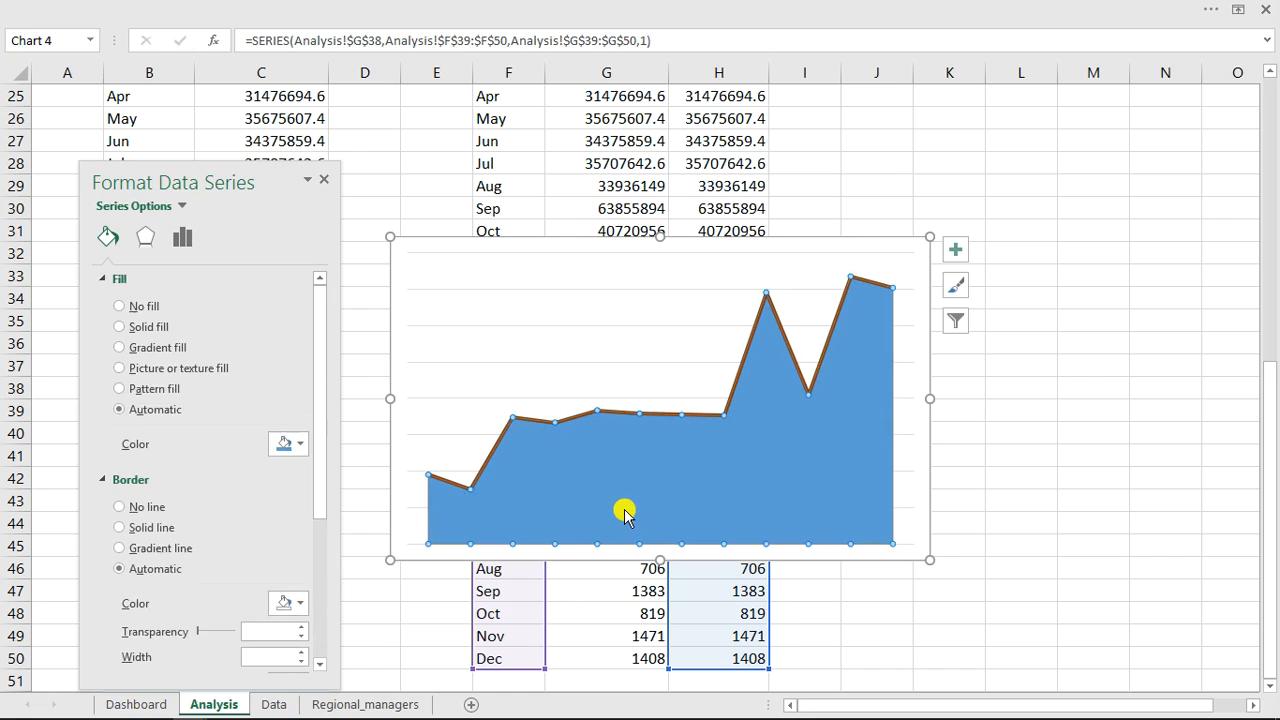
click(302, 447)
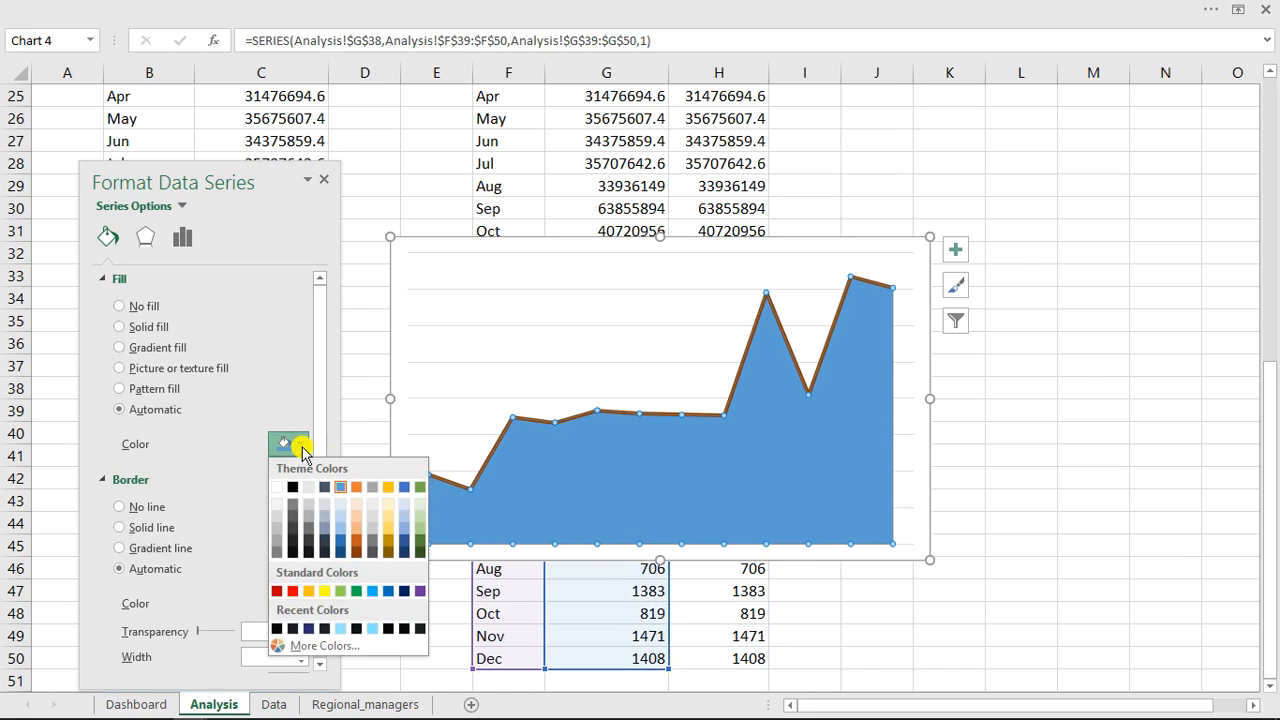
click(355, 514)
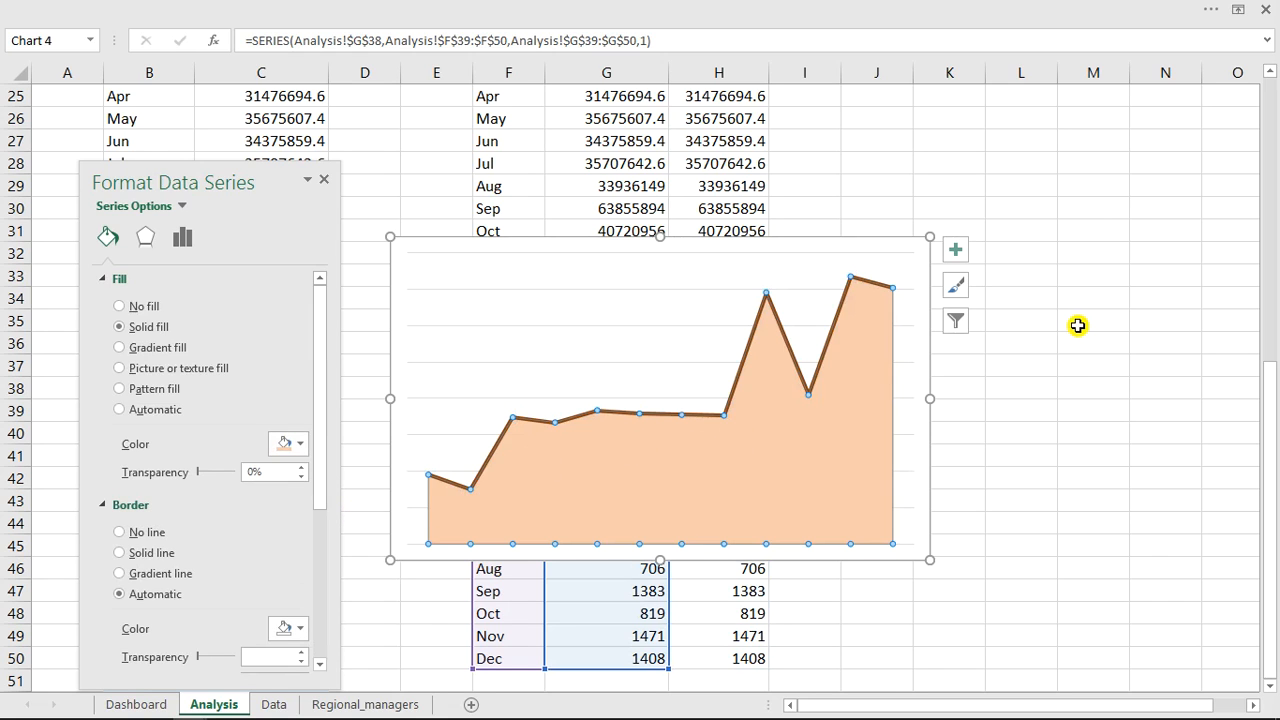
Cut the chart and paste it into the Monthly Trend by regions panel on the Dashboard sheet.
click(645, 238)
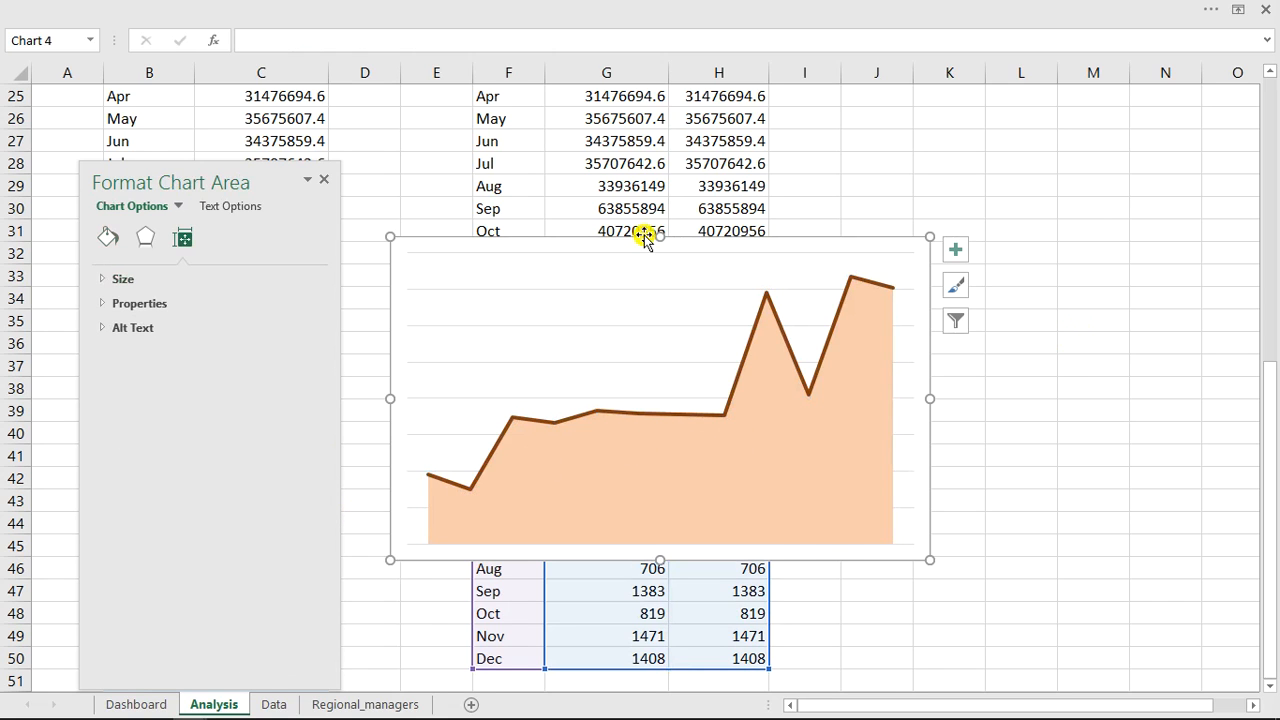
key(ctrl+x)
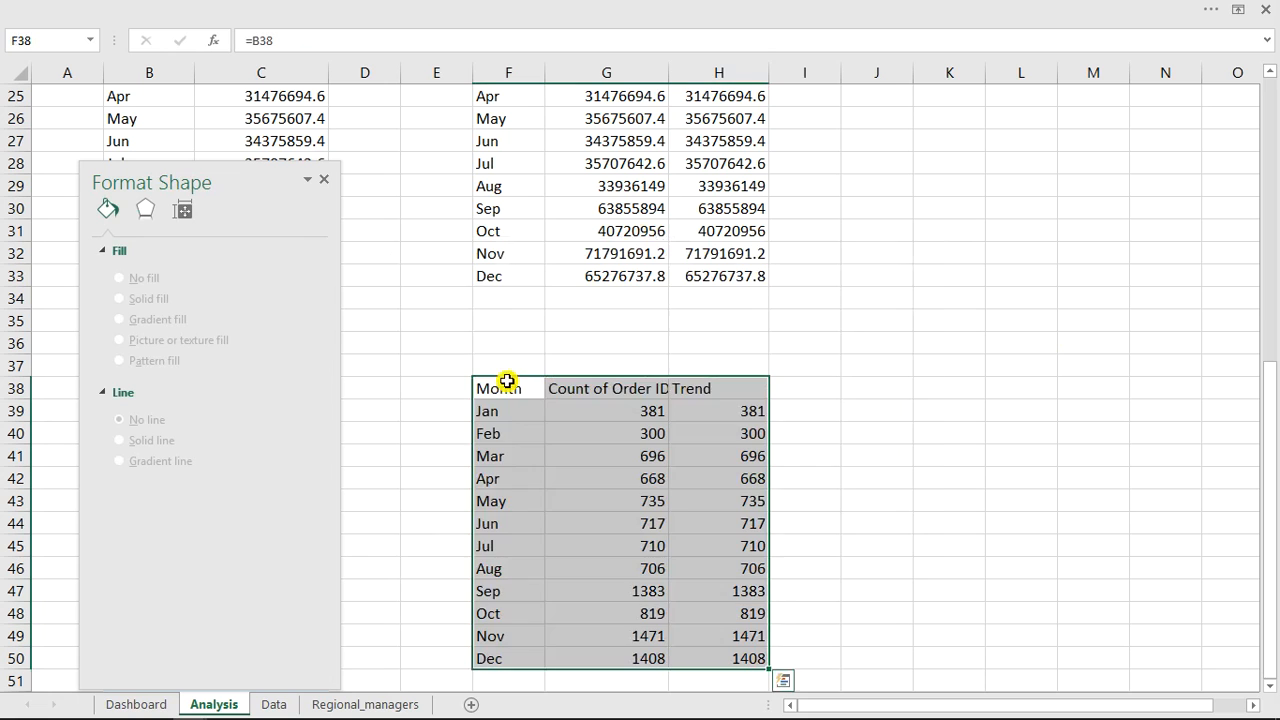
click(136, 704)
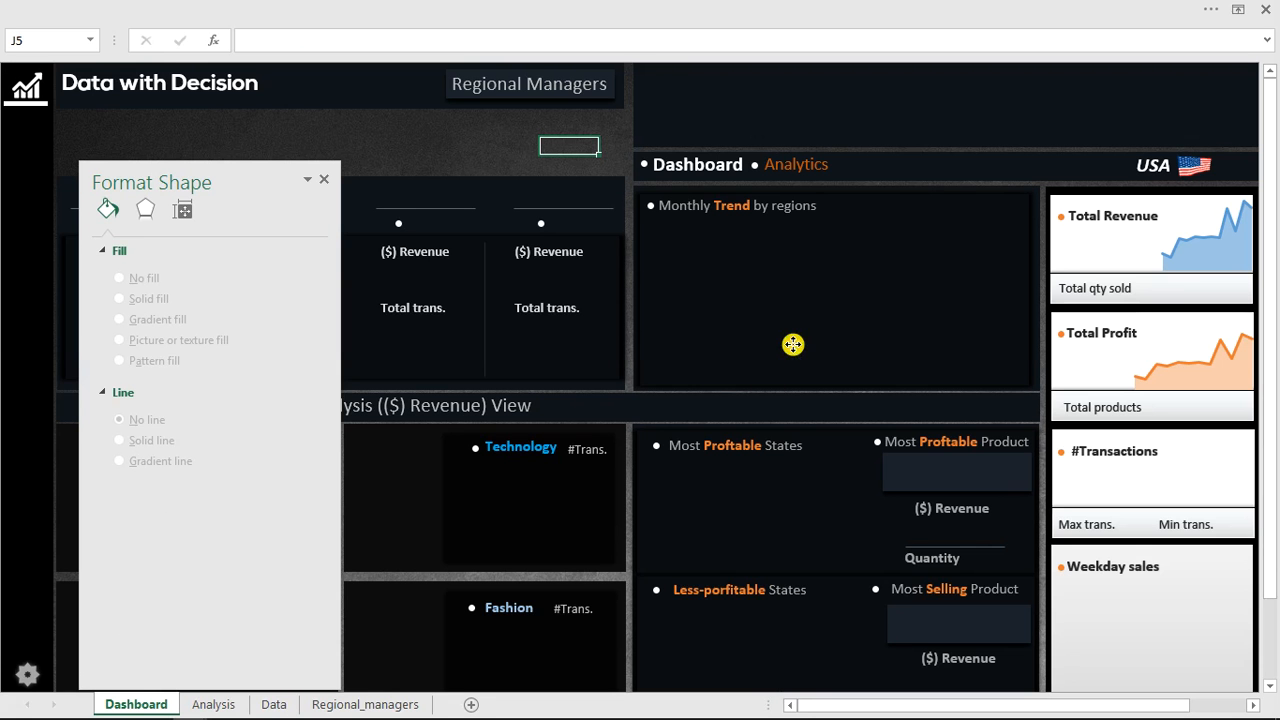
click(792, 344)
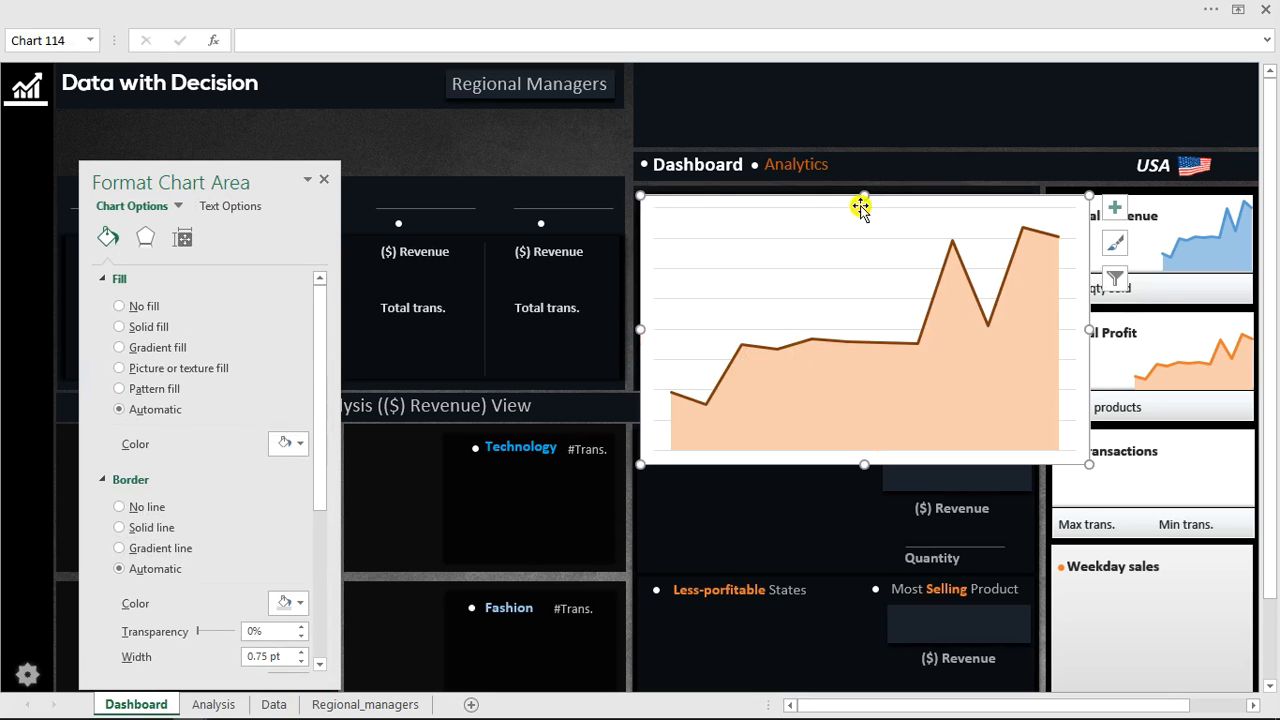
Move the chart out of the Monthly Trend panel, select its data series, and undo the last series colour change.
drag(896, 198, 688, 208)
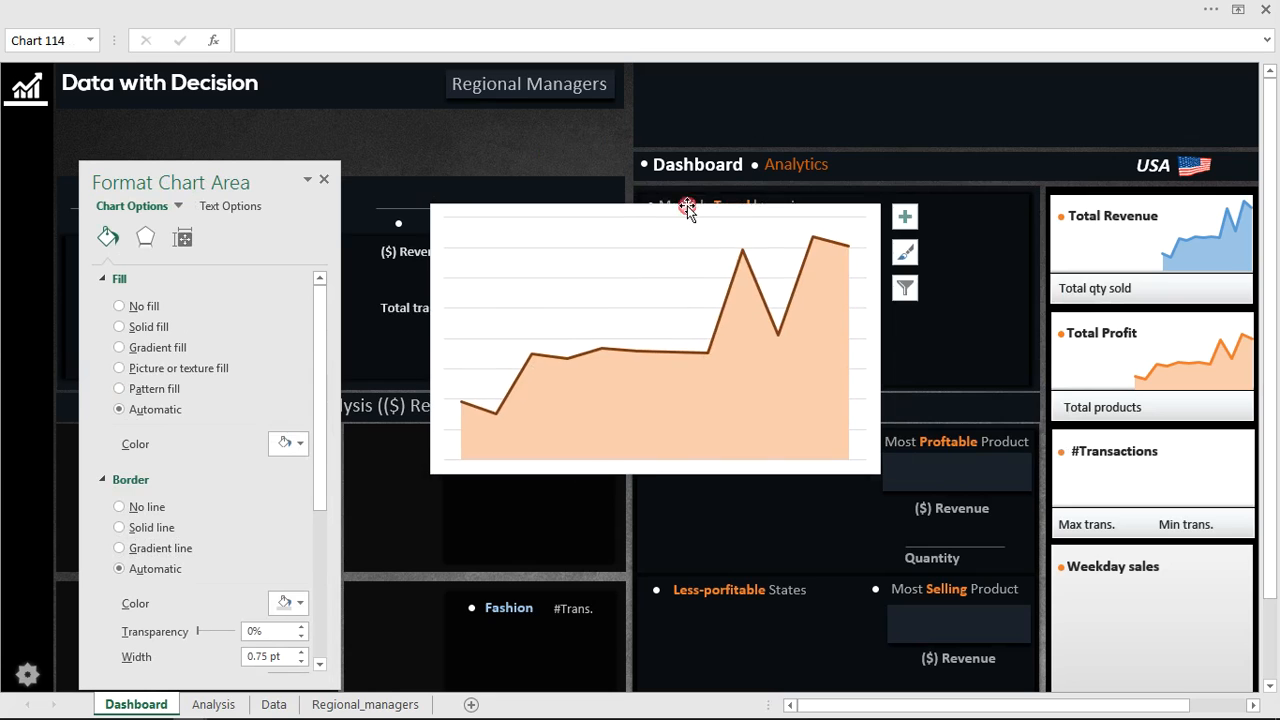
click(751, 272)
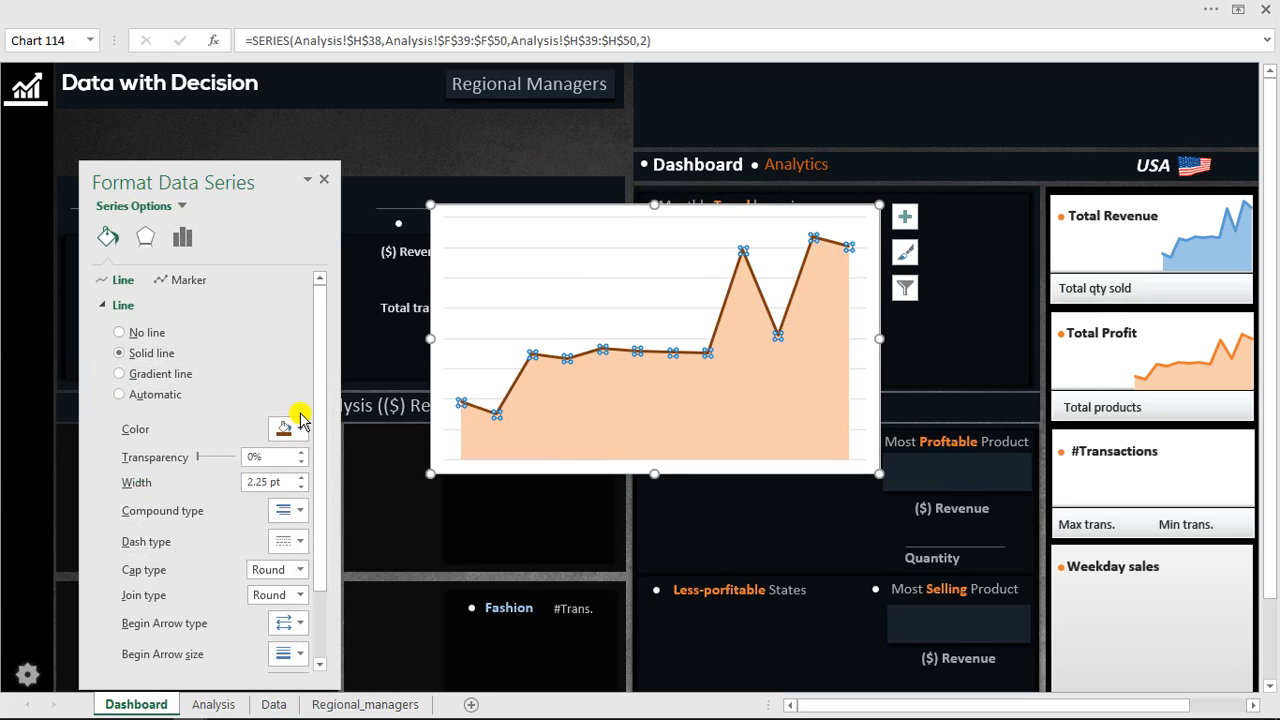
key(ctrl+z)
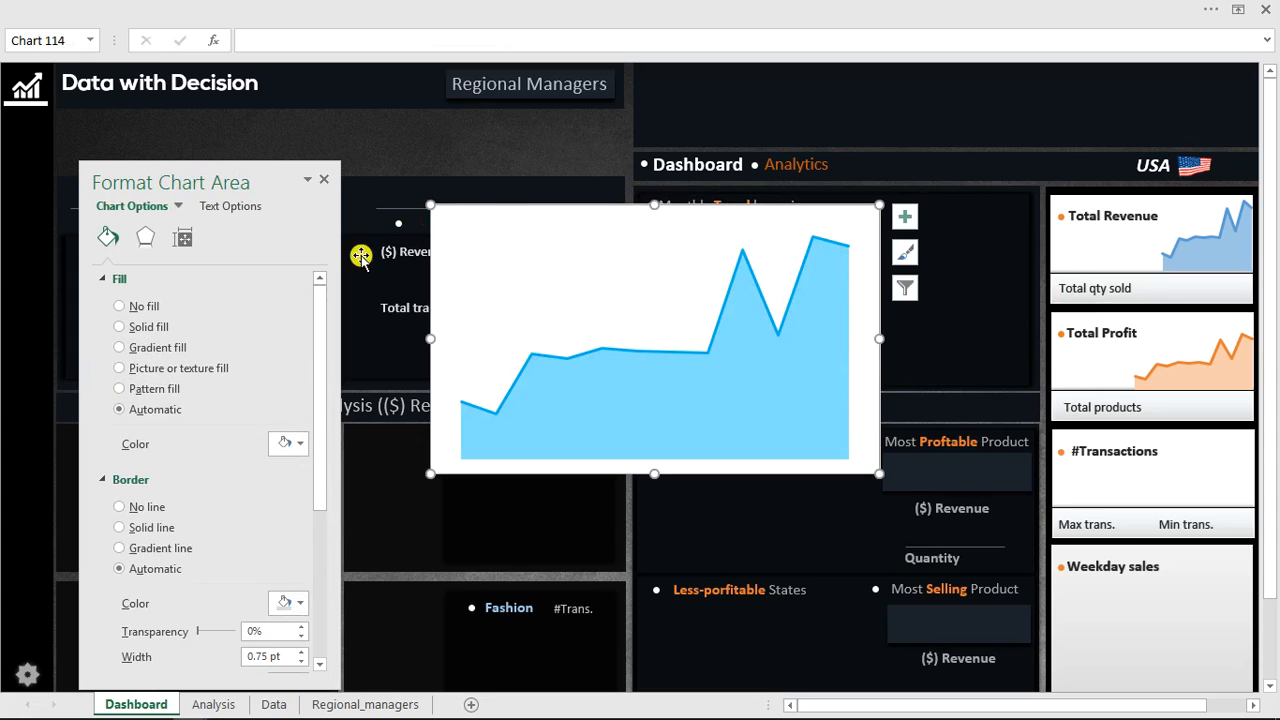
Set the chart area to no fill and its border to no line.
click(128, 308)
click(118, 469)
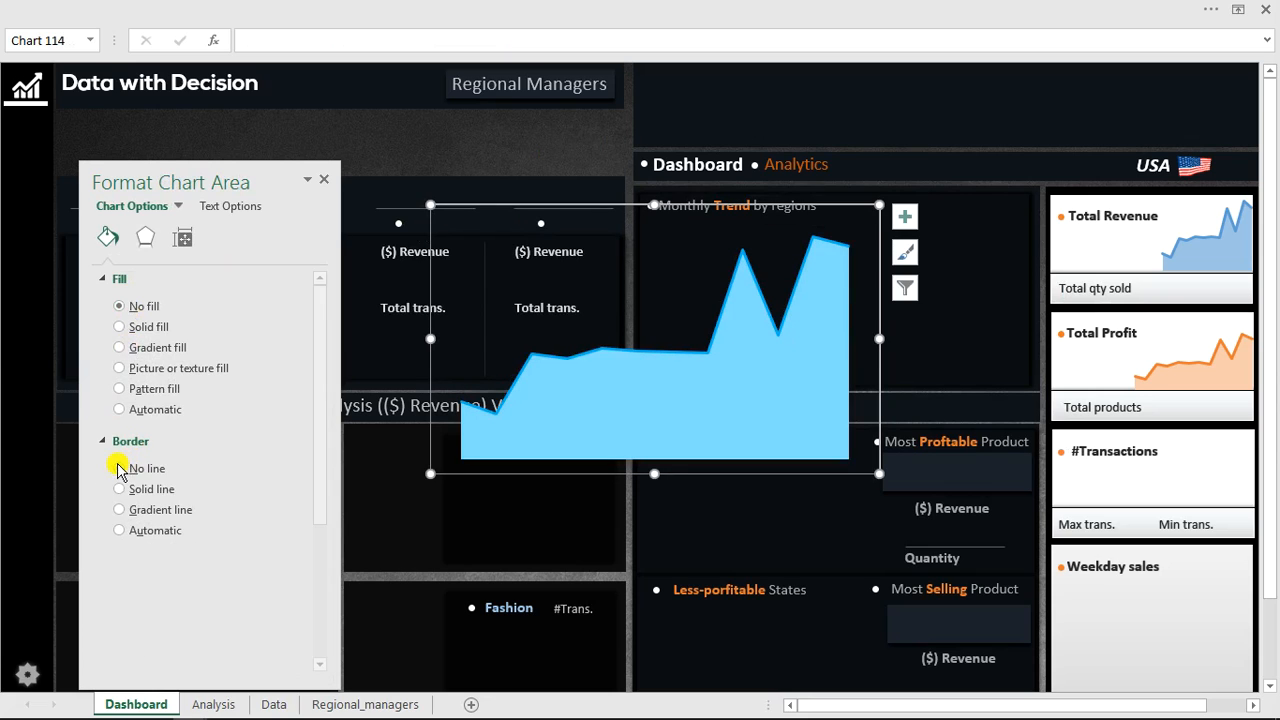
Shrink the chart and move it into the #Transactions panel on the Dashboard.
drag(431, 204, 663, 360)
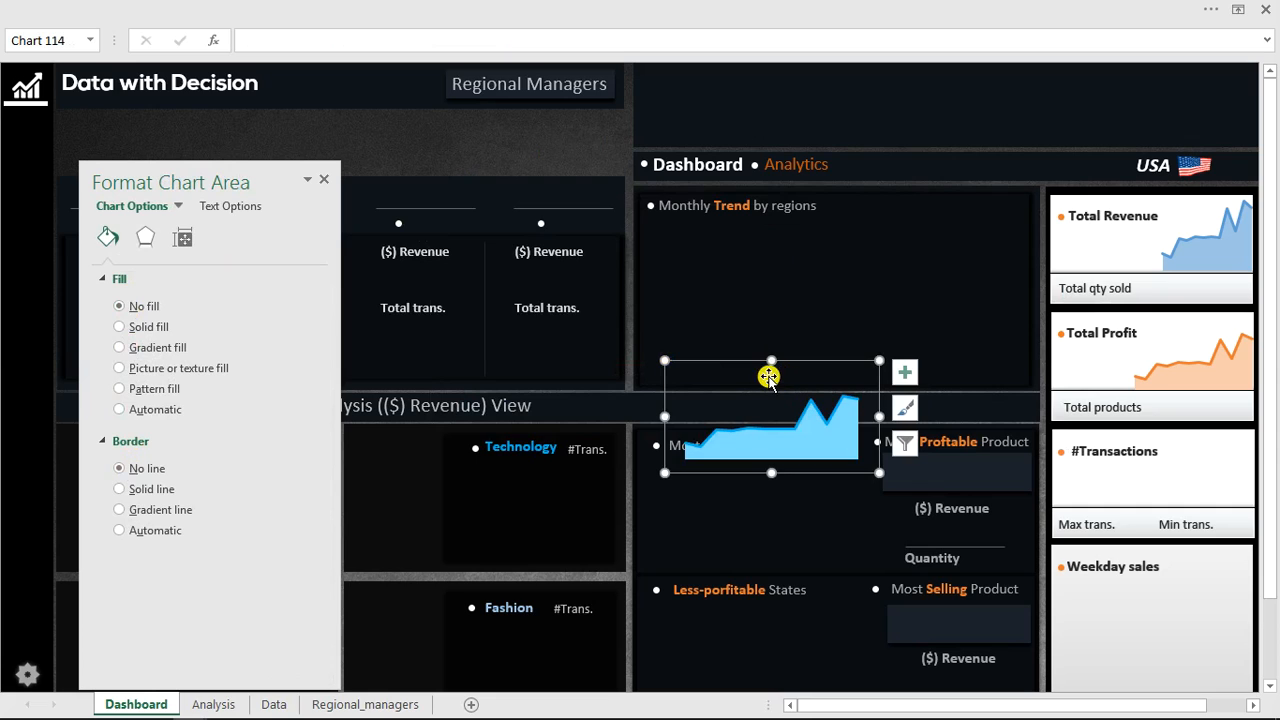
drag(903, 399, 1150, 407)
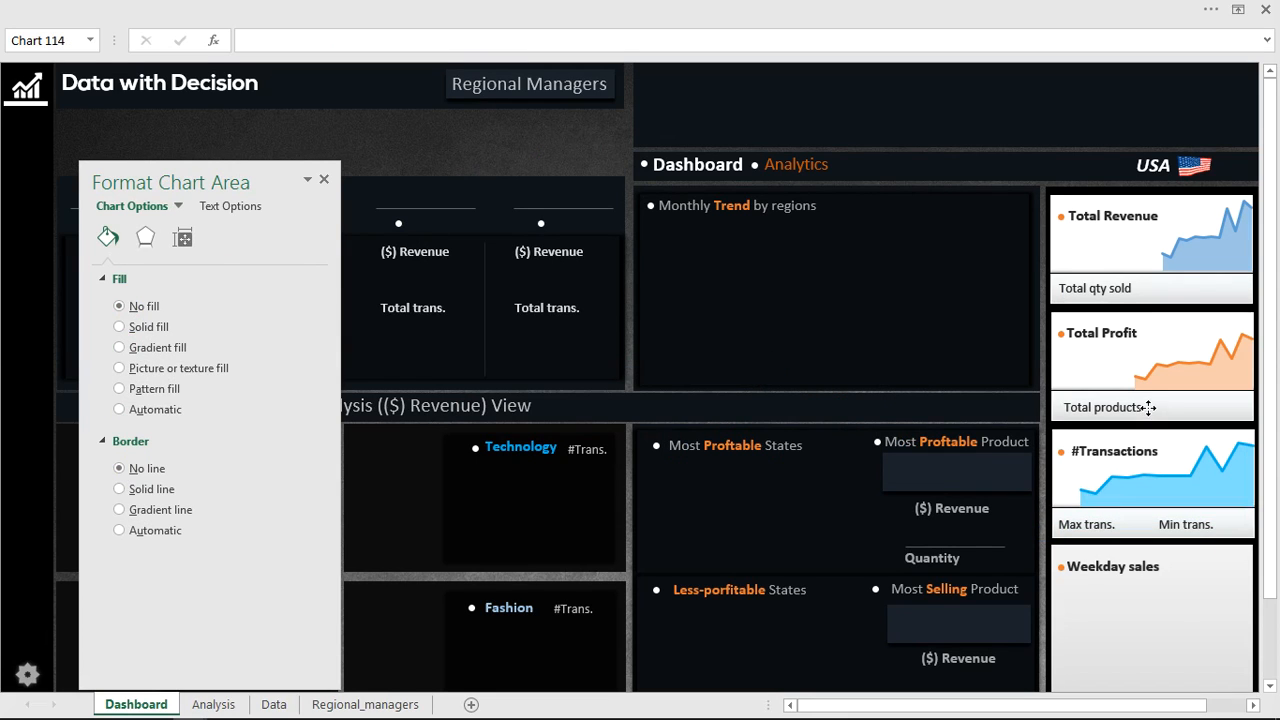
drag(1057, 463, 1125, 464)
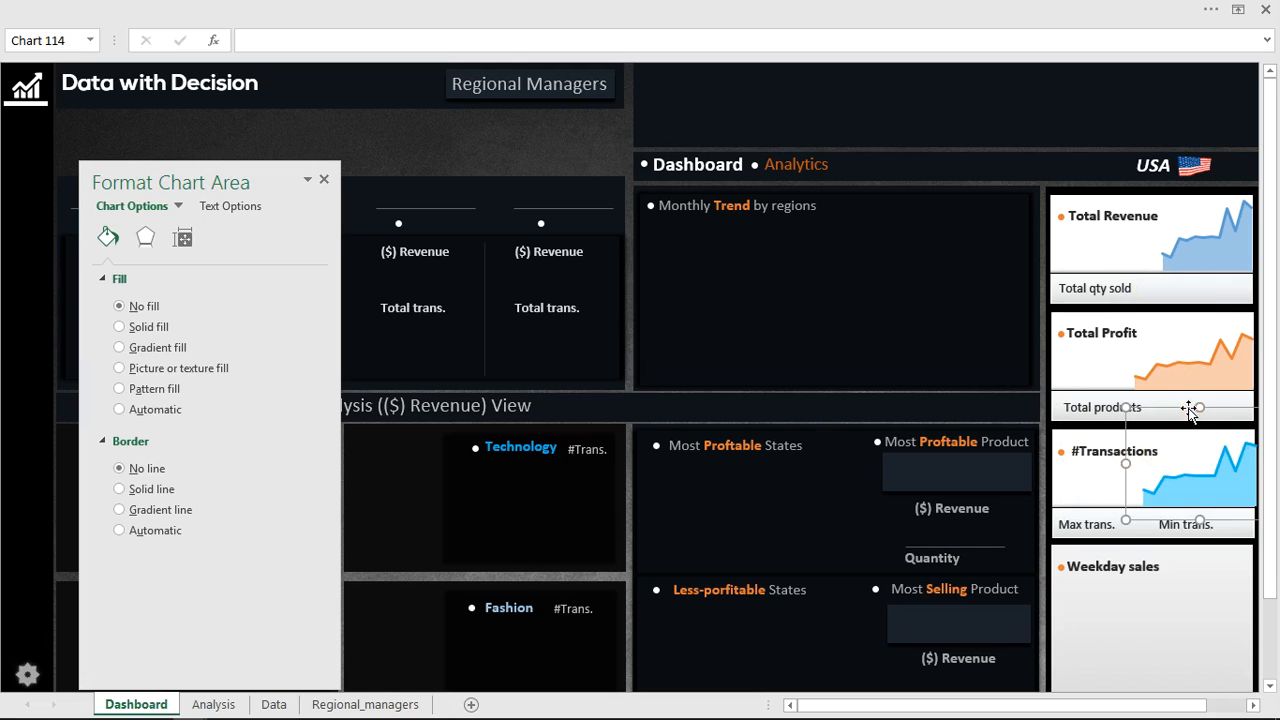
Nudge the #Transactions chart into position within its panel.
drag(1188, 408, 1186, 407)
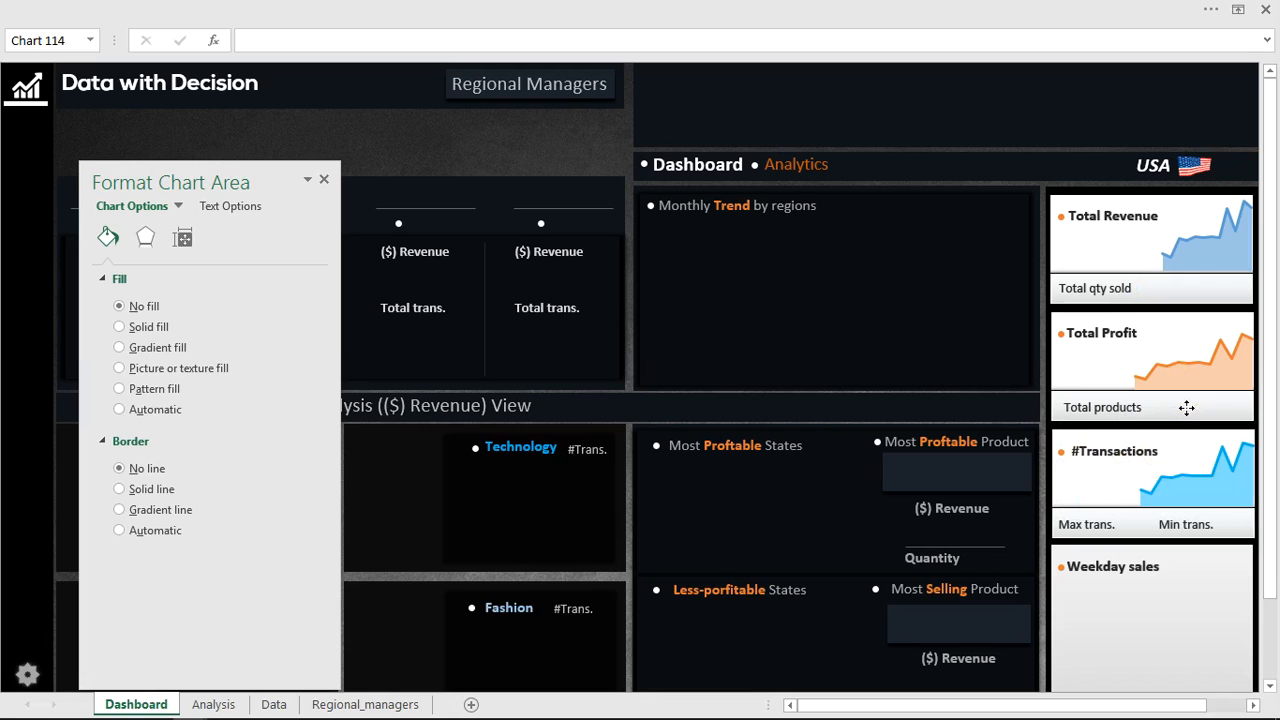
click(1186, 407)
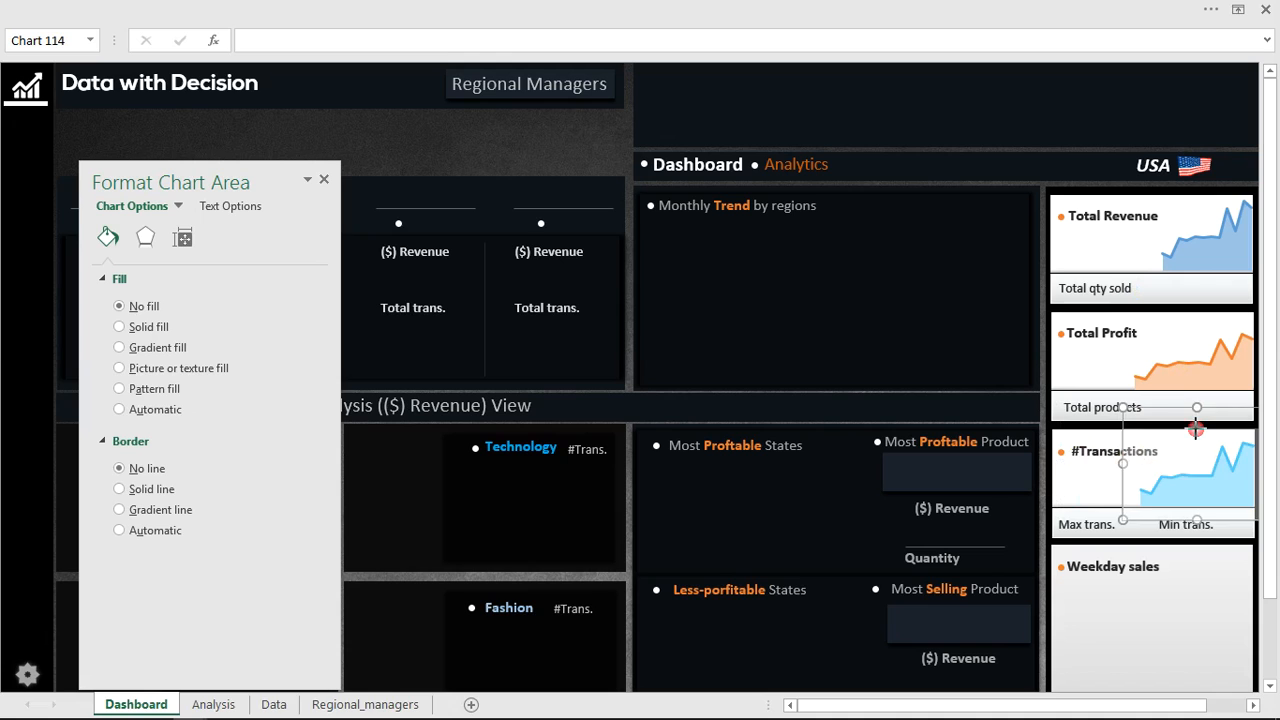
drag(1196, 429, 1196, 429)
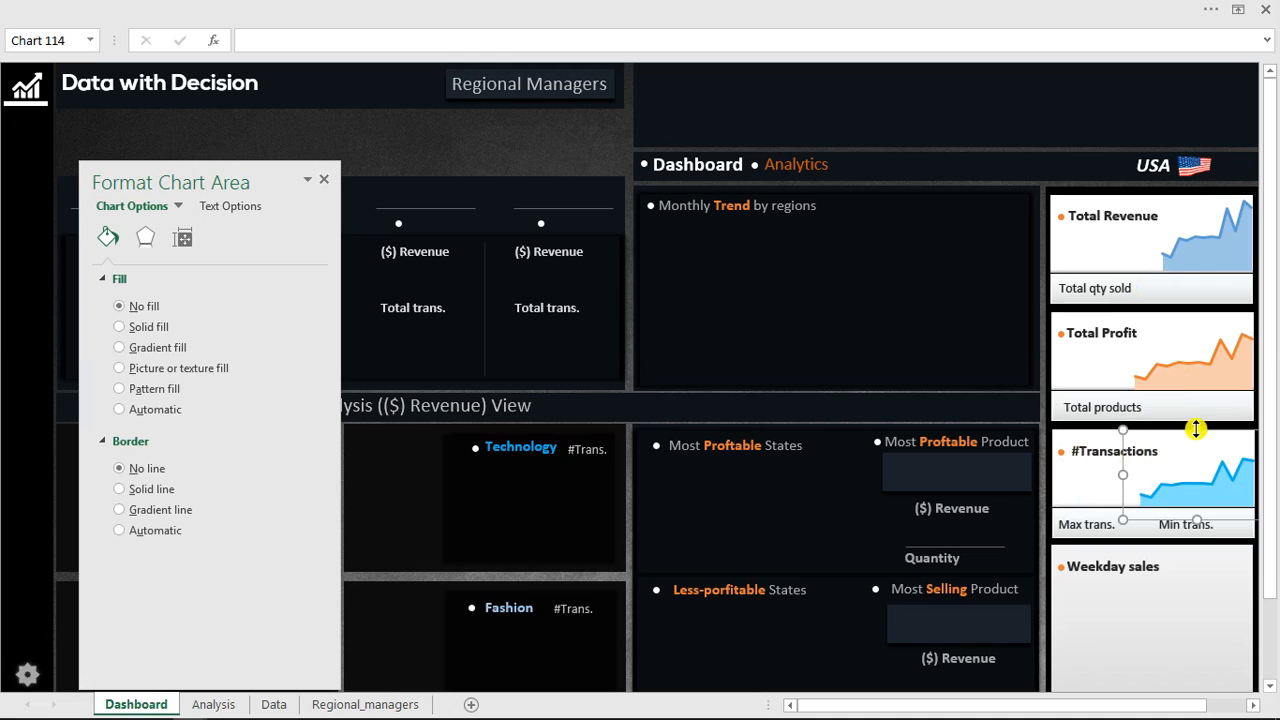
Align the Total Revenue chart with the Total Profit chart, deselect it and close the formatting pane.
click(1189, 315)
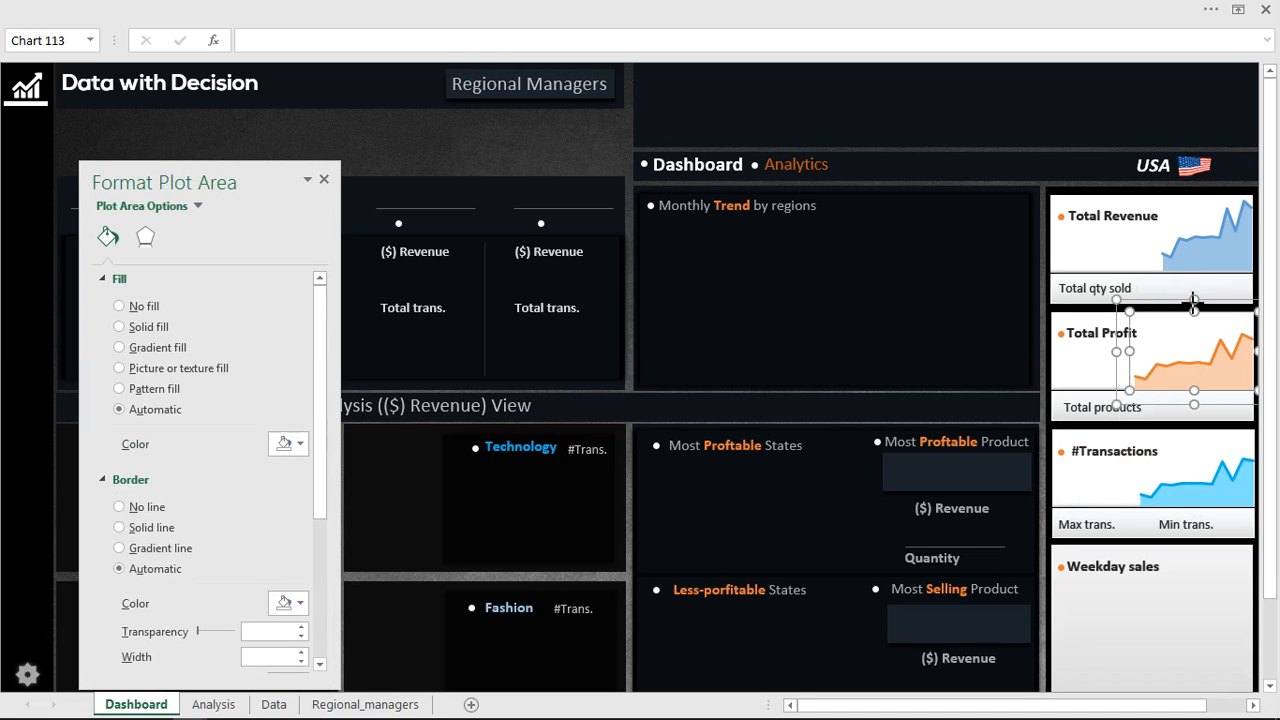
click(1193, 303)
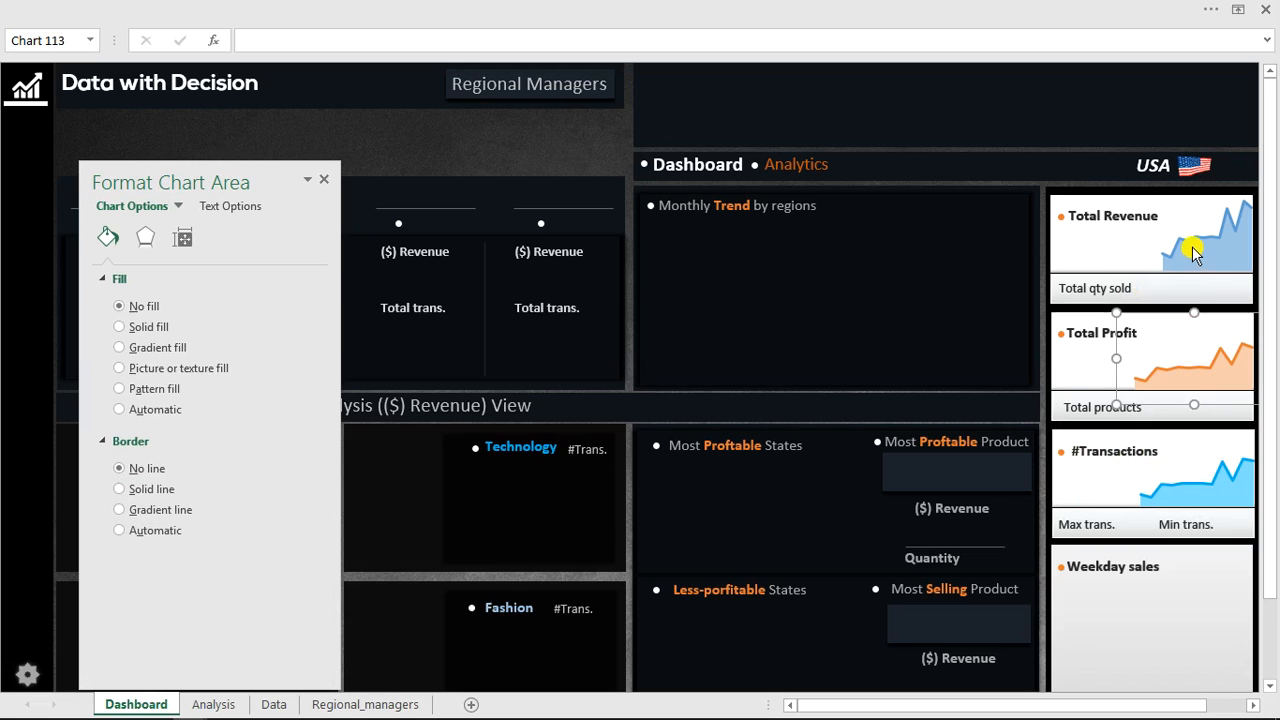
click(1197, 248)
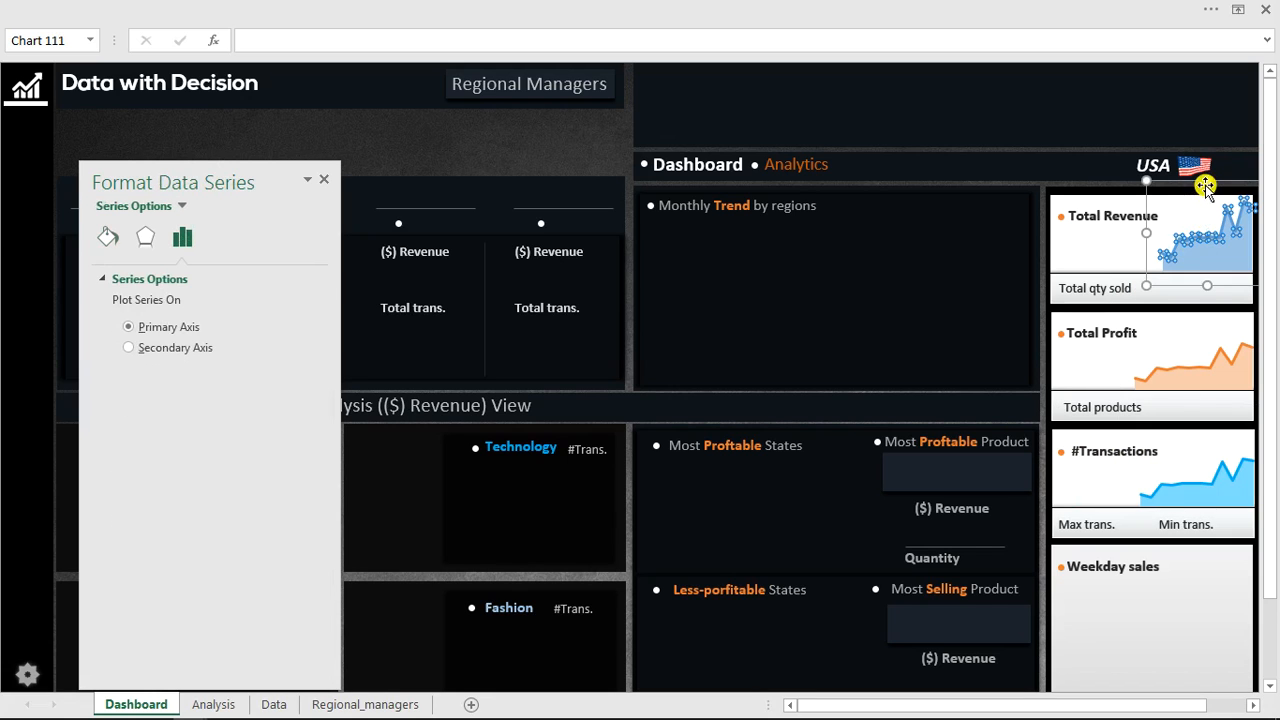
drag(1207, 189, 1207, 198)
drag(593, 155, 540, 138)
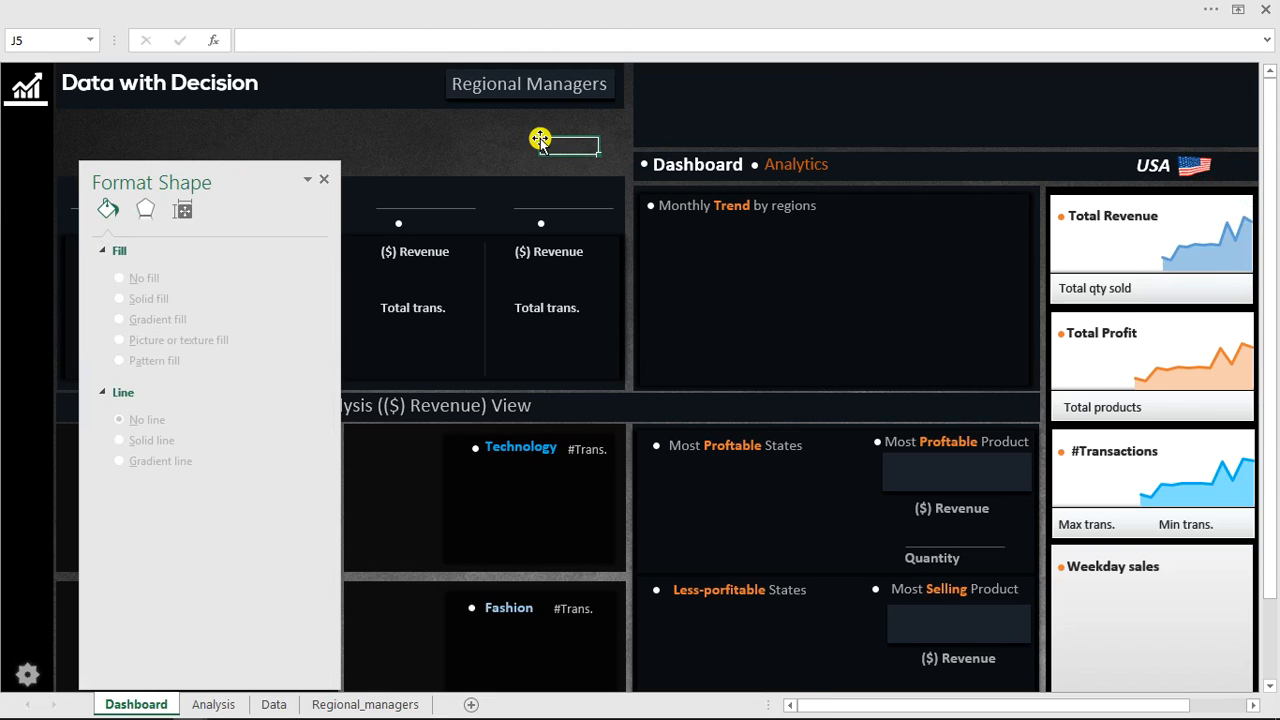
click(325, 181)
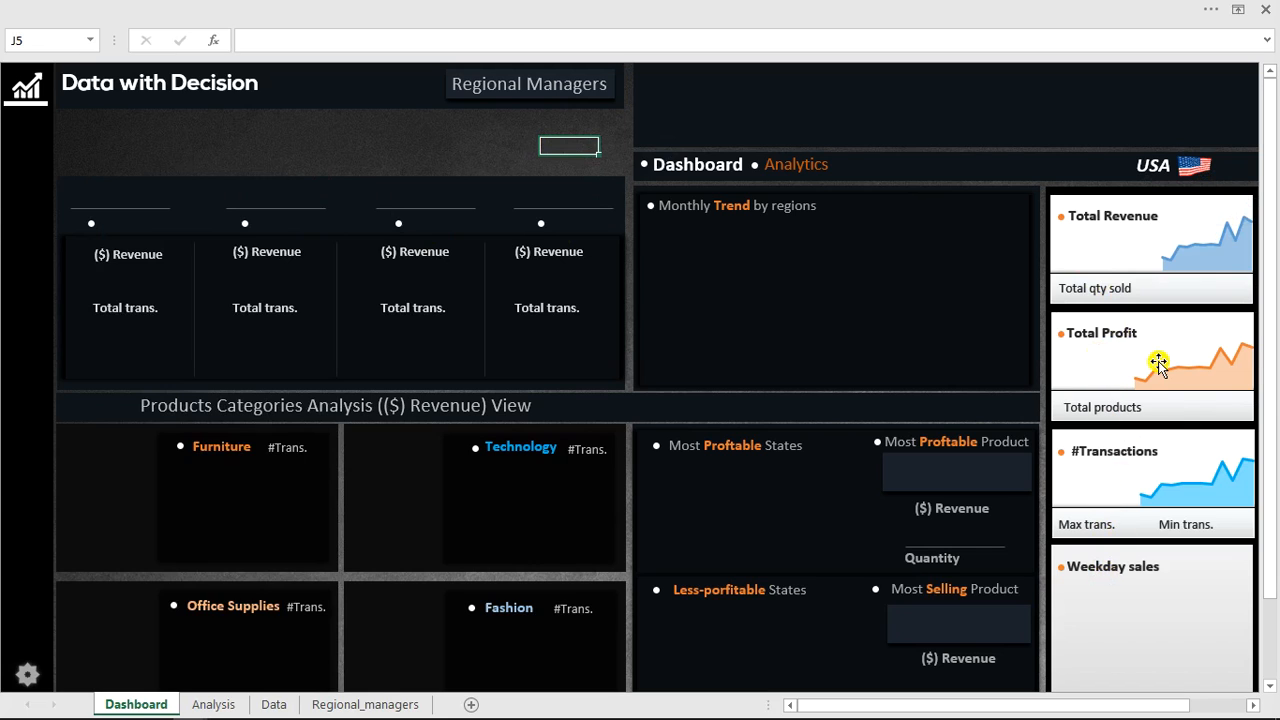
On the Analysis sheet, copy the Sum of Revenue PivotTable with its Grand Total and paste it at cell K4.
mouse_move(1246, 348)
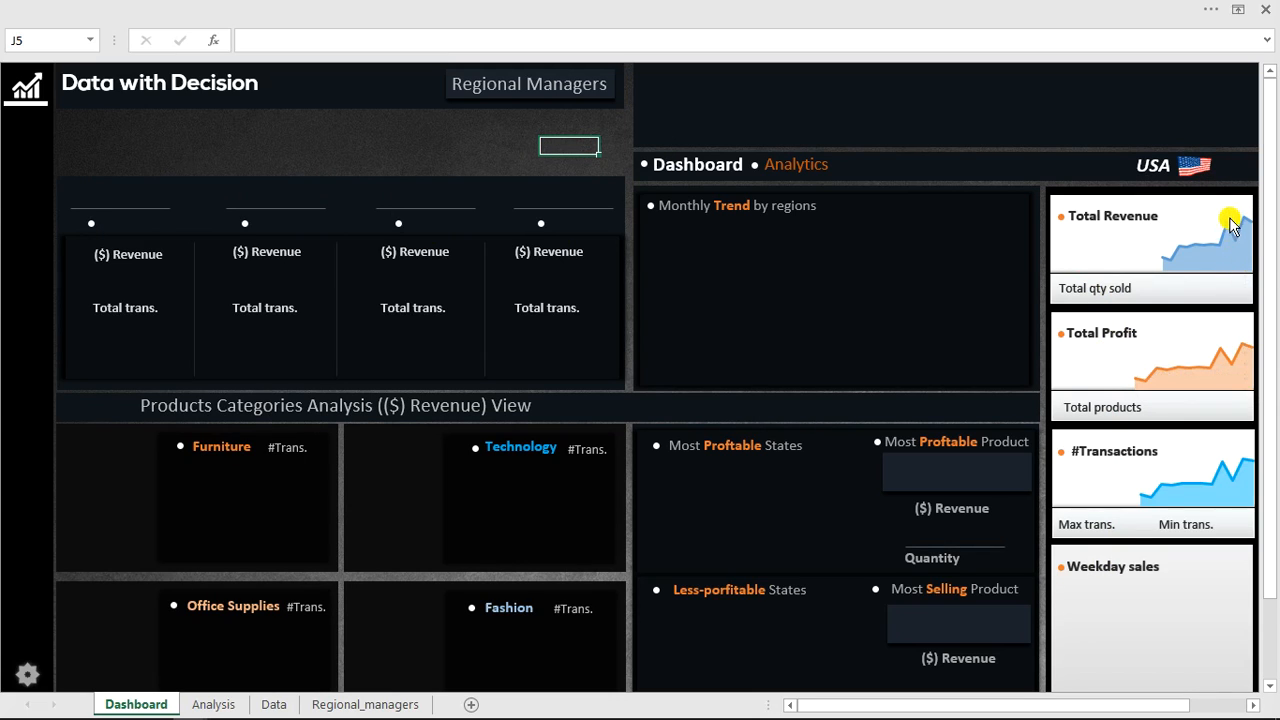
mouse_move(1230, 230)
mouse_move(1164, 262)
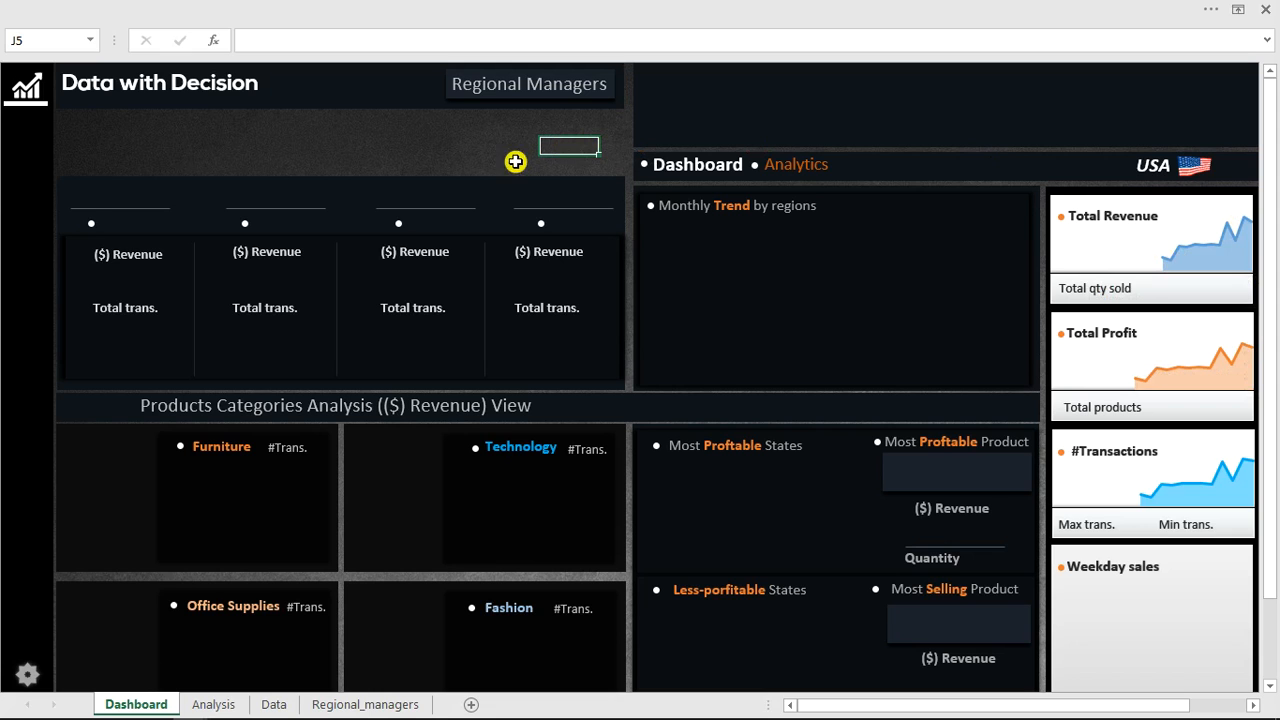
click(220, 704)
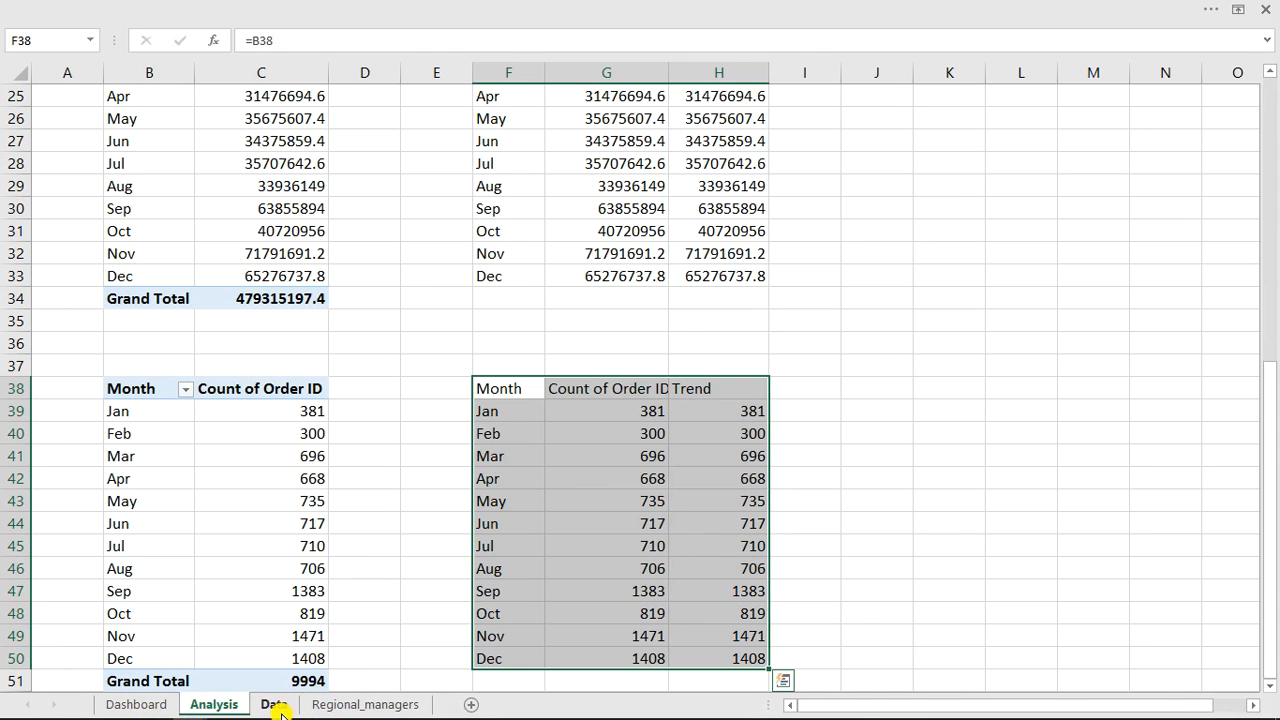
click(273, 705)
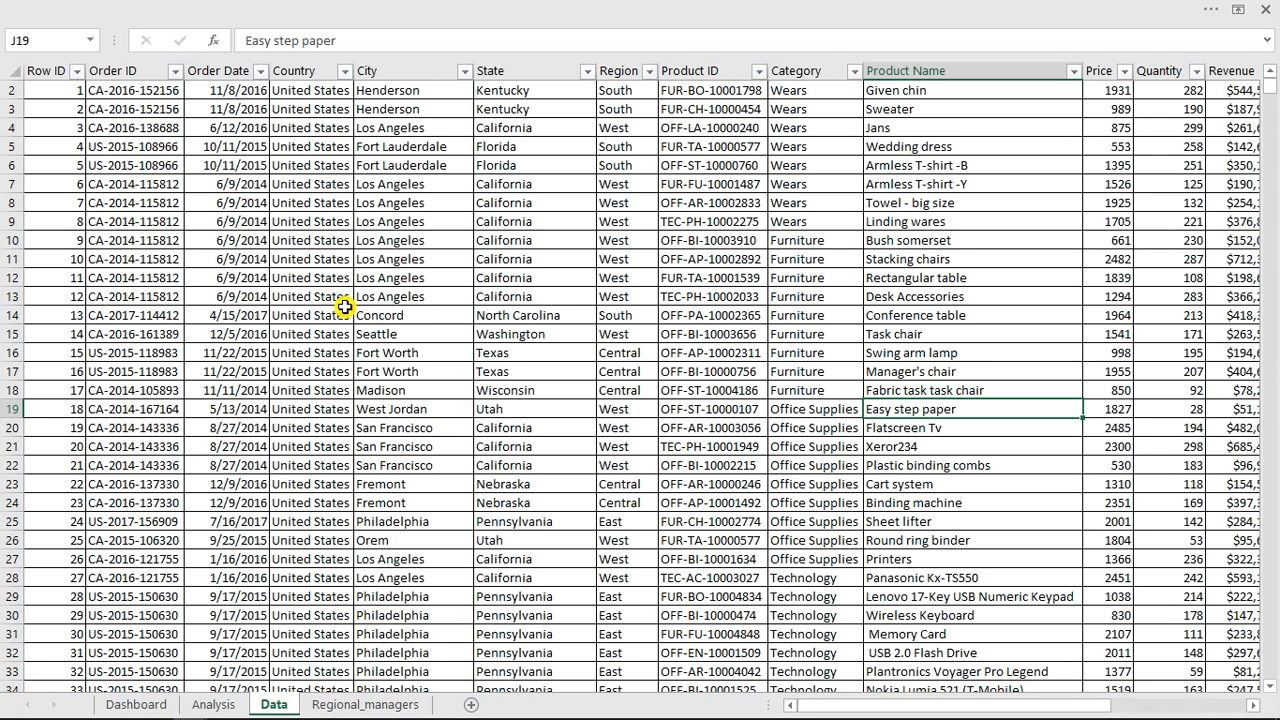
click(213, 704)
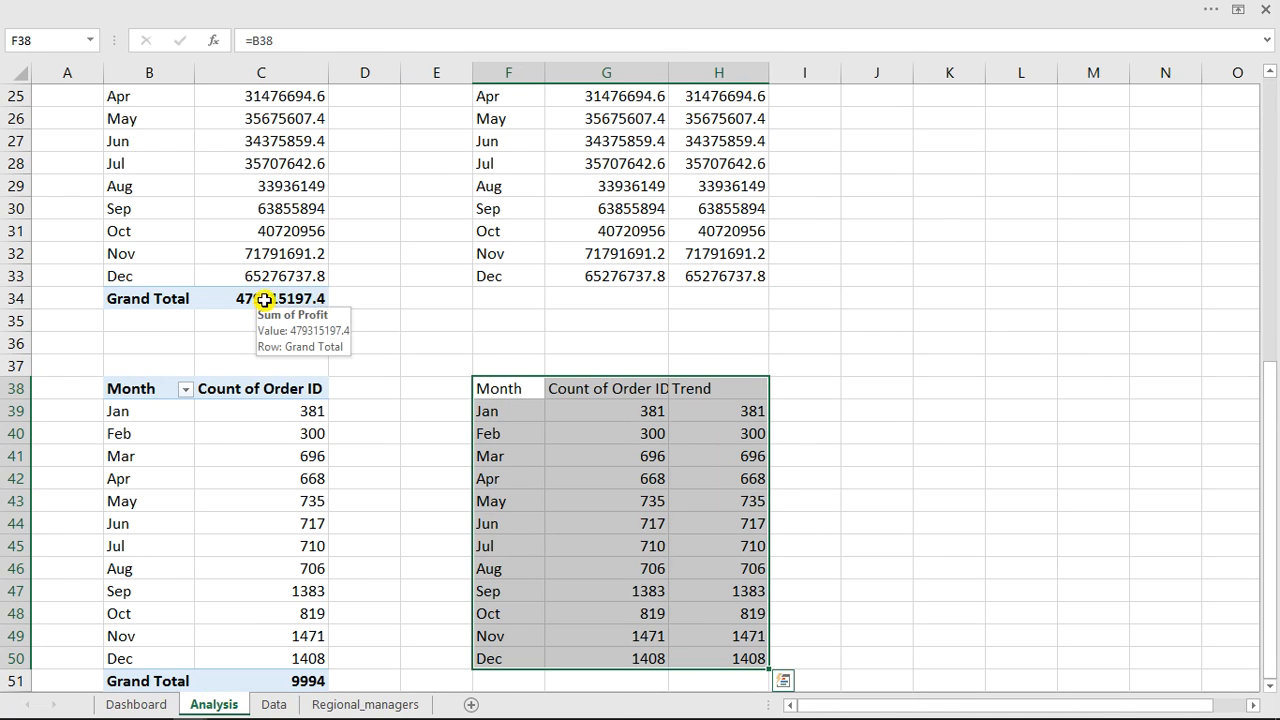
click(263, 300)
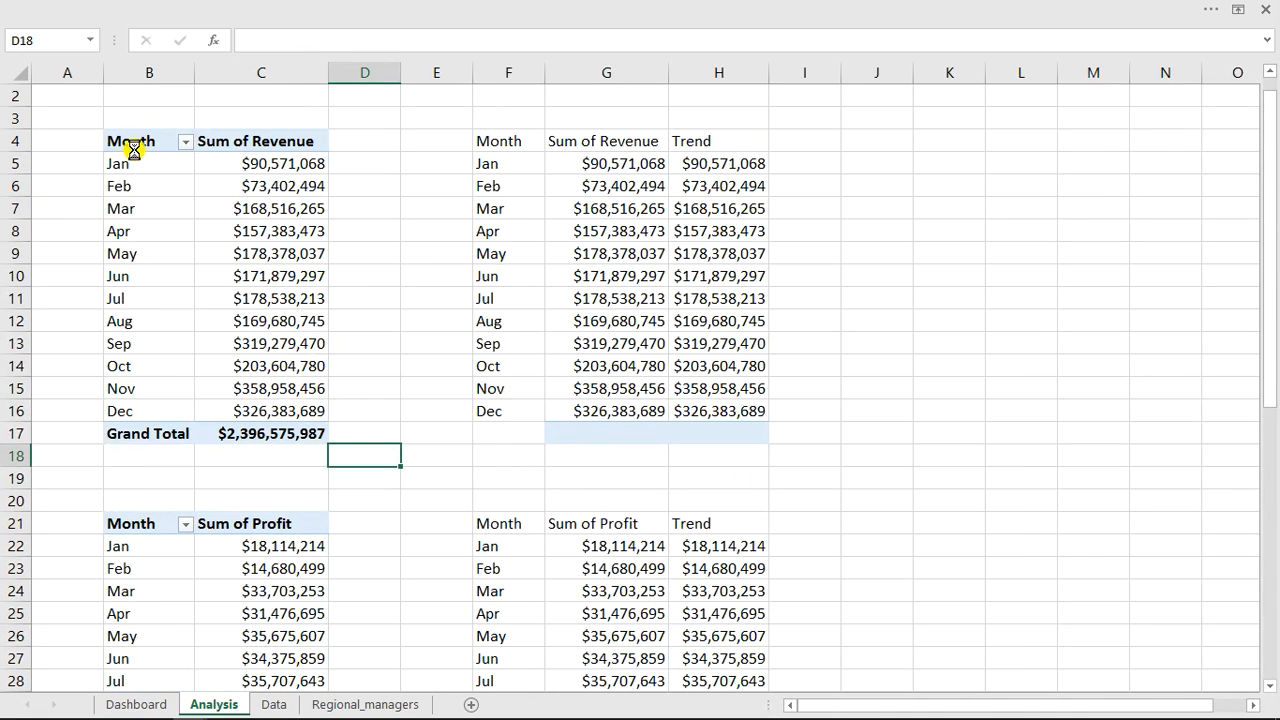
click(138, 141)
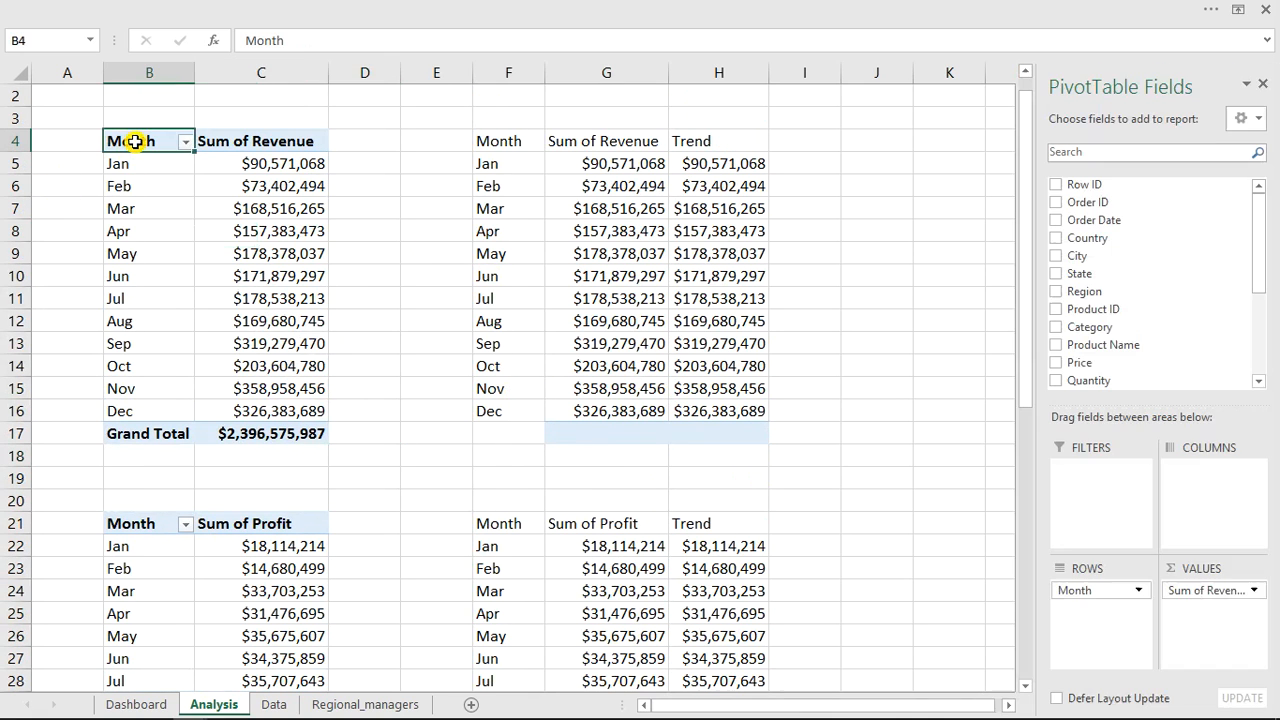
drag(134, 140, 276, 415)
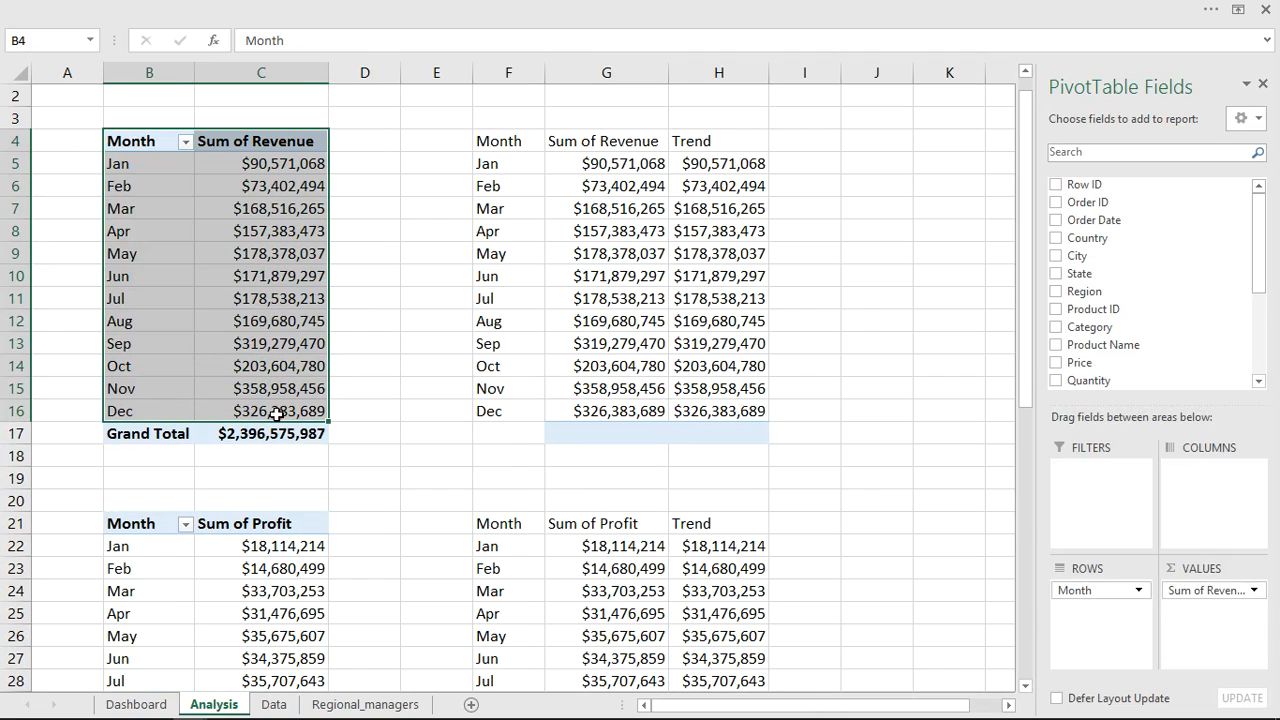
drag(143, 134, 277, 425)
key(ctrl+c)
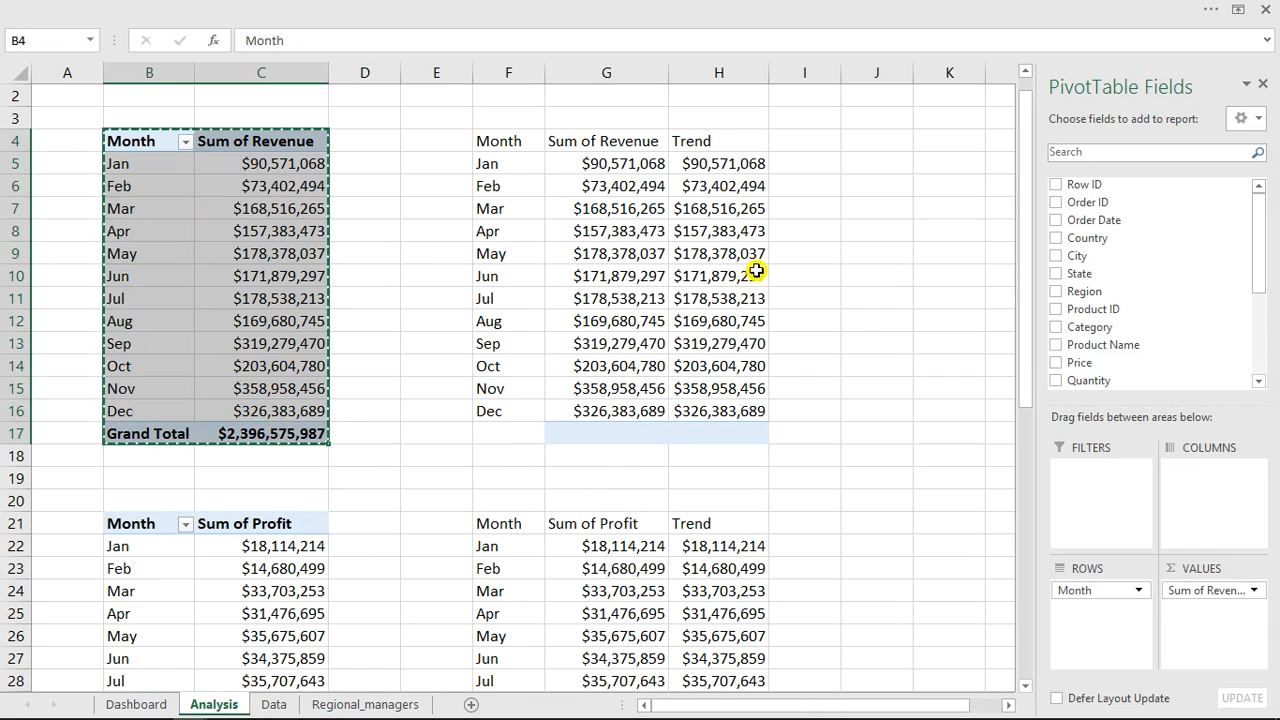
click(932, 148)
key(ctrl+v)
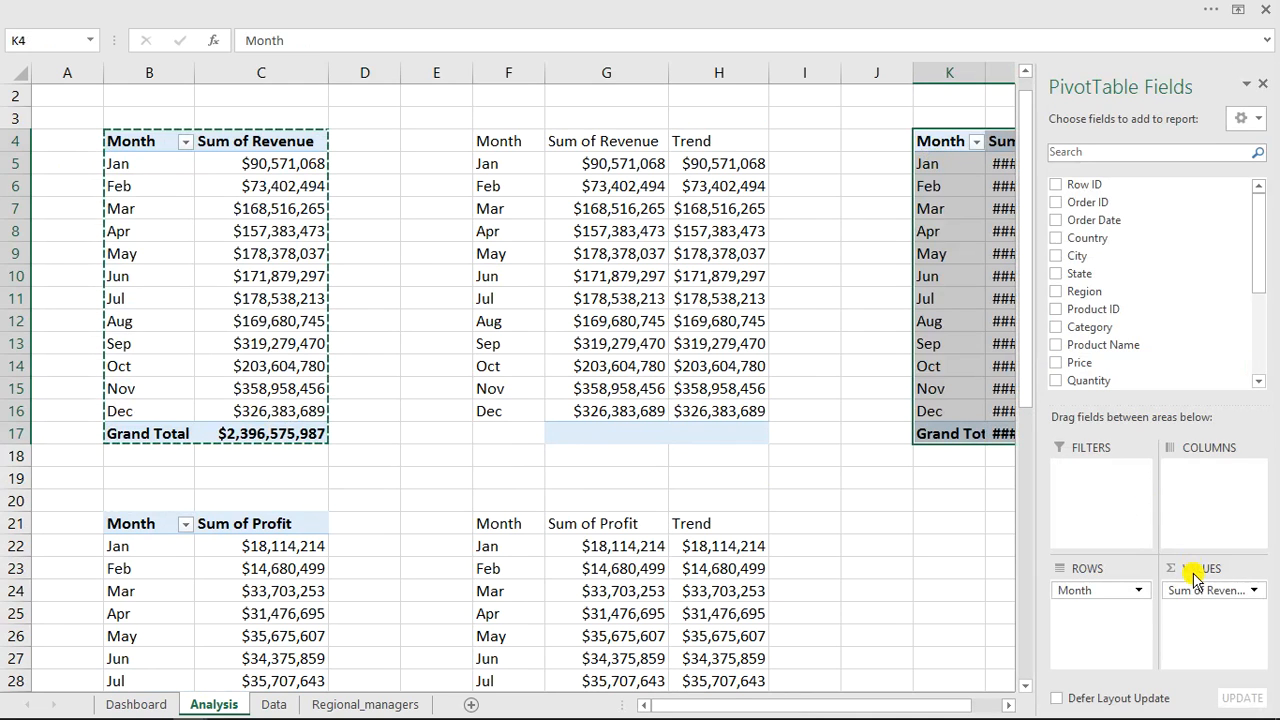
Remove Month from the copied PivotTable's rows and add Profit, a count of Order Date and Quantity to its values.
drag(1128, 594, 966, 577)
drag(925, 708, 998, 703)
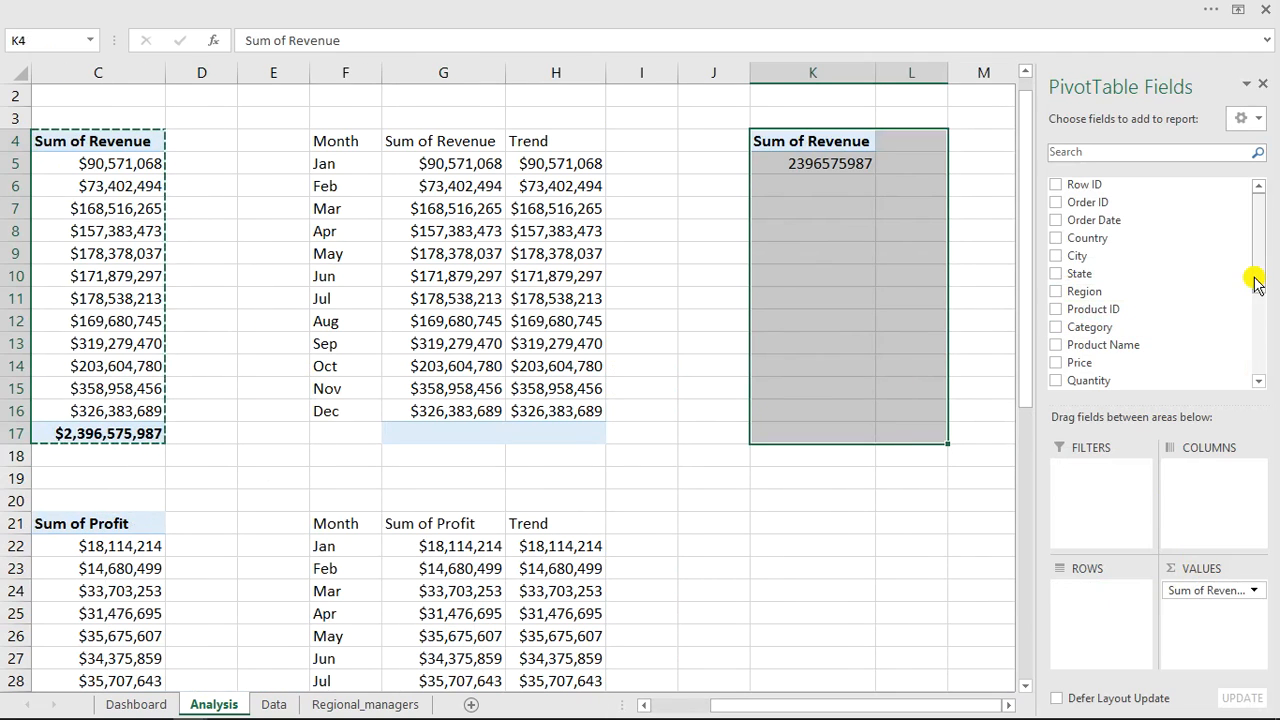
drag(1260, 277, 1260, 332)
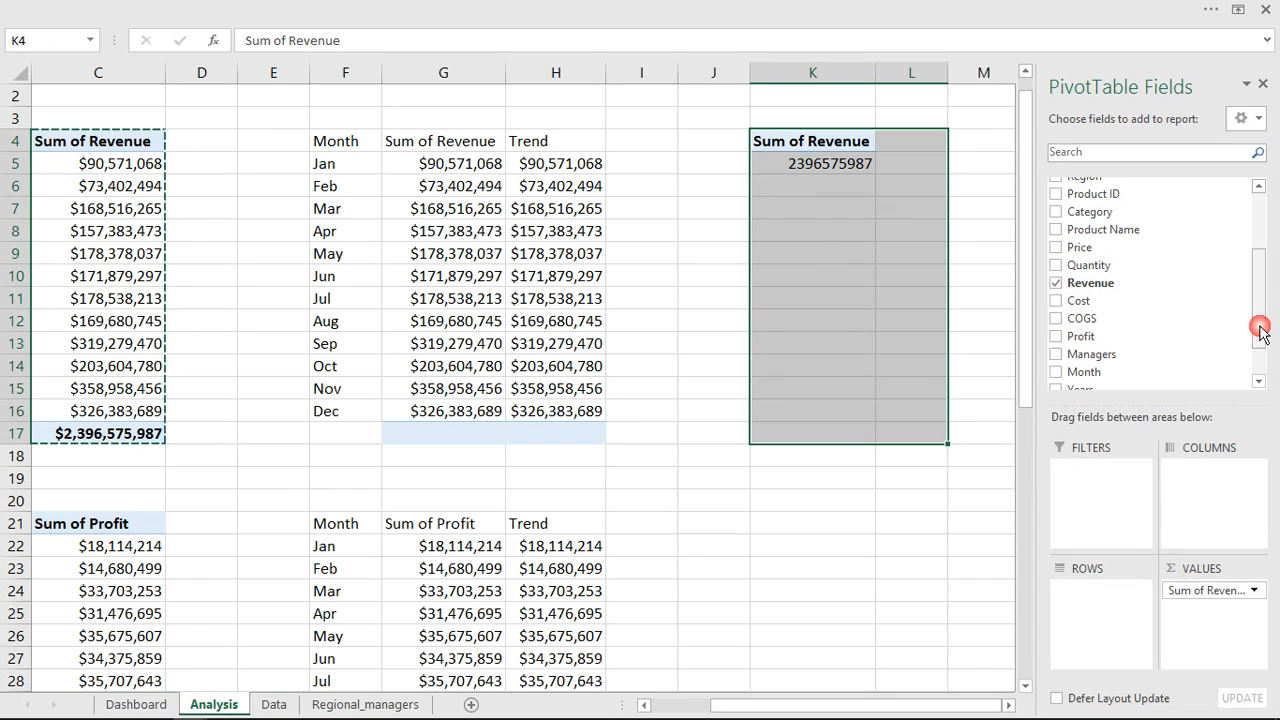
click(1057, 338)
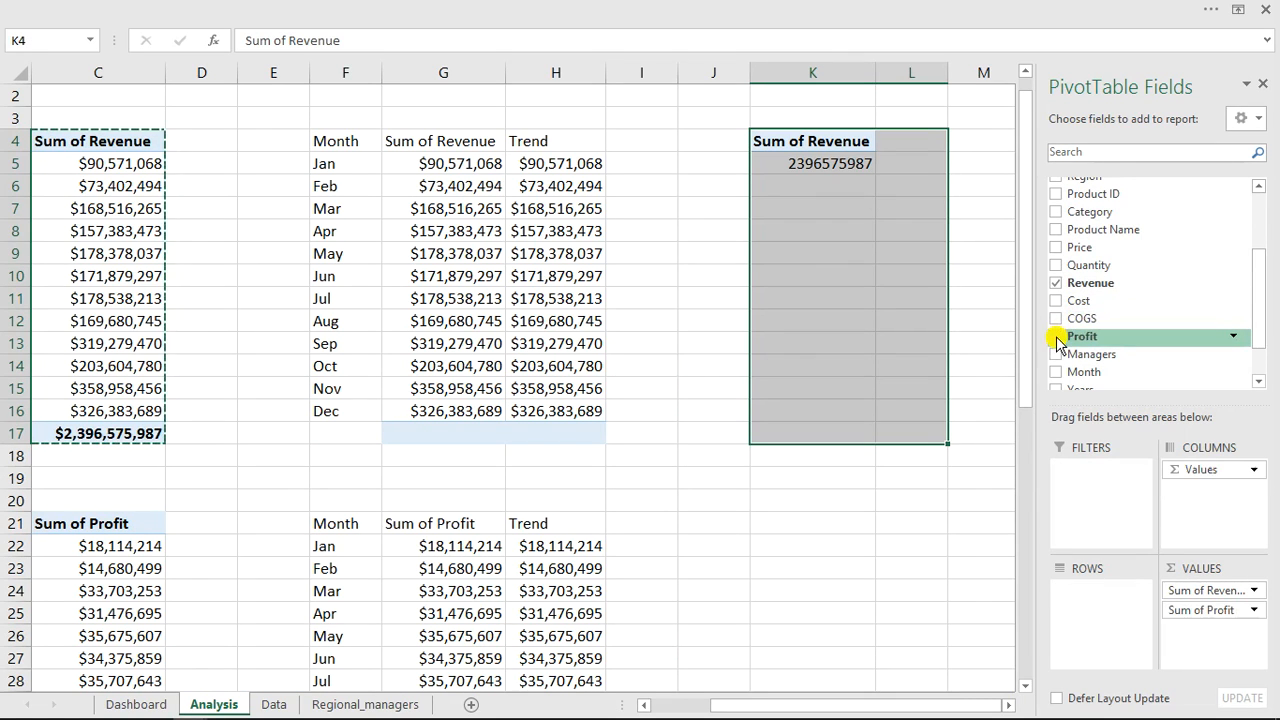
drag(1260, 313, 1262, 229)
drag(1100, 237, 1188, 641)
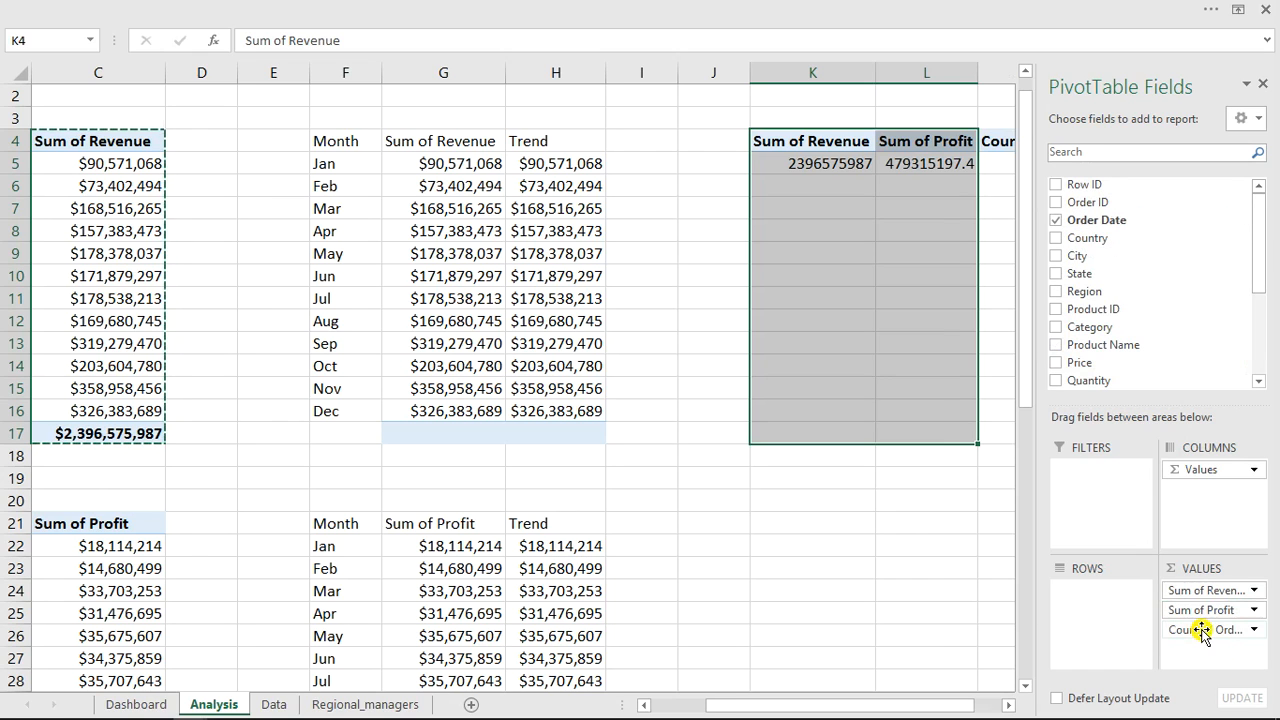
drag(933, 706, 980, 708)
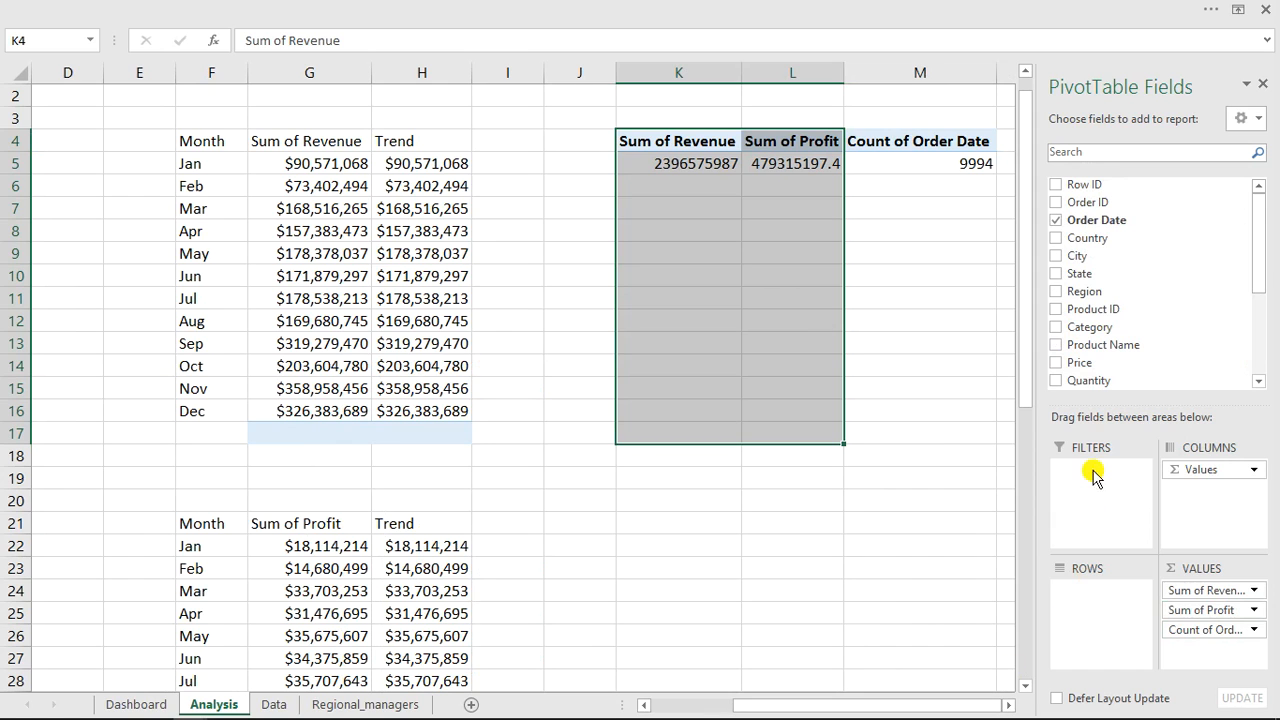
drag(1262, 256, 1262, 310)
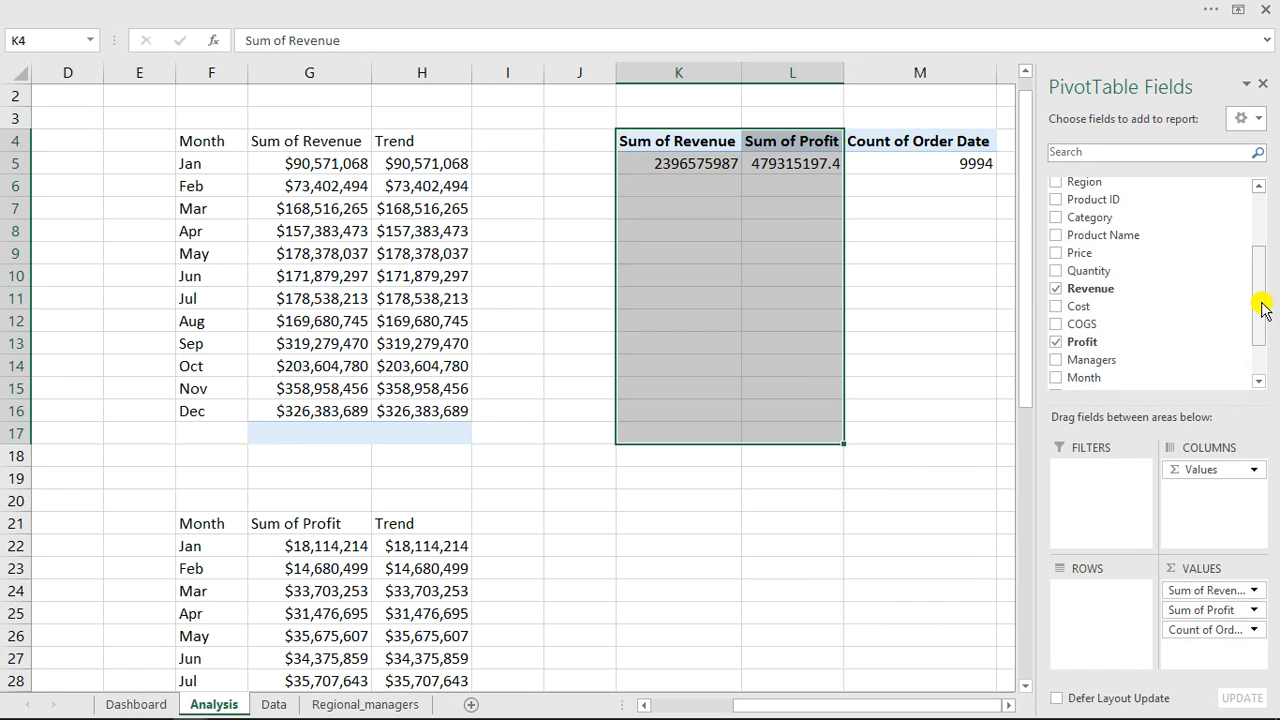
click(1057, 271)
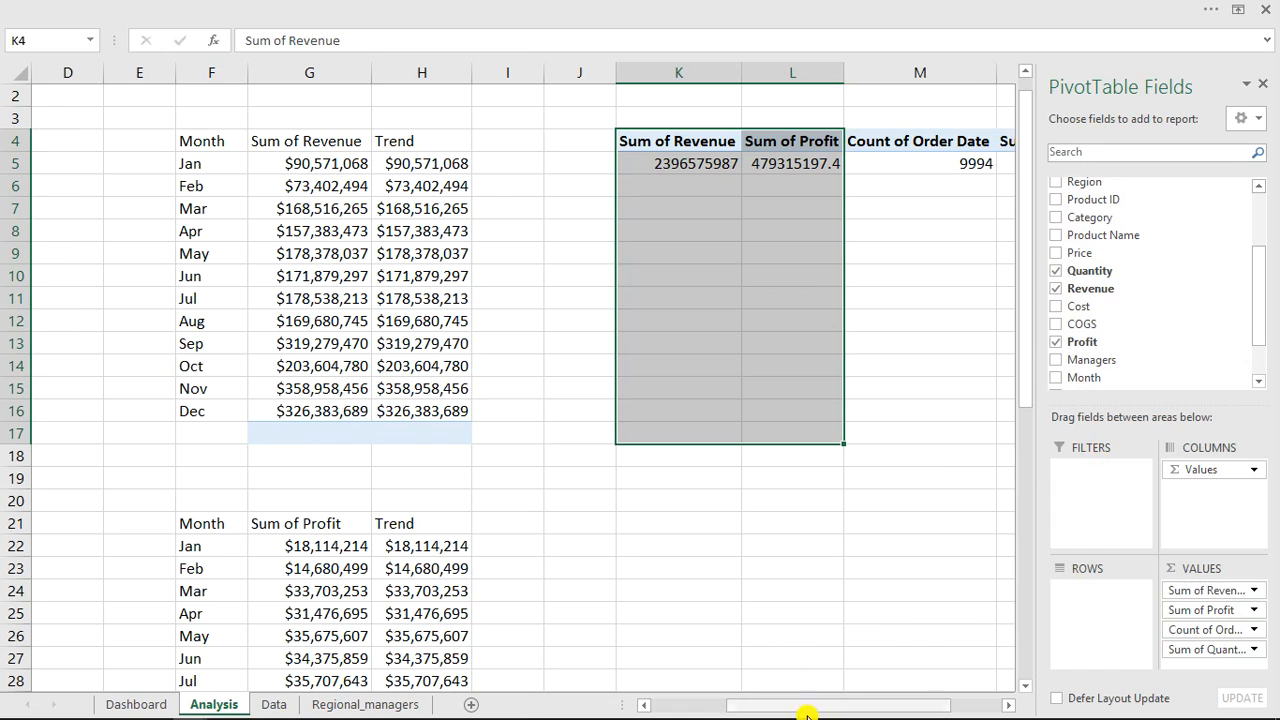
drag(845, 706, 923, 690)
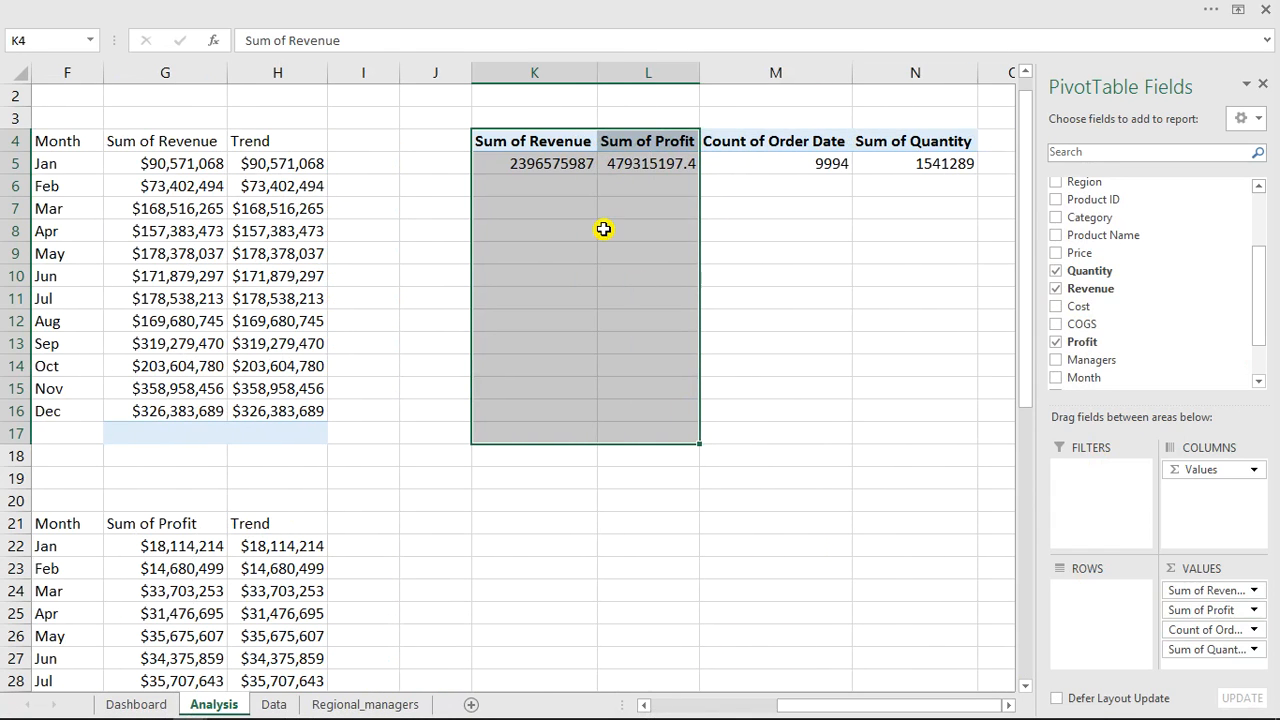
Select the copied PivotTable's header row and use Find and Replace to remove "sum of" from the headers.
click(526, 142)
drag(528, 142, 921, 140)
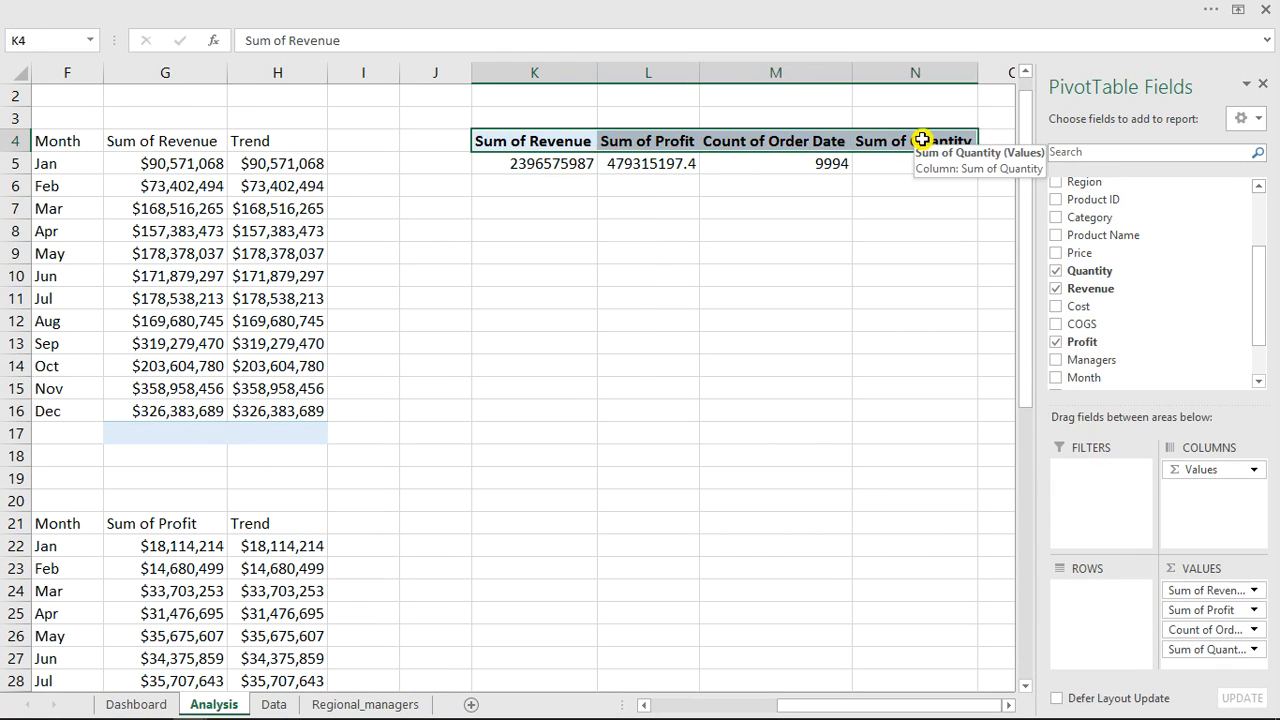
key(ctrl+h)
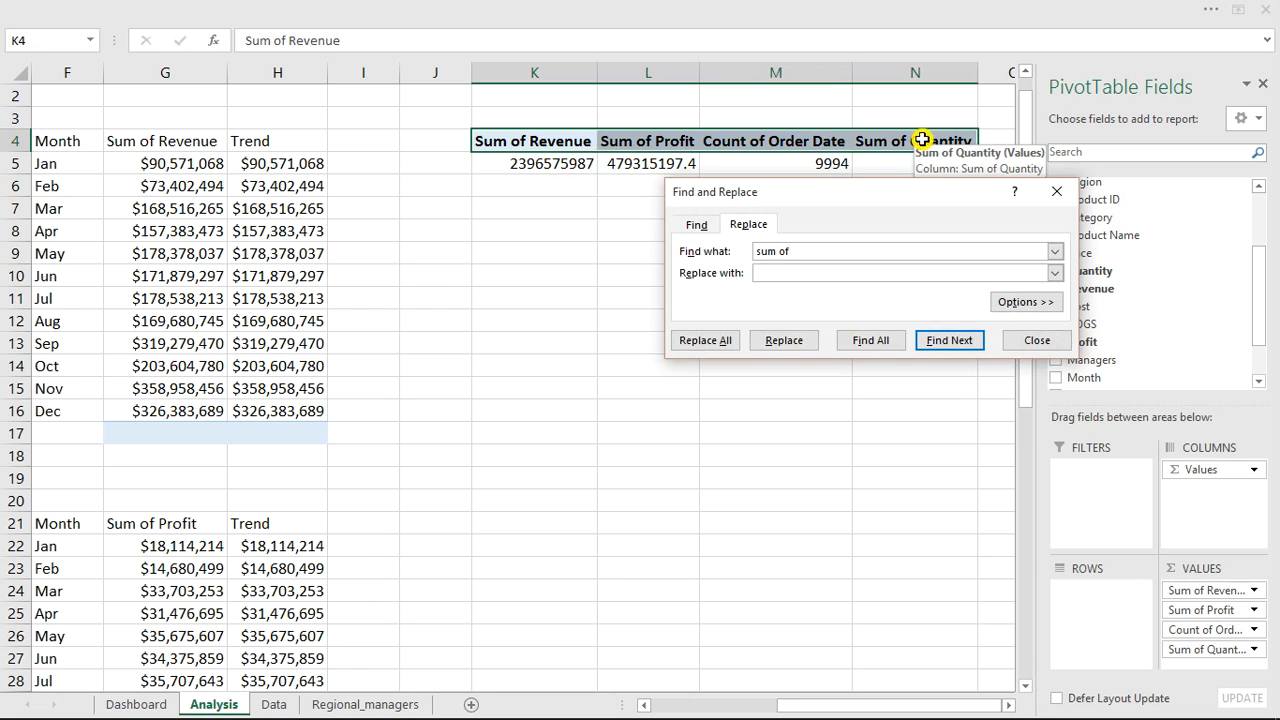
click(705, 340)
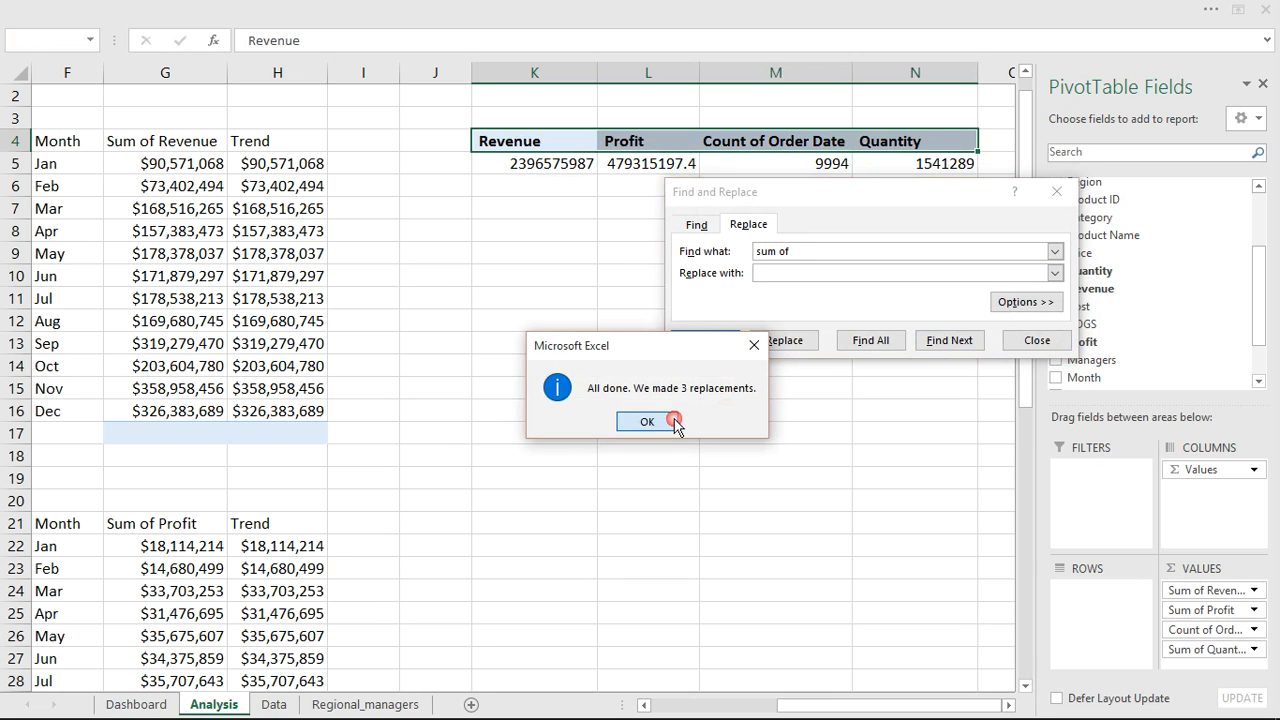
click(646, 420)
click(1036, 340)
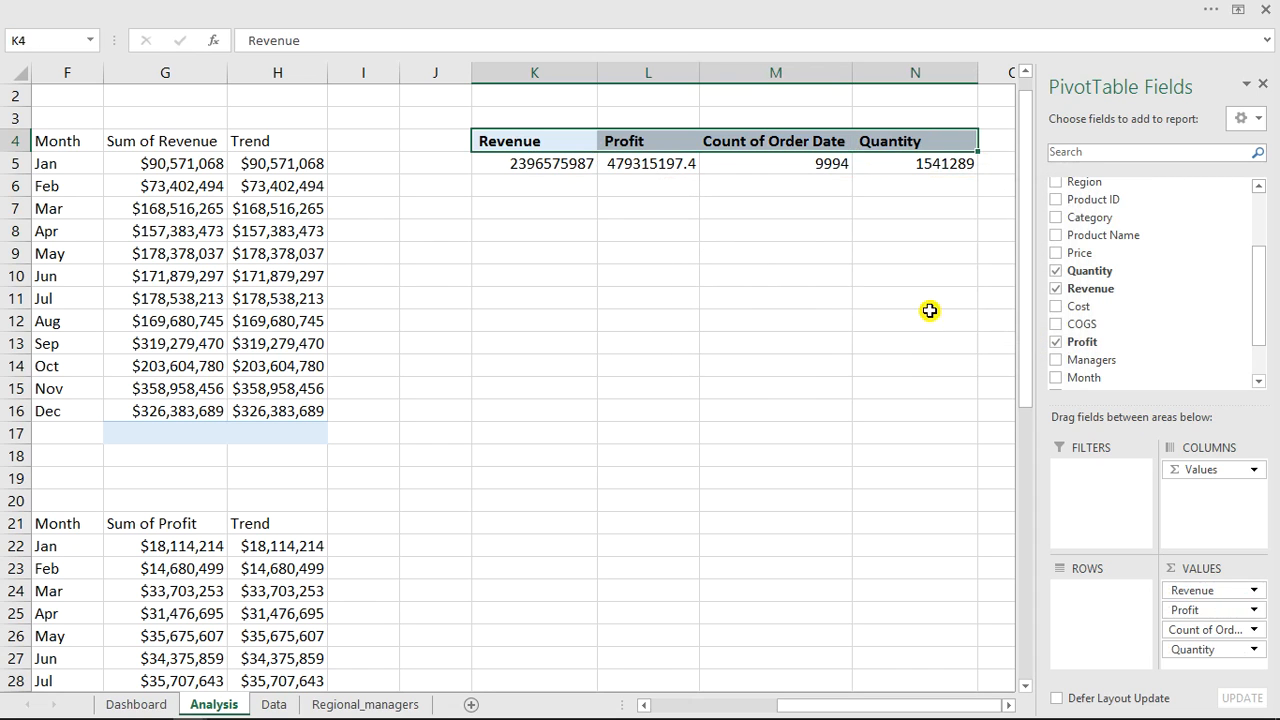
Copy the Trend cell's currency format onto the Revenue and Profit values with Format Painter.
click(765, 258)
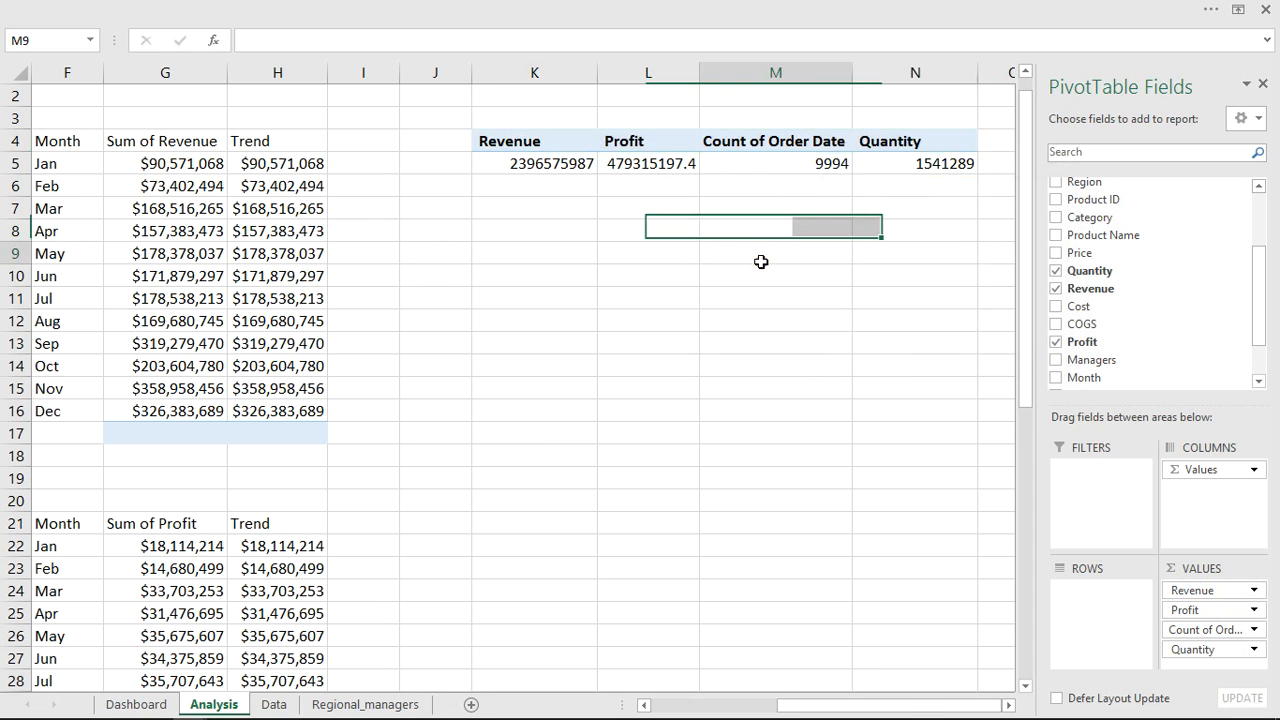
drag(522, 169, 669, 166)
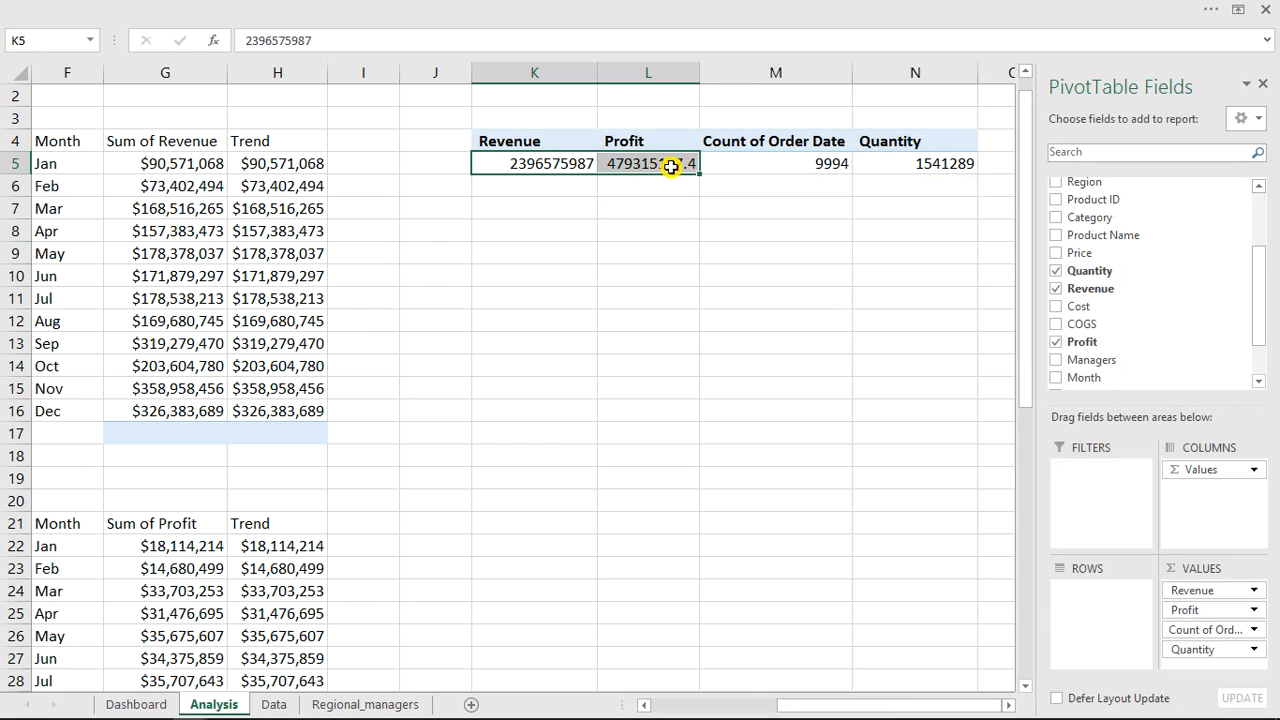
click(282, 166)
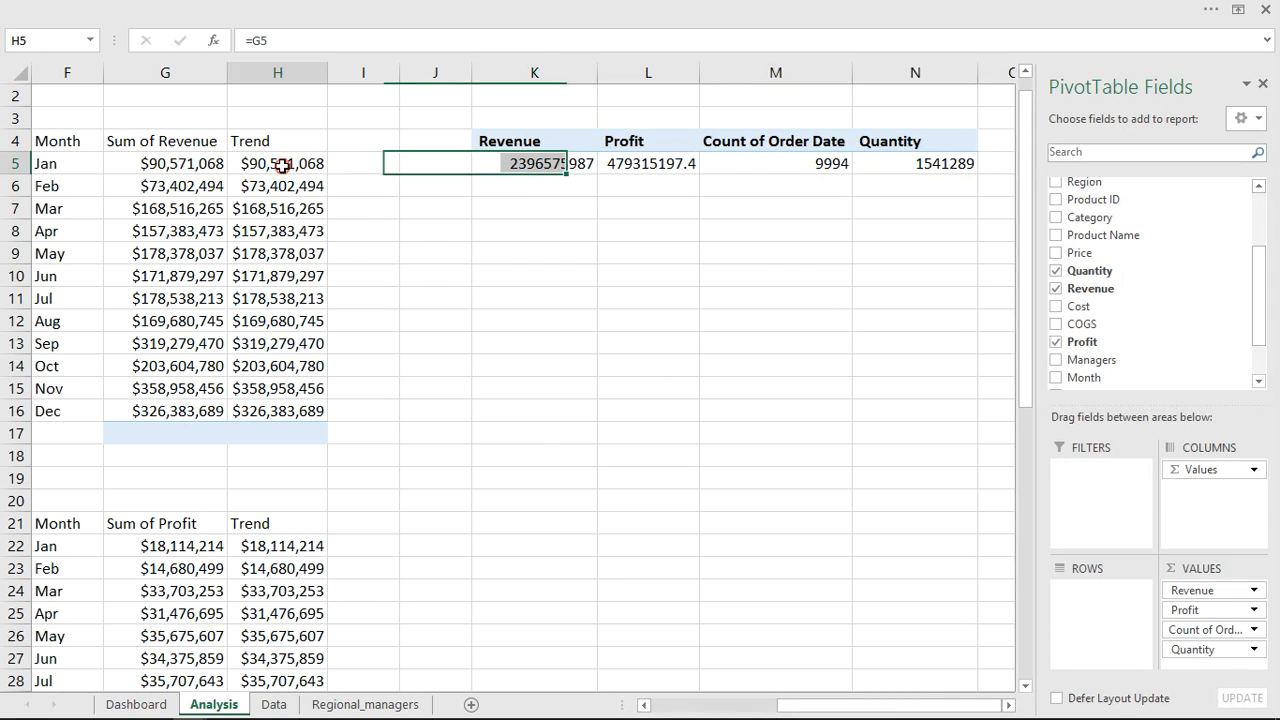
click(193, 8)
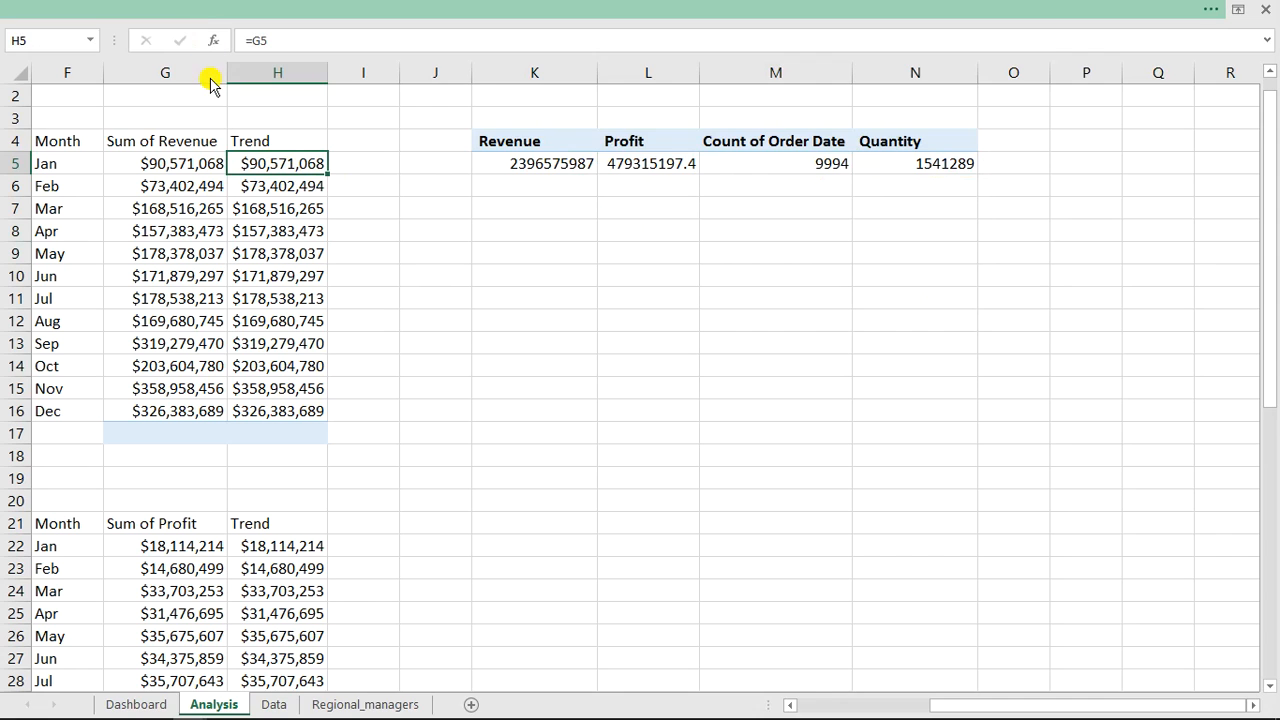
click(90, 111)
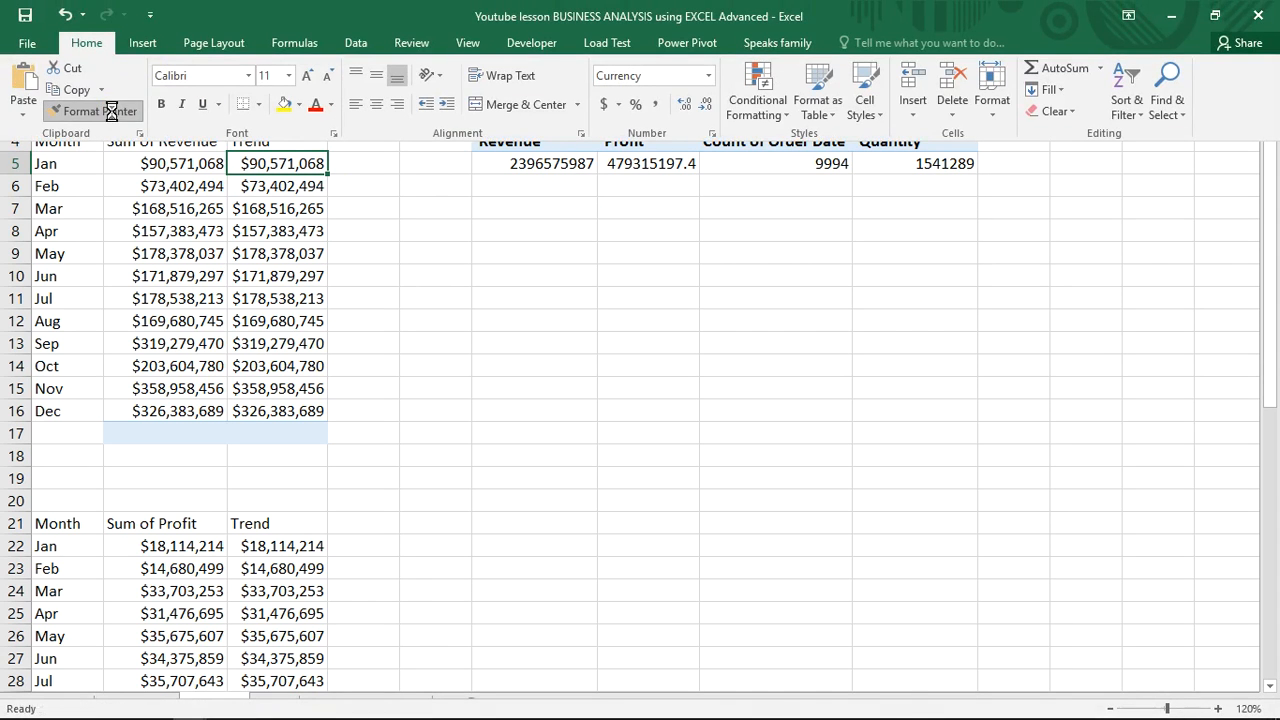
click(558, 168)
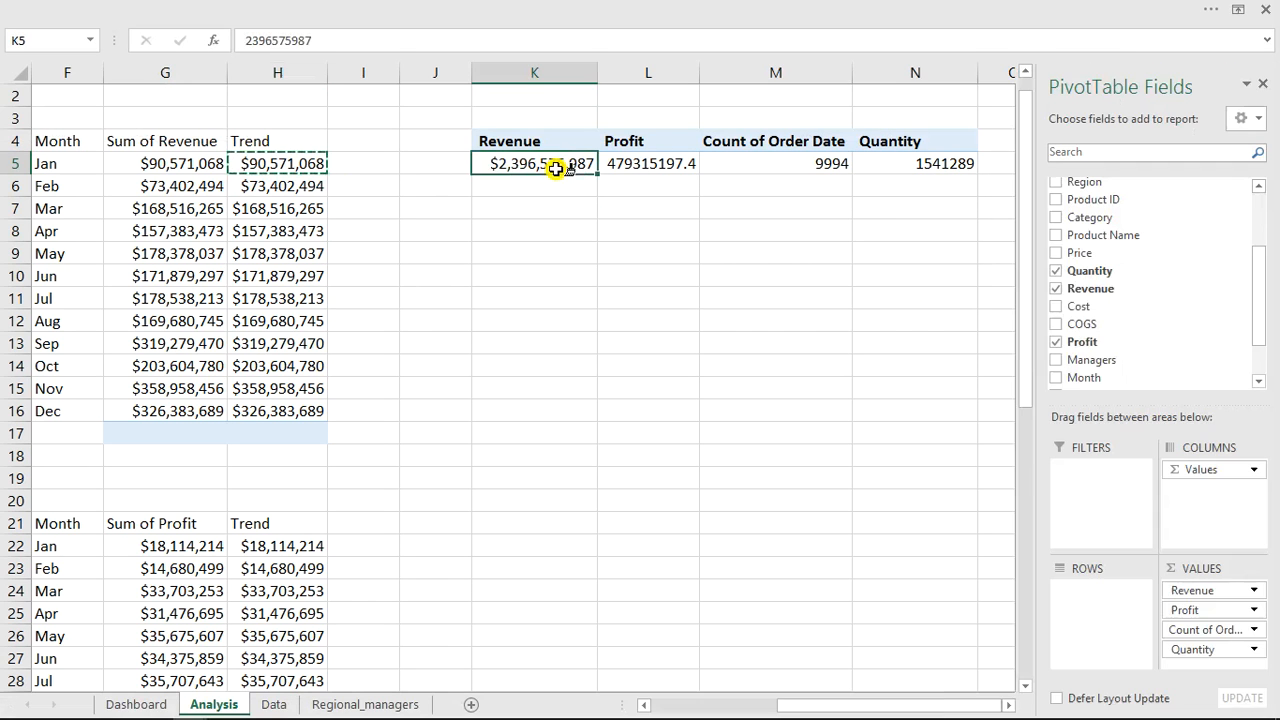
click(623, 163)
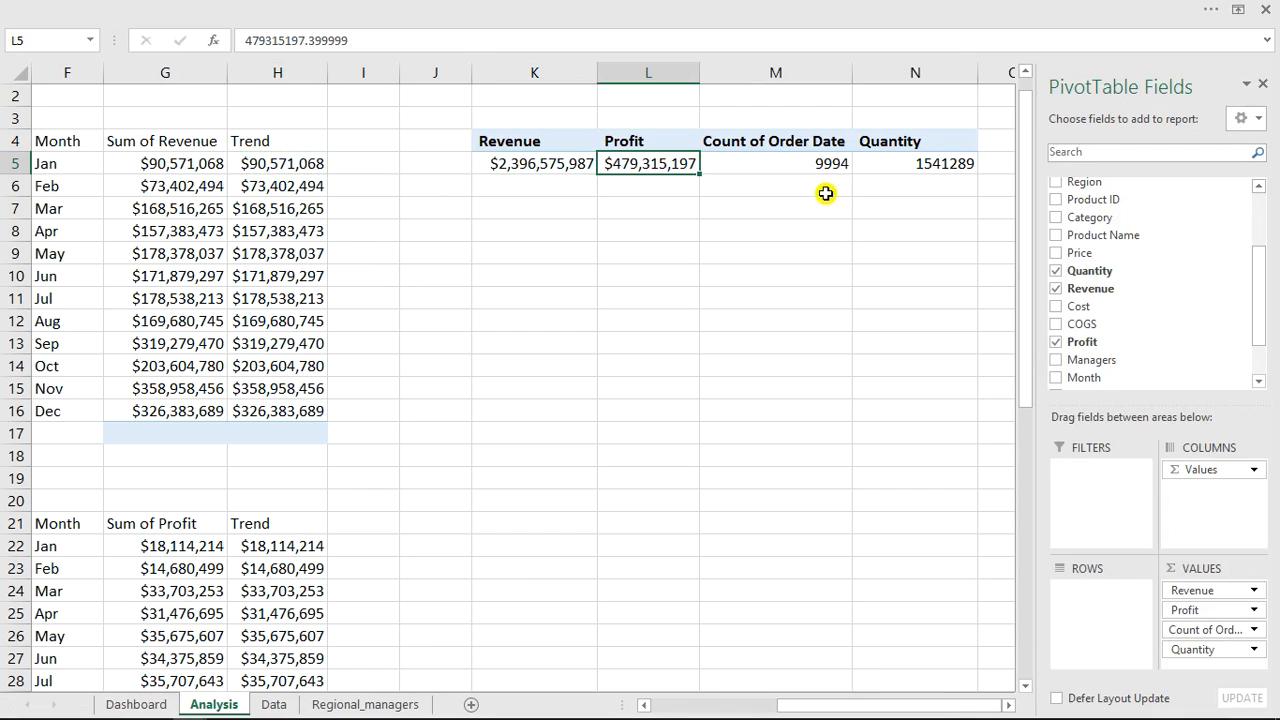
Format the Count of Order Date and Quantity values with comma style and no decimal places.
drag(815, 165, 920, 163)
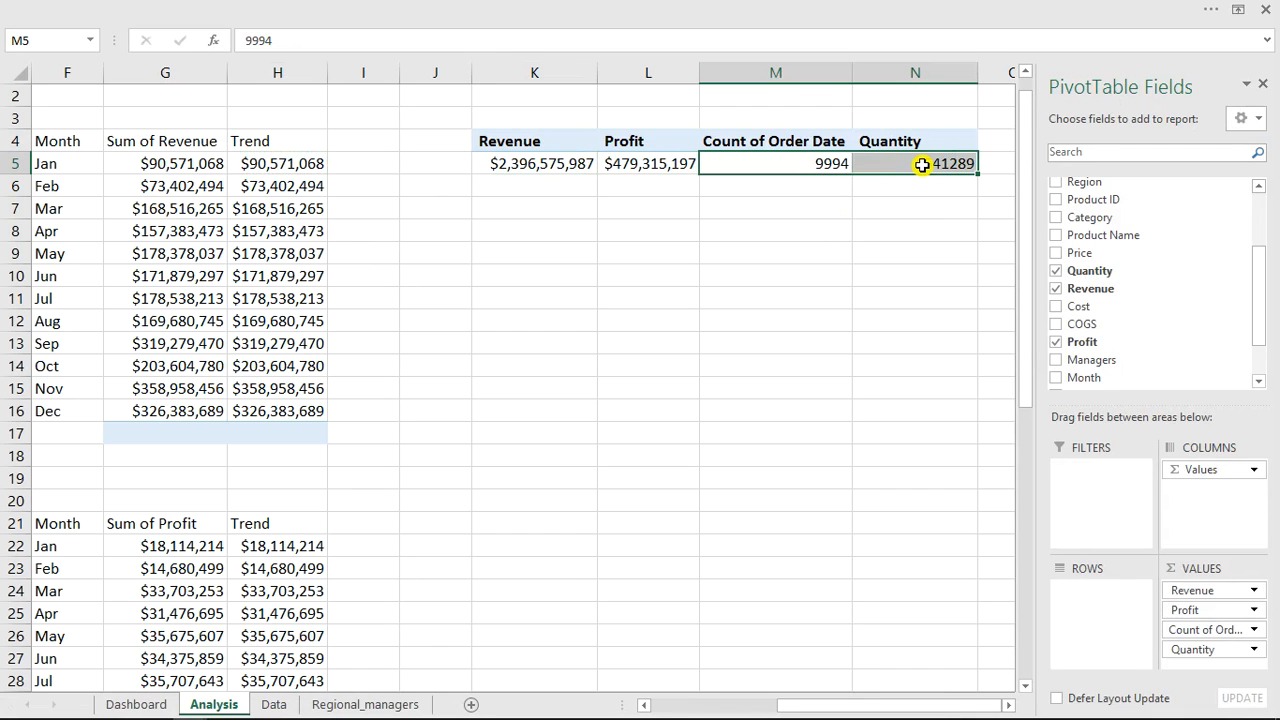
click(608, 9)
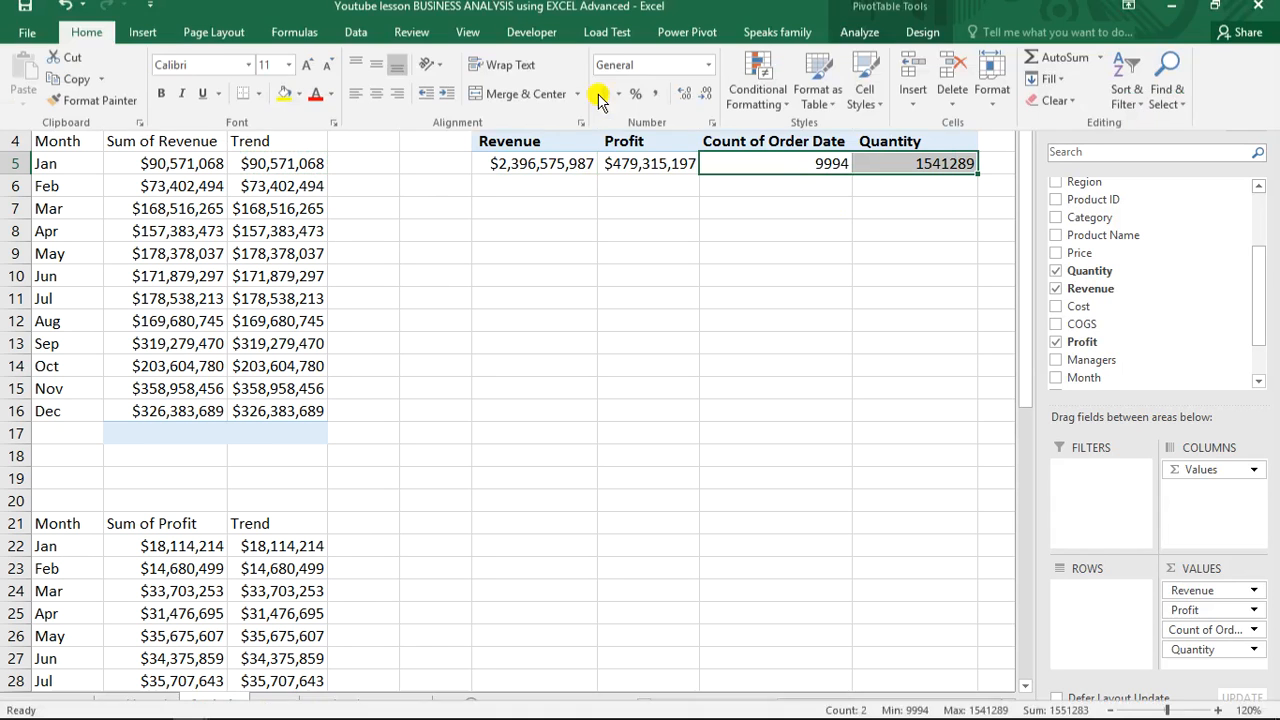
click(655, 104)
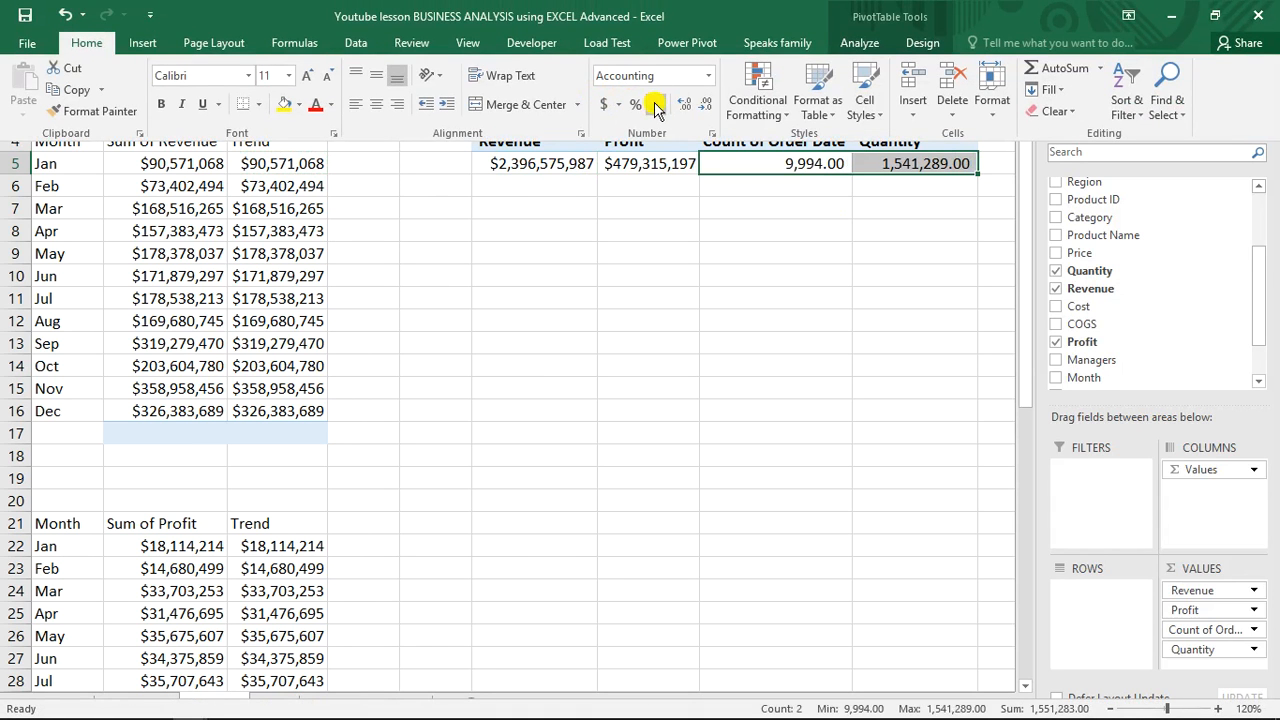
click(705, 104)
click(705, 104)
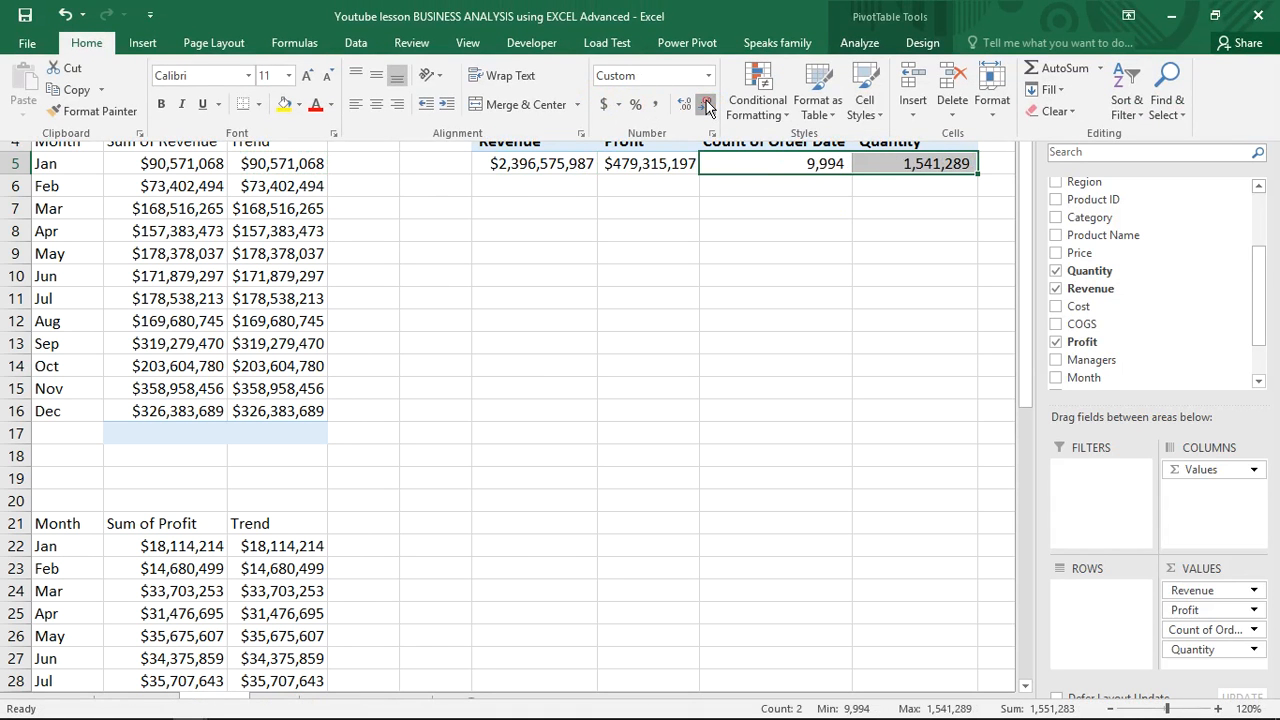
click(760, 244)
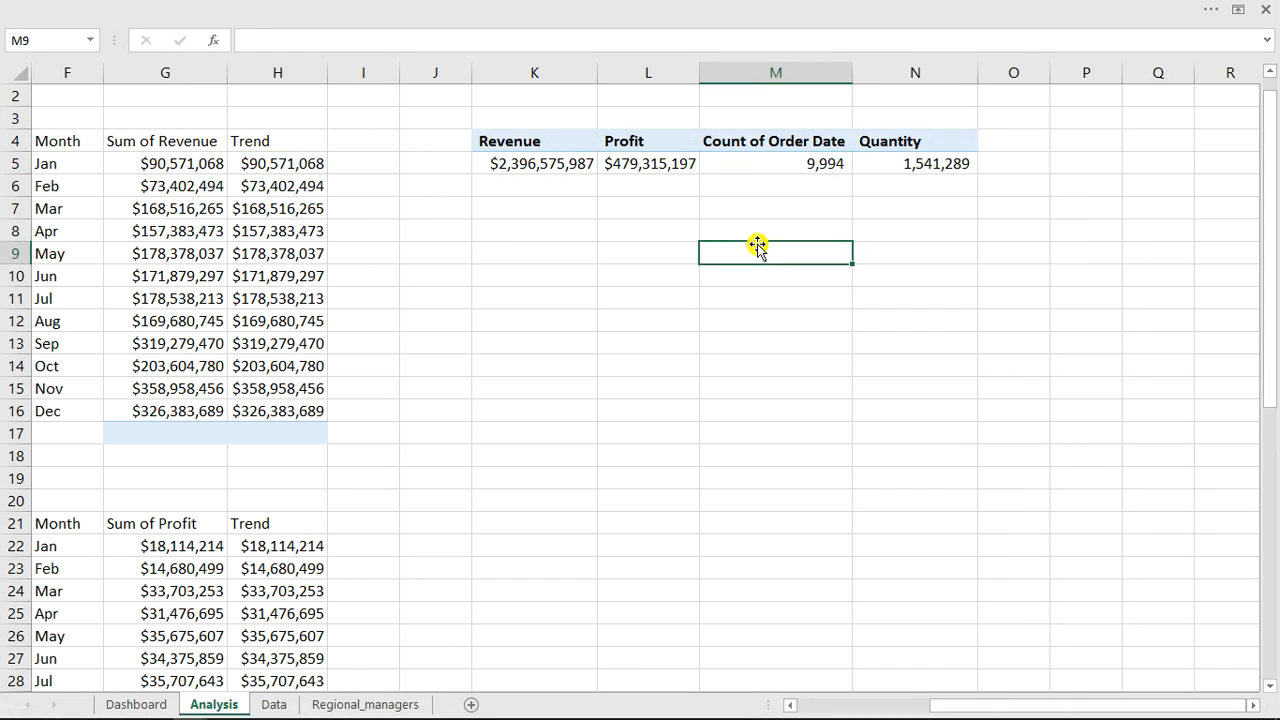
click(538, 206)
text(=ro)
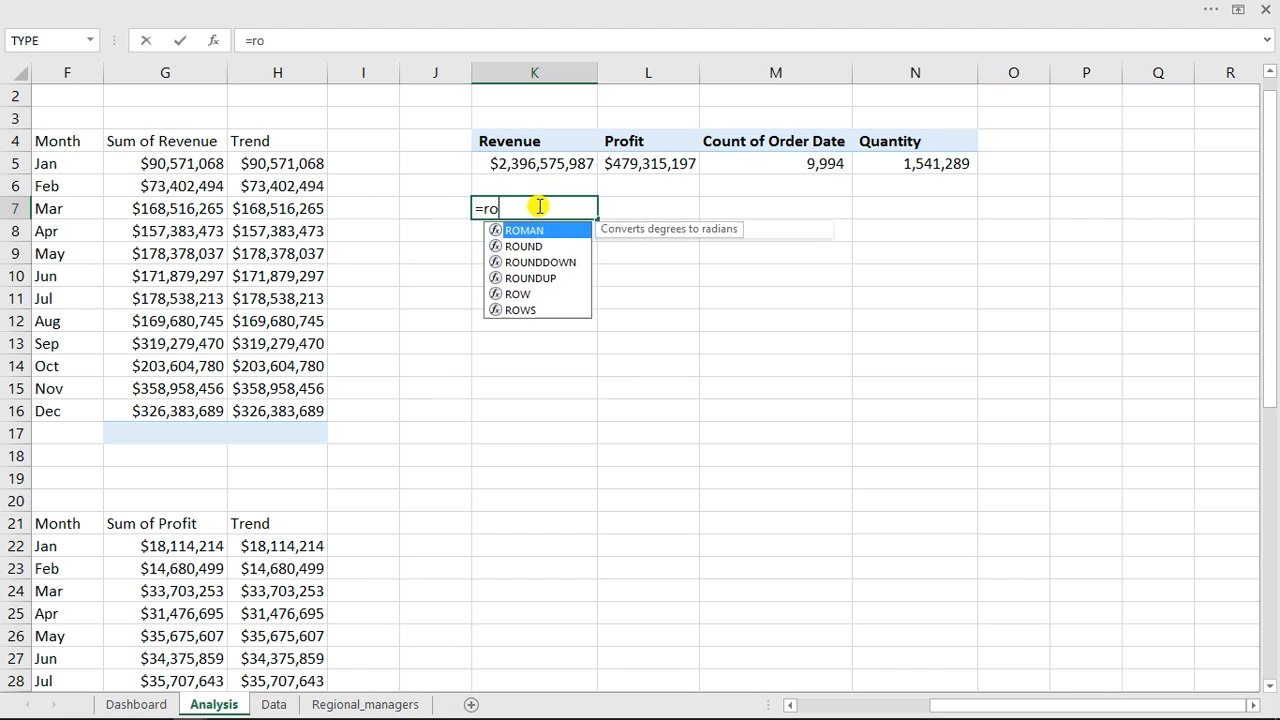
key(Down)
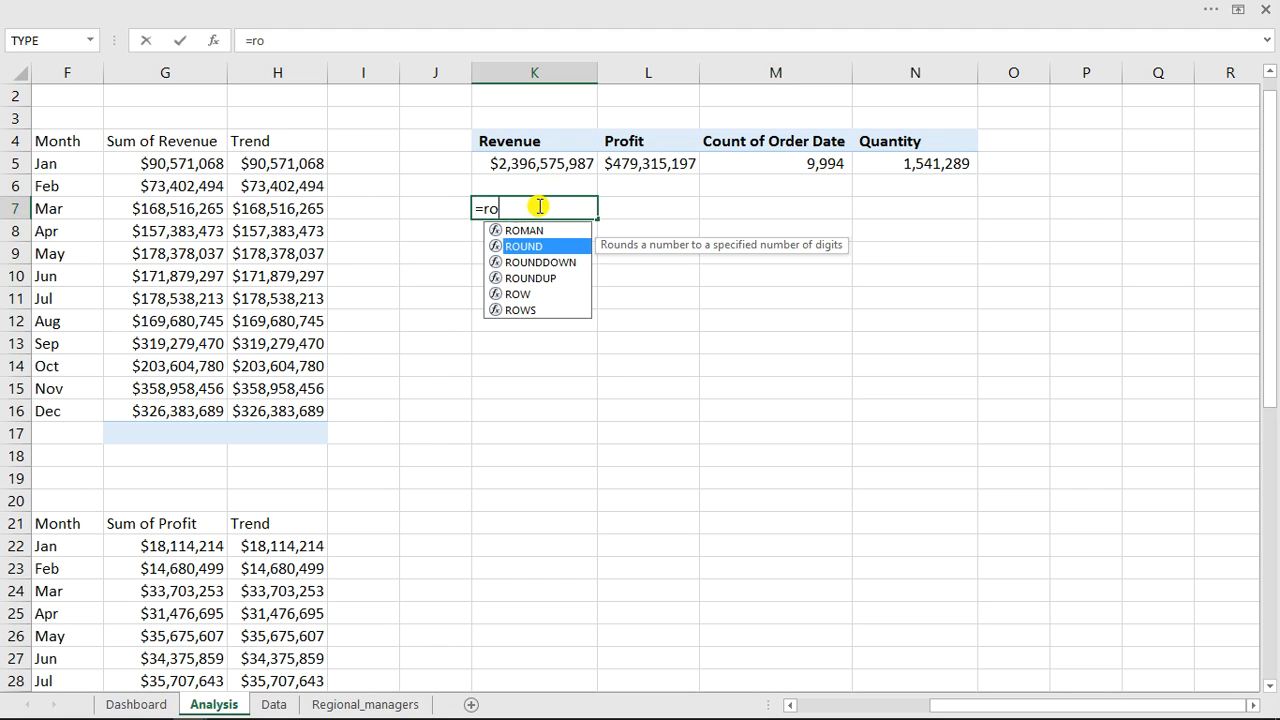
key(Tab)
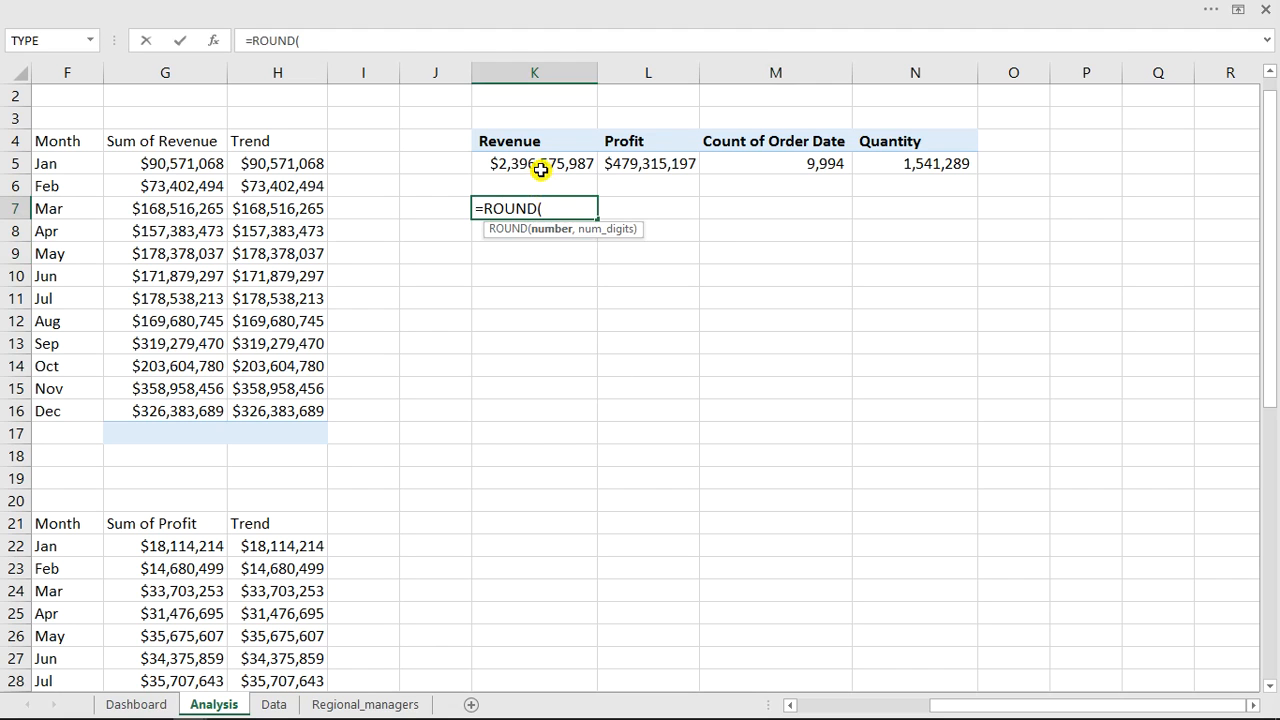
click(541, 166)
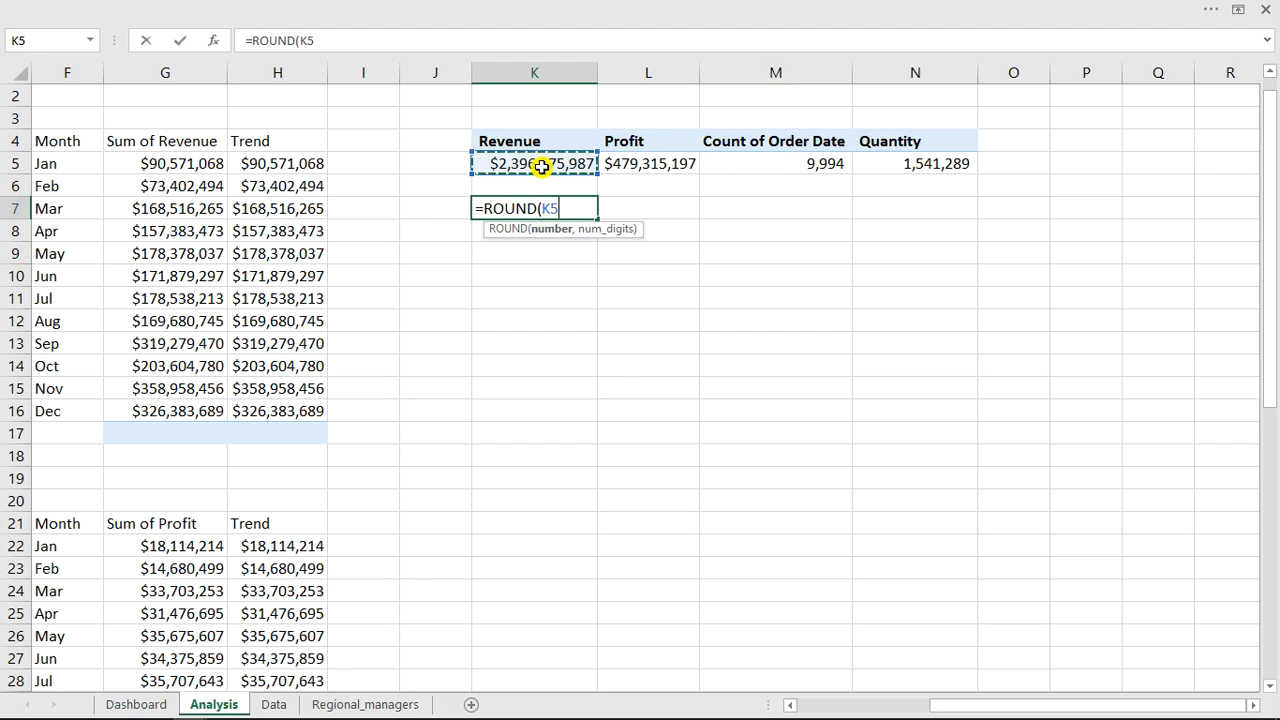
text(/)
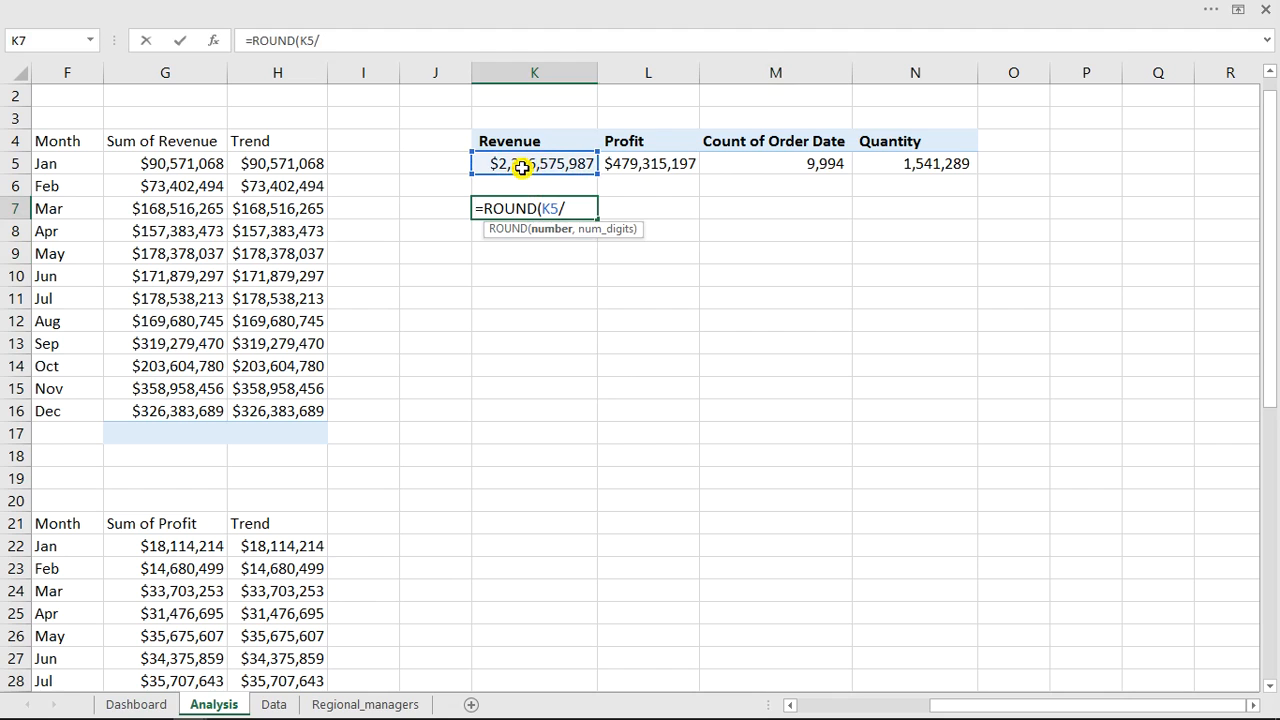
text(1000000000)
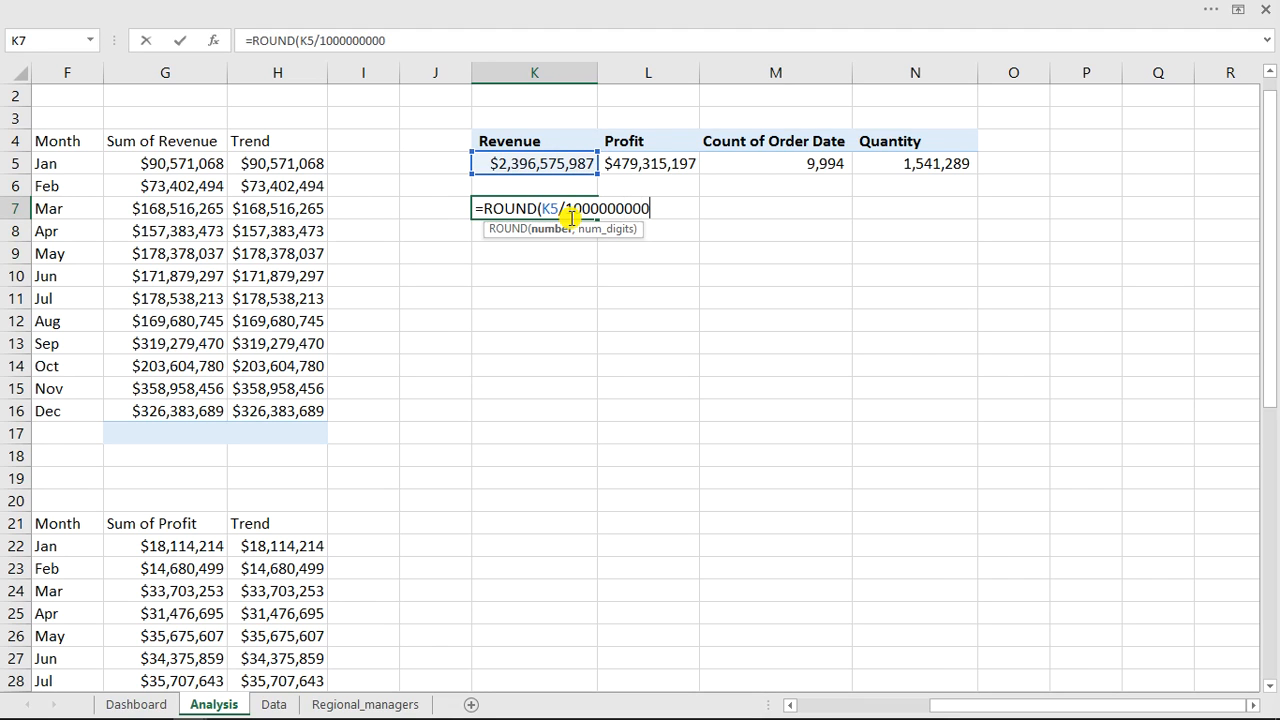
text(,1)
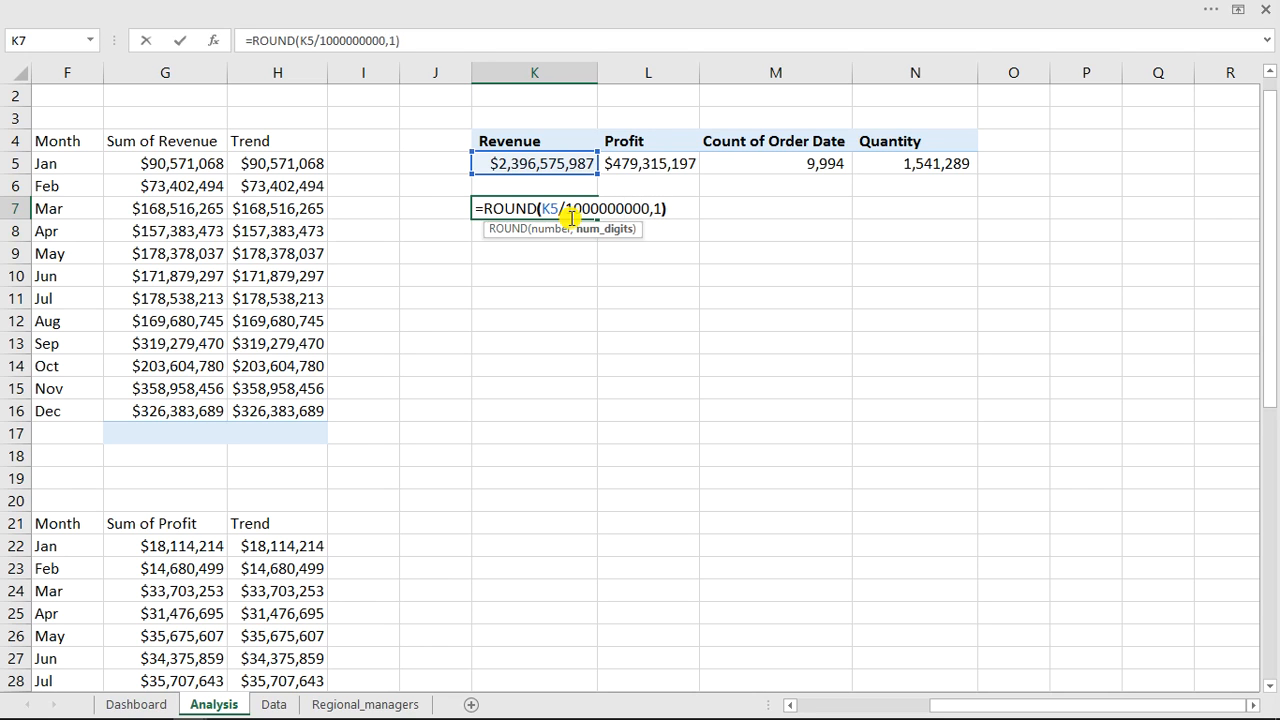
key(Return)
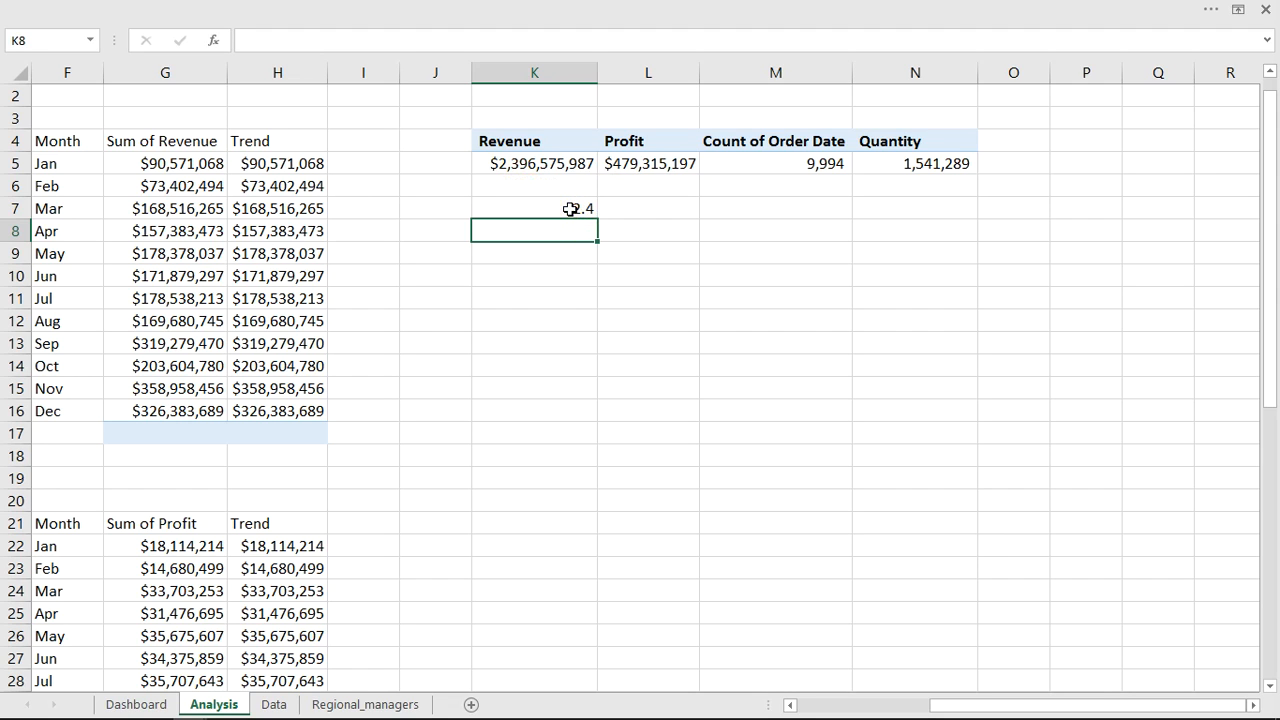
Edit the K7 formula to append the text " B" after the rounded value.
click(570, 209)
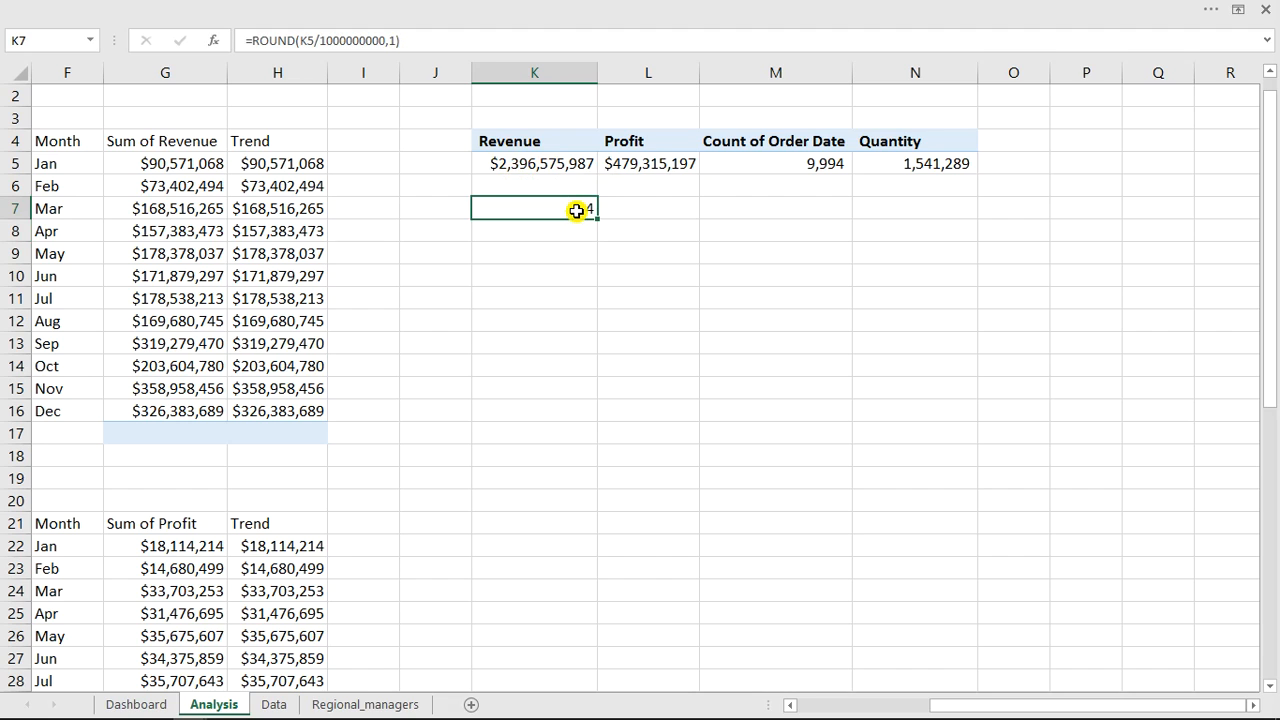
double_click(577, 210)
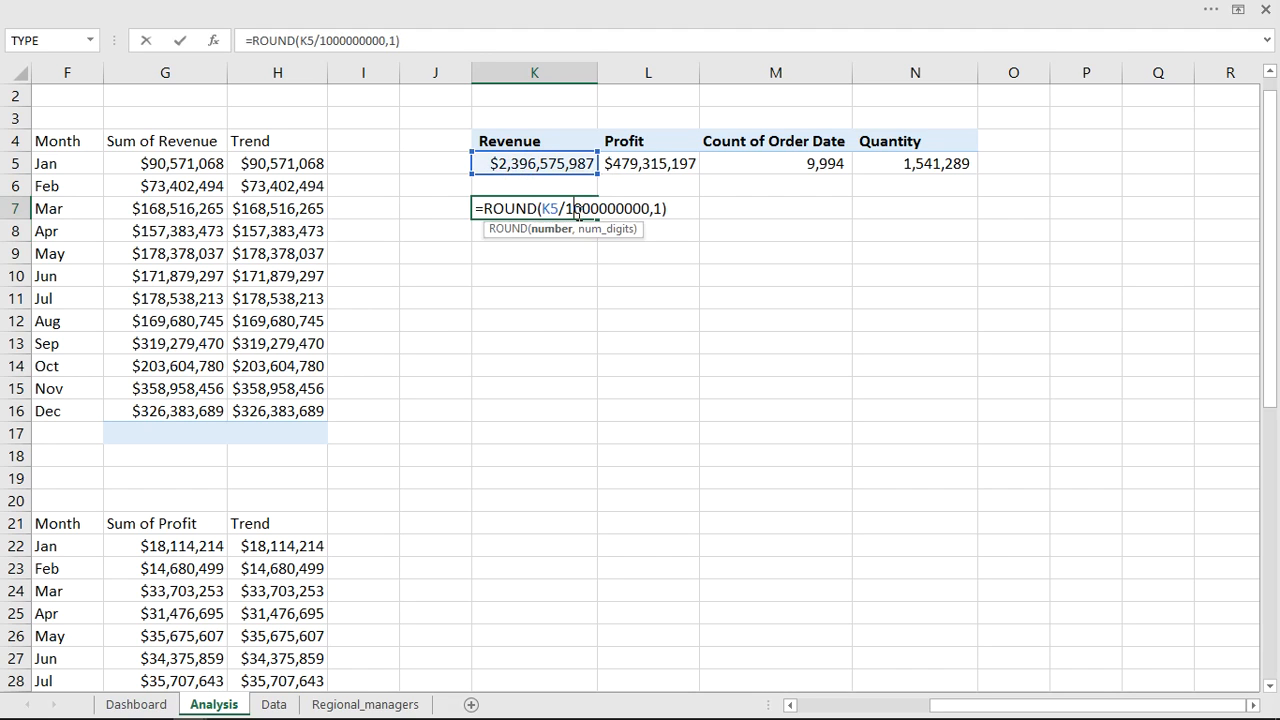
click(668, 212)
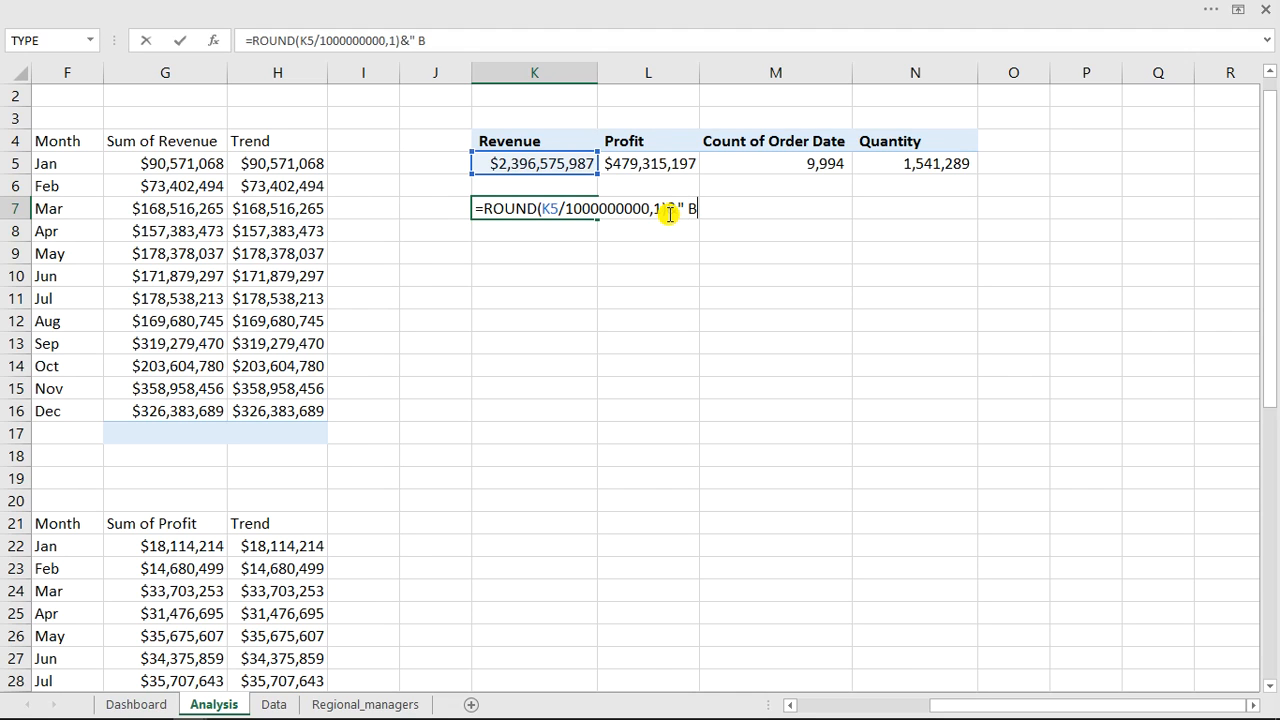
text(")
key(Return)
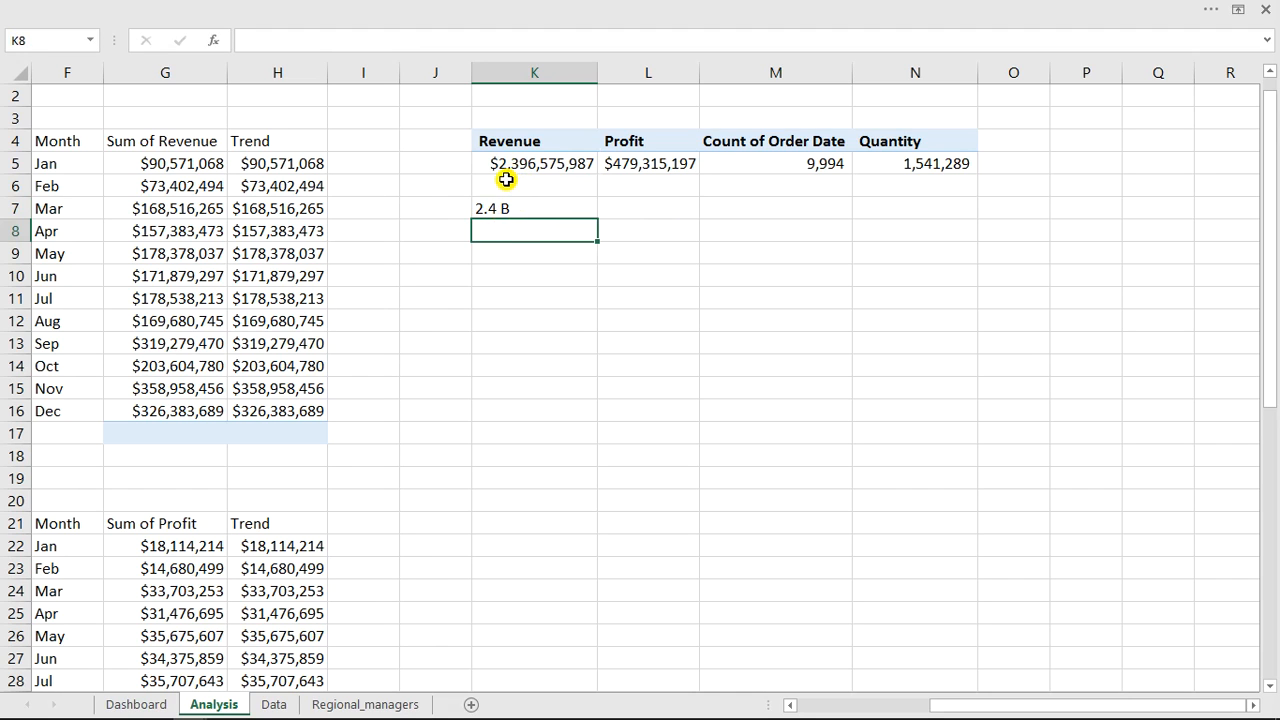
Fill the K7 formula across into L7 for Profit.
click(535, 208)
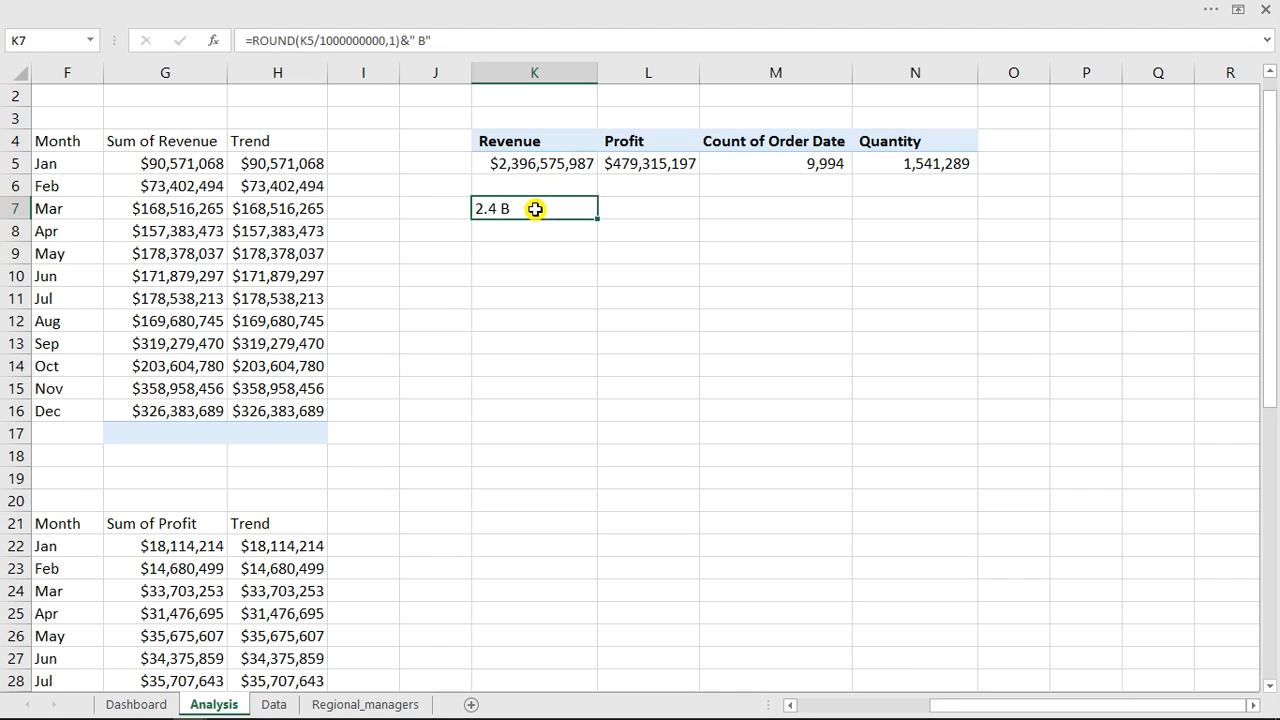
drag(595, 218, 663, 219)
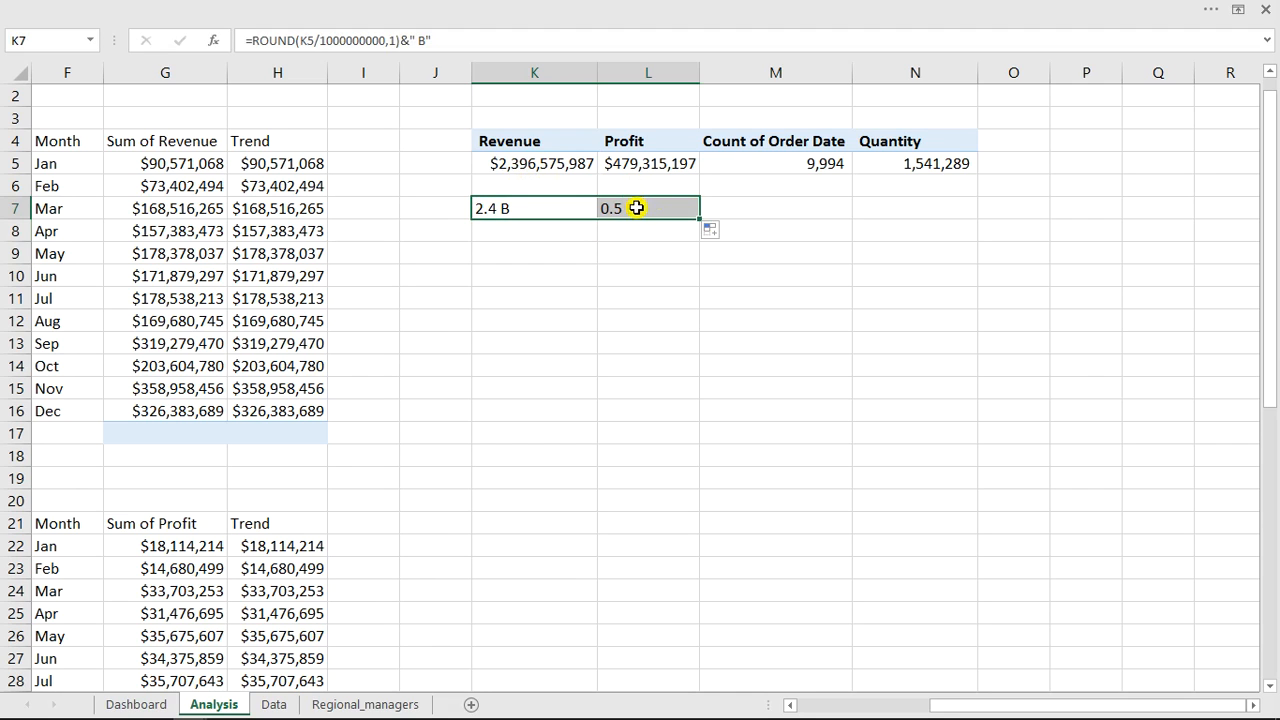
click(636, 237)
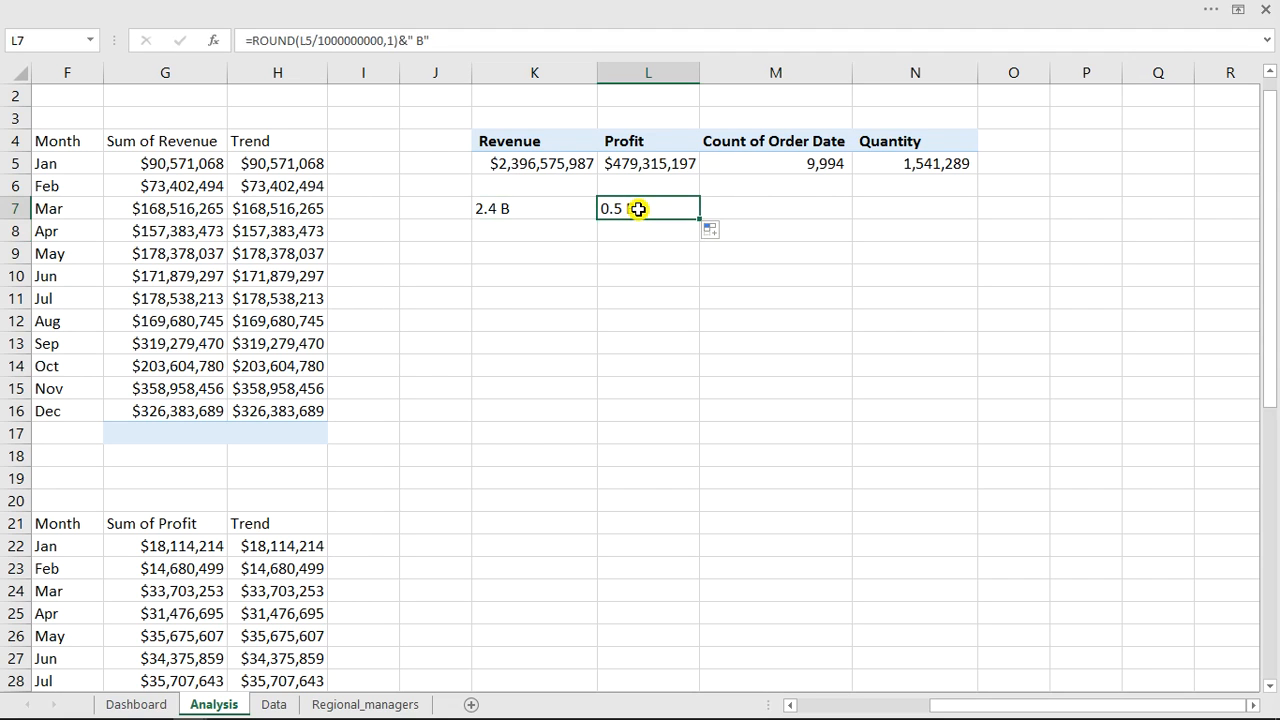
Change the divisor in the L7 formula to 1000000.
double_click(638, 208)
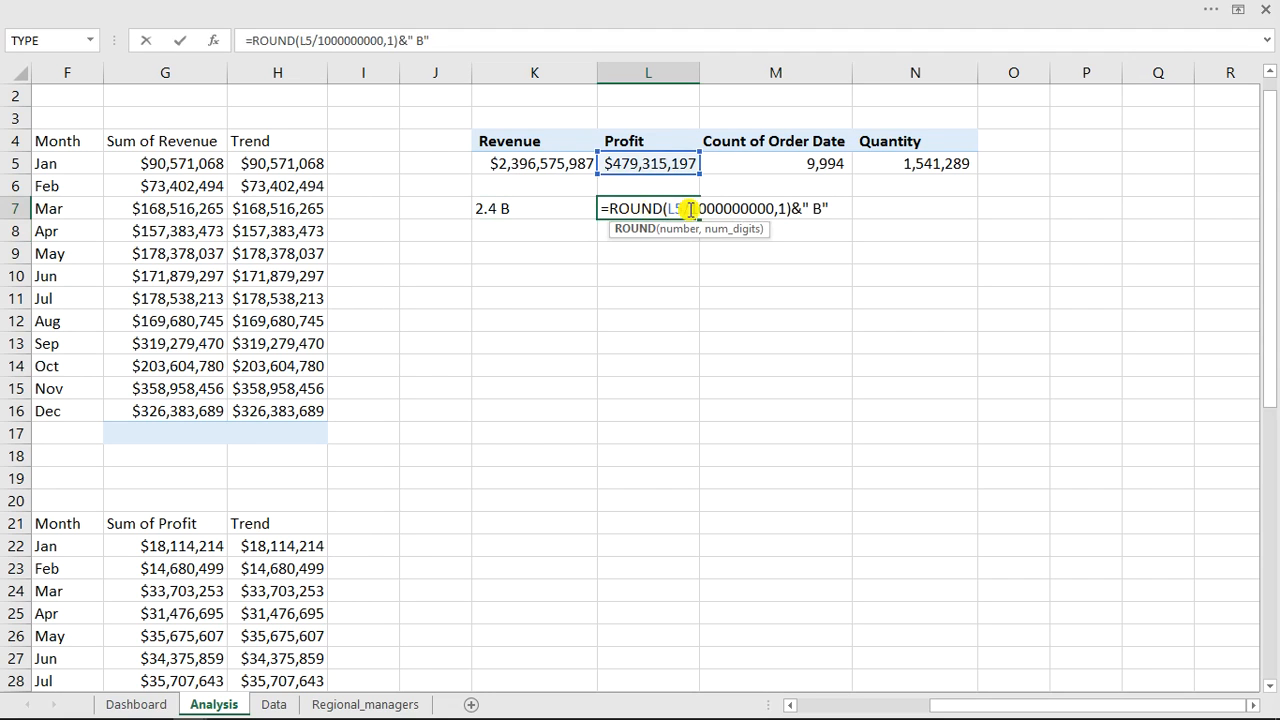
click(777, 208)
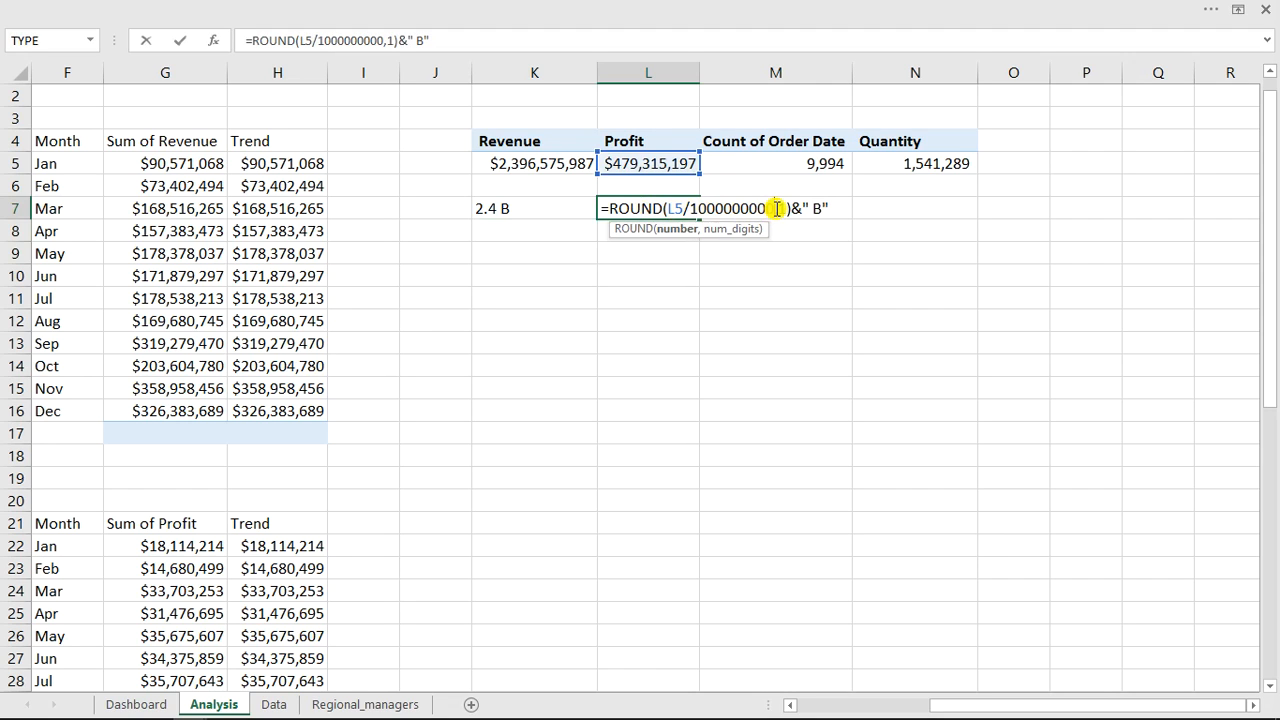
key(BackSpace)
key(BackSpace)
key(BackSpace)
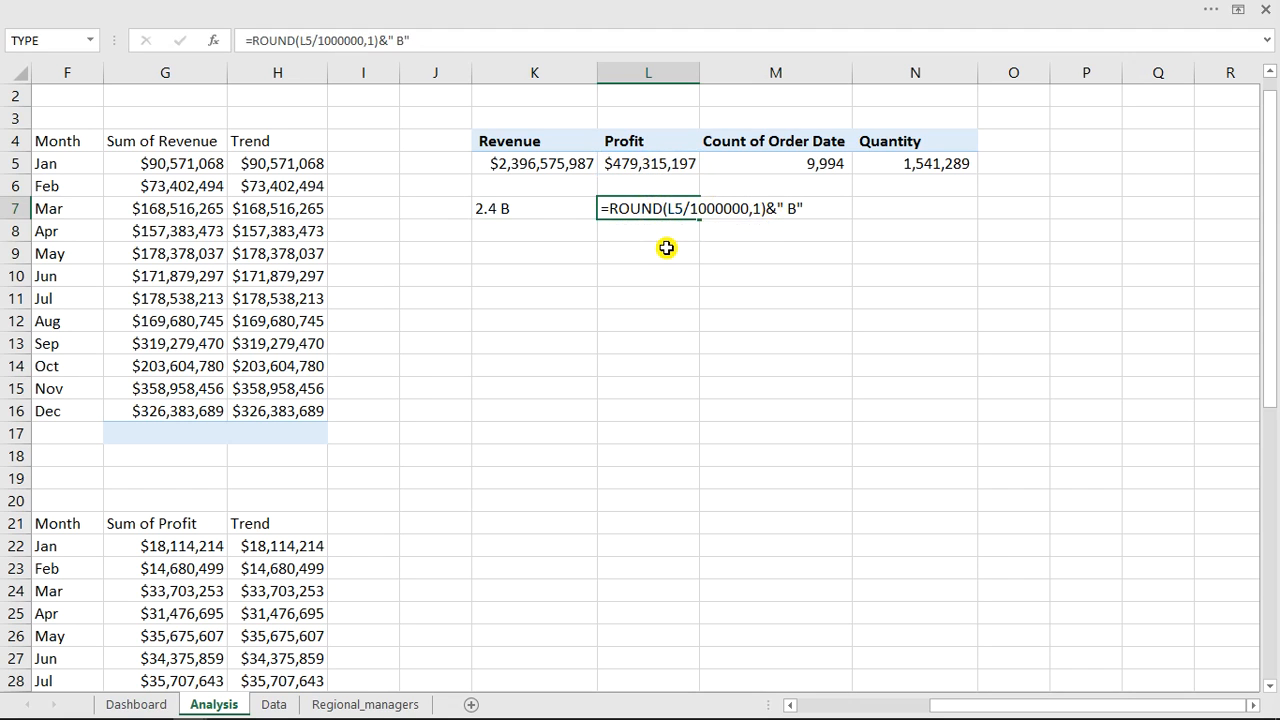
key(Return)
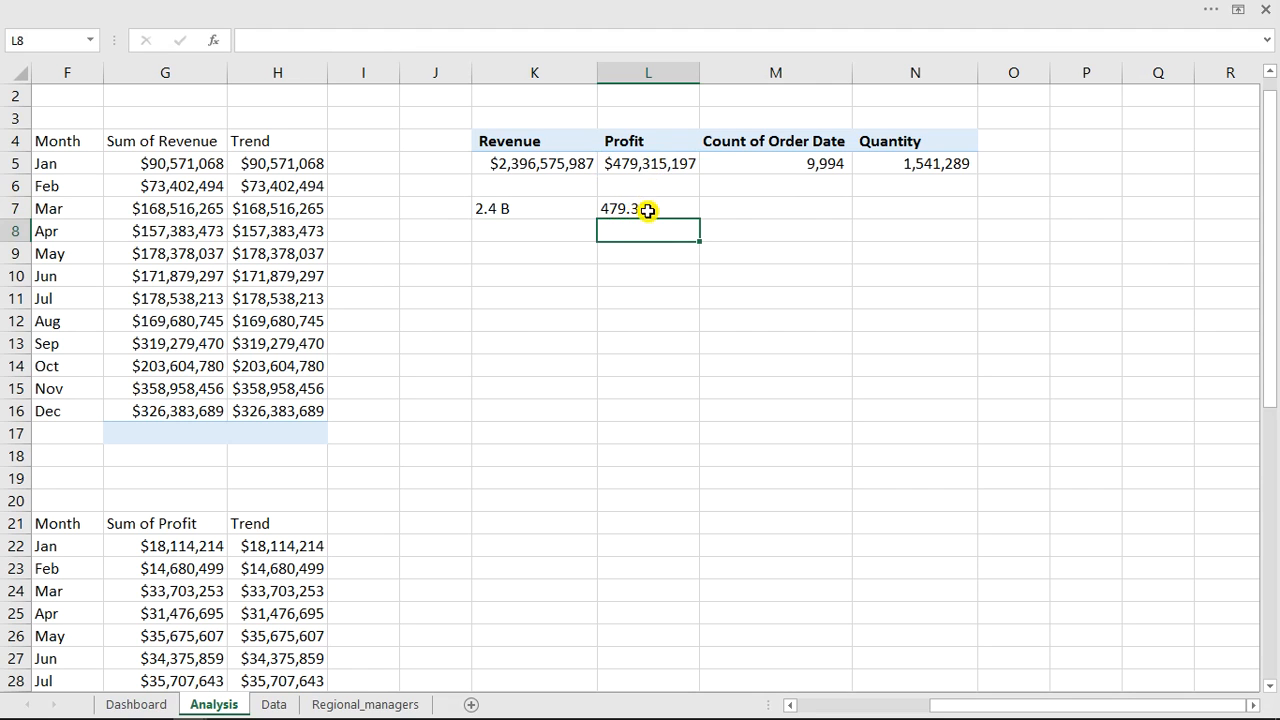
Change the text suffix in the L7 formula from " B" to " M" for Profit in millions.
double_click(648, 209)
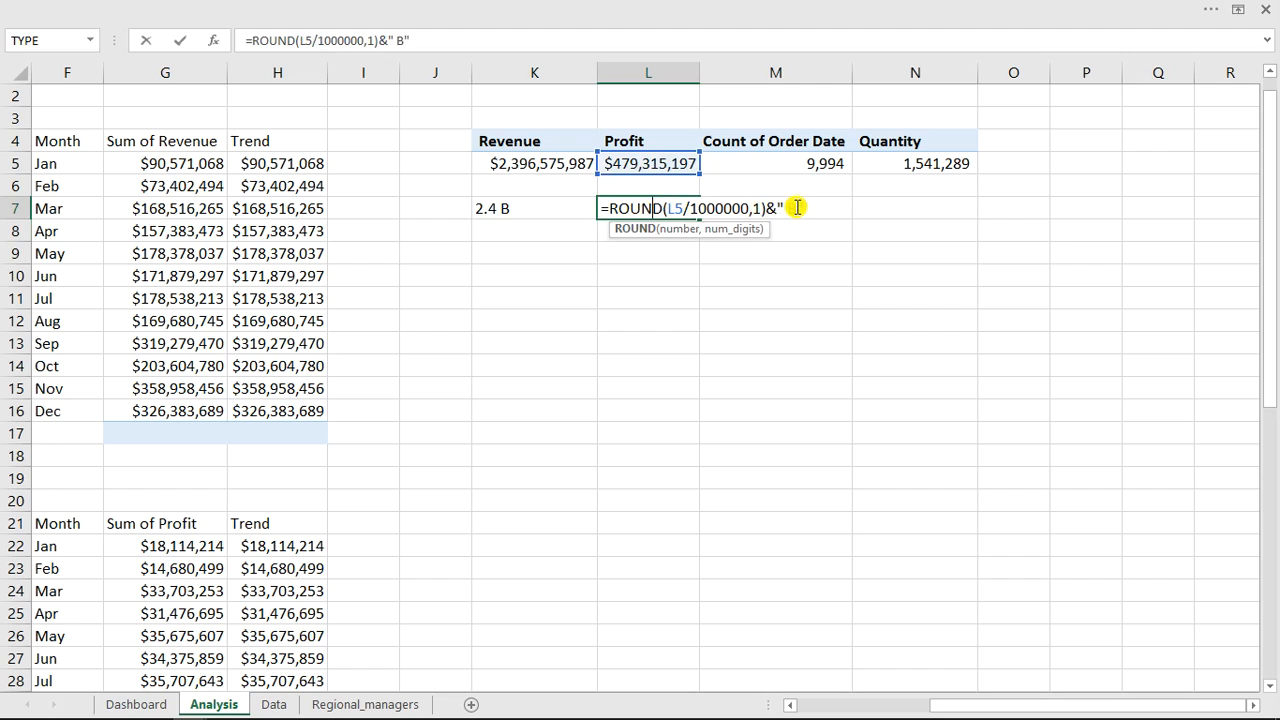
click(797, 207)
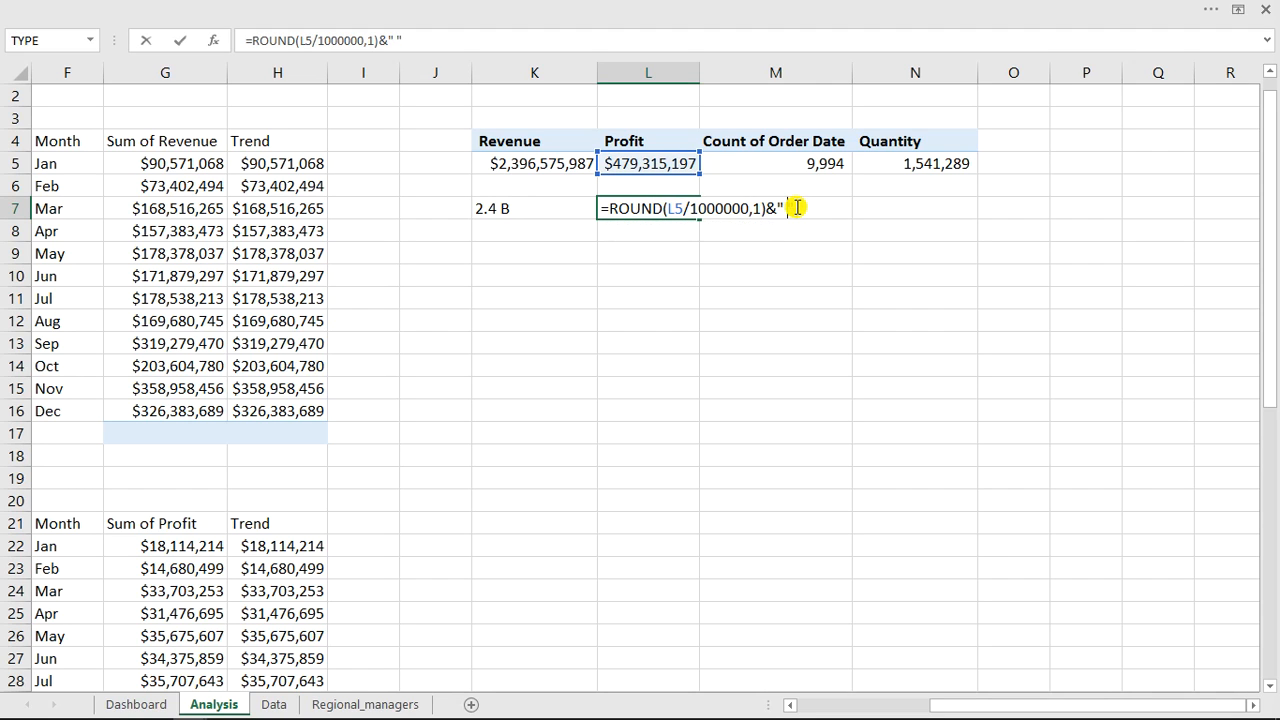
text(M)
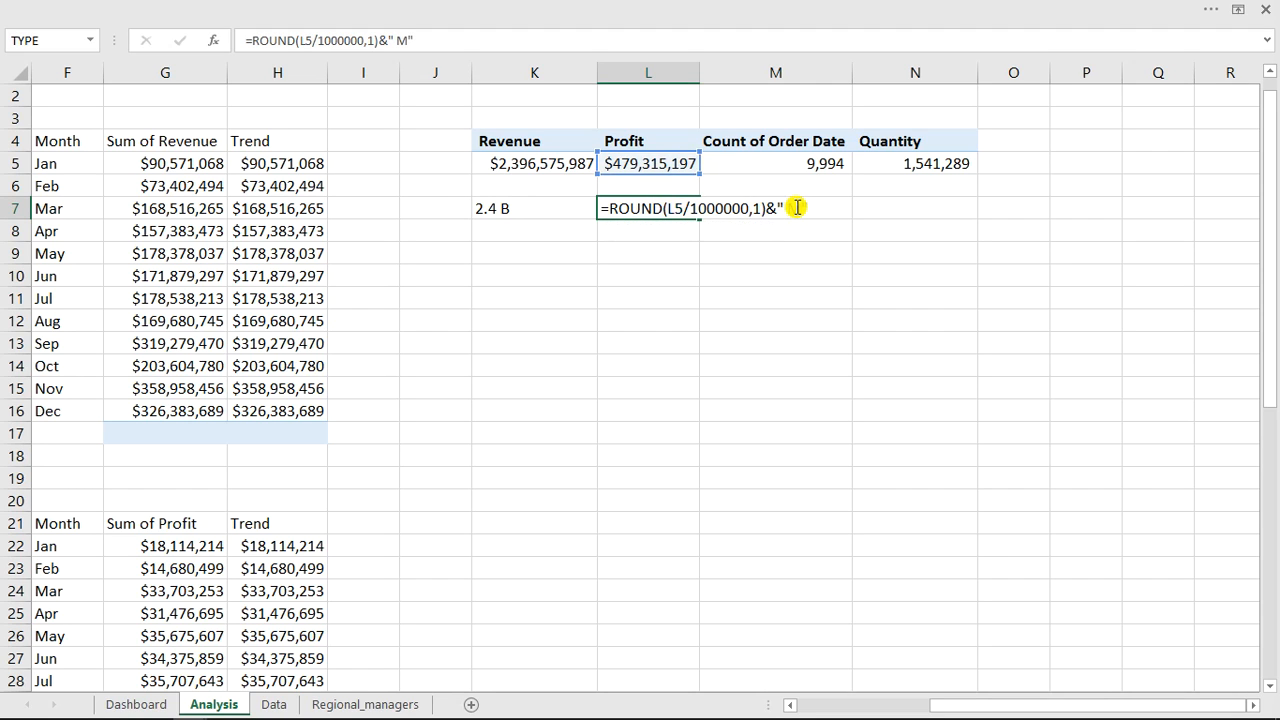
key(Return)
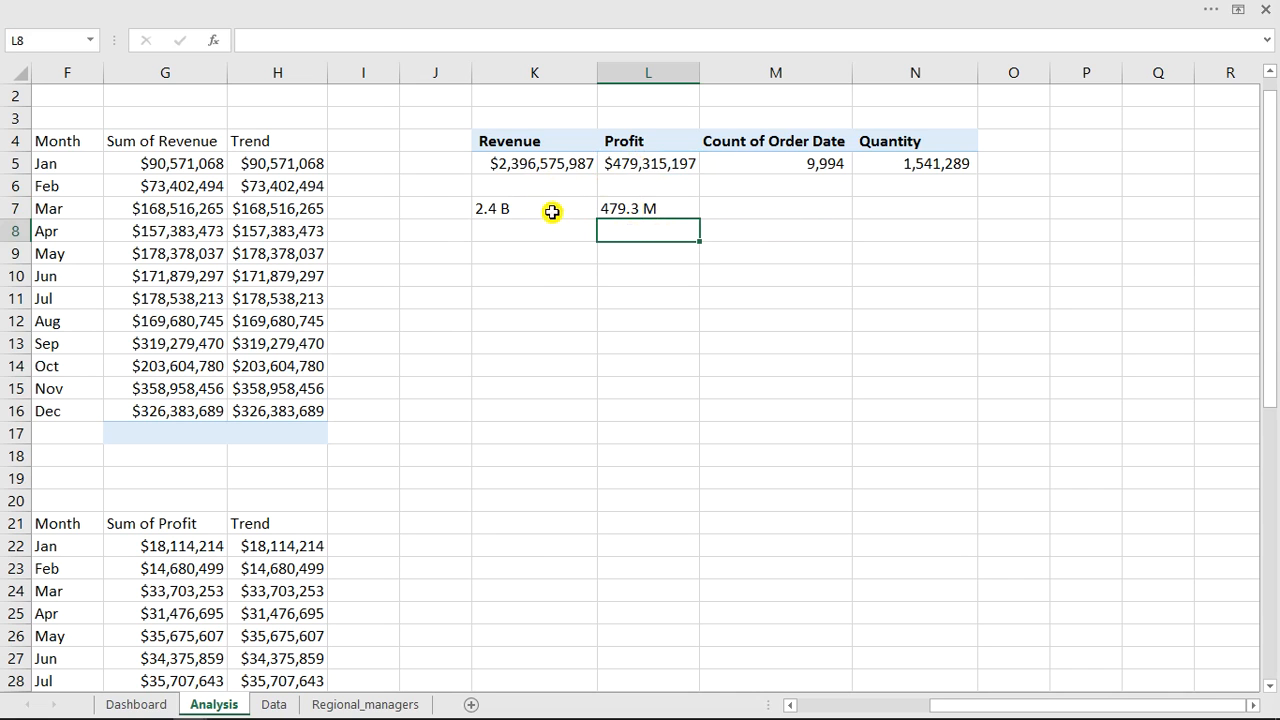
On the Dashboard, insert a WordArt text shape and link it to the Revenue value with =Analysis!K7.
click(133, 704)
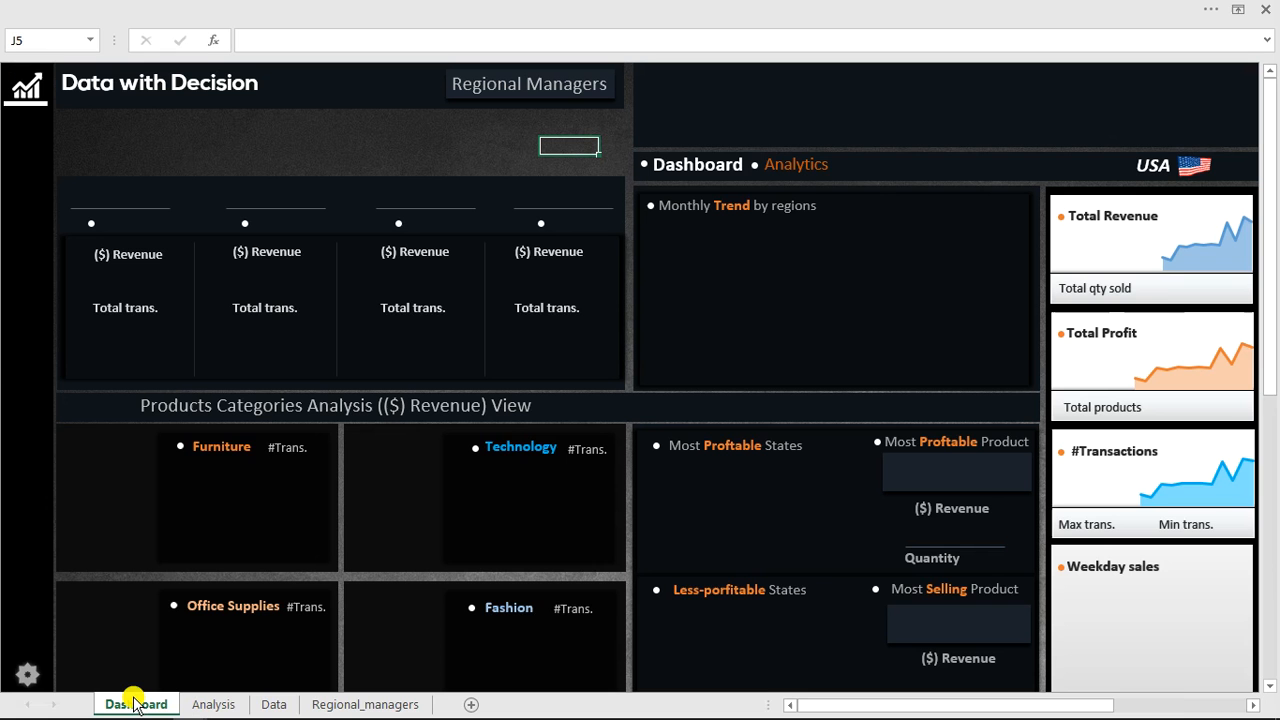
click(1118, 216)
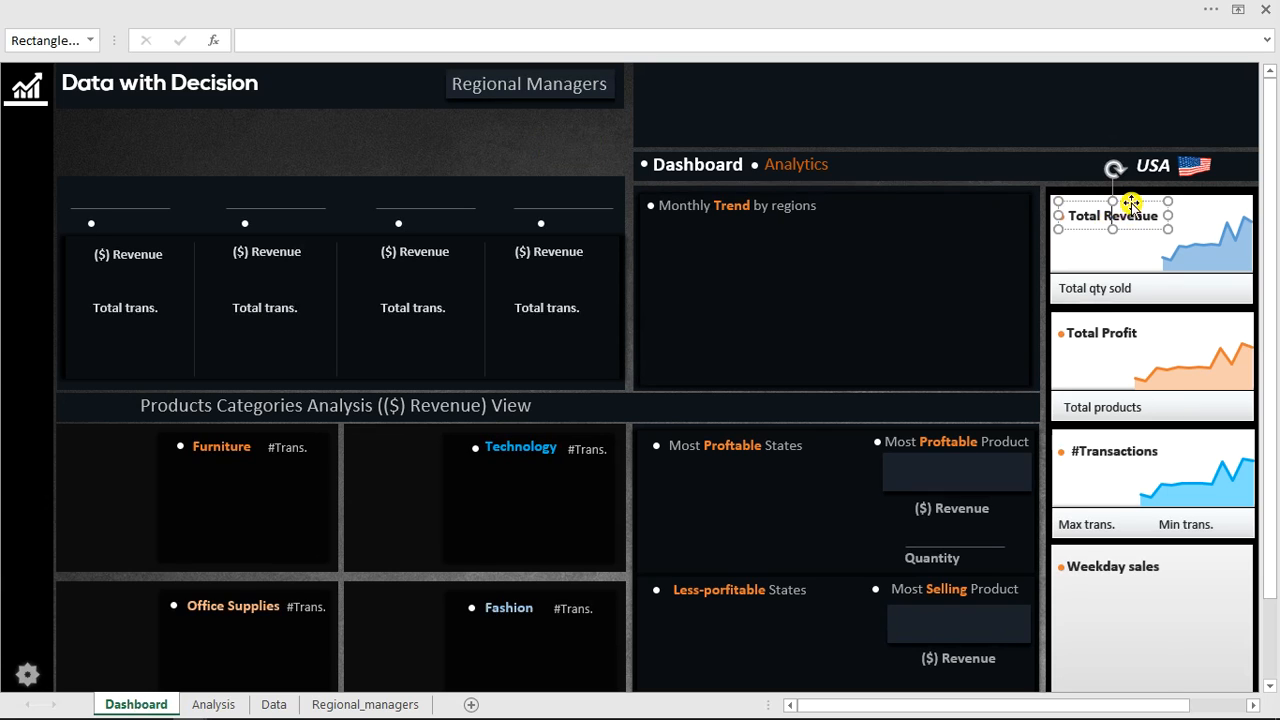
click(858, 7)
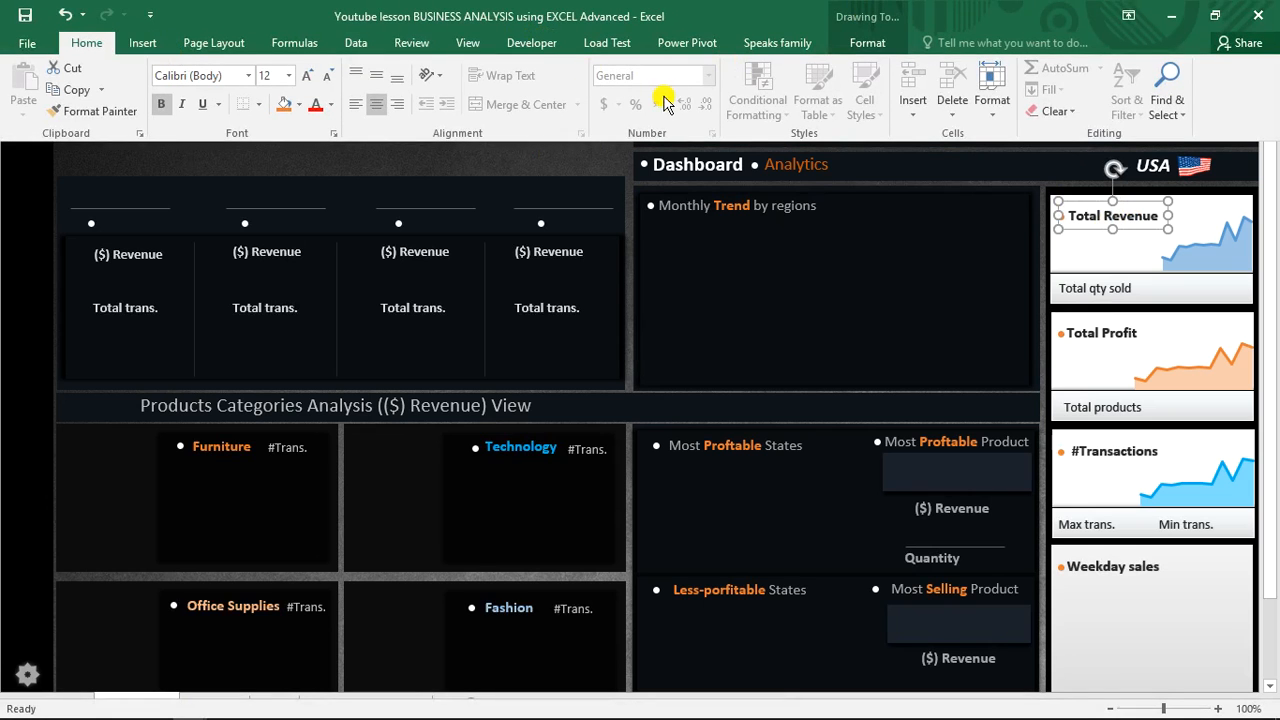
click(145, 43)
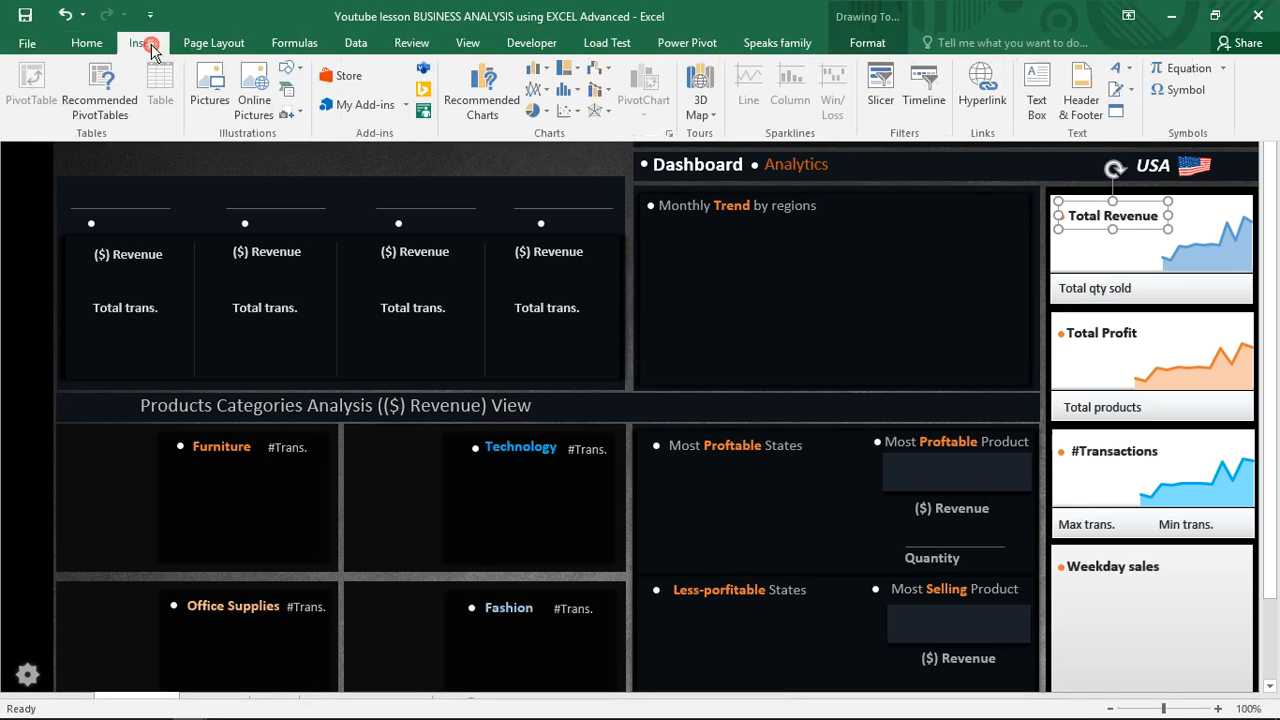
click(1127, 68)
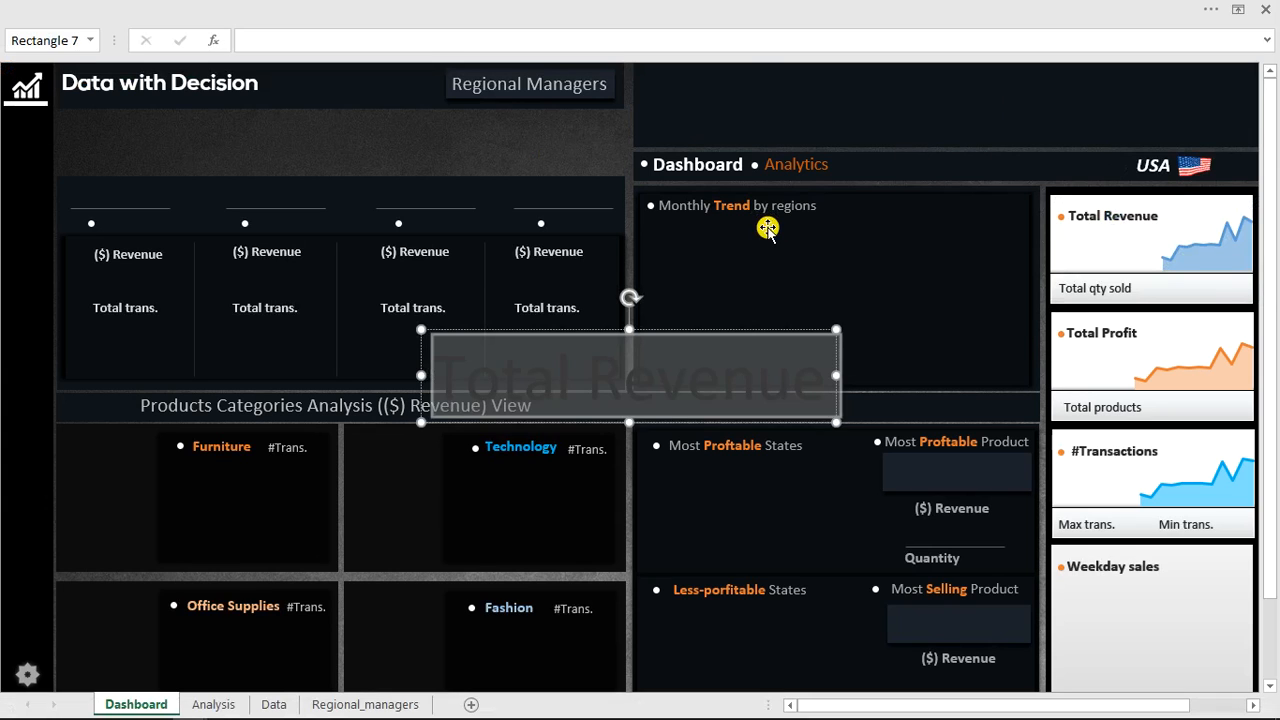
click(742, 40)
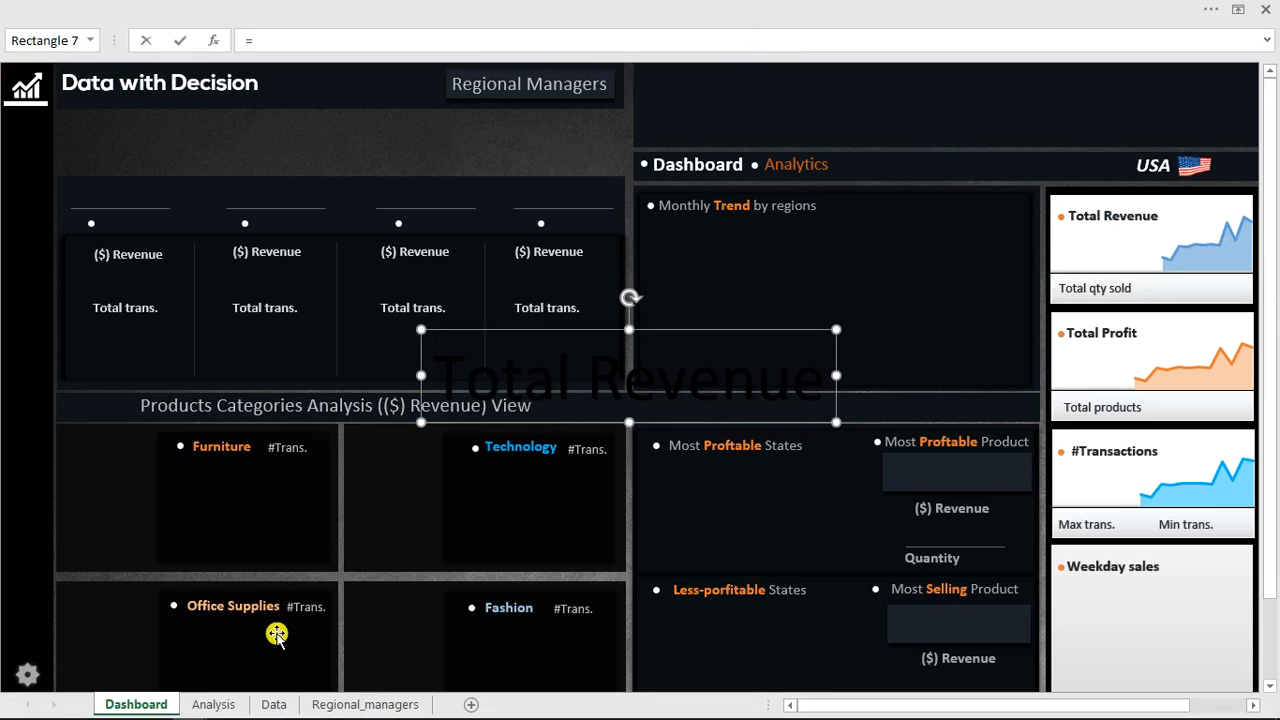
click(212, 704)
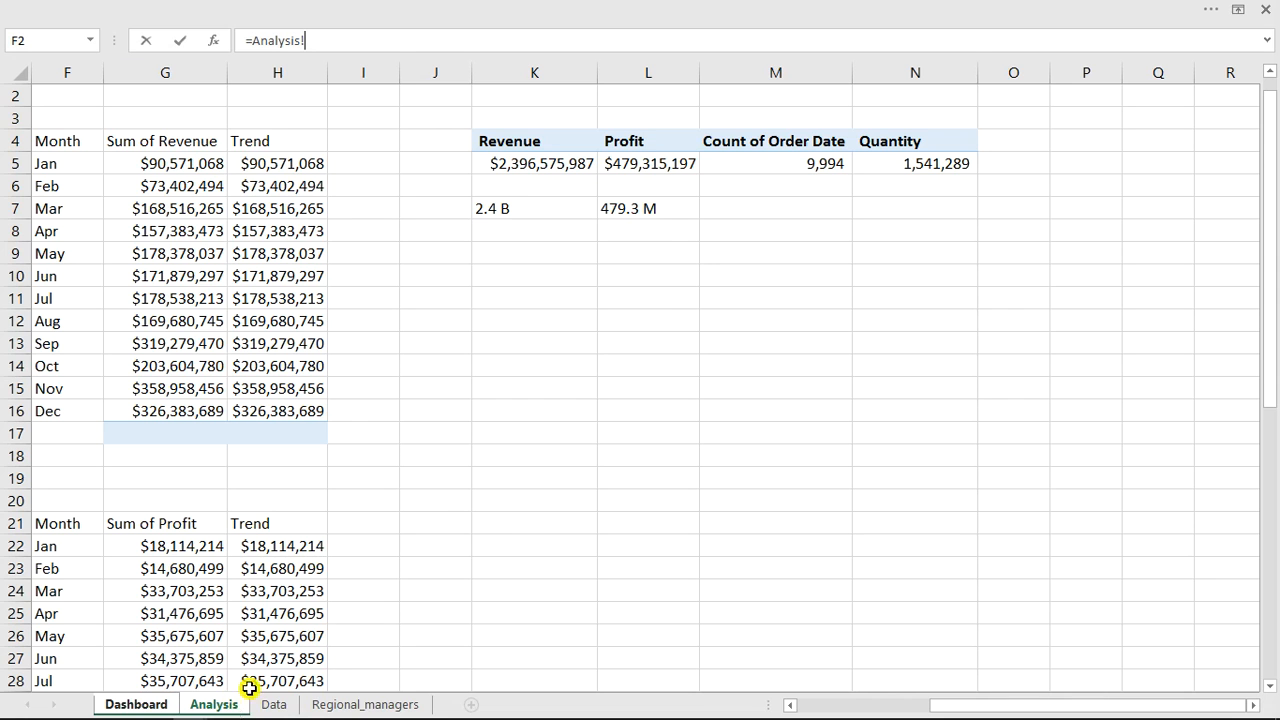
click(551, 208)
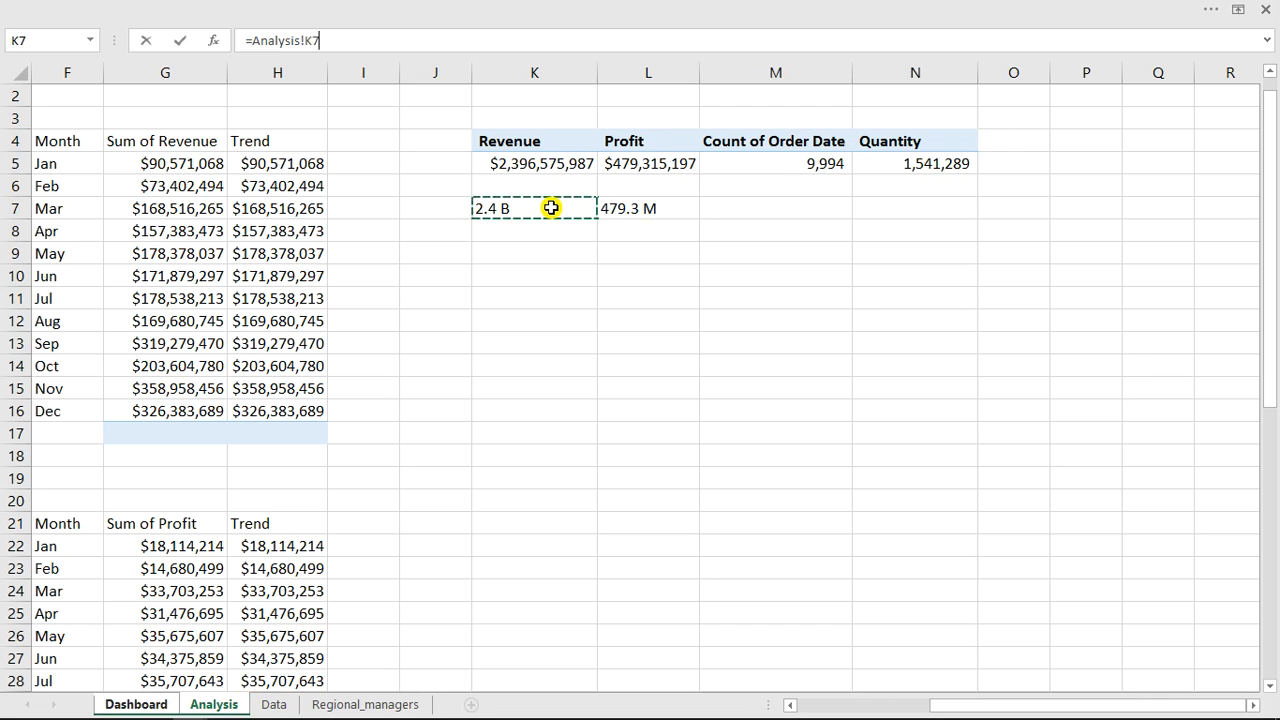
key(Return)
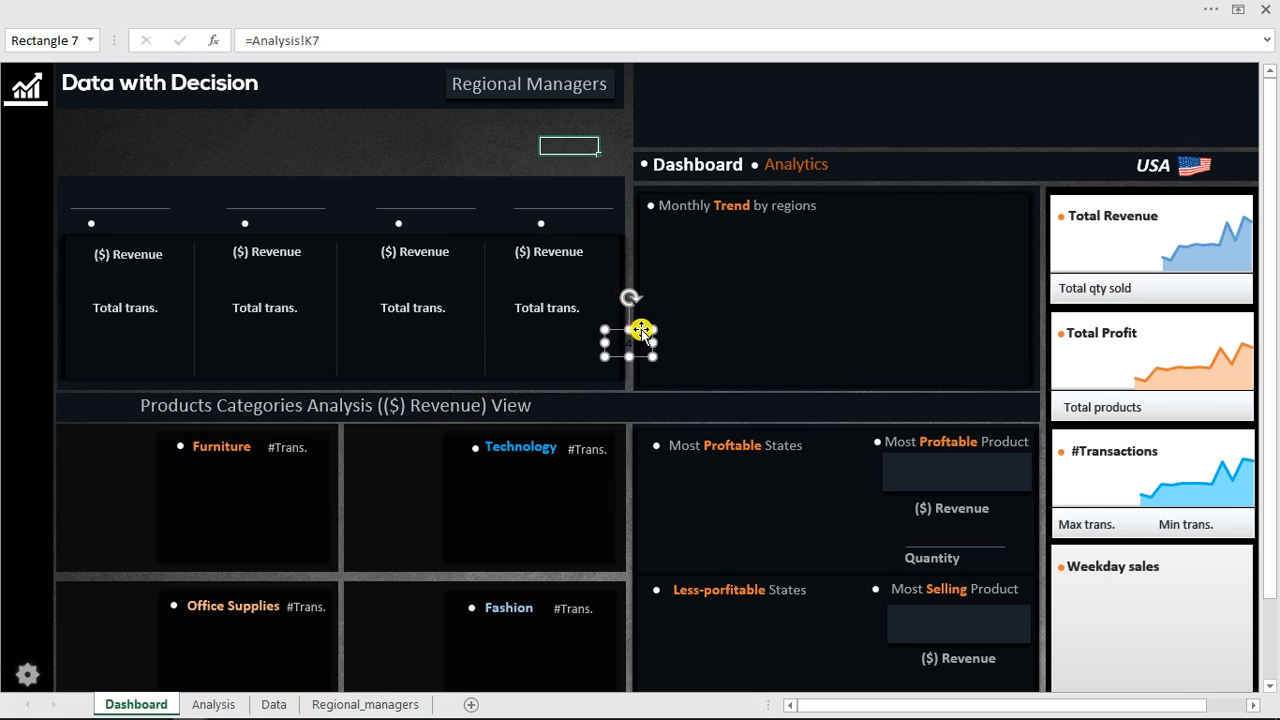
Place the linked value in the Total Revenue card and format its text as 20 pt, bold, dark grey.
drag(1045, 293, 1097, 231)
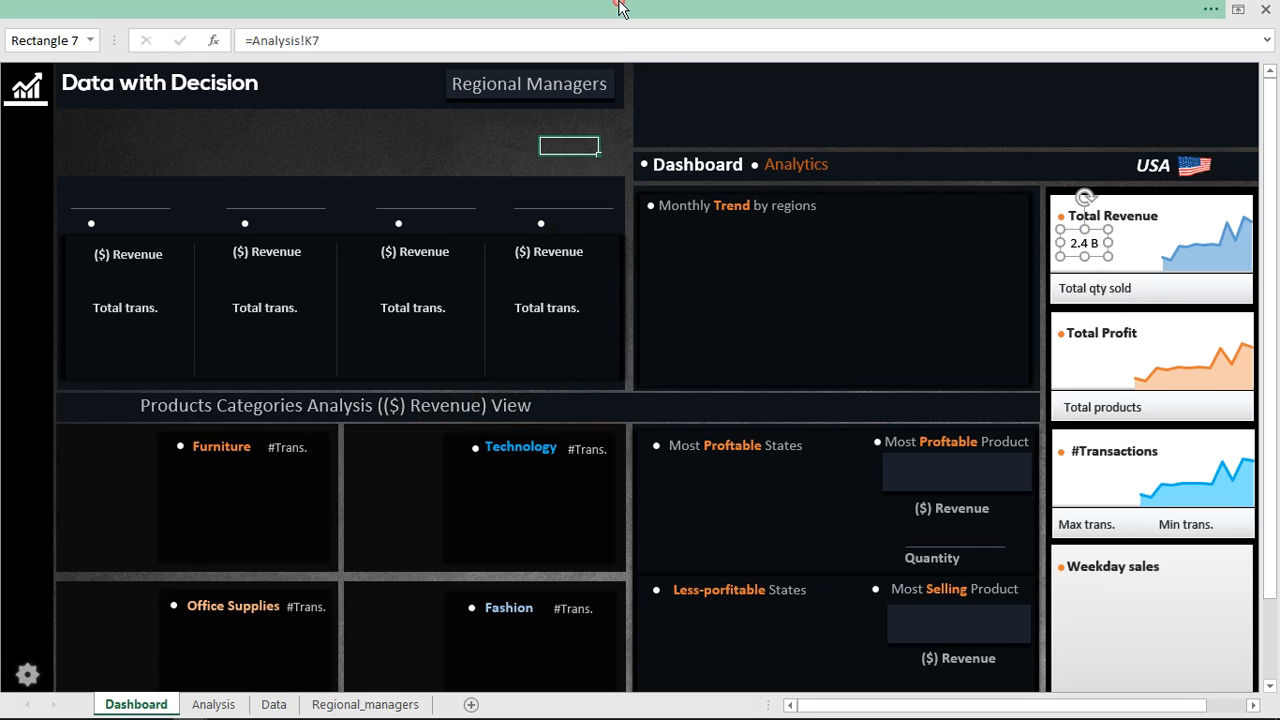
click(250, 9)
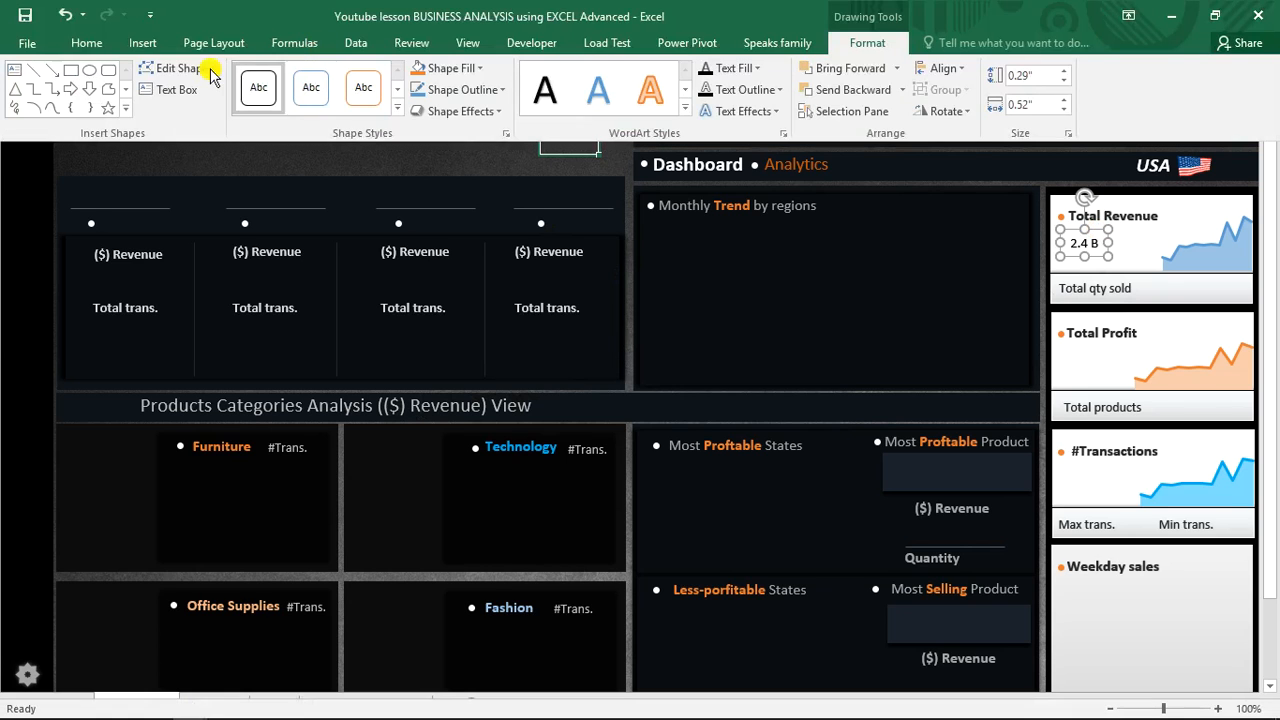
click(88, 42)
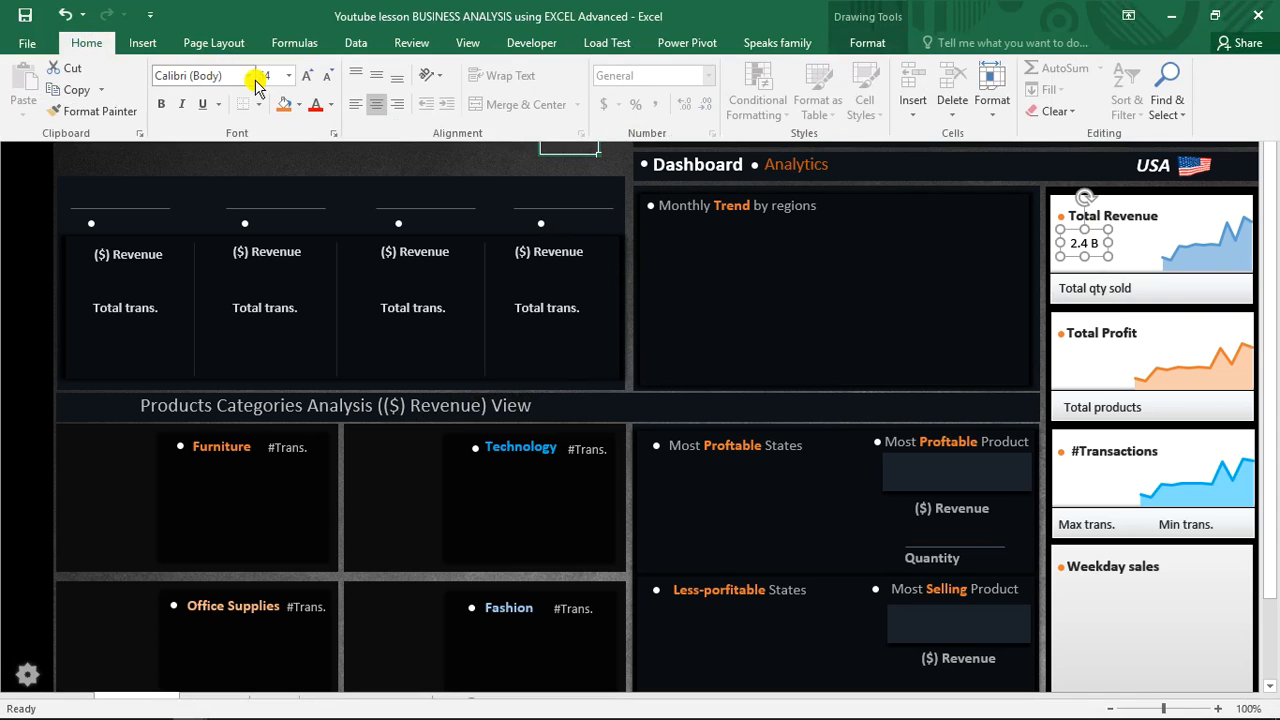
click(288, 77)
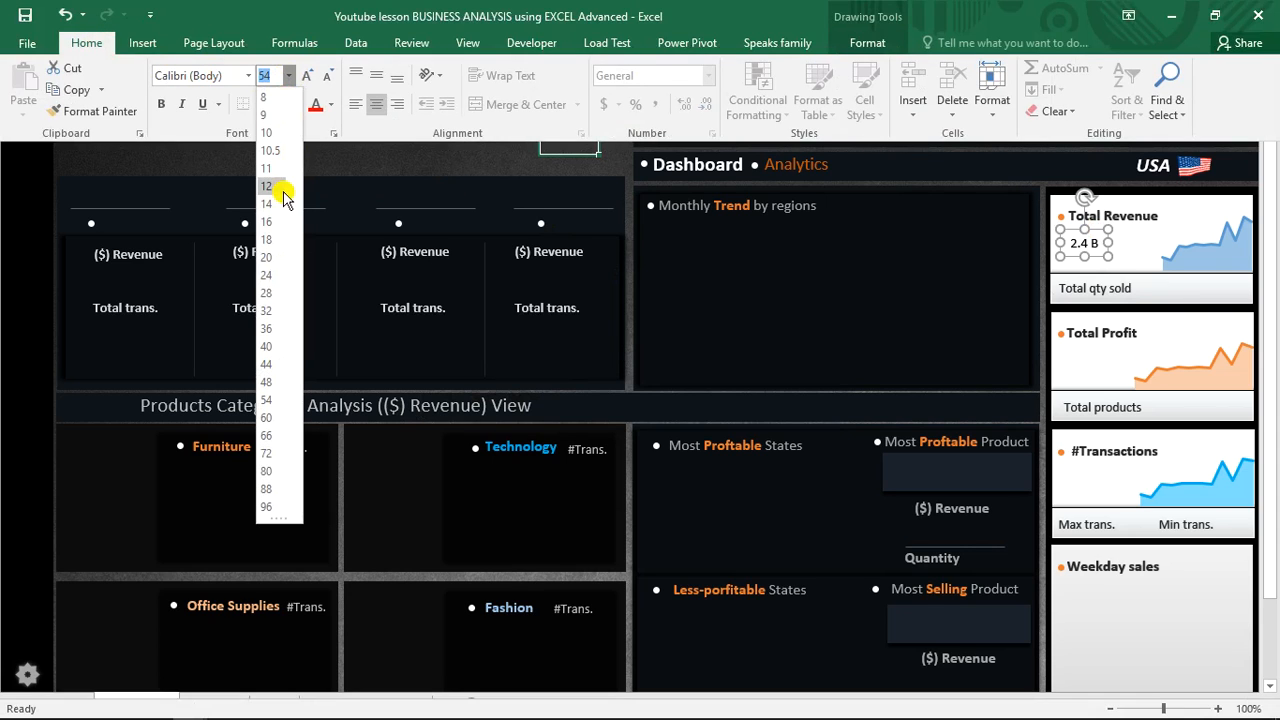
click(273, 260)
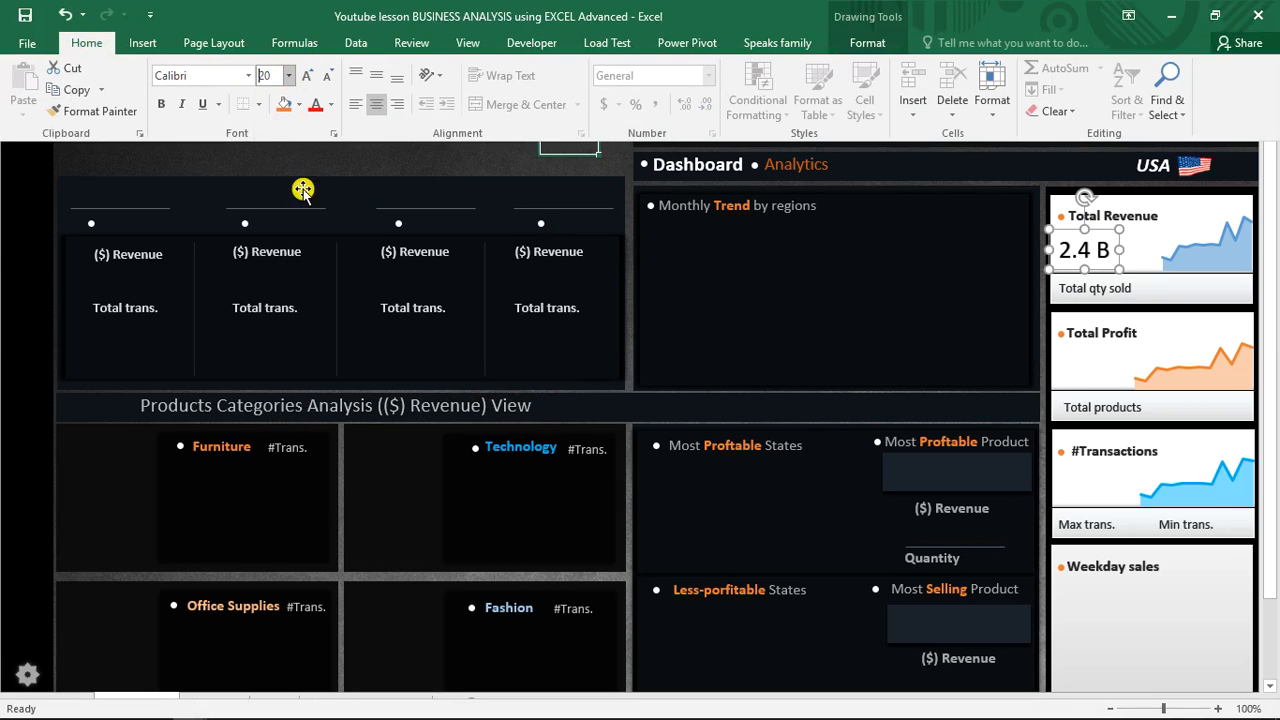
click(332, 104)
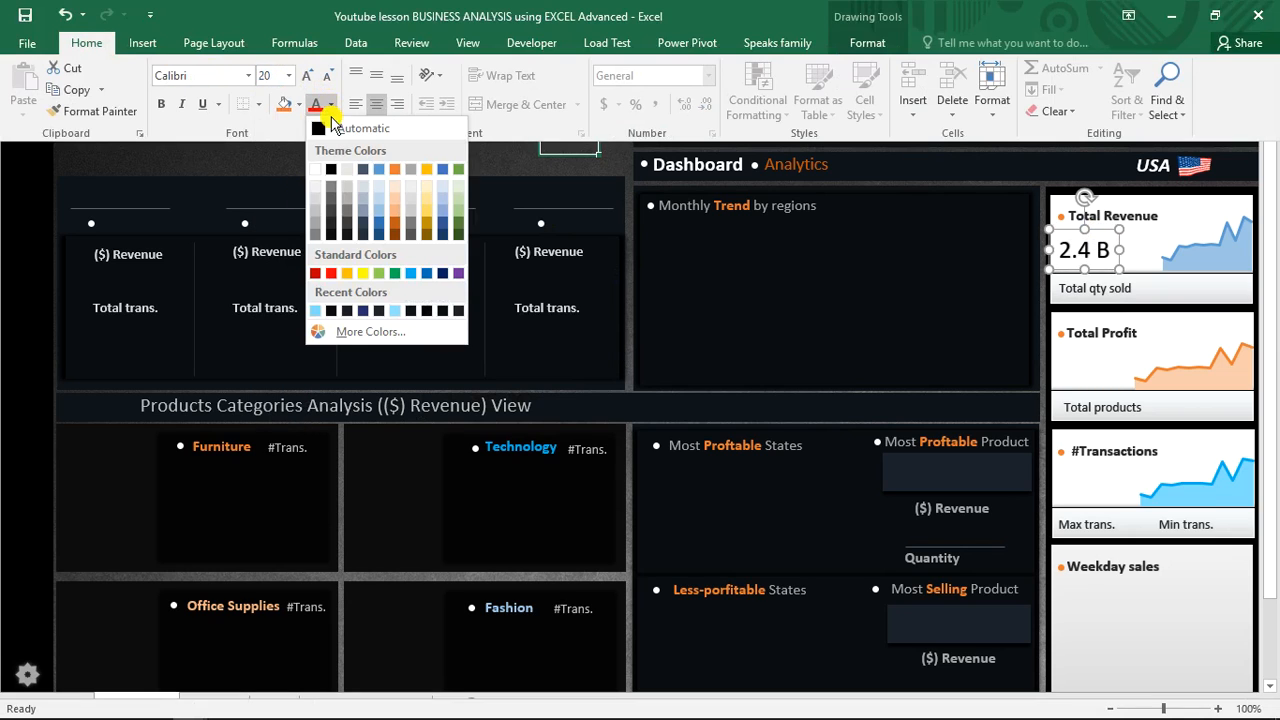
click(333, 215)
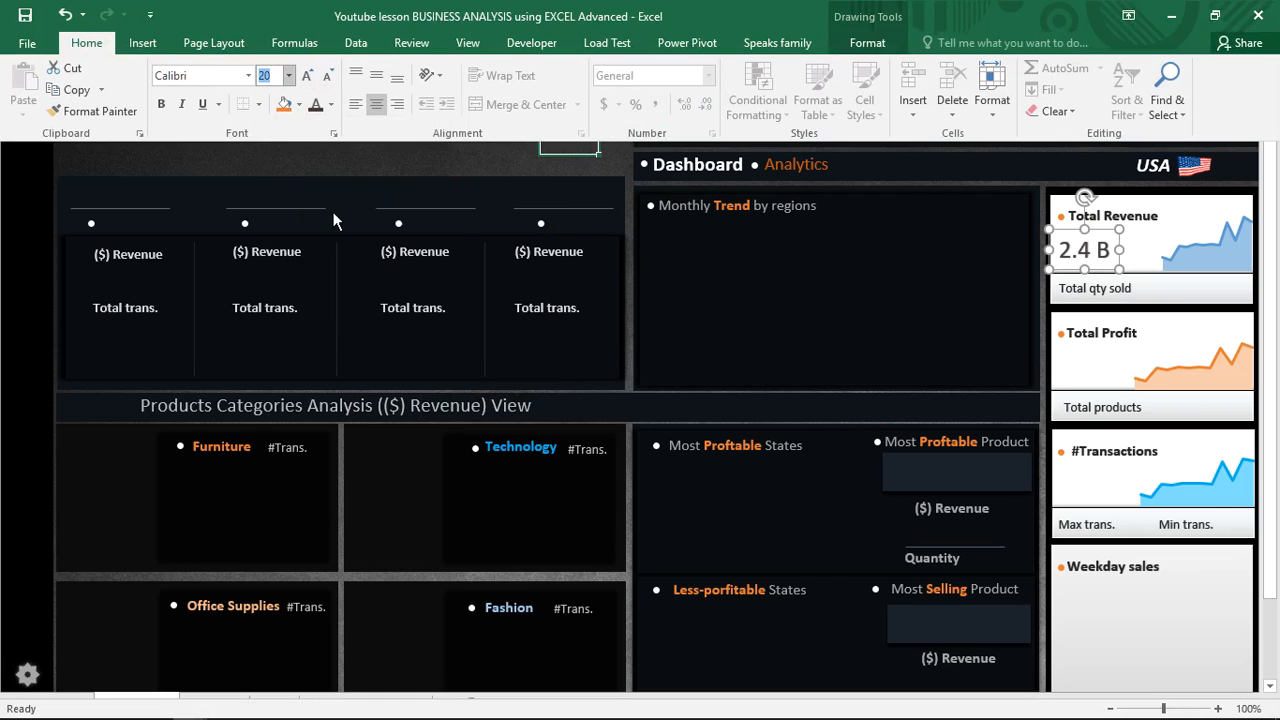
click(163, 106)
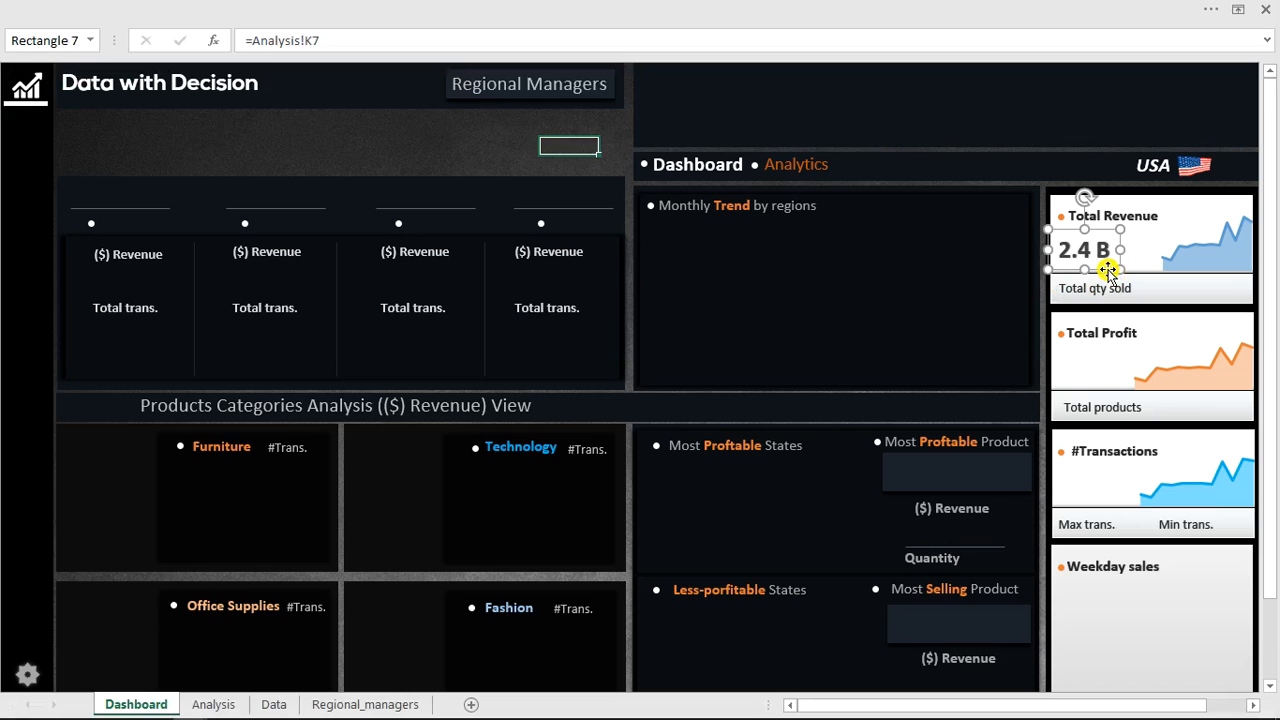
drag(1122, 260, 1119, 261)
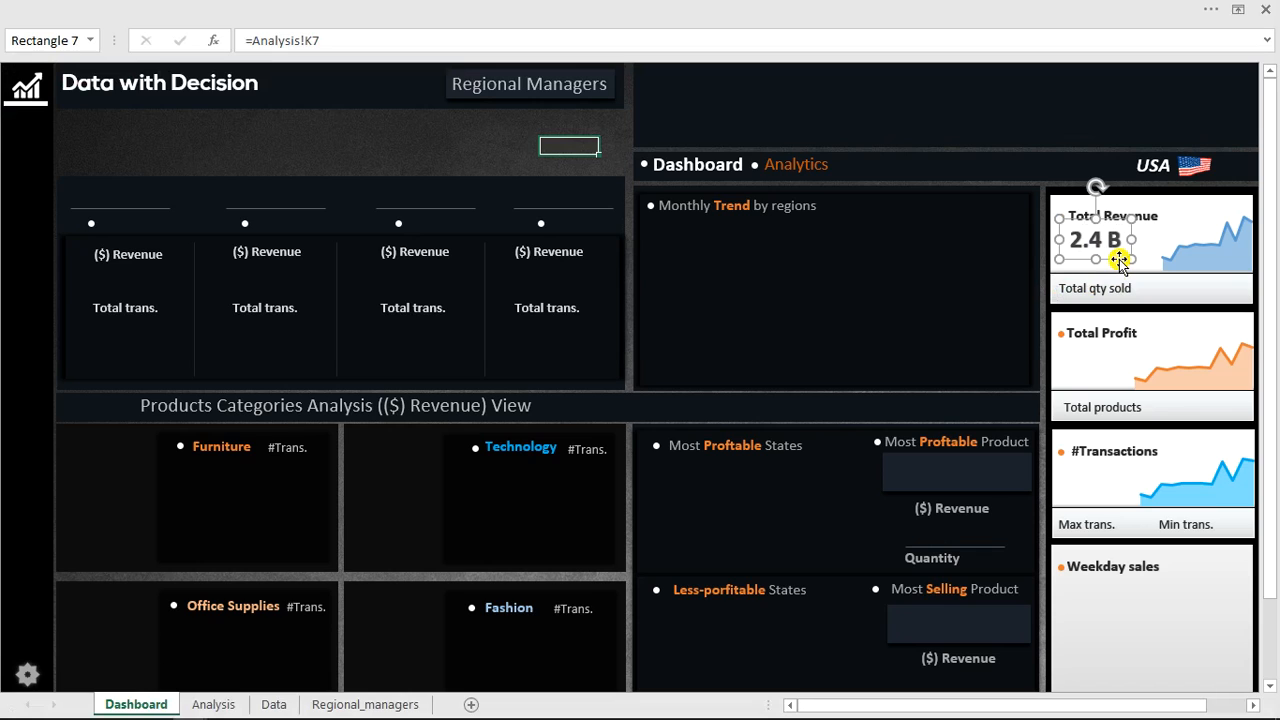
Duplicate the value shape into the Total Profit card and relink it to =Analysis!L7.
drag(1122, 263, 1109, 374)
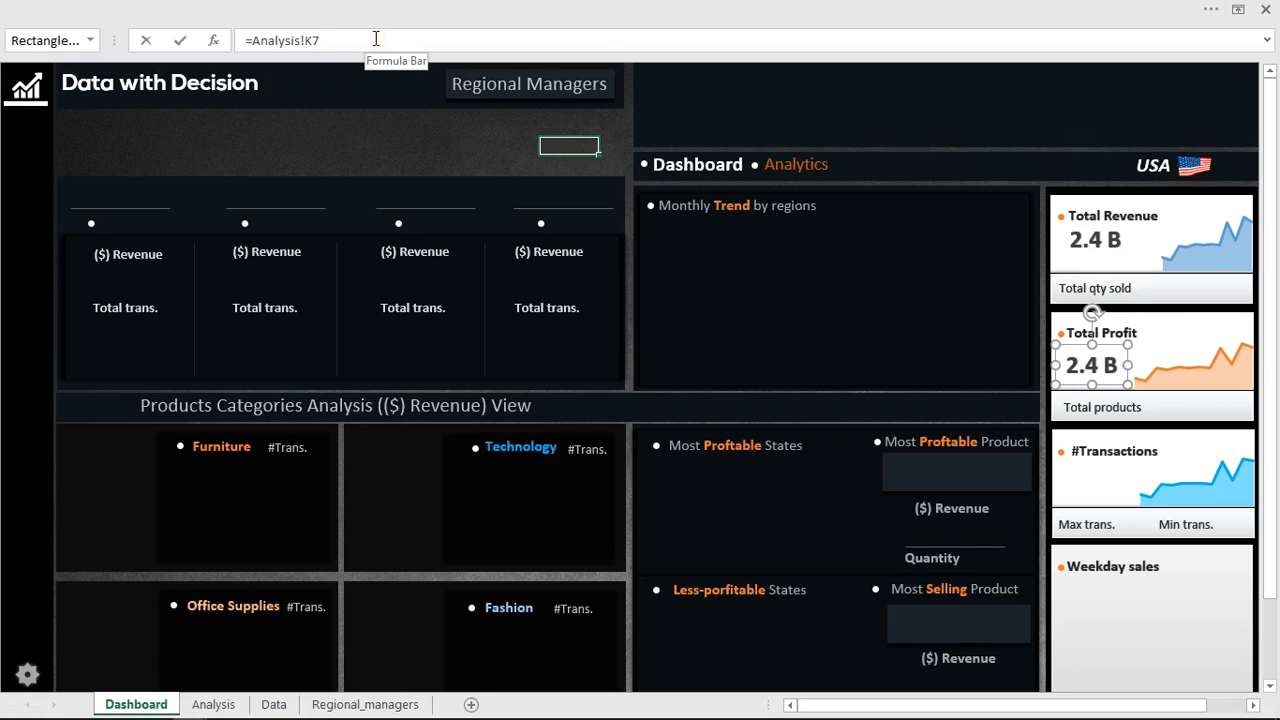
drag(371, 38, 245, 38)
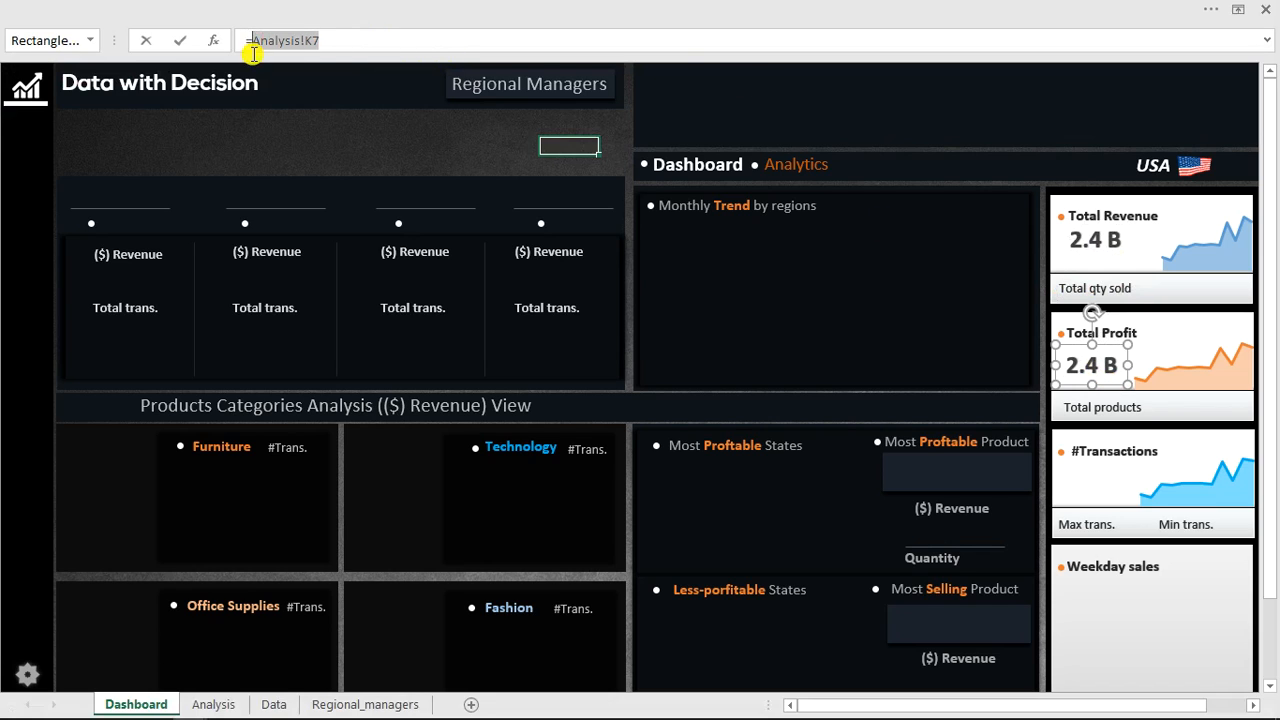
click(208, 704)
click(640, 210)
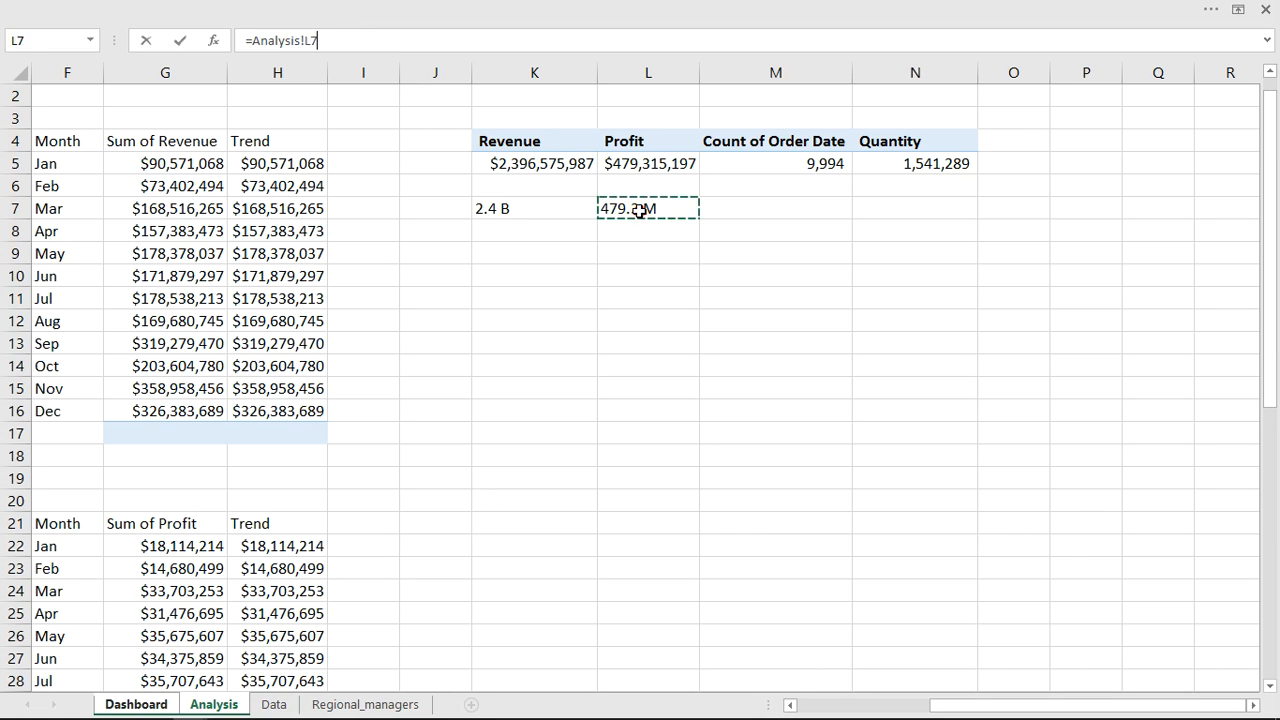
key(Return)
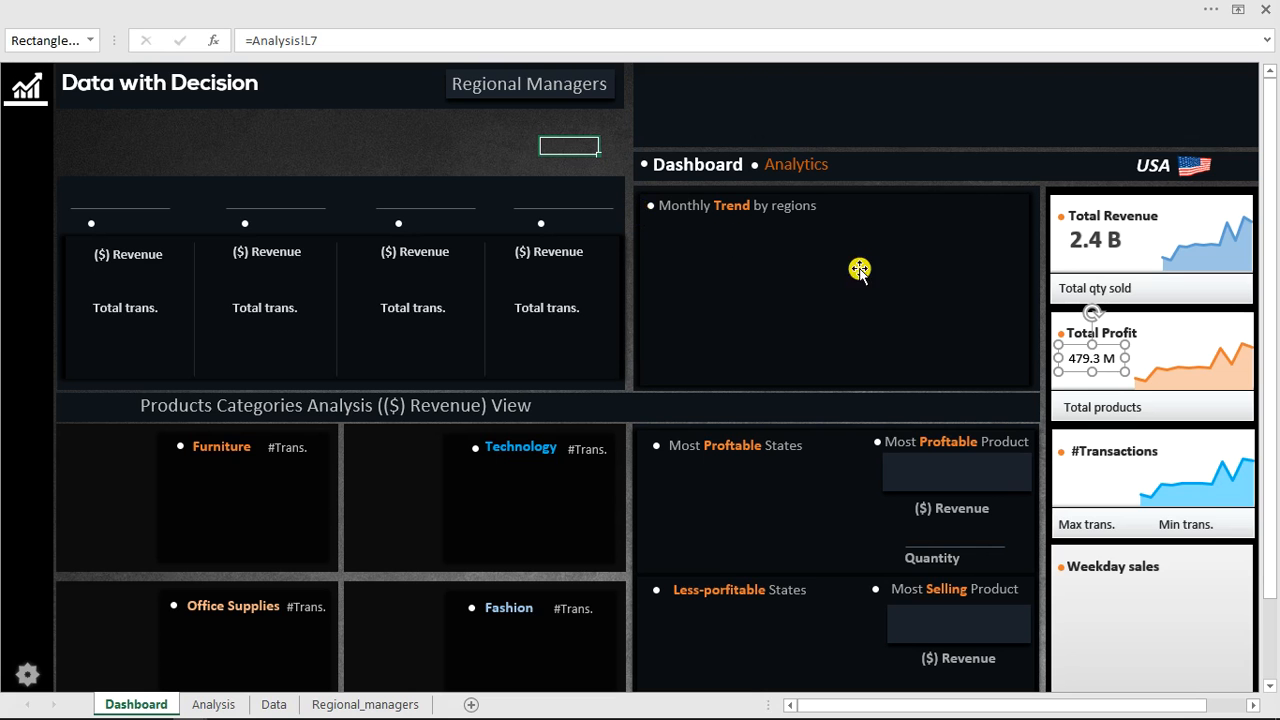
Copy the Revenue value's formatting onto the Profit value with Format Painter and nudge it into position.
click(1085, 250)
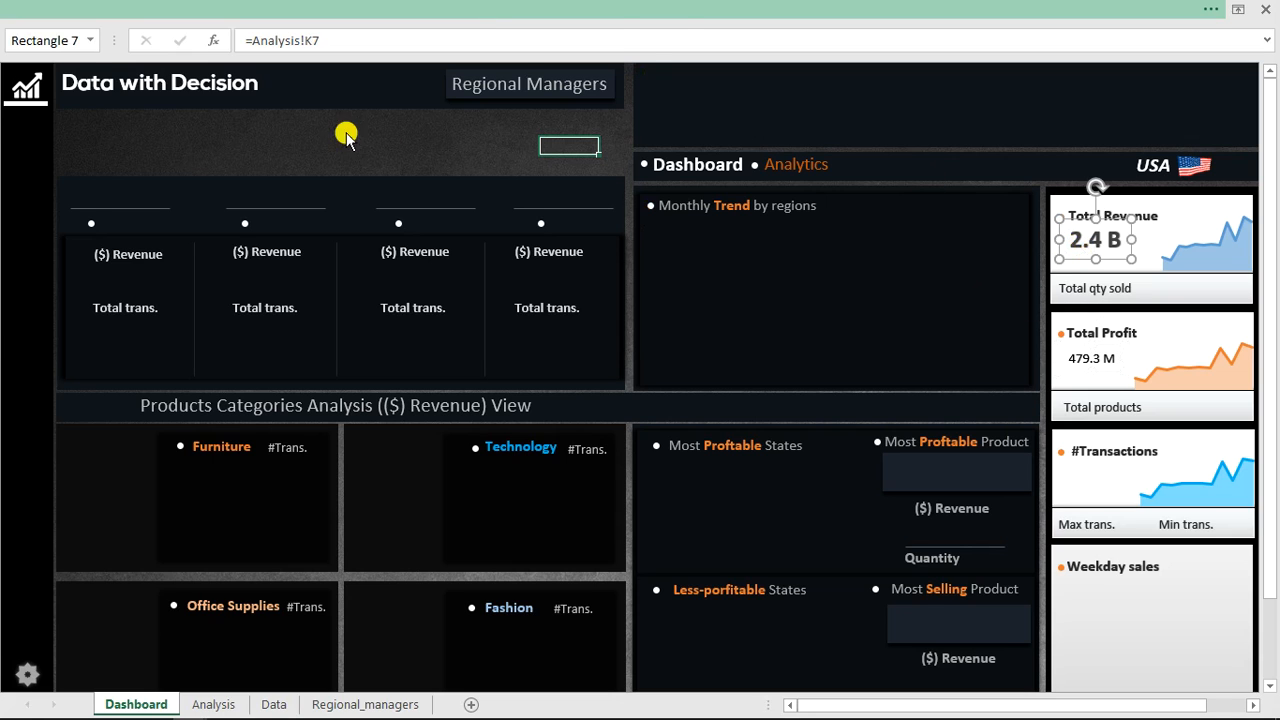
key(ctrl+F1)
click(100, 111)
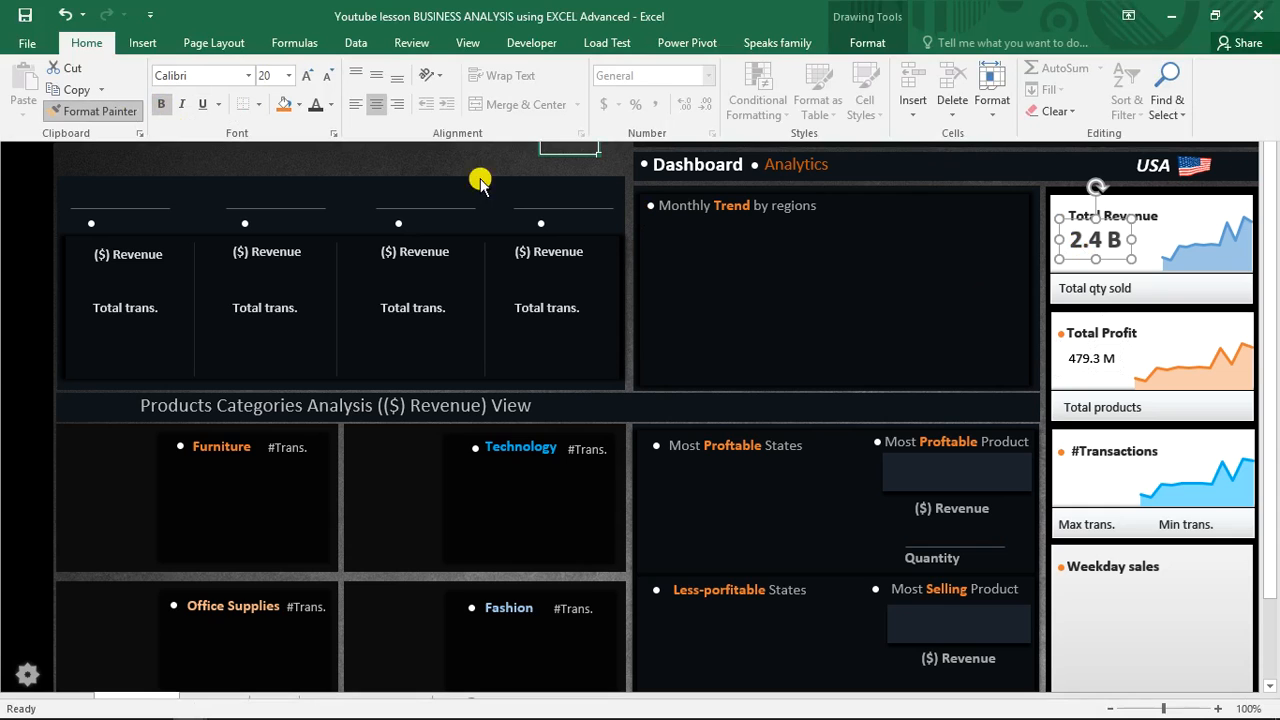
click(1094, 362)
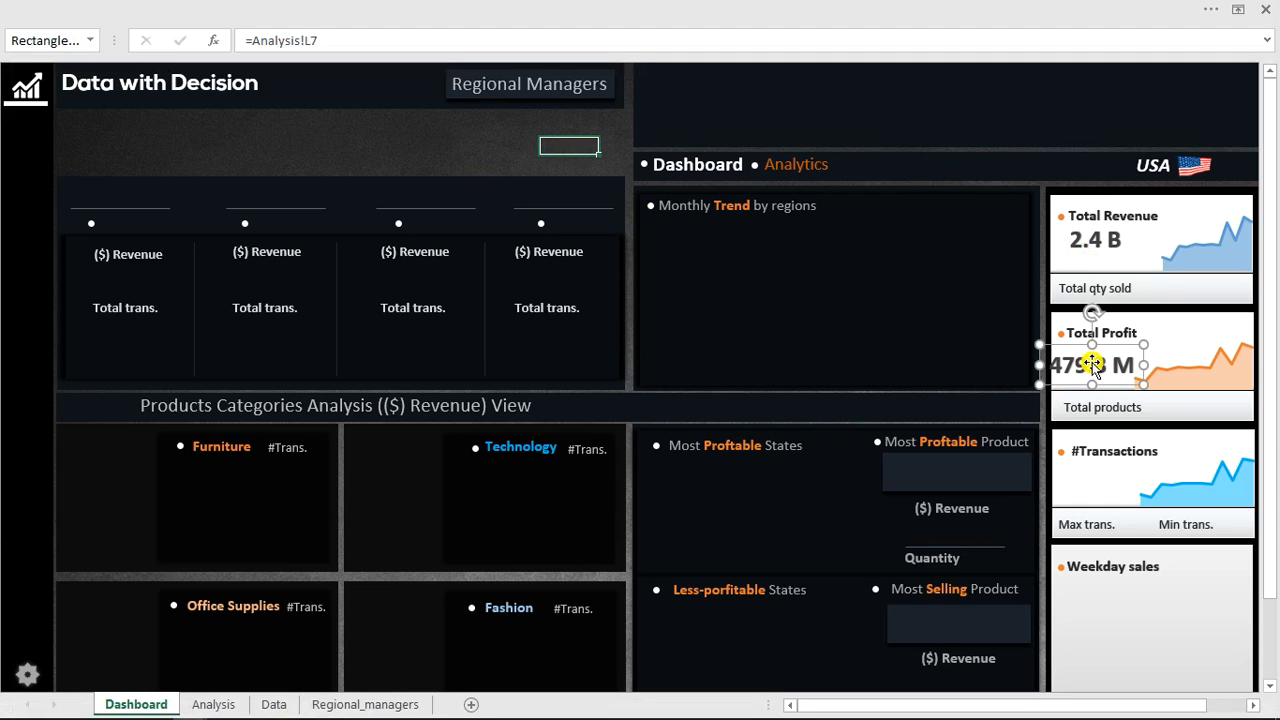
drag(1111, 345, 1122, 338)
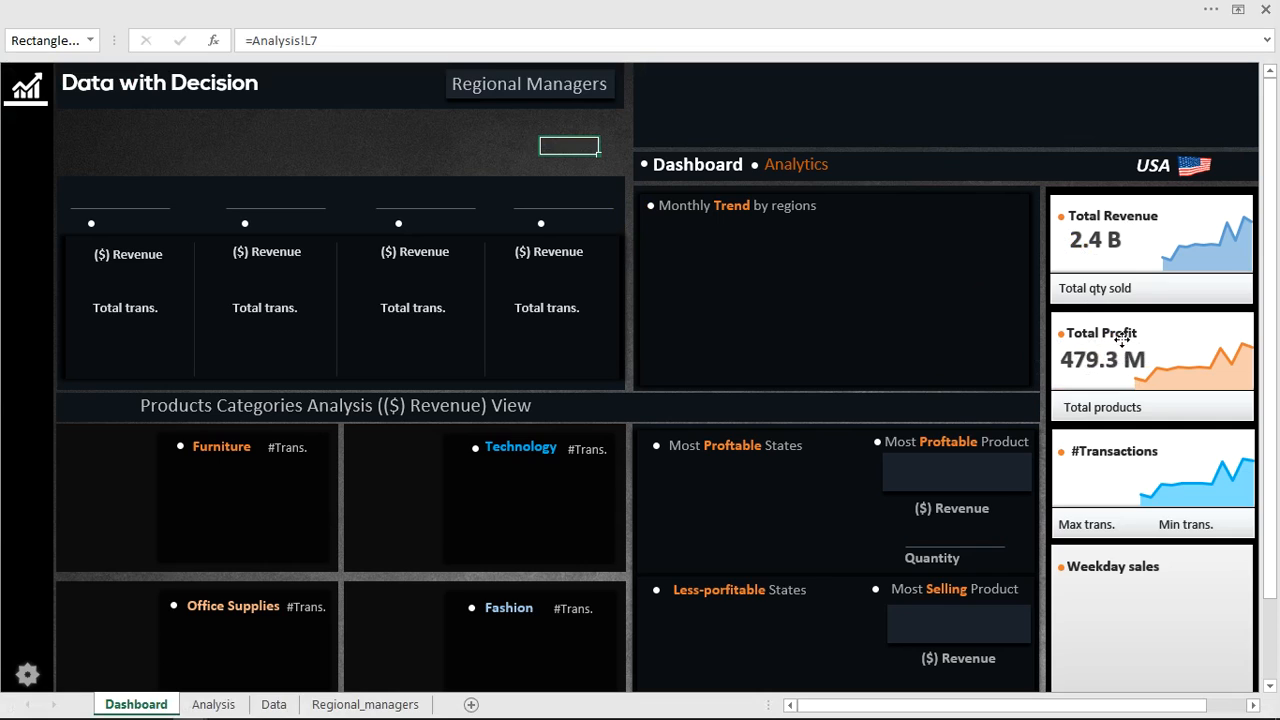
click(1123, 340)
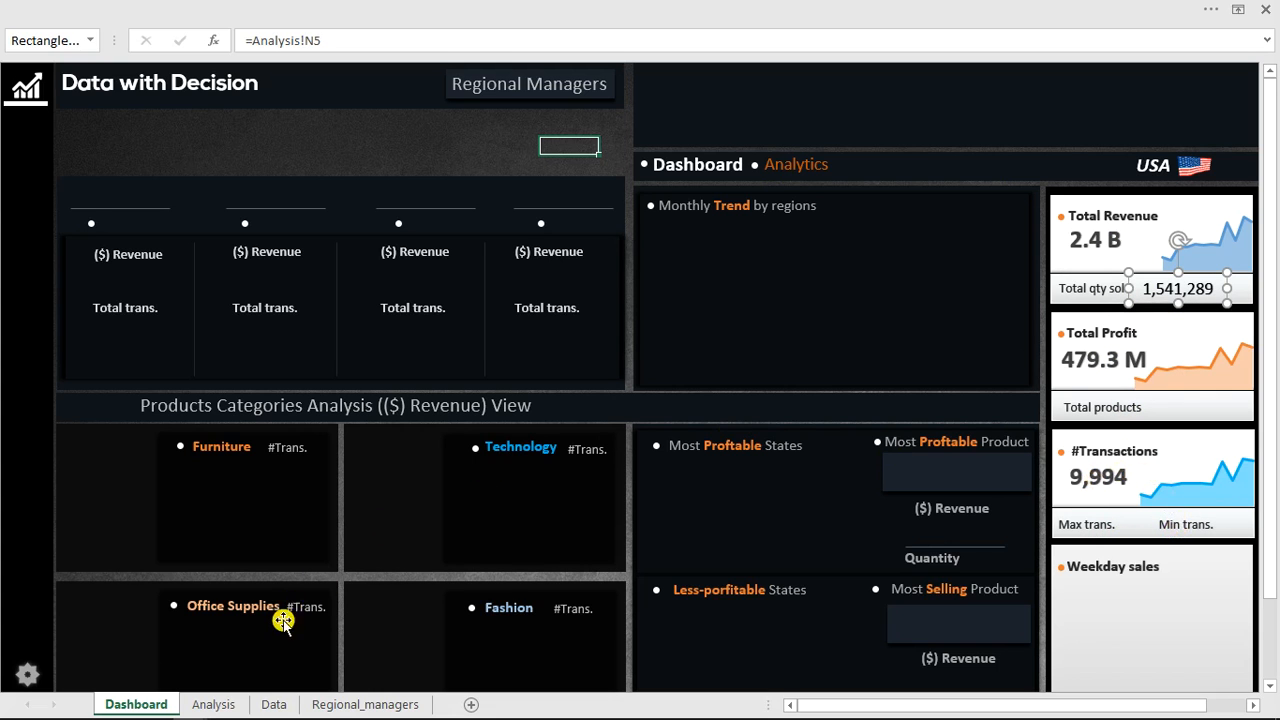
On the Analysis sheet, label cells F51 and F52 below the monthly order-count table as min and max.
click(224, 706)
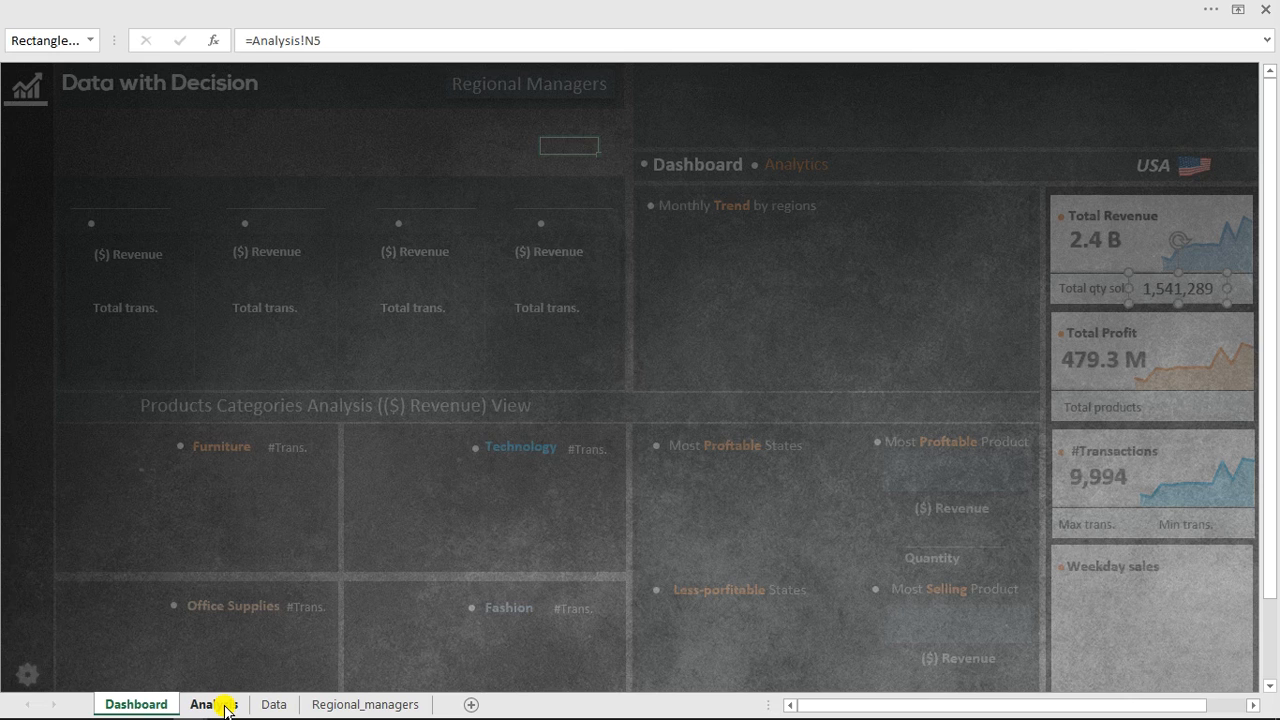
drag(1268, 270, 1275, 589)
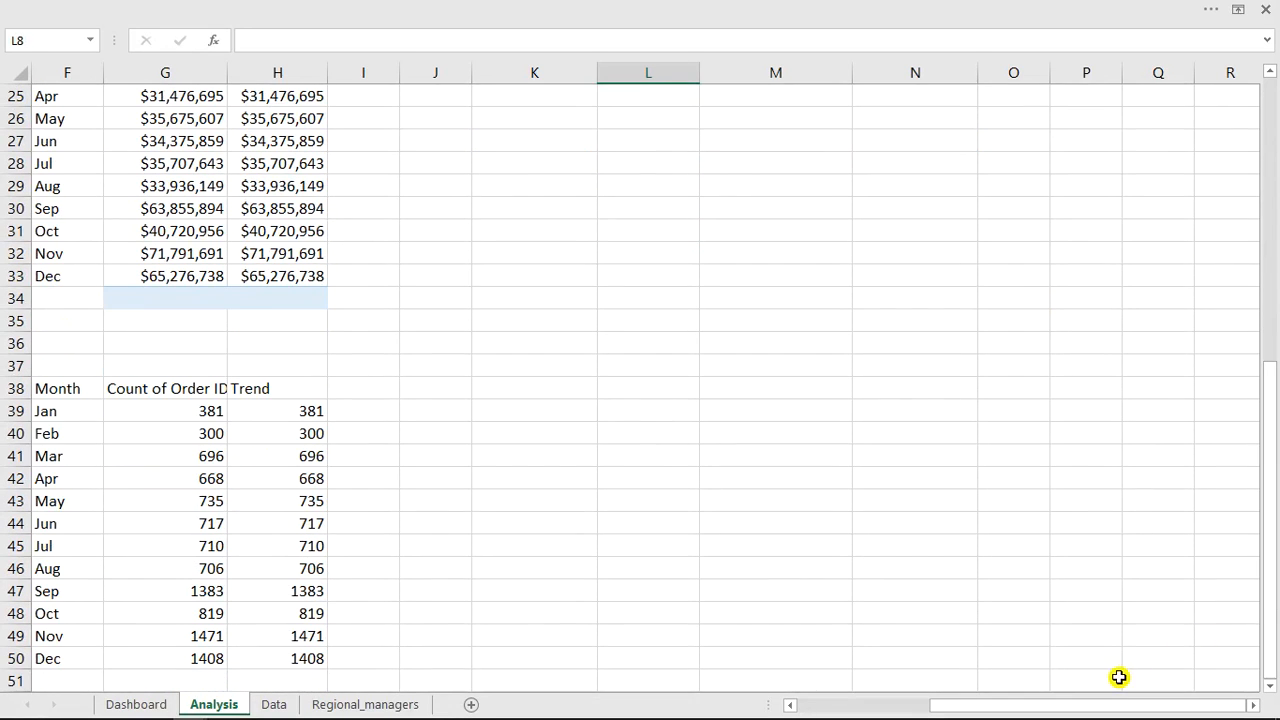
drag(1113, 705, 1043, 711)
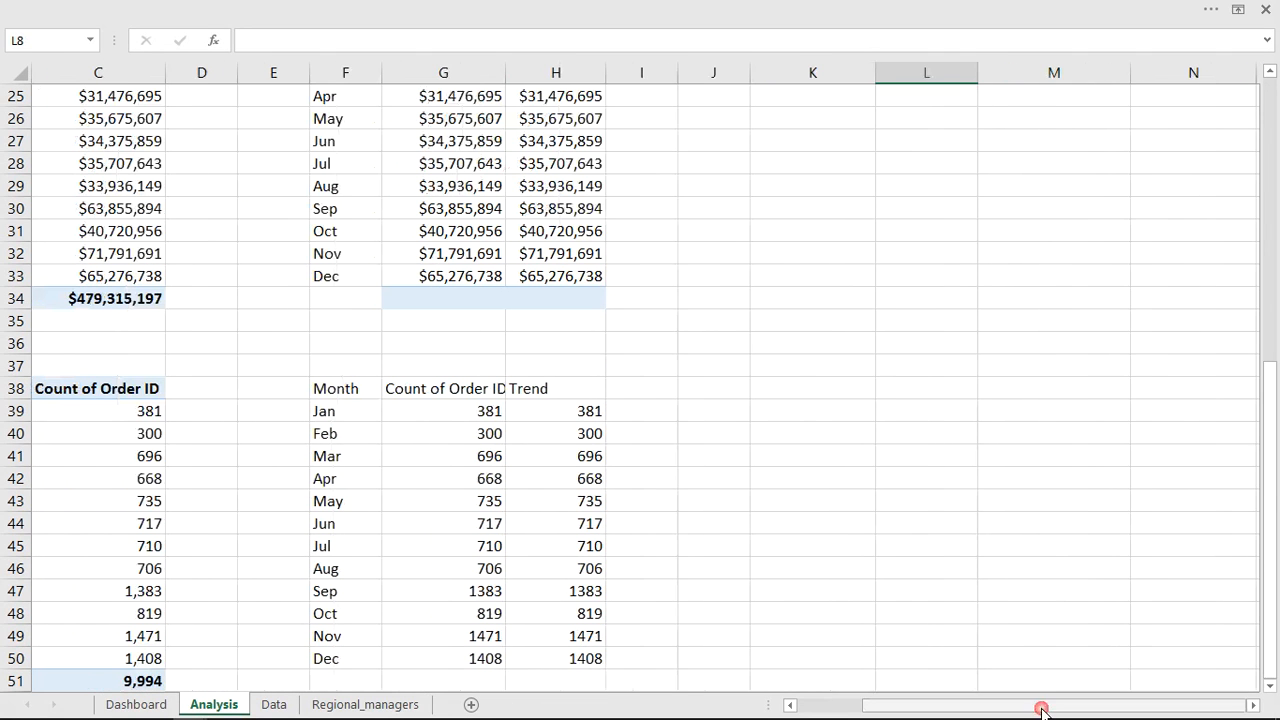
click(1268, 685)
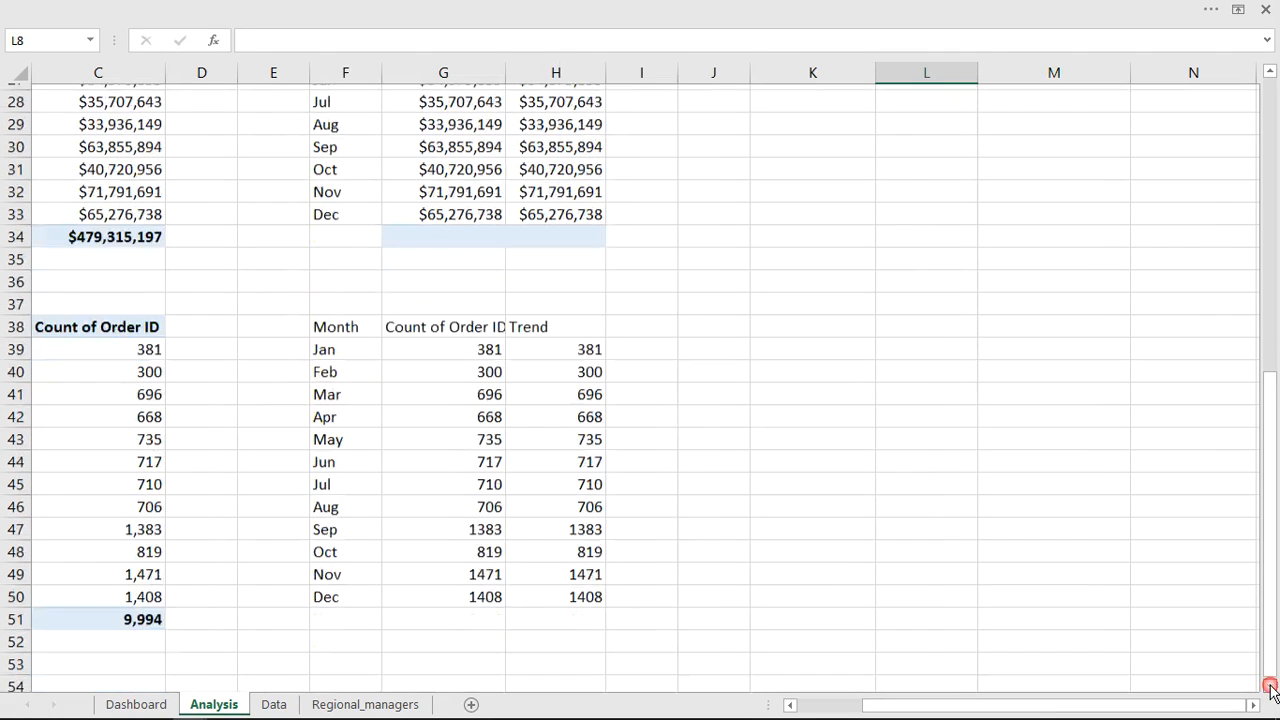
click(1269, 686)
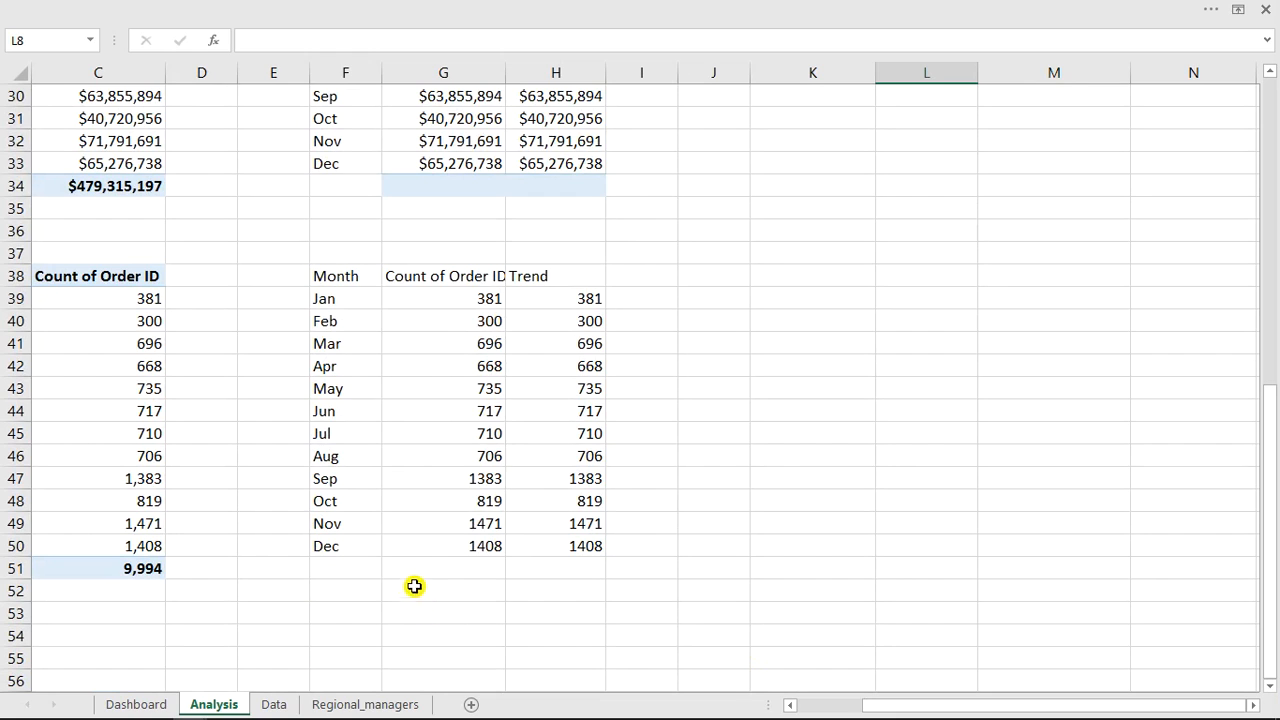
click(357, 586)
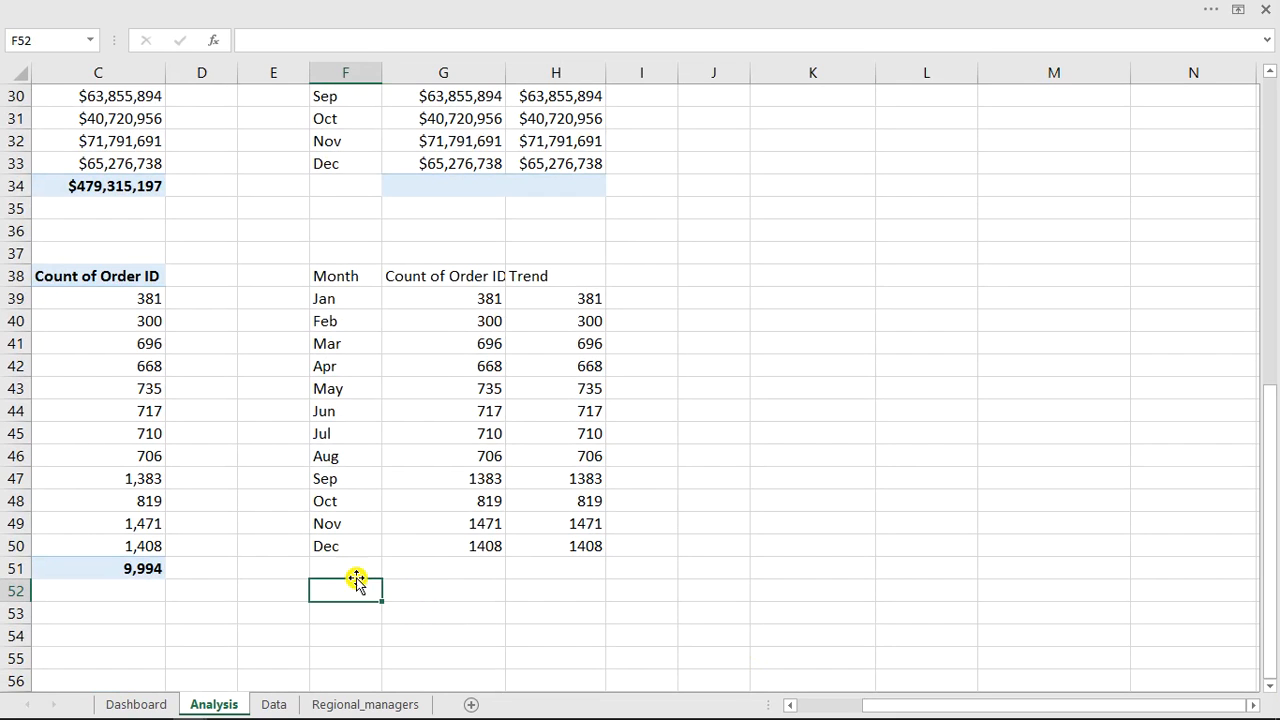
click(355, 568)
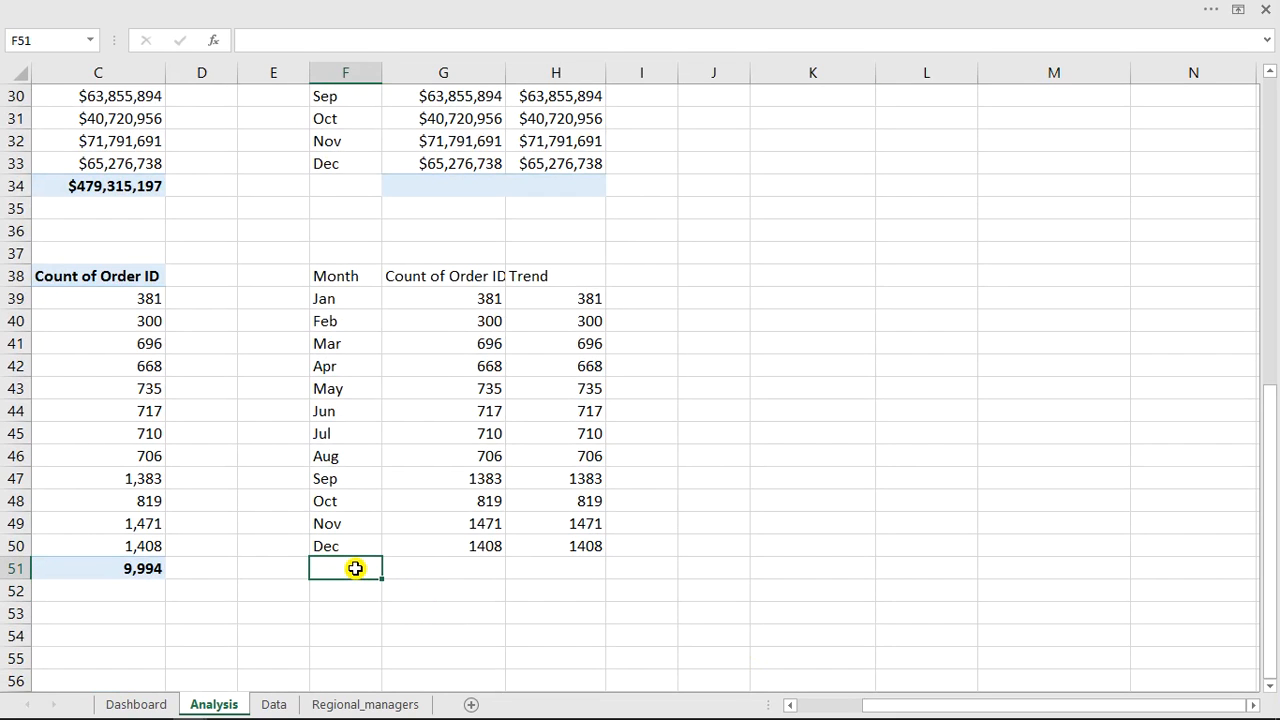
text(min)
key(Return)
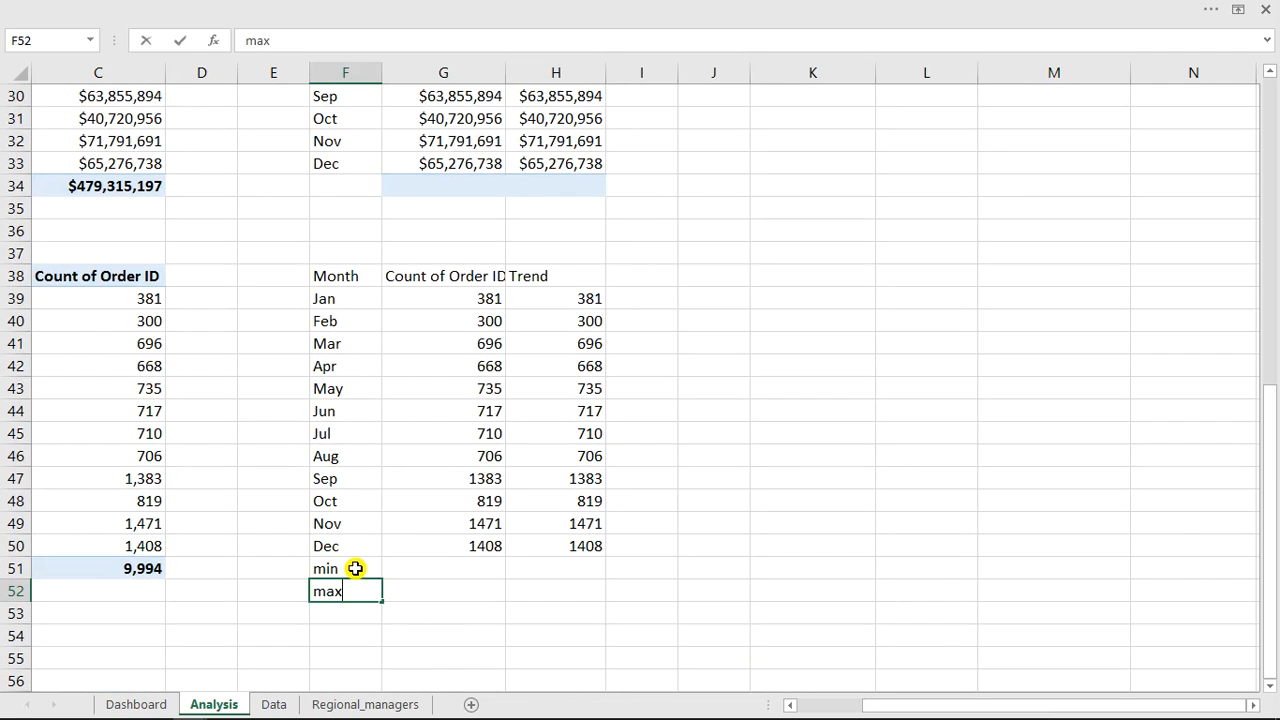
text(max)
key(Return)
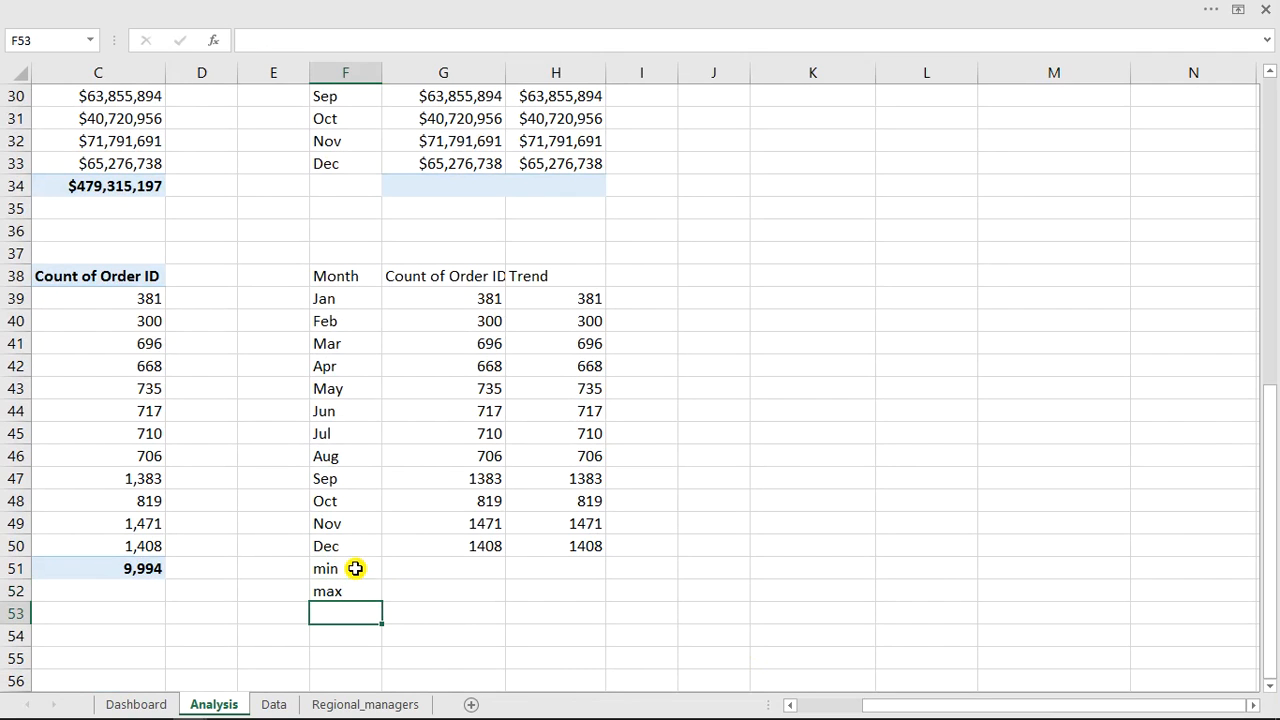
Enter =MAX(G39:G50) in G51 over the monthly order counts.
click(453, 566)
text(=max)
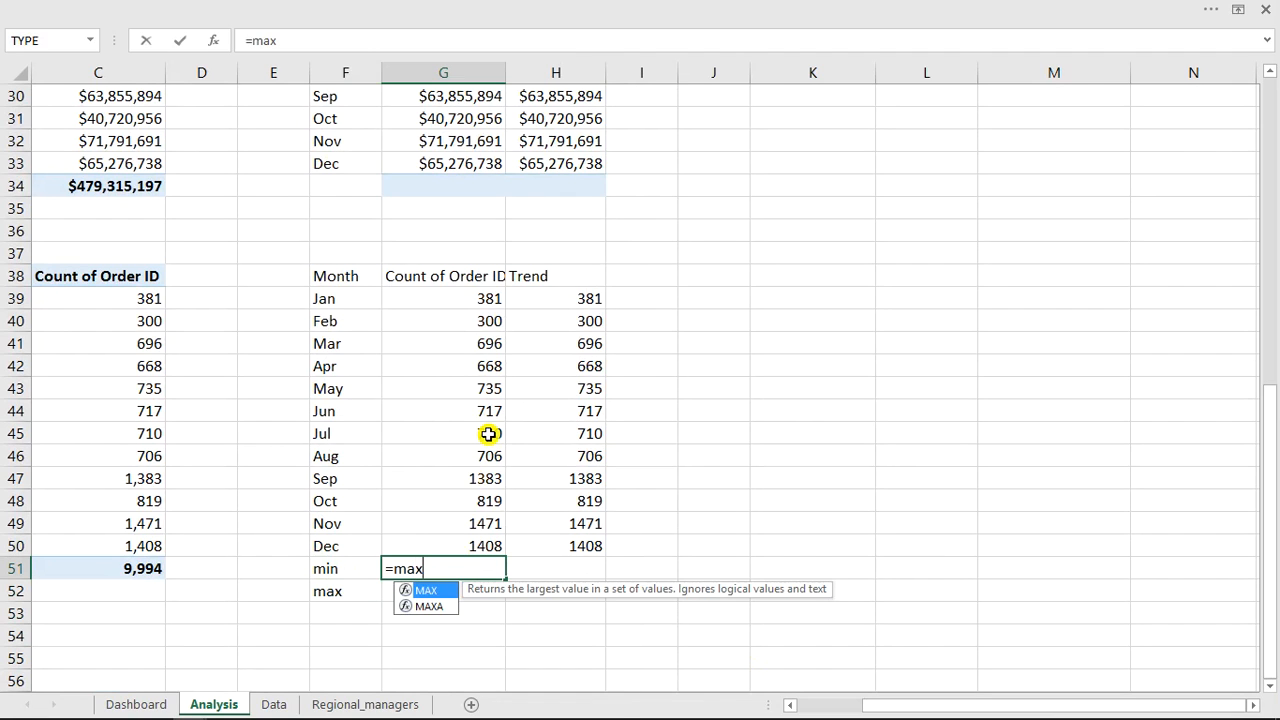
key(Tab)
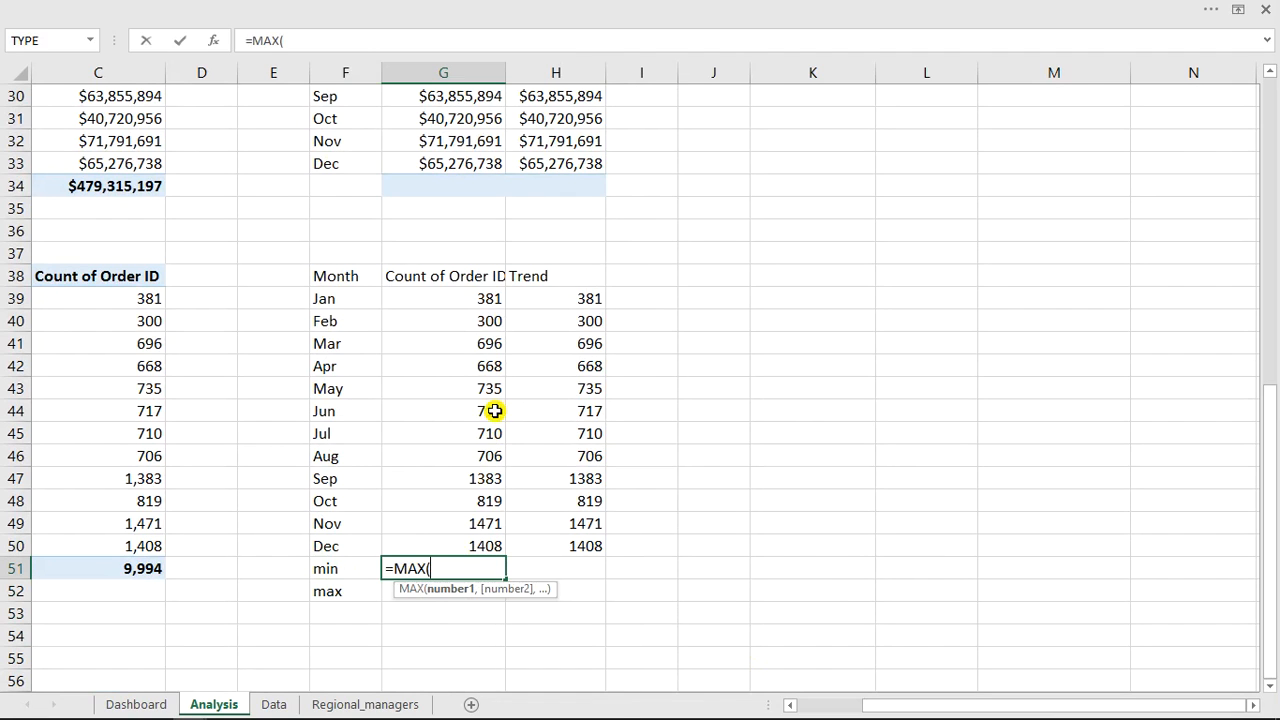
drag(478, 296, 485, 548)
key(Return)
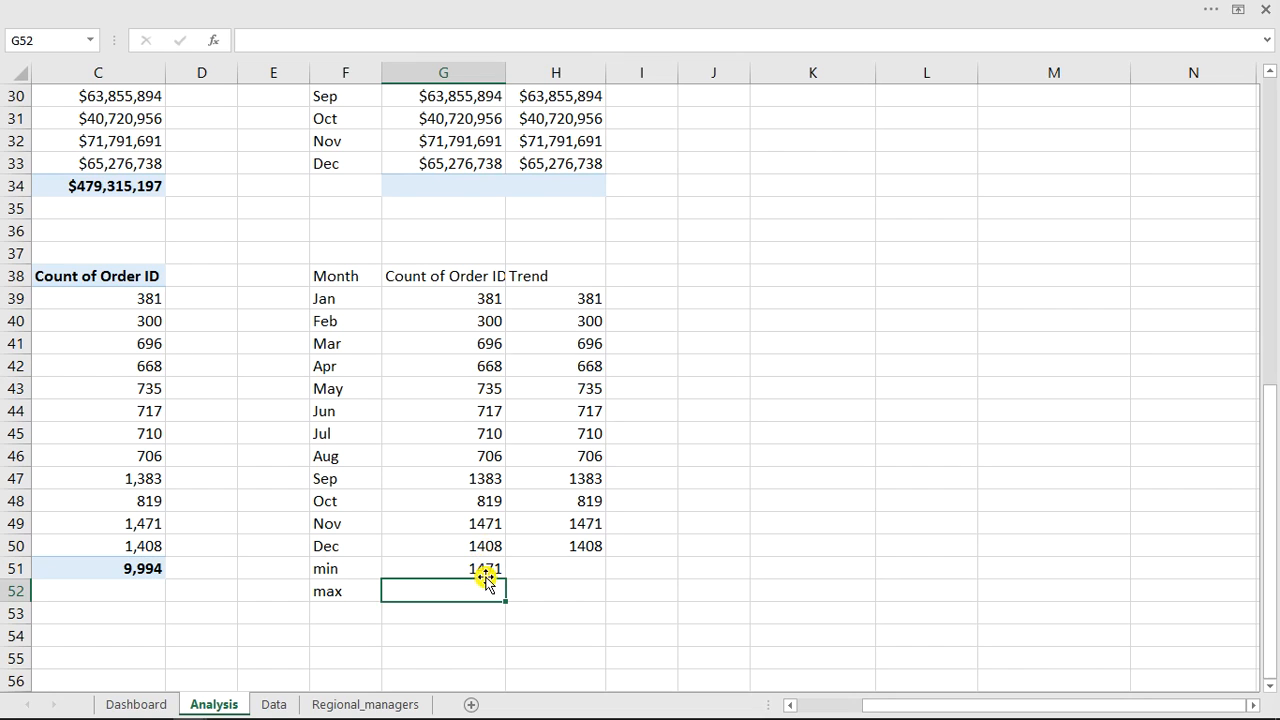
text(=mi)
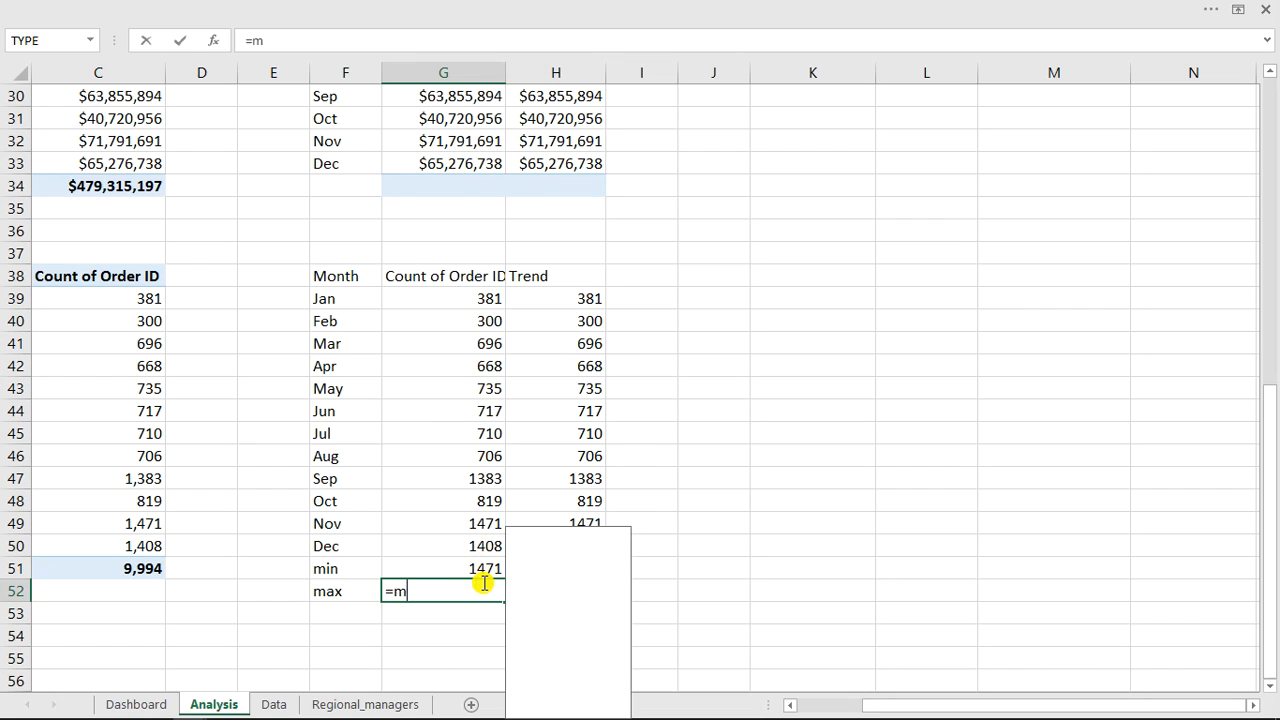
key(Escape)
key(Escape)
Edit G51's formula so it reads =MIN(G39:G50).
click(484, 567)
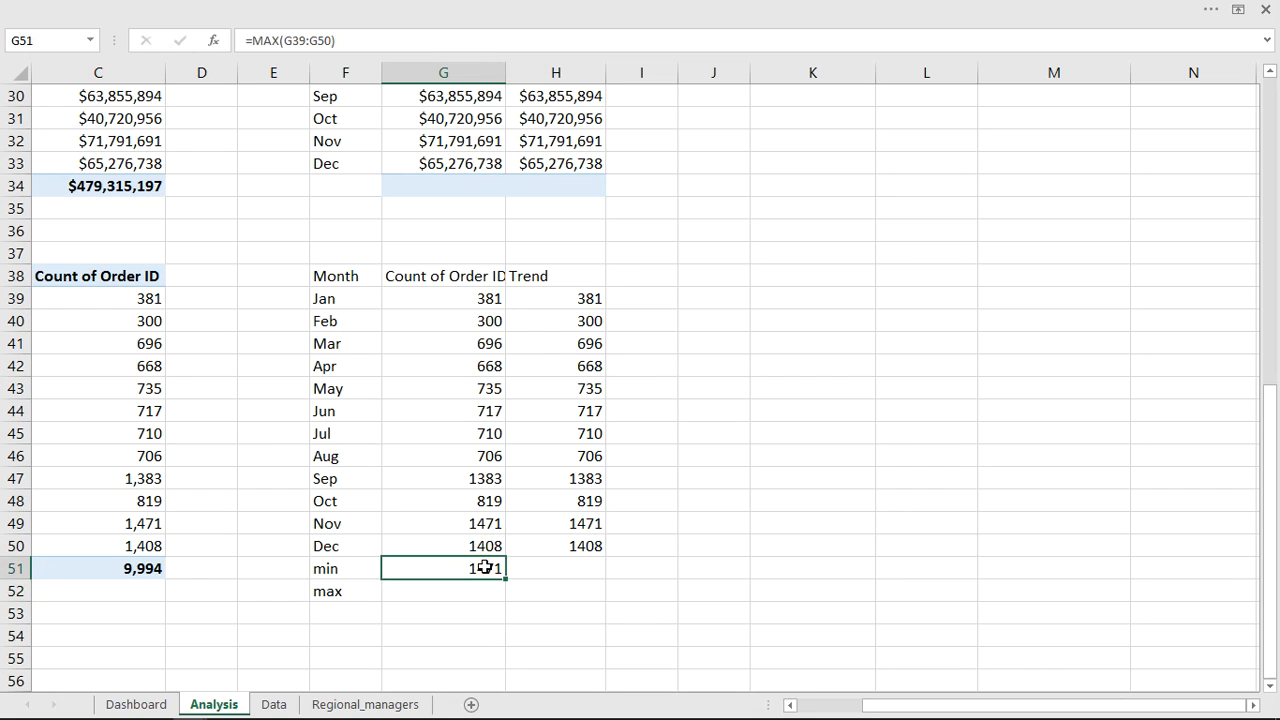
double_click(484, 567)
click(417, 568)
key(BackSpace)
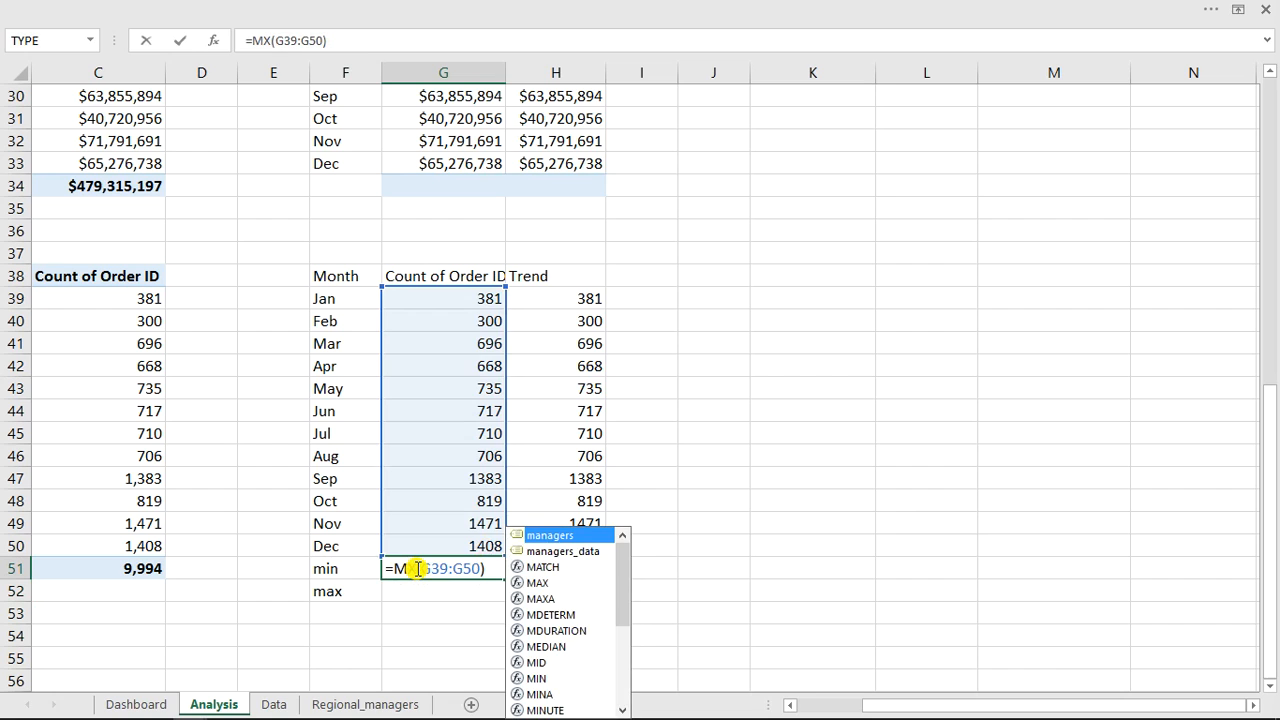
text(i)
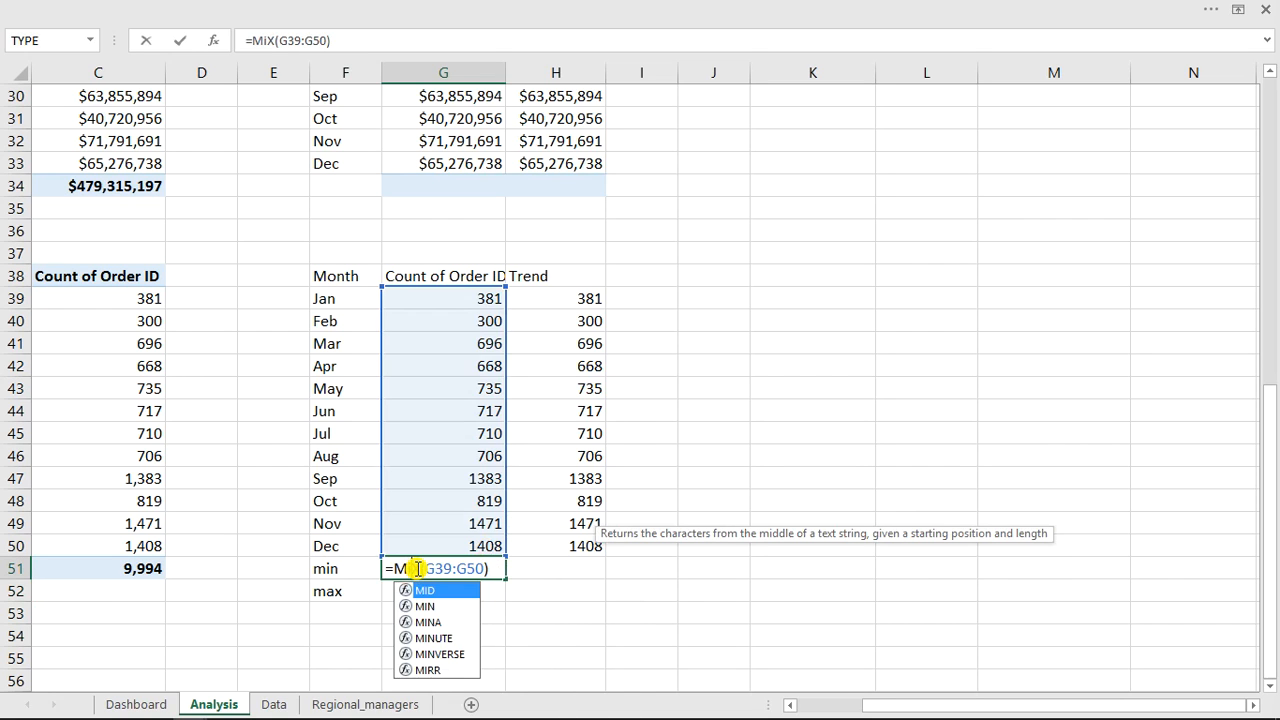
key(BackSpace)
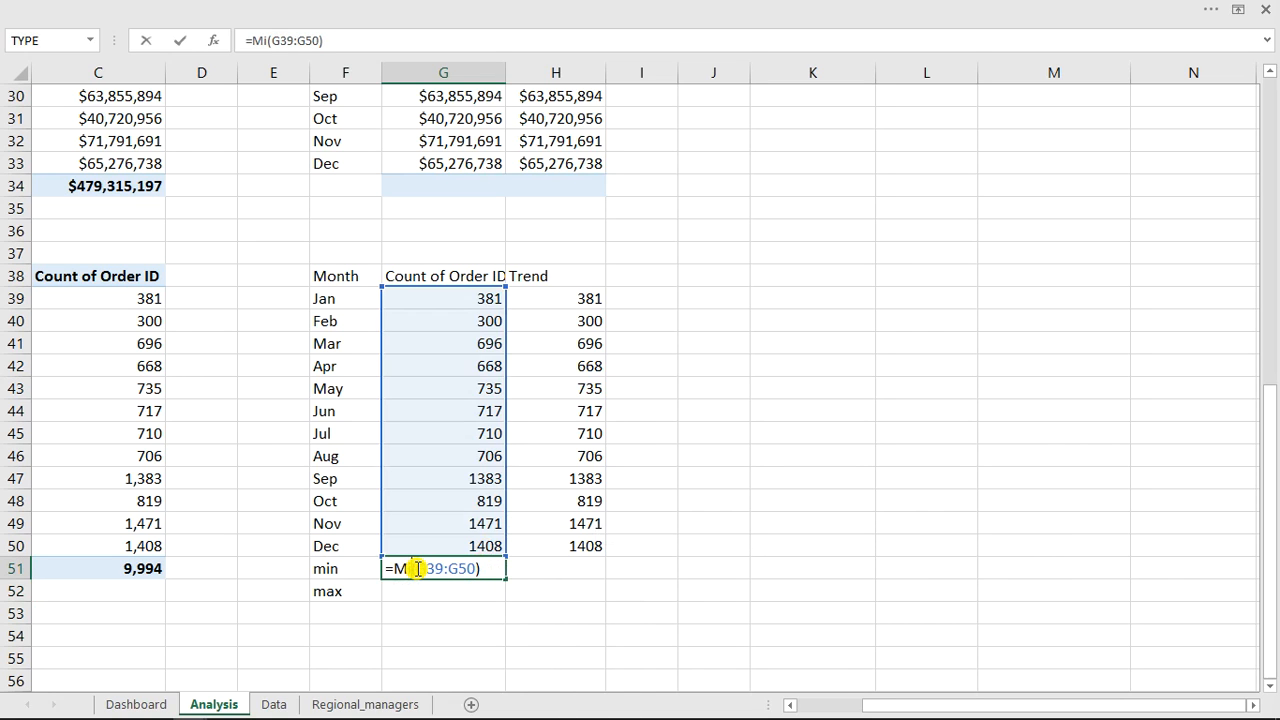
text(n)
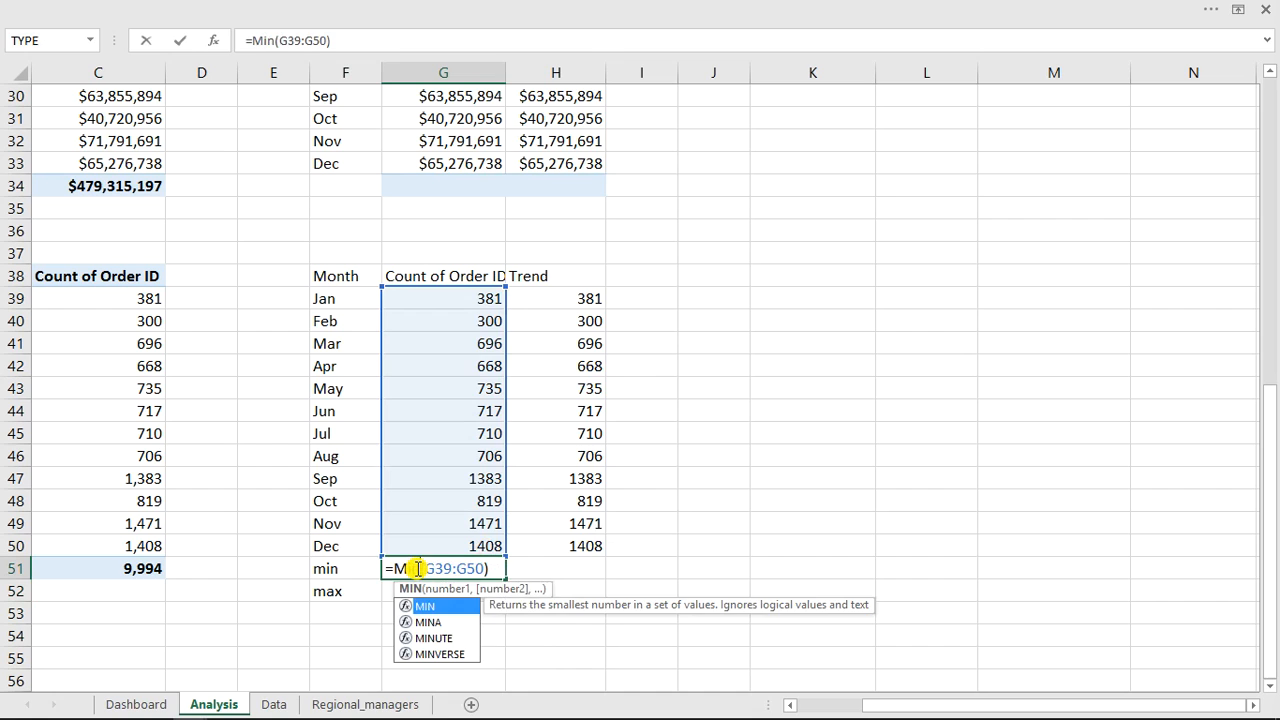
click(491, 568)
drag(487, 568, 397, 566)
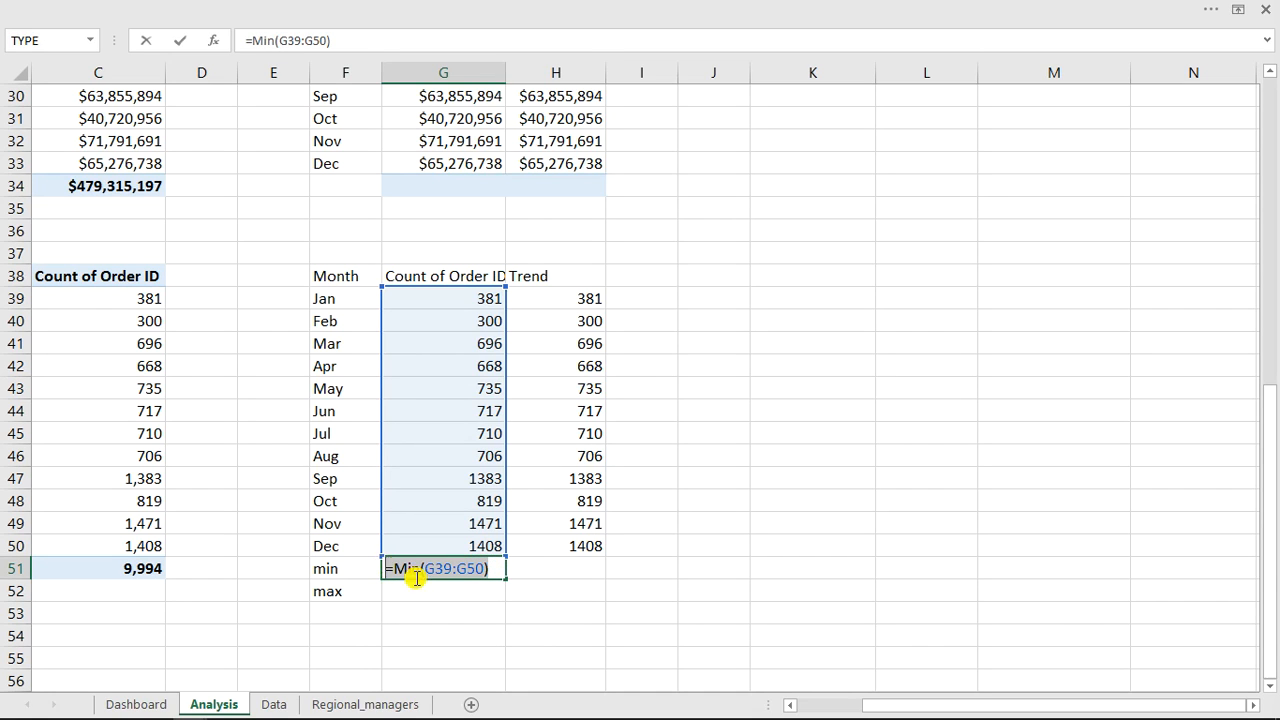
click(443, 604)
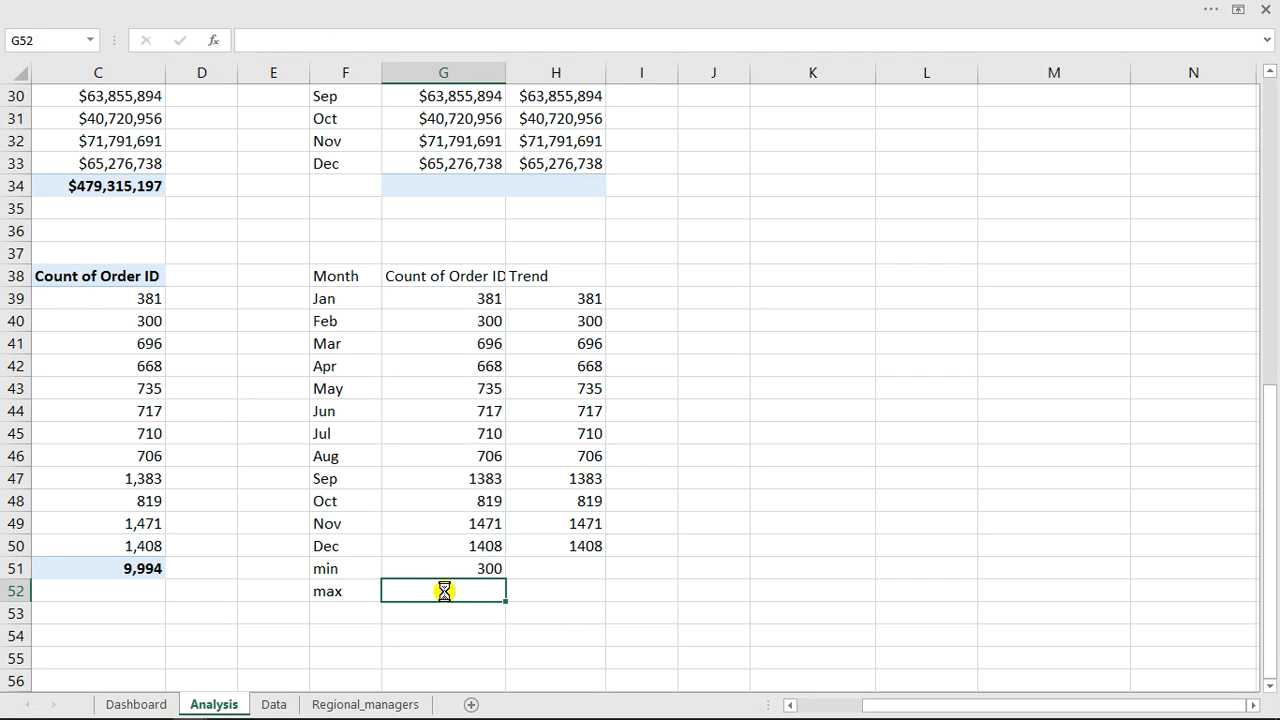
Paste the formula into G52 and change its function so it reads =MAX(G39:G50).
text(=MIN(G39:G50))
double_click(466, 590)
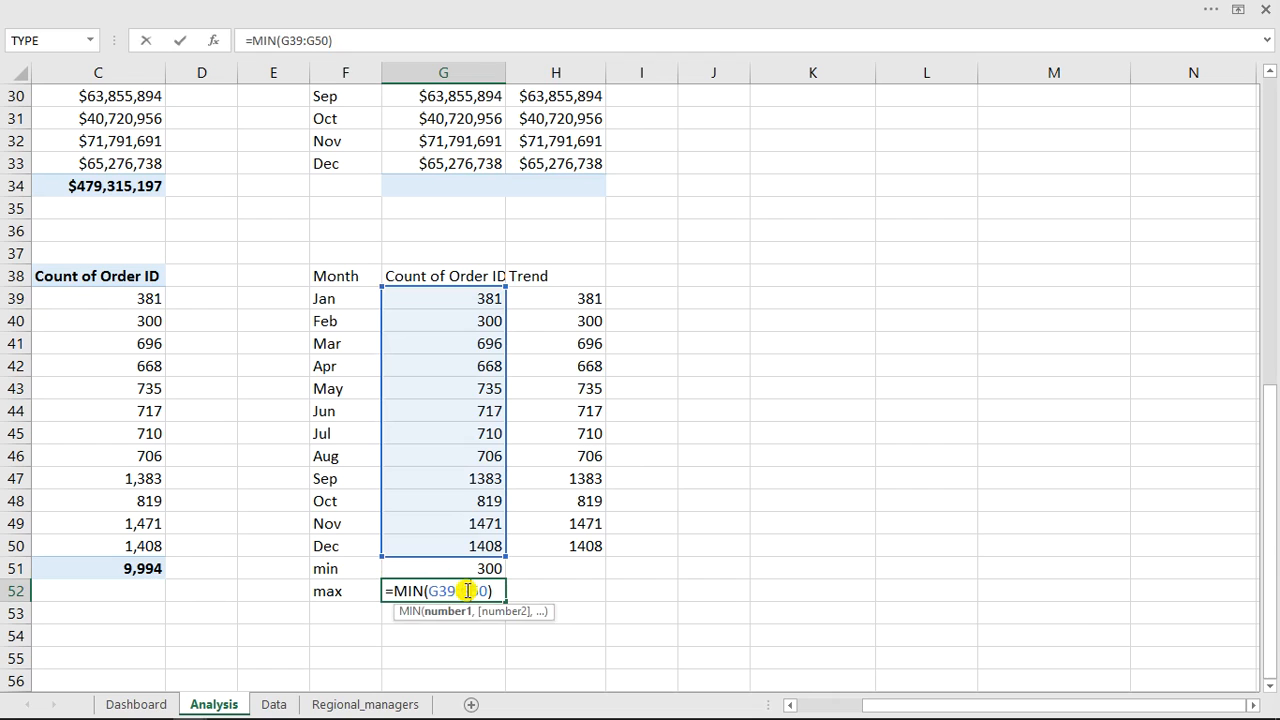
click(408, 591)
double_click(409, 591)
text(Max)
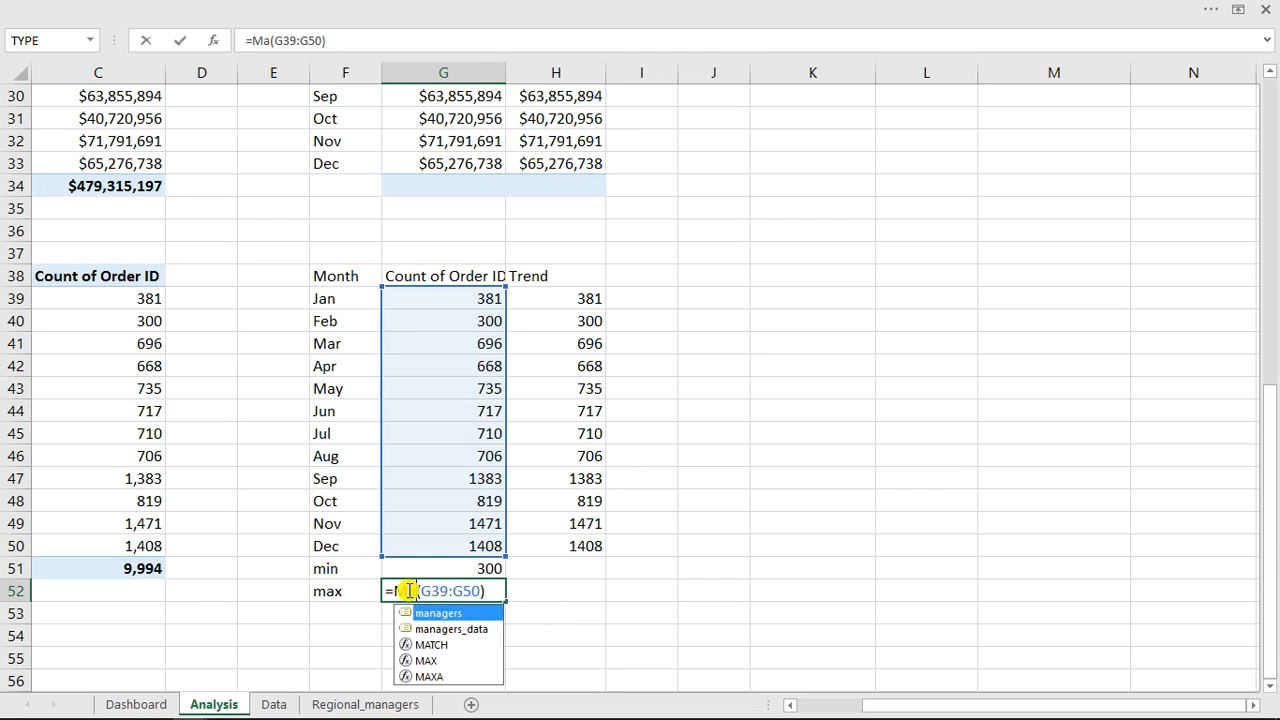
key(Return)
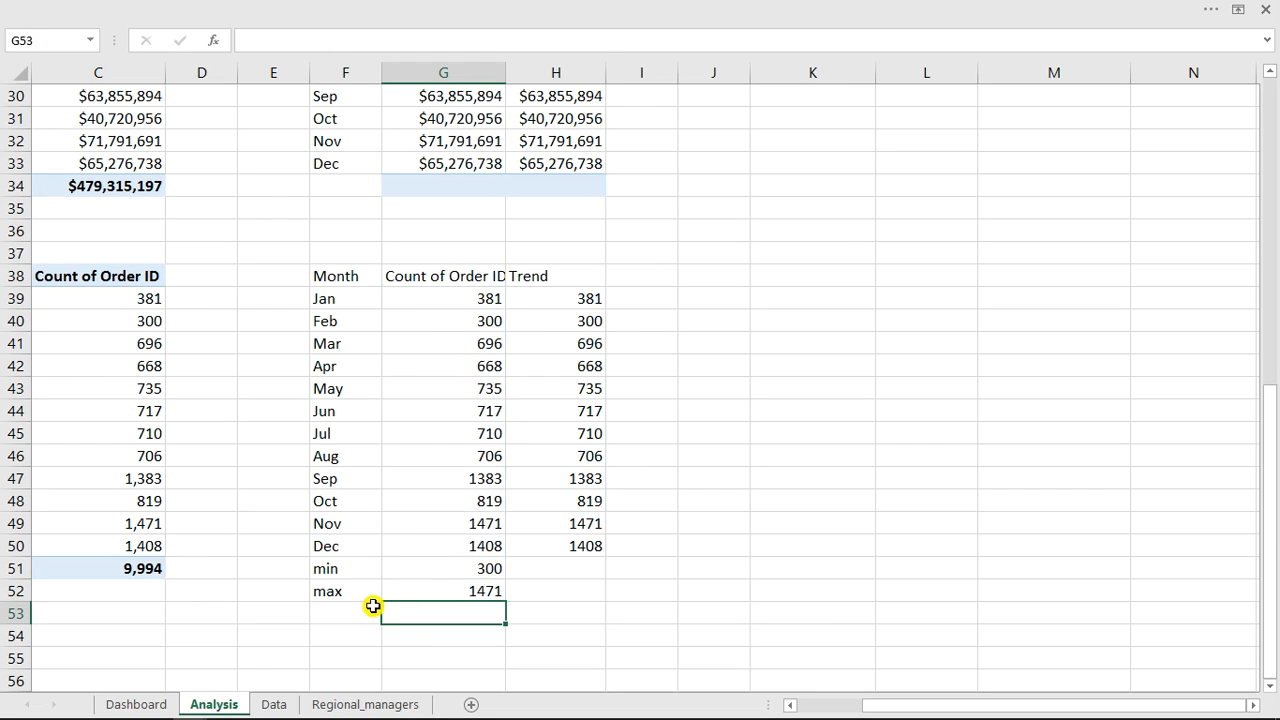
On the Dashboard, duplicate the #Transactions value shape, place it beside Max trans., and link it to =Analysis!G52.
click(155, 706)
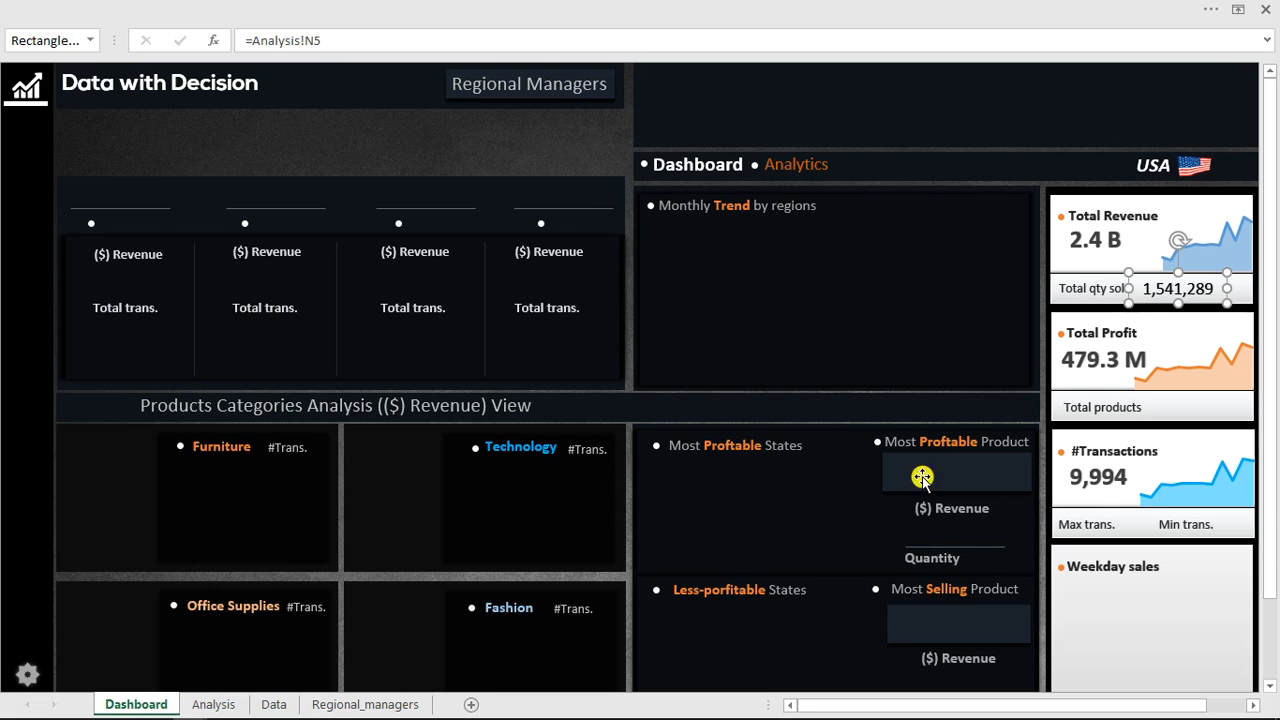
click(1116, 477)
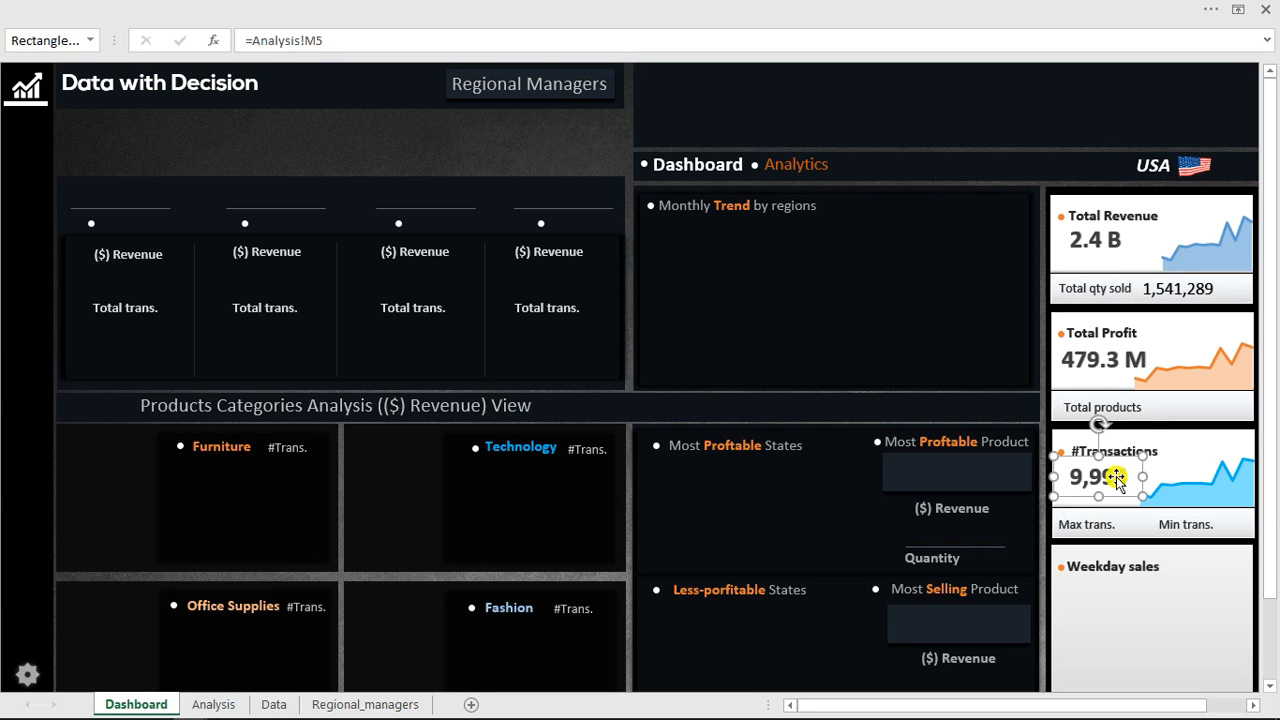
key(ctrl+d)
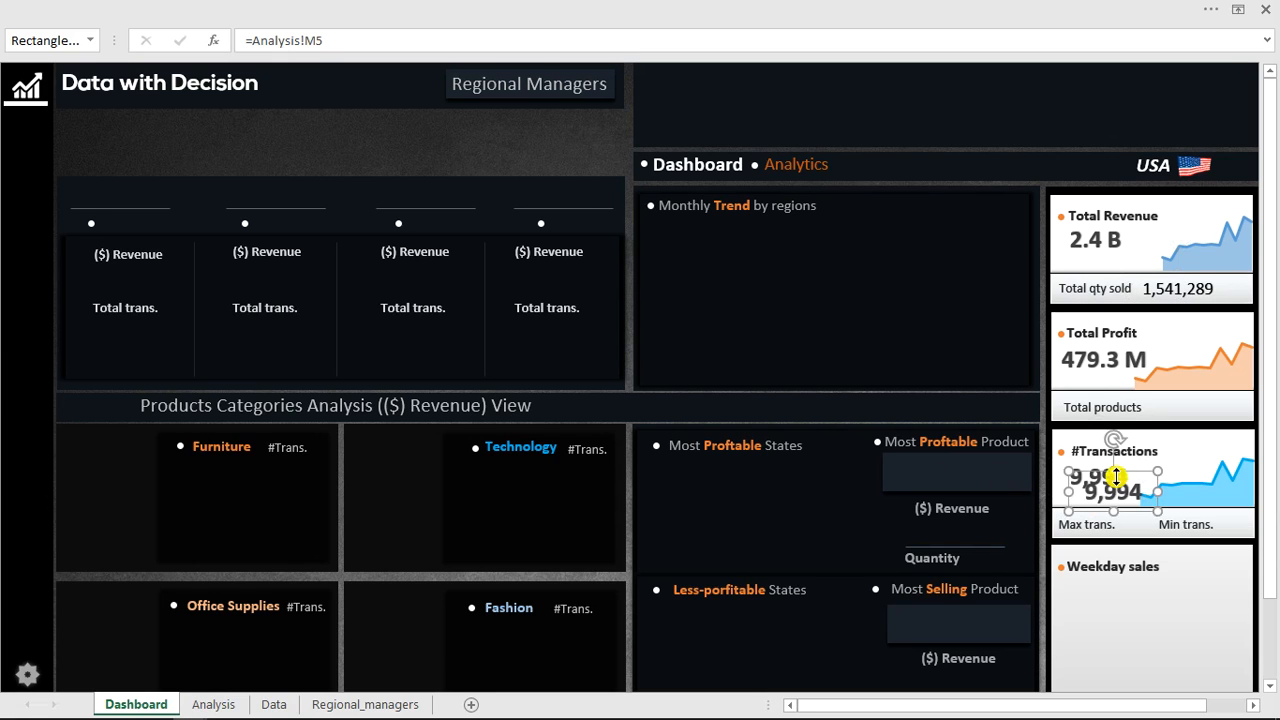
drag(1140, 481, 1156, 499)
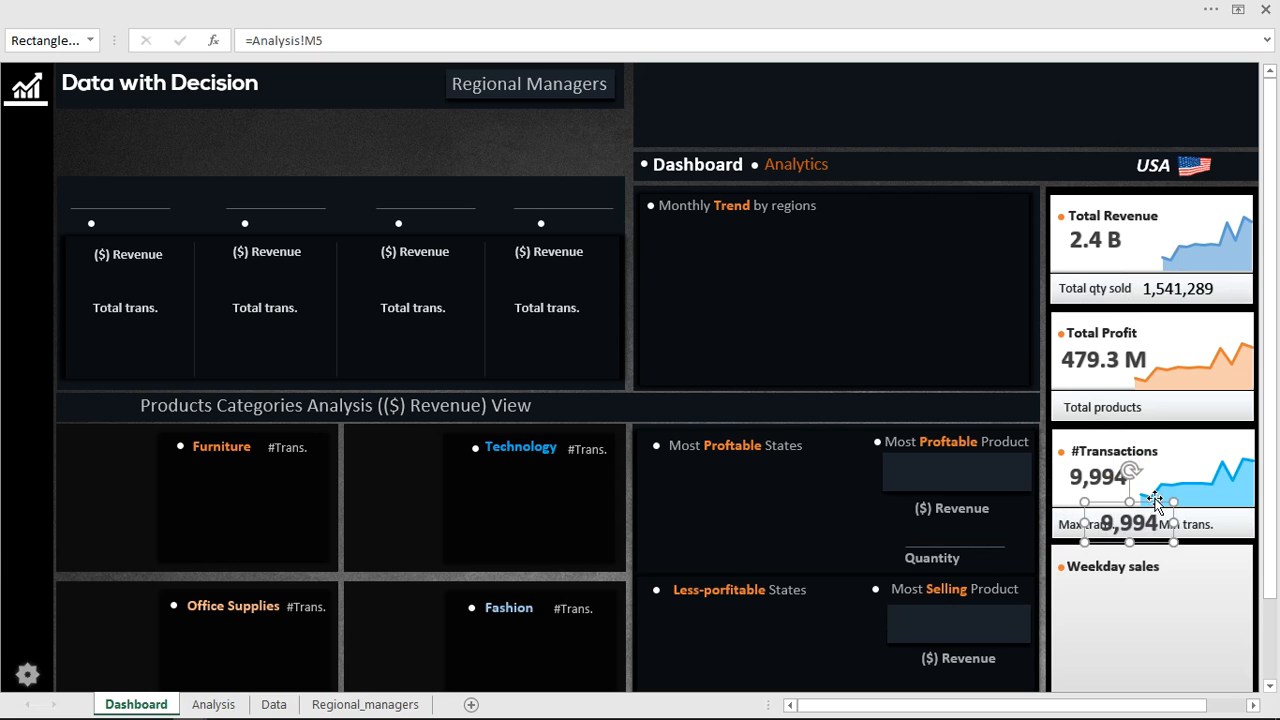
click(383, 42)
drag(336, 44, 263, 41)
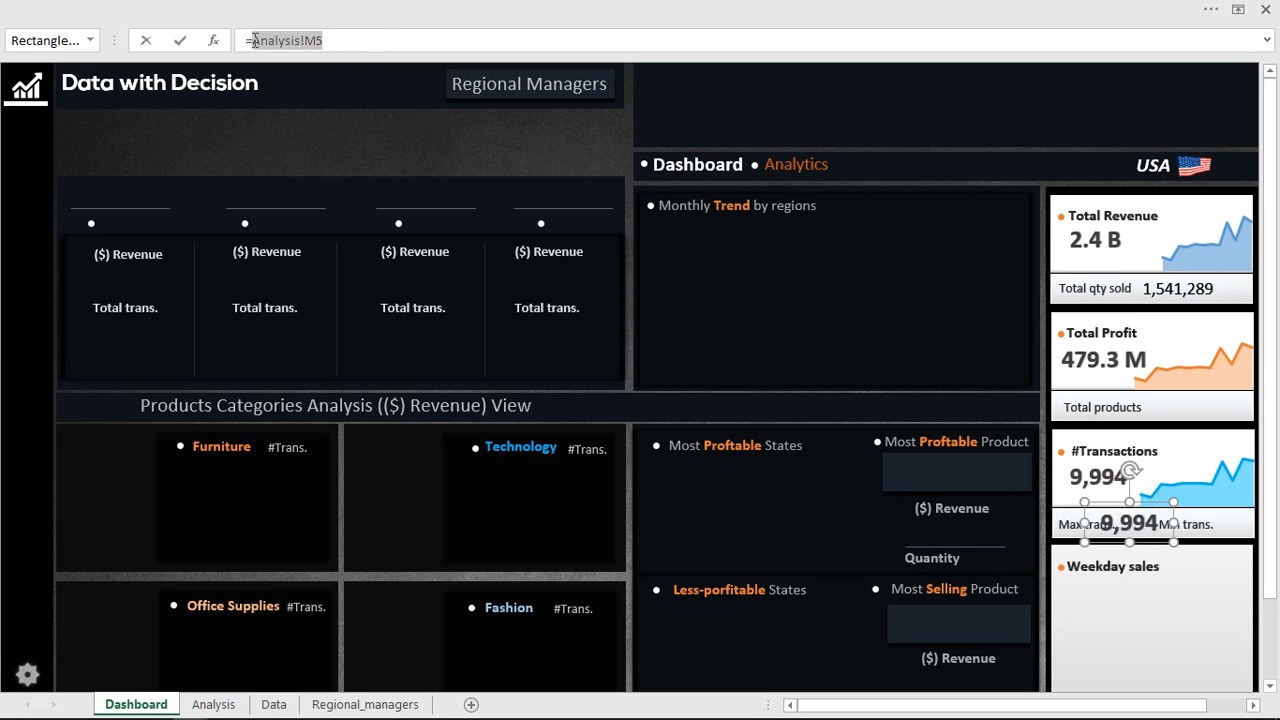
click(214, 704)
click(474, 596)
key(Return)
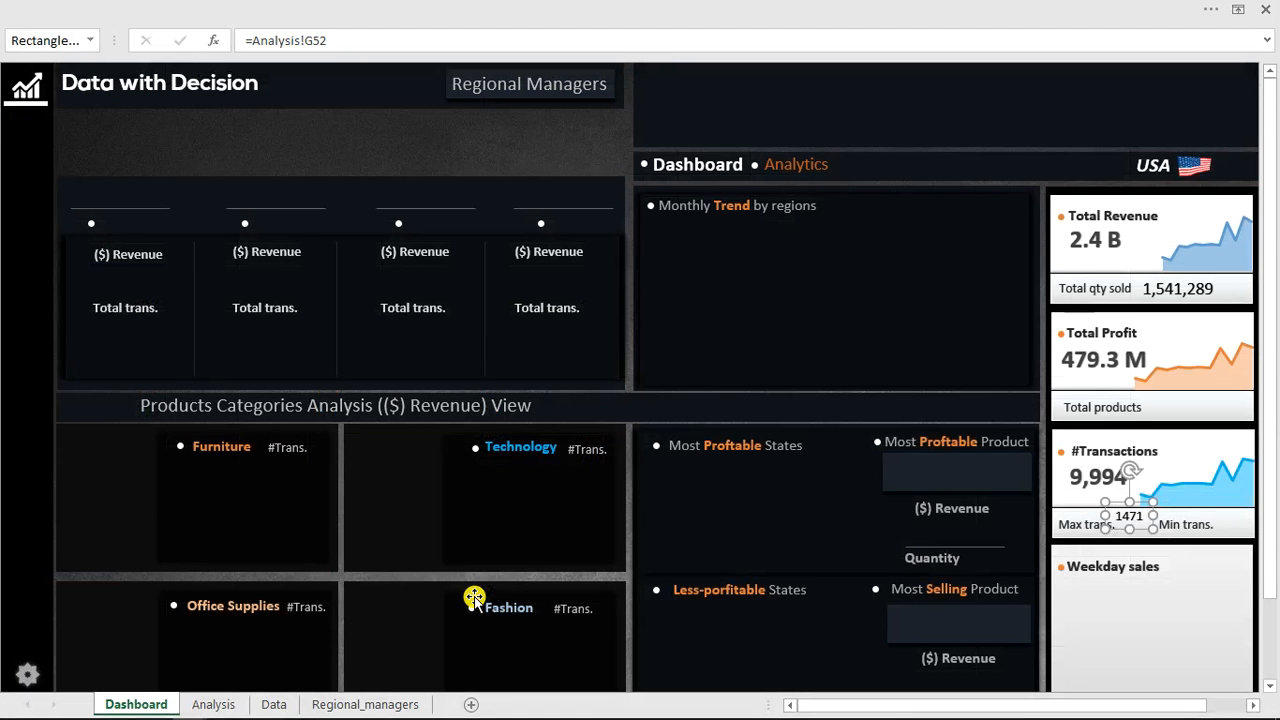
key(Escape)
Switch to the completed dashboard workbook window and scroll through it for comparison.
scroll(1275, 556, down, 2)
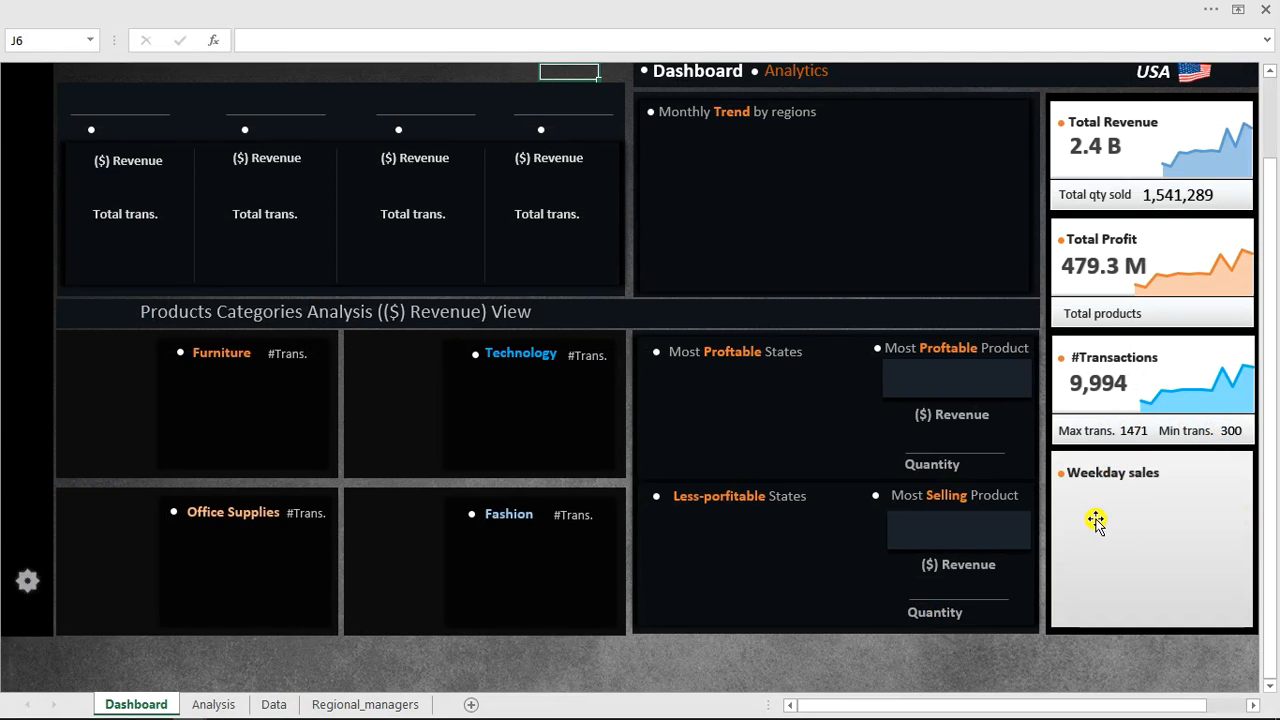
click(737, 5)
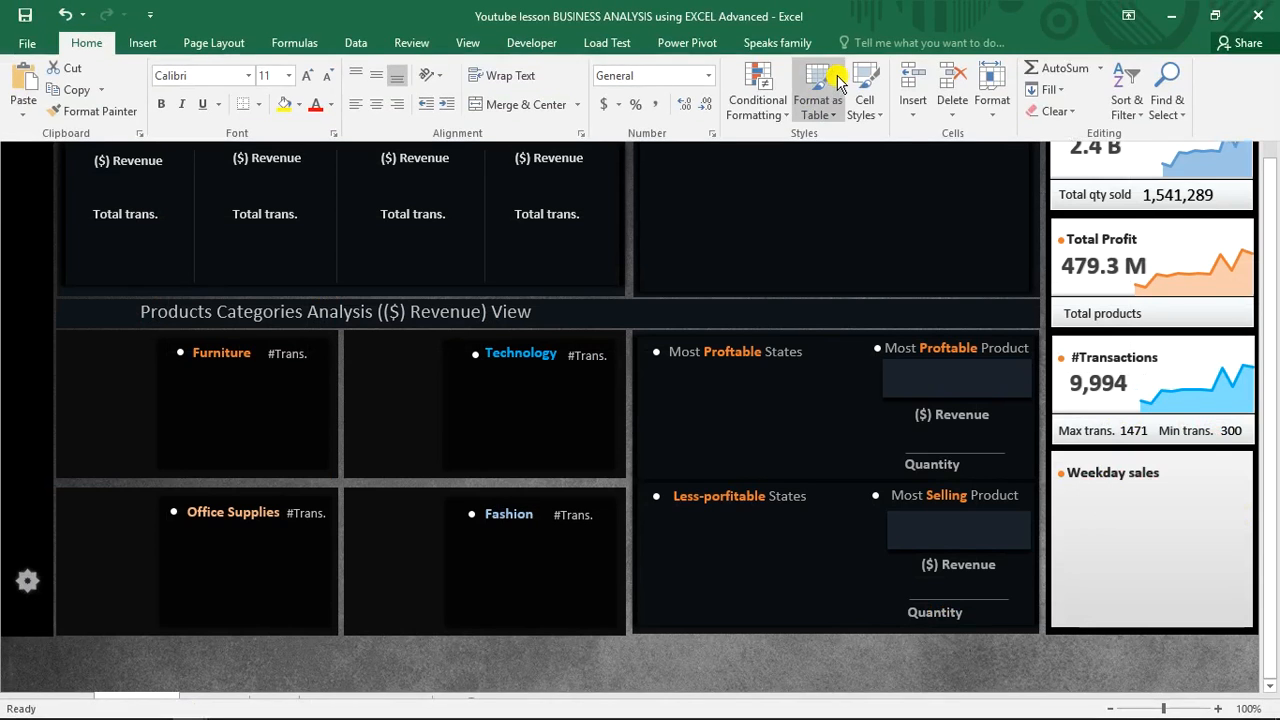
click(467, 46)
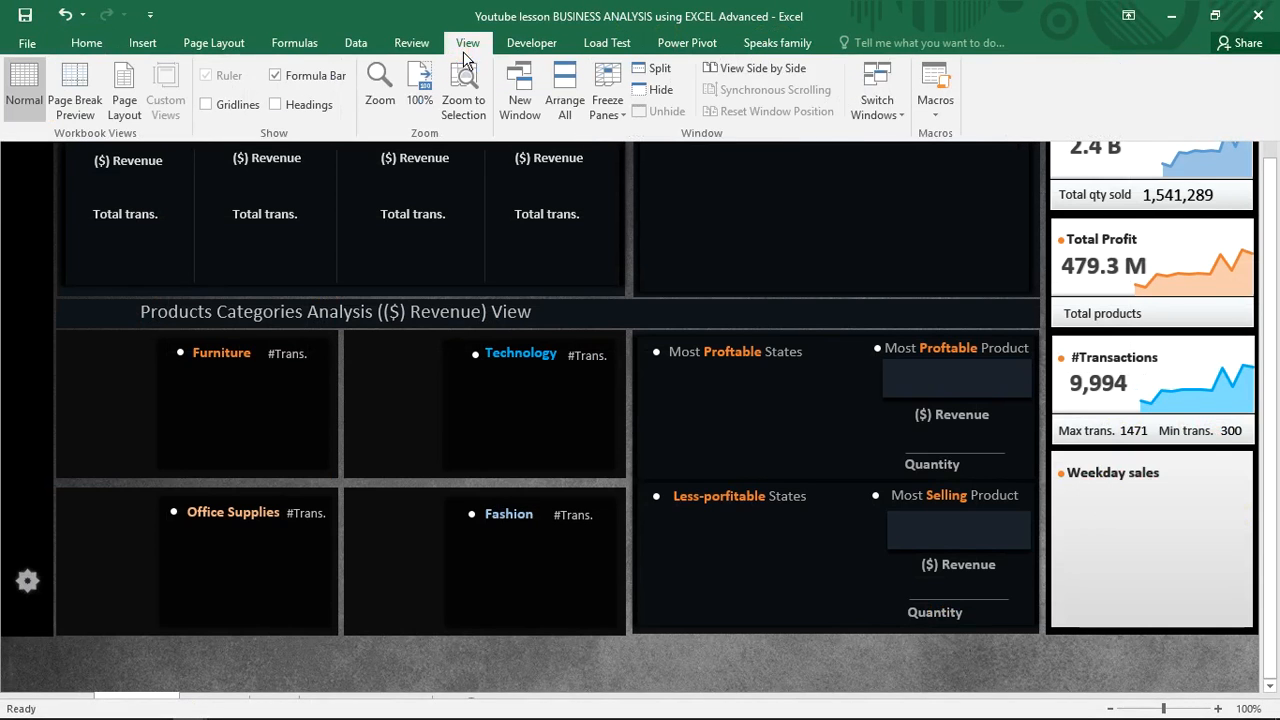
click(875, 110)
click(903, 165)
drag(1276, 345, 1276, 492)
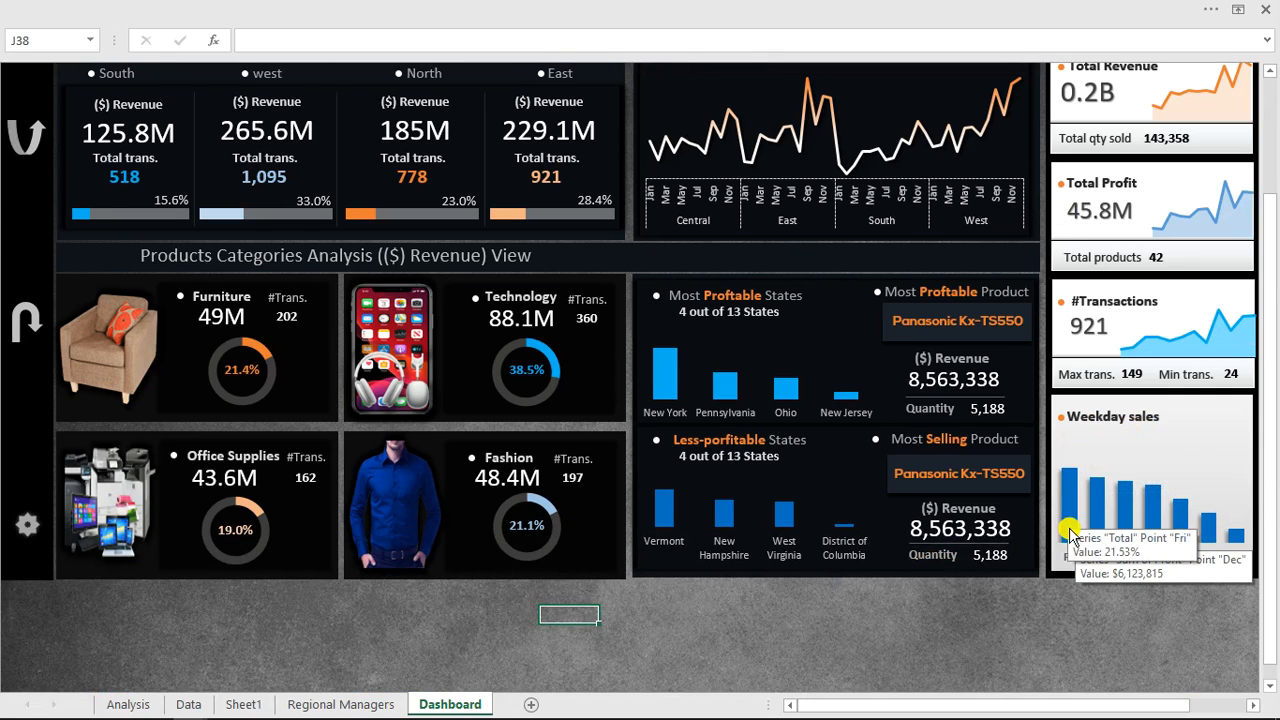
drag(1276, 498, 1266, 365)
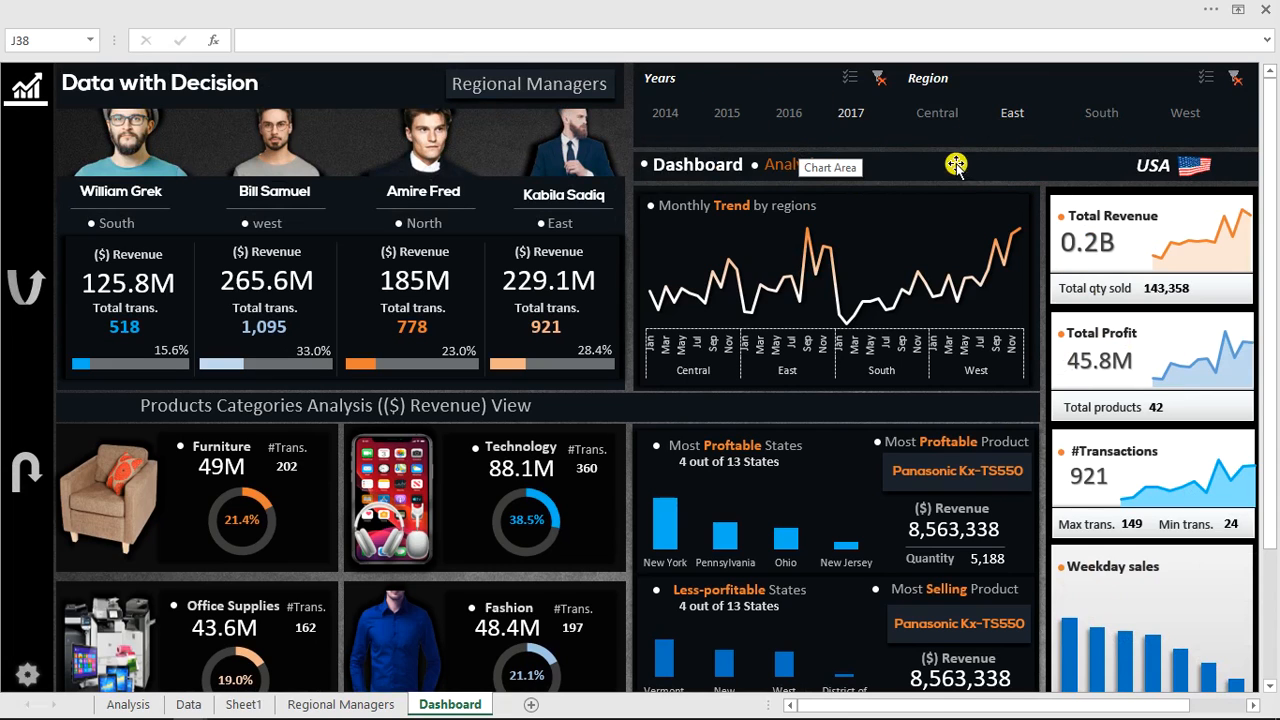
Switch back to the Youtube lesson BUSINESS ANALYSIS using EXCEL workbook window.
click(806, 8)
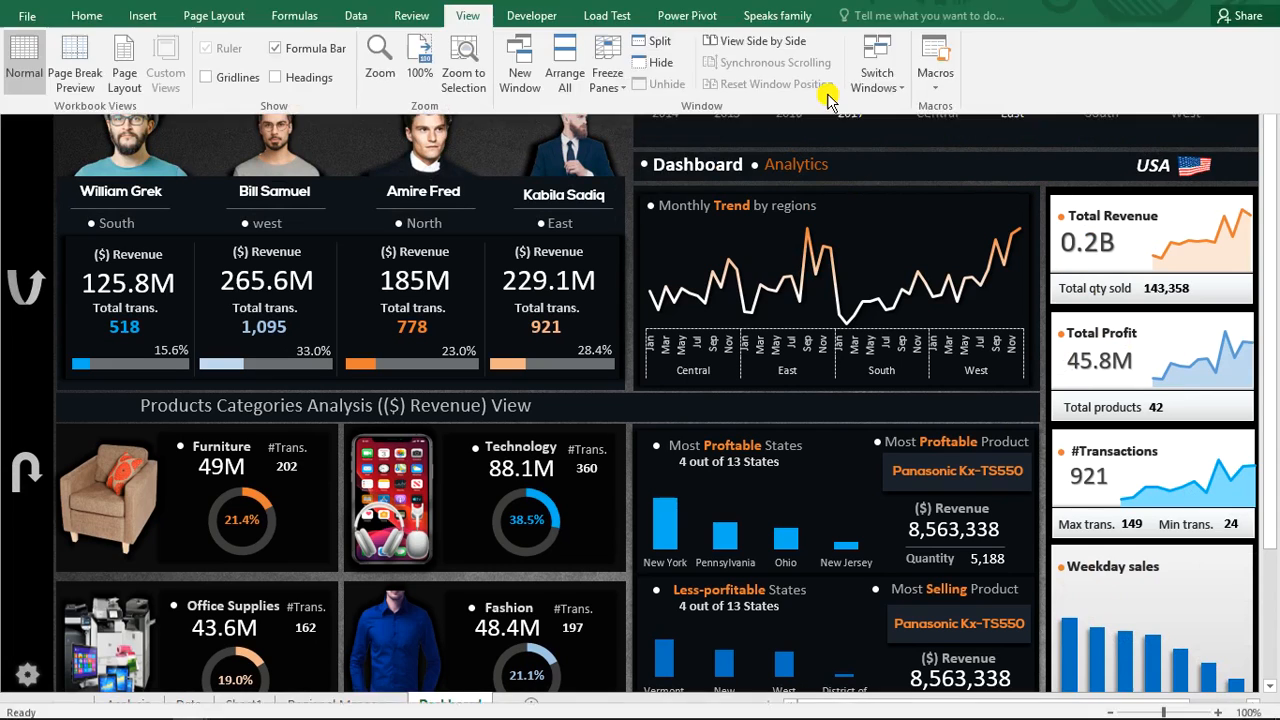
click(873, 104)
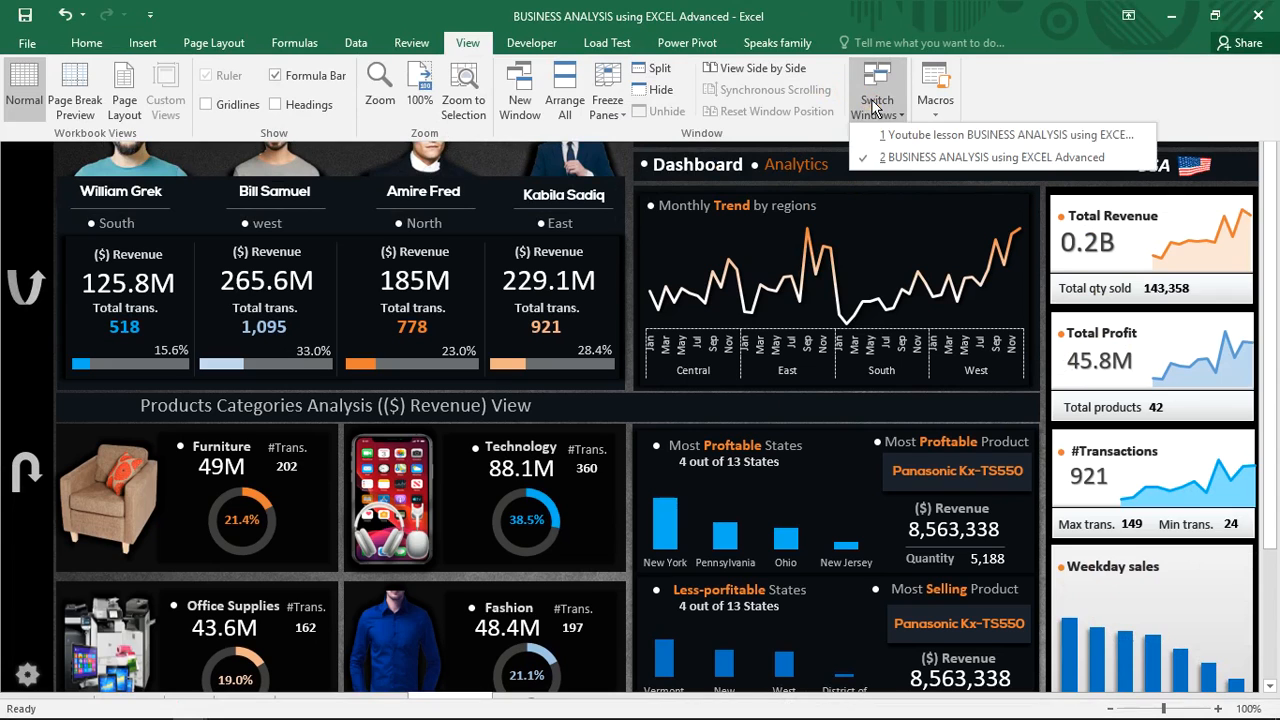
click(929, 140)
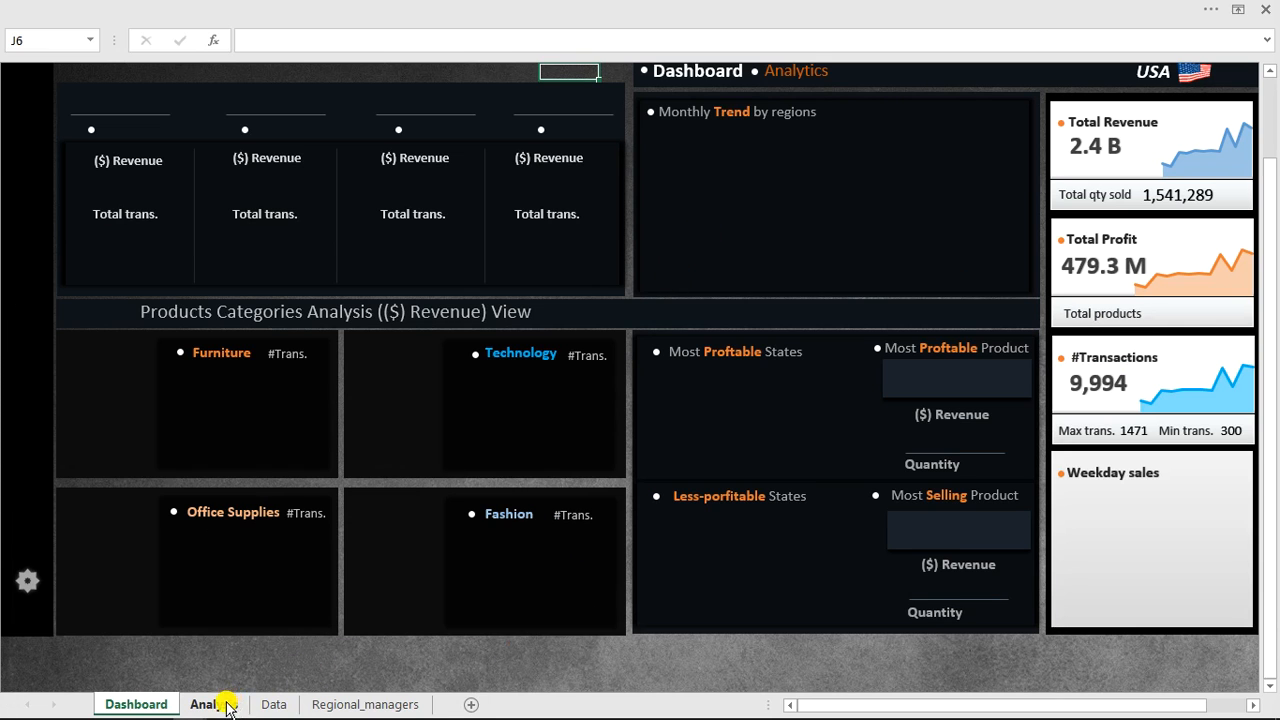
Examine the Weekday column on the Data sheet, then return to the top of the Analysis sheet.
click(268, 704)
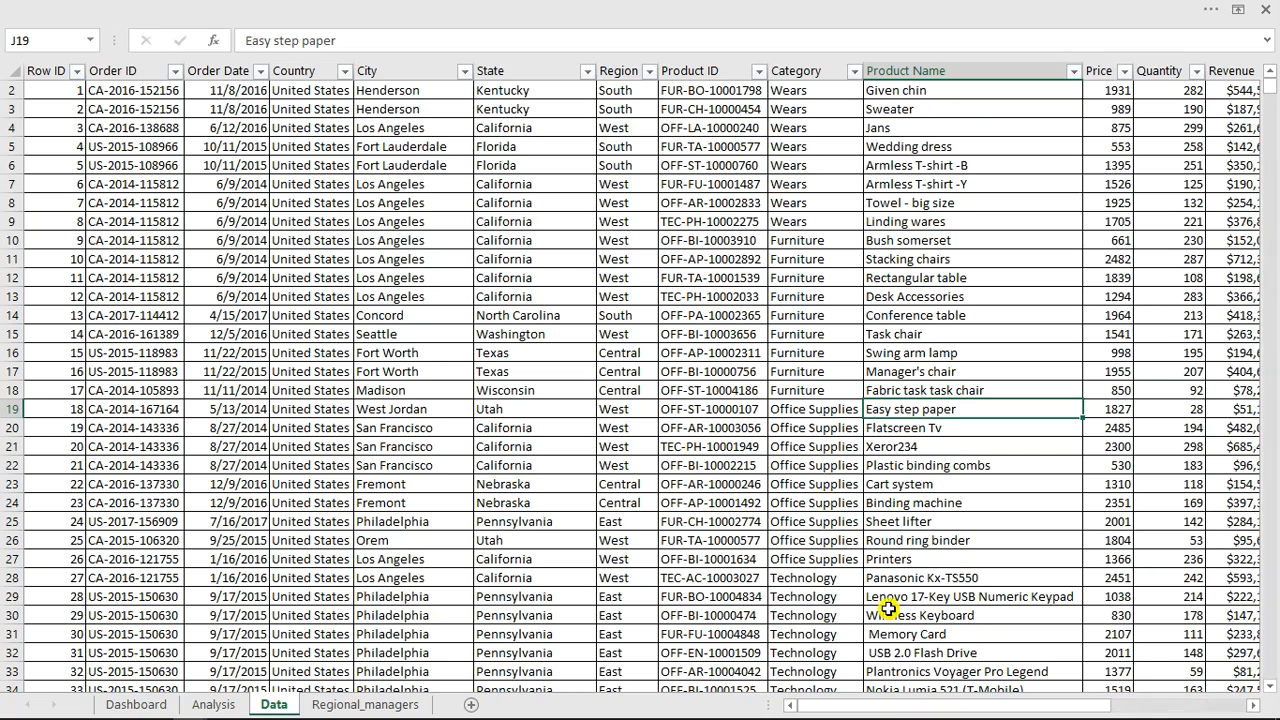
drag(978, 709, 1104, 710)
click(1094, 259)
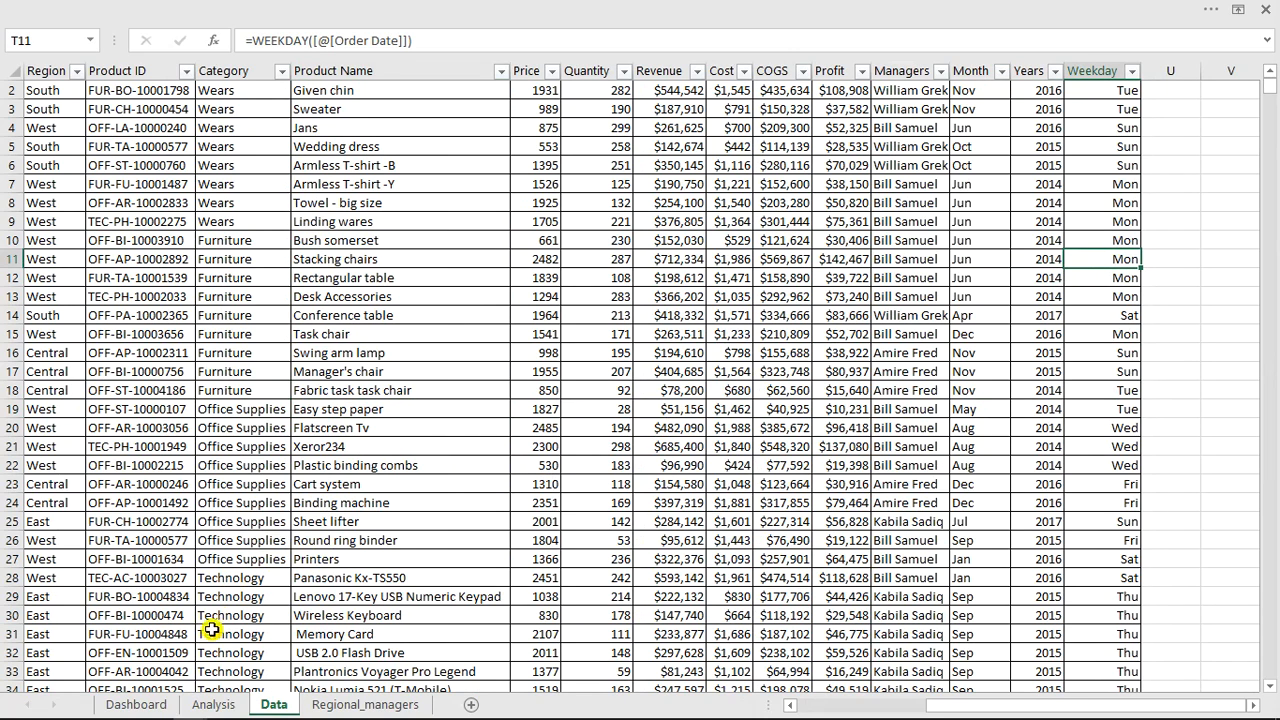
click(213, 704)
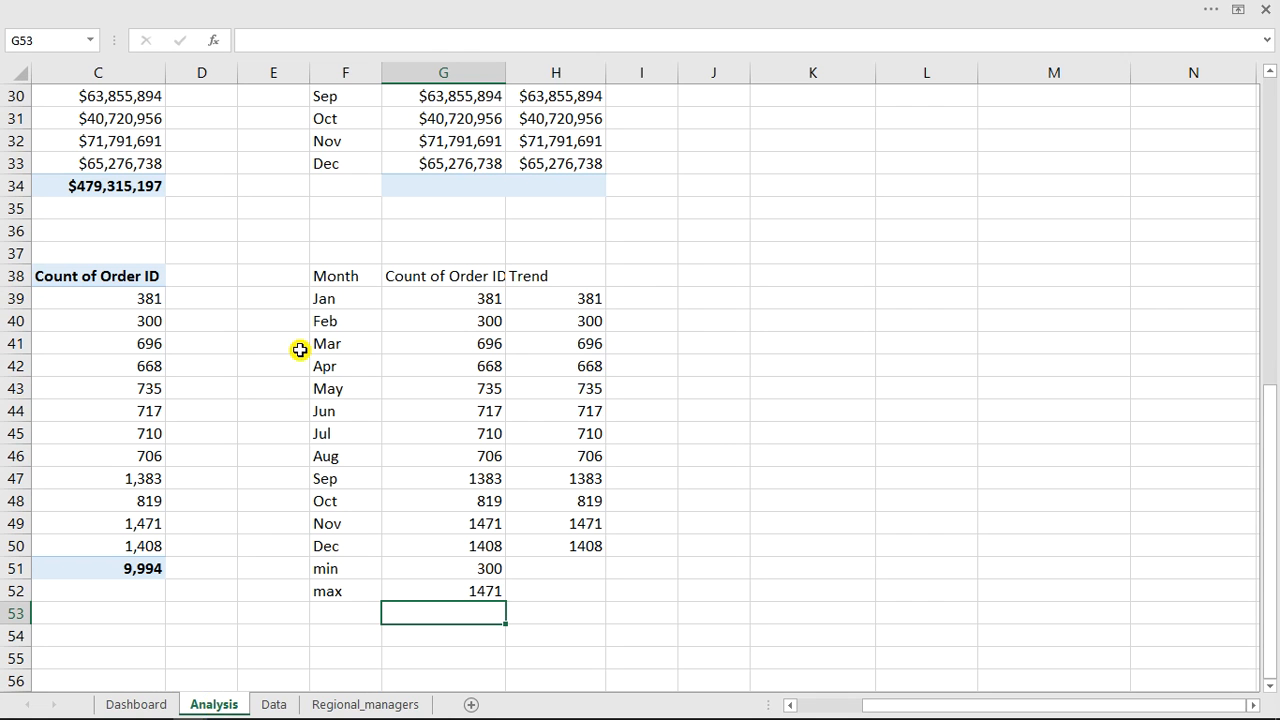
drag(1275, 493, 1273, 155)
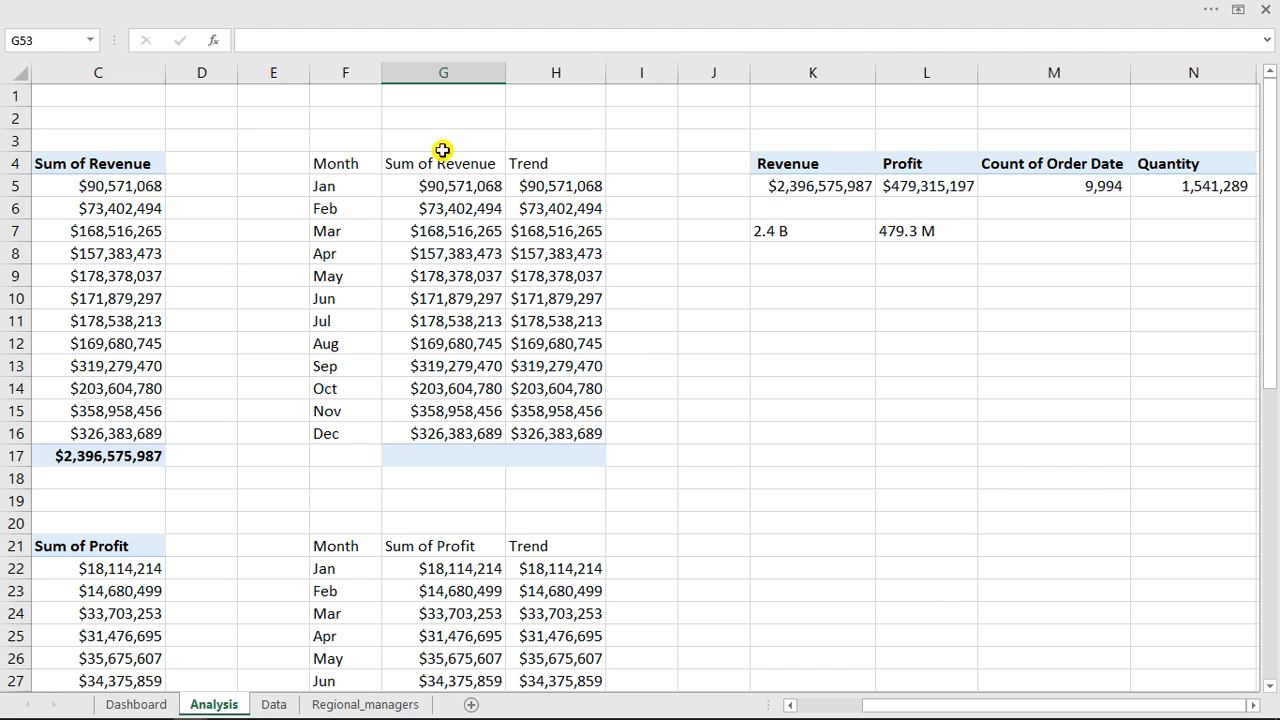
Copy the summary PivotTable in K4:N5 and paste it at K12.
click(789, 161)
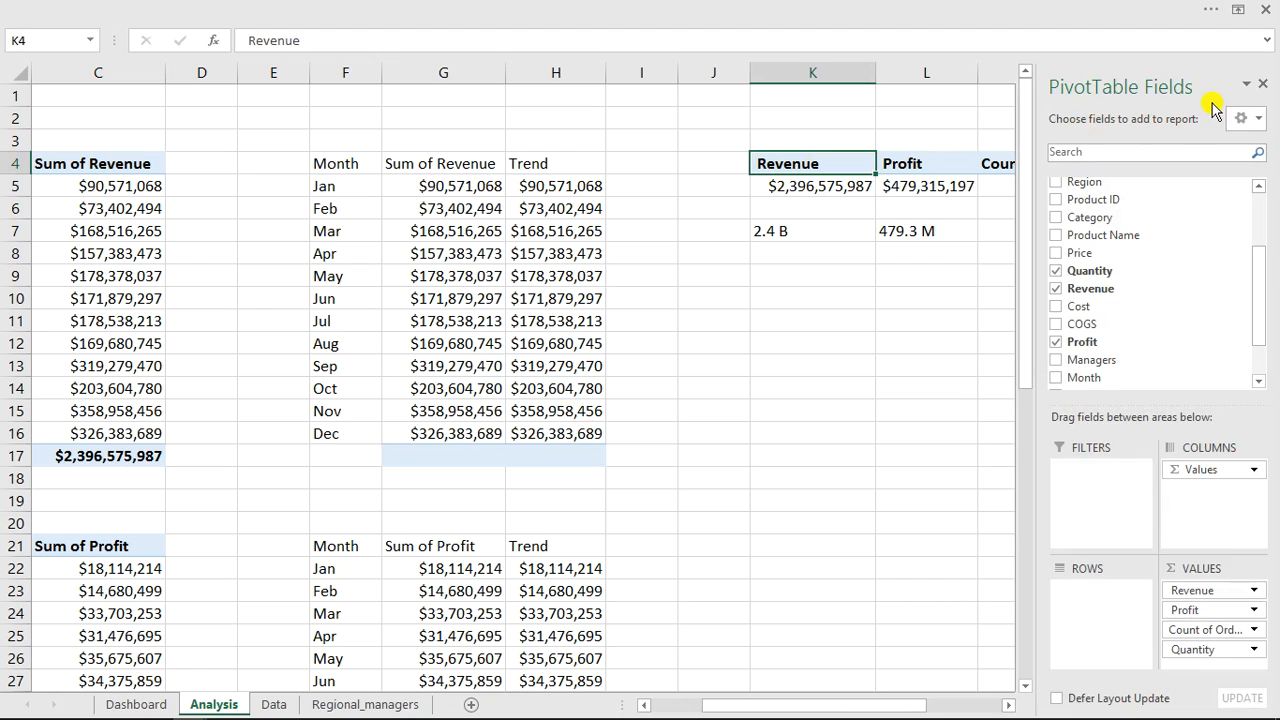
click(1259, 90)
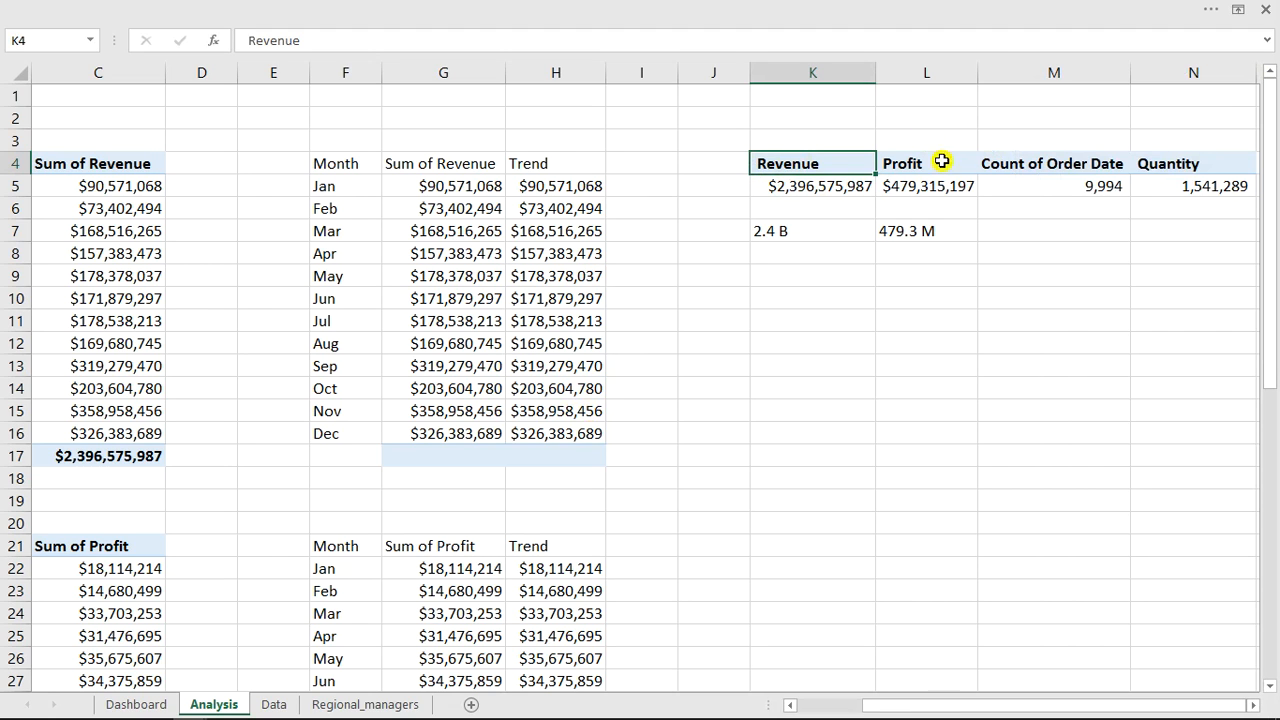
drag(875, 168, 1184, 186)
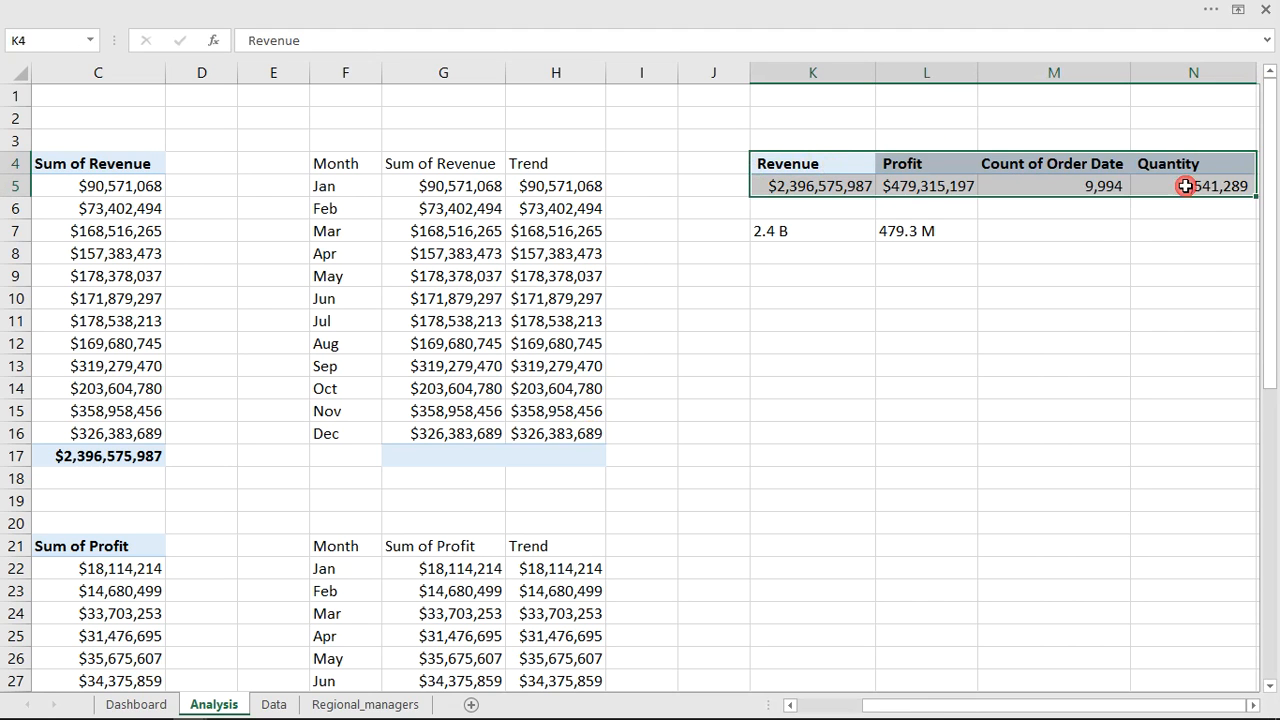
key(ctrl+c)
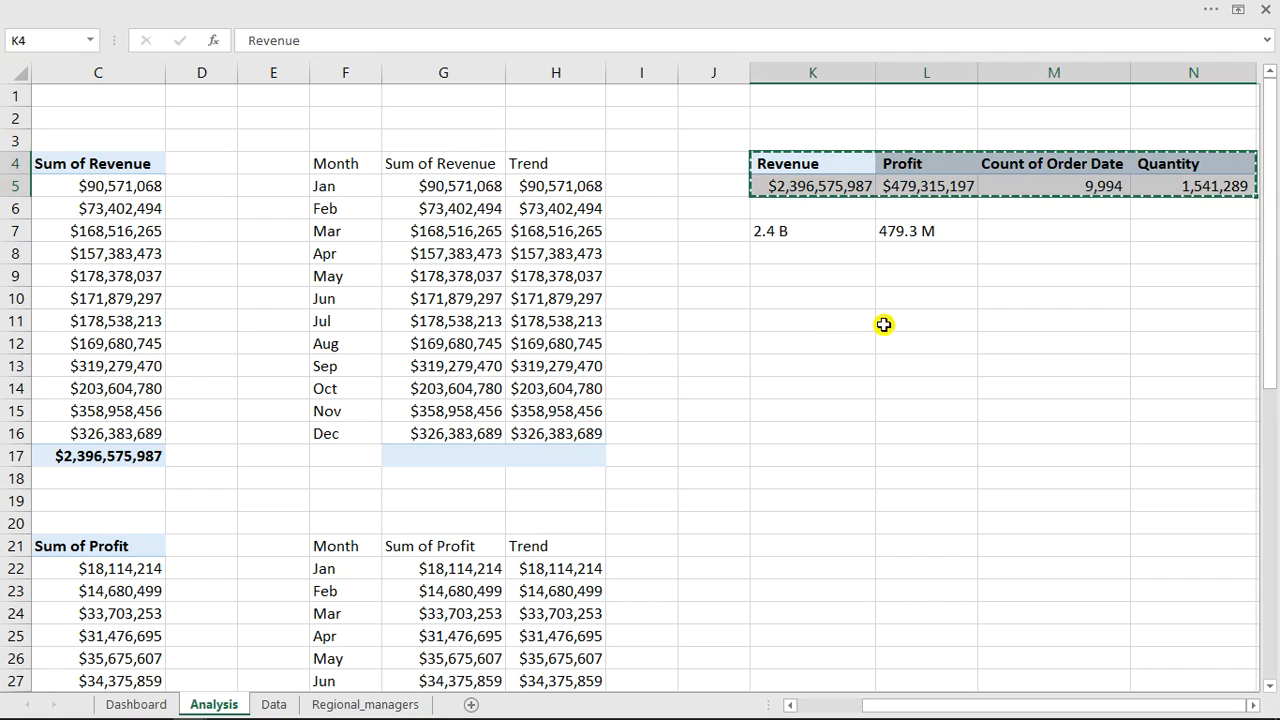
click(792, 344)
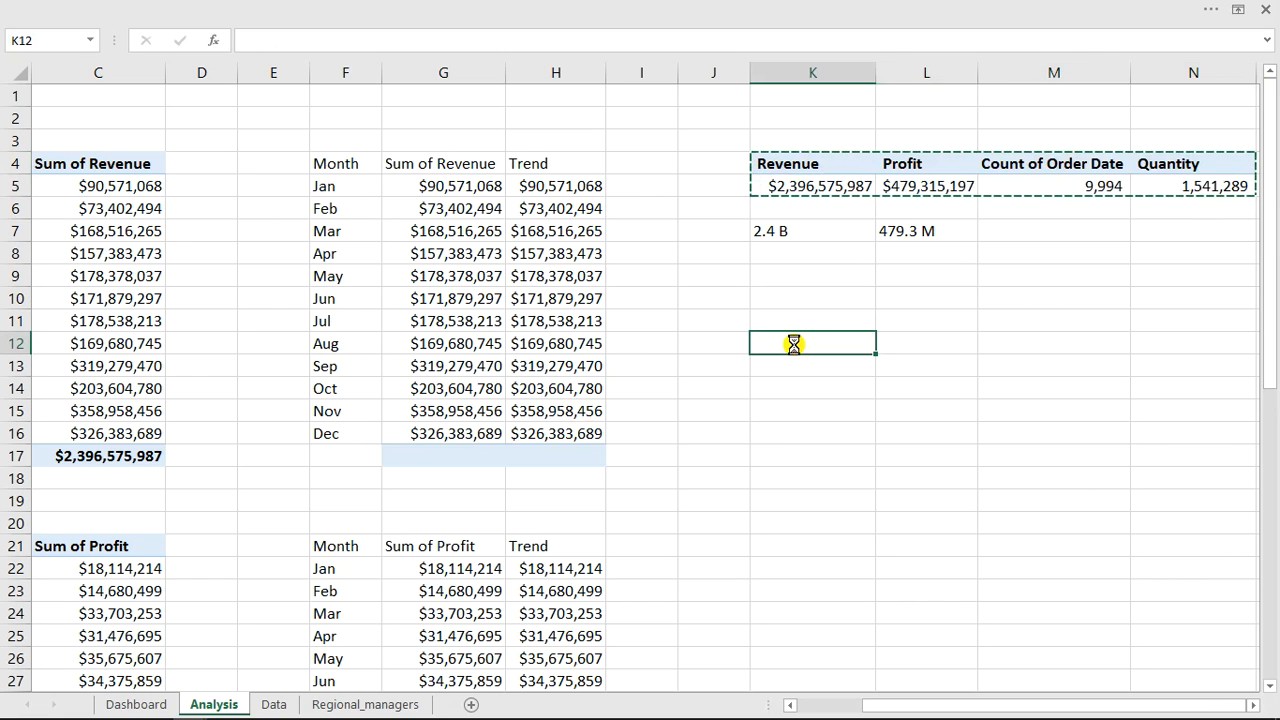
key(ctrl+v)
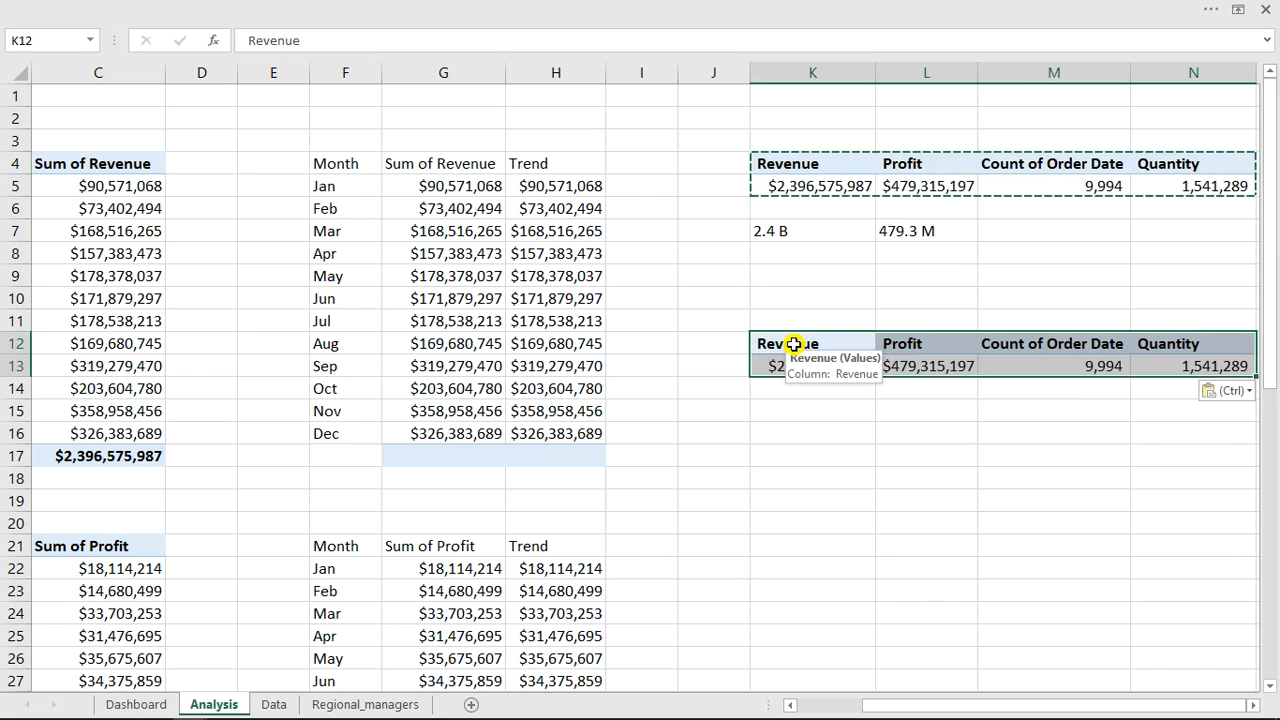
click(792, 344)
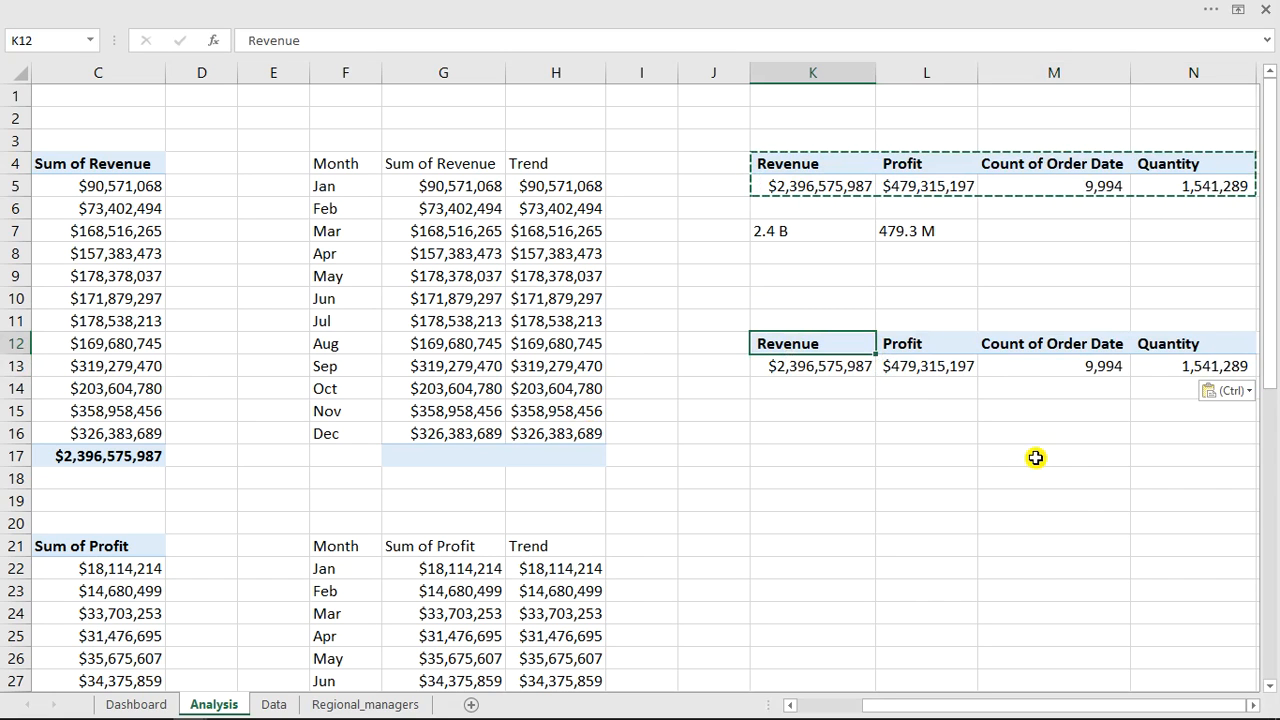
click(1089, 493)
Remove Quantity, Count of Order Date and Profit from the copied PivotTable's values, leaving only Revenue.
click(949, 366)
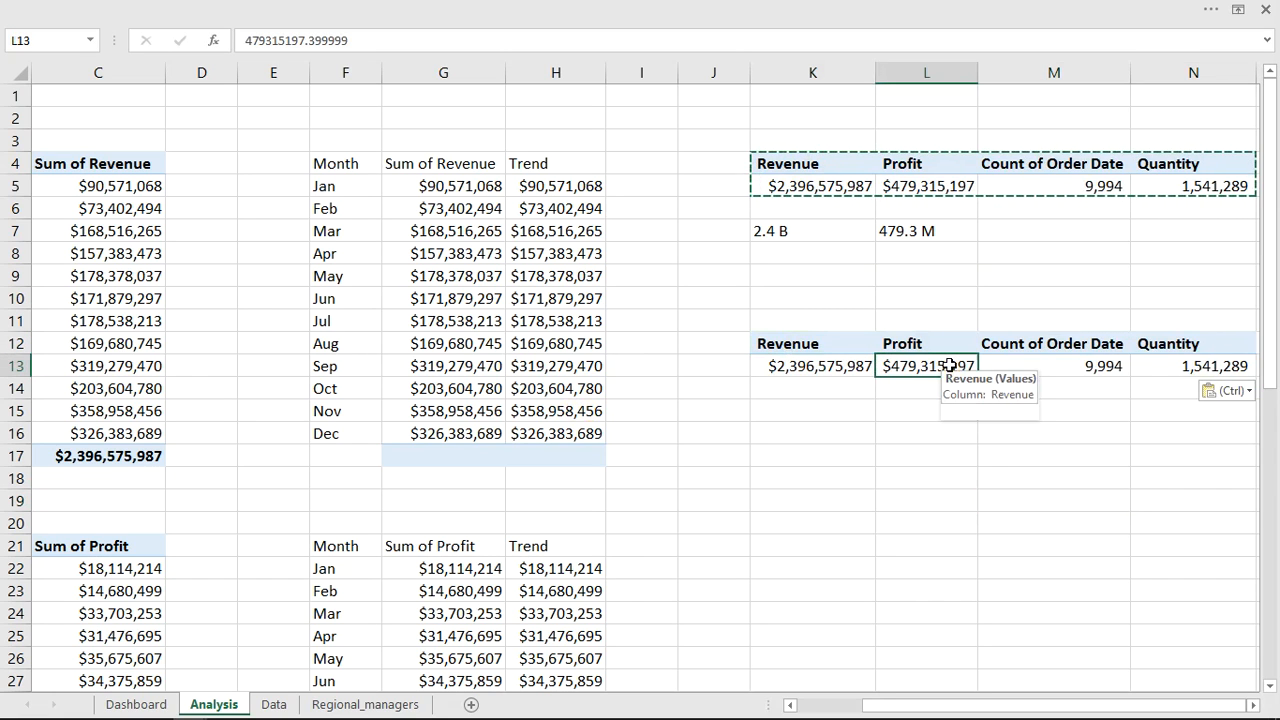
right_click(950, 368)
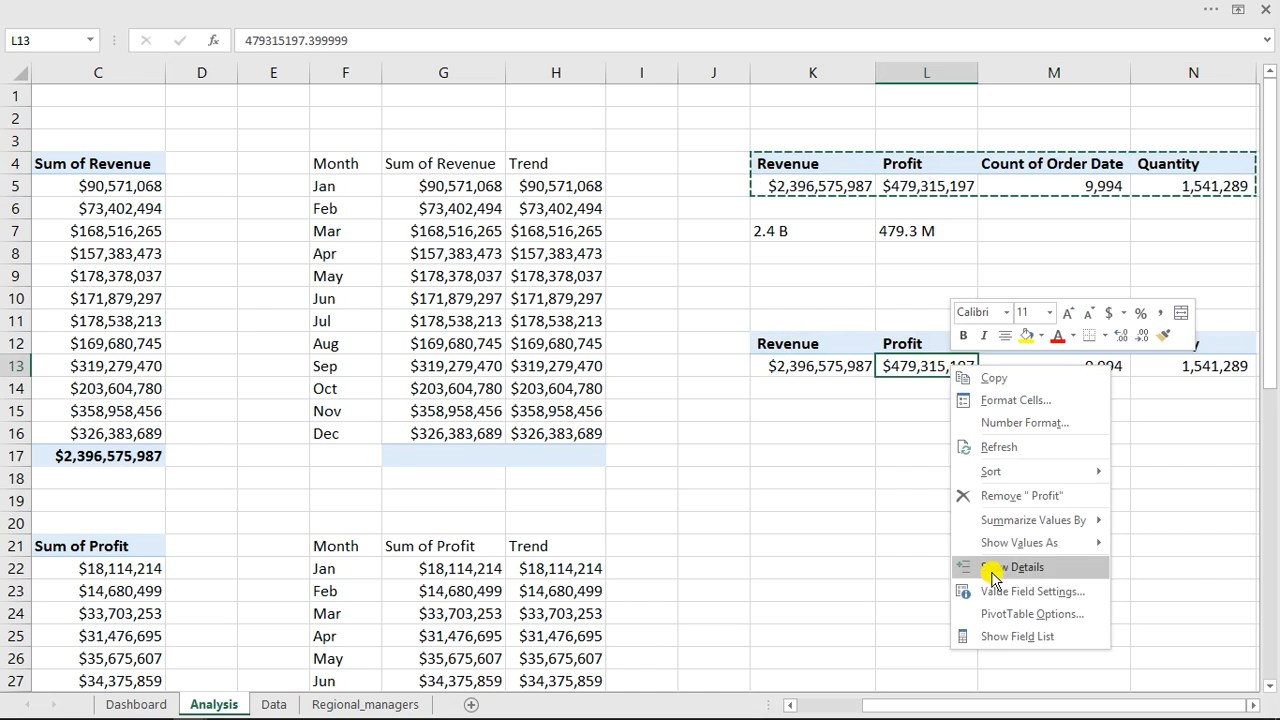
click(1003, 640)
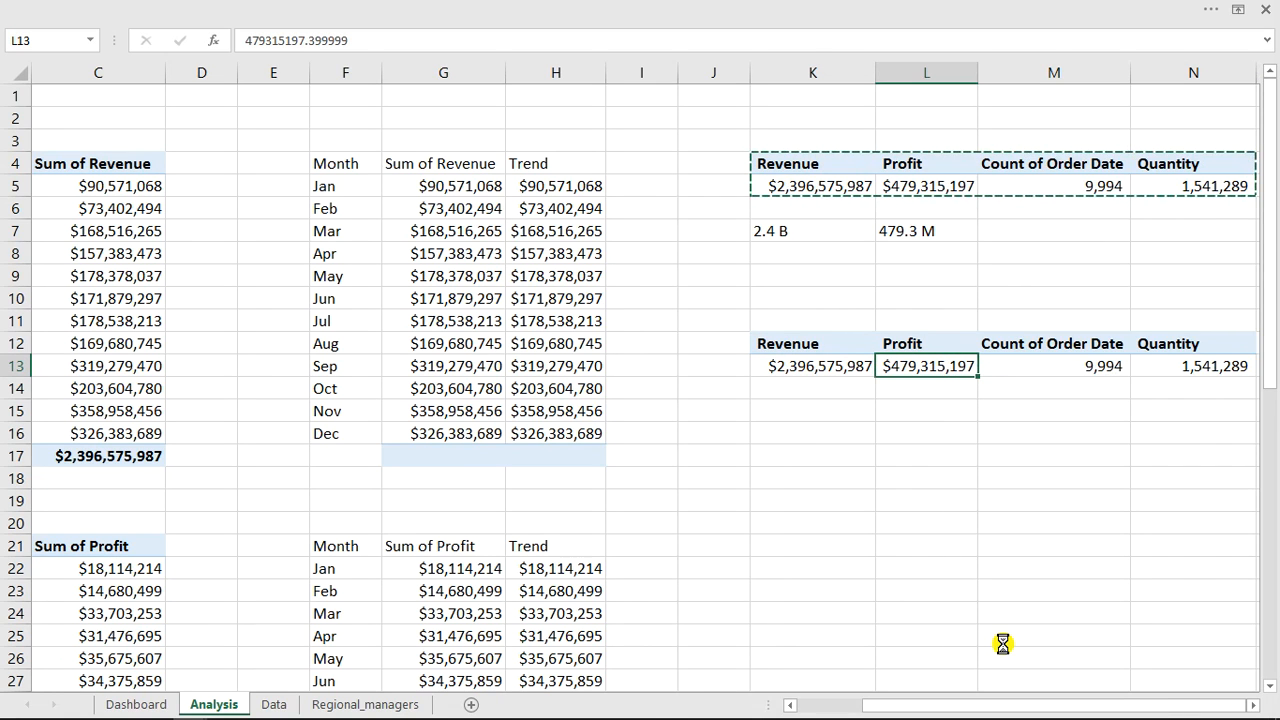
click(905, 569)
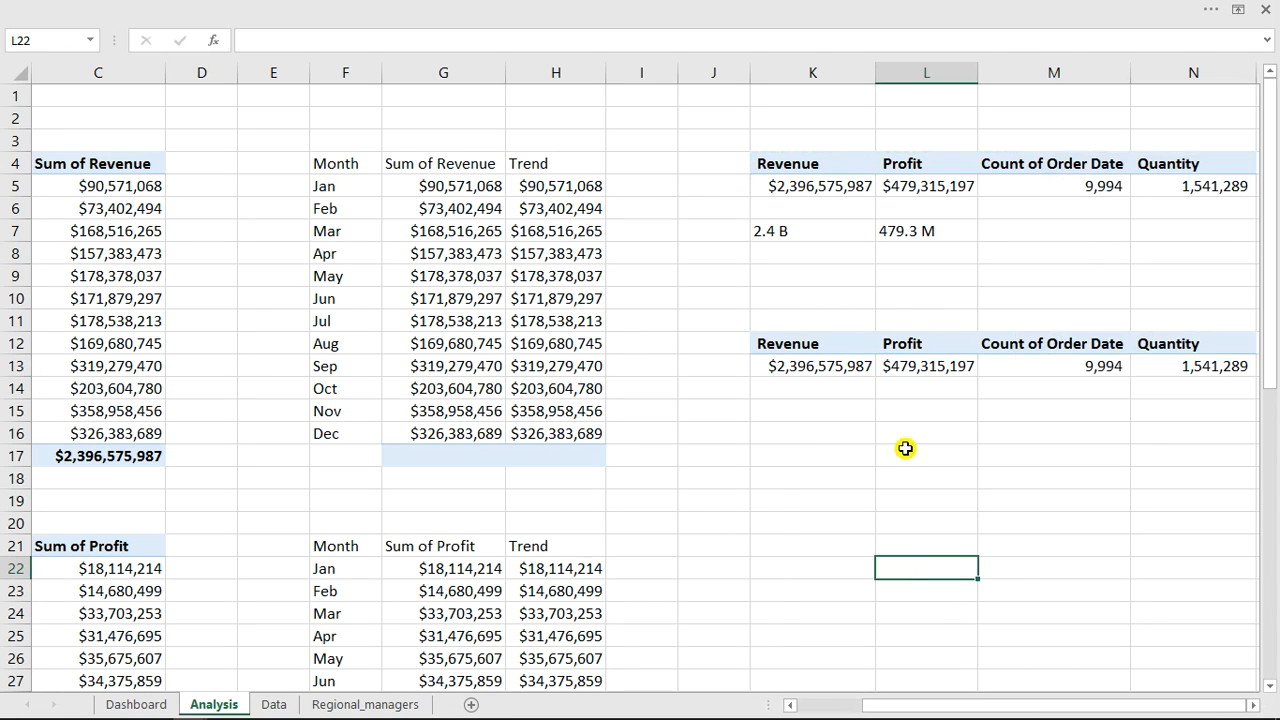
click(906, 365)
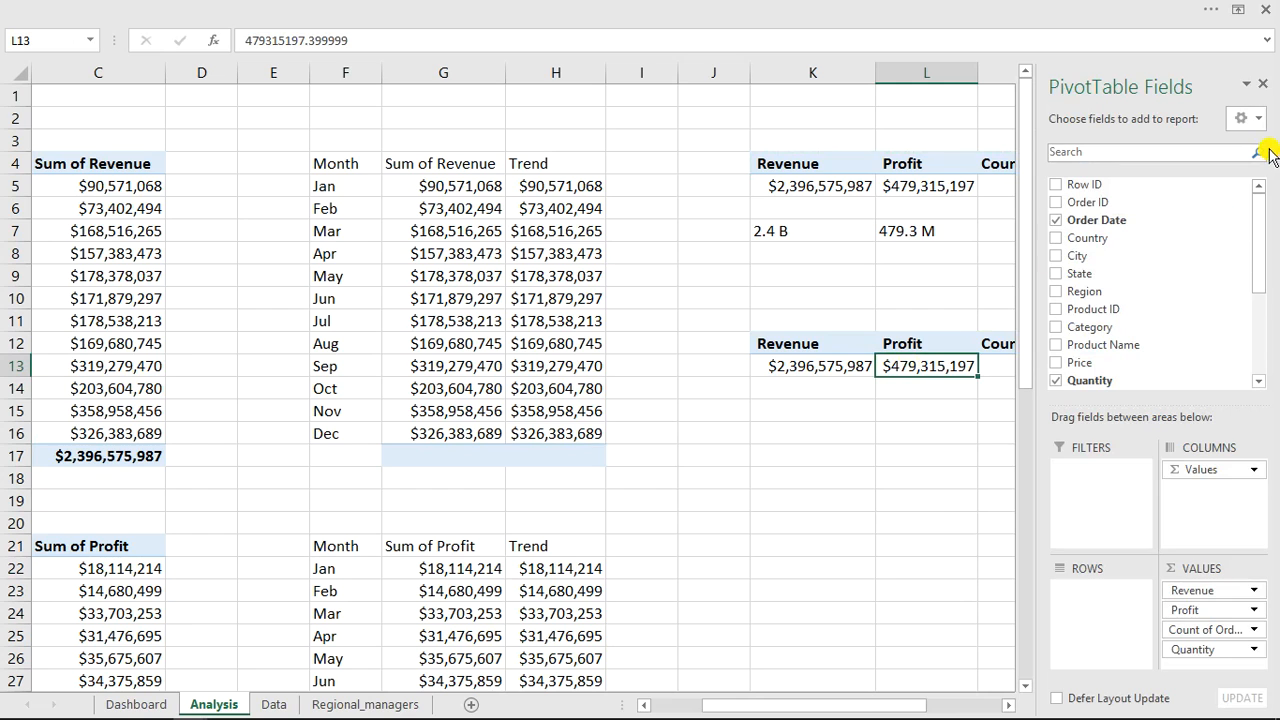
click(1263, 88)
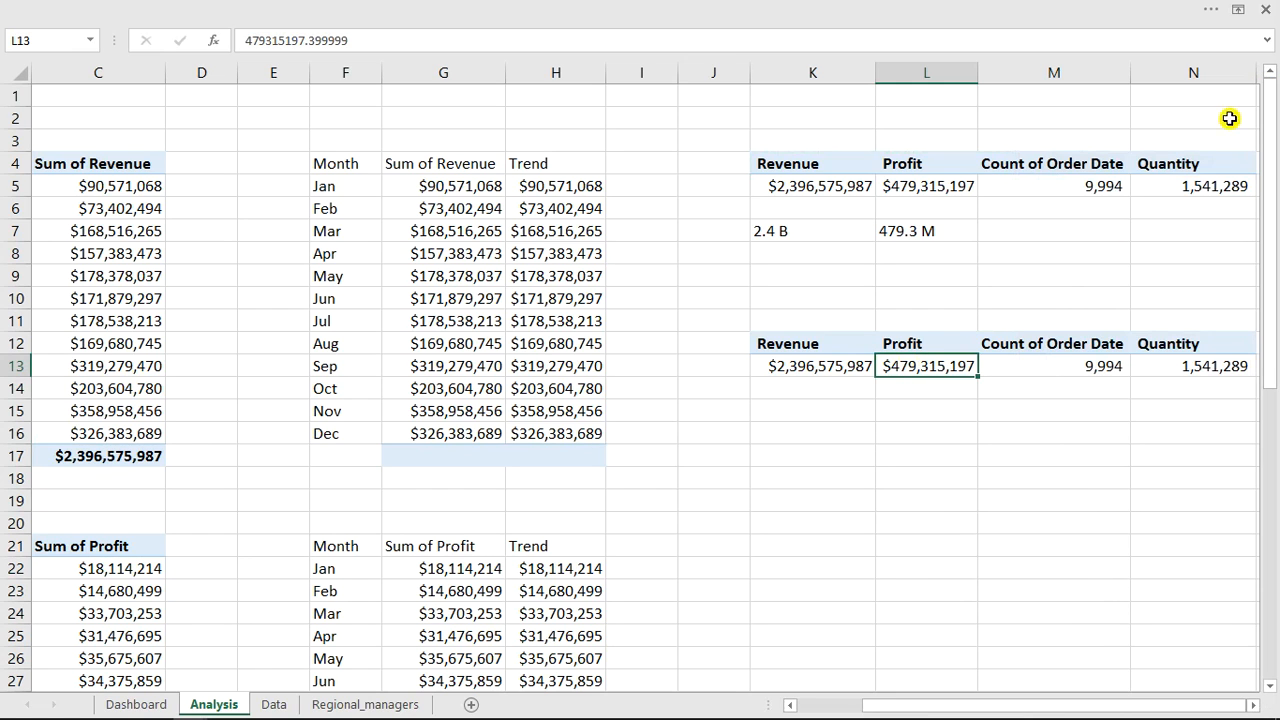
click(972, 431)
click(830, 373)
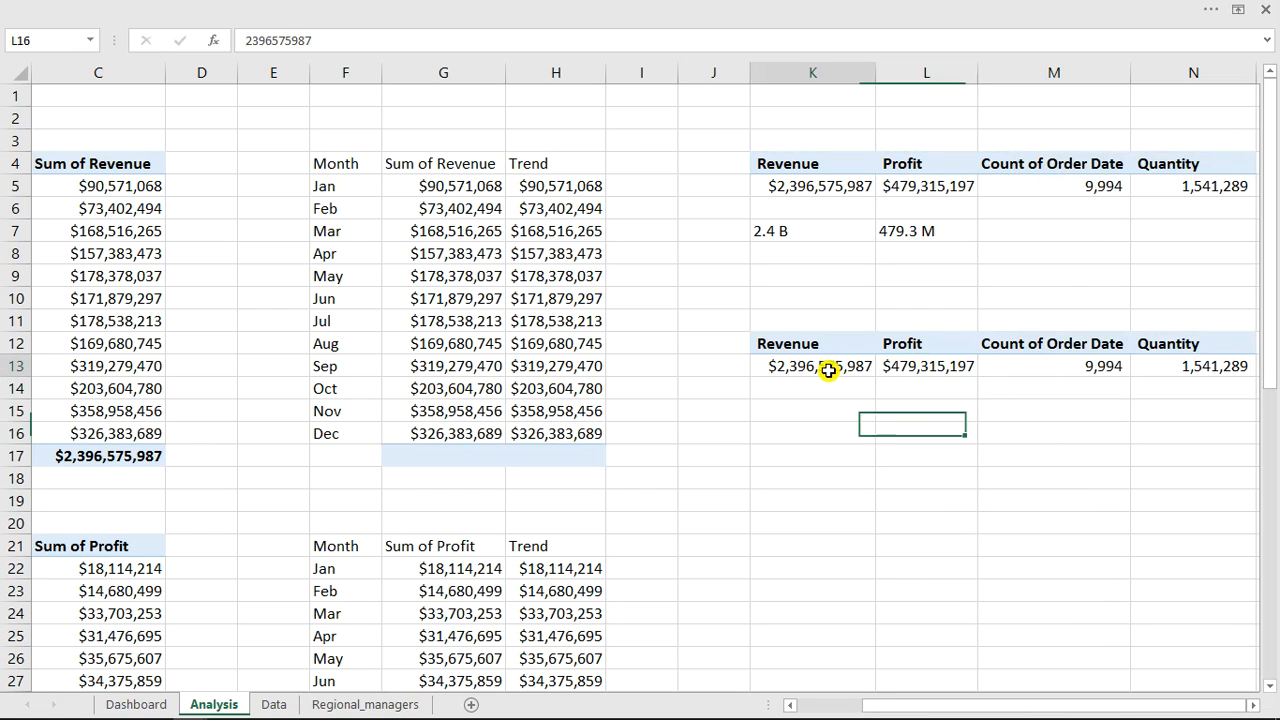
right_click(831, 375)
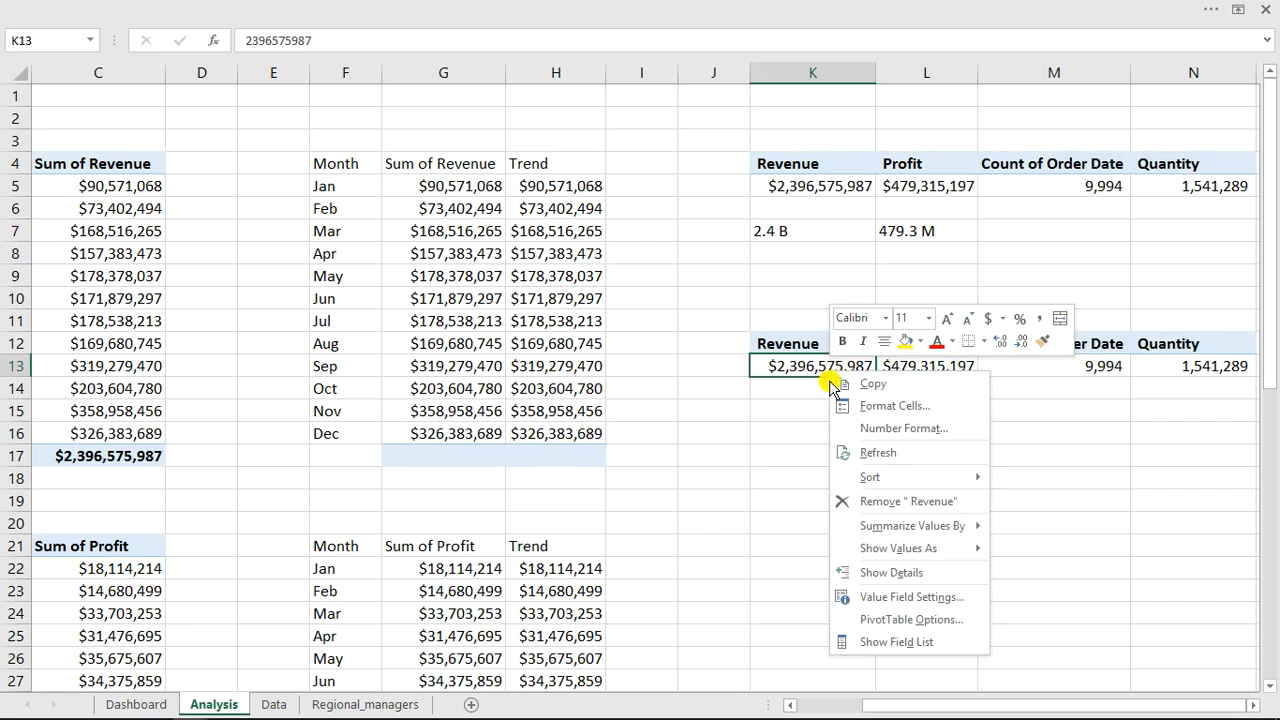
click(885, 645)
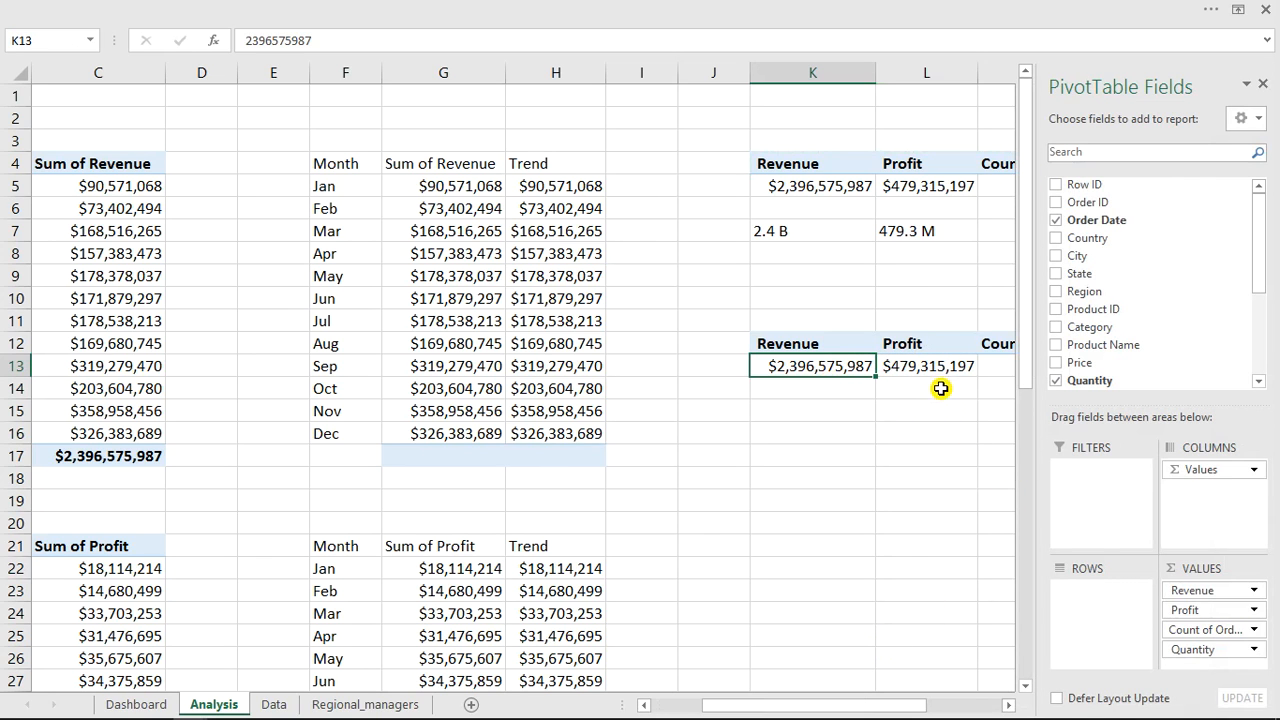
drag(1197, 647, 940, 636)
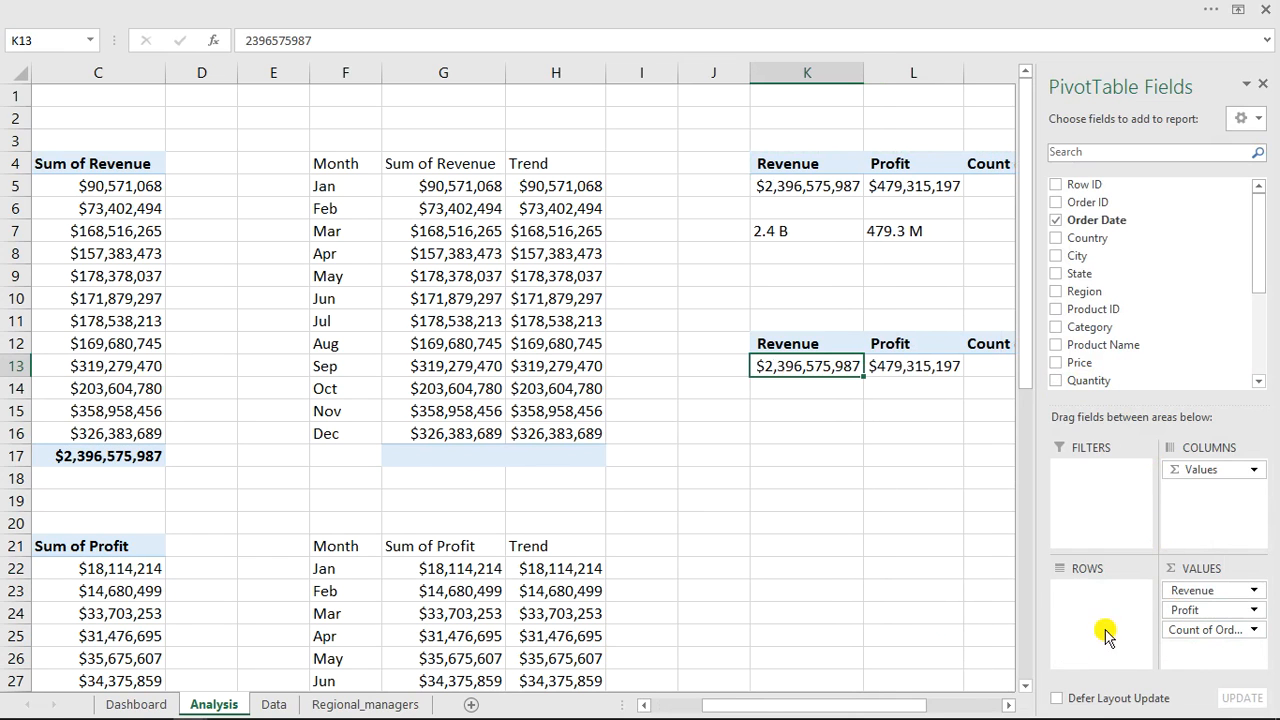
drag(1212, 632, 938, 624)
drag(1194, 608, 868, 620)
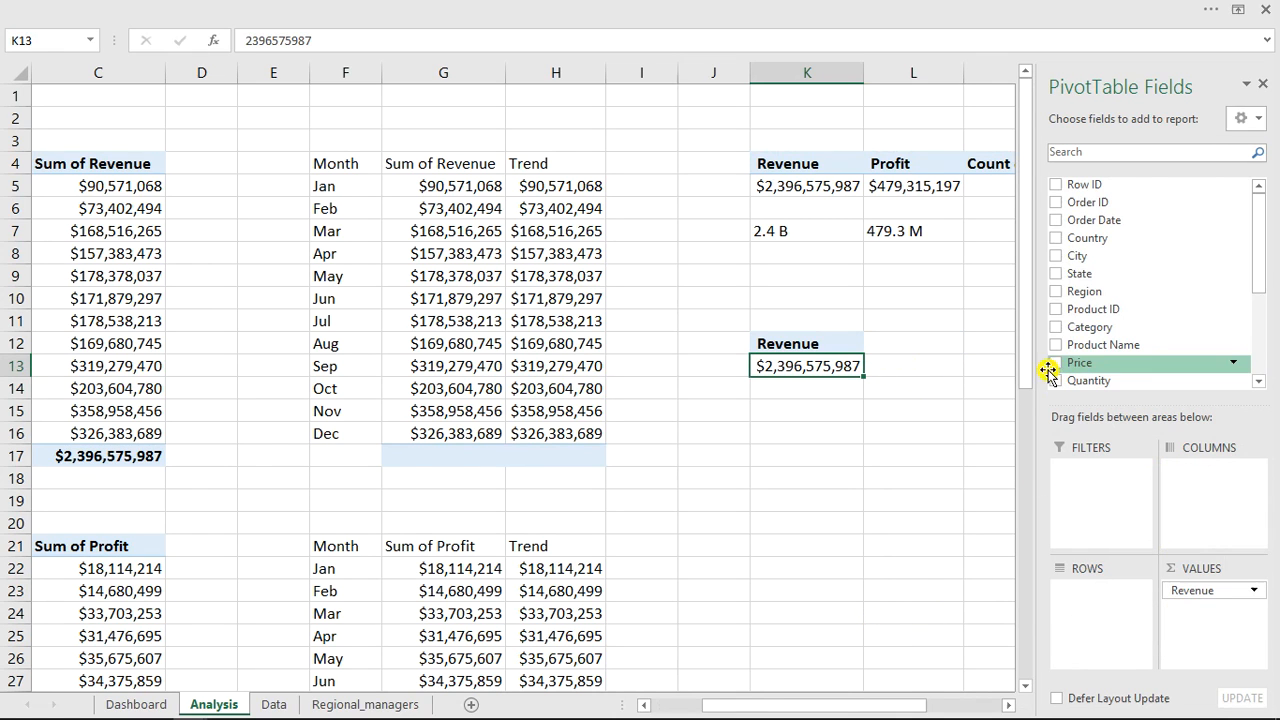
Add the Weekday field to the copied PivotTable's rows.
drag(1265, 280, 1261, 383)
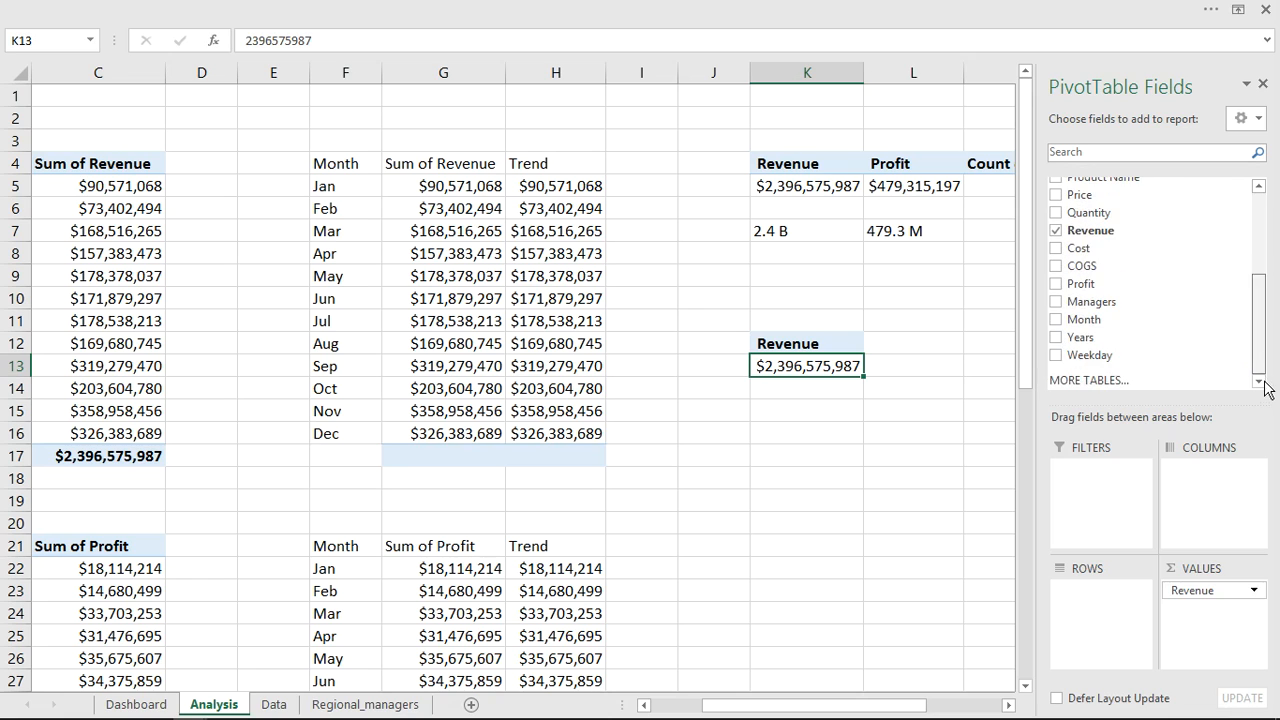
click(1056, 357)
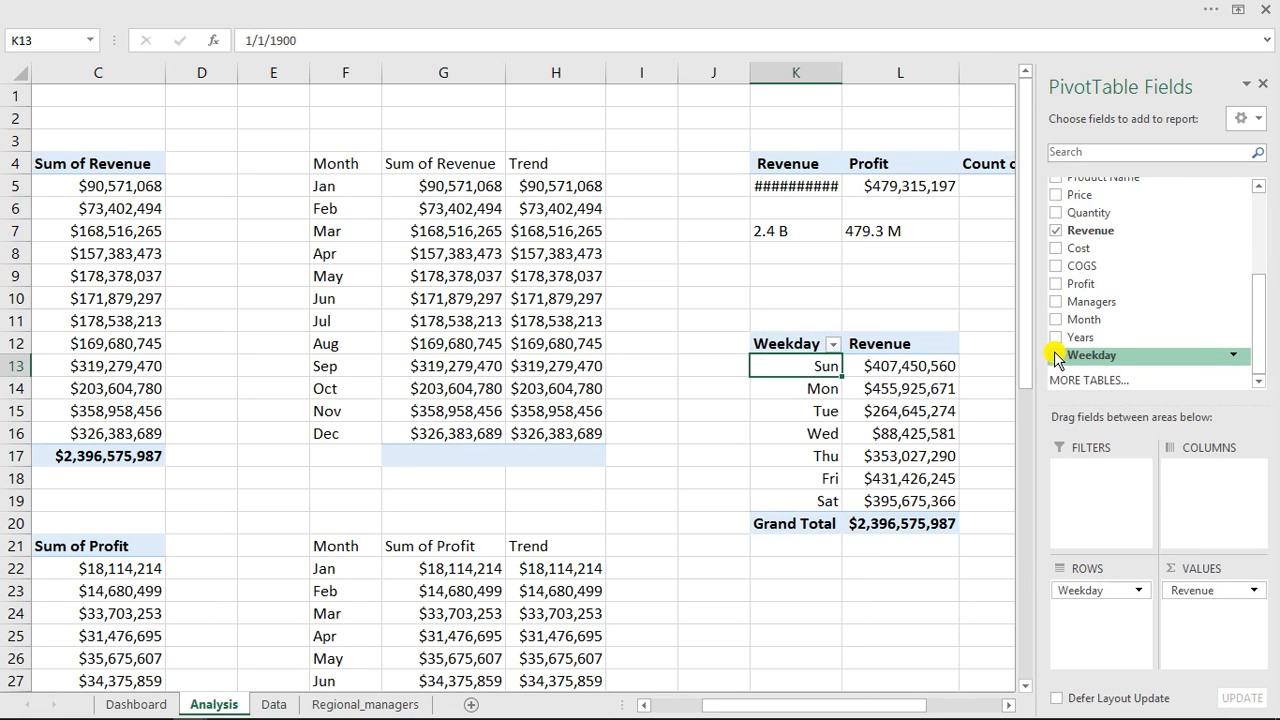
click(902, 413)
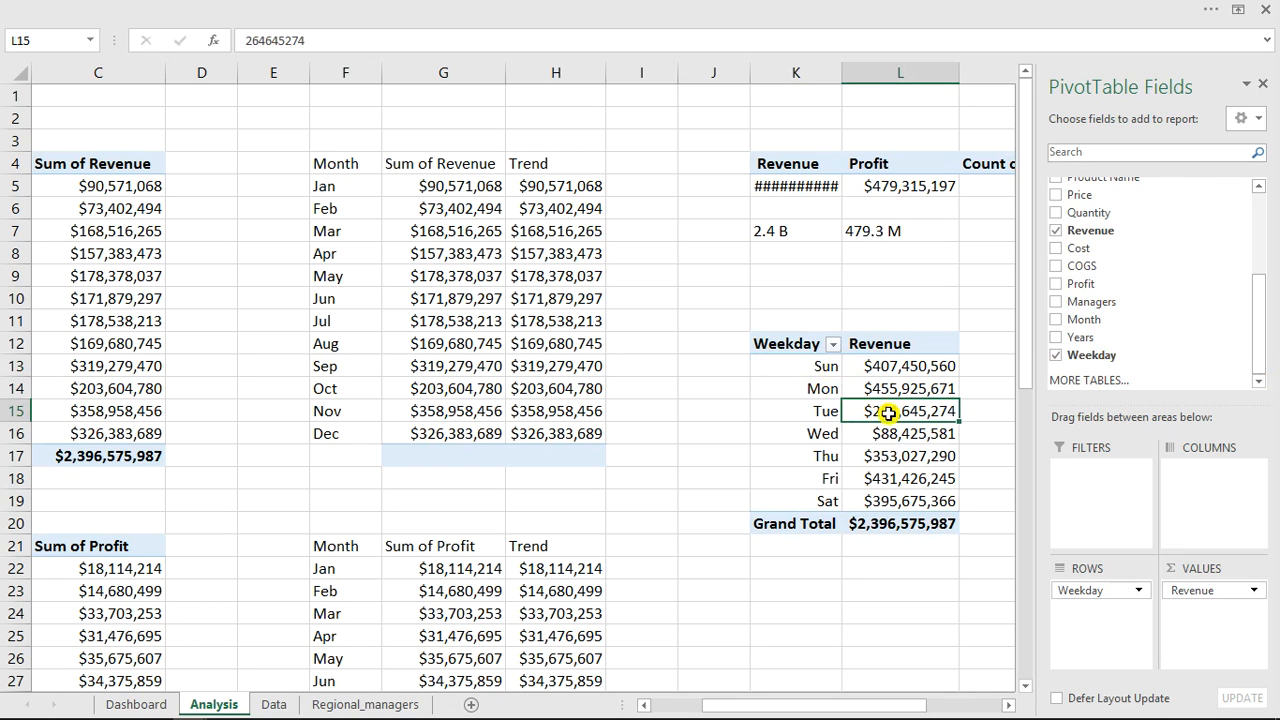
Insert a clustered column PivotChart from the Weekday revenue PivotTable.
click(845, 7)
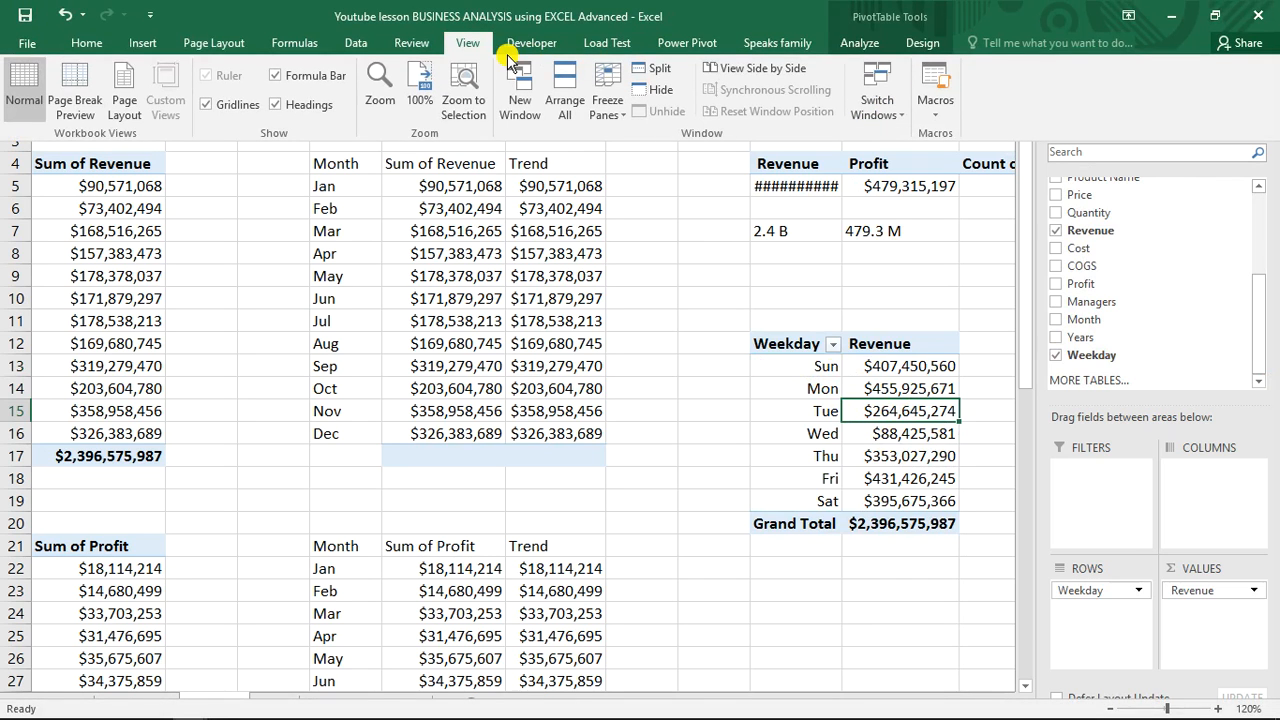
click(857, 45)
click(1002, 92)
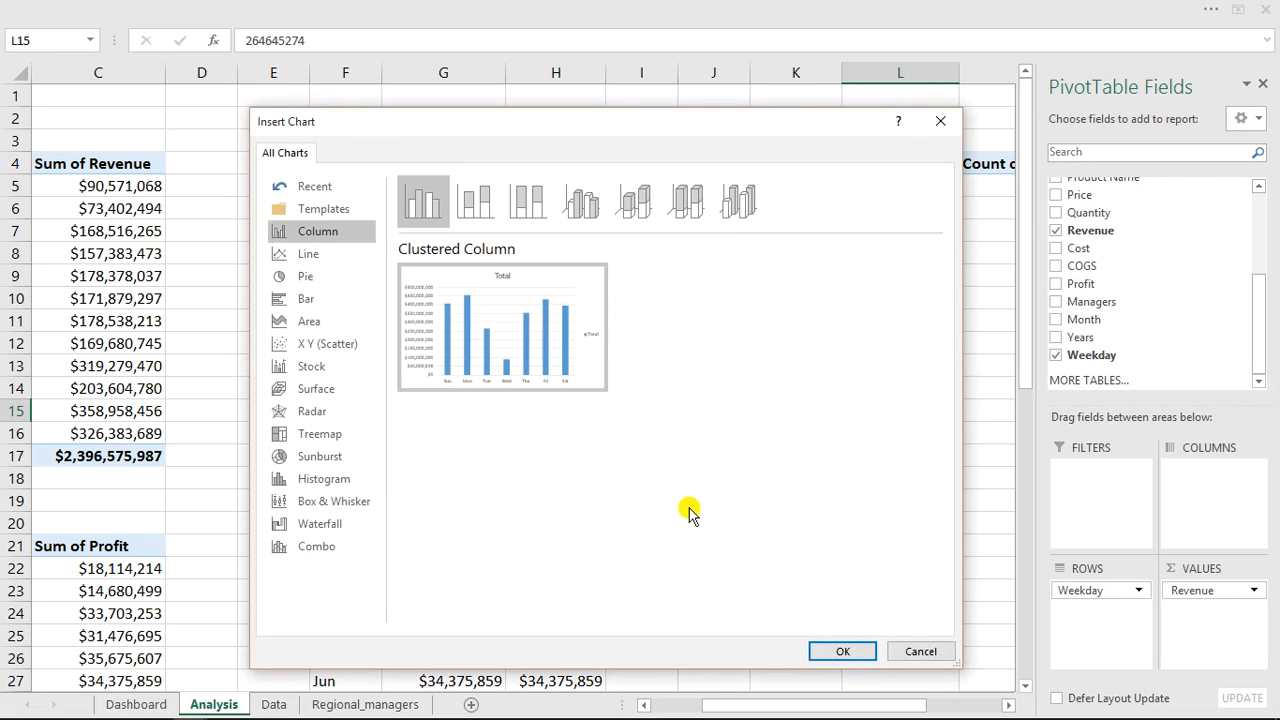
click(846, 650)
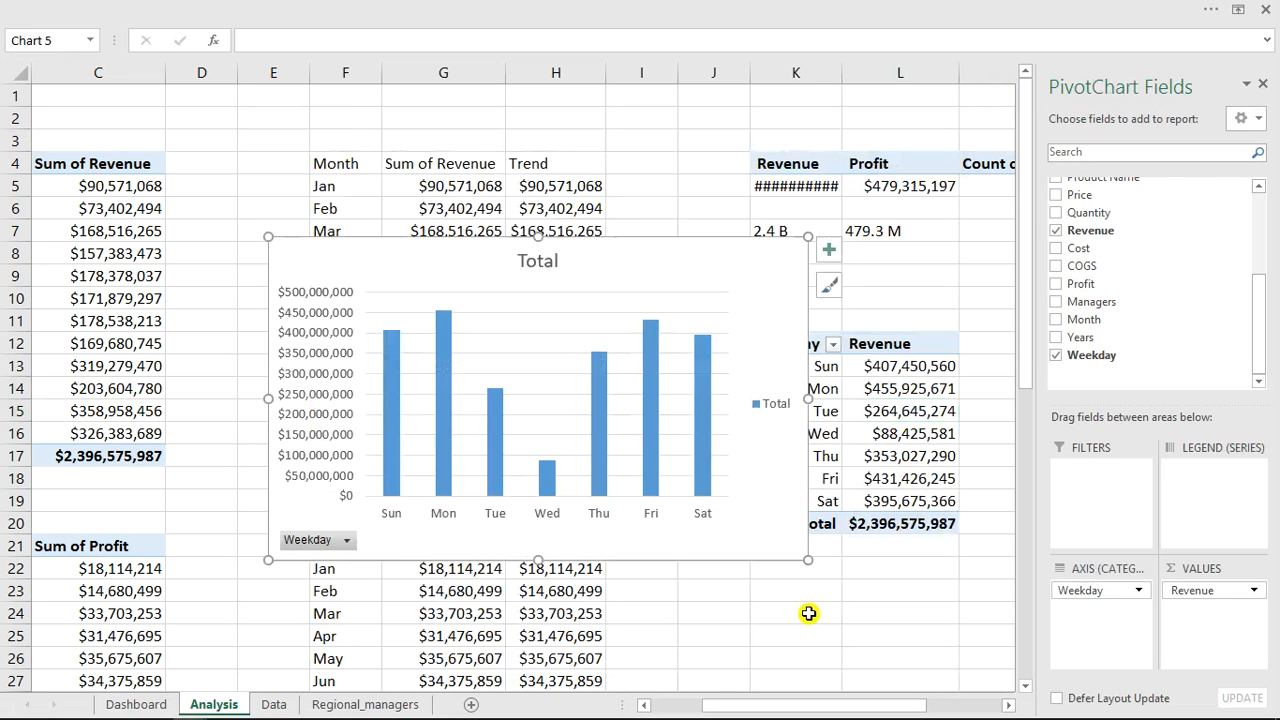
Delete the chart's legend, vertical axis and title.
click(781, 412)
key(Delete)
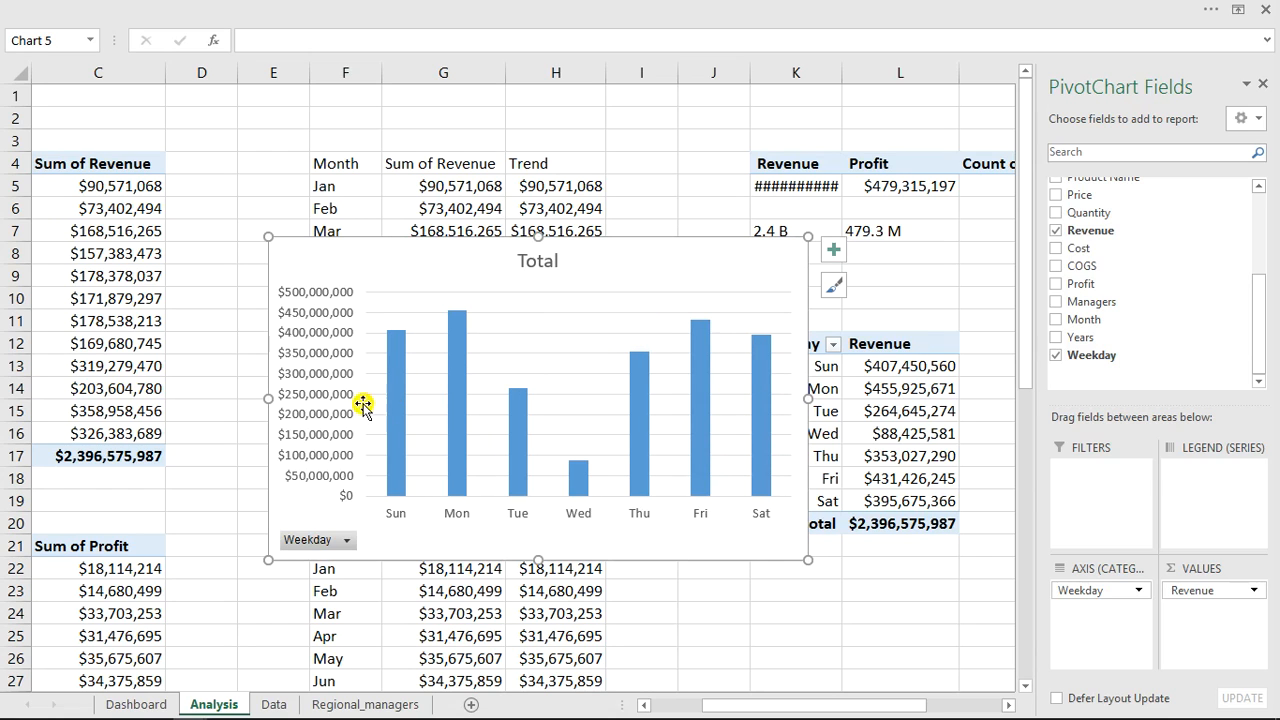
click(325, 413)
key(Delete)
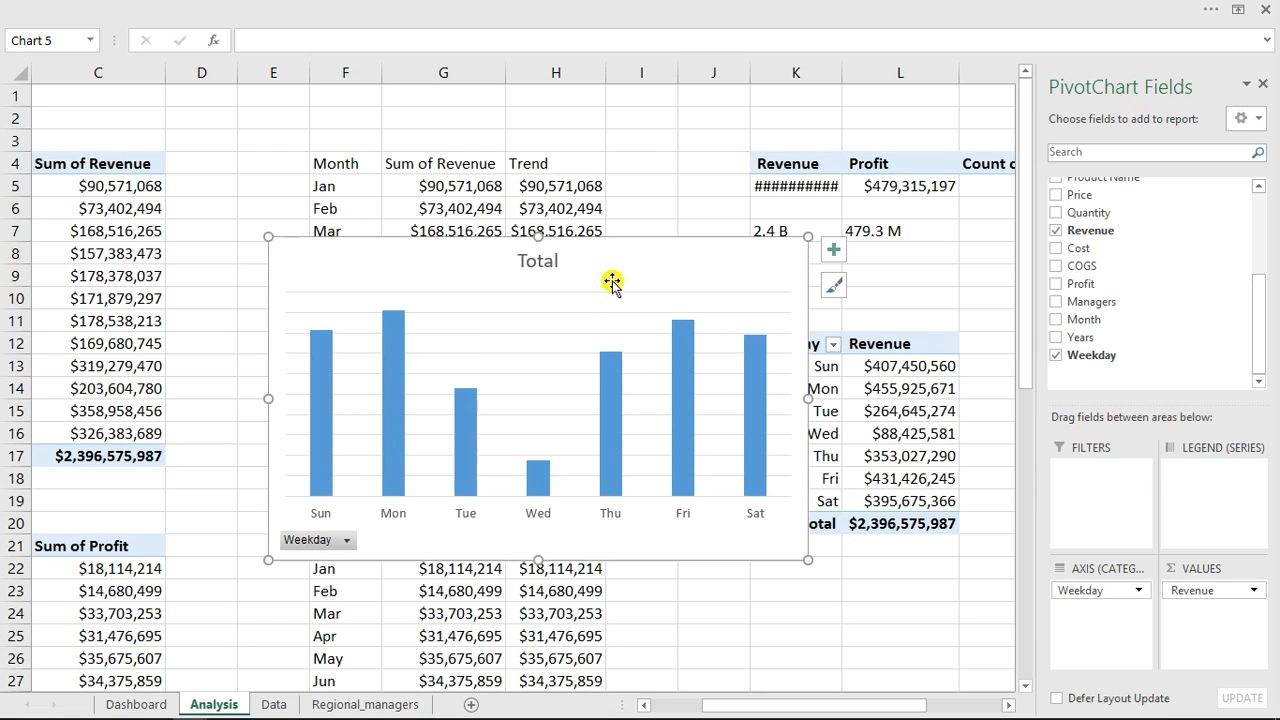
click(537, 262)
key(Delete)
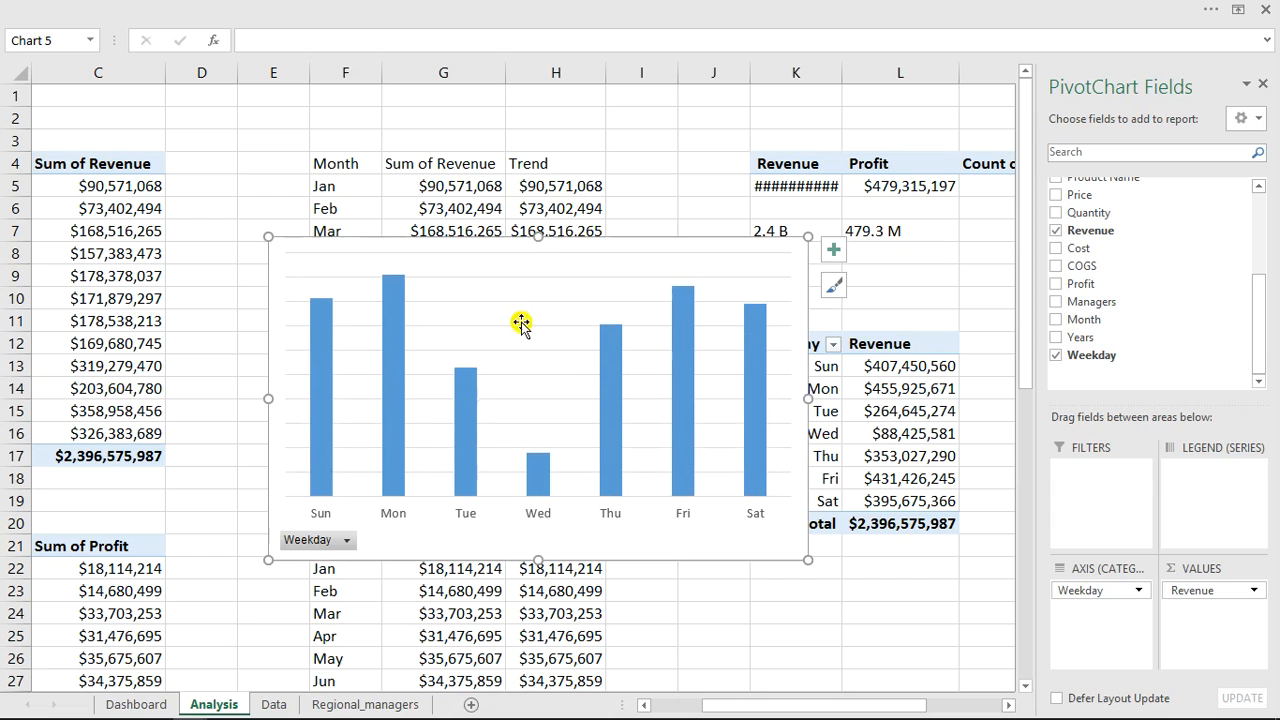
click(721, 10)
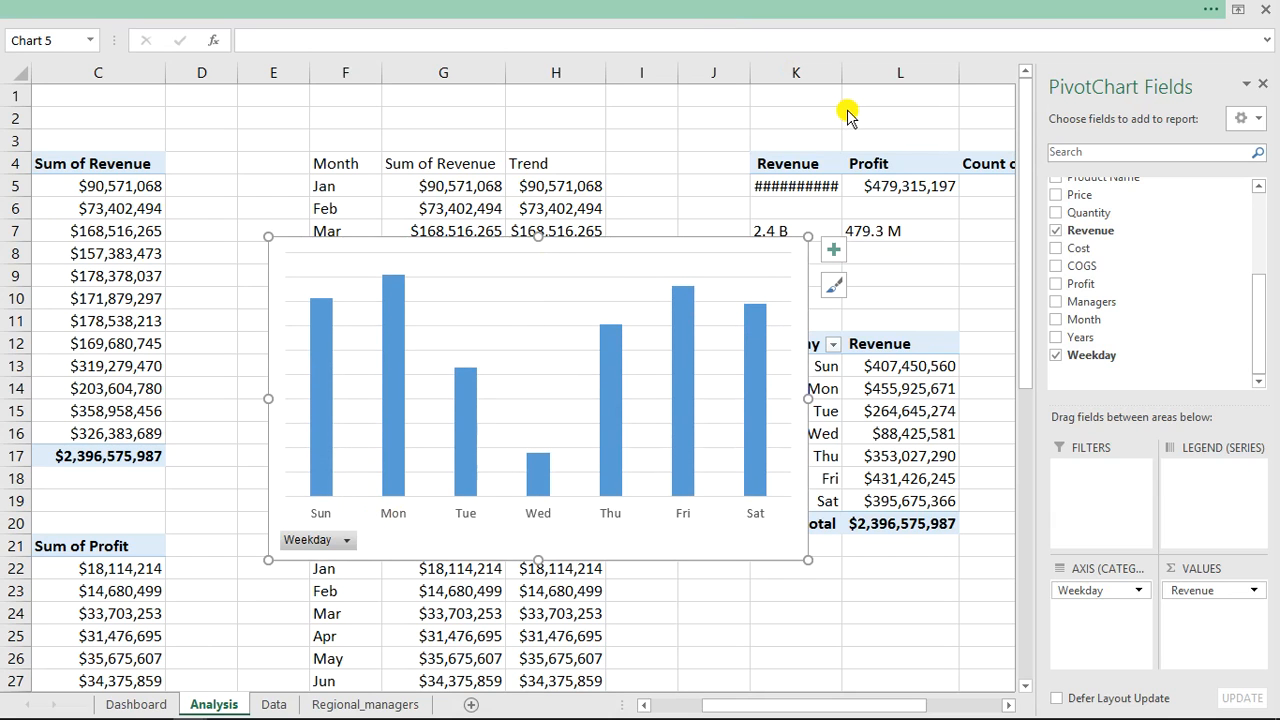
Hide all field buttons on the weekday PivotChart.
click(856, 42)
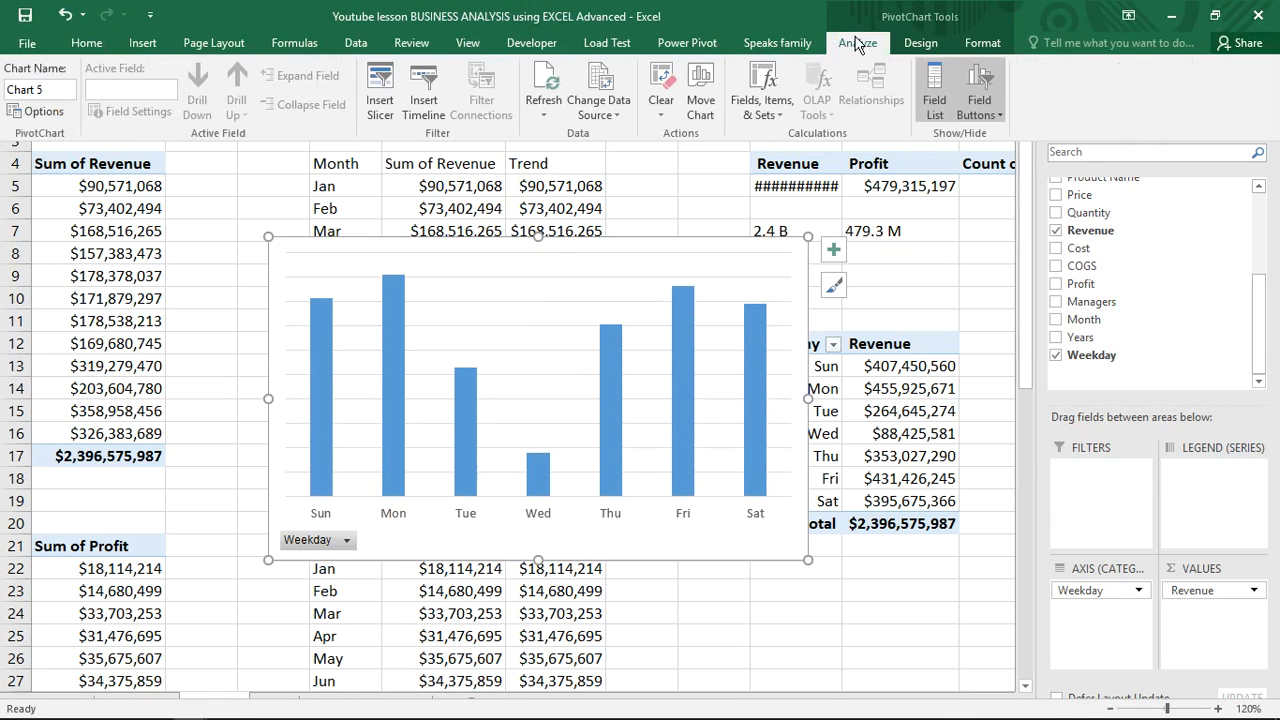
click(1000, 114)
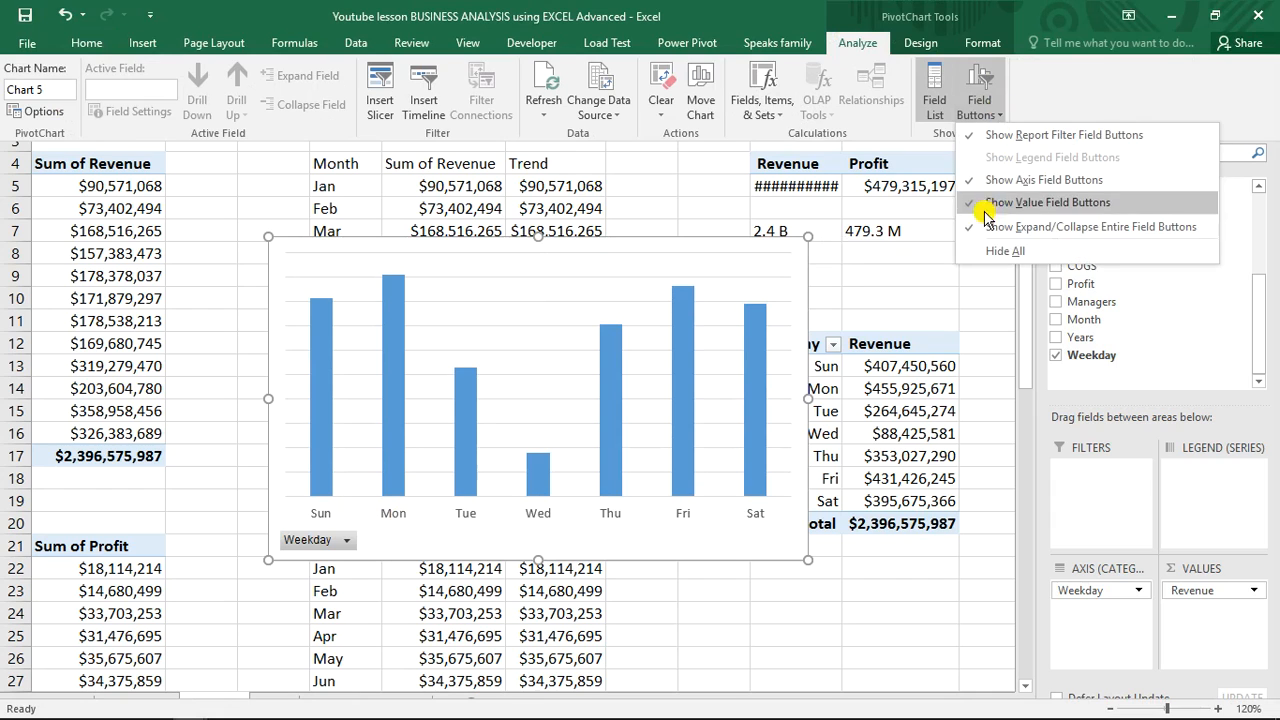
click(1002, 251)
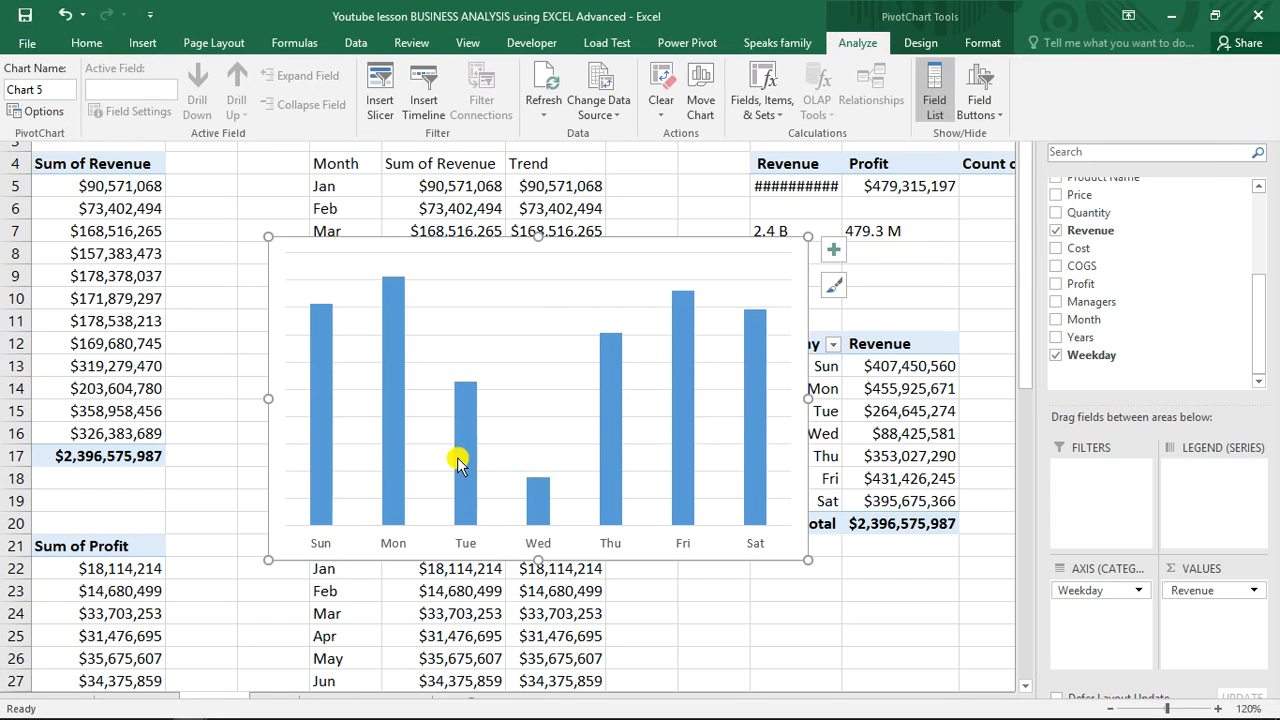
Sort the Weekday PivotTable's revenue from largest to smallest.
click(895, 390)
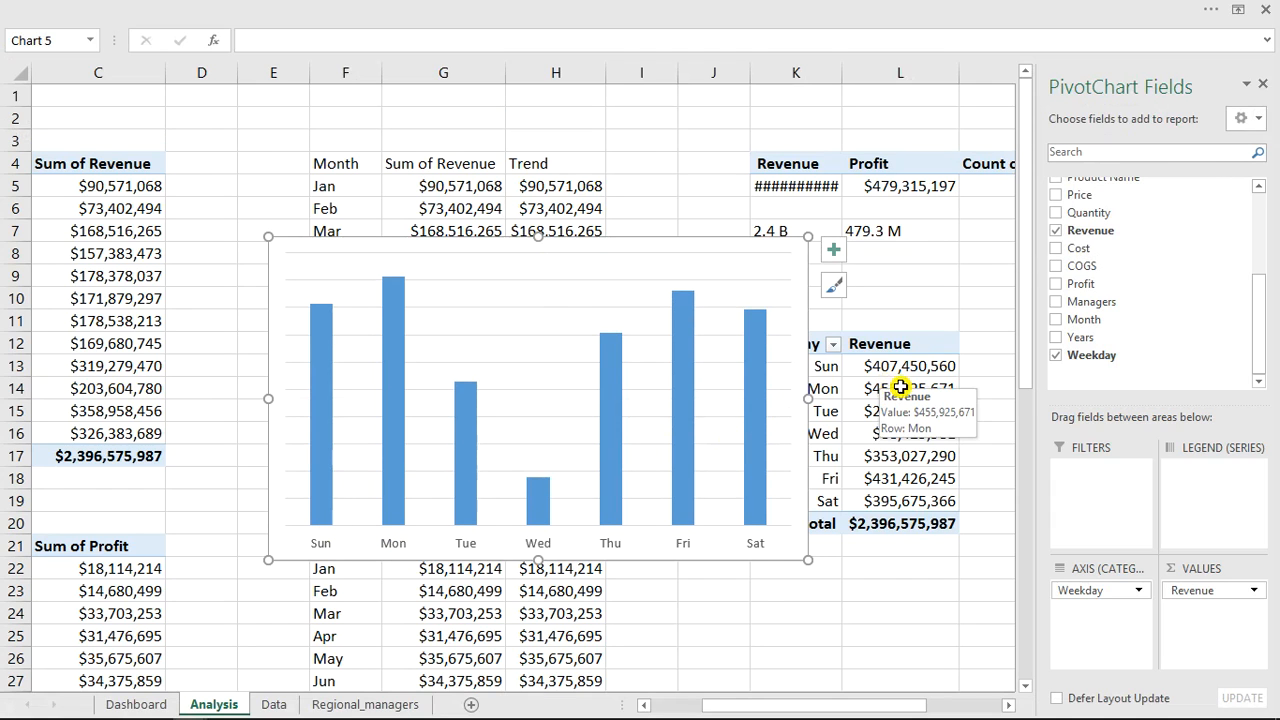
right_click(900, 388)
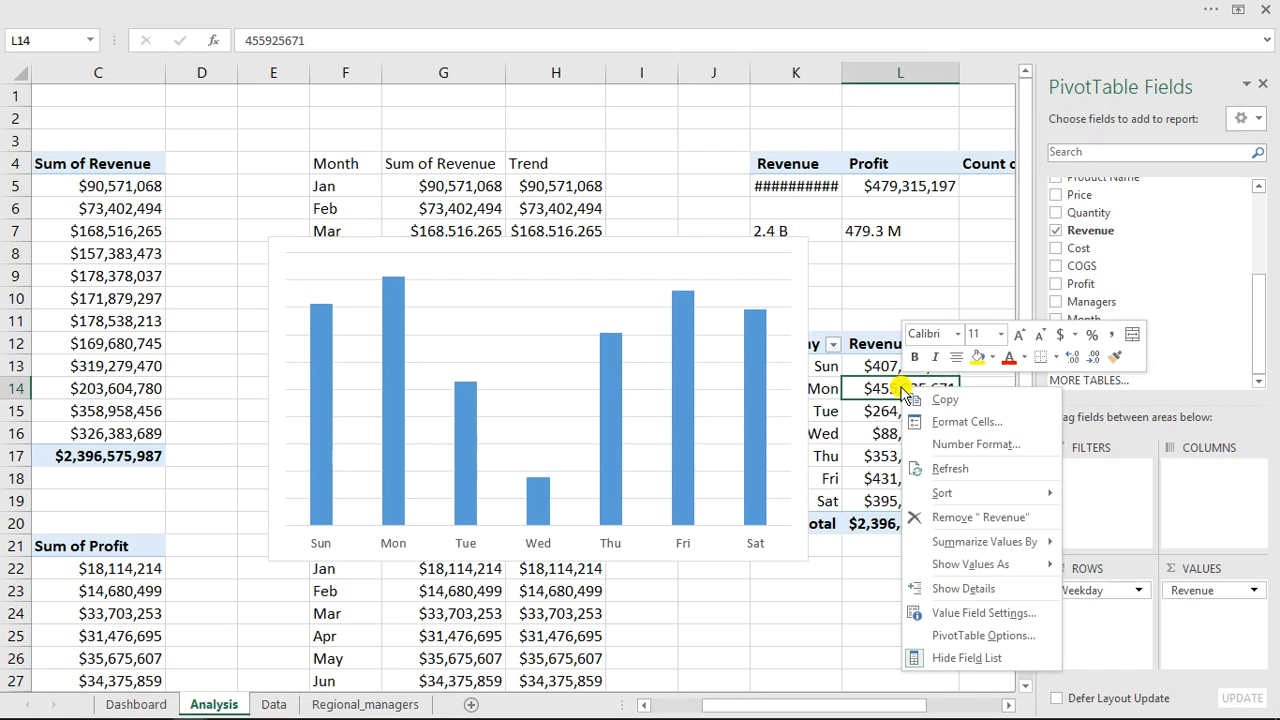
mouse_move(972, 498)
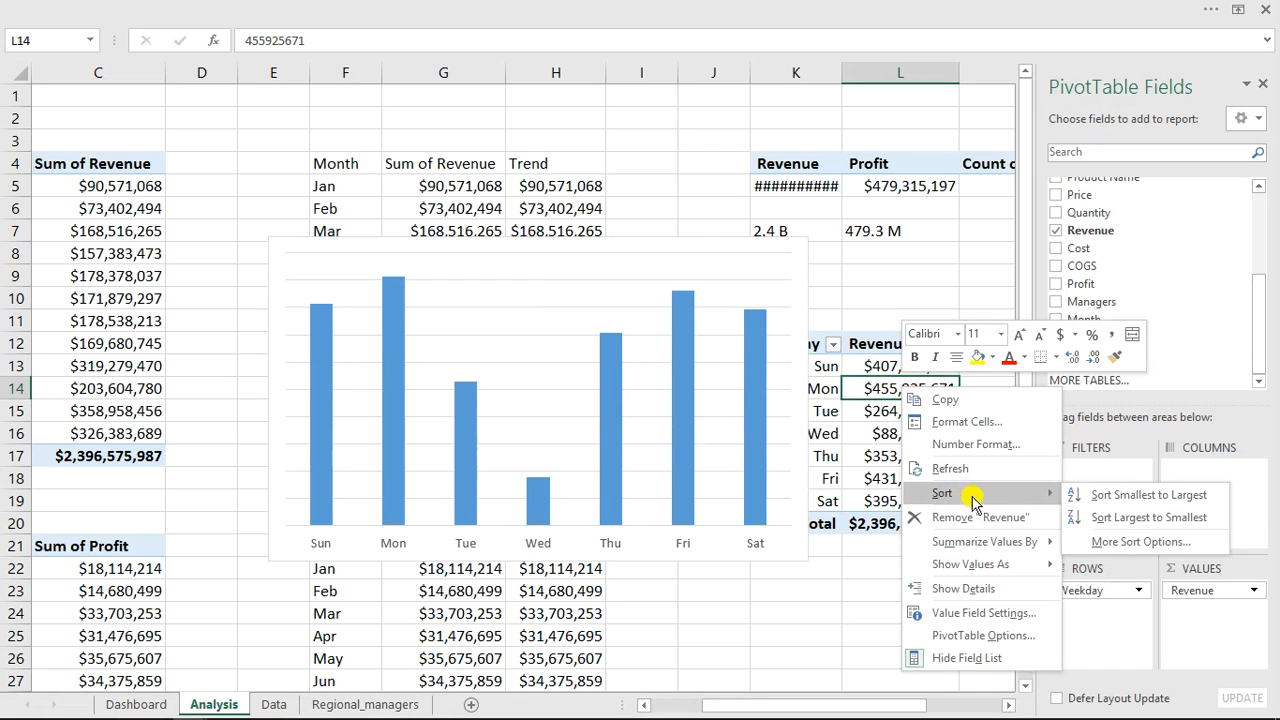
click(1116, 521)
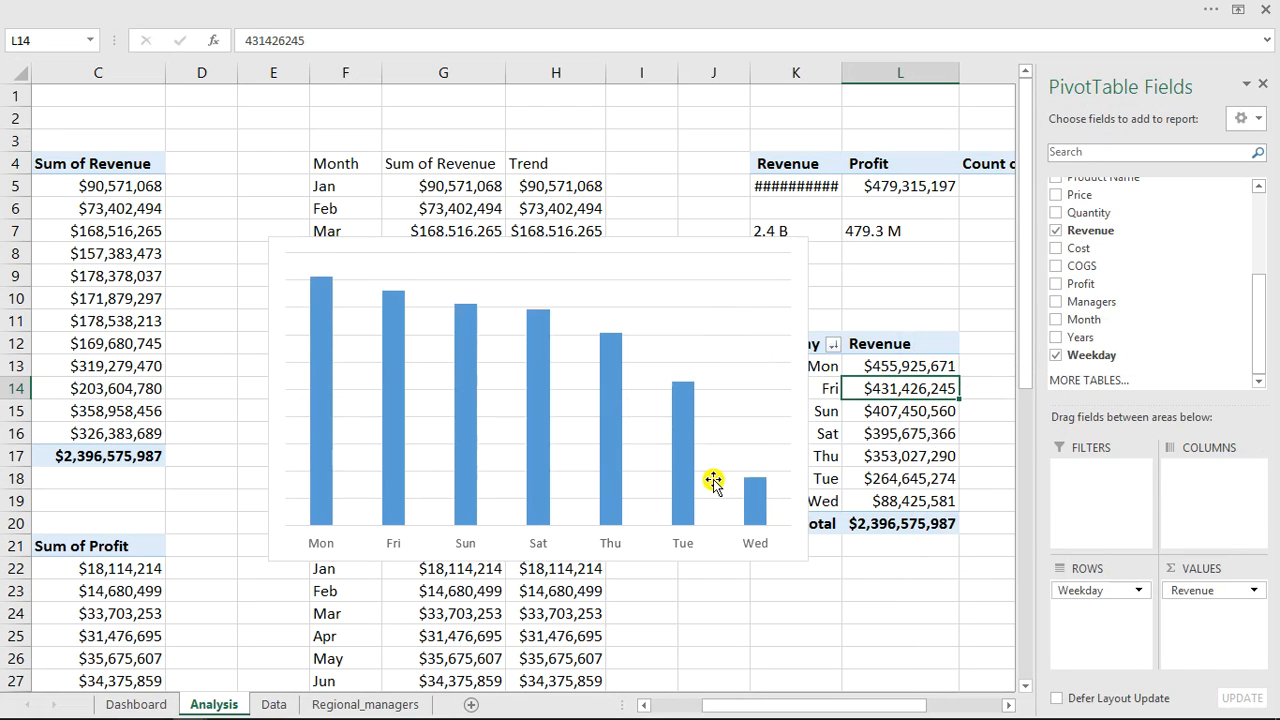
Shrink the weekday chart and set its chart area to no fill and no border.
click(277, 248)
drag(268, 237, 555, 394)
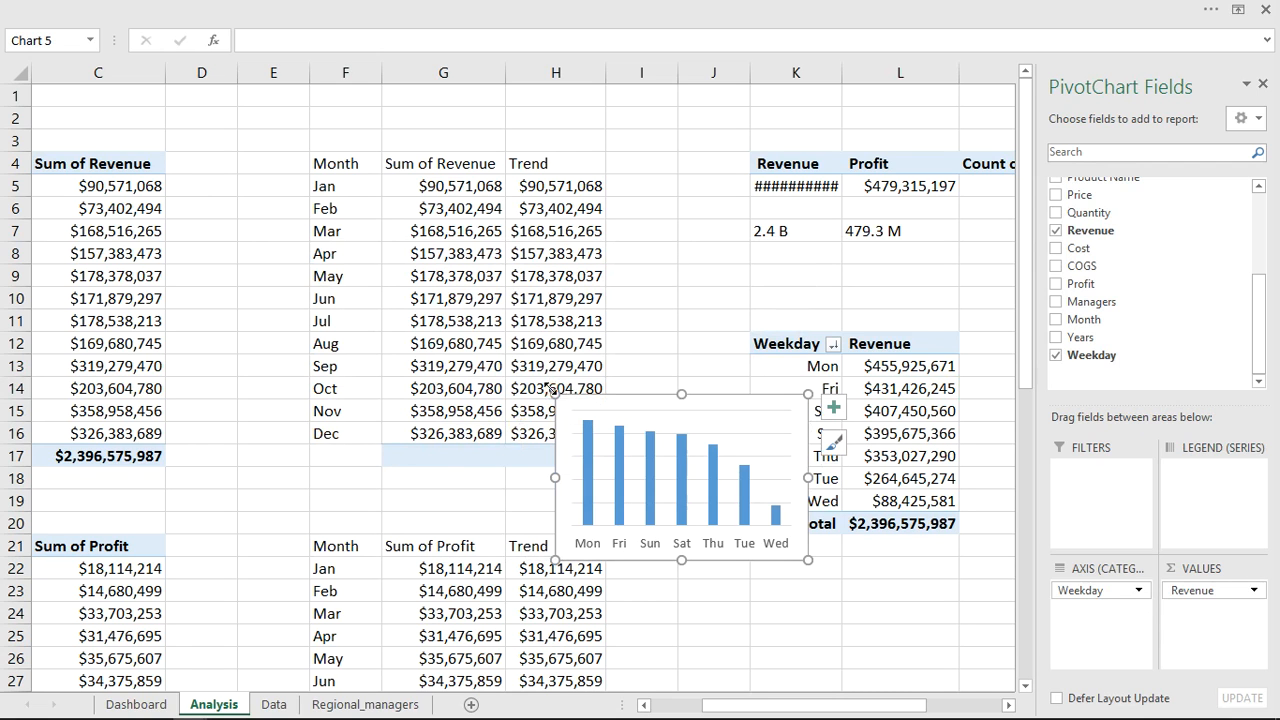
click(616, 396)
double_click(616, 396)
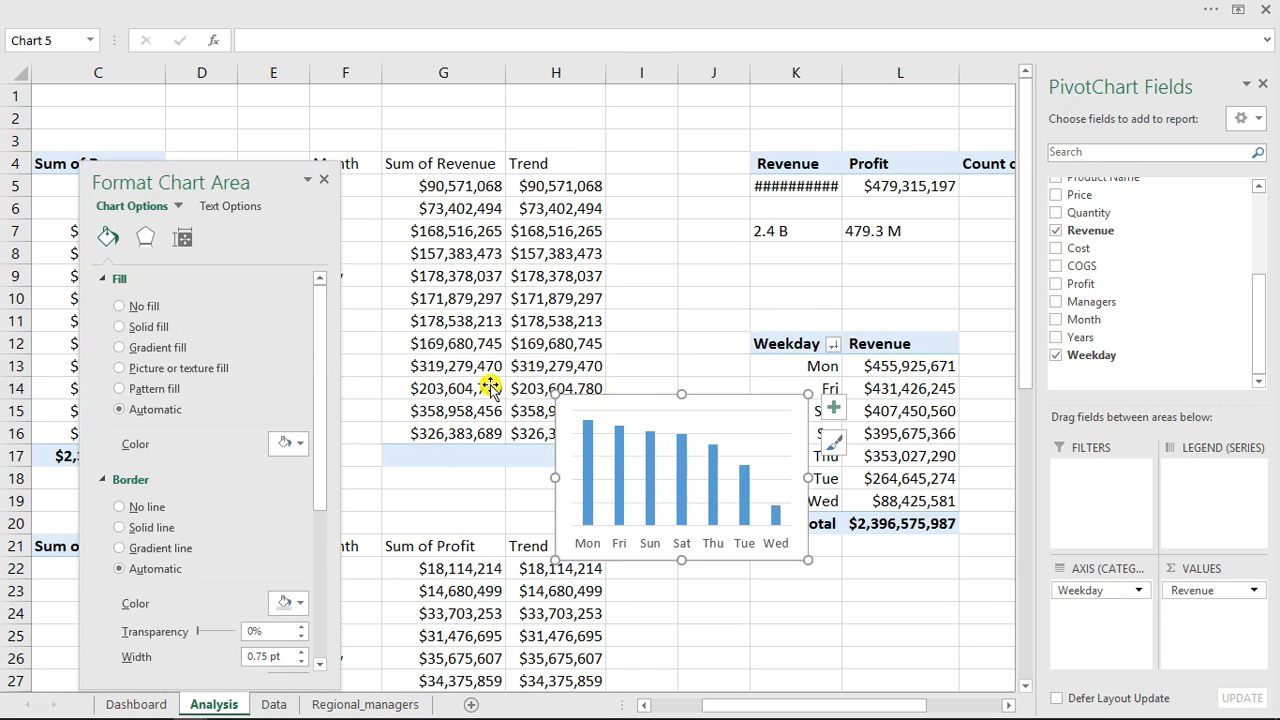
click(120, 306)
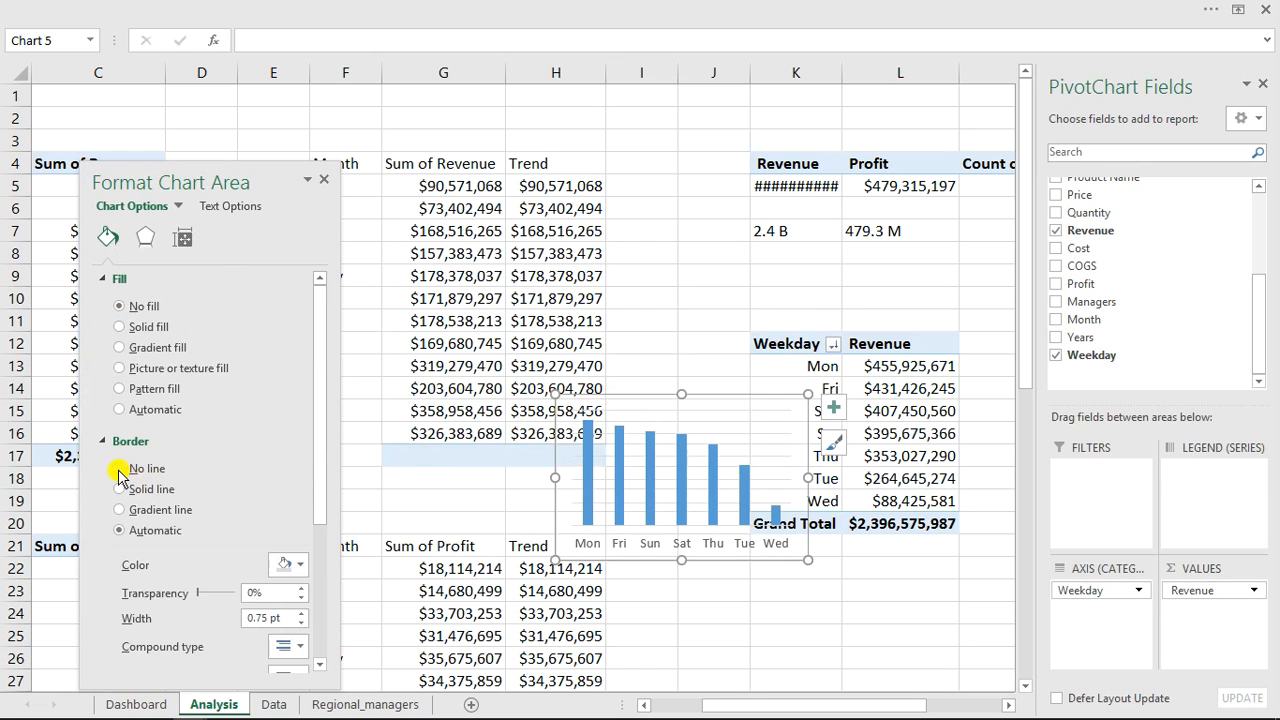
click(119, 470)
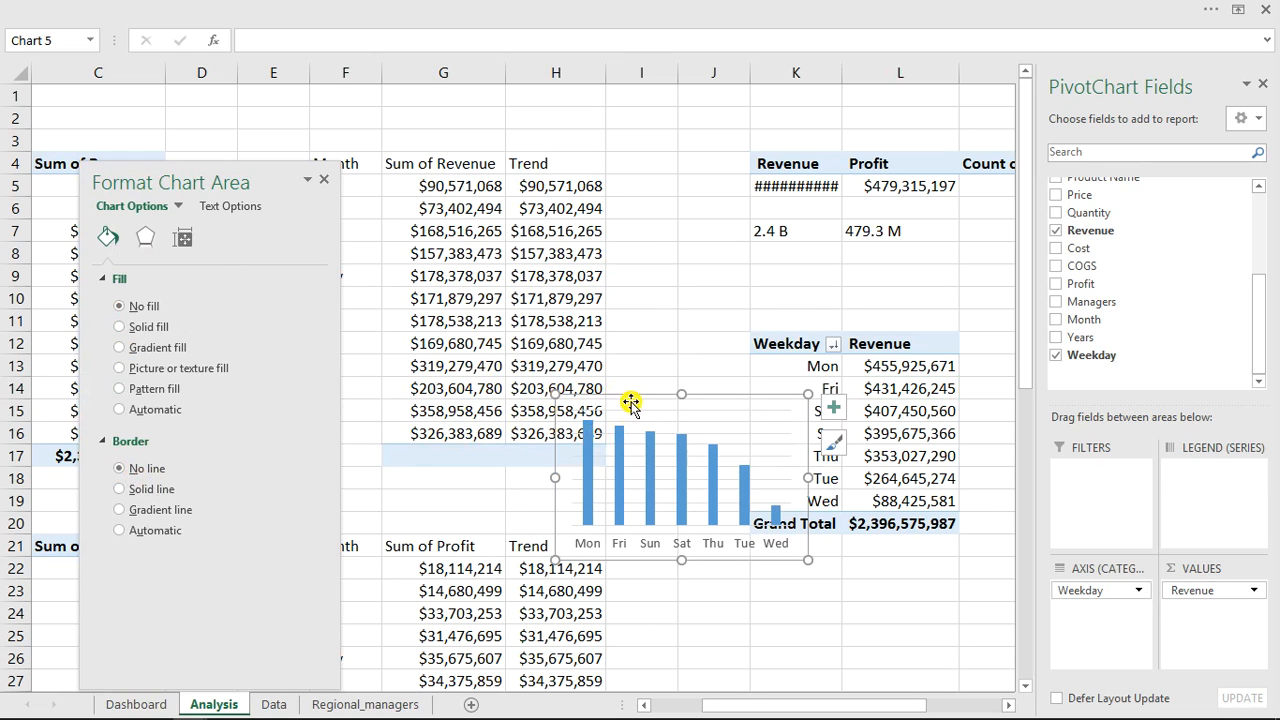
Move the weekday chart onto the Dashboard sheet and place it in the Weekday sales panel.
key(ctrl+x)
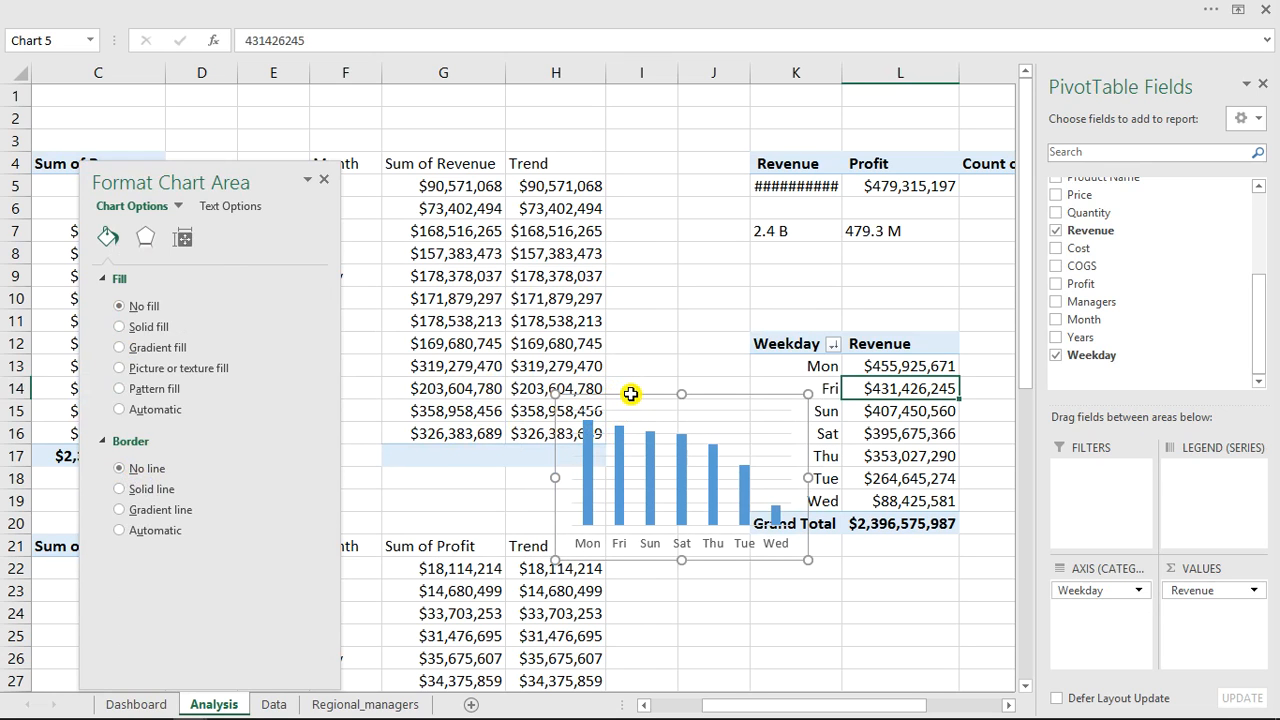
click(144, 706)
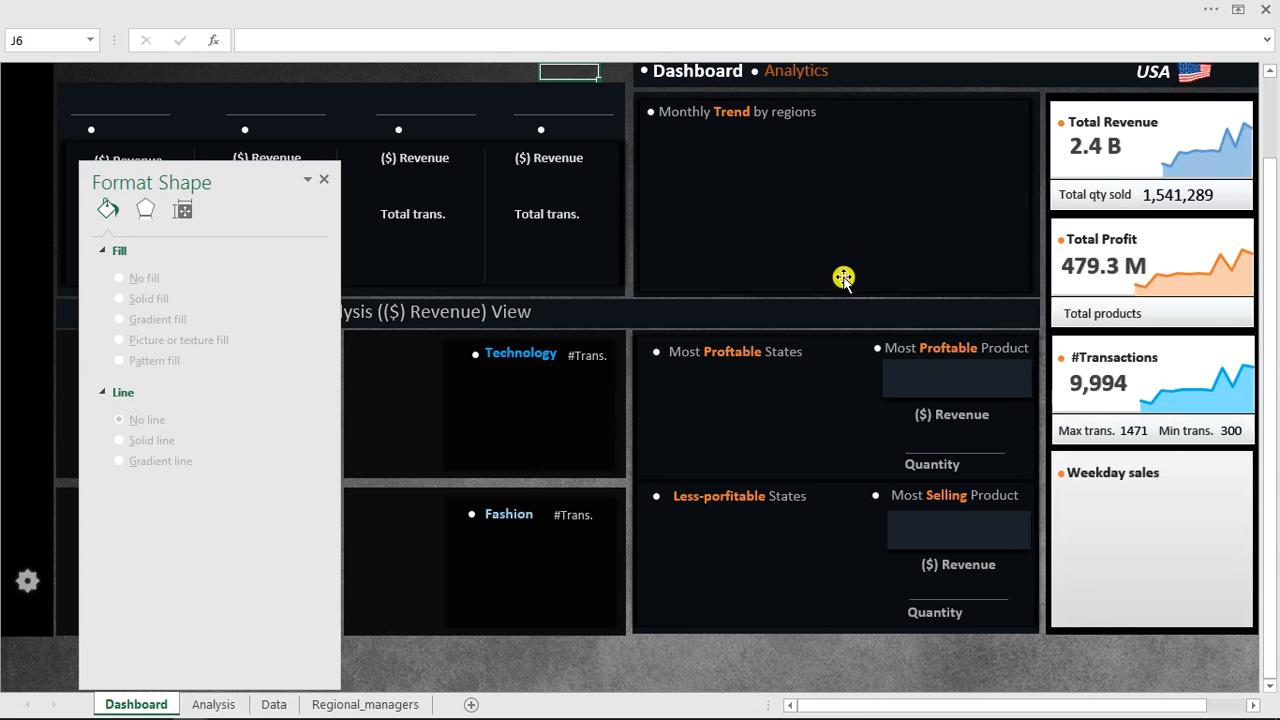
click(834, 248)
key(ctrl+v)
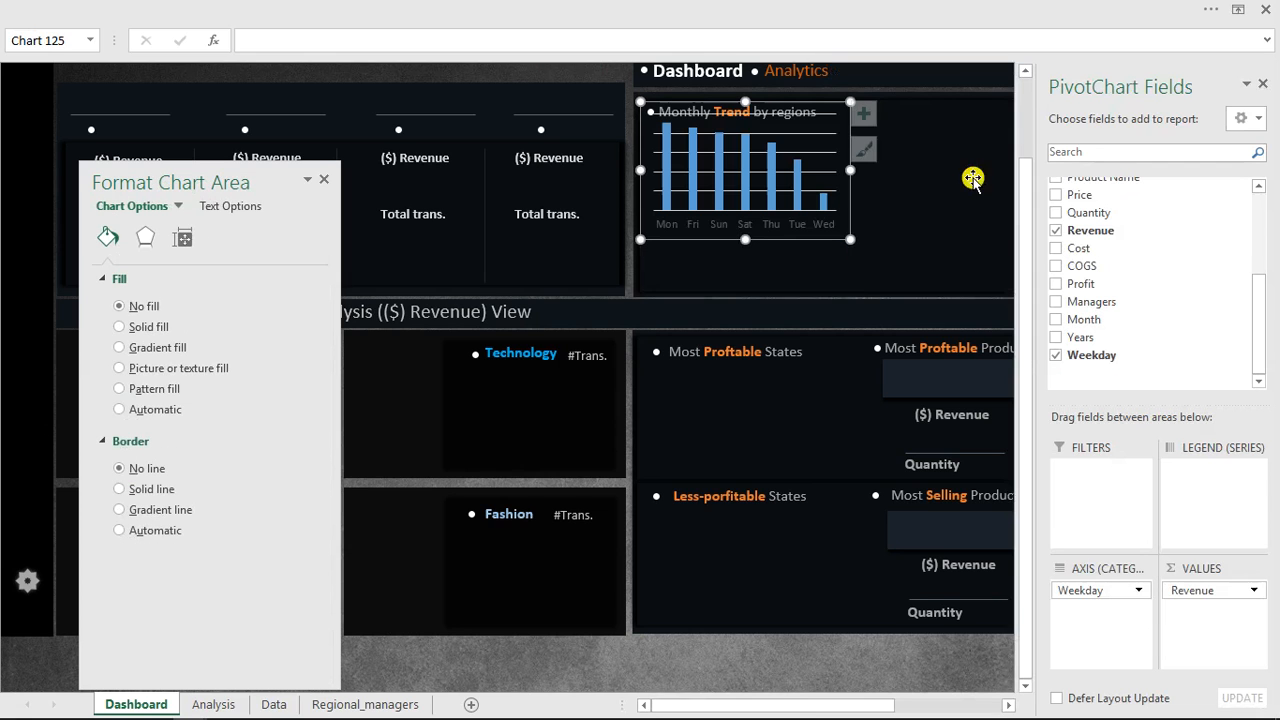
click(1264, 88)
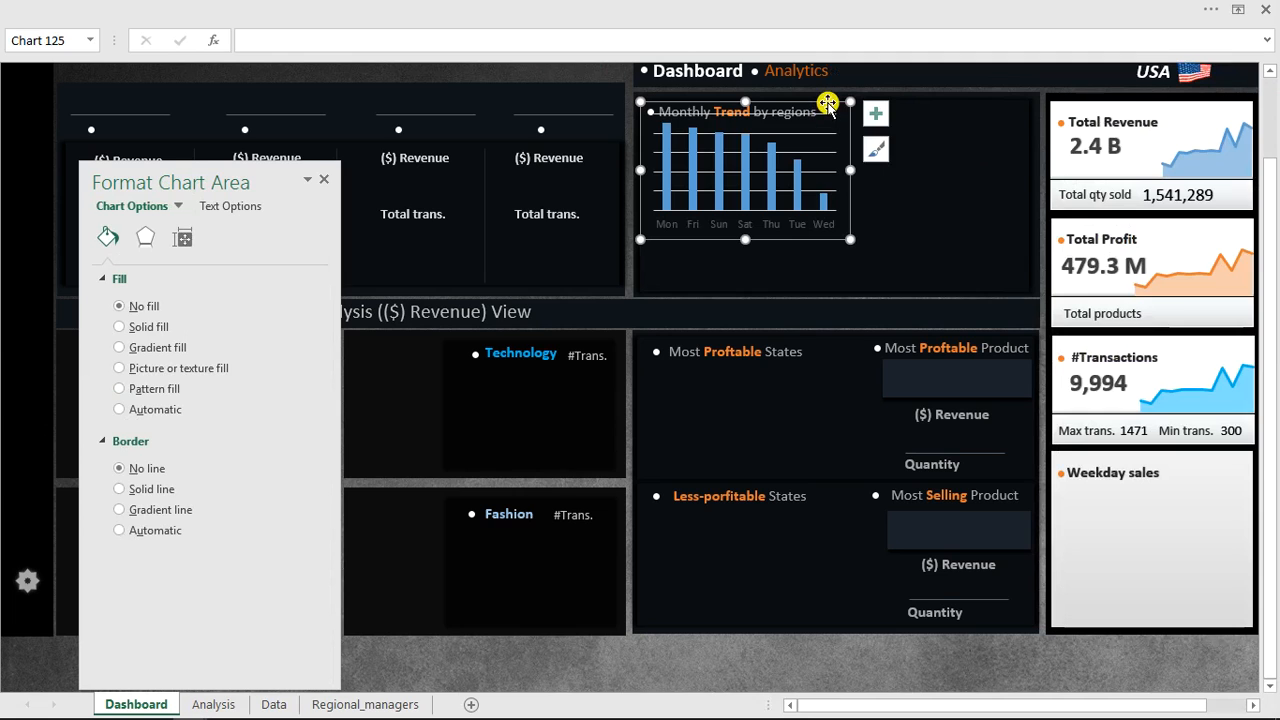
drag(1125, 362, 1203, 477)
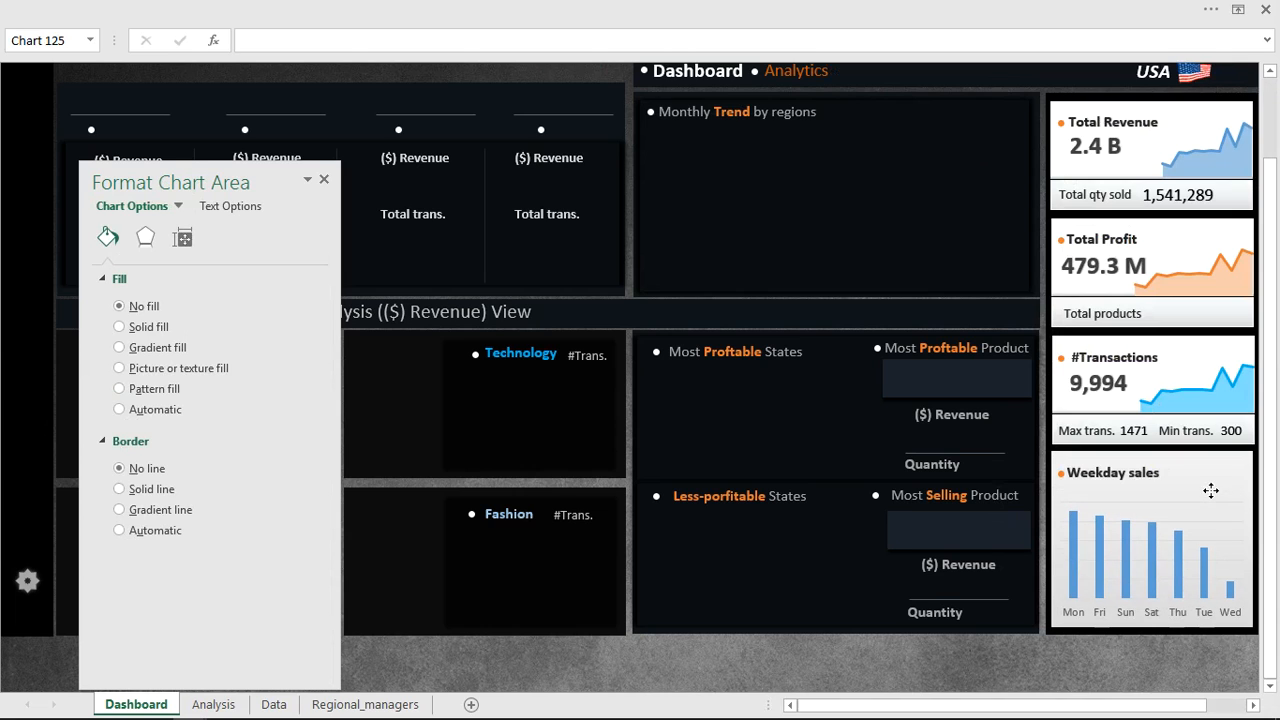
Fill the weekday chart's columns with the standard blue color.
click(1210, 490)
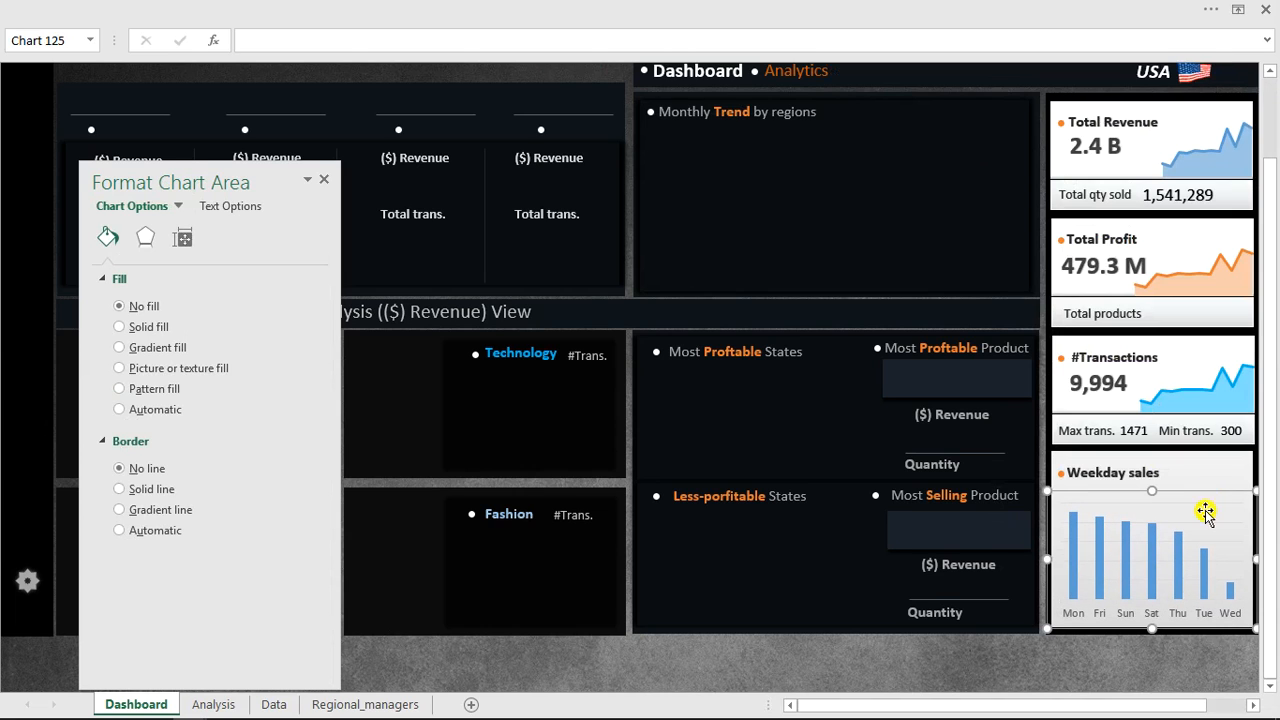
click(1210, 525)
click(1180, 550)
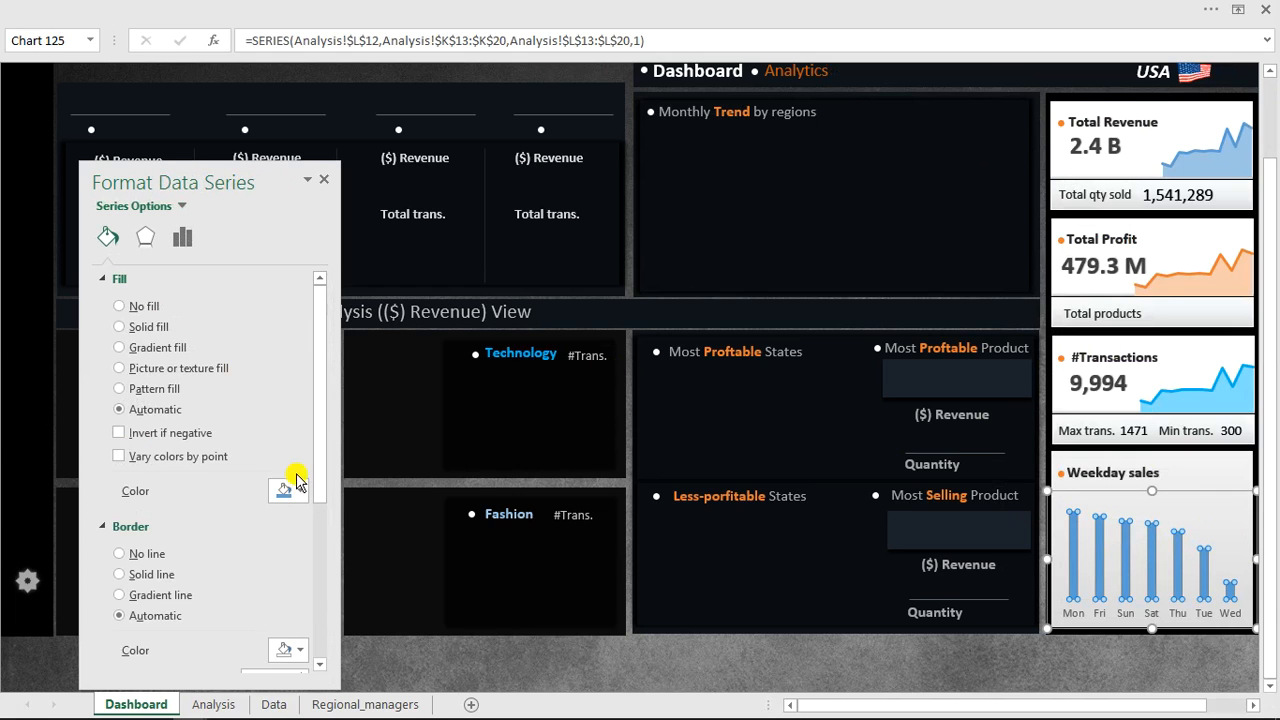
click(298, 490)
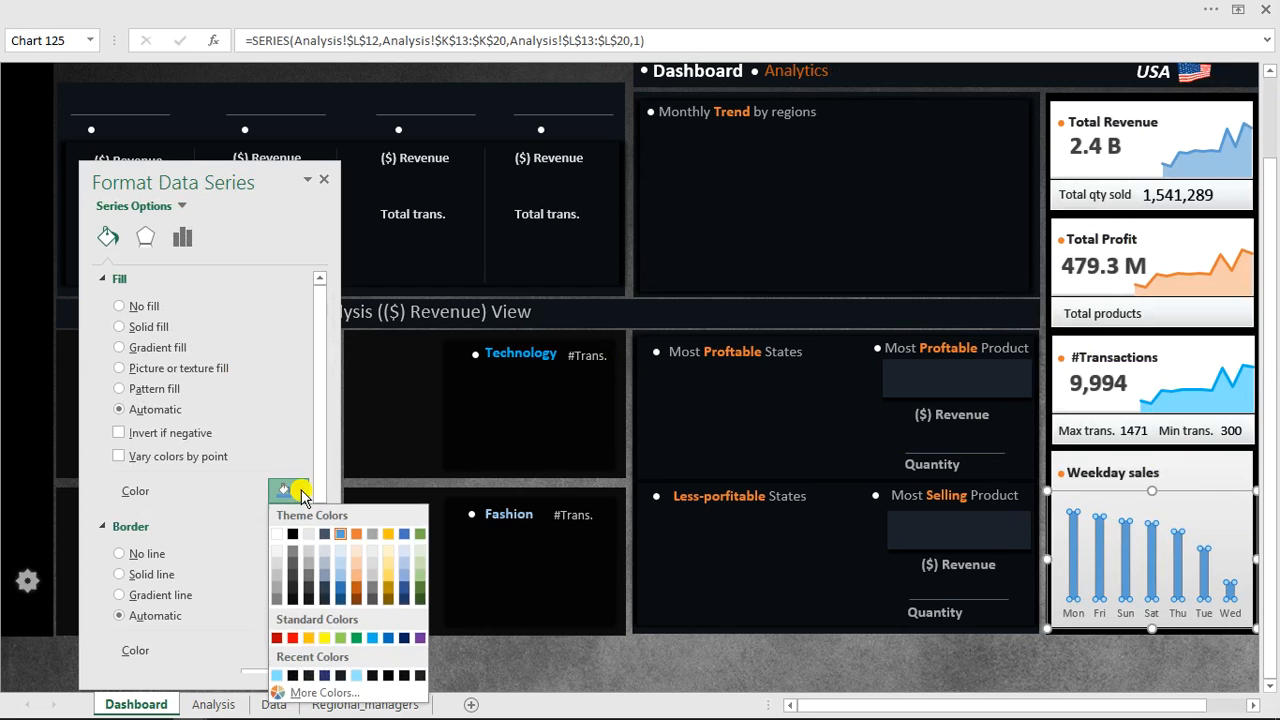
click(389, 638)
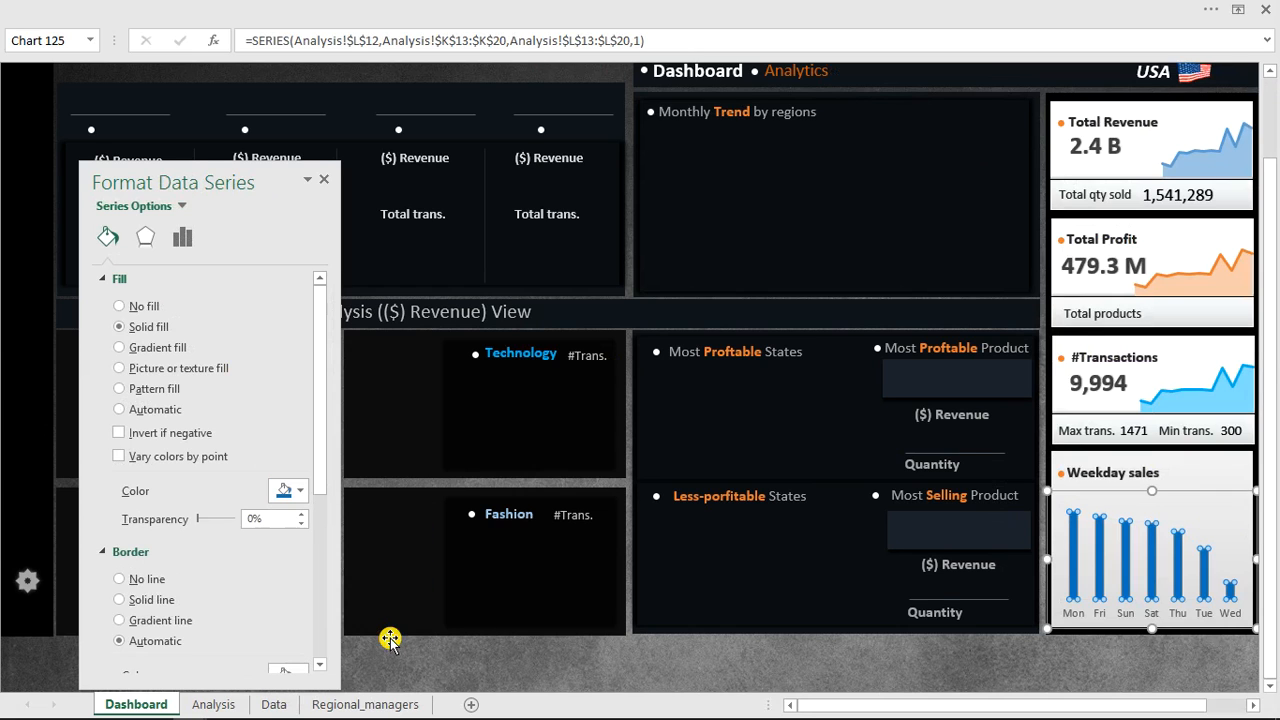
Set the columns' gap width to 75% and add an Offset Center shadow with 0% transparency.
click(181, 240)
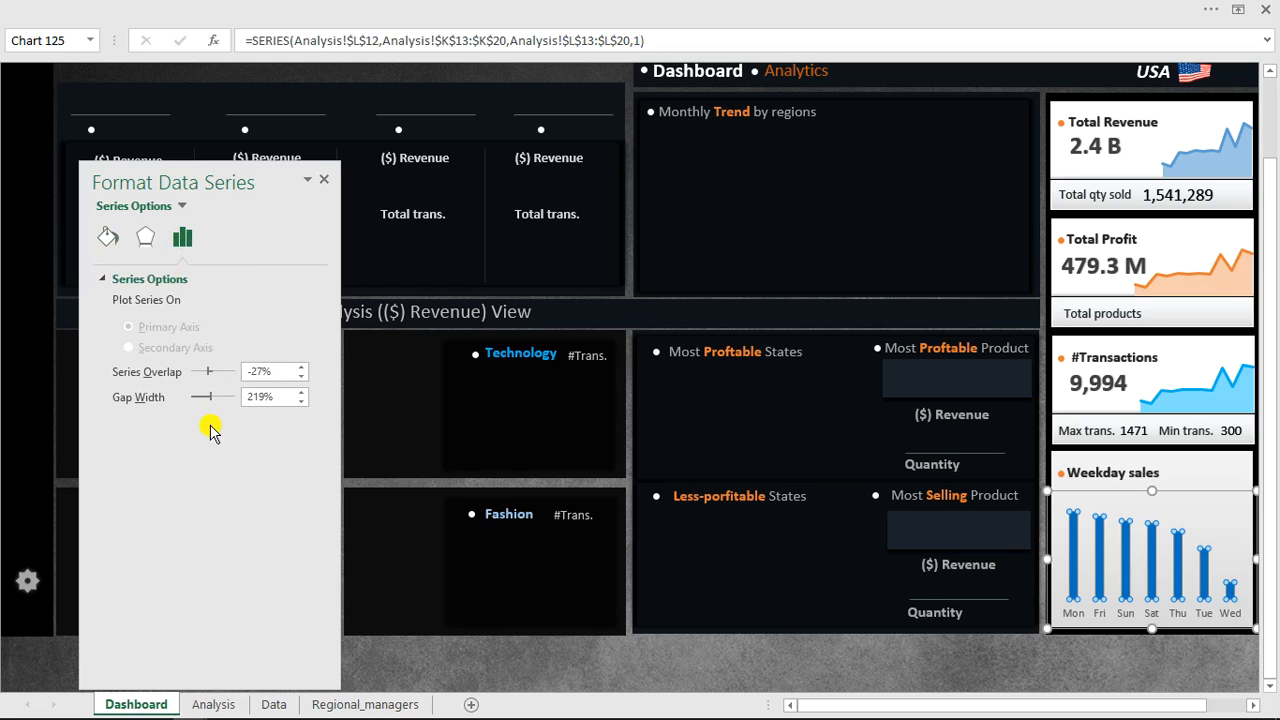
drag(211, 395, 202, 399)
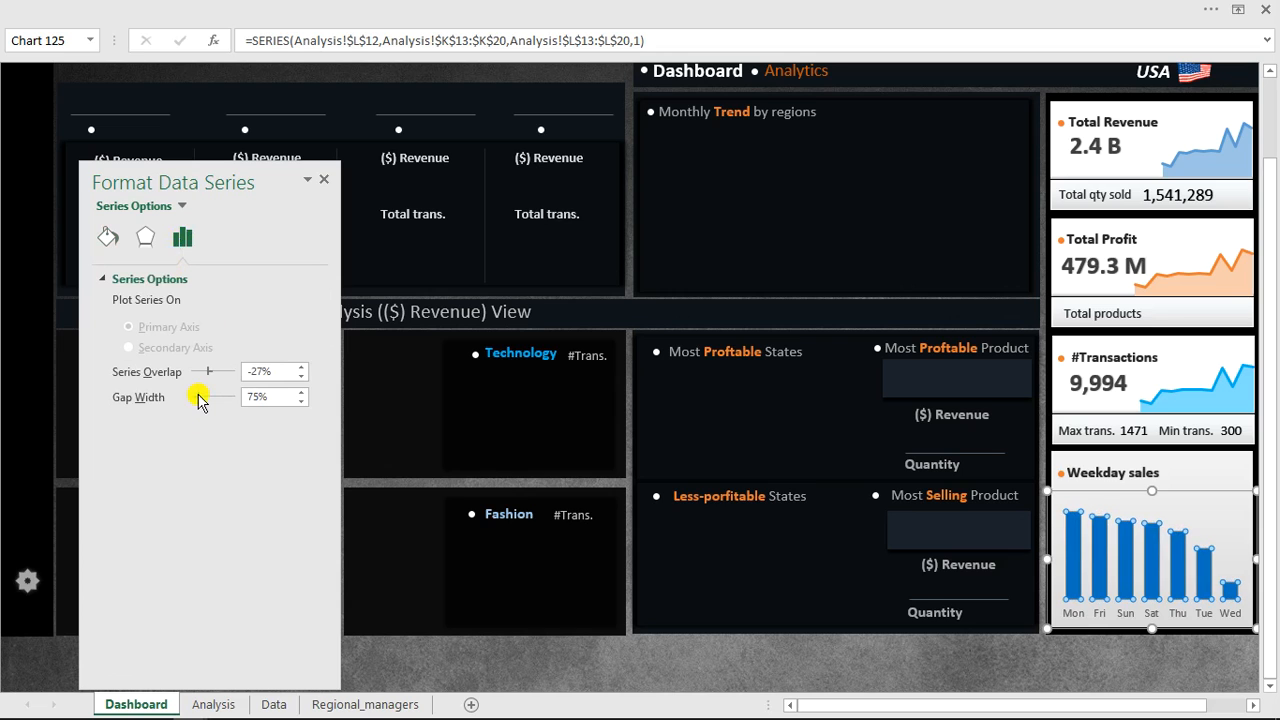
click(144, 240)
click(133, 279)
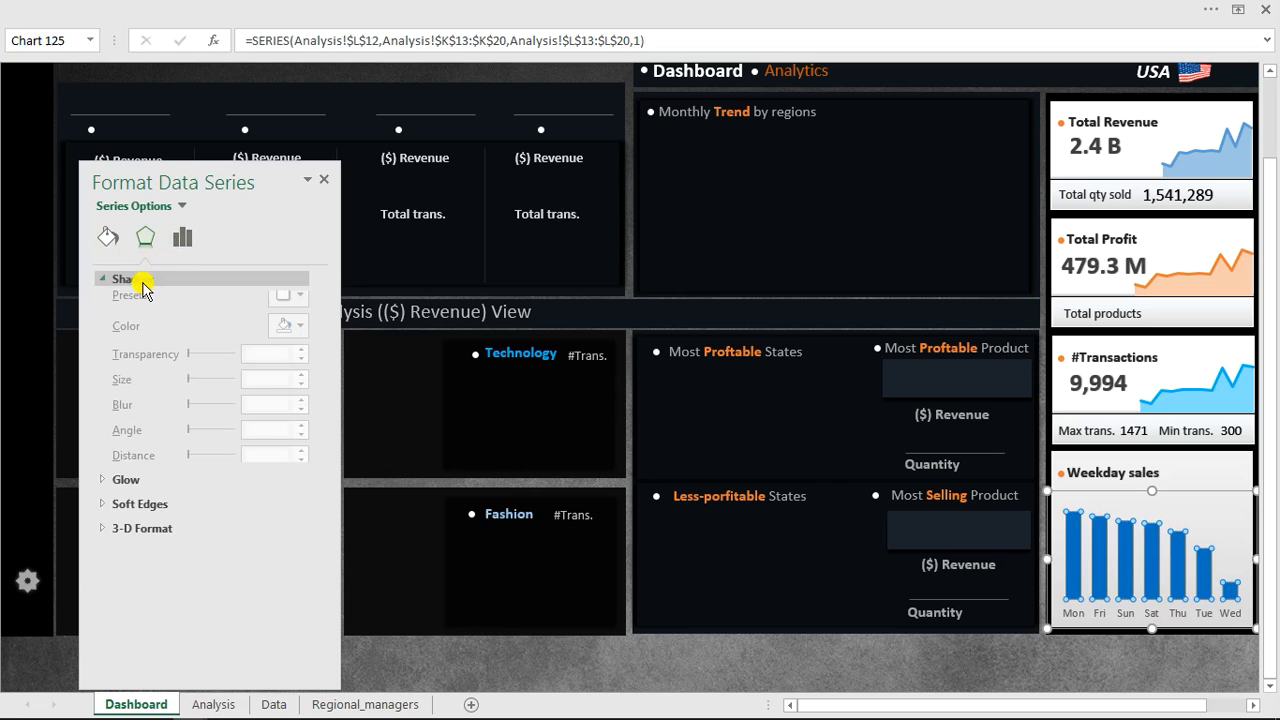
click(300, 305)
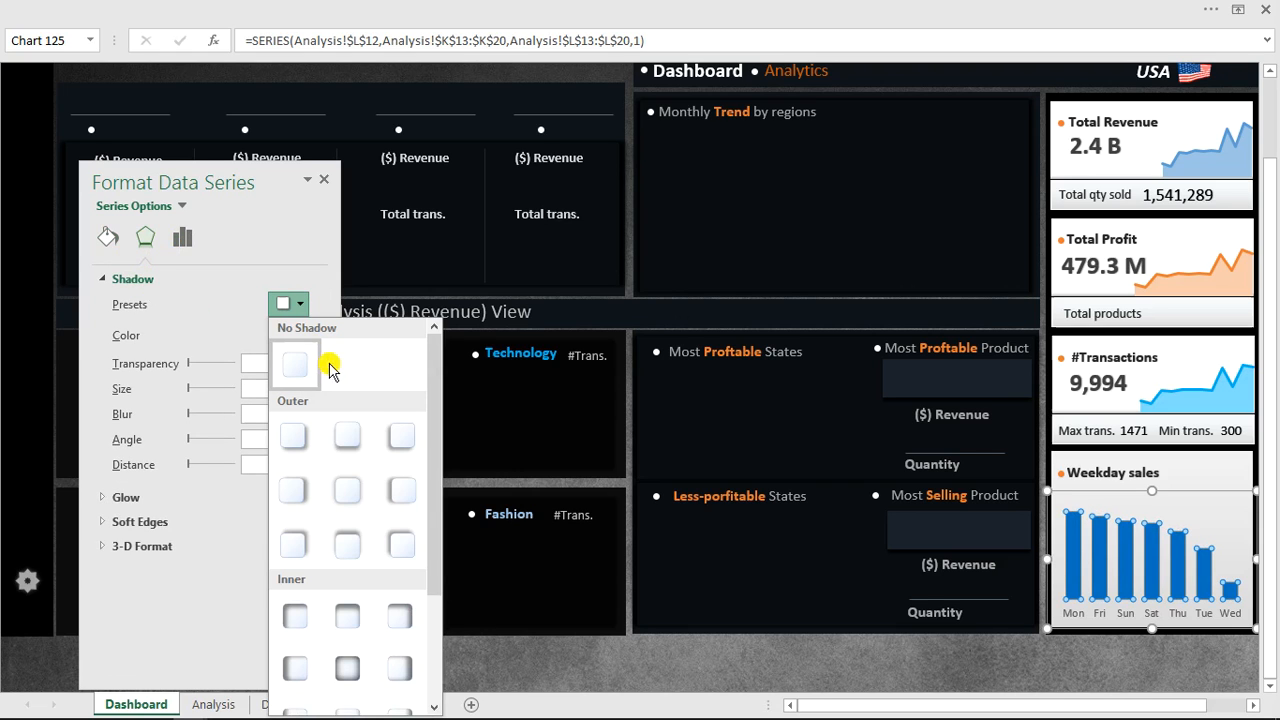
click(348, 490)
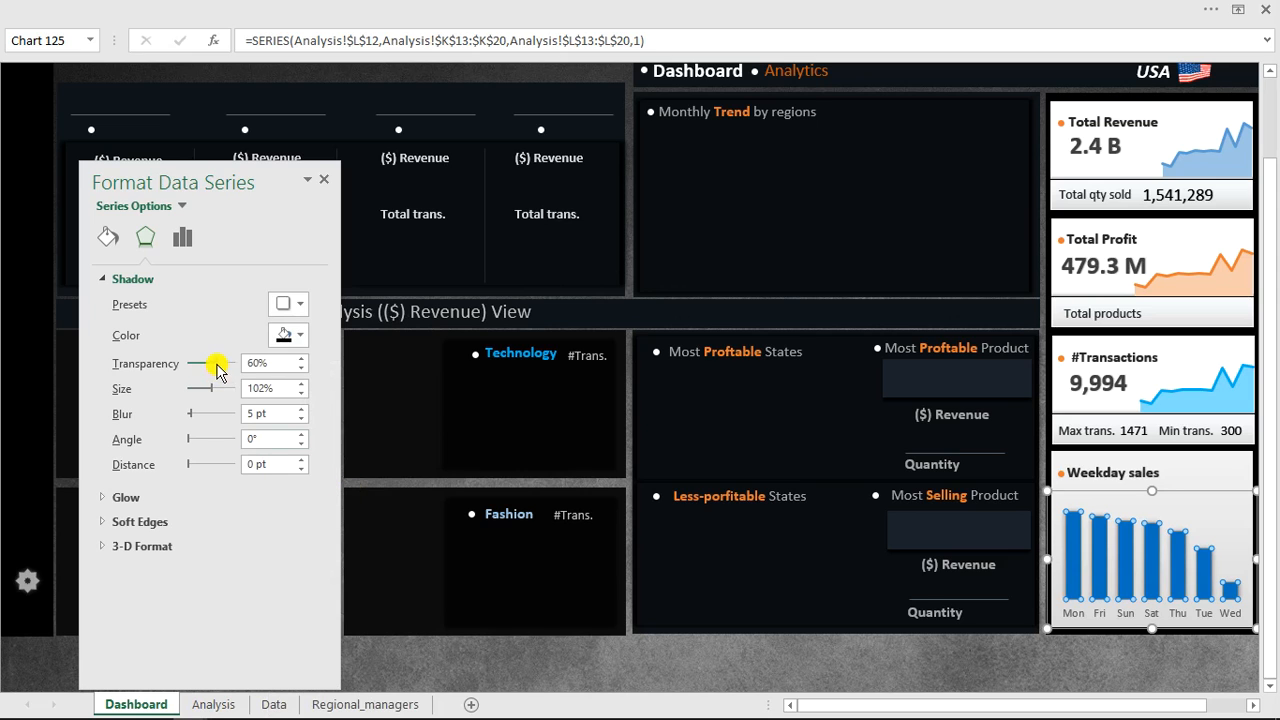
drag(216, 363, 184, 366)
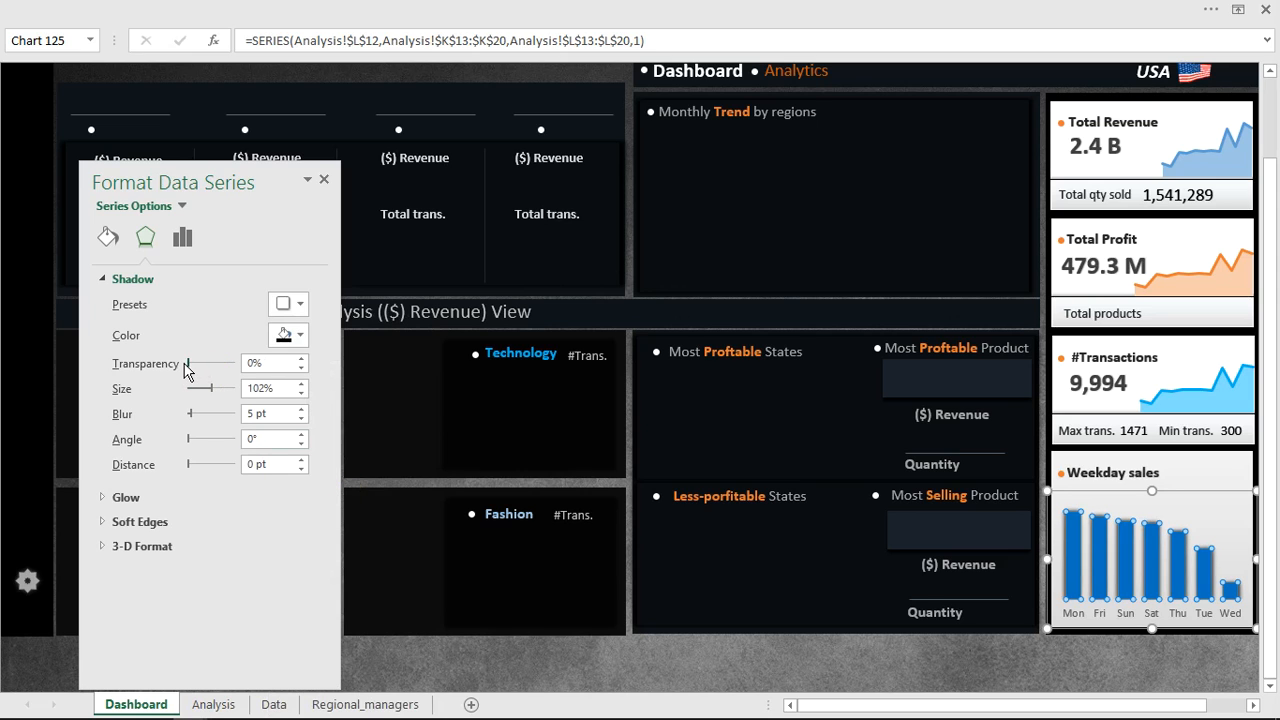
Deselect the chart, close the formatting pane and save the workbook.
click(809, 672)
click(810, 673)
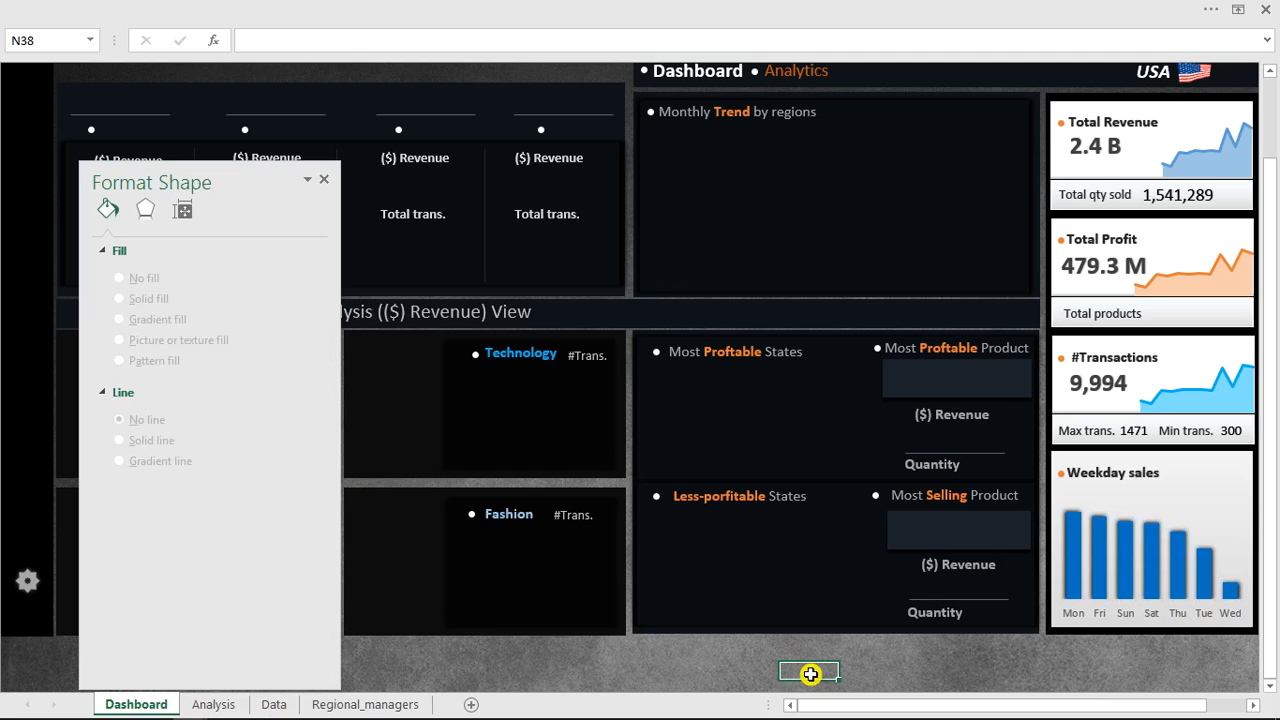
click(324, 180)
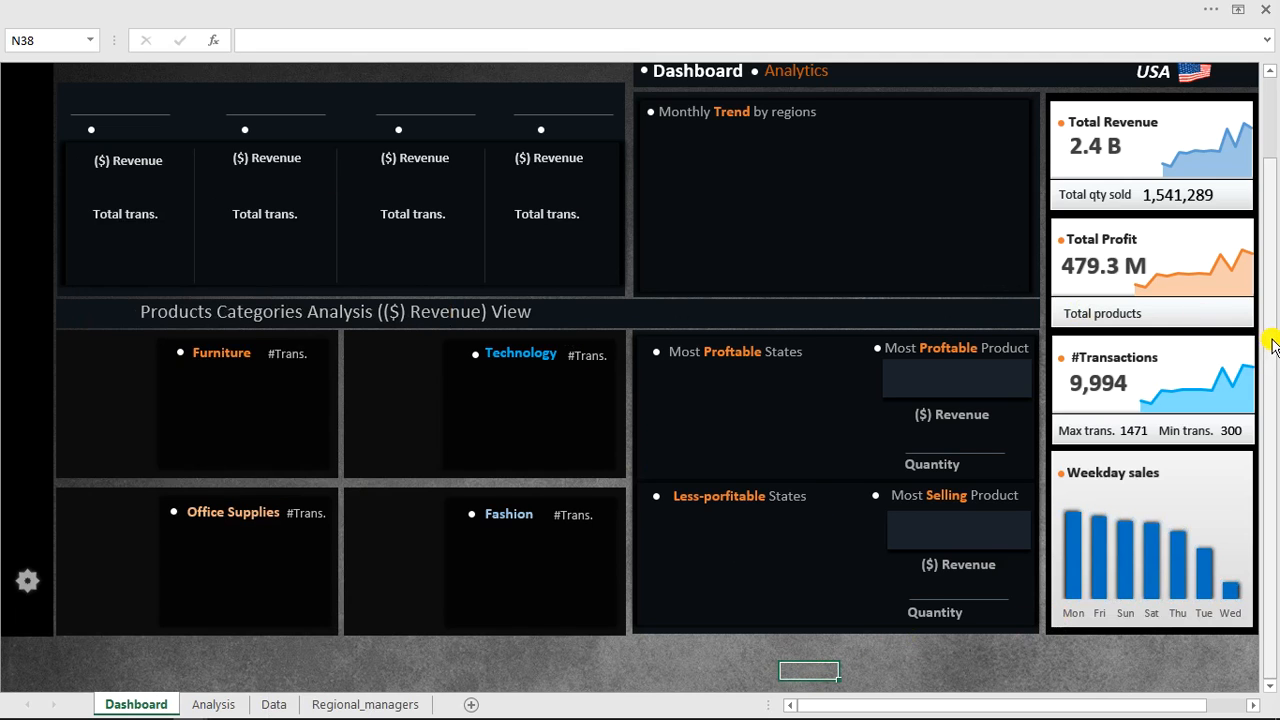
drag(1274, 345, 1275, 308)
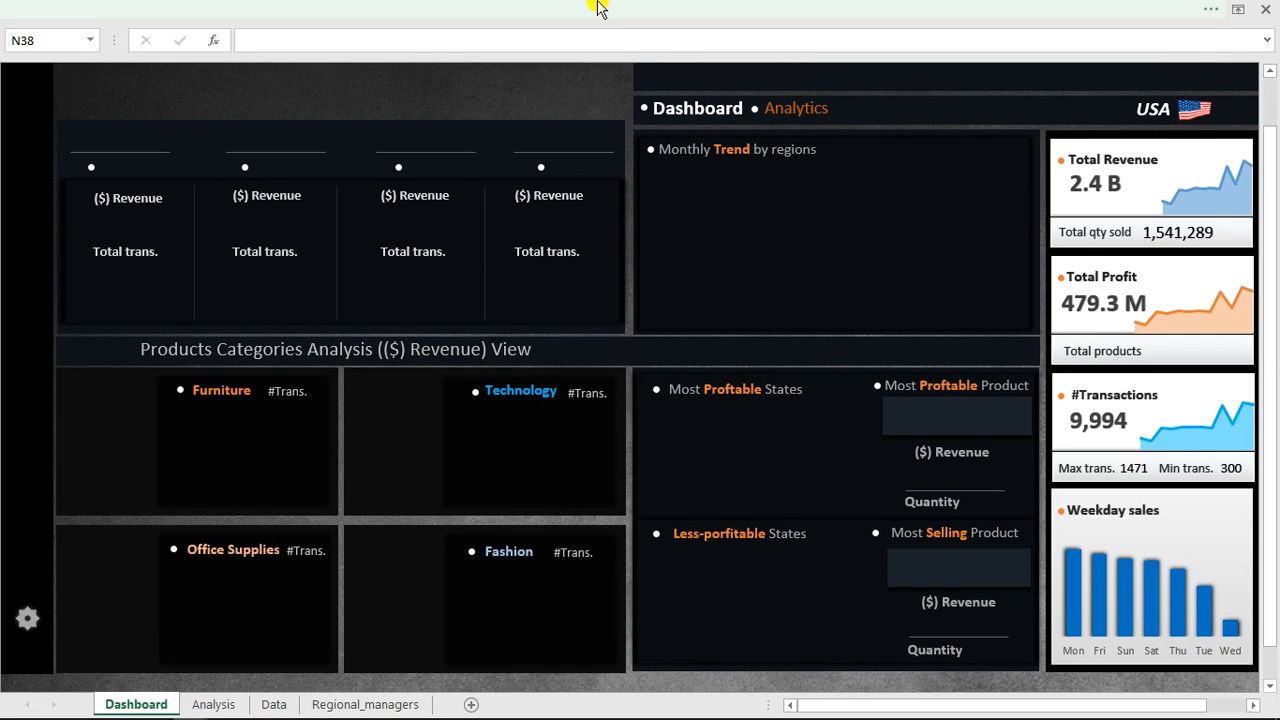
click(30, 10)
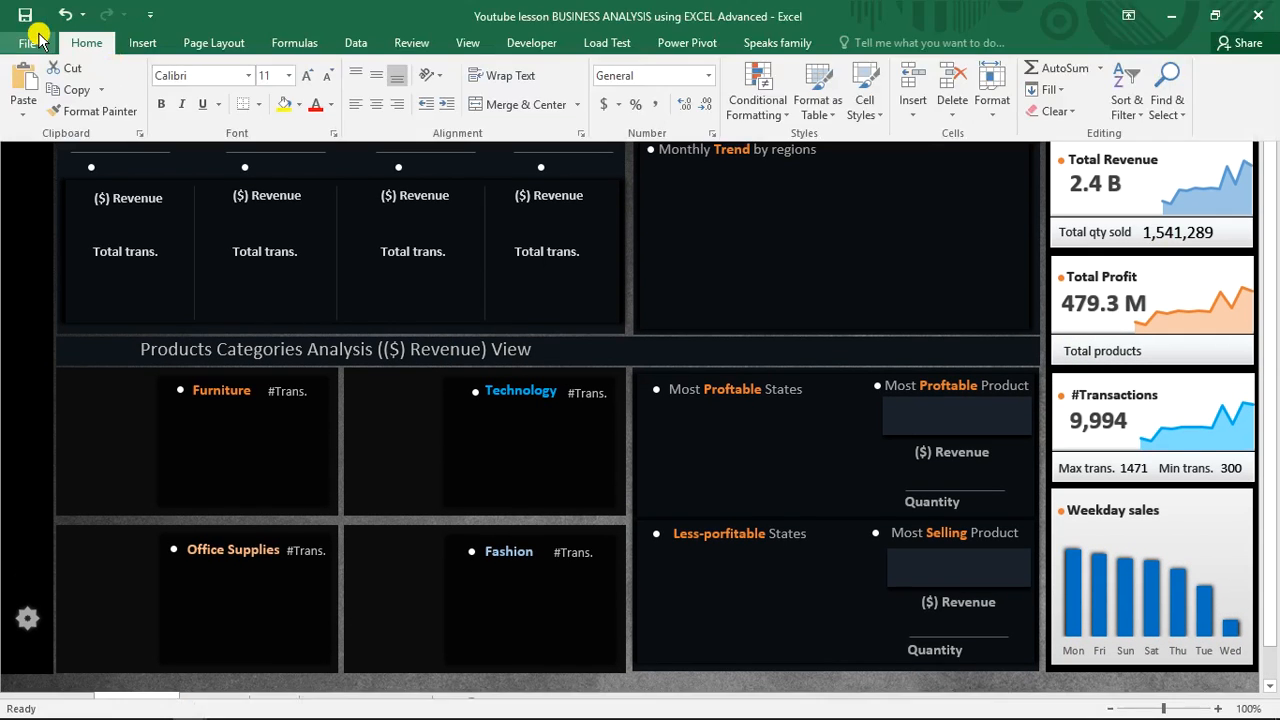
click(28, 16)
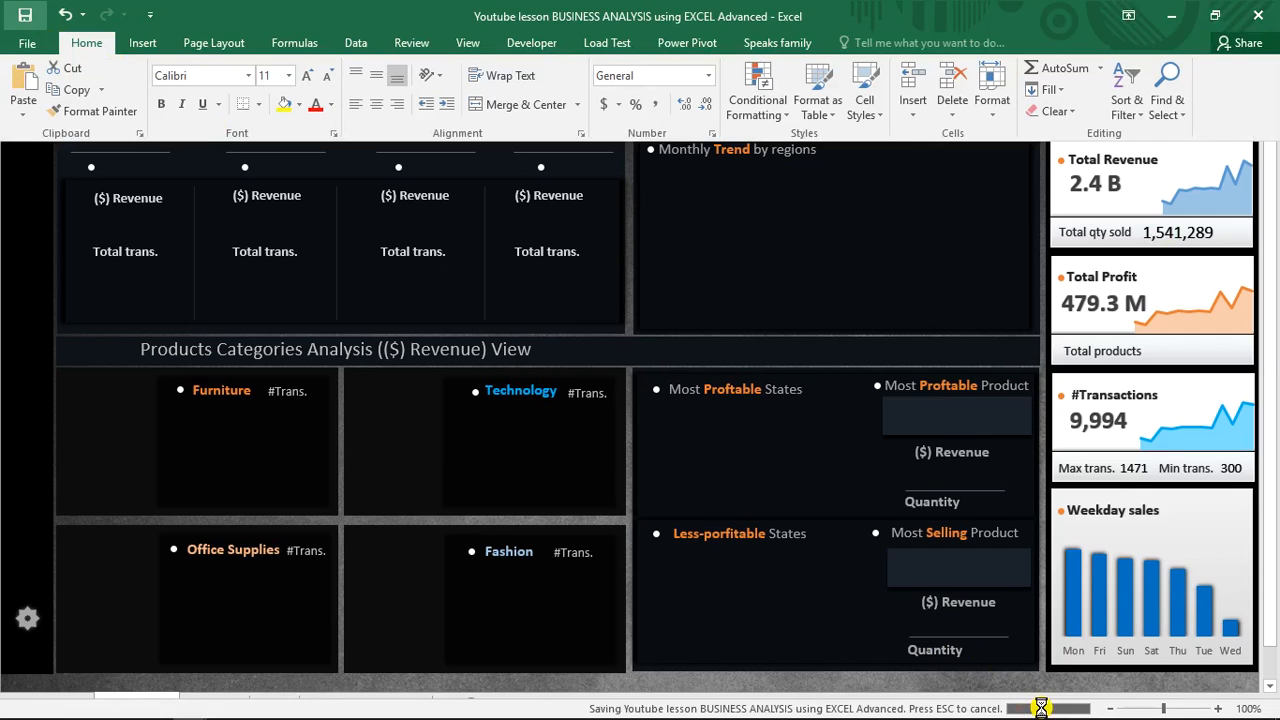
click(846, 412)
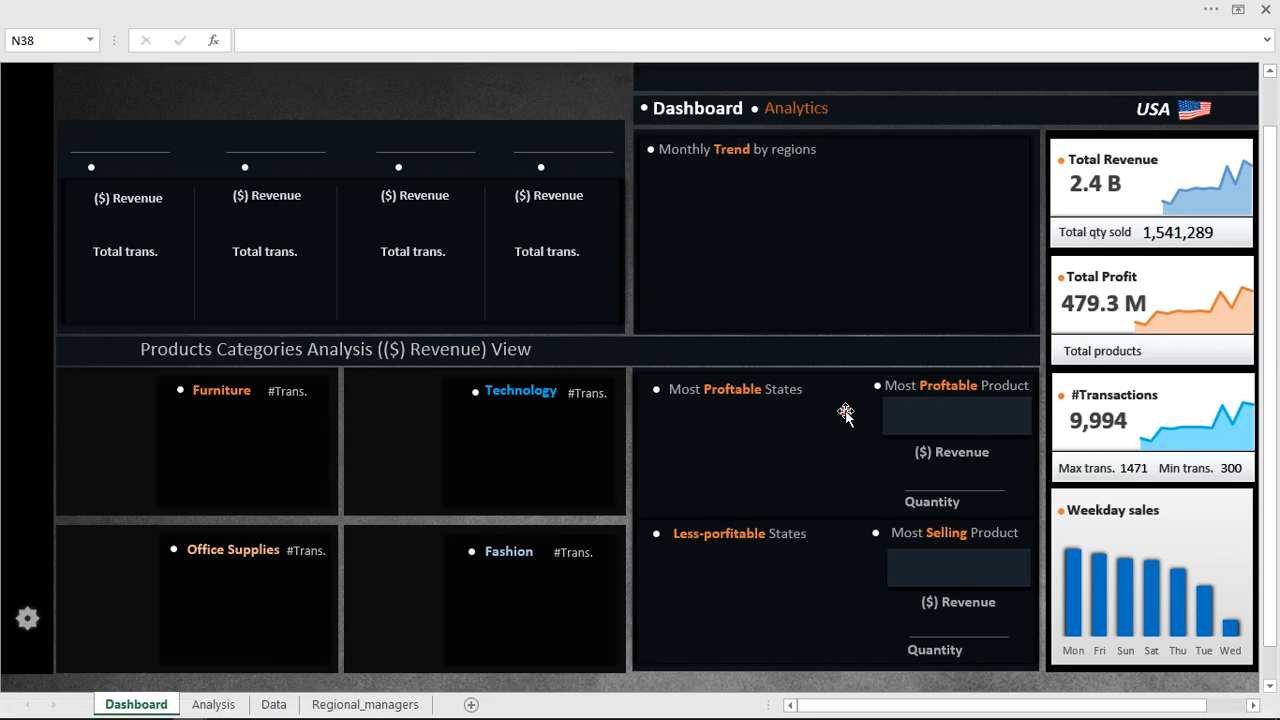
click(490, 90)
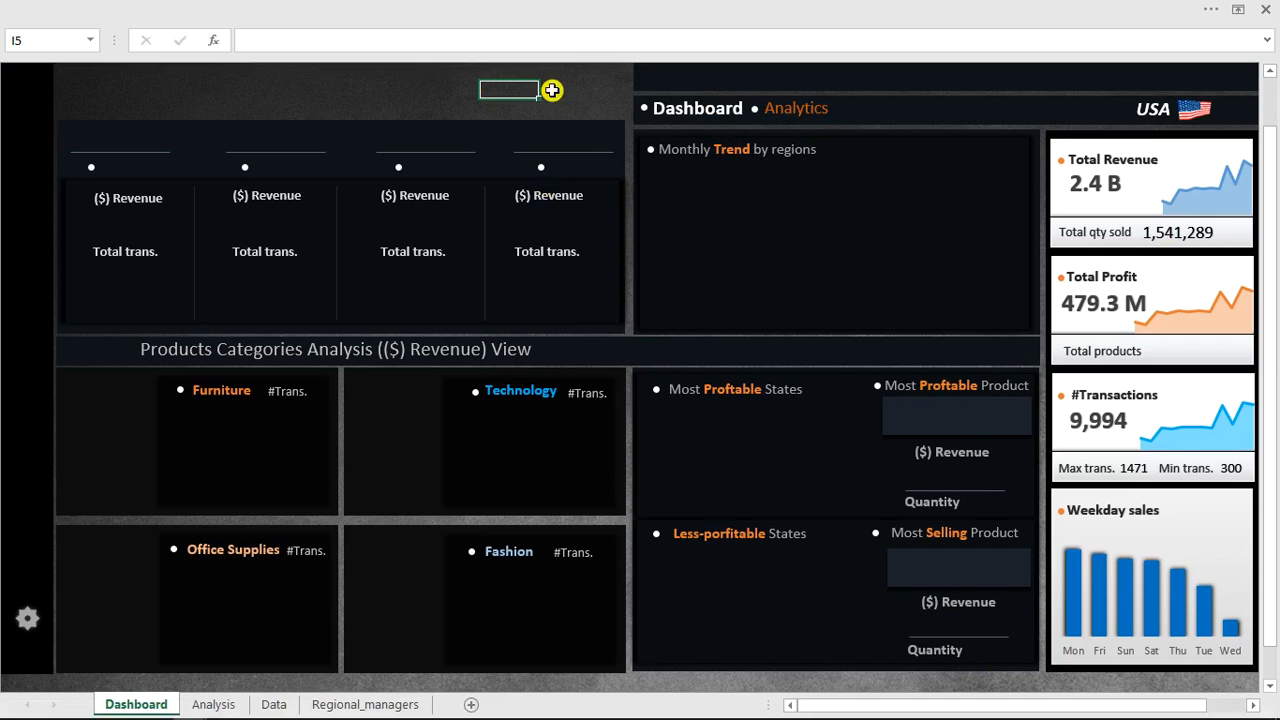
drag(1271, 208, 1271, 108)
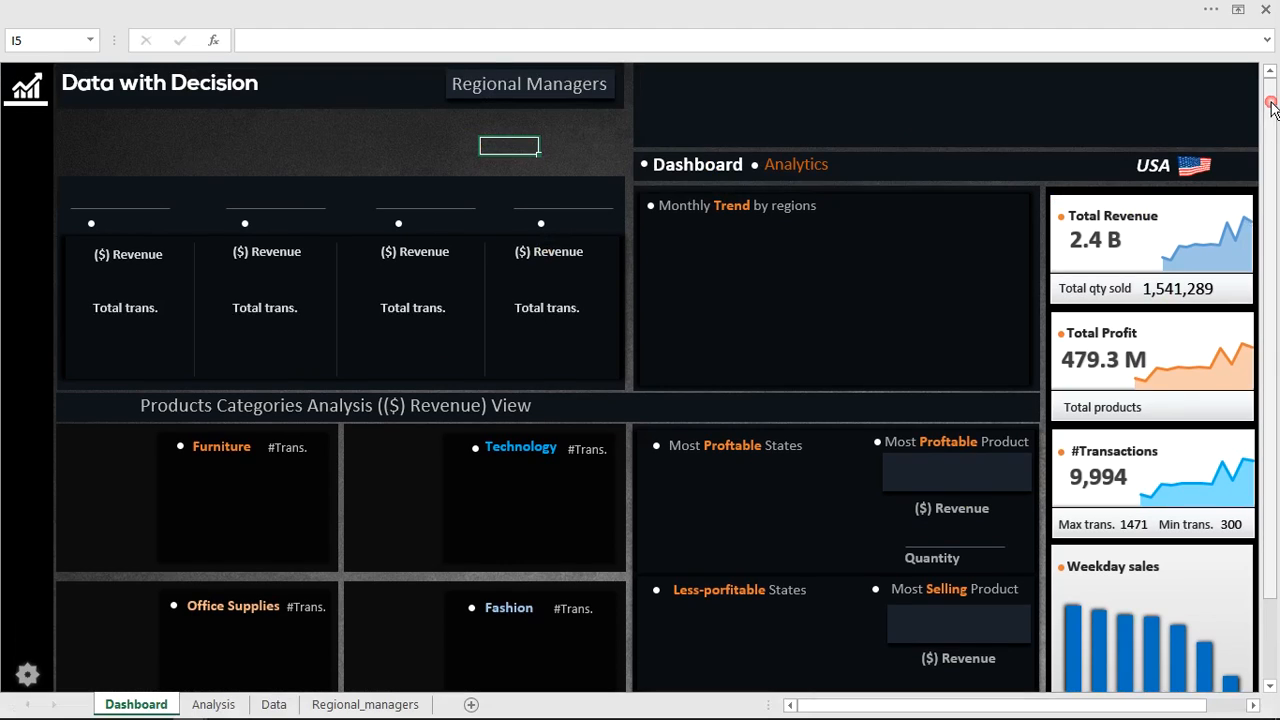
click(388, 160)
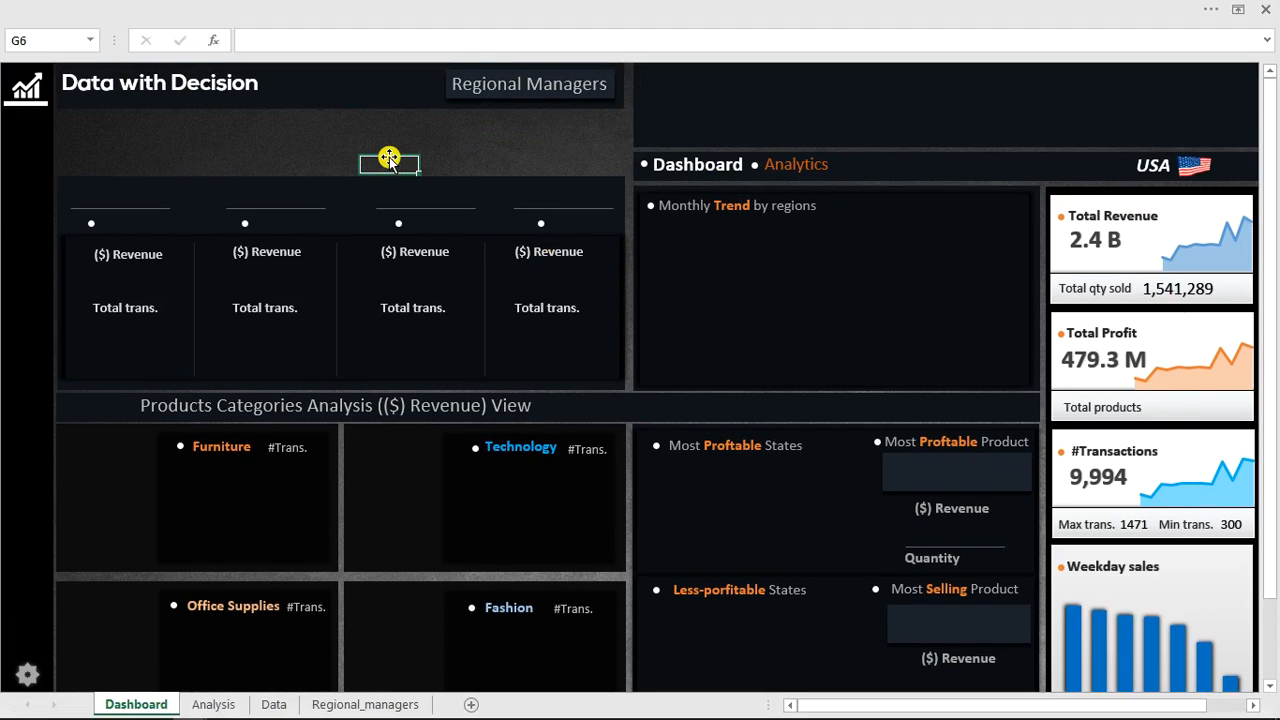
click(370, 5)
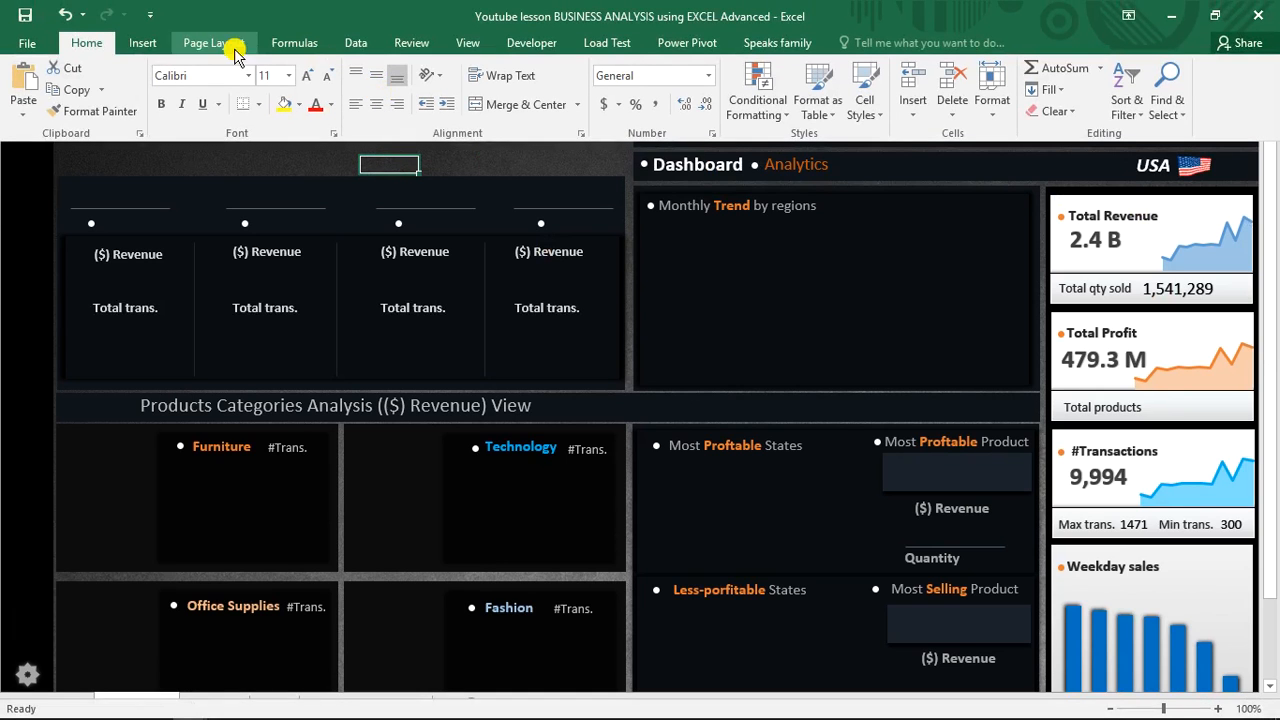
click(156, 42)
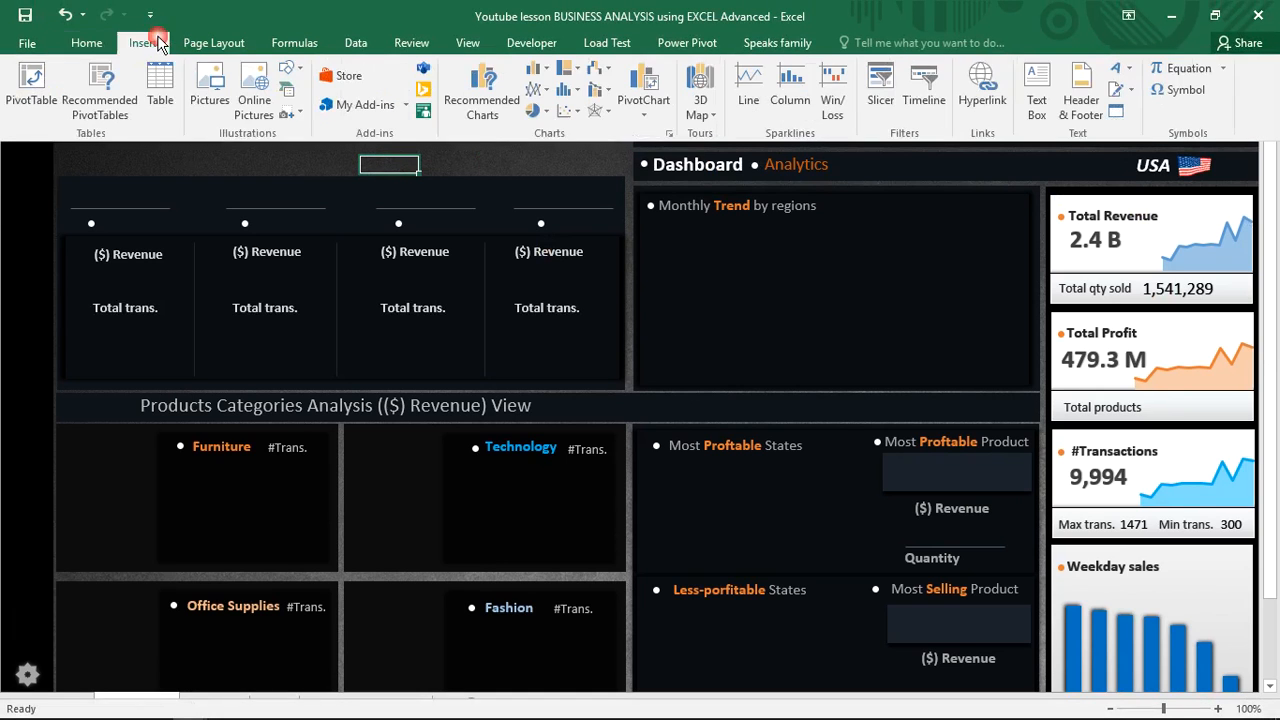
click(214, 86)
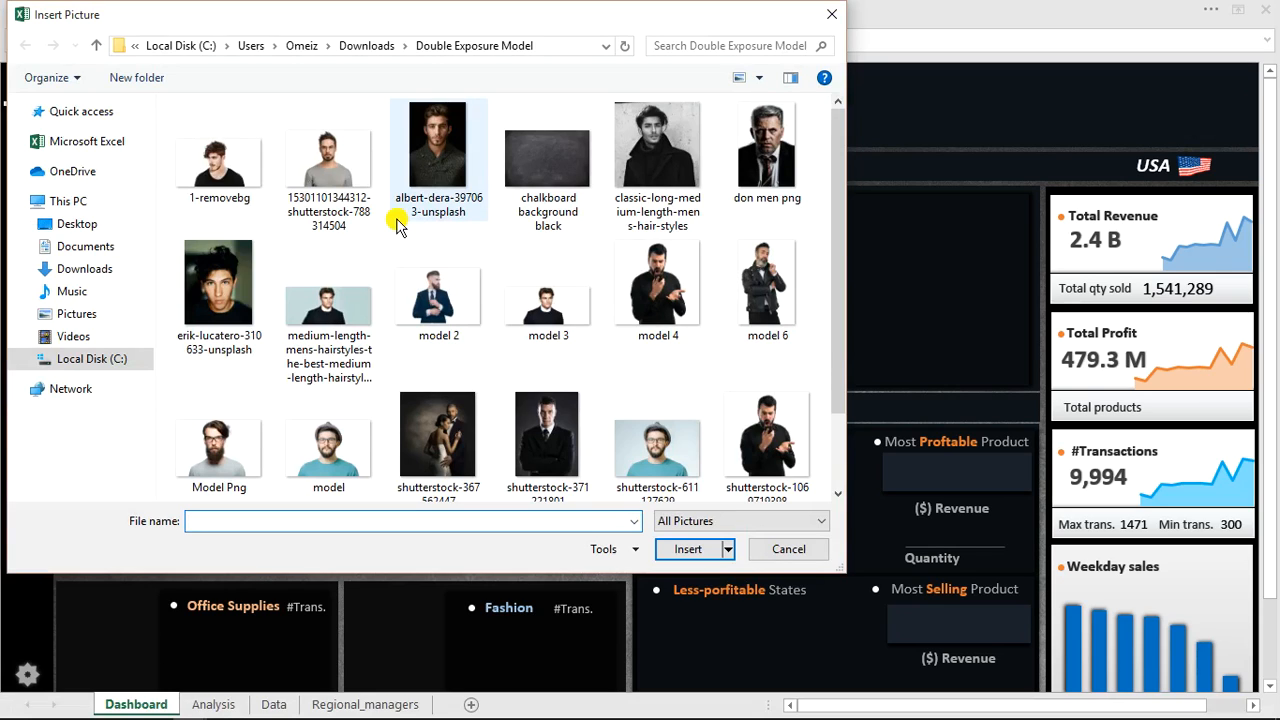
double_click(337, 170)
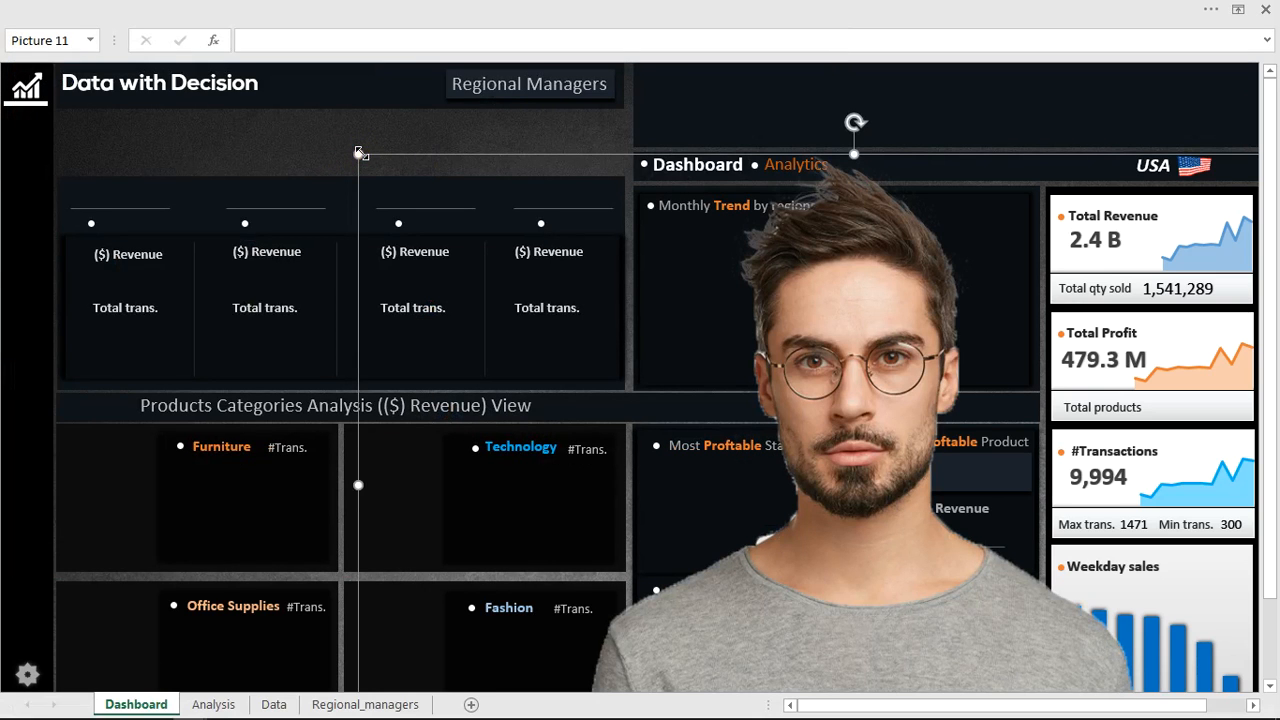
Shrink the picture to a small portrait and place it in the header above the regional revenue boxes.
drag(358, 154, 900, 465)
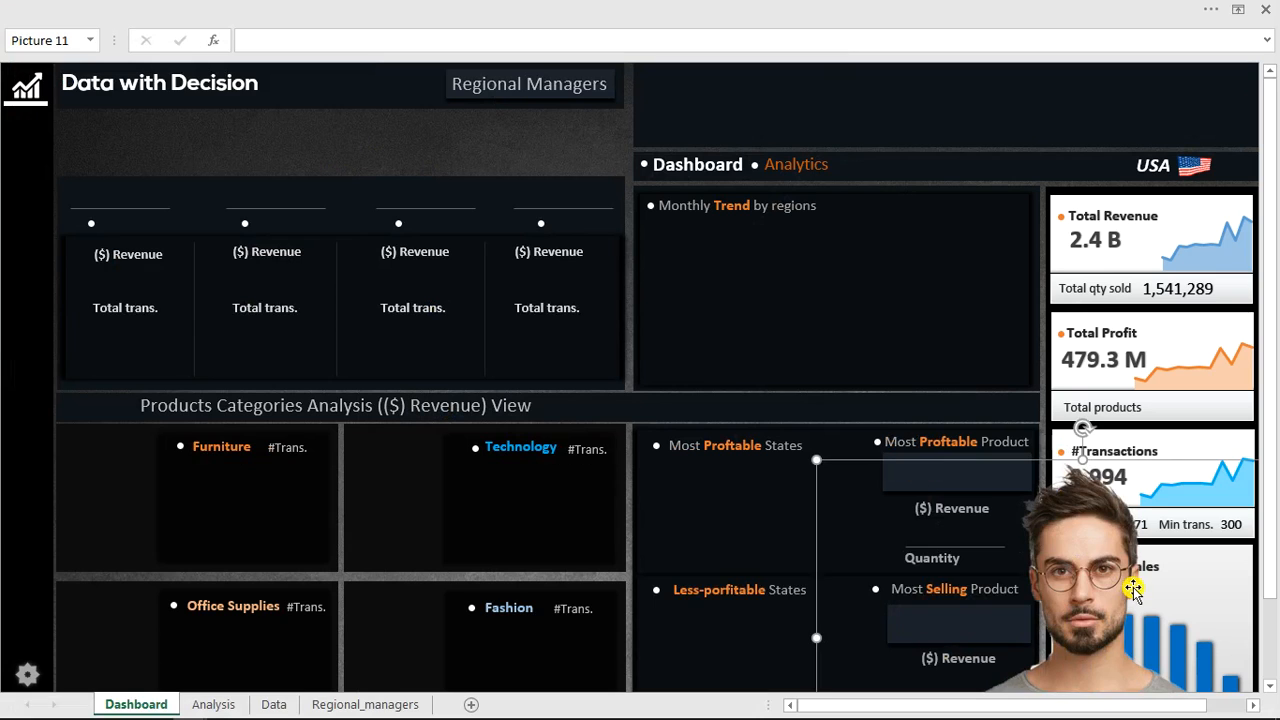
drag(1101, 579, 605, 295)
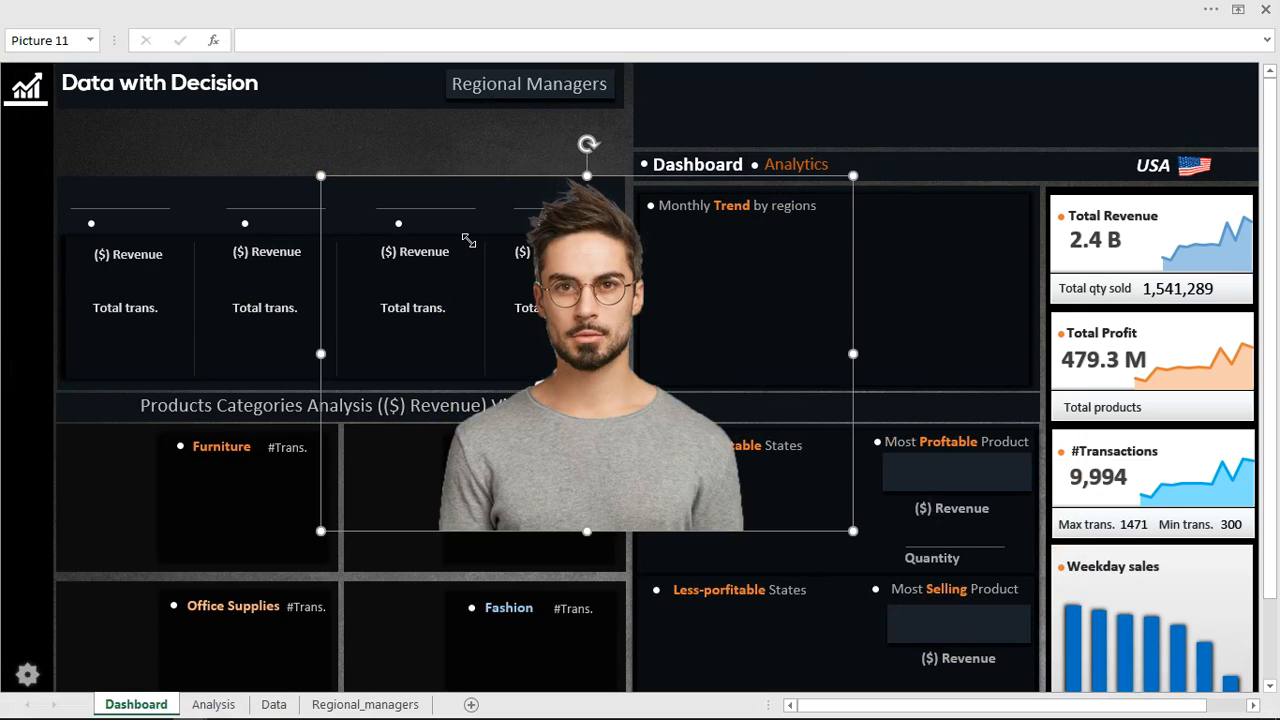
drag(620, 314, 617, 314)
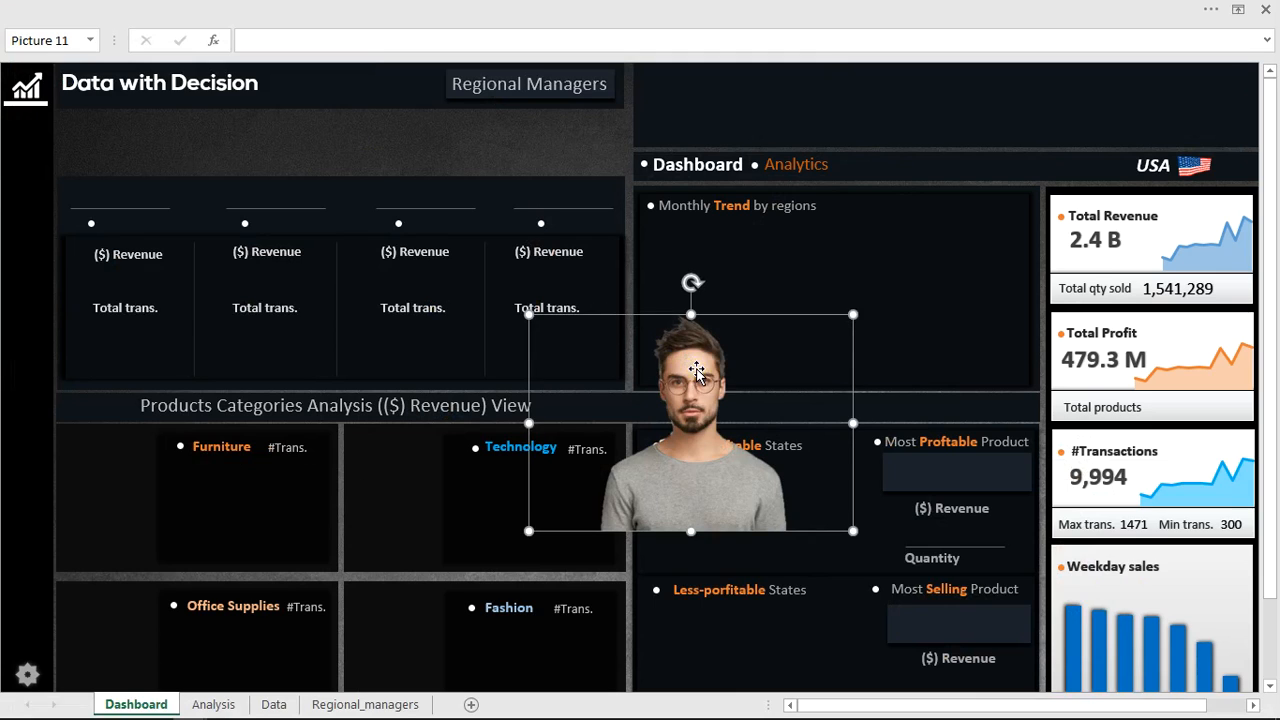
drag(357, 153, 360, 153)
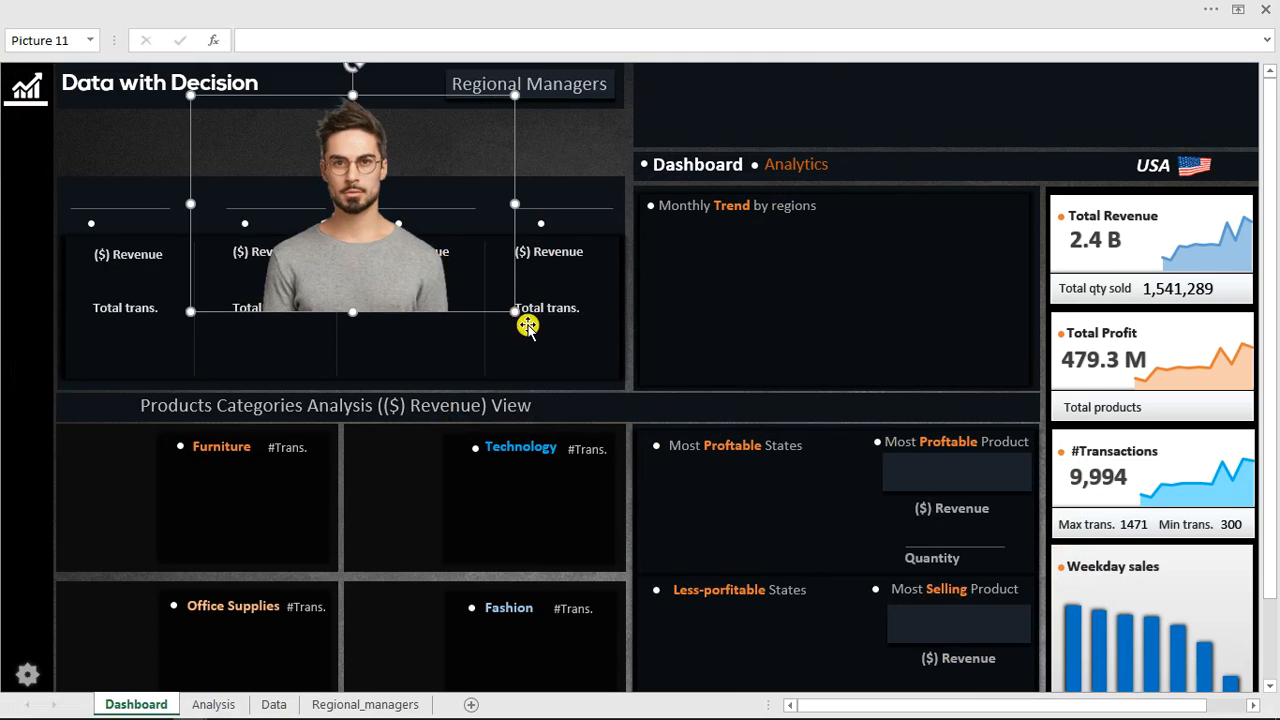
drag(519, 310, 328, 216)
drag(278, 175, 458, 171)
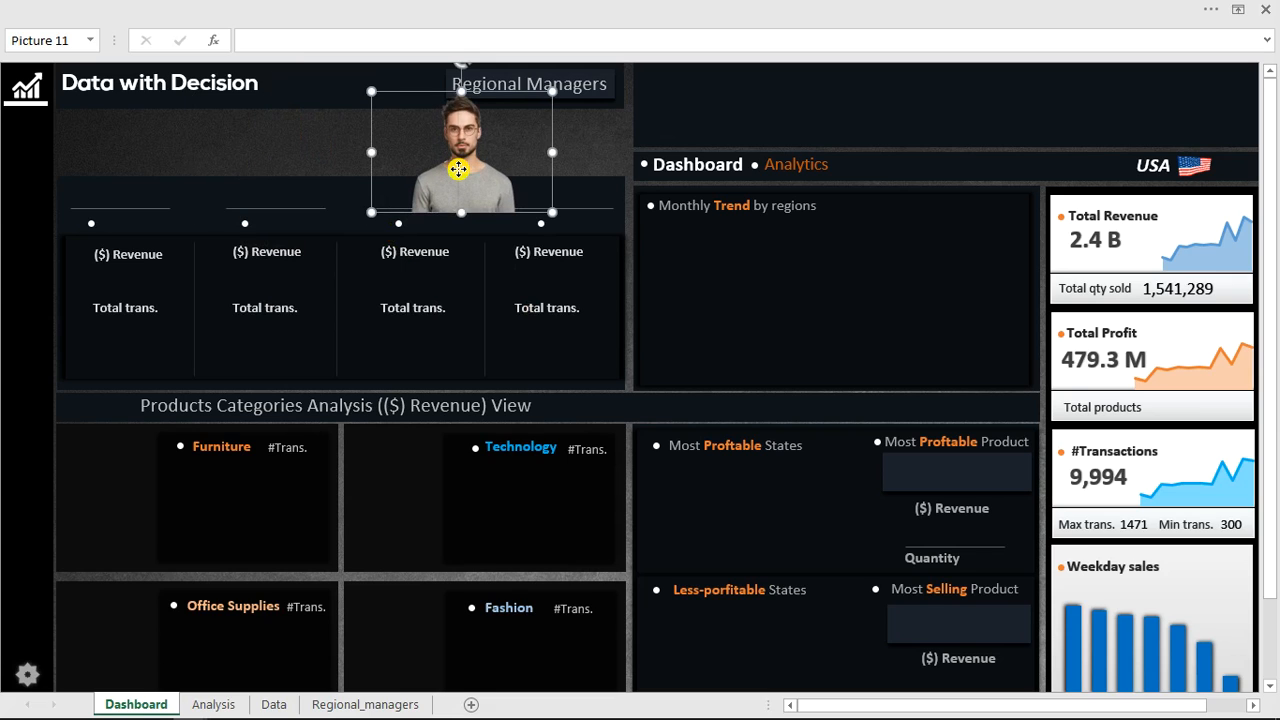
Move the picture one layer backward so it sits behind the header panel.
right_click(458, 170)
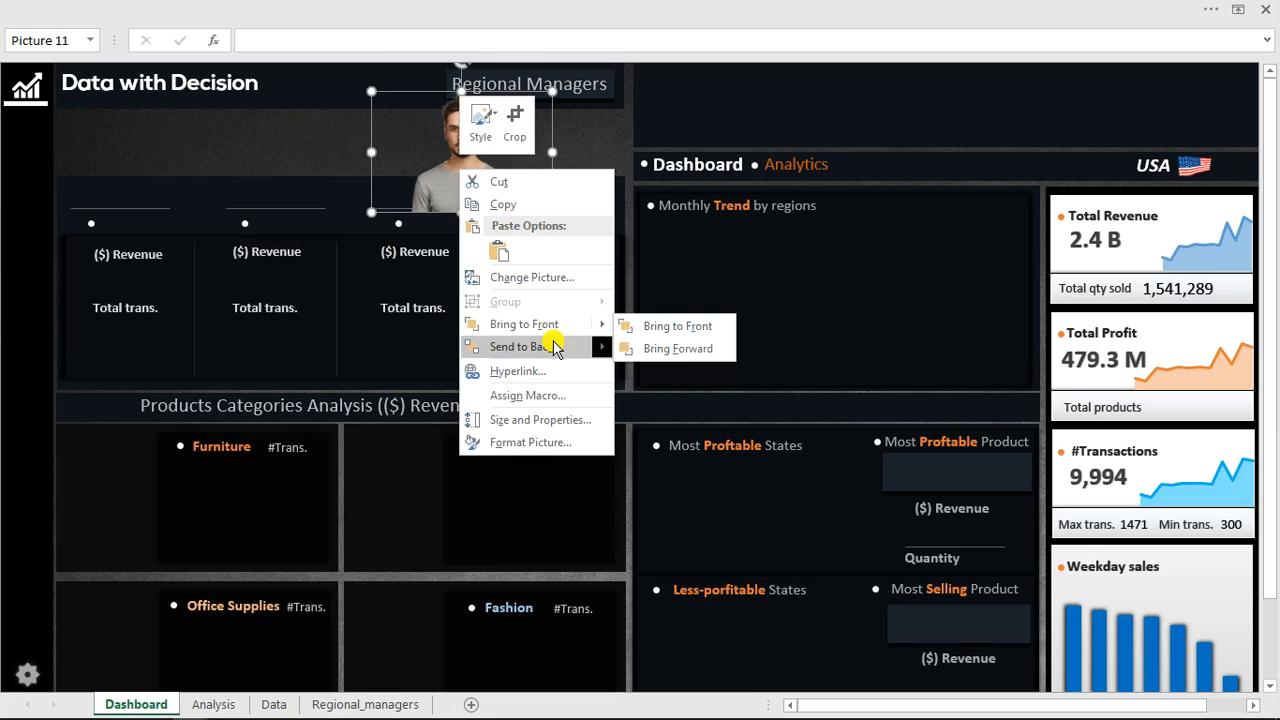
mouse_move(555, 346)
click(677, 348)
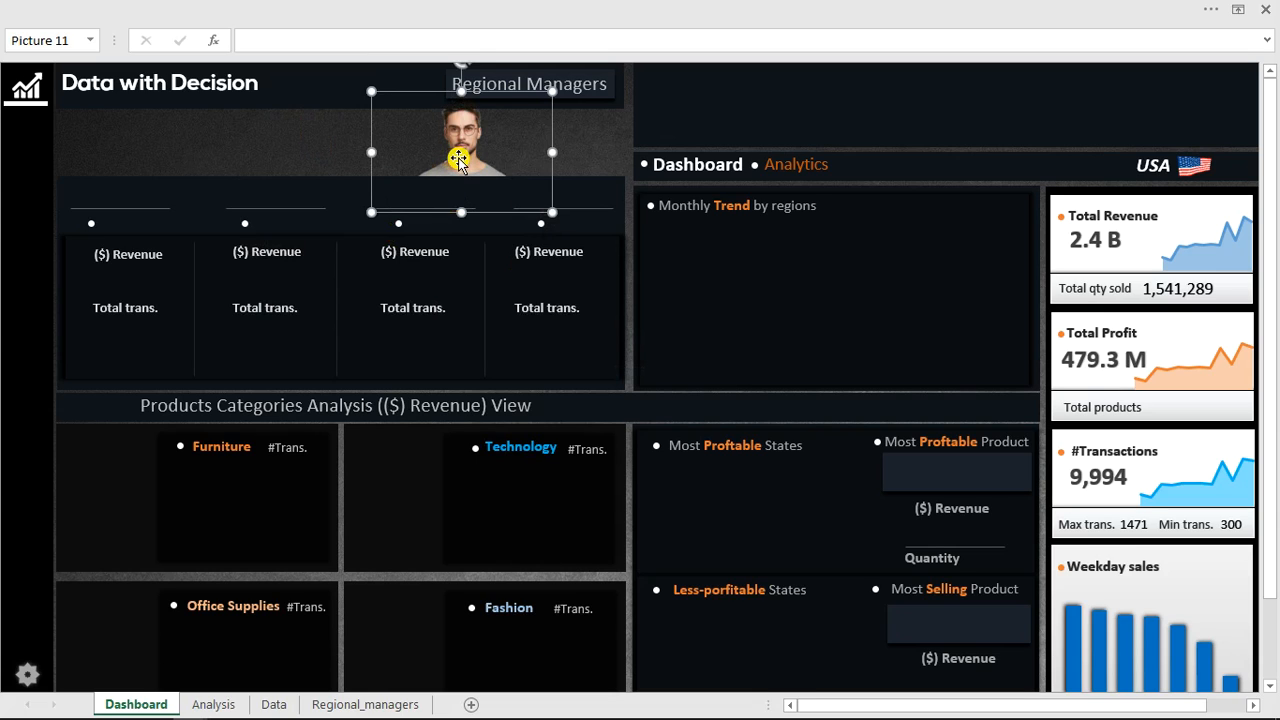
Give the picture an Offset Center outer shadow through its picture formatting options.
right_click(458, 158)
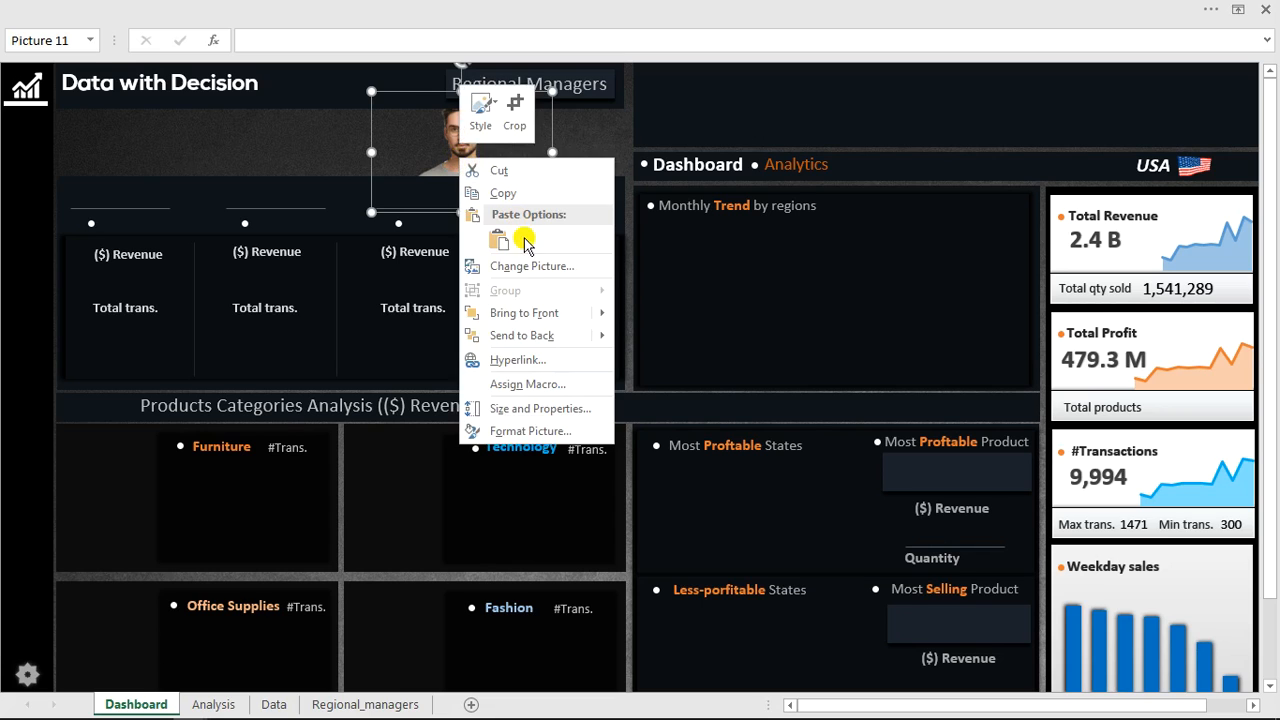
click(553, 431)
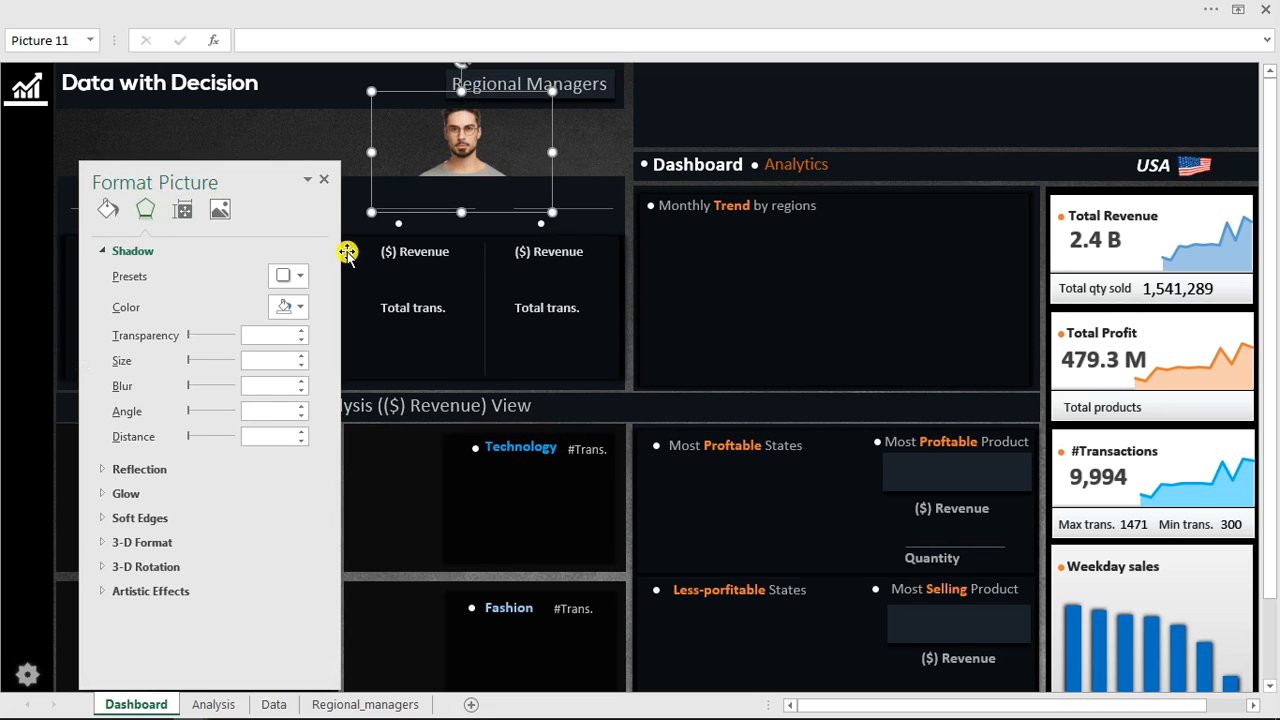
click(288, 278)
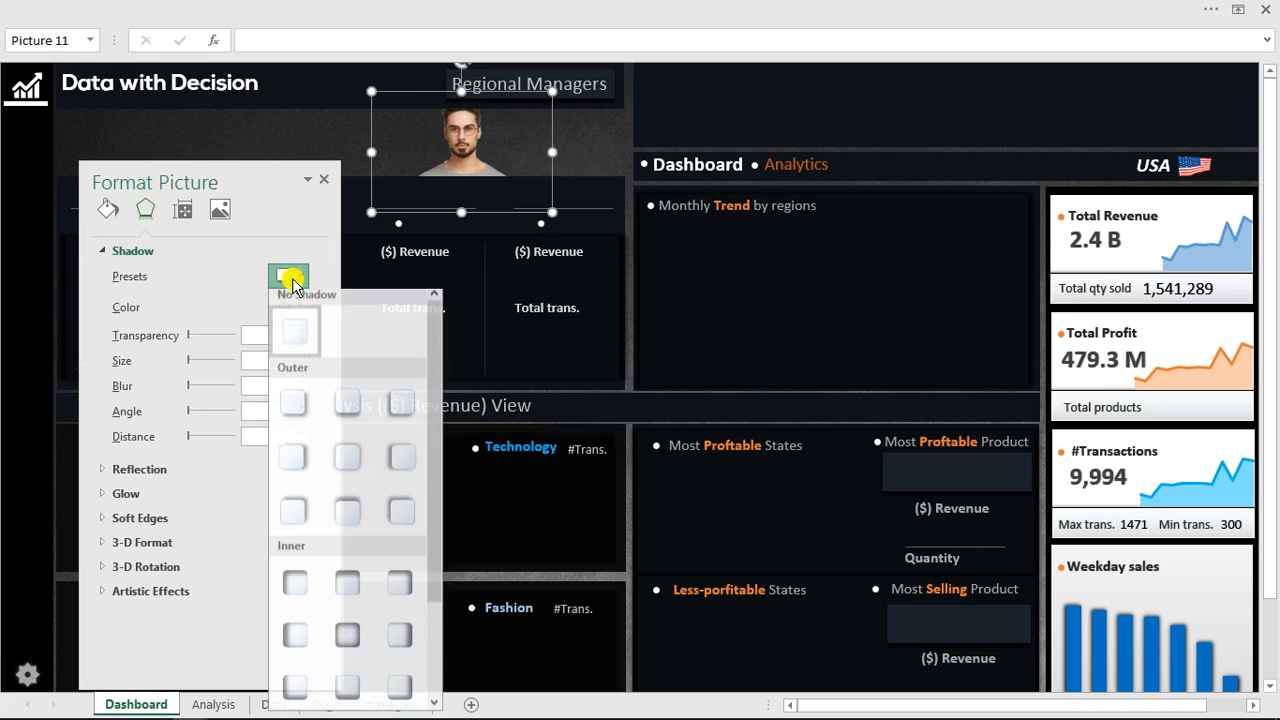
click(350, 470)
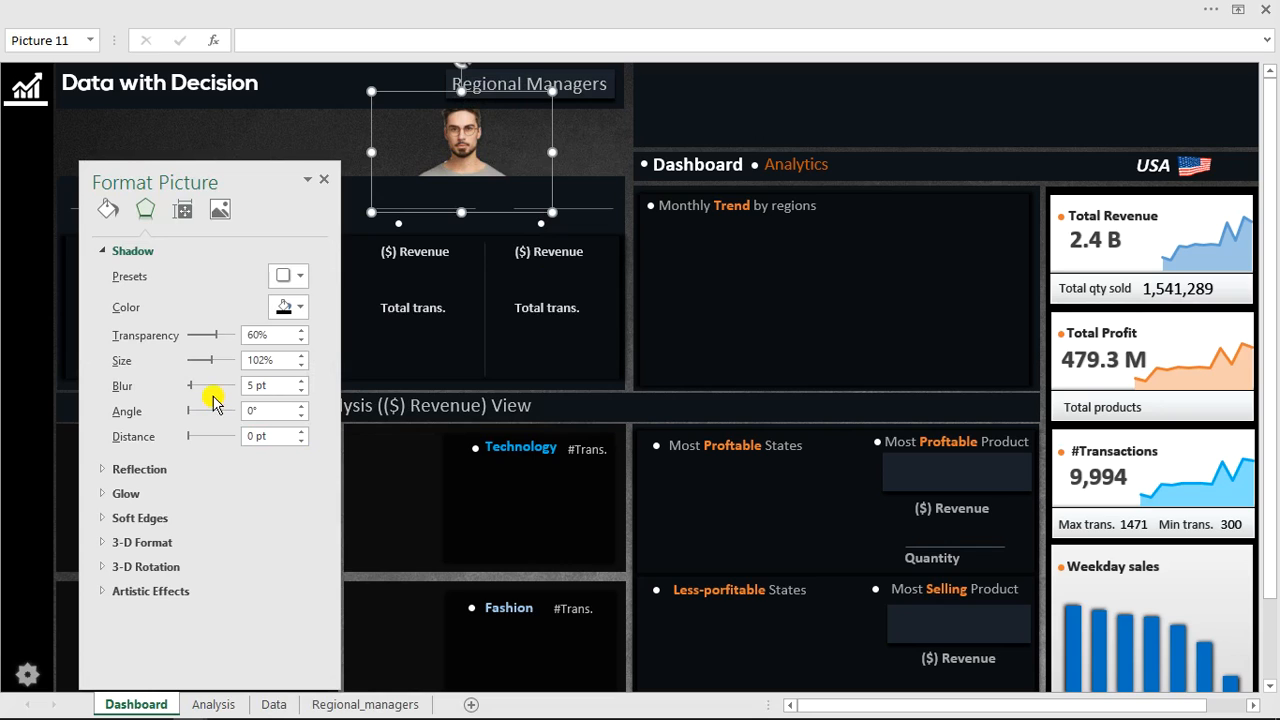
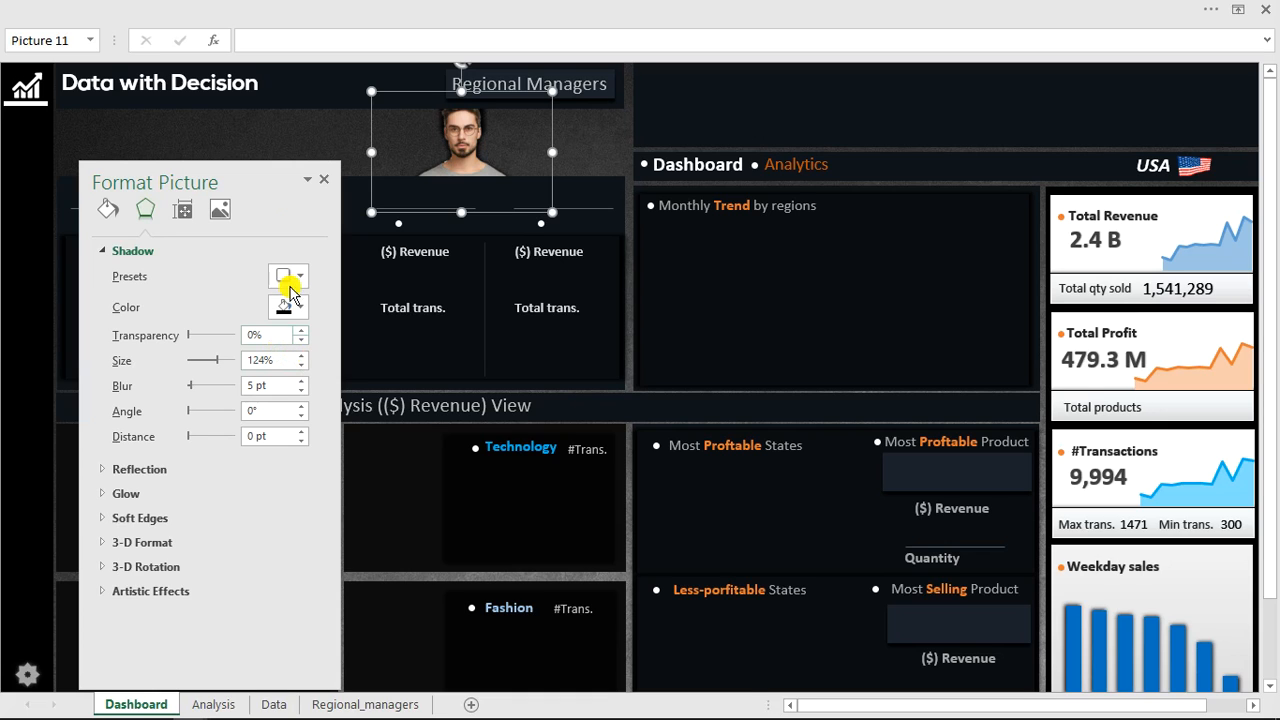
Close the picture formatting pane and deselect the picture on the Dashboard sheet.
click(294, 123)
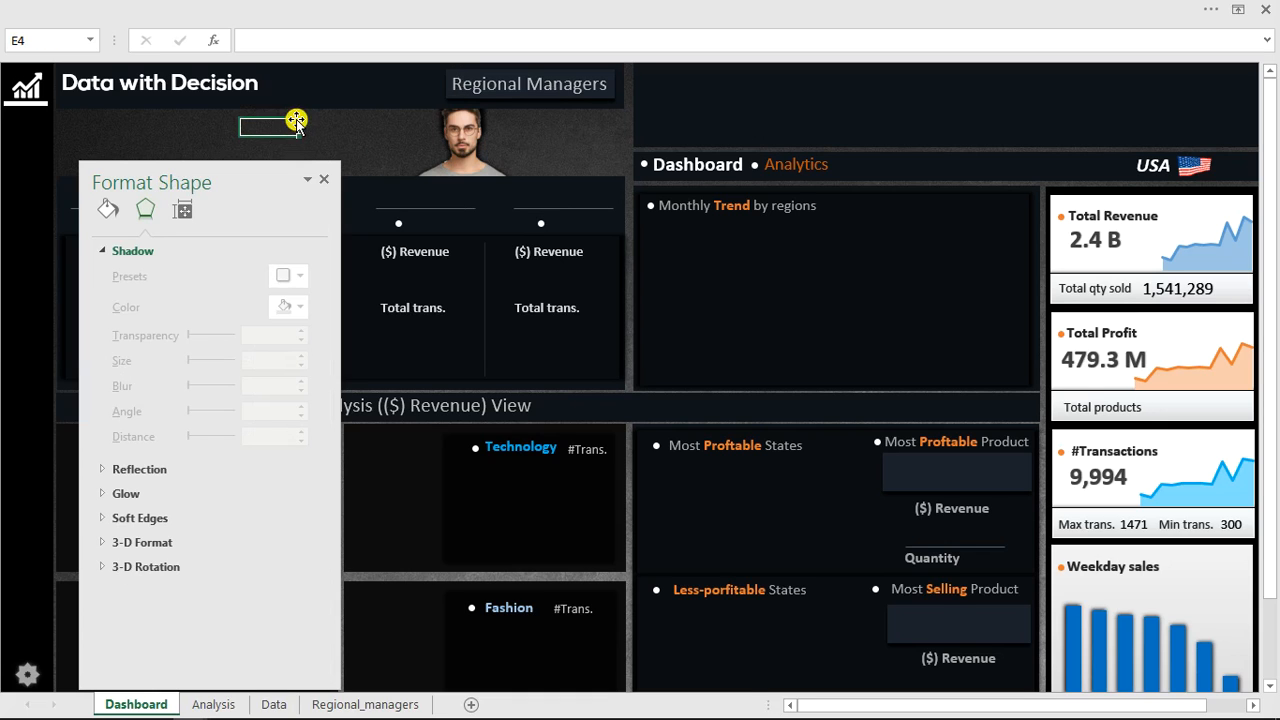
click(325, 181)
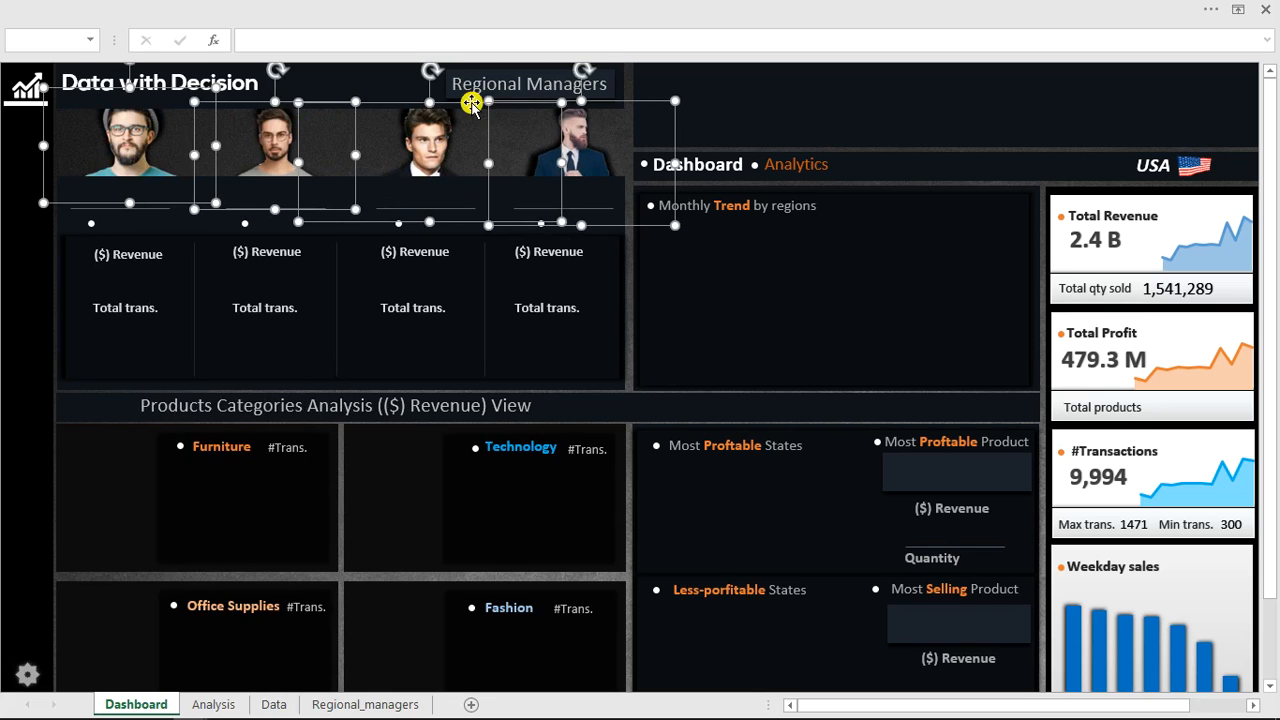
click(721, 117)
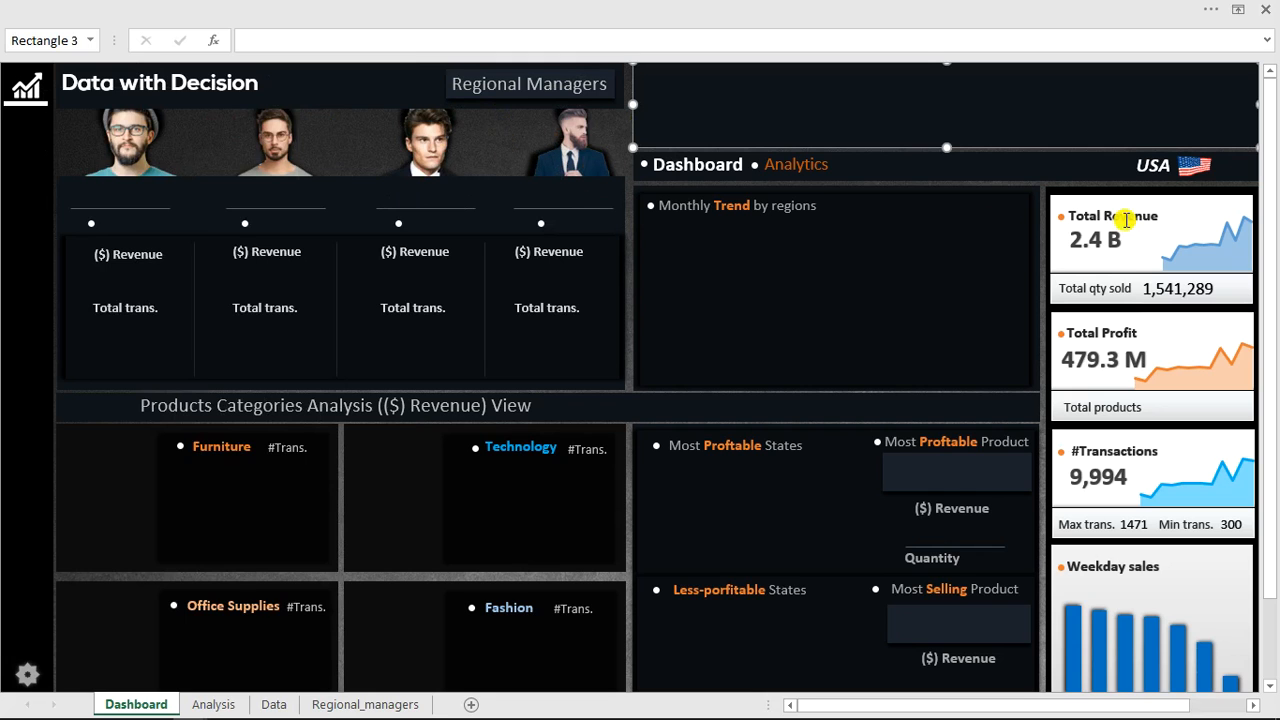
drag(1268, 257, 1277, 172)
click(370, 464)
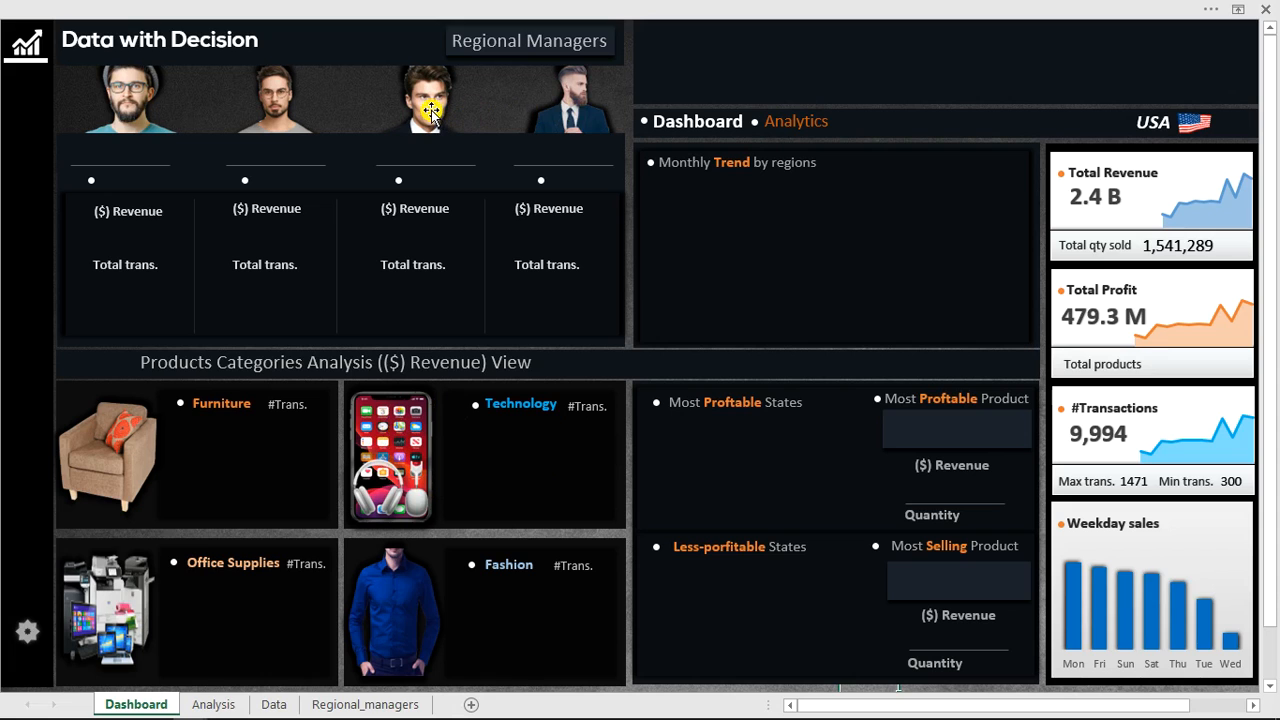
Switch to the finished BUSINESS ANALYSIS using EXCEL Advanced workbook window for reference.
click(528, 8)
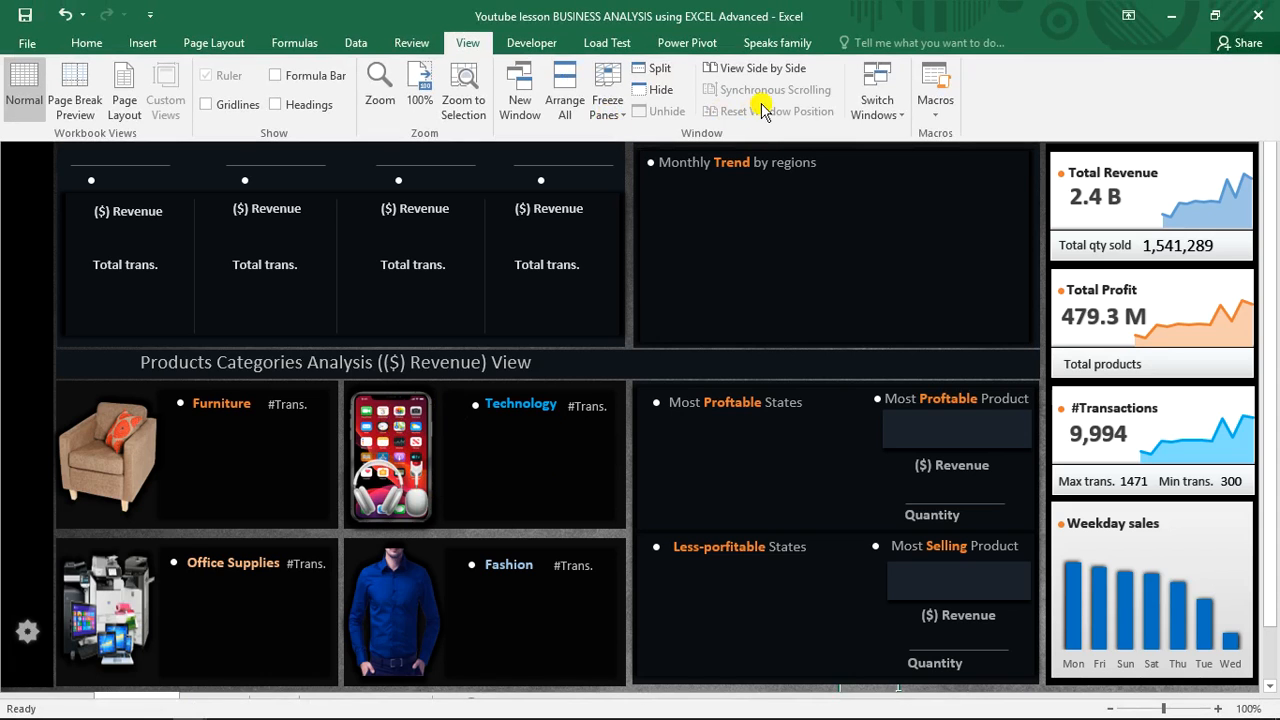
click(862, 106)
click(908, 160)
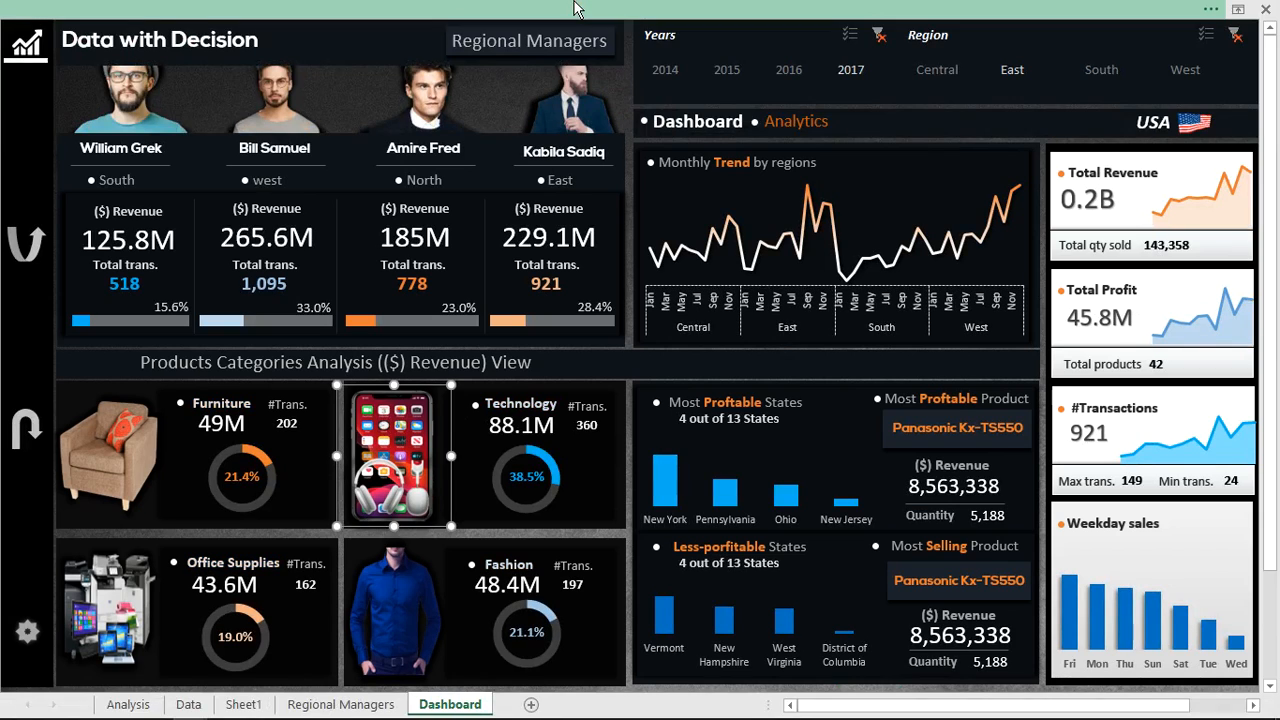
Turn off Design Mode in the finished workbook so its dashboard controls respond.
click(579, 9)
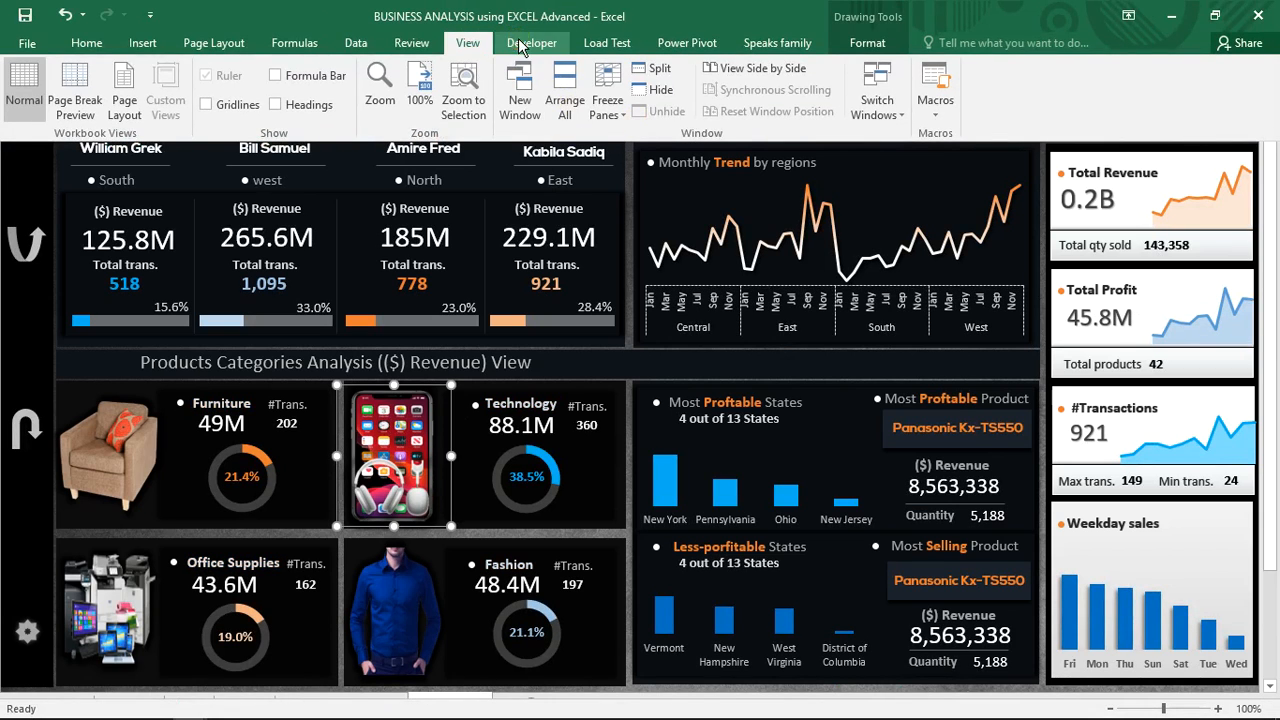
click(514, 44)
click(430, 90)
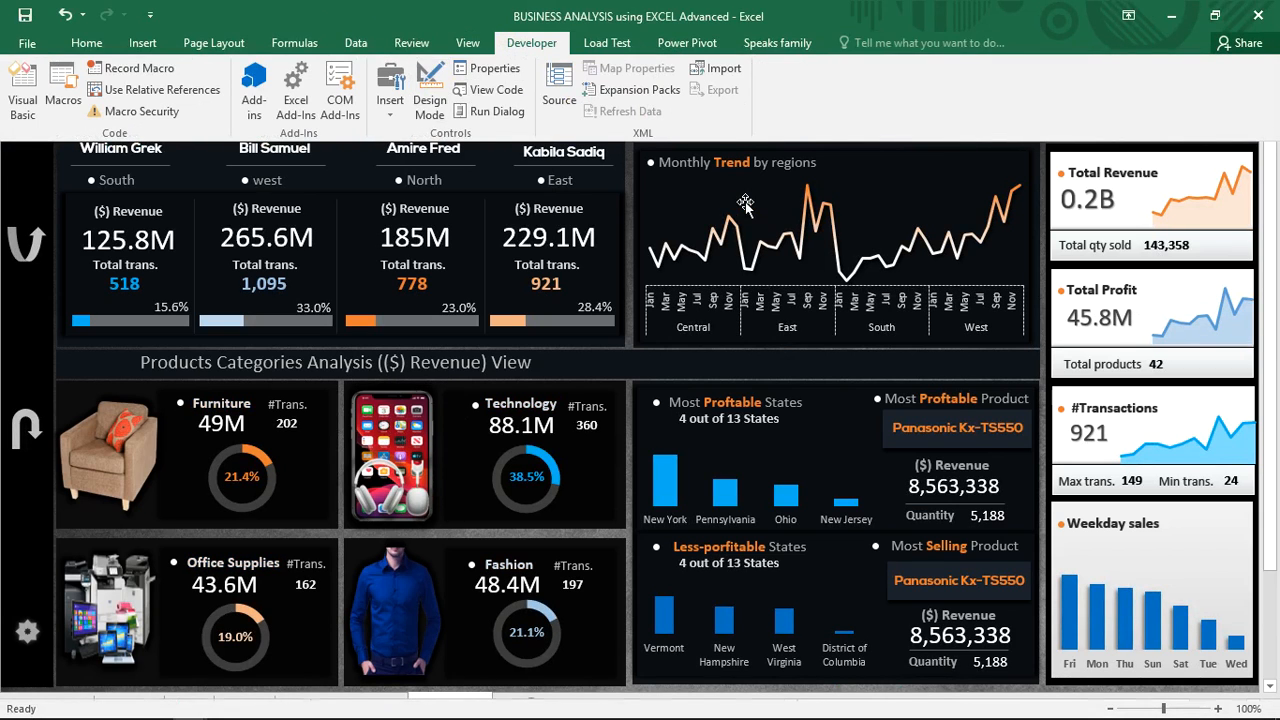
click(742, 203)
Open and examine the regional manager detail popups on the finished dashboard.
click(577, 117)
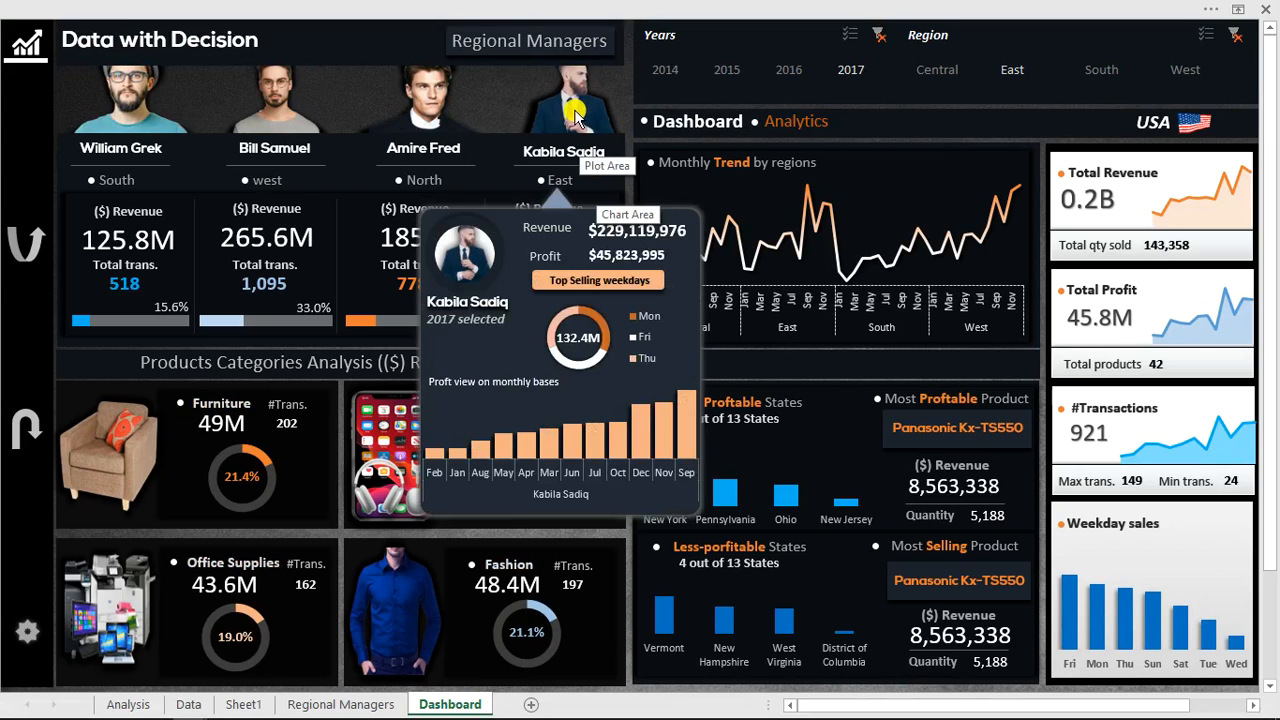
click(540, 262)
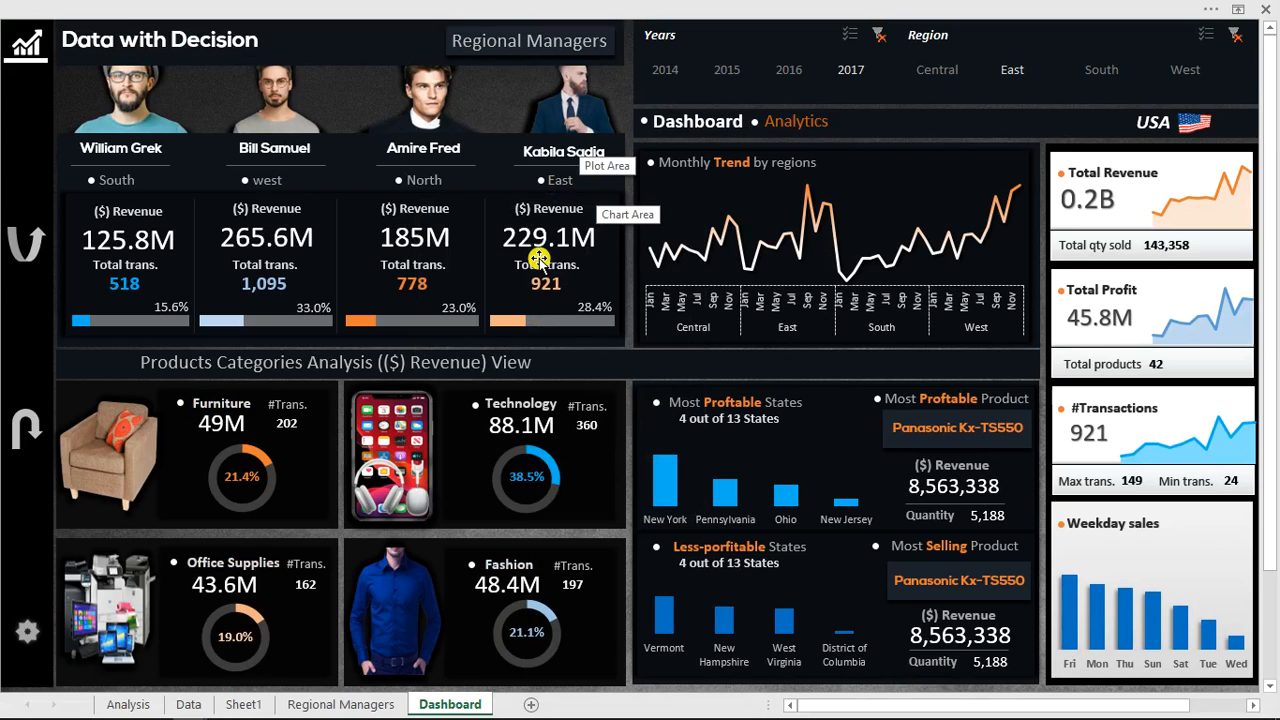
click(567, 105)
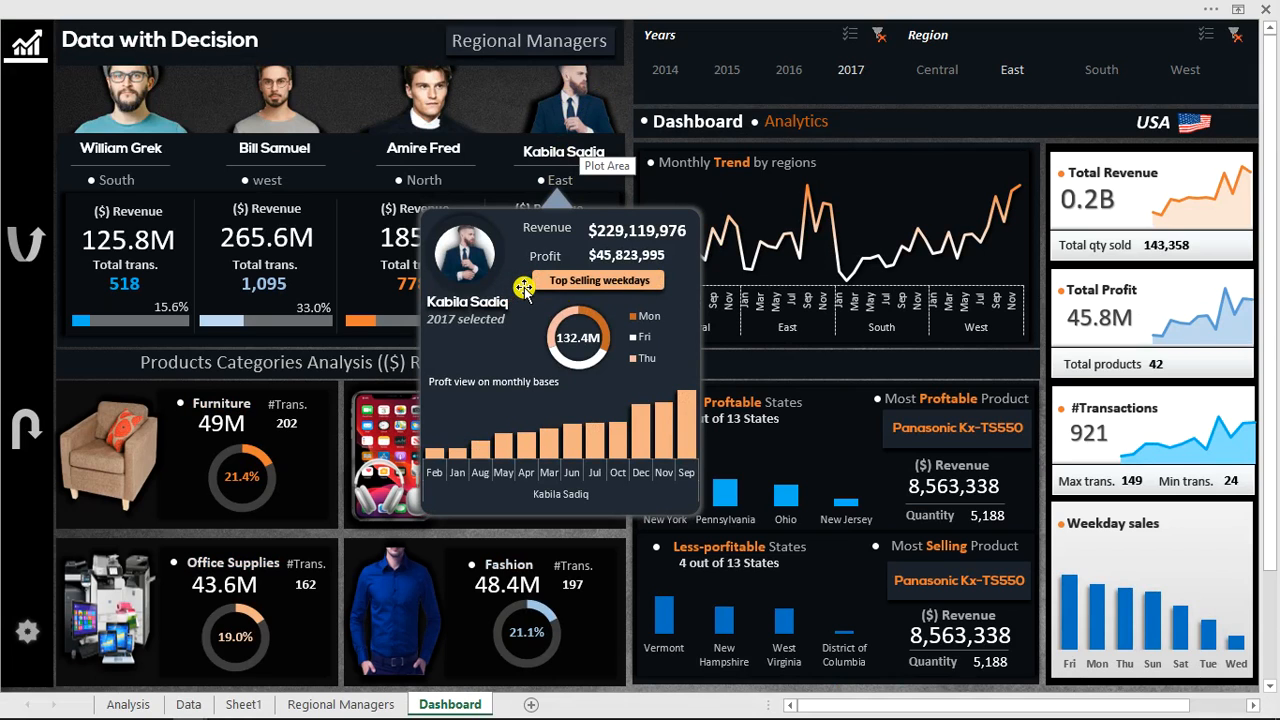
click(557, 120)
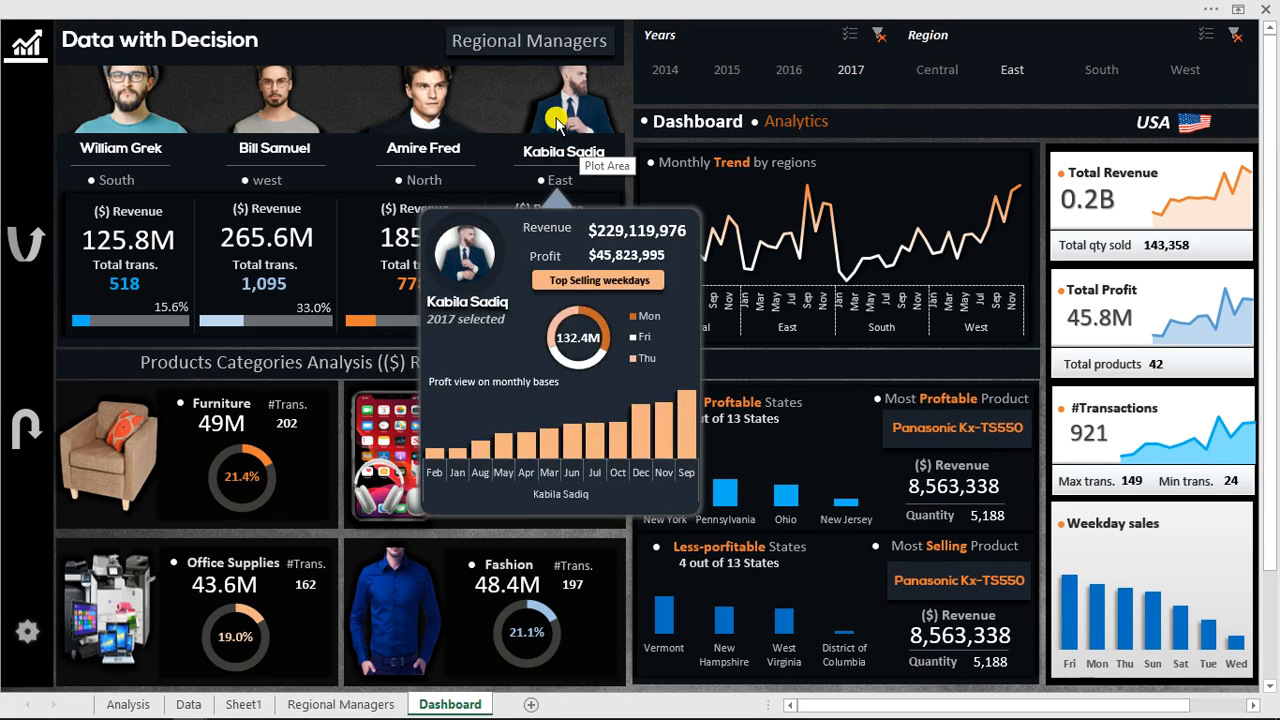
click(626, 250)
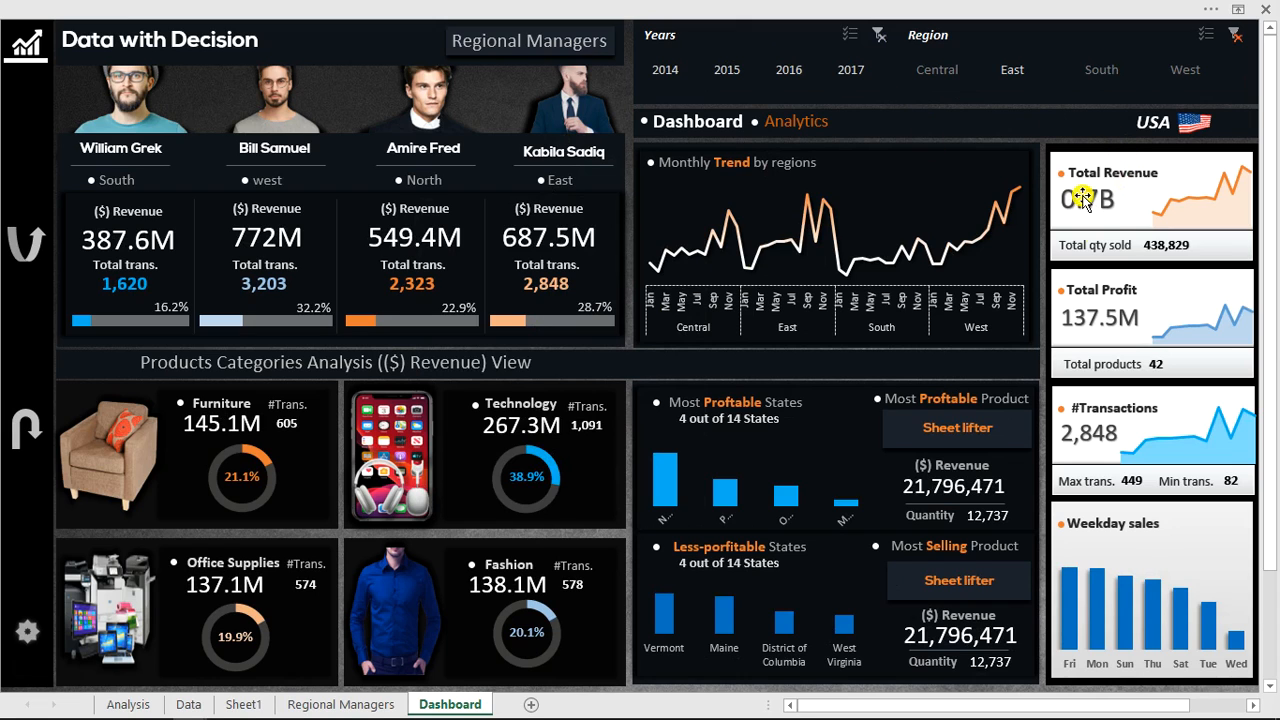
Switch back to the Youtube lesson BUSINESS ANALYSIS using EXCEL Advanced workbook.
click(994, 8)
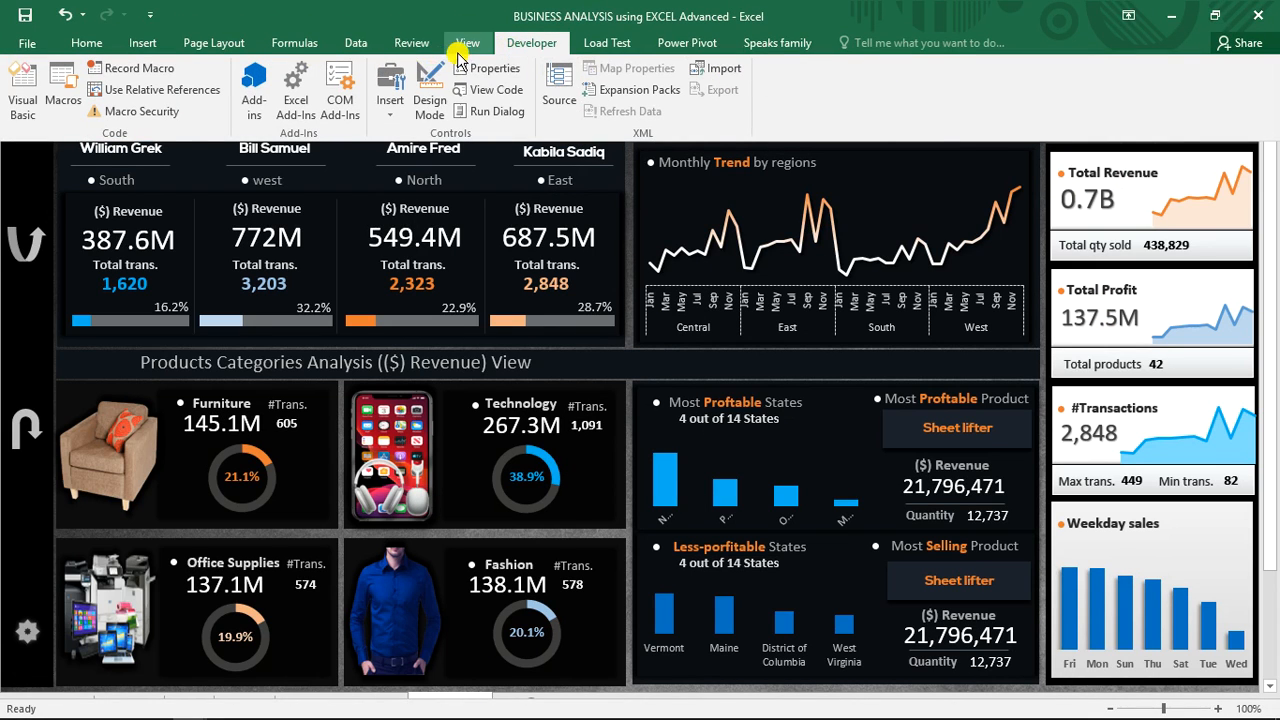
click(465, 44)
click(876, 120)
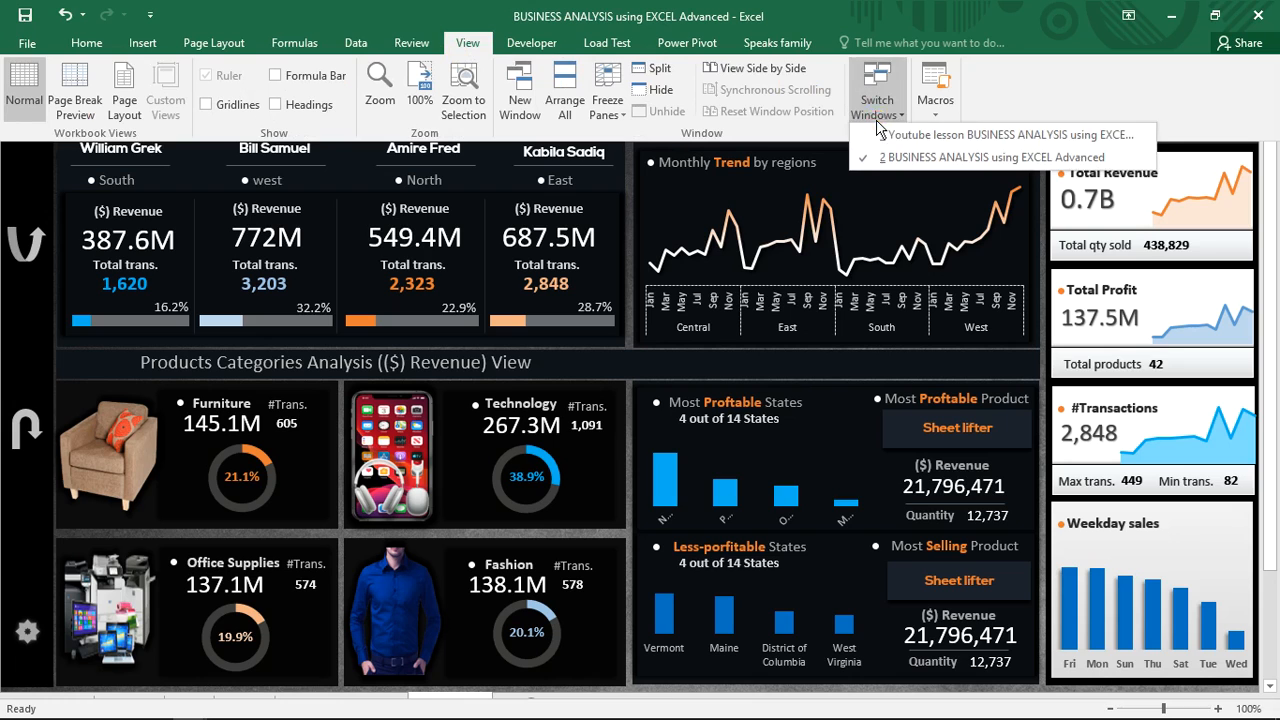
click(894, 131)
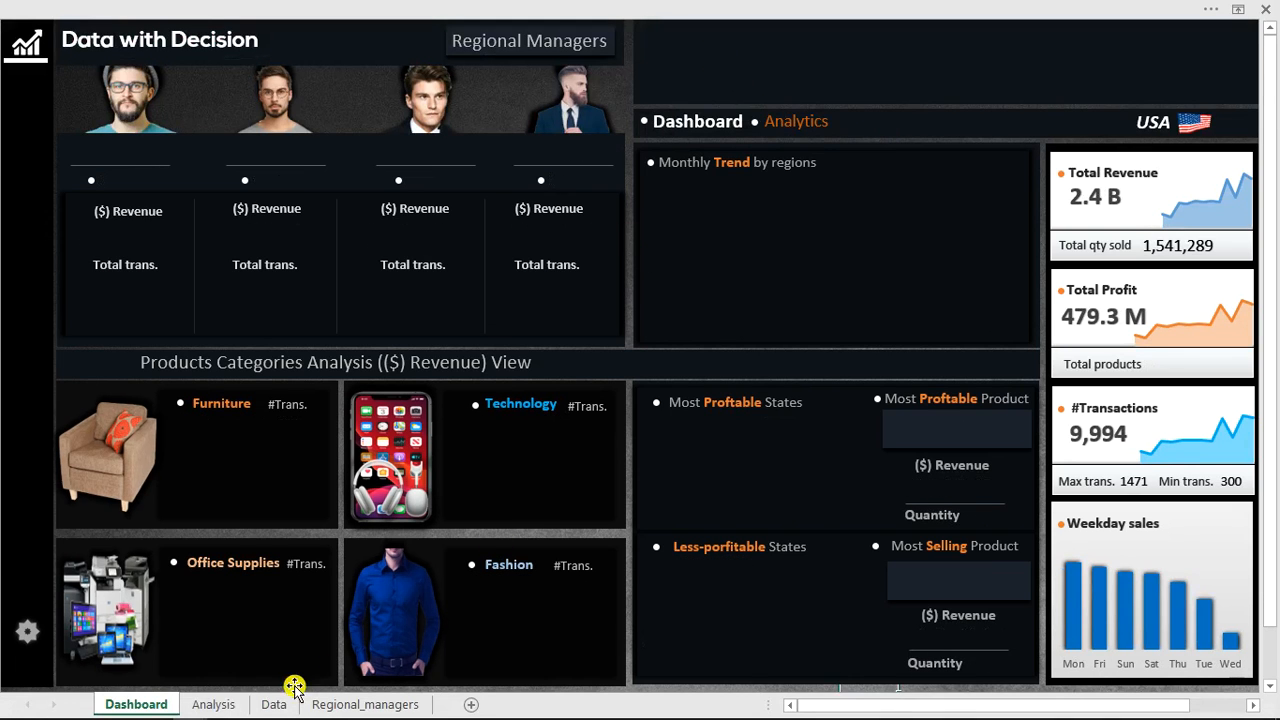
On the Analysis sheet, insert Region and Years slicers for the weekday revenue PivotTable.
click(214, 704)
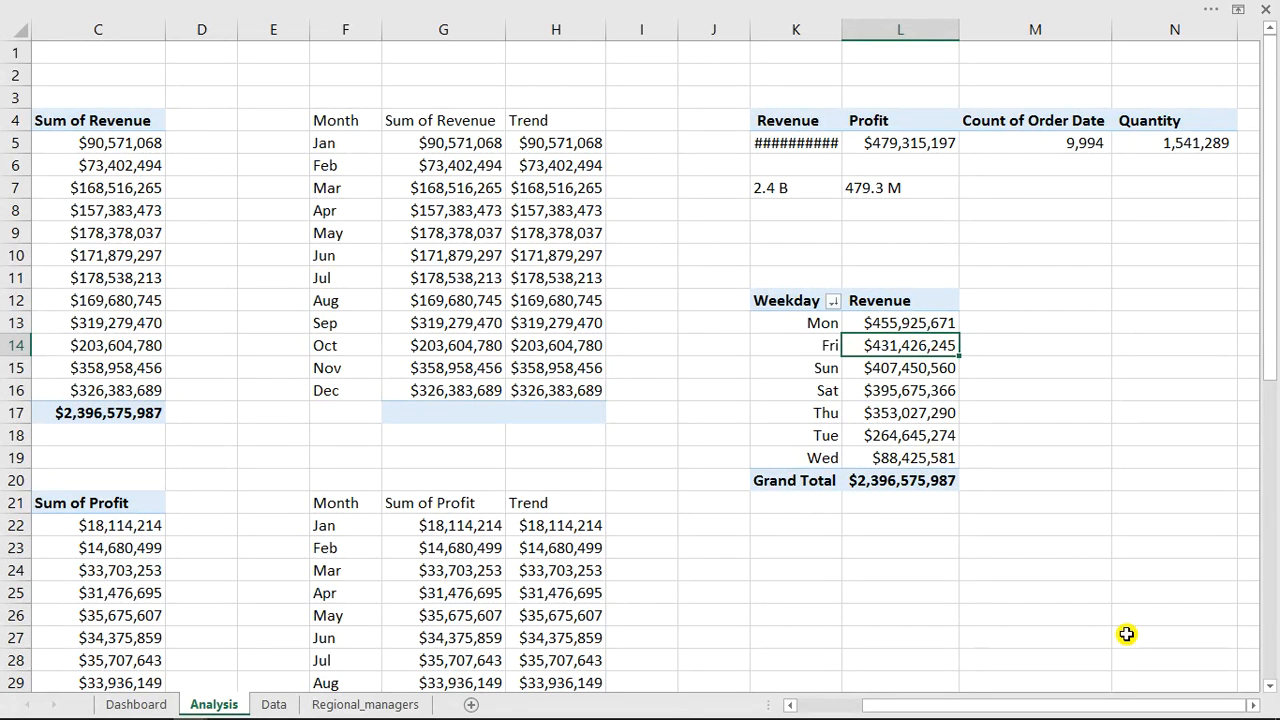
click(905, 391)
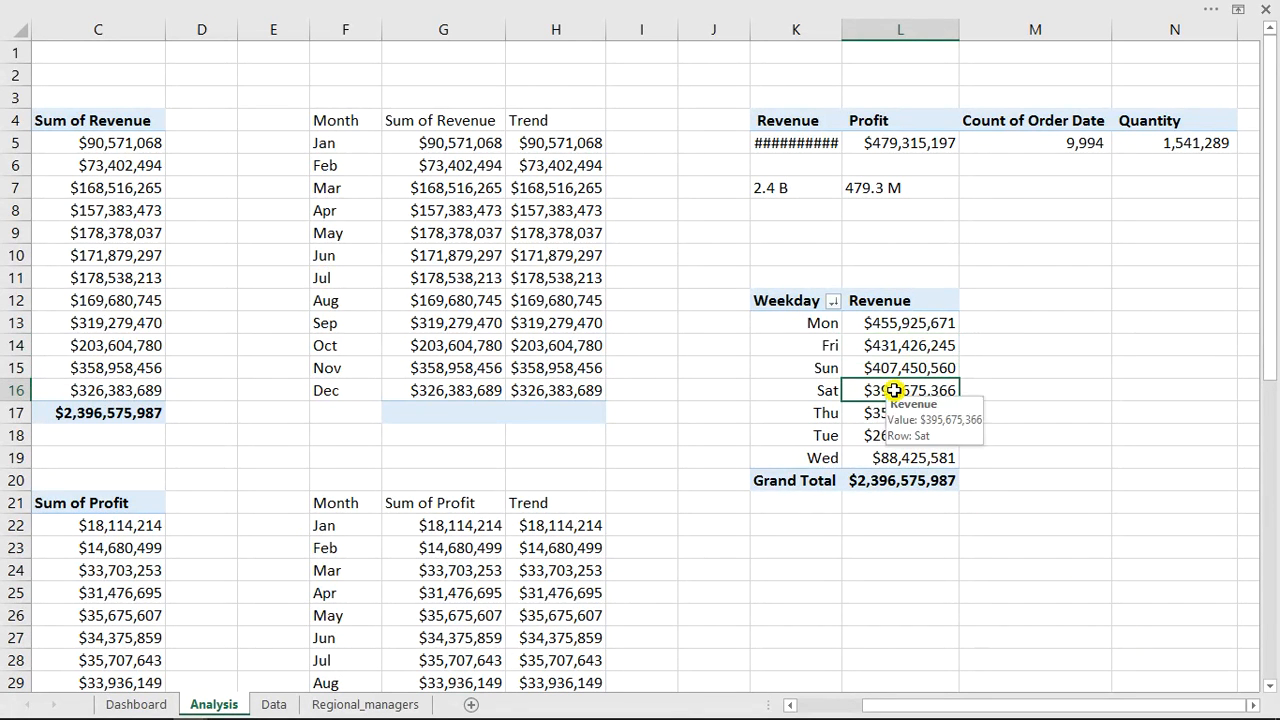
click(730, 7)
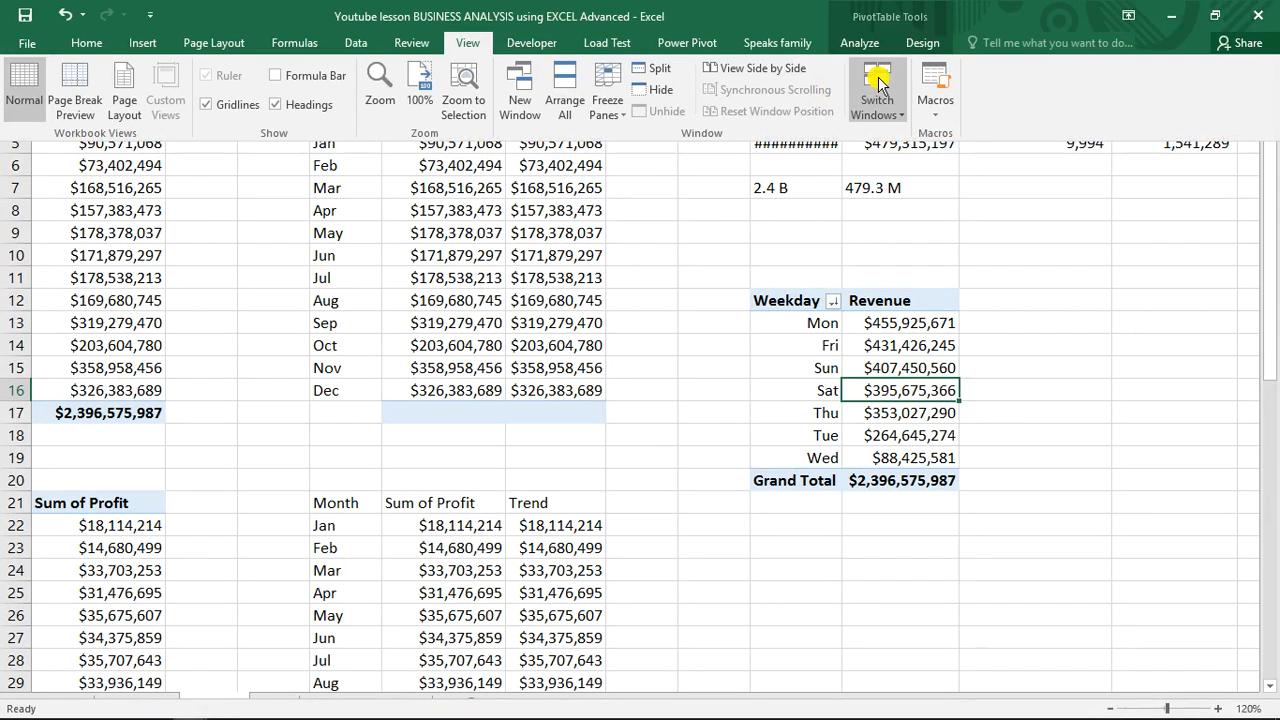
click(860, 43)
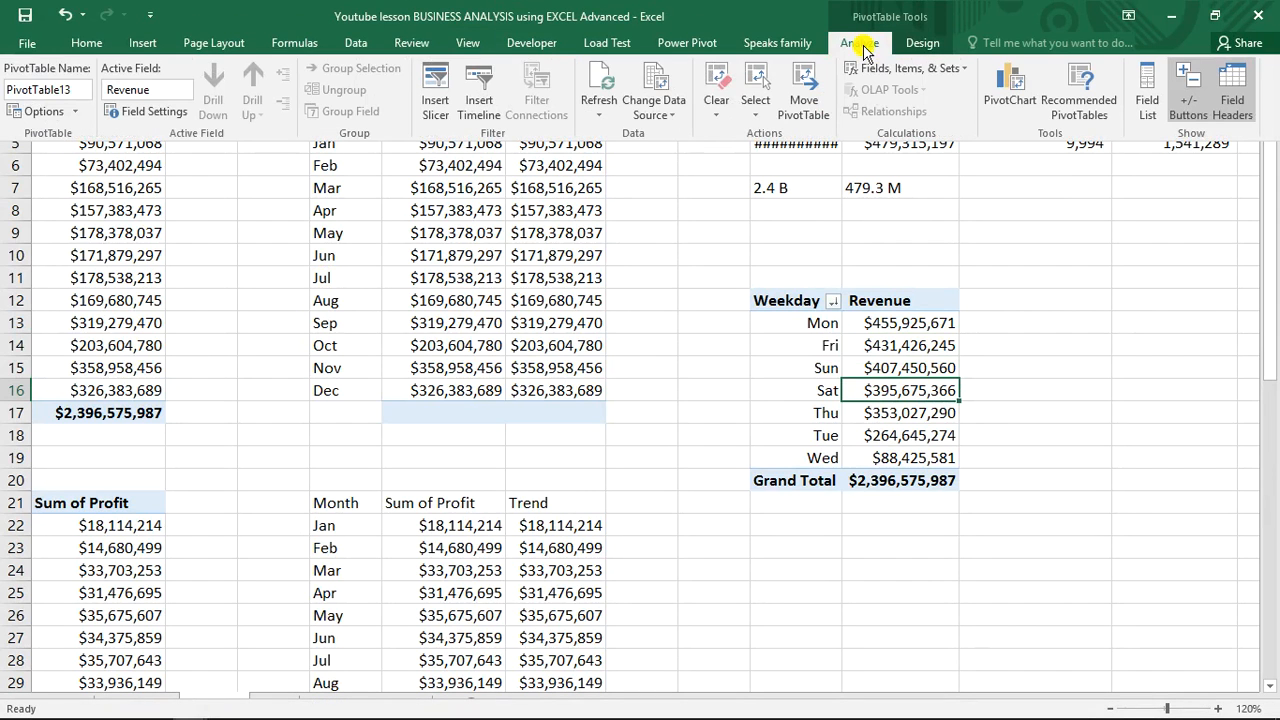
click(436, 88)
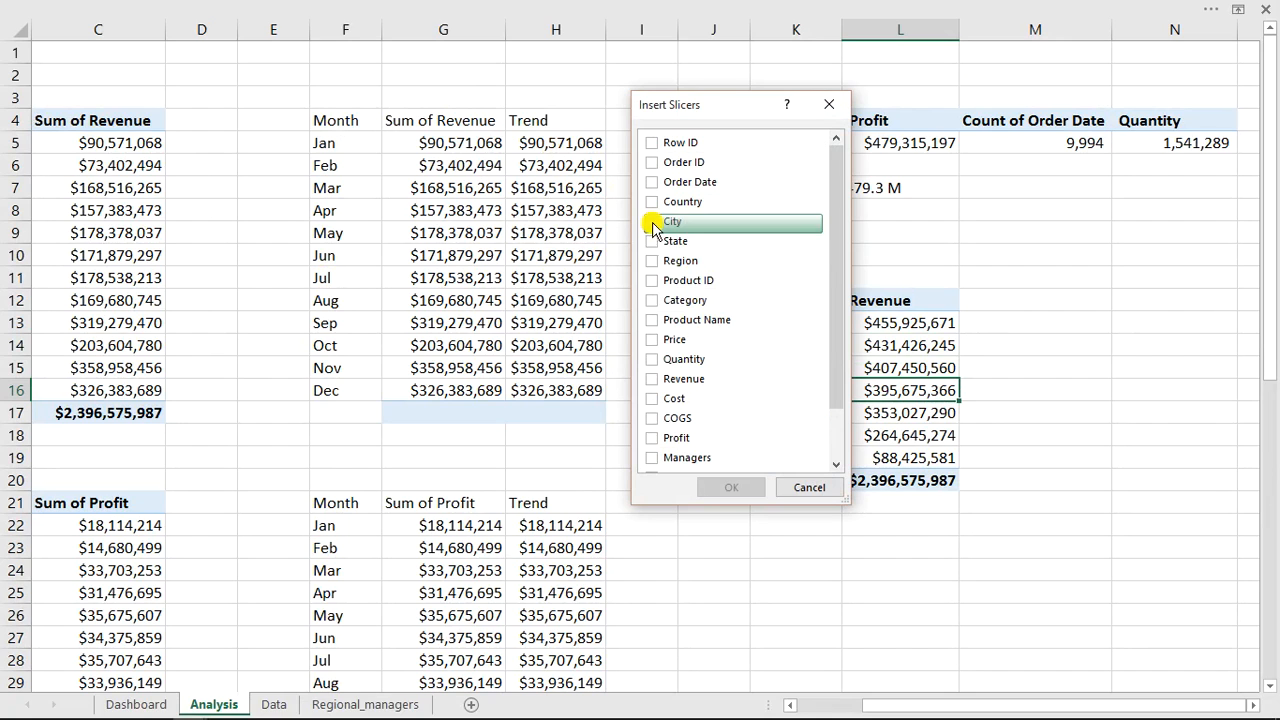
click(651, 261)
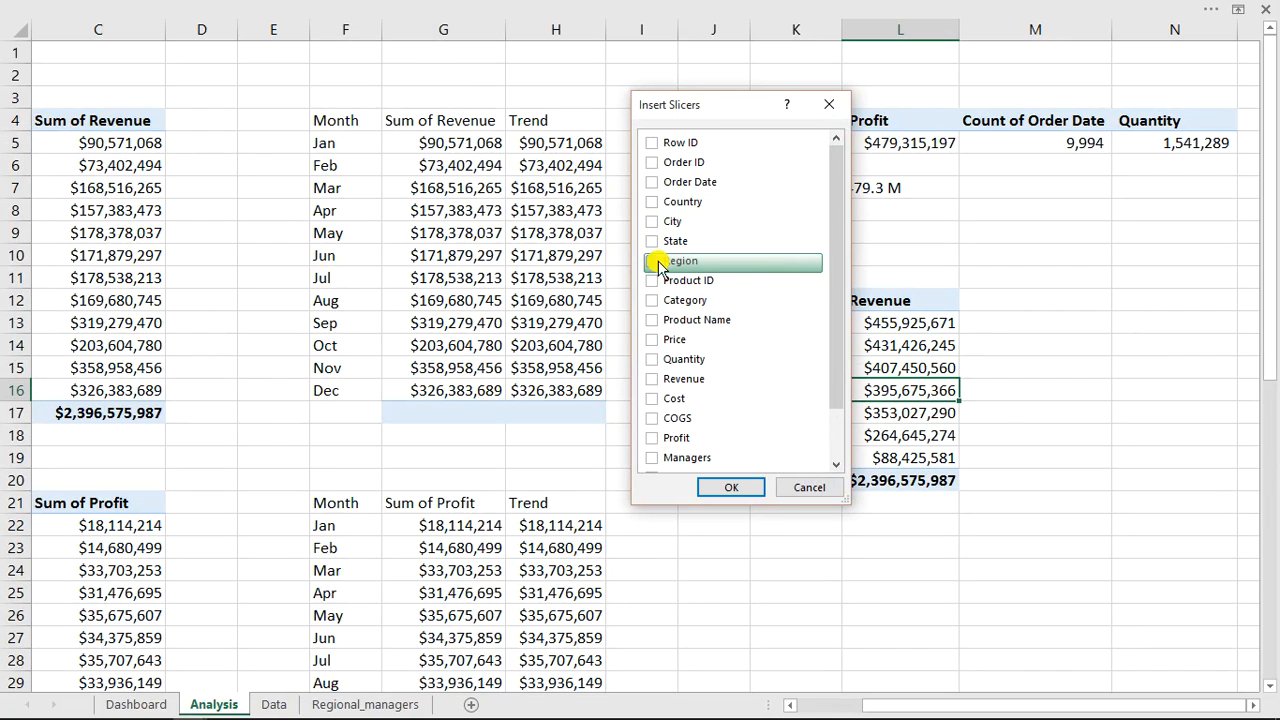
drag(837, 317, 843, 390)
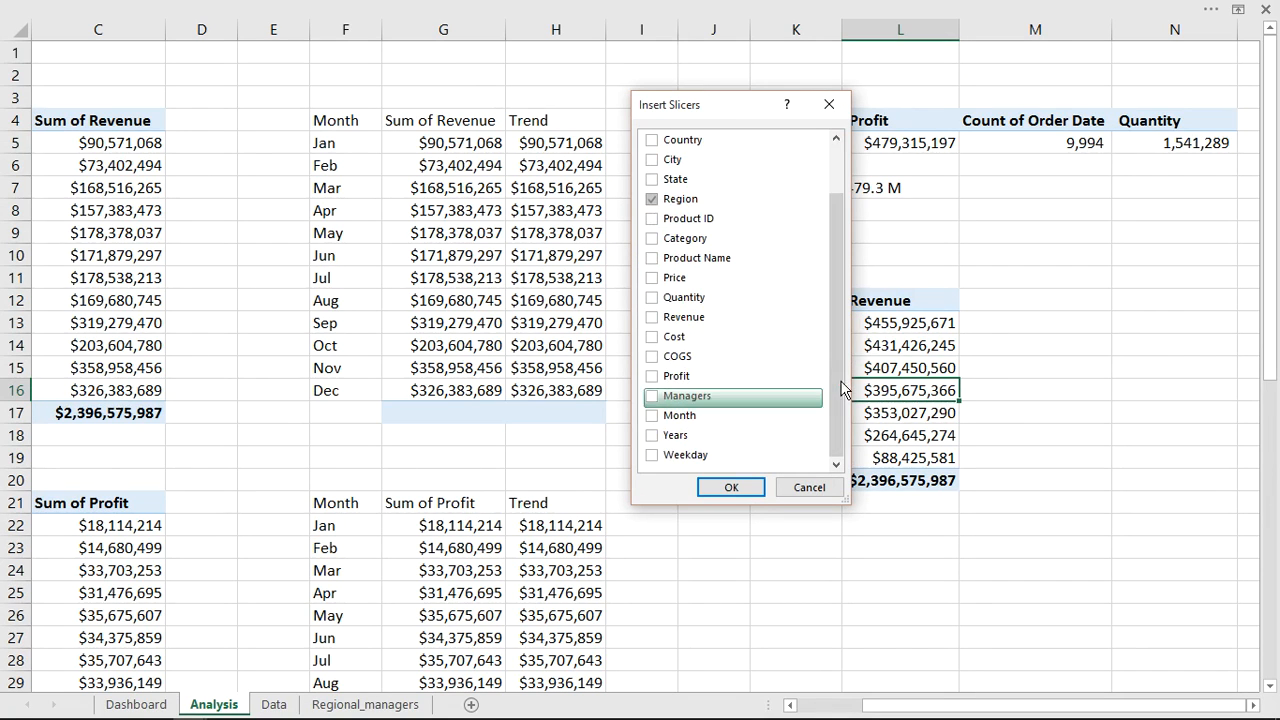
click(651, 435)
click(727, 487)
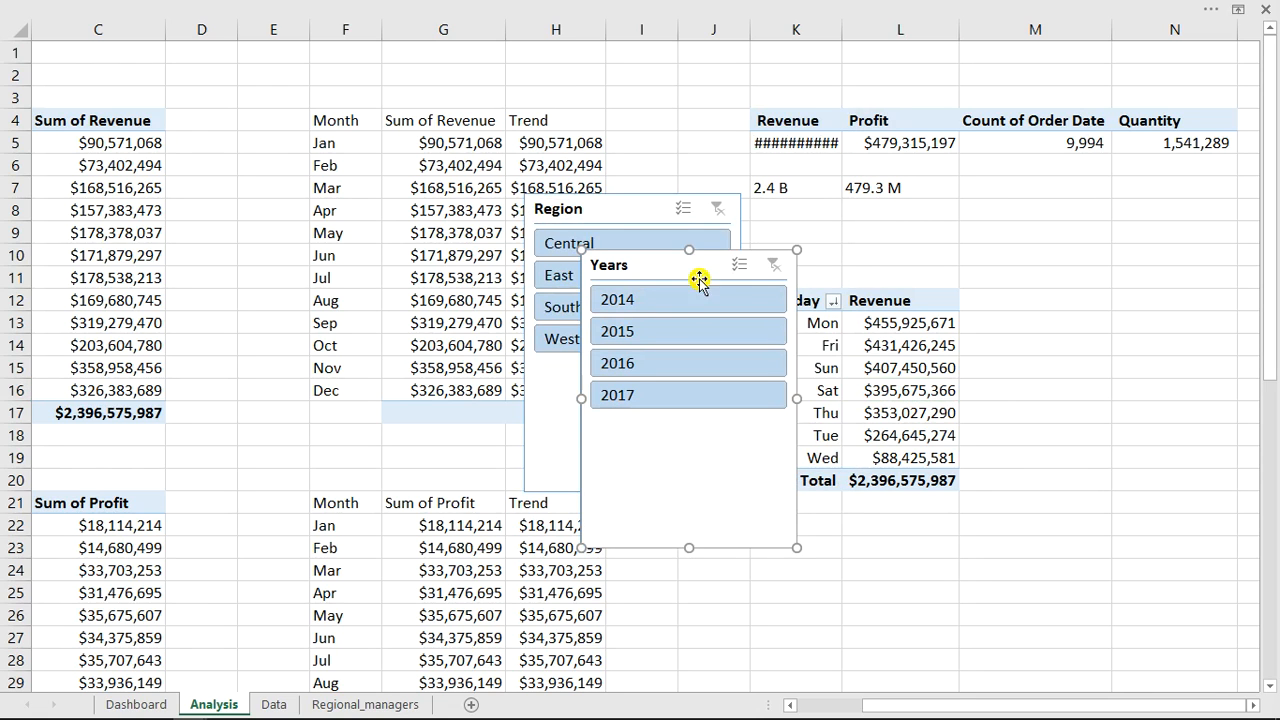
Move the Years slicer left and set its buttons to 5 columns.
drag(699, 255, 324, 185)
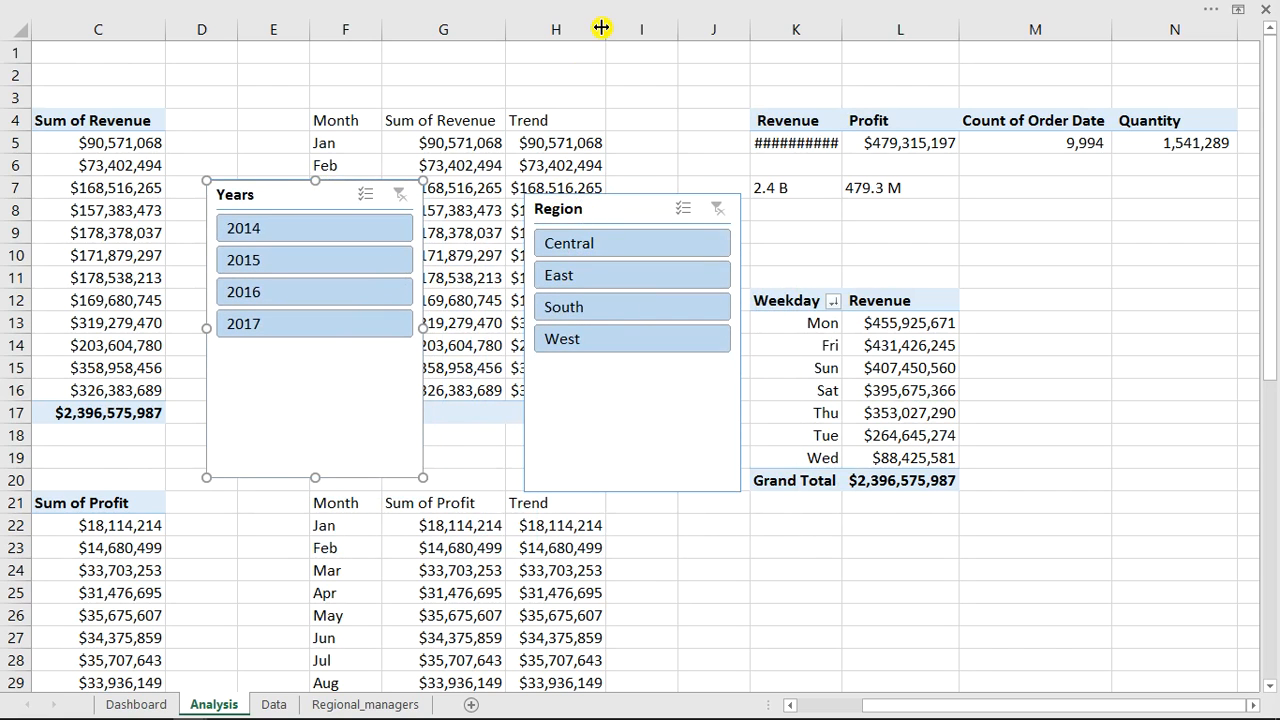
click(857, 10)
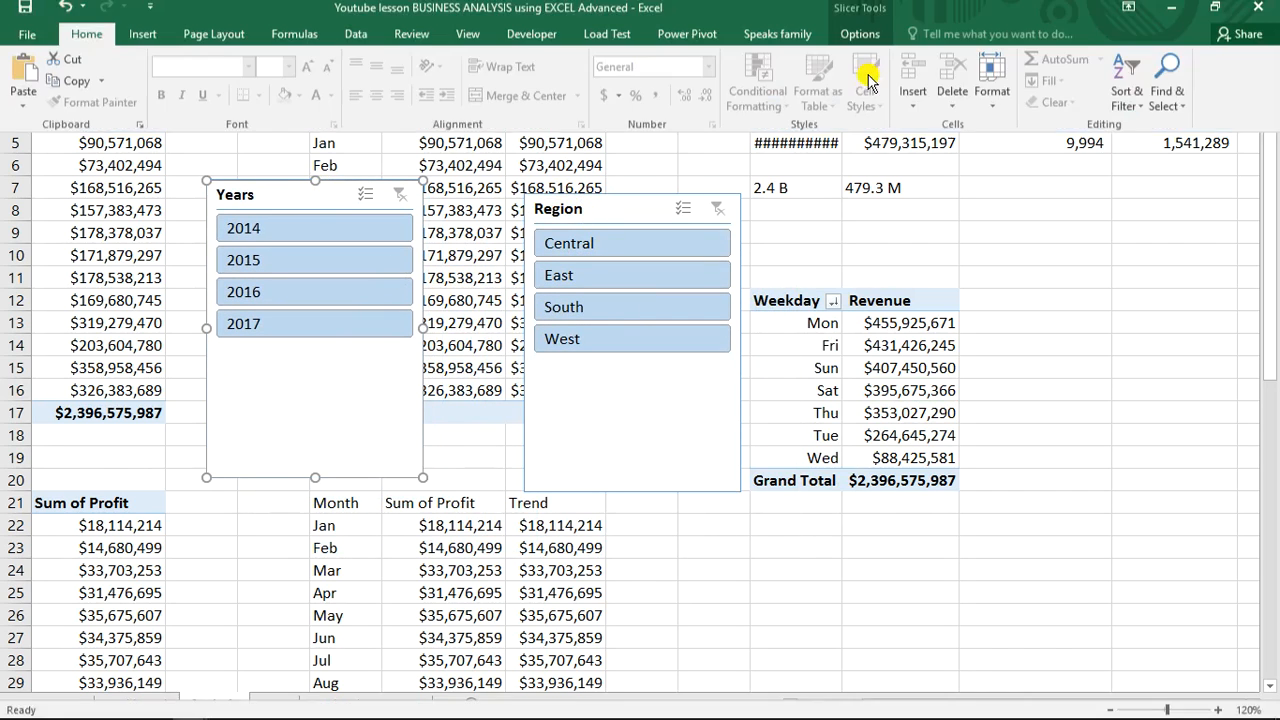
click(852, 42)
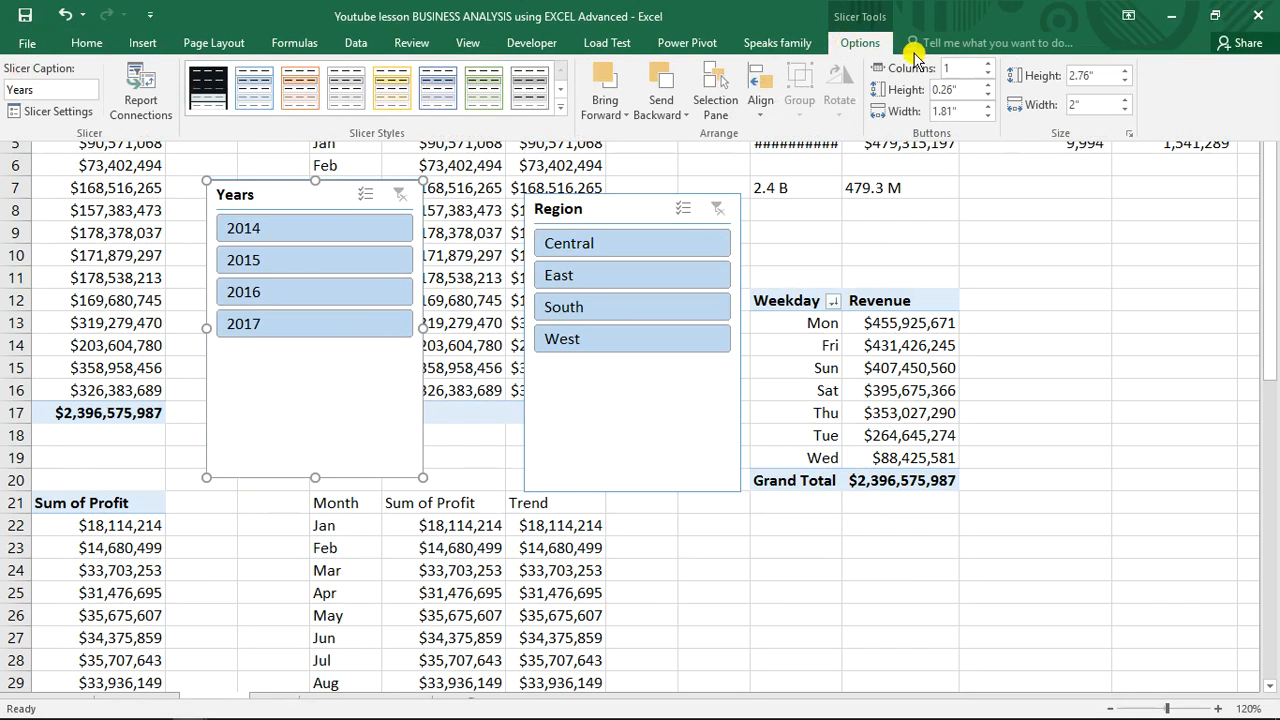
click(988, 64)
click(988, 64)
click(988, 64)
click(988, 64)
click(988, 64)
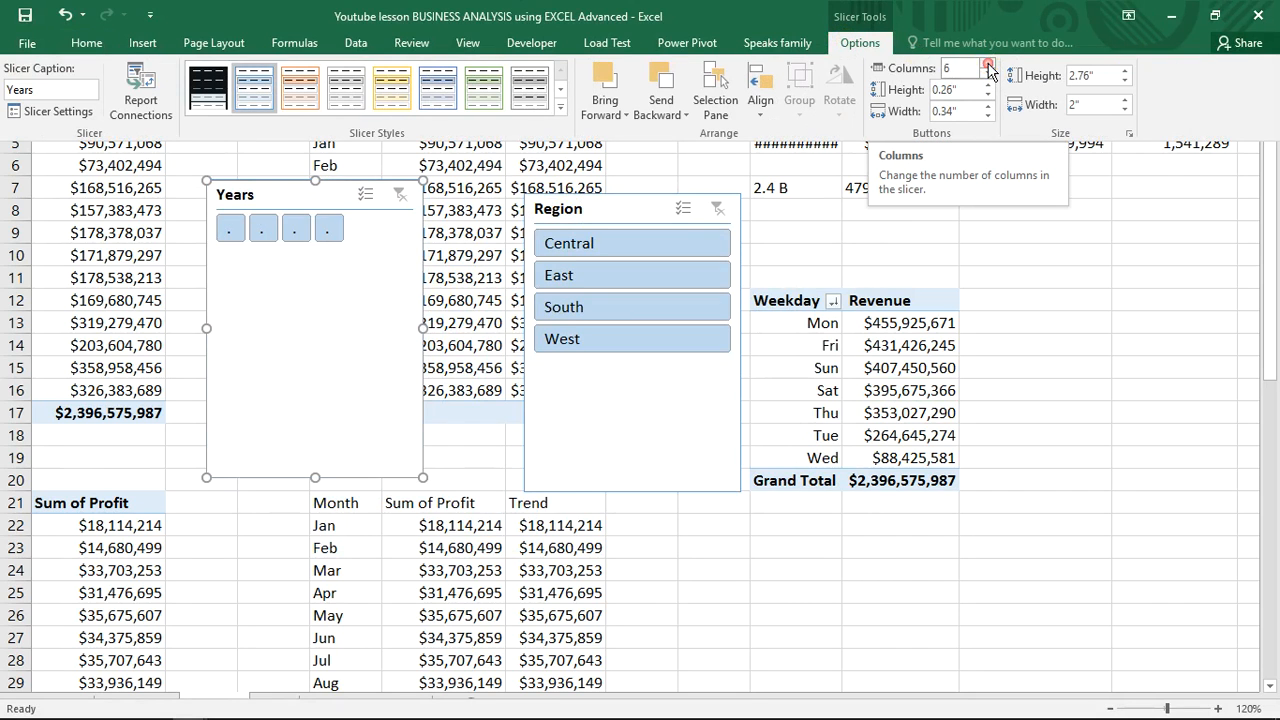
click(988, 76)
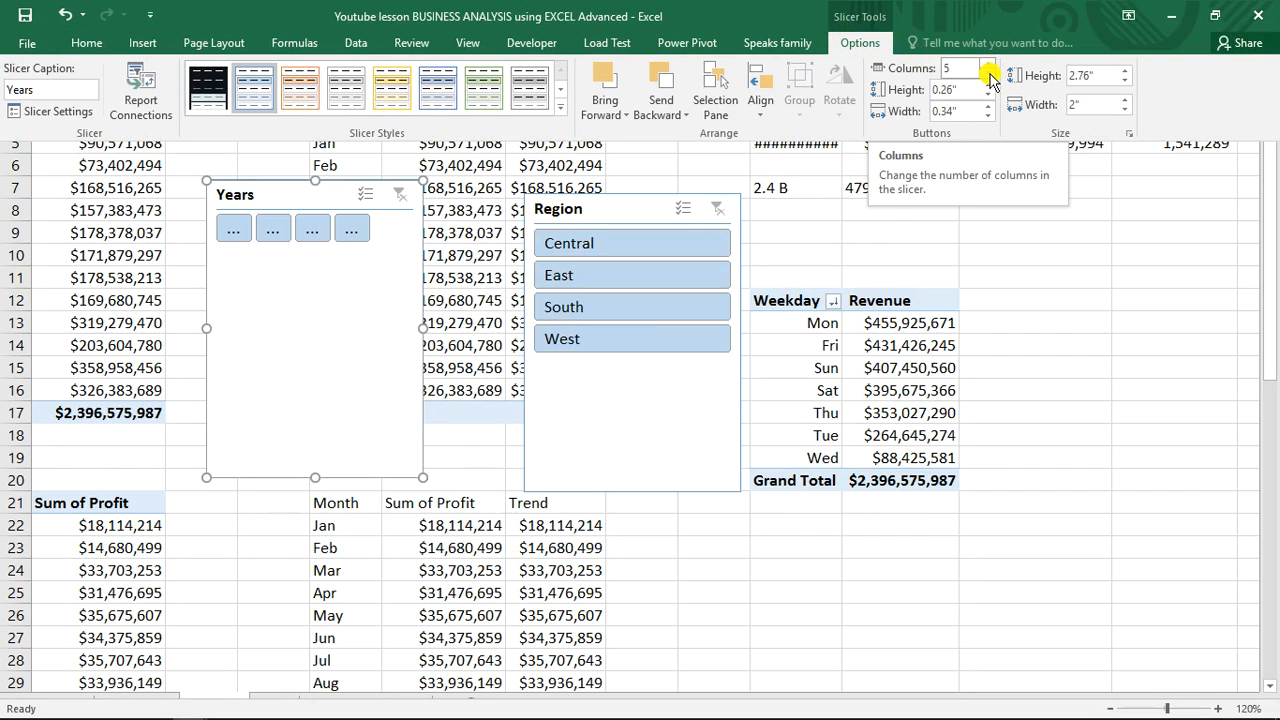
Set the Region slicer's buttons to 4 columns.
click(616, 211)
click(616, 209)
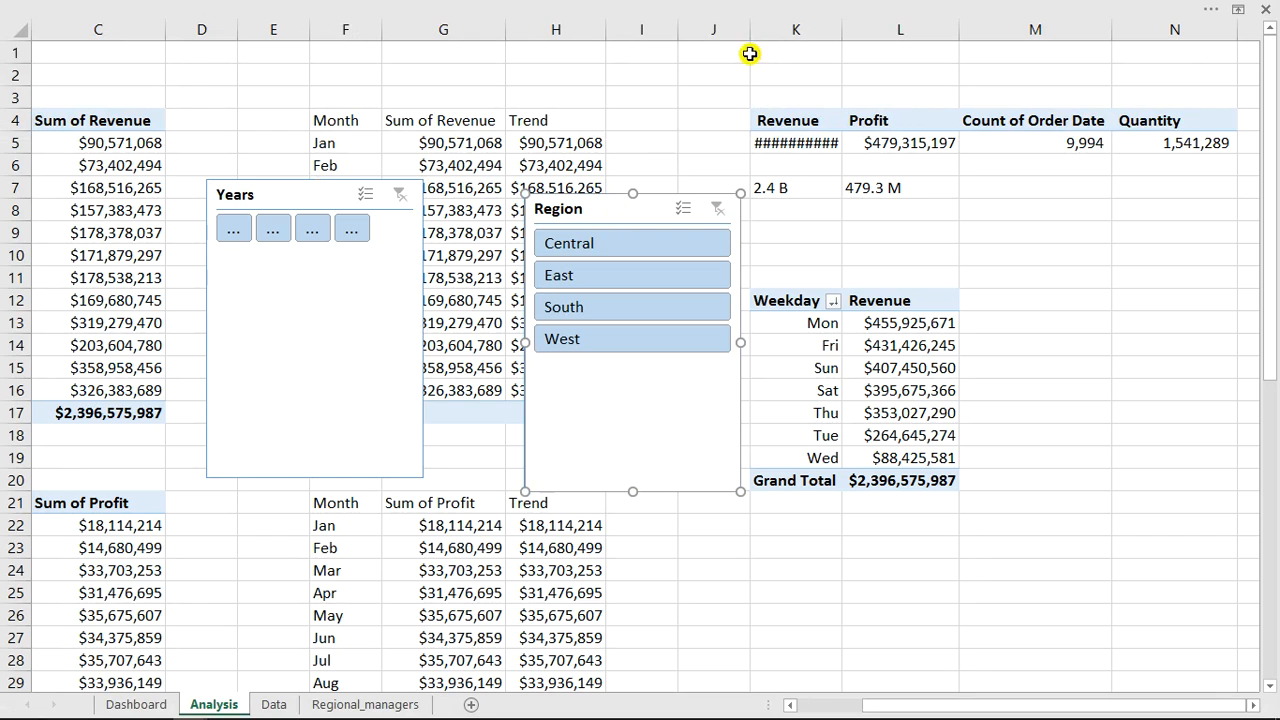
click(874, 8)
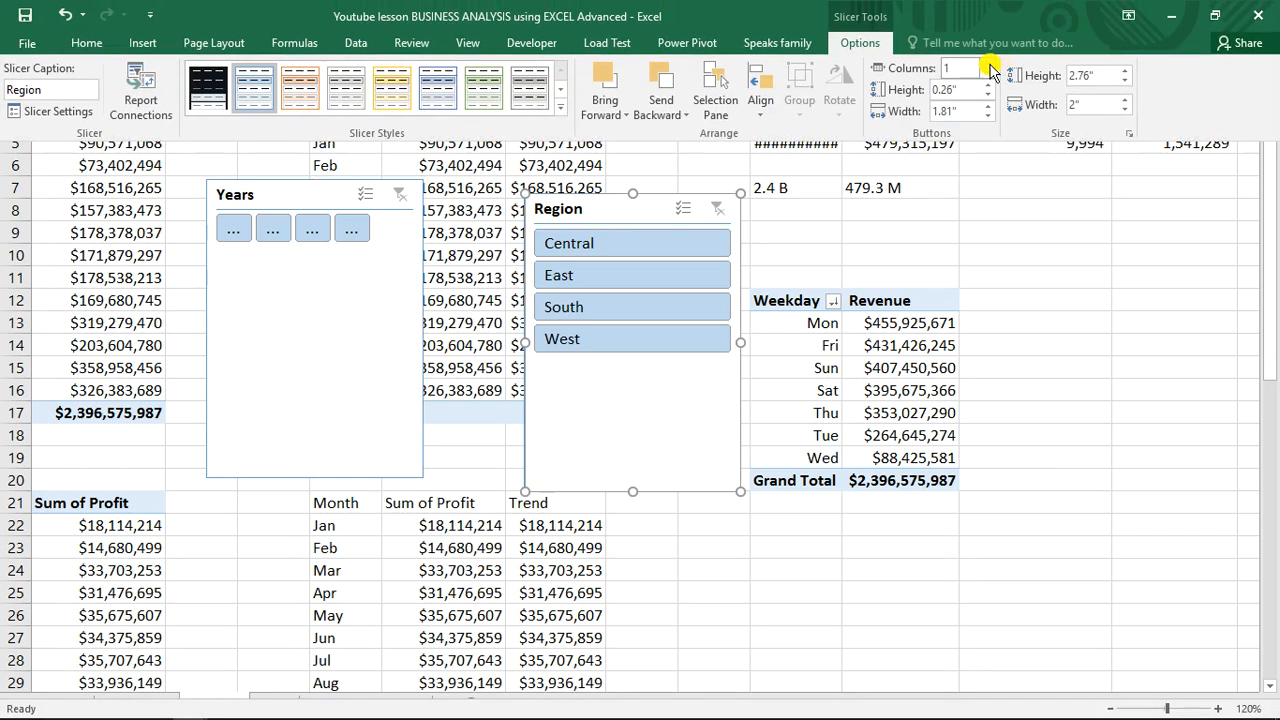
click(988, 65)
click(988, 65)
click(988, 65)
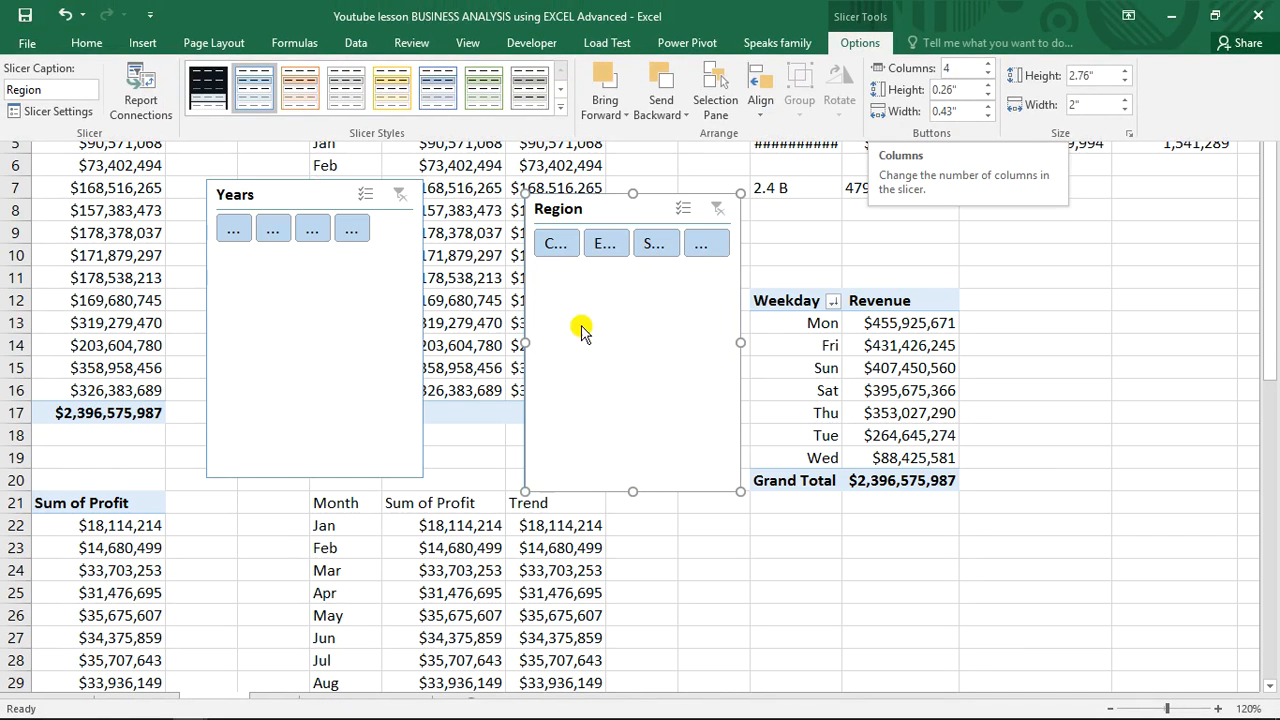
Resize the Region slicer into a short, wide strip and move the Years slicer over column C.
click(633, 491)
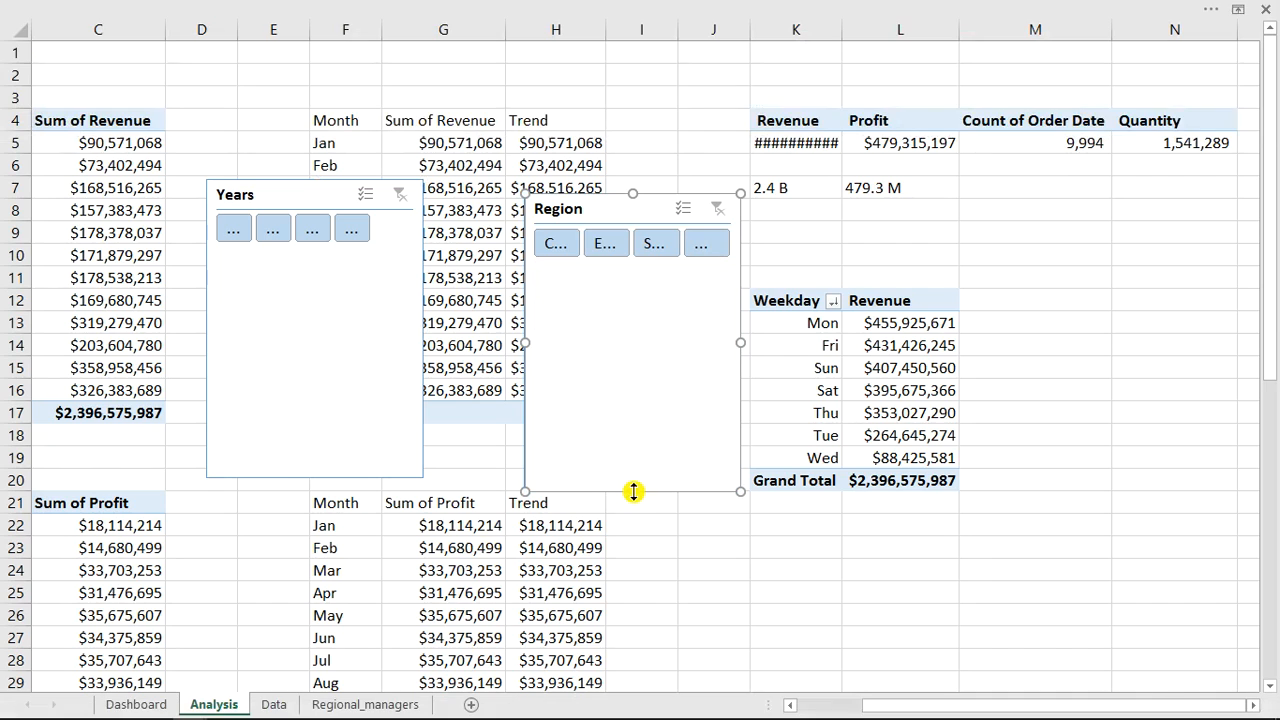
drag(633, 491, 652, 280)
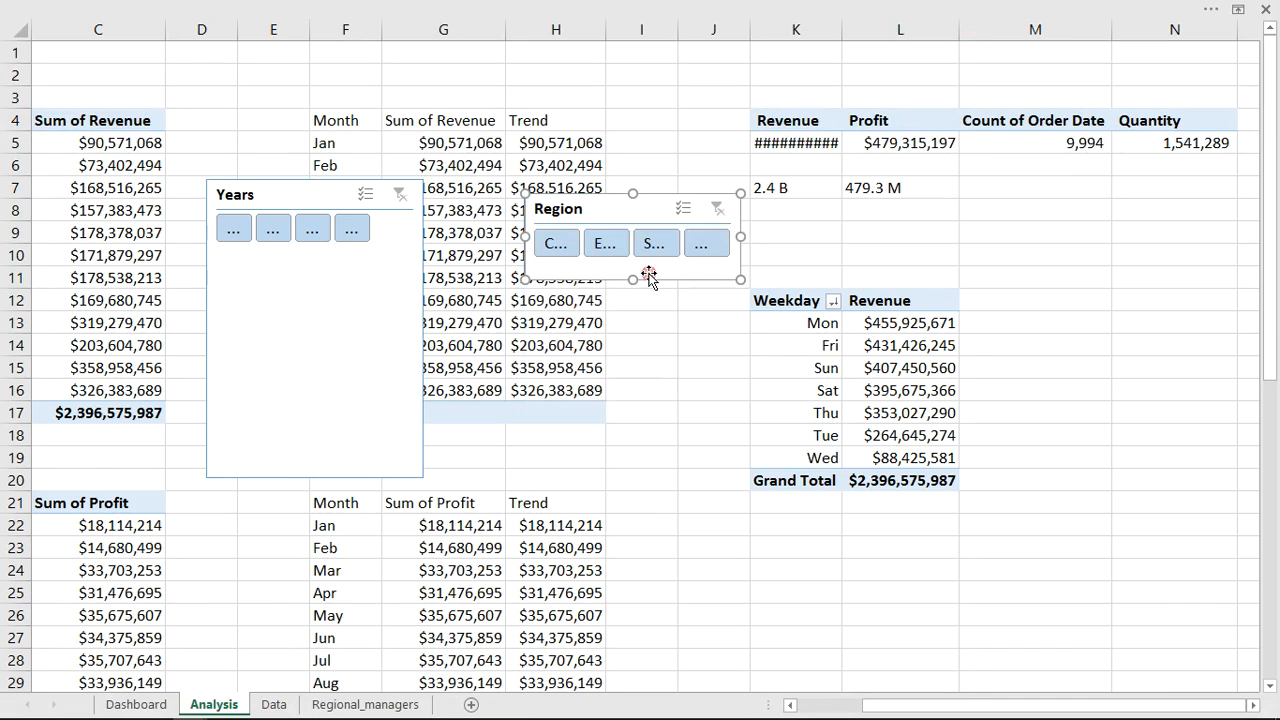
drag(741, 235, 879, 232)
drag(305, 200, 145, 166)
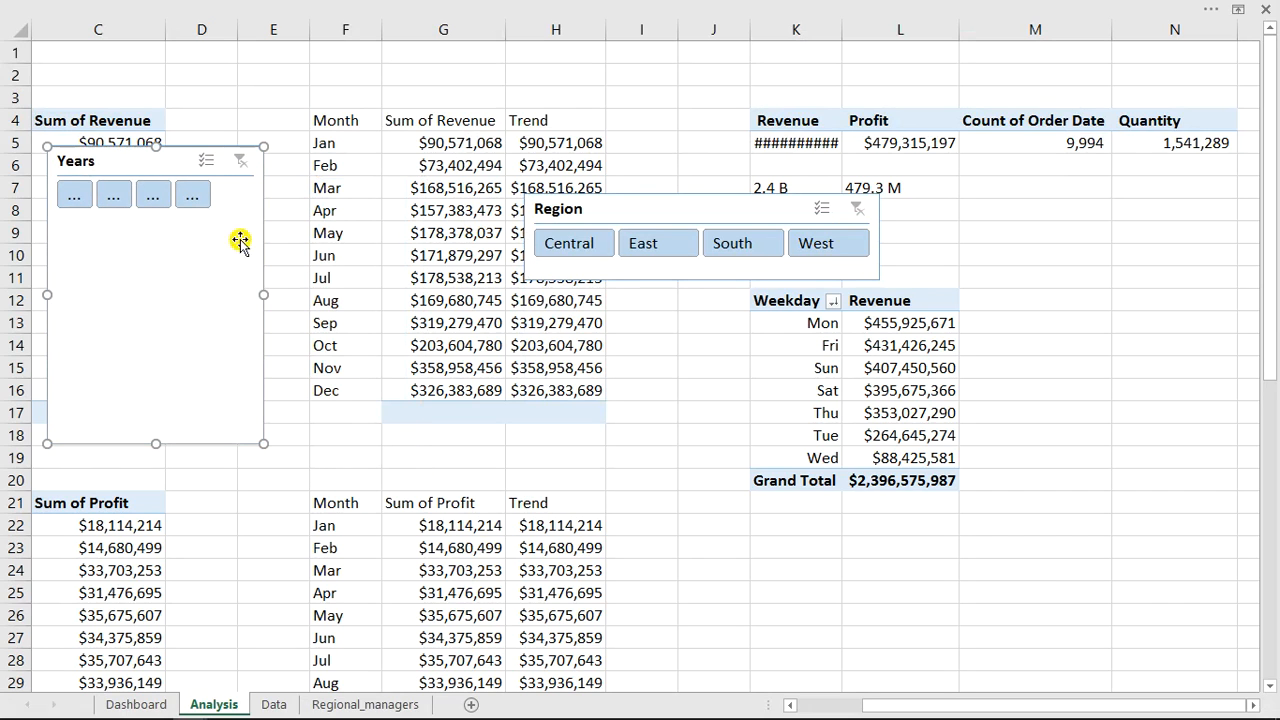
Resize the Years slicer into a short, wide strip and move it beside the Region slicer.
drag(265, 297, 390, 295)
drag(219, 444, 237, 231)
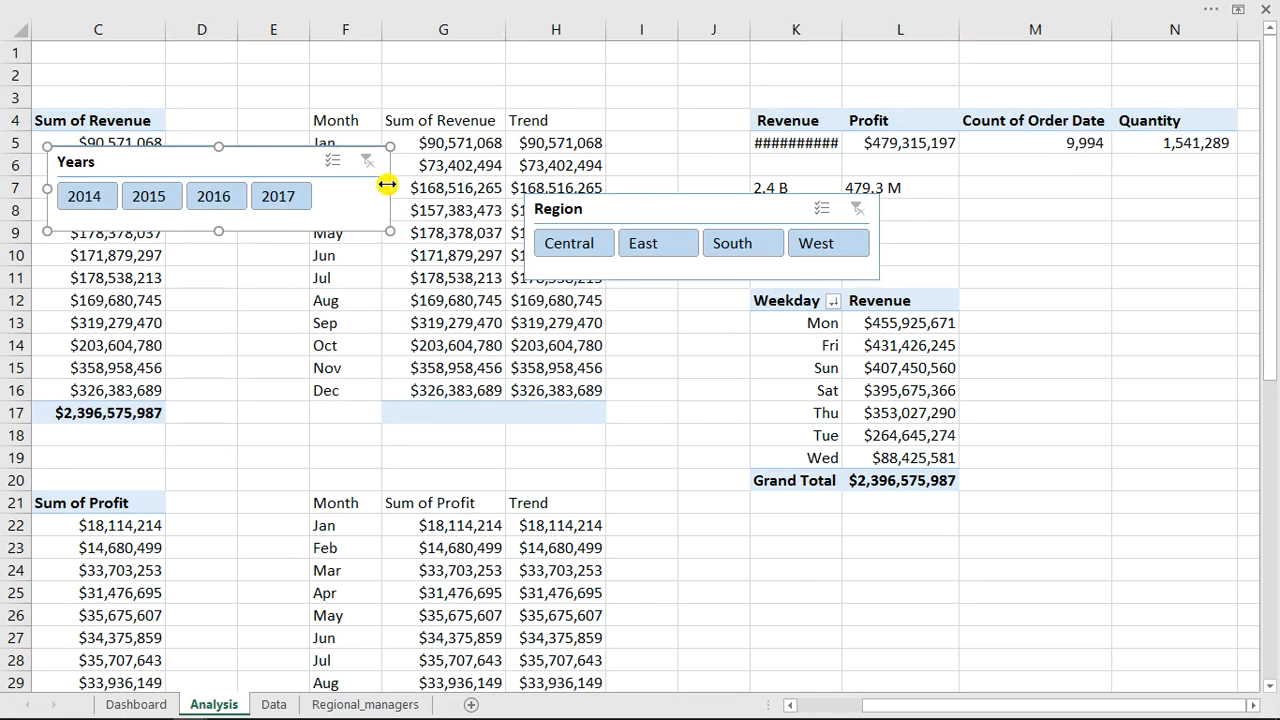
drag(388, 187, 357, 184)
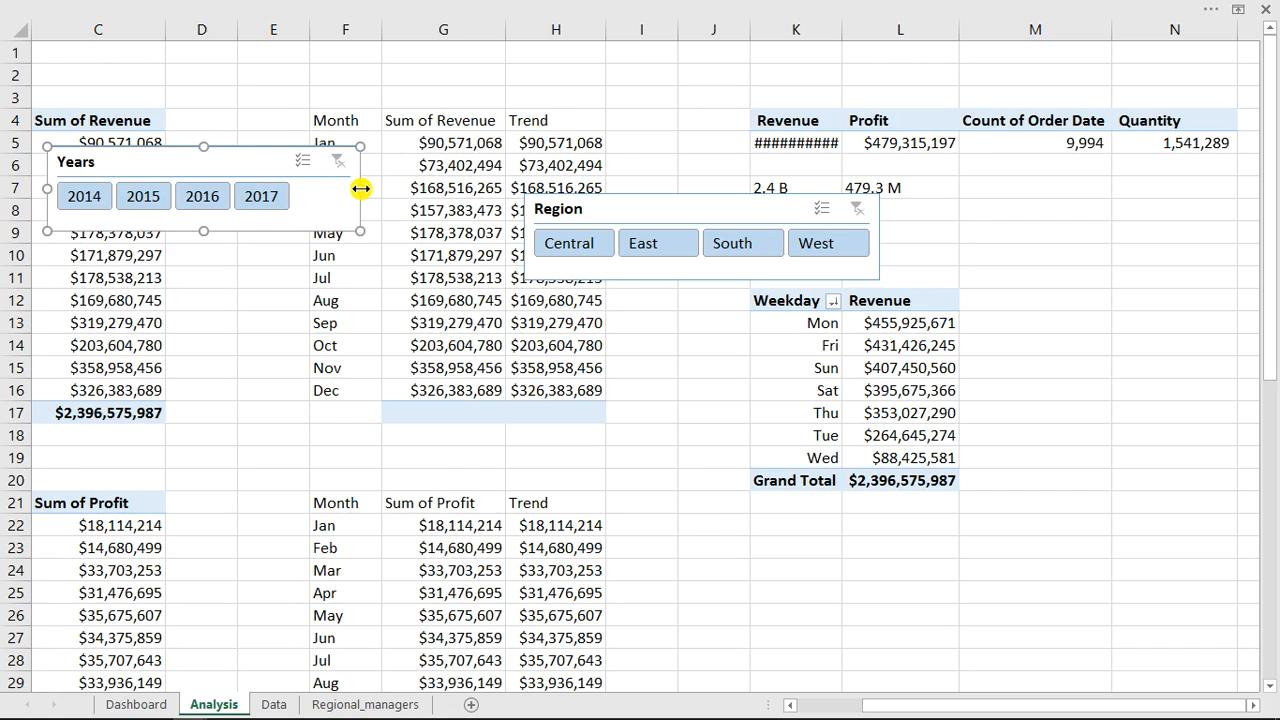
drag(246, 158, 385, 199)
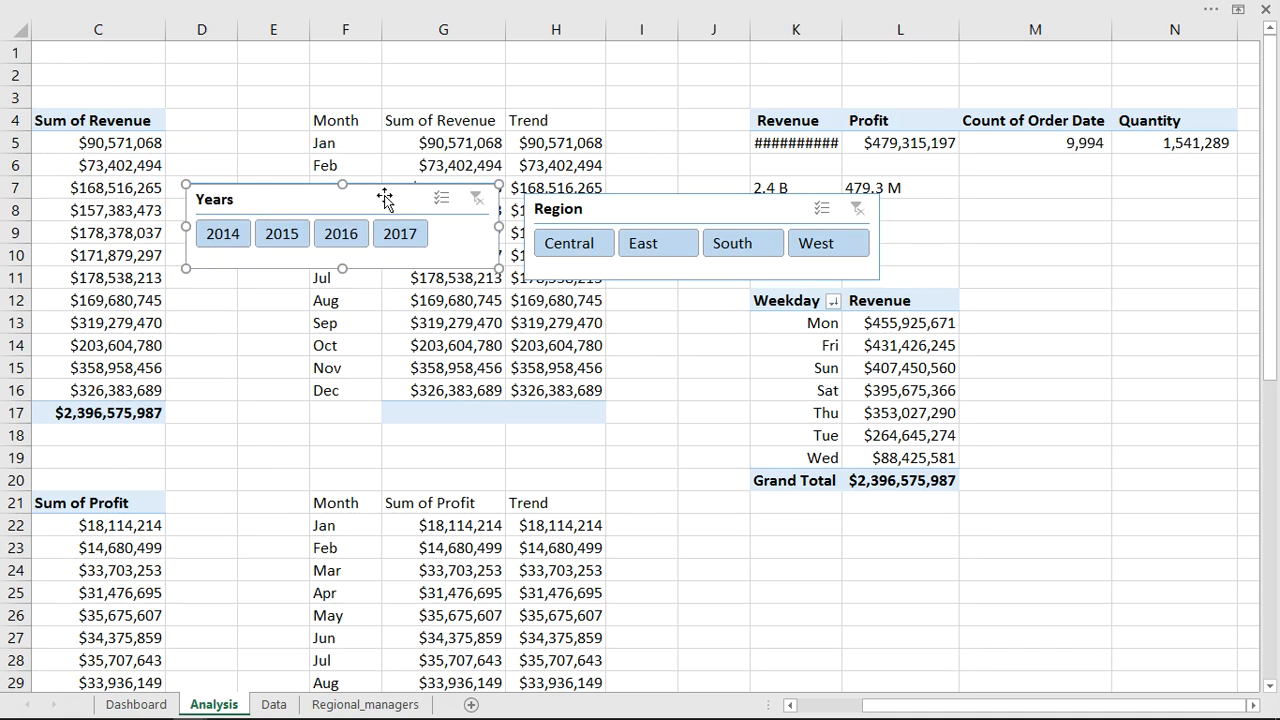
Set the Years slicer's buttons to 4 columns.
click(716, 6)
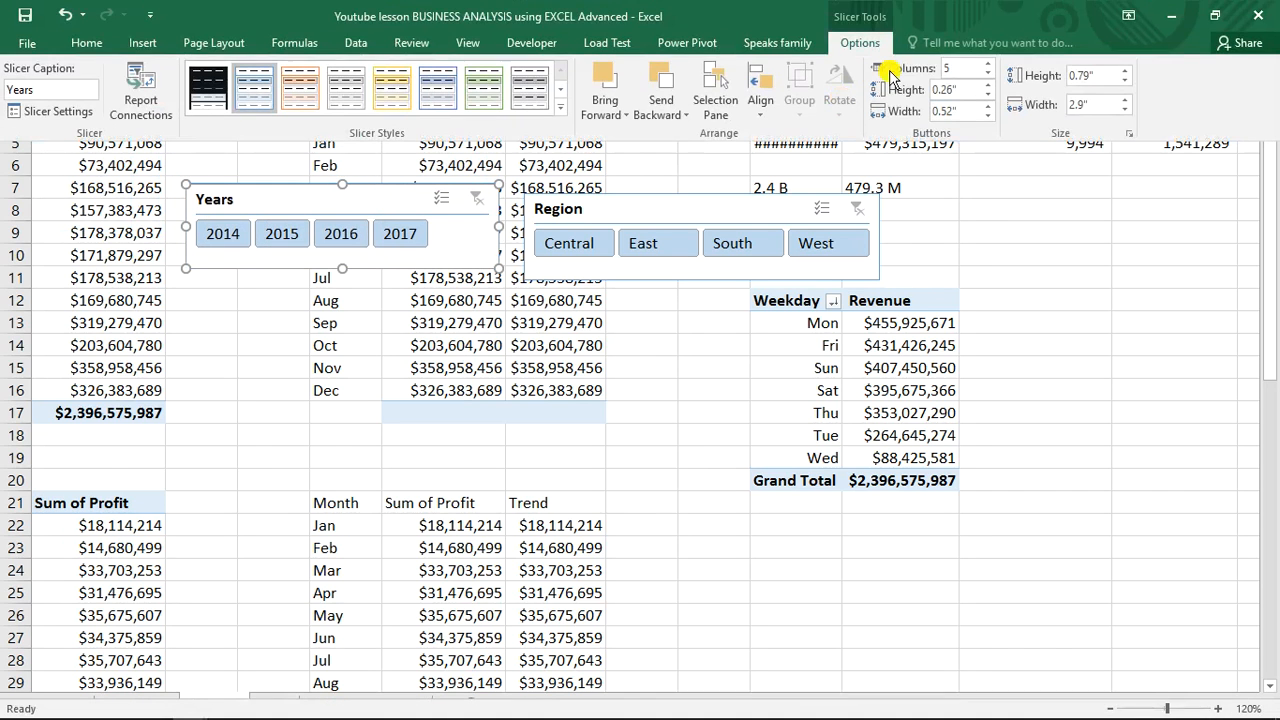
click(986, 63)
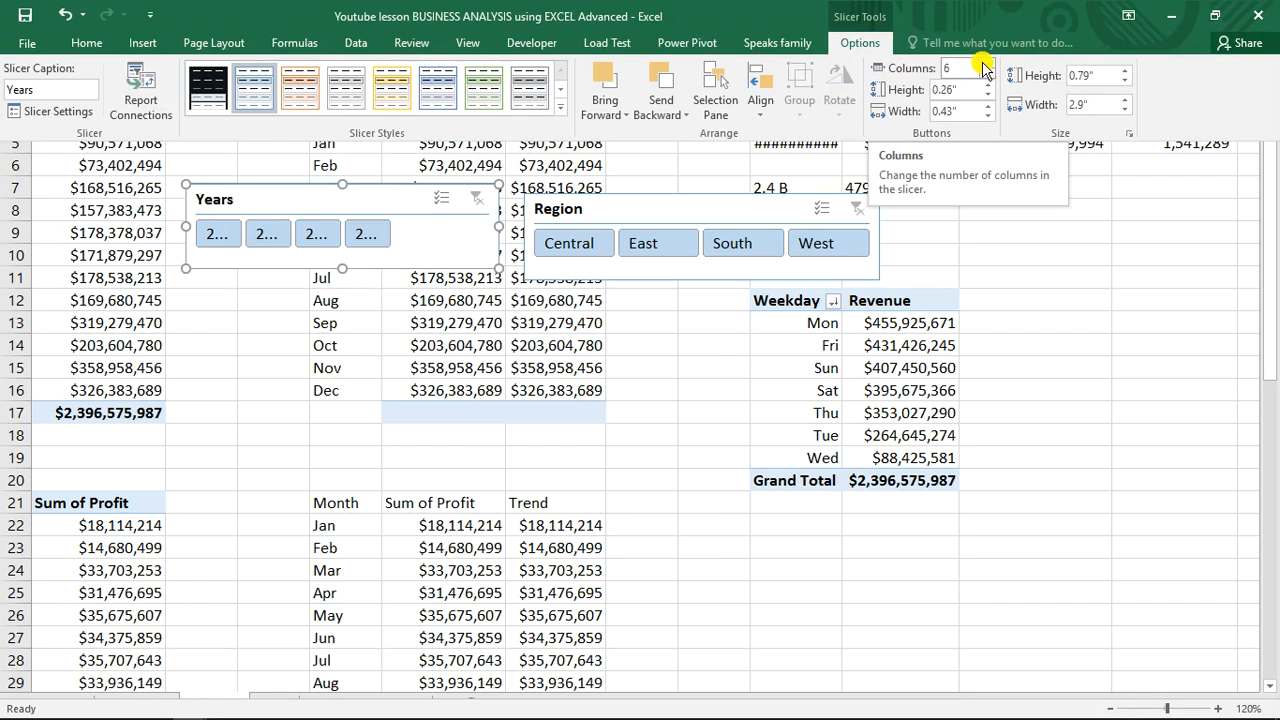
click(989, 74)
click(989, 74)
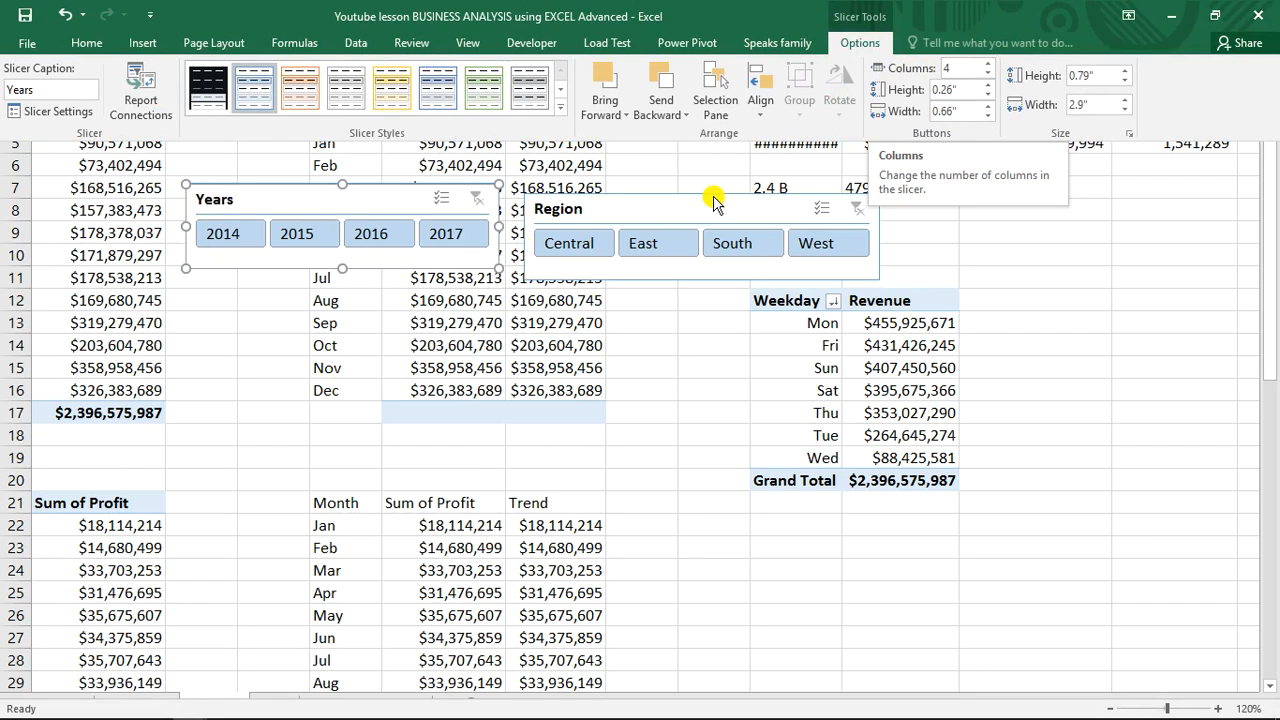
key(ctrl+shift+F1)
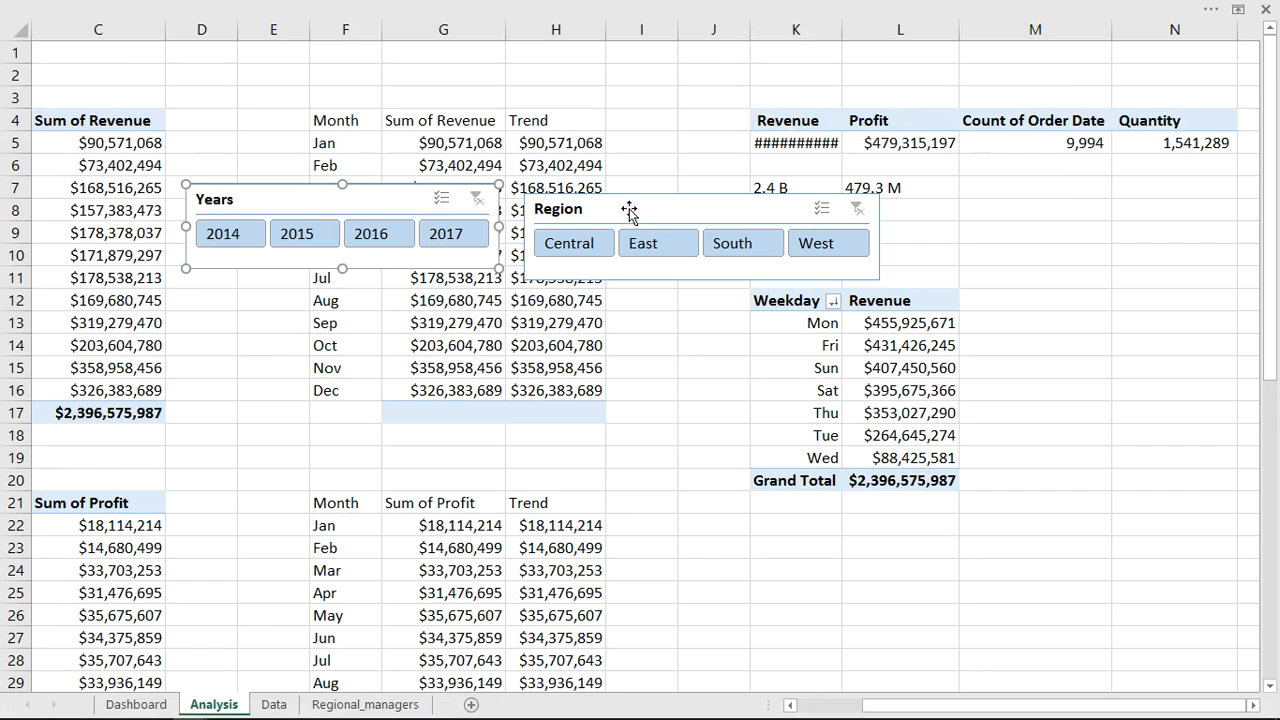
Cut both slicers and paste them into the top banner area of the Dashboard sheet.
click(630, 210)
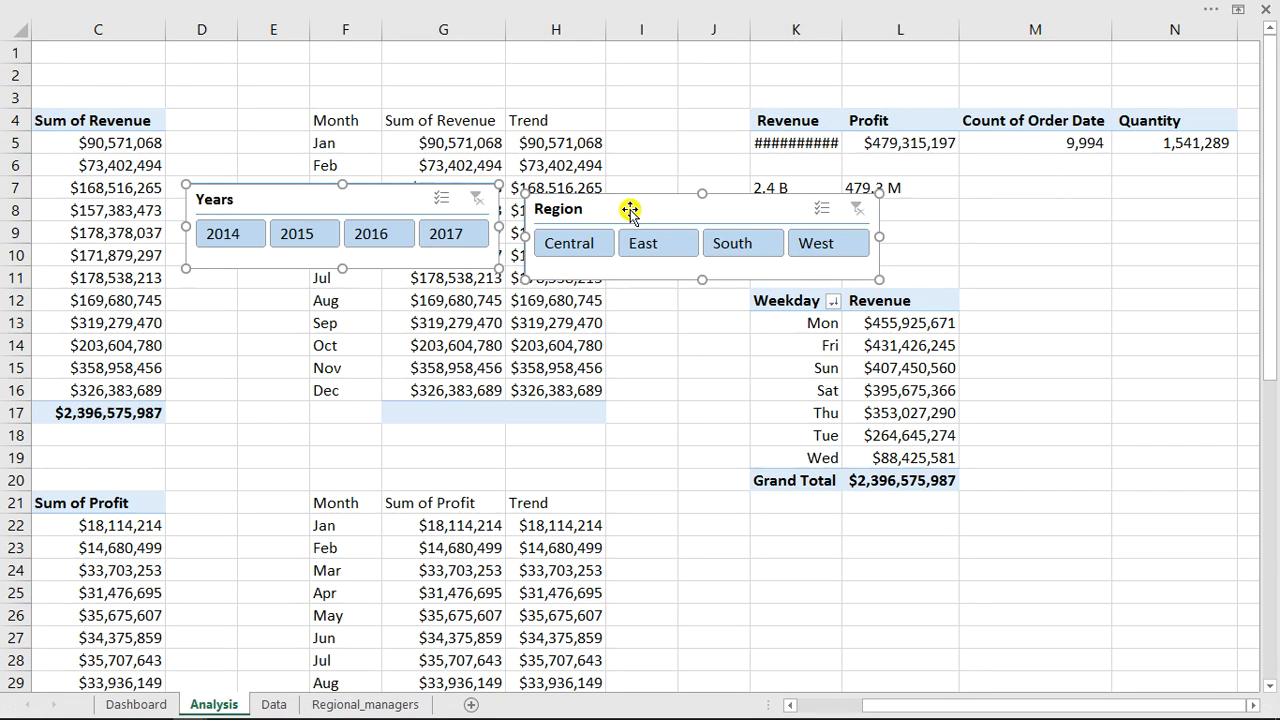
key(ctrl+x)
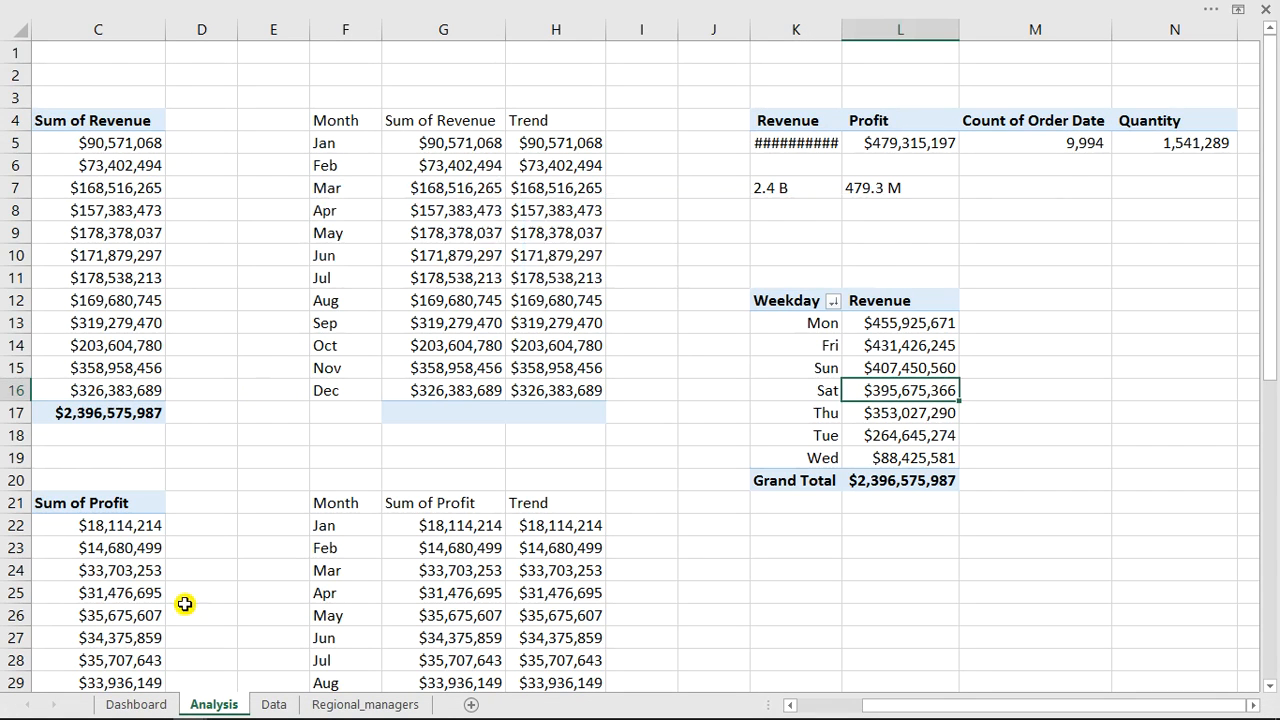
click(150, 705)
click(732, 67)
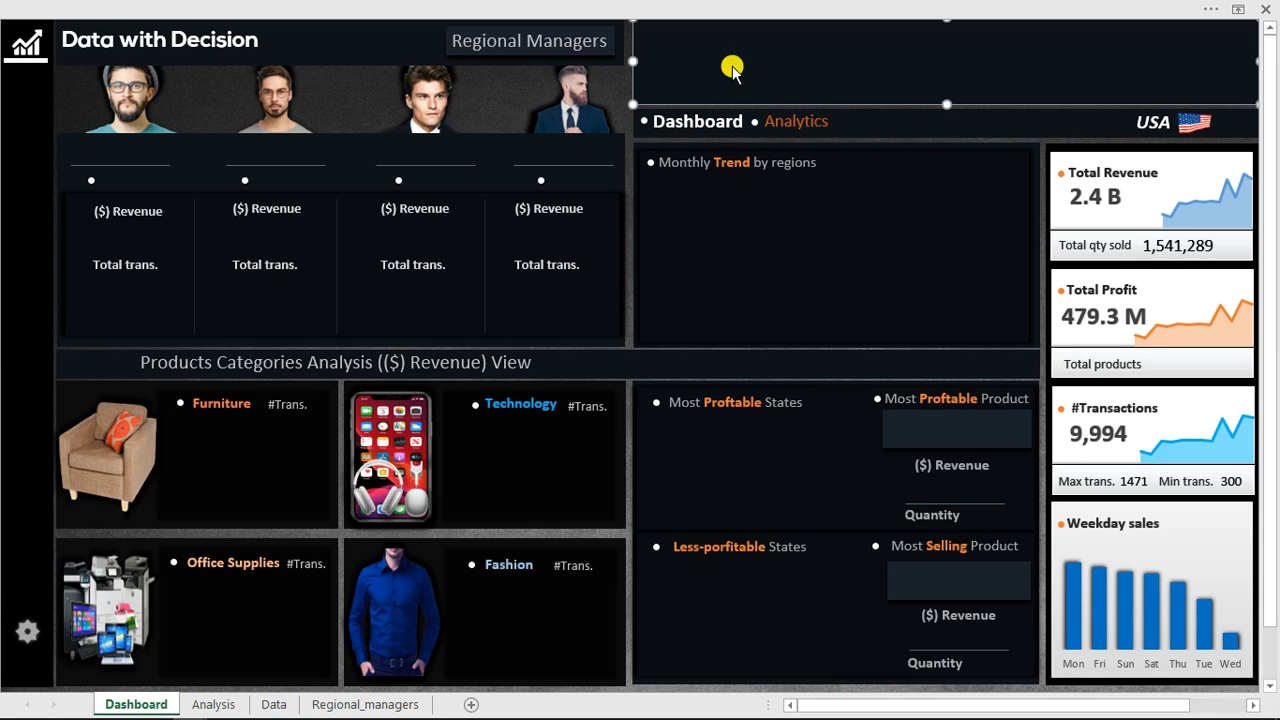
key(ctrl+v)
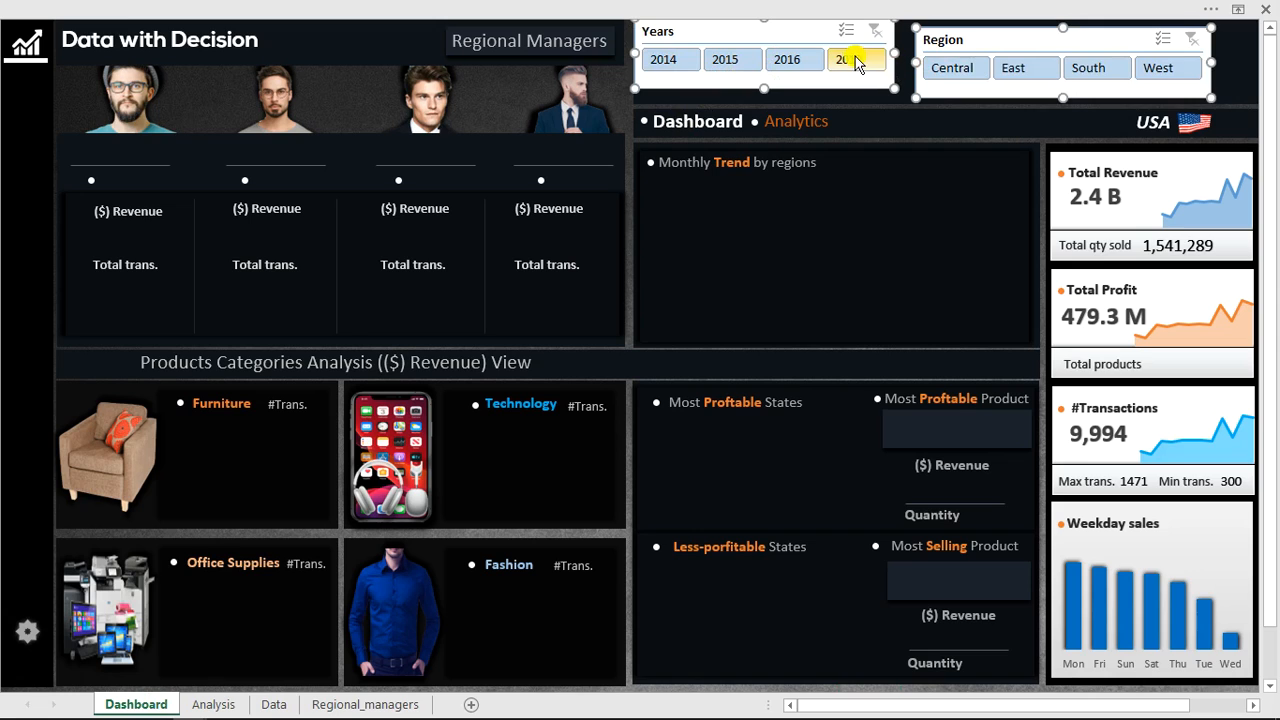
Place the Region slicer in the dashboard's top-right corner with the Years slicer next to it.
click(836, 147)
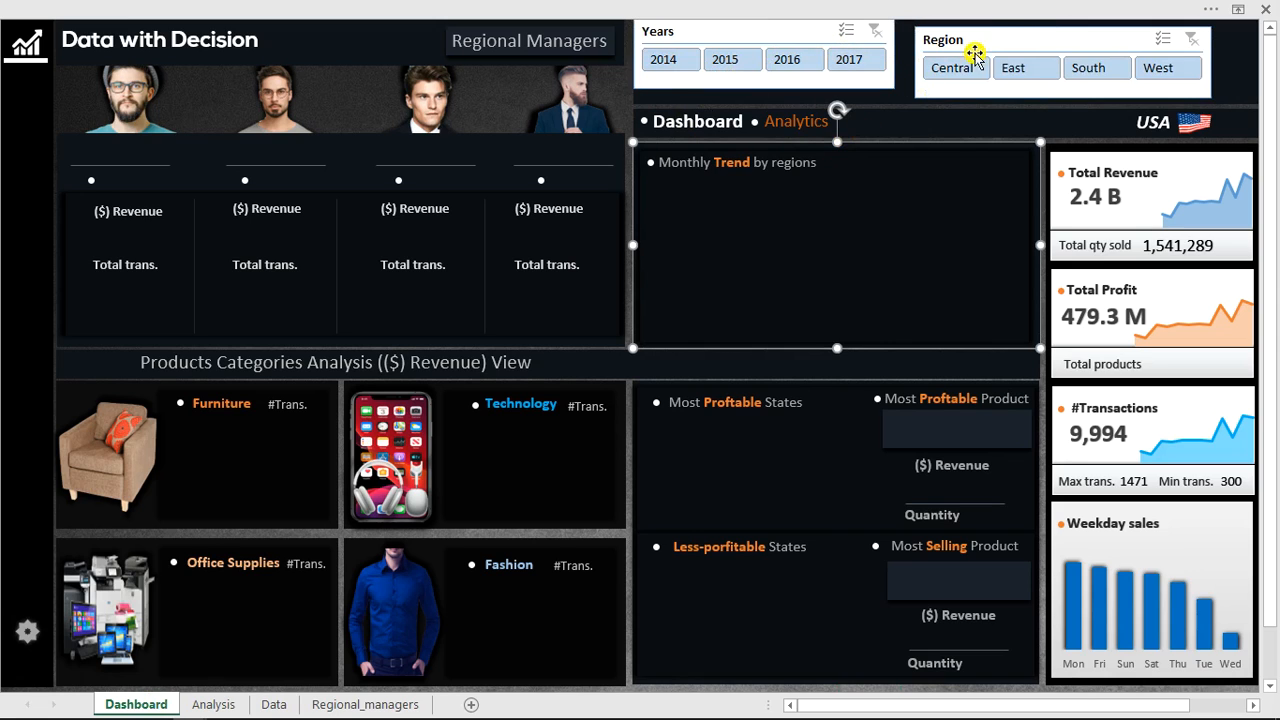
click(1024, 37)
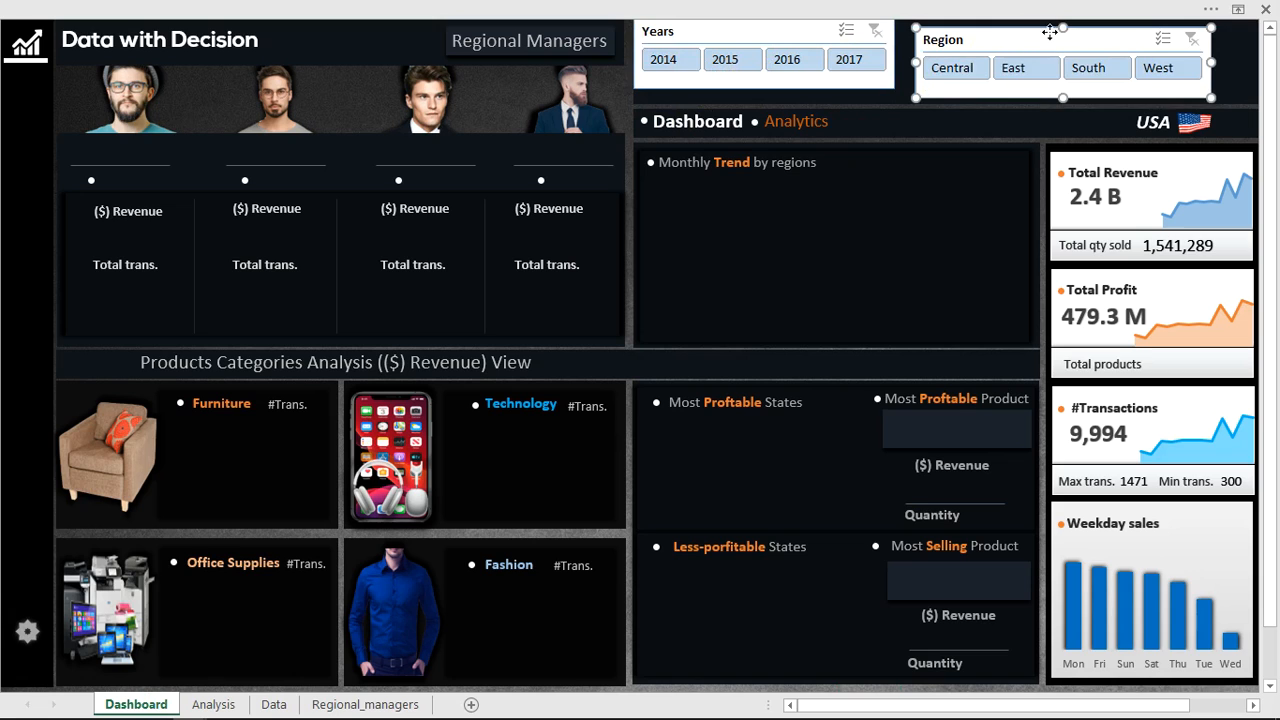
drag(1049, 32, 1089, 30)
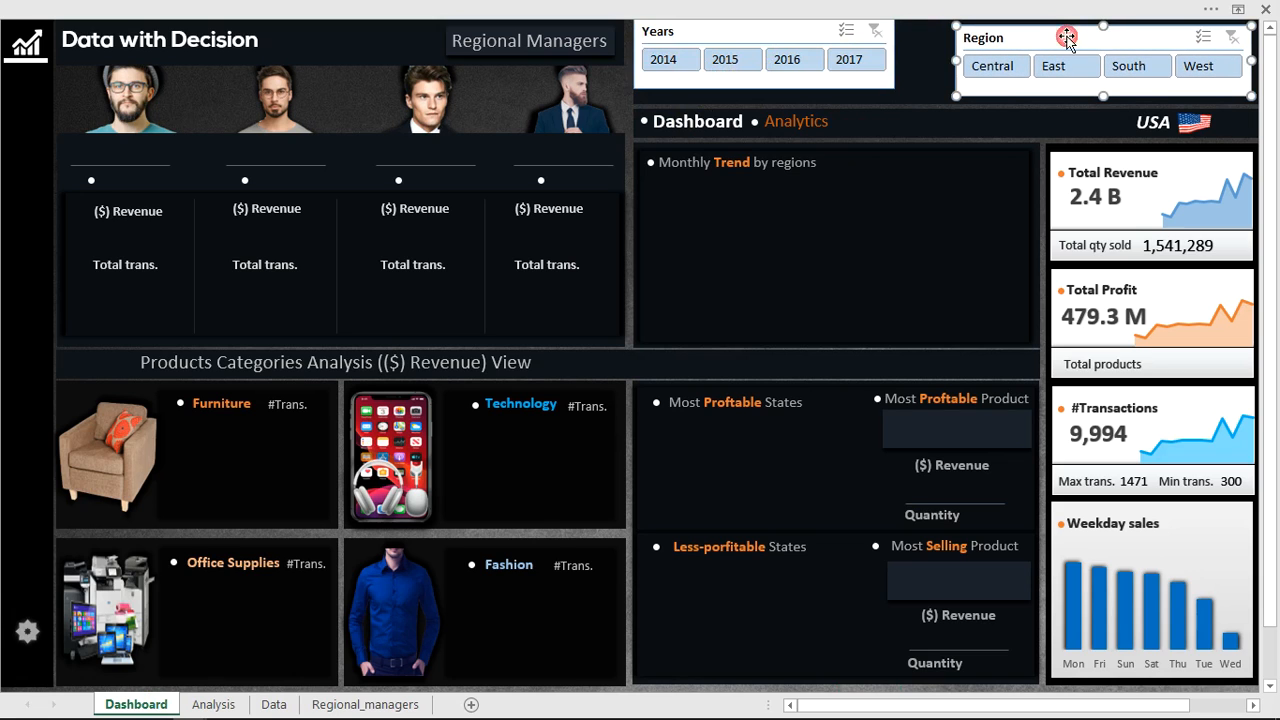
click(785, 35)
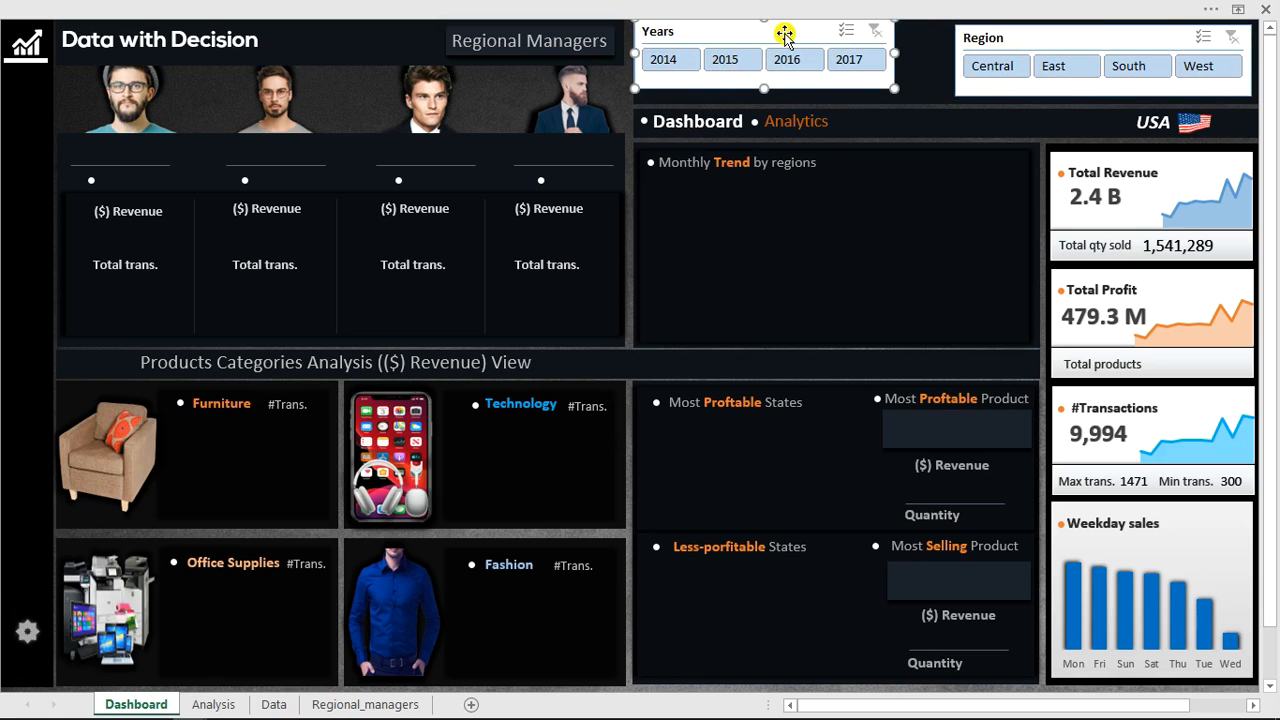
drag(785, 35, 800, 41)
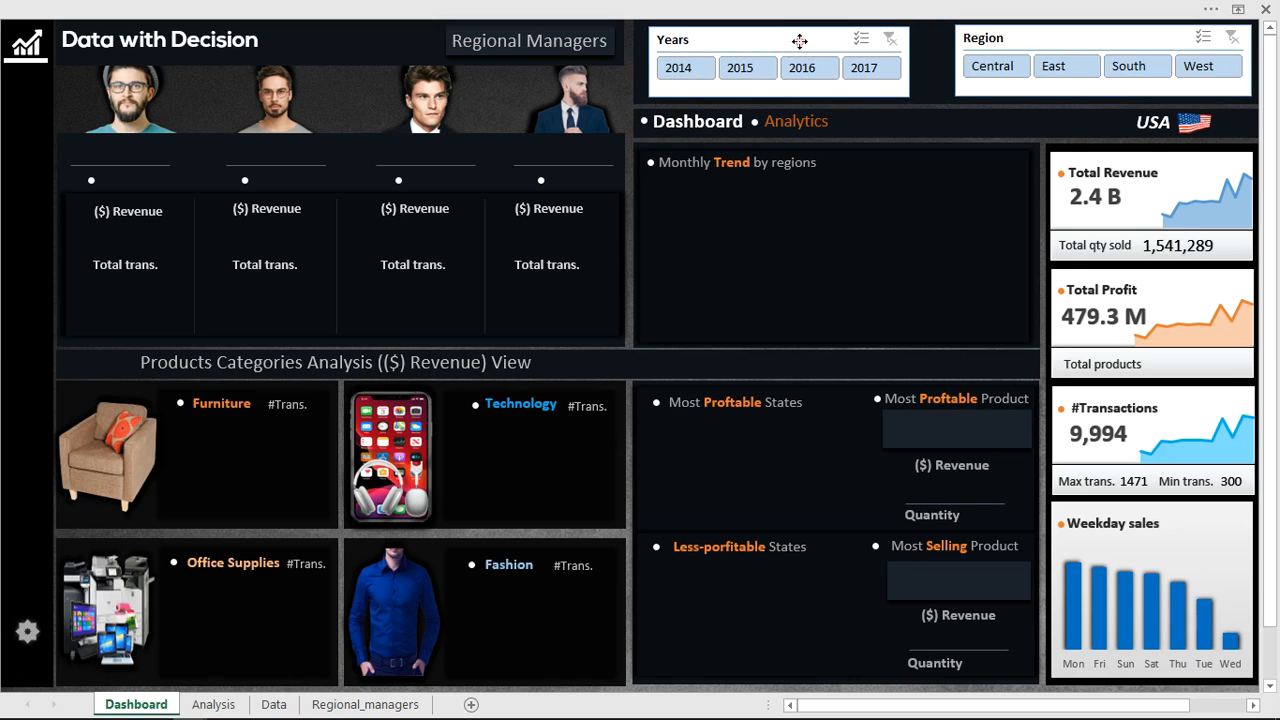
click(800, 41)
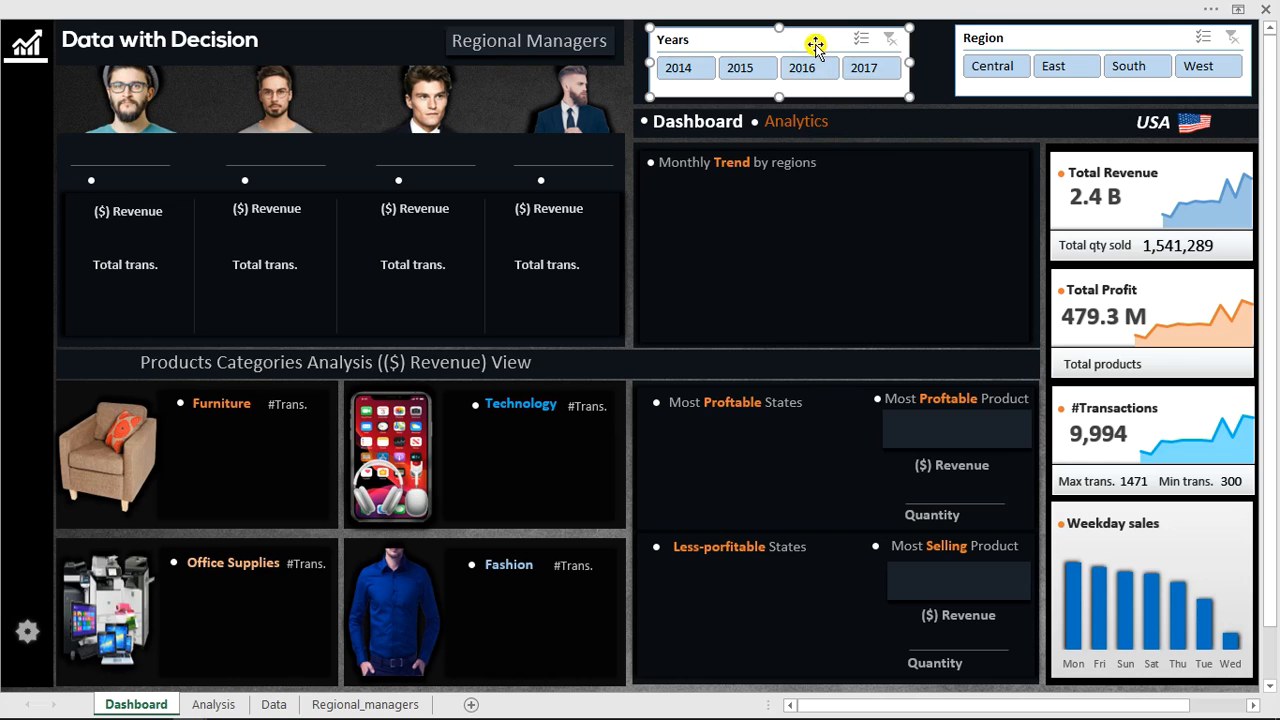
Open the banner shape's fill colour settings to check its custom RGB values.
click(966, 112)
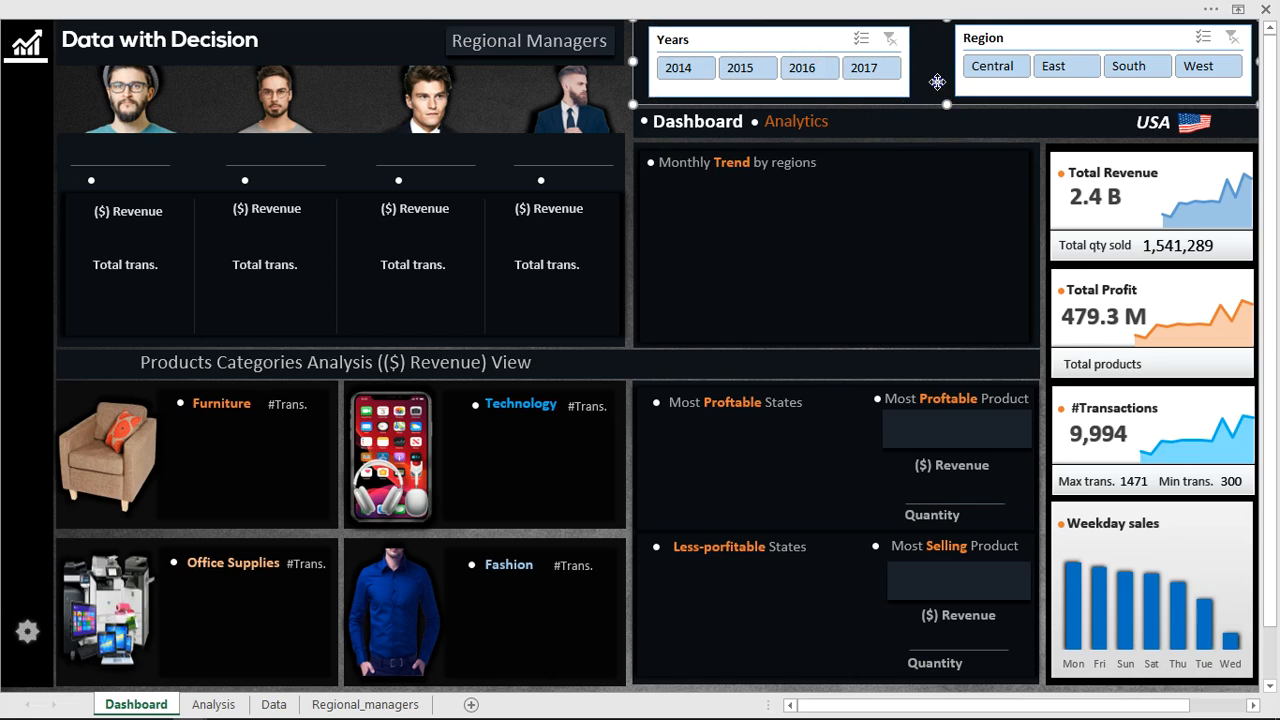
right_click(937, 82)
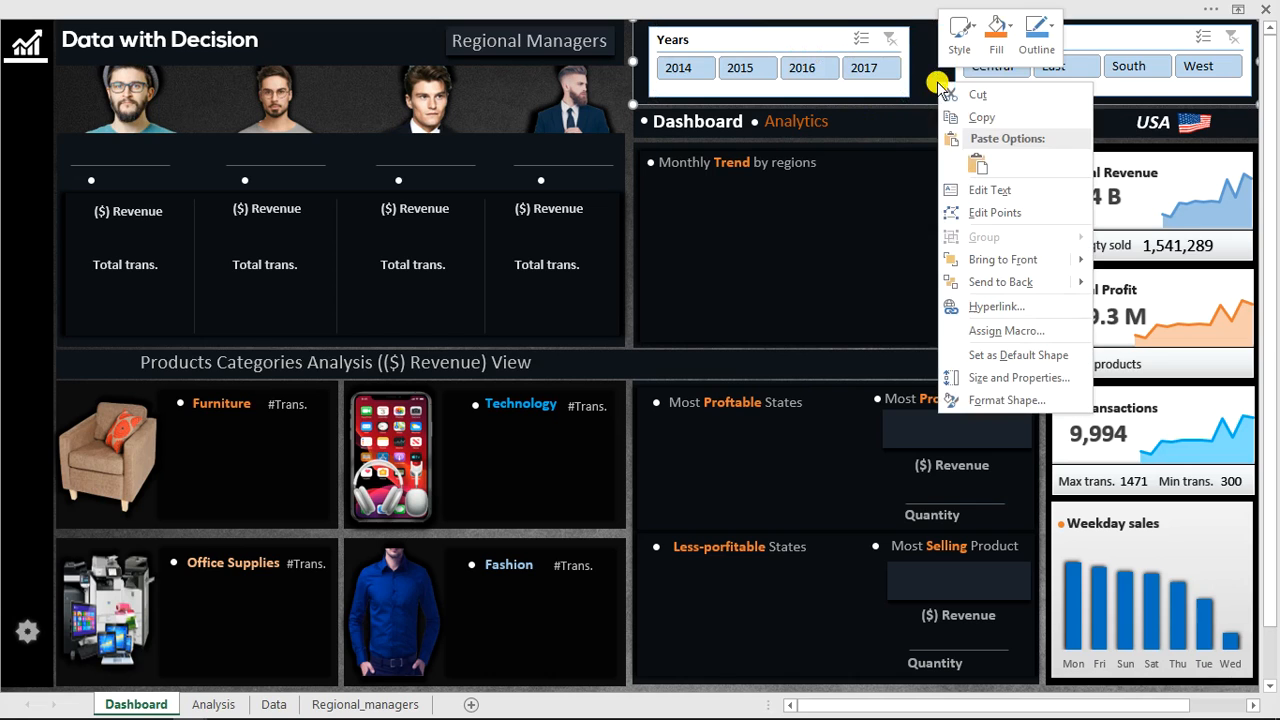
click(983, 401)
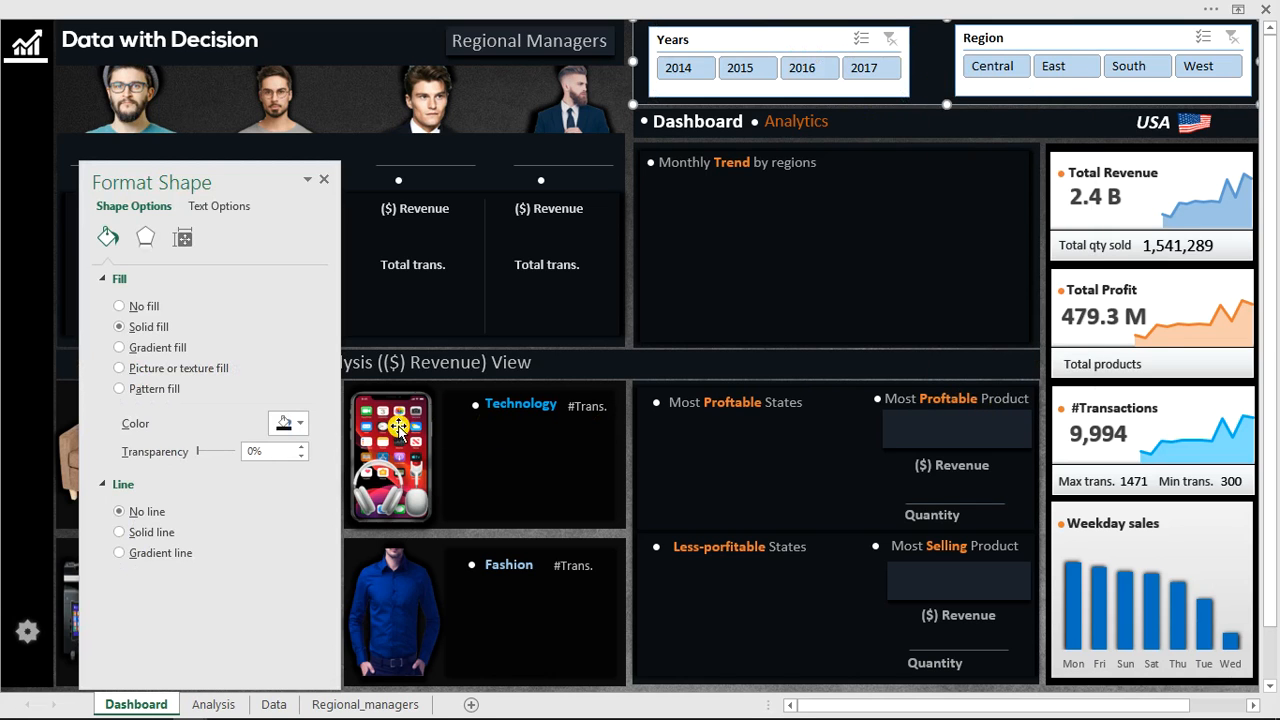
click(299, 428)
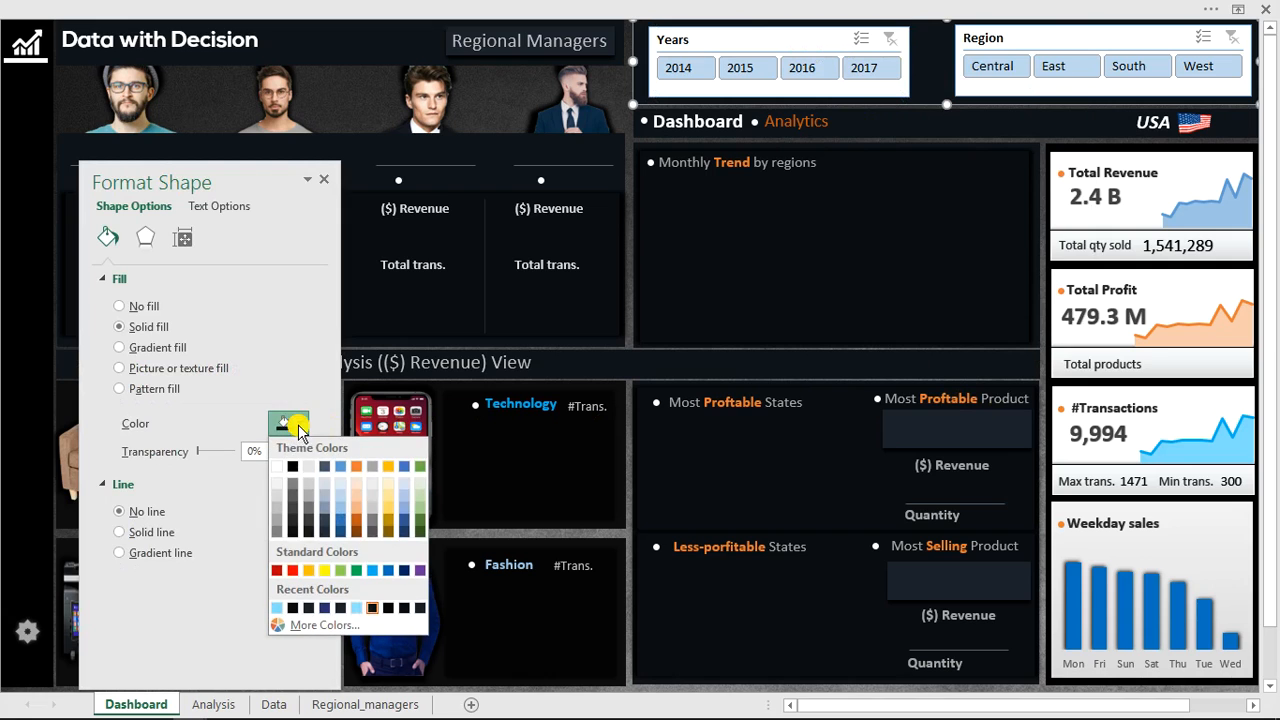
click(343, 627)
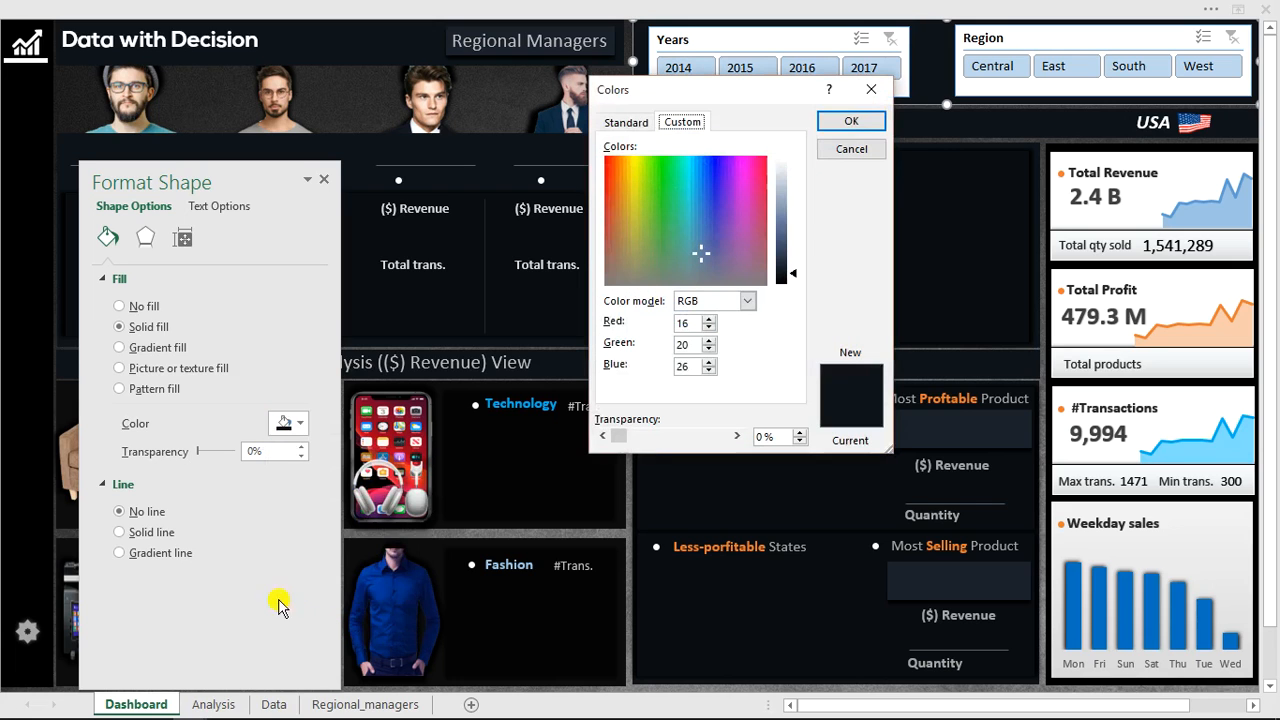
click(693, 366)
click(671, 369)
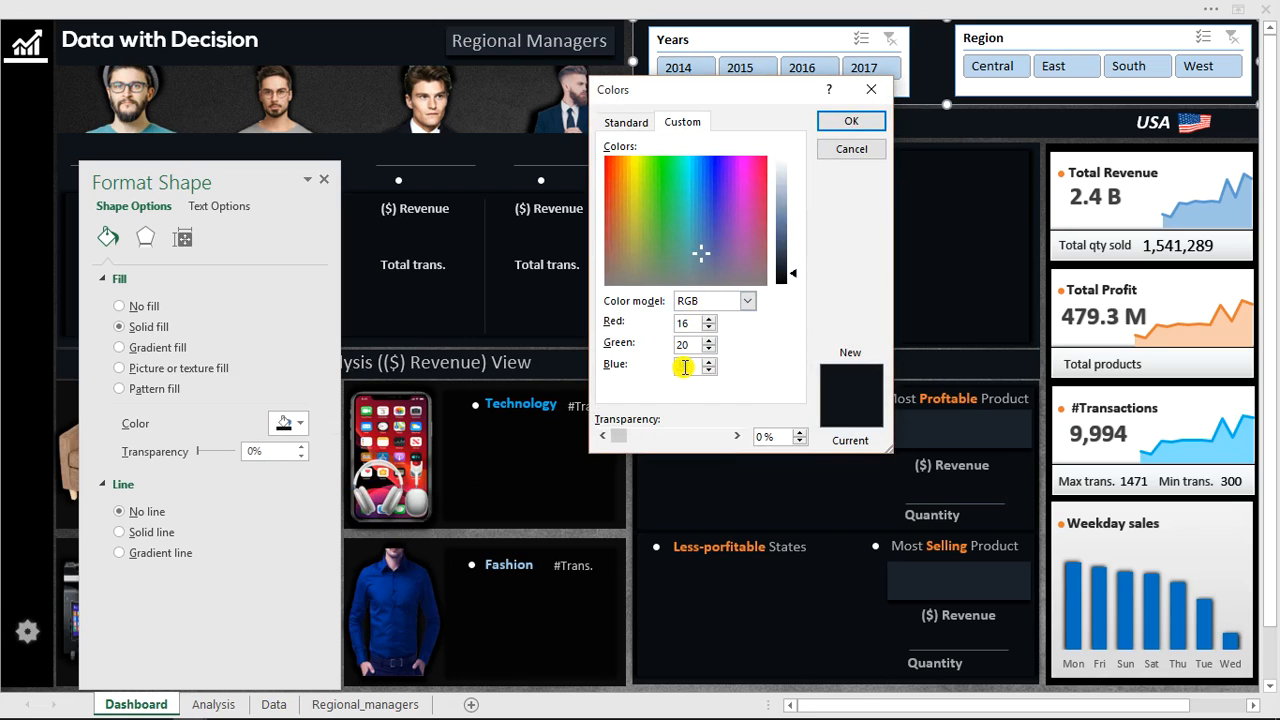
click(860, 121)
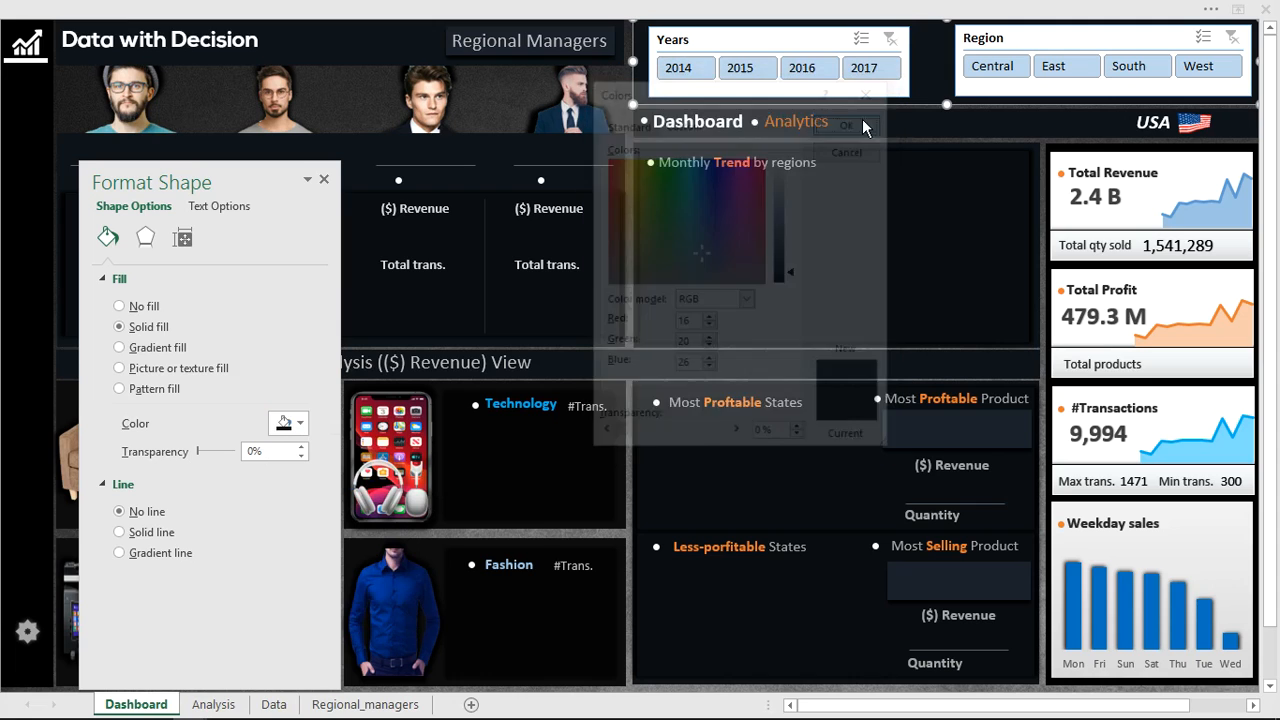
Duplicate the slicer style currently applied to the Years slicer.
click(792, 39)
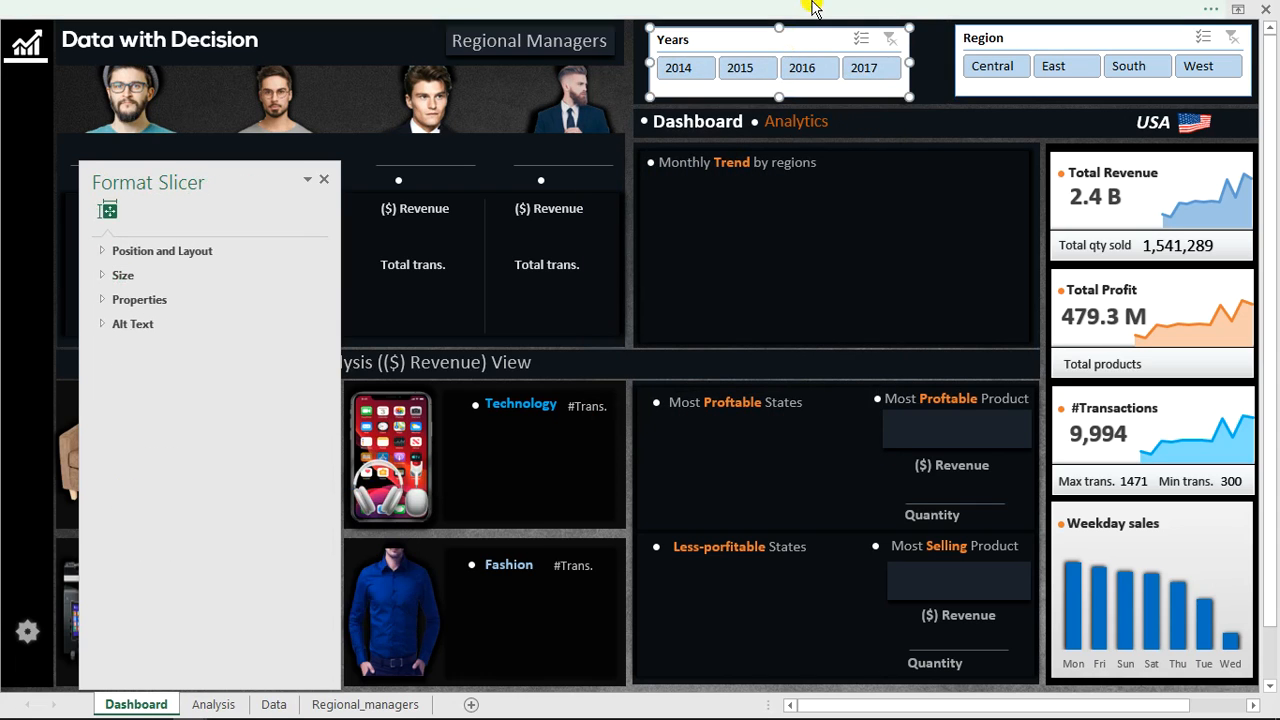
click(822, 48)
click(846, 10)
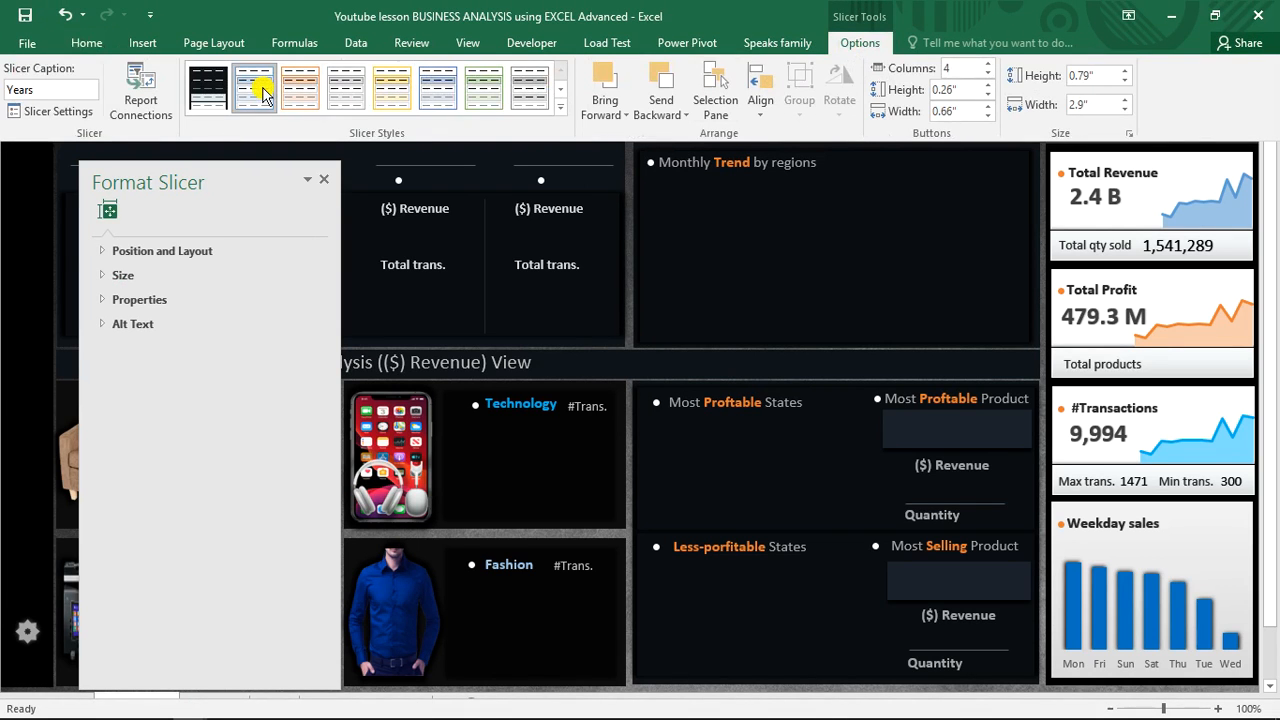
right_click(262, 92)
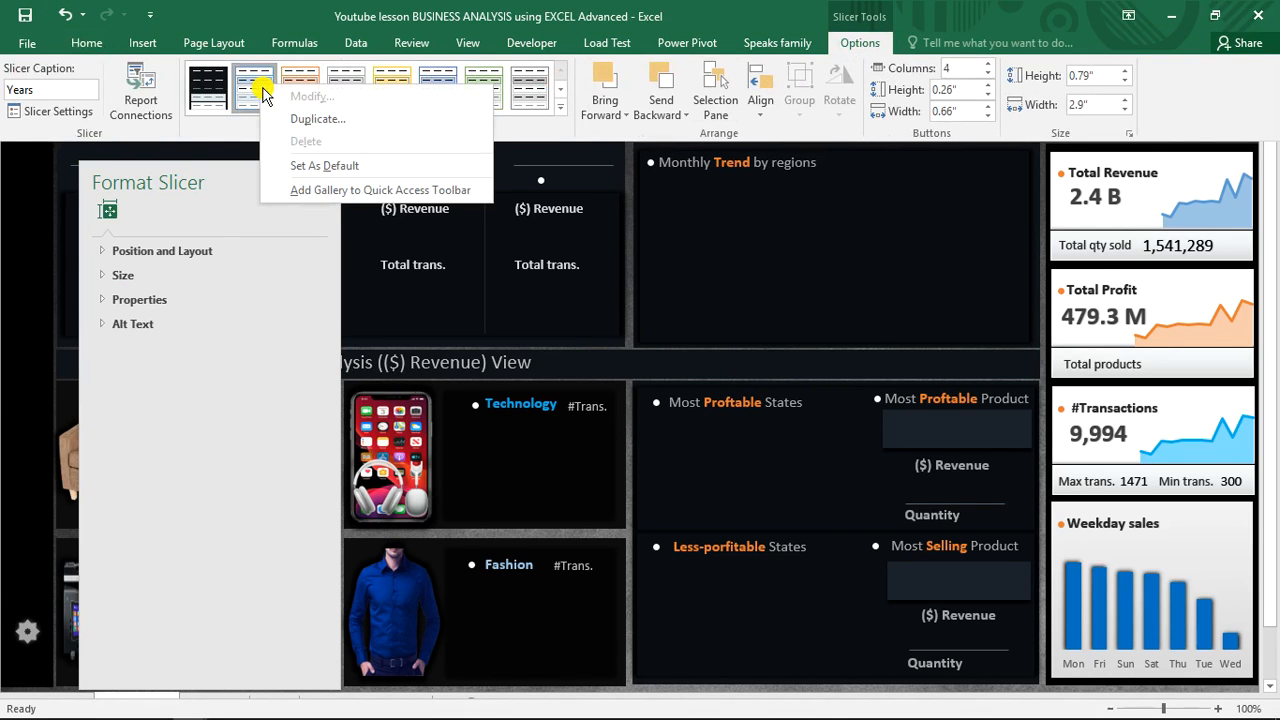
click(301, 120)
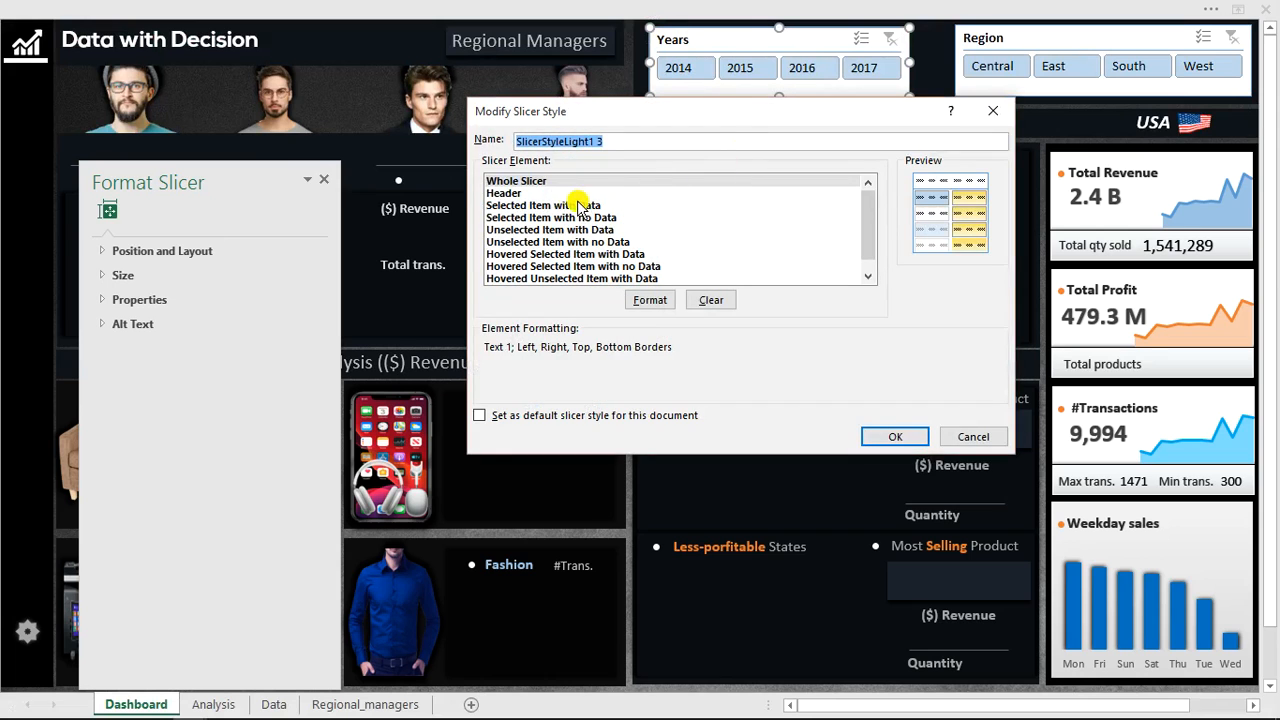
Remove all borders from the Whole Slicer element of the duplicated style.
click(545, 181)
click(652, 300)
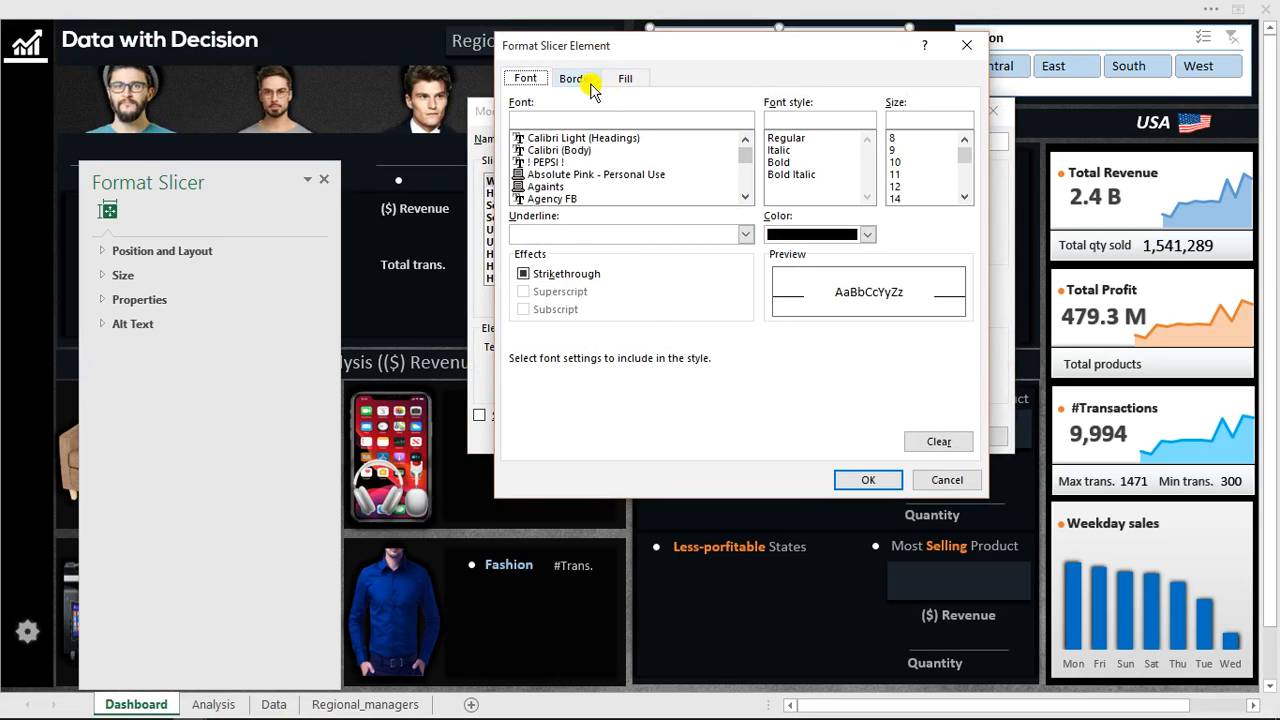
click(580, 80)
click(716, 132)
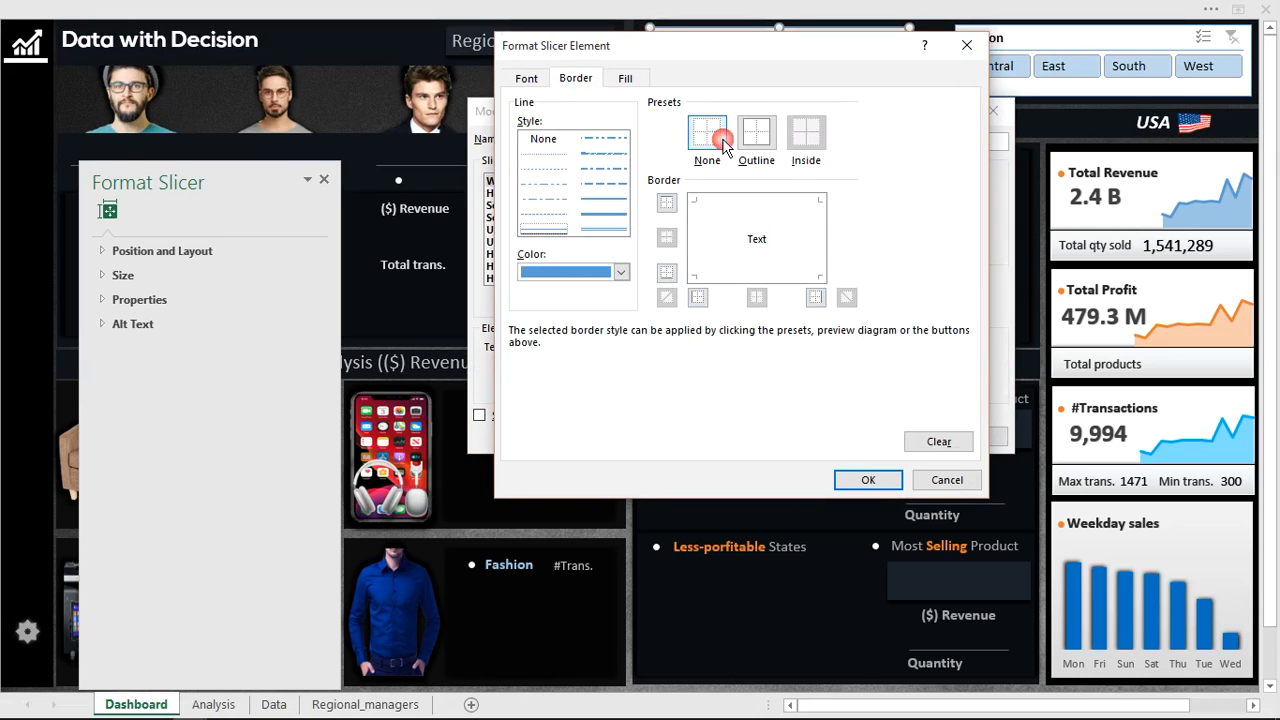
Give the Whole Slicer element a custom fill colour of RGB 16, 20, 26.
click(625, 80)
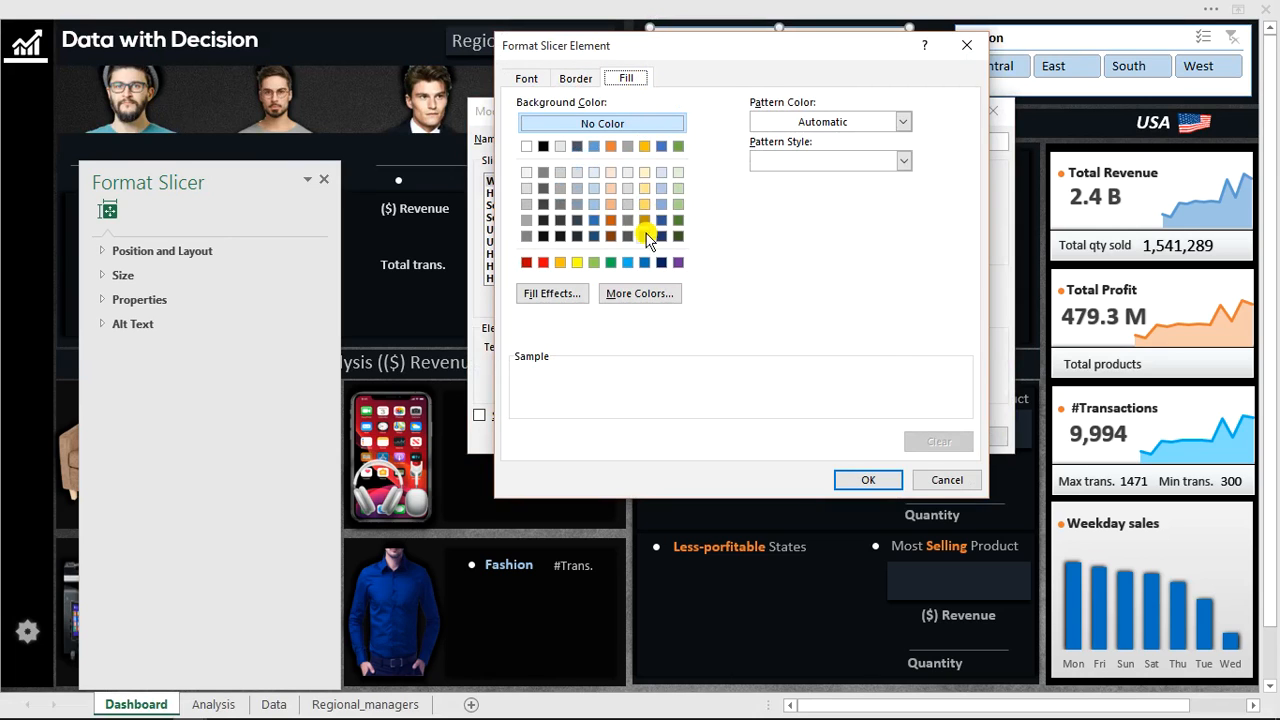
click(646, 292)
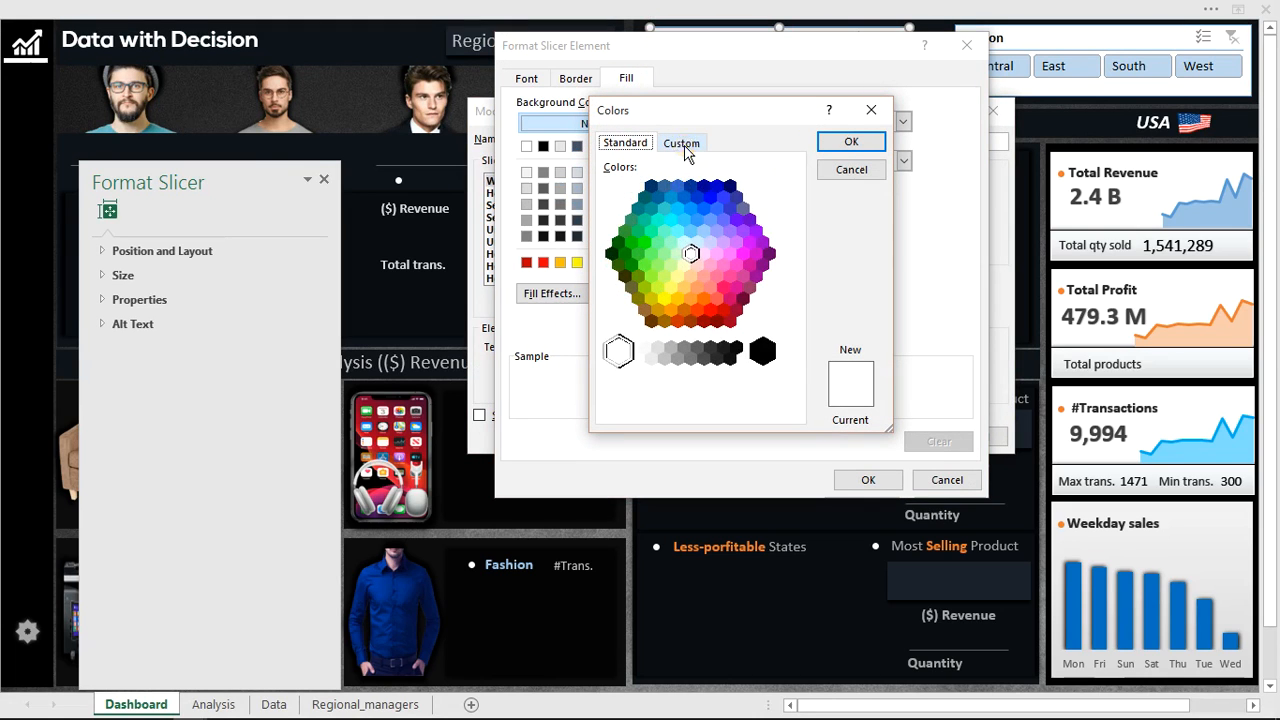
click(684, 145)
drag(694, 345, 676, 345)
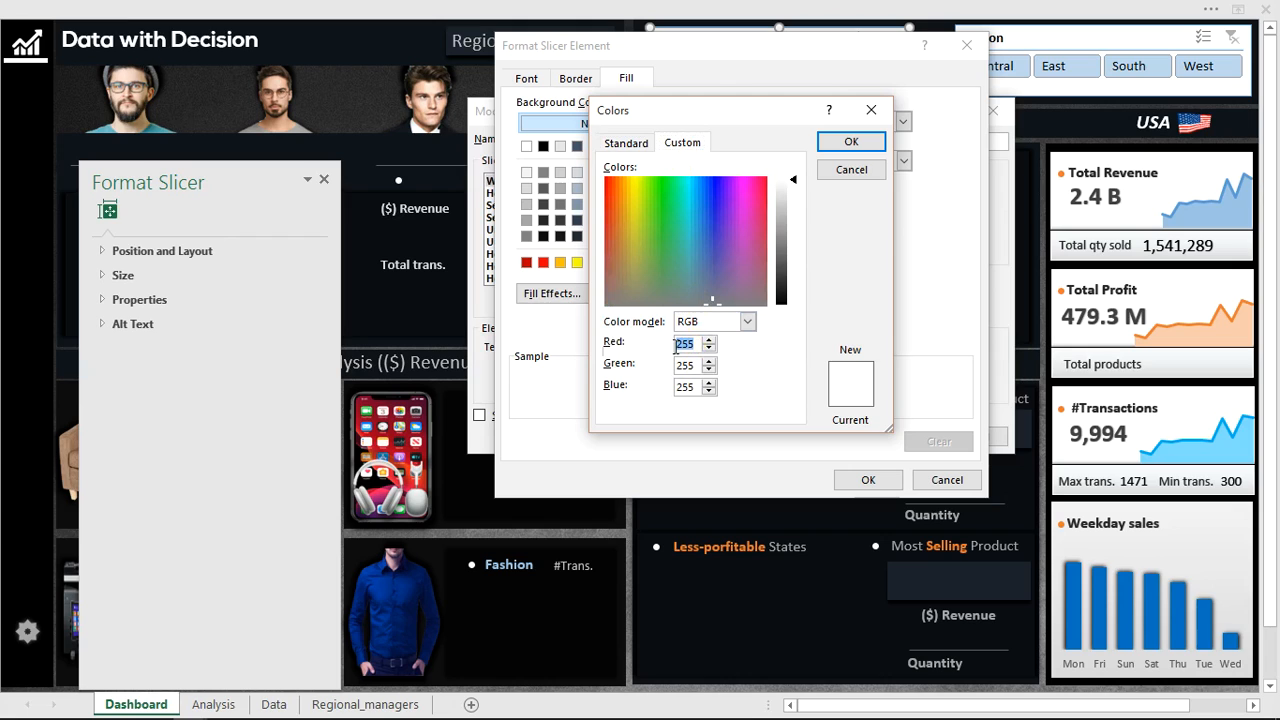
click(666, 354)
text(16)
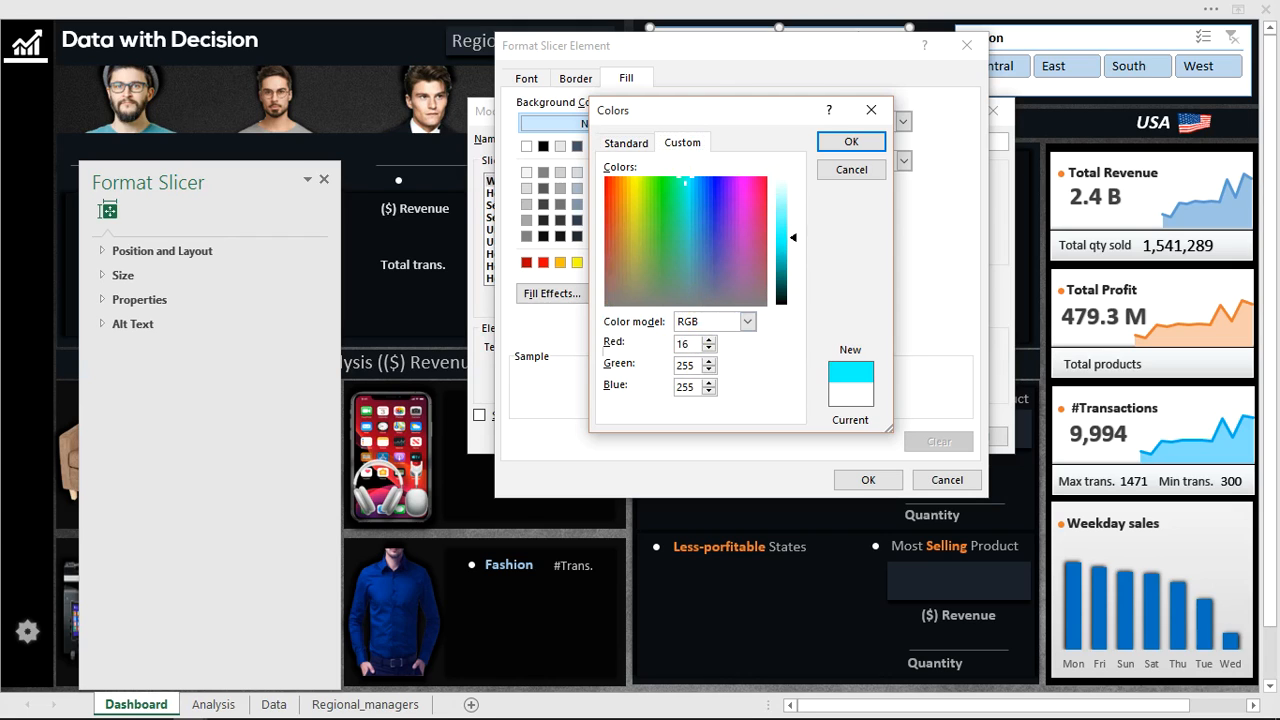
click(694, 366)
text(20)
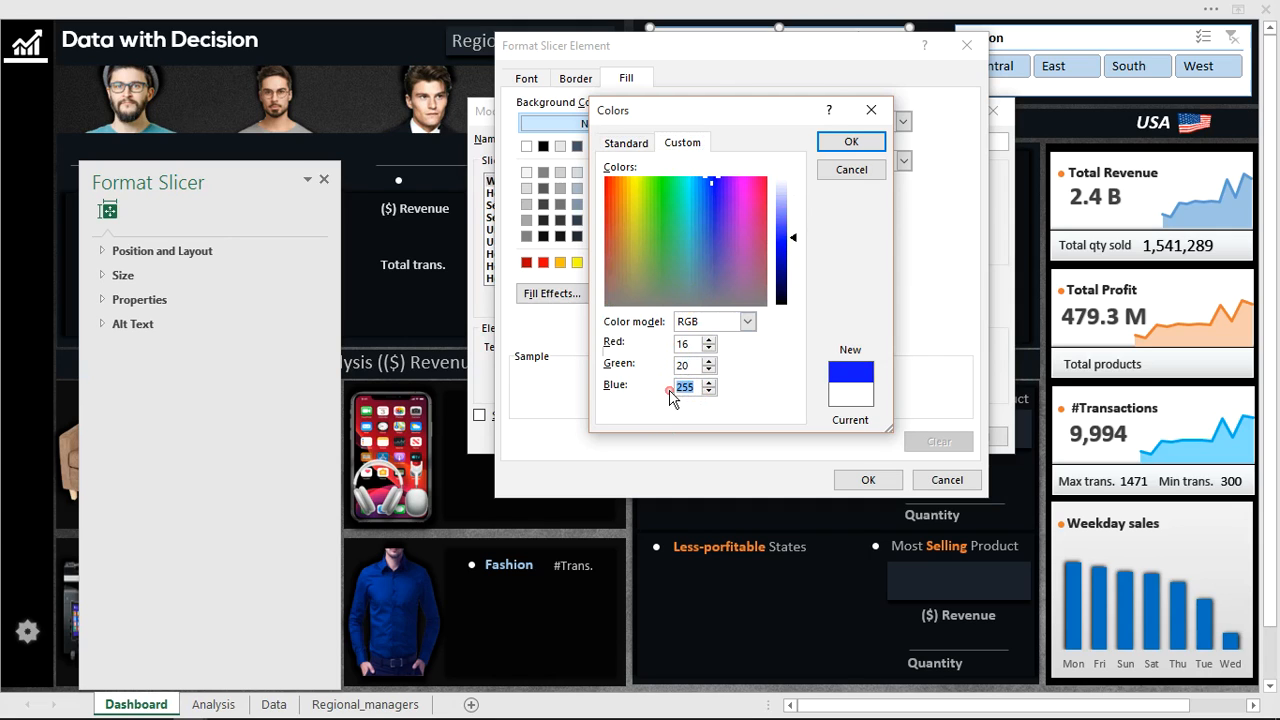
text(26)
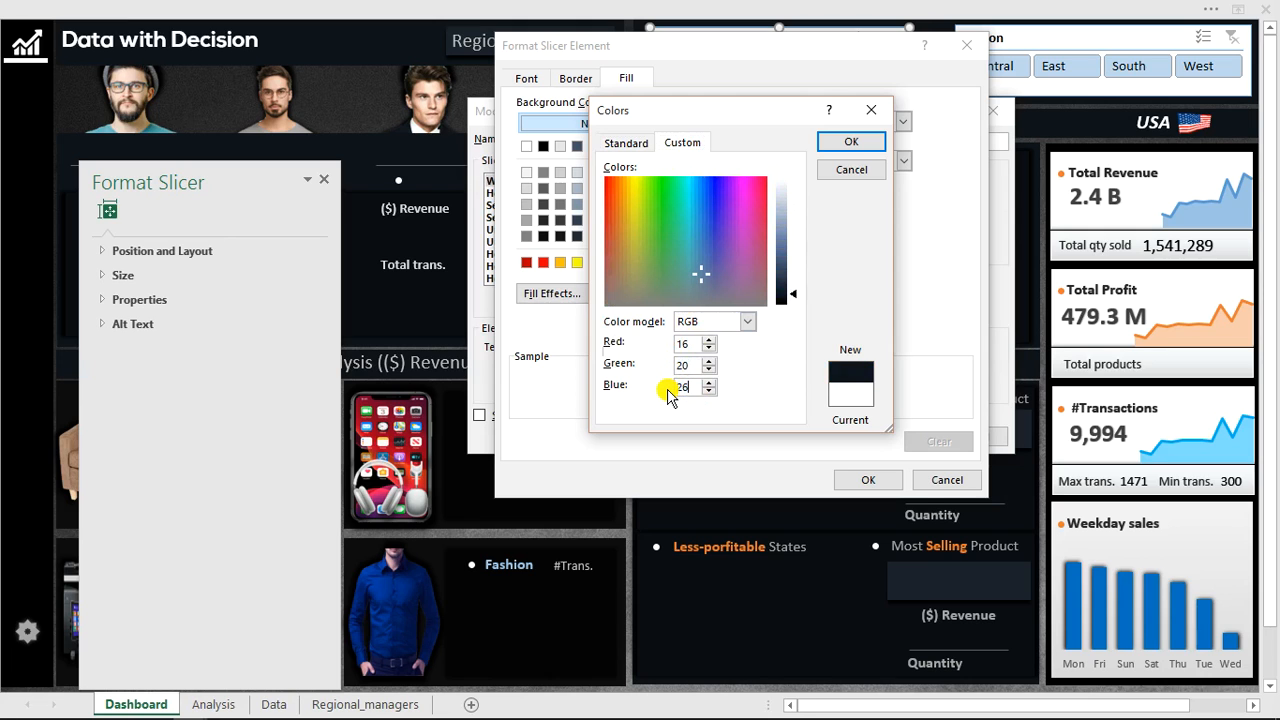
click(849, 145)
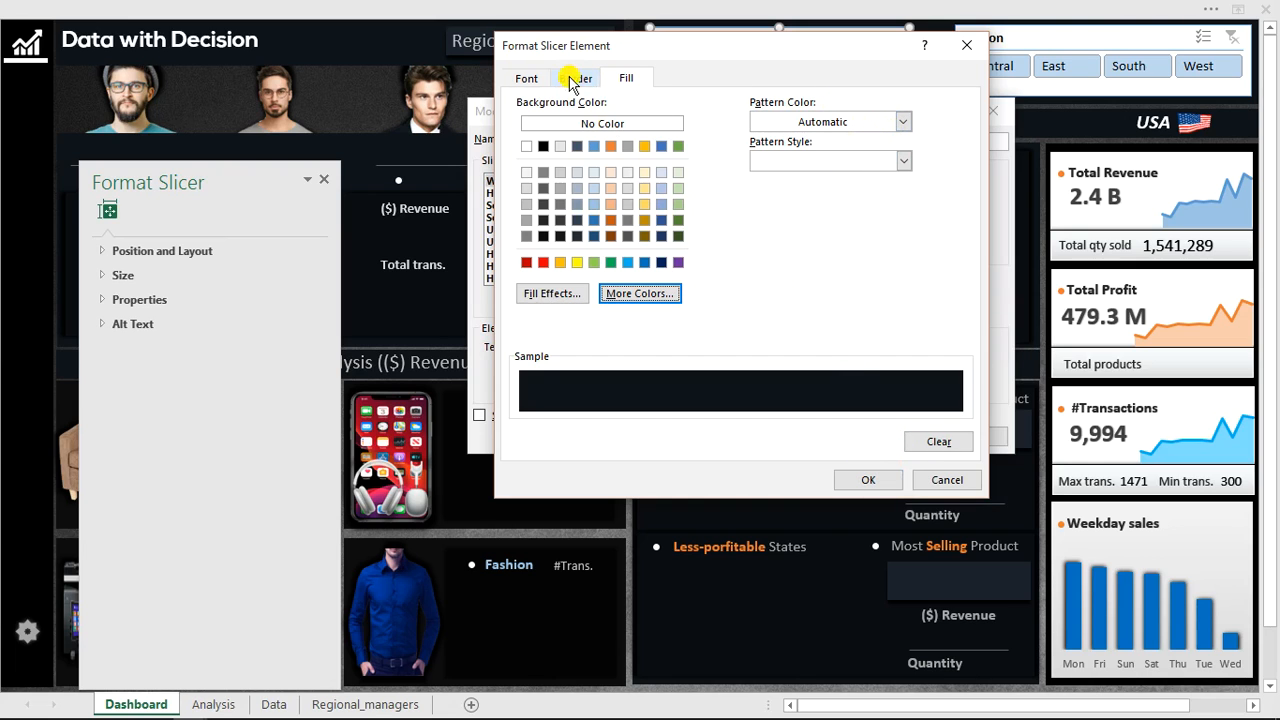
Set the Whole Slicer element's font colour to light grey and confirm its formatting.
click(528, 79)
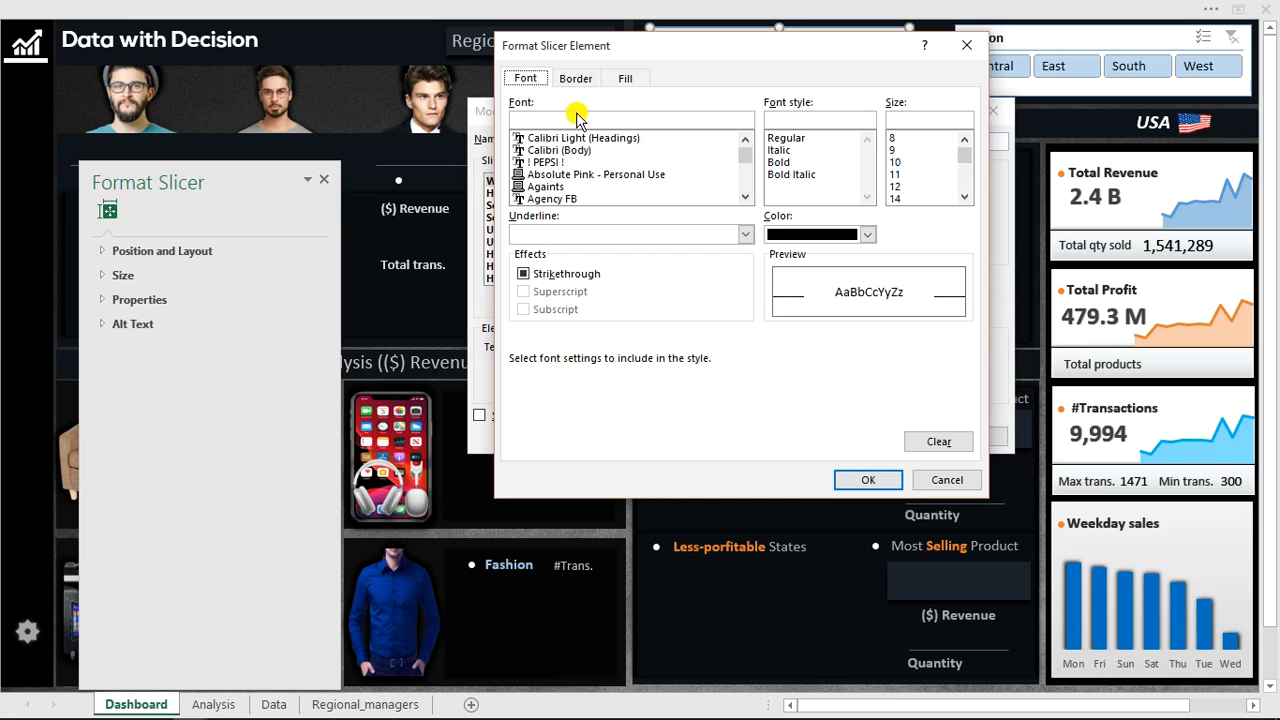
click(868, 235)
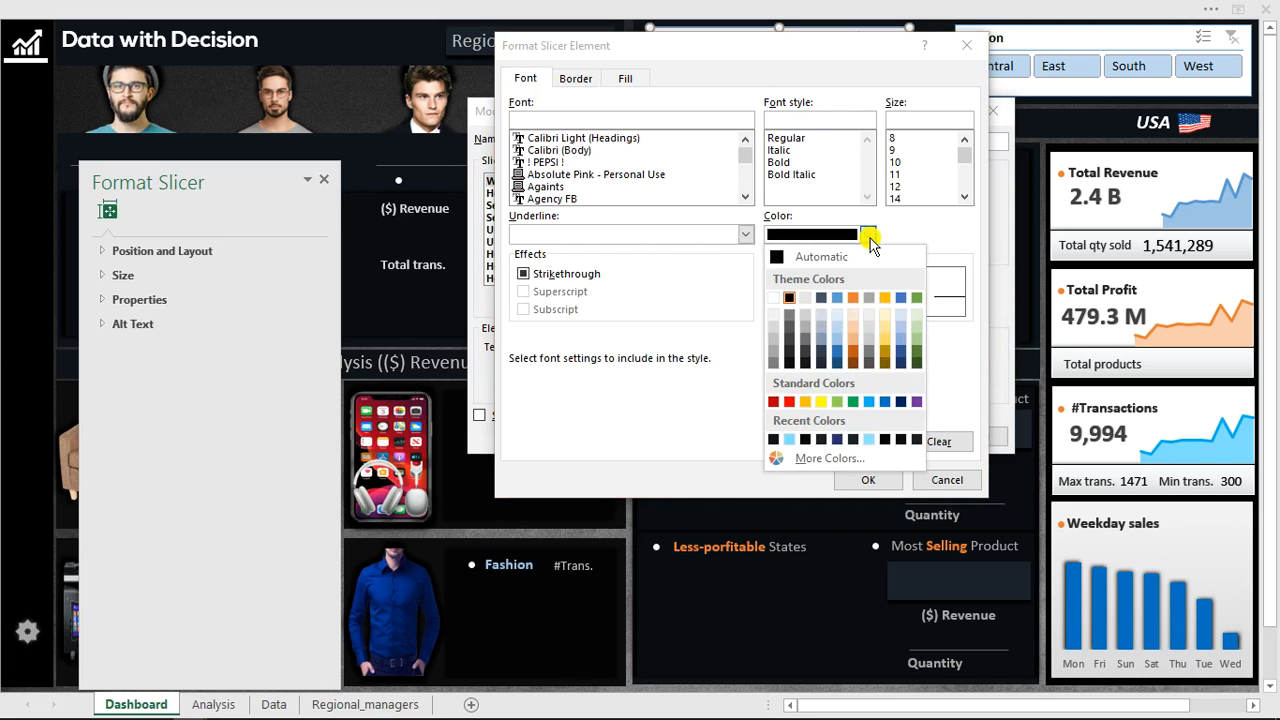
click(776, 340)
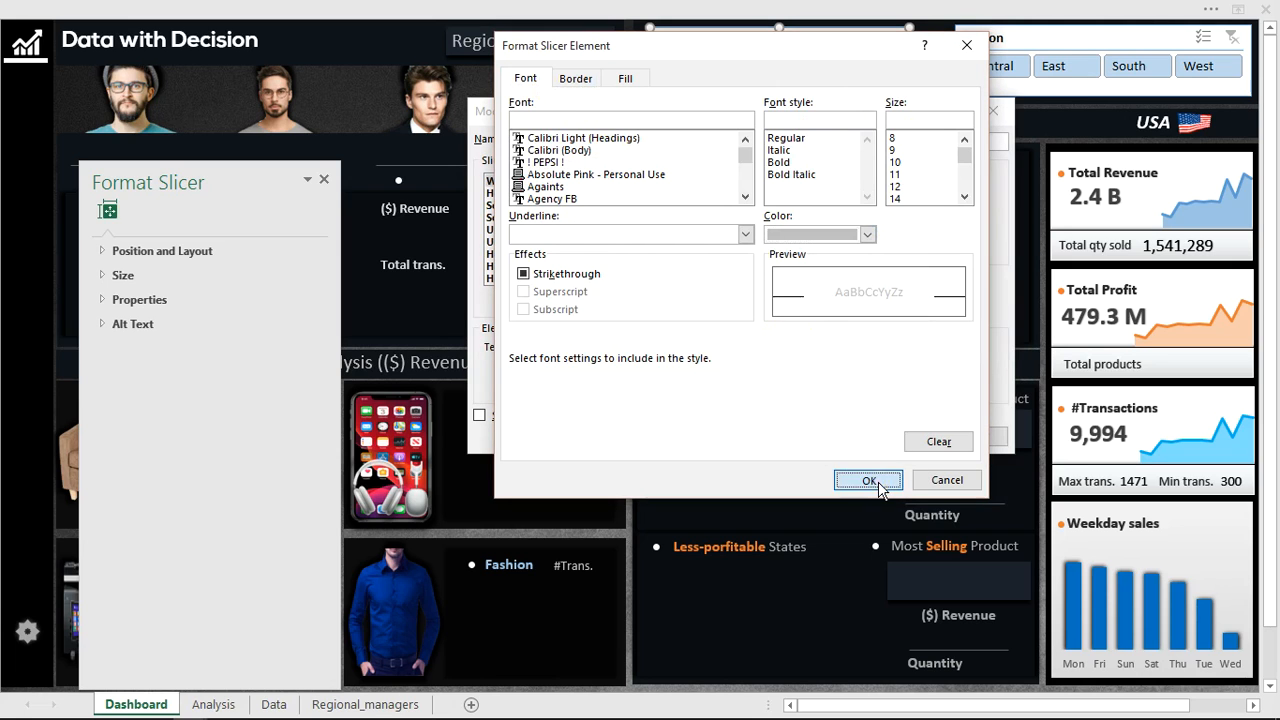
click(868, 481)
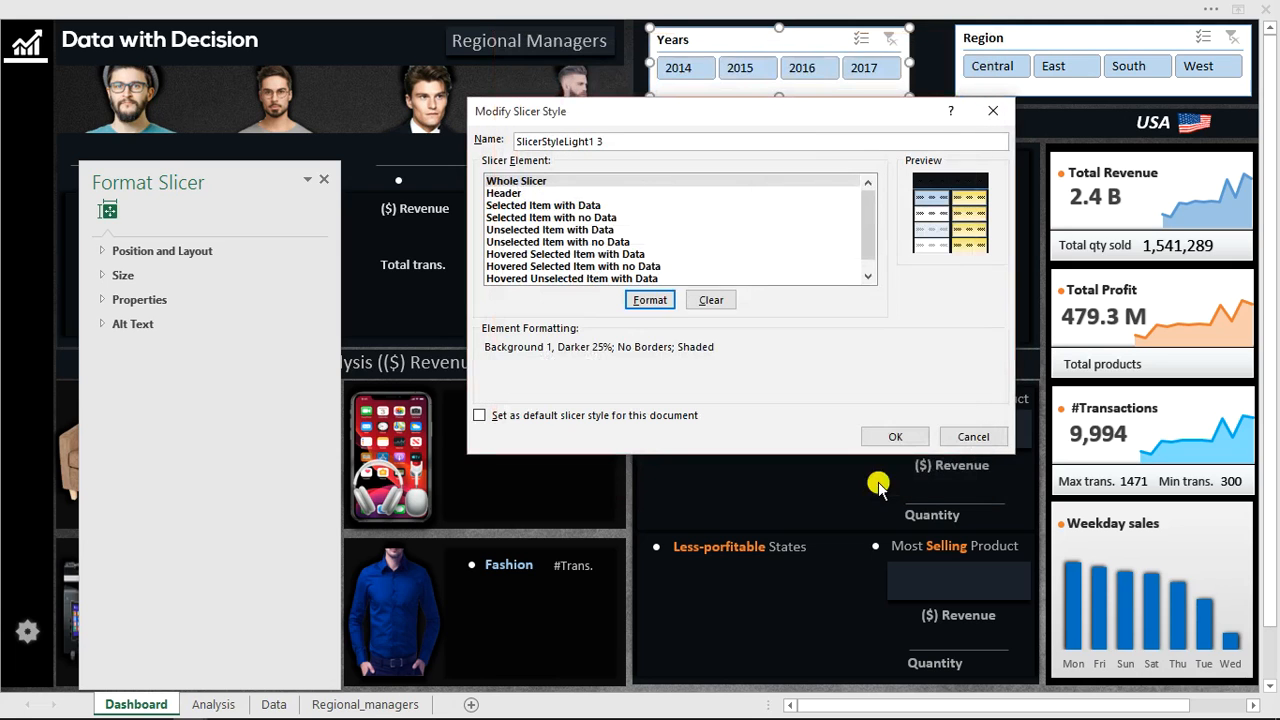
Format the Header element with white font colour and no borders.
click(495, 193)
click(661, 300)
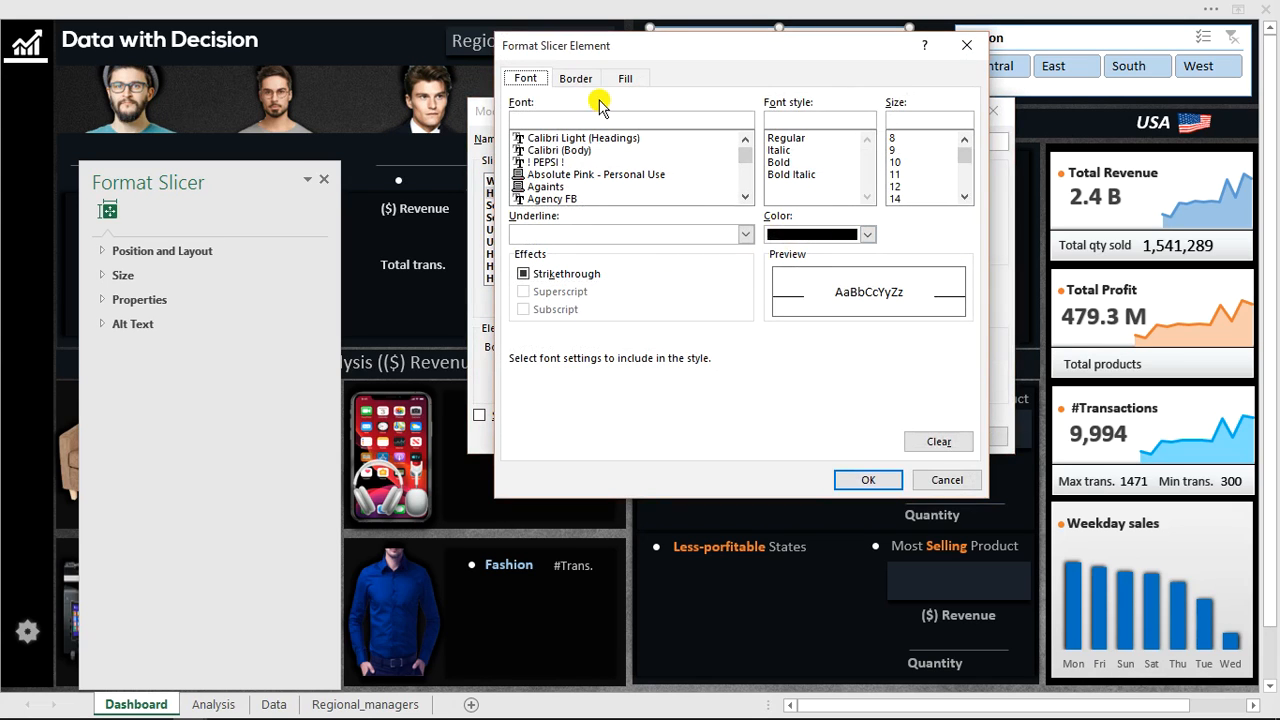
click(867, 235)
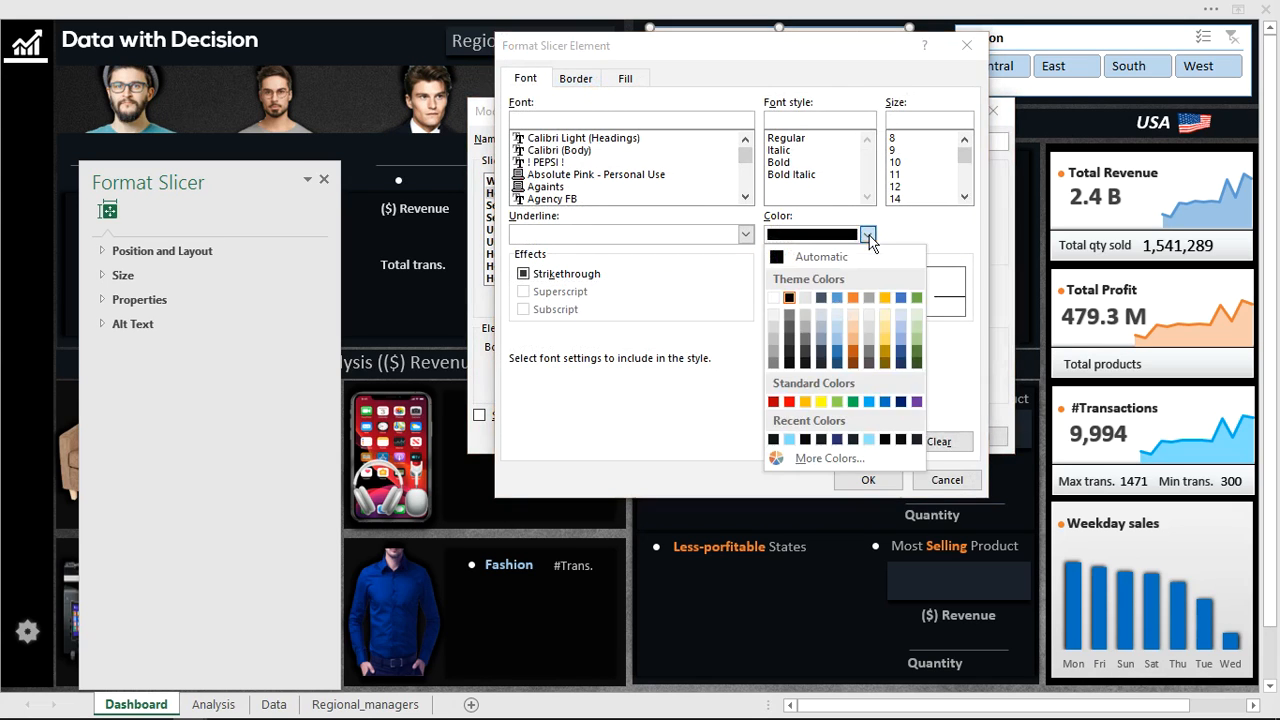
click(774, 298)
click(575, 78)
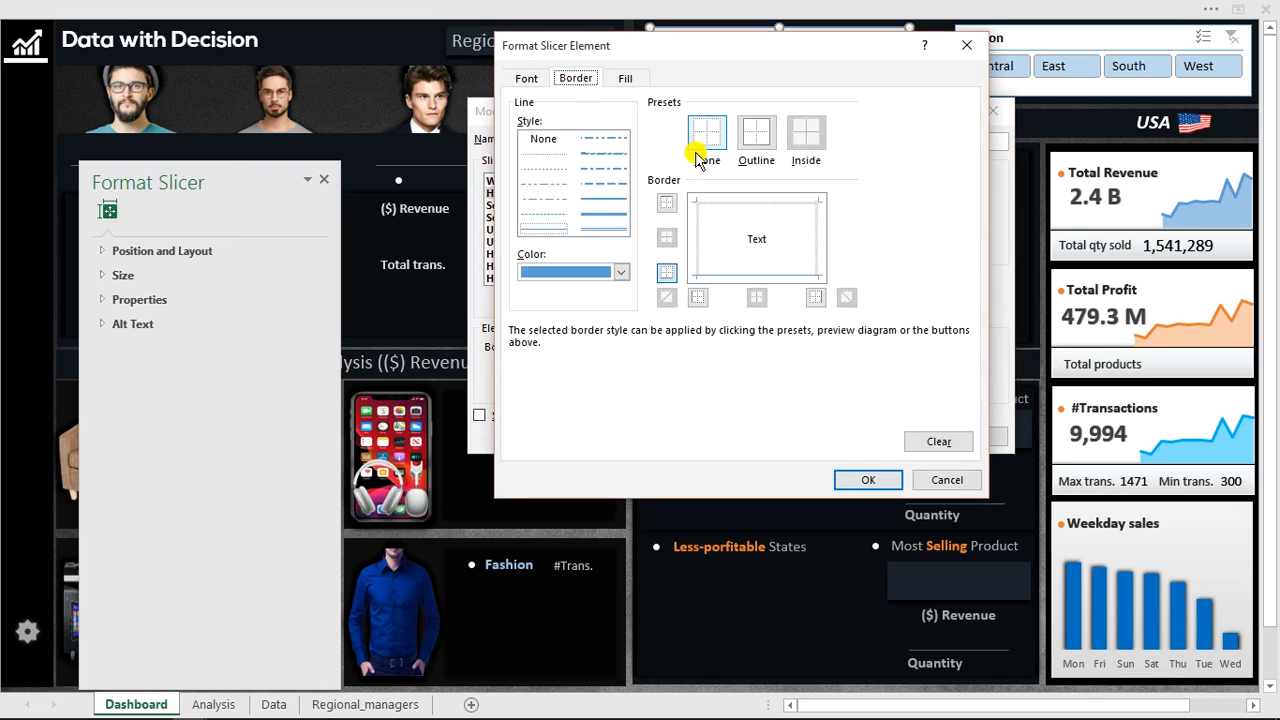
click(705, 140)
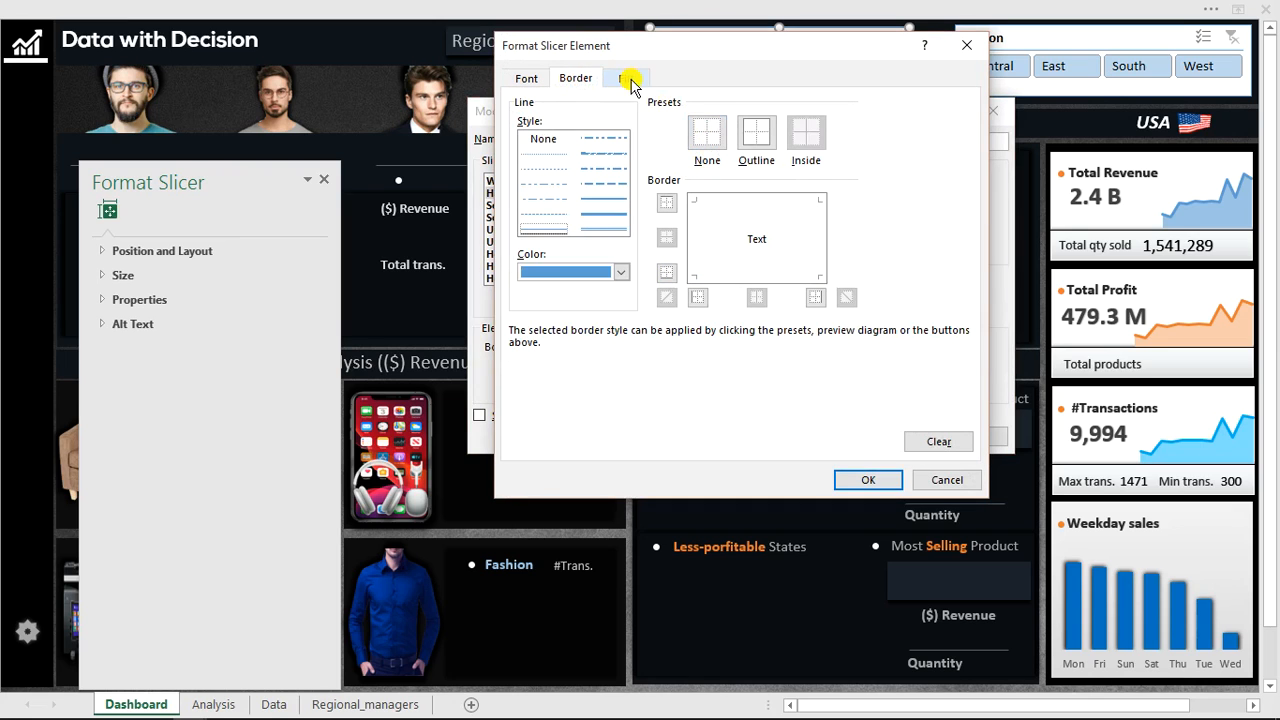
Fill the Header element with custom RGB 16, 20, 26 and confirm its formatting.
click(630, 80)
click(628, 294)
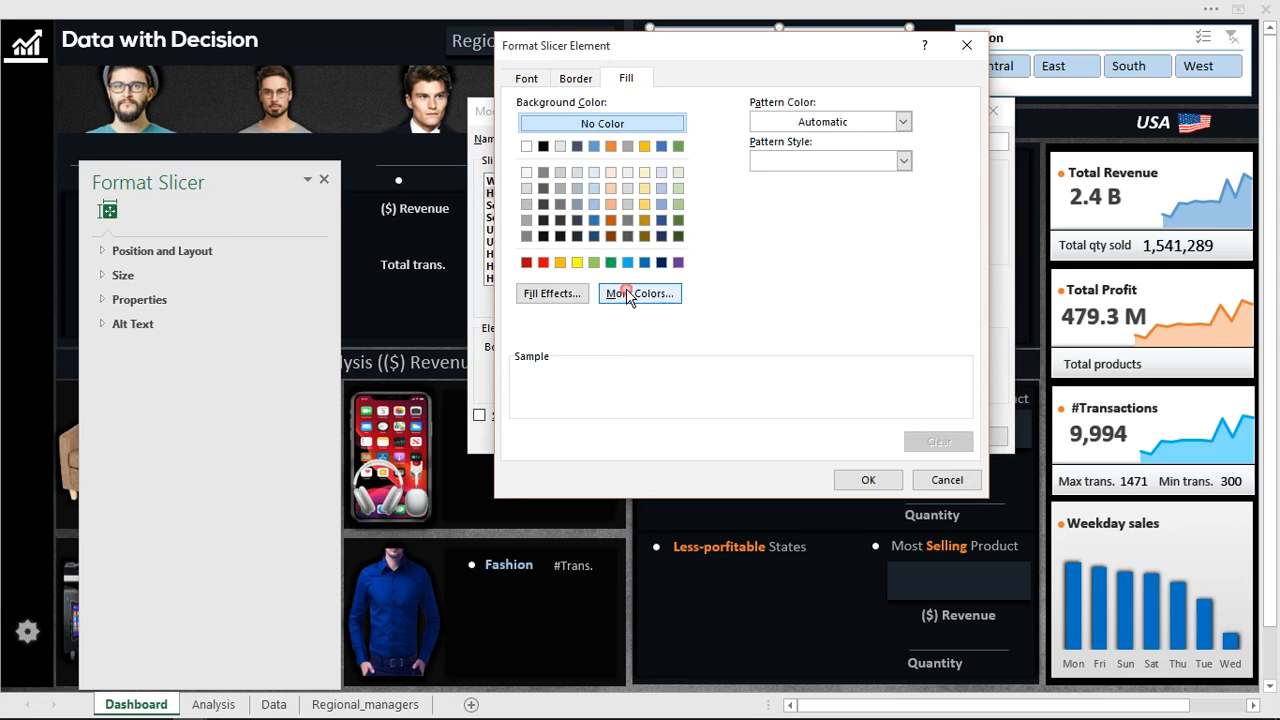
click(678, 146)
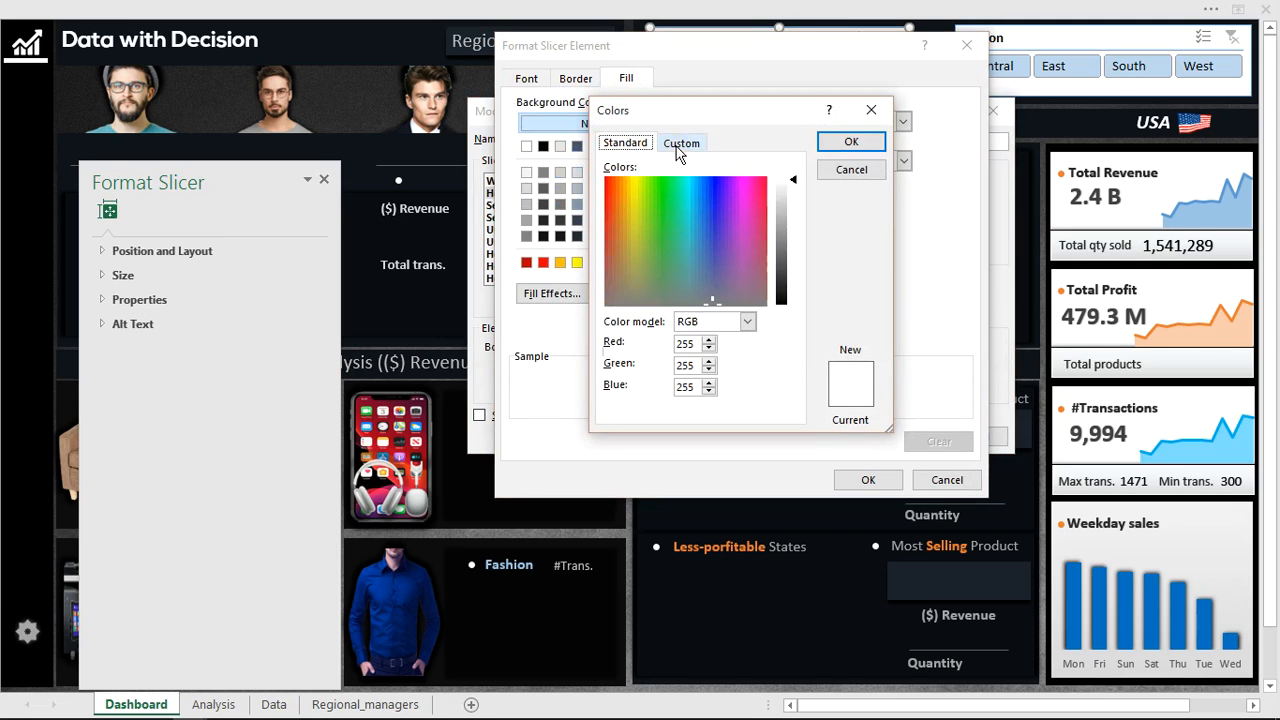
double_click(683, 343)
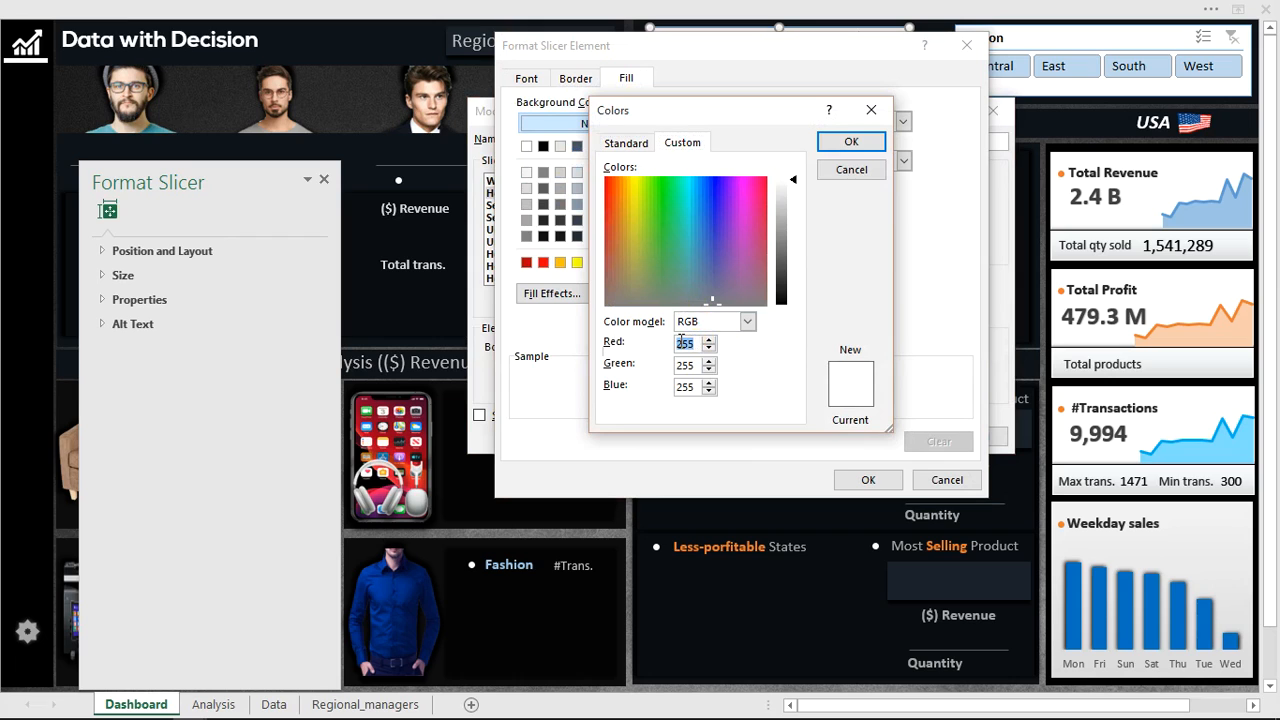
text(16)
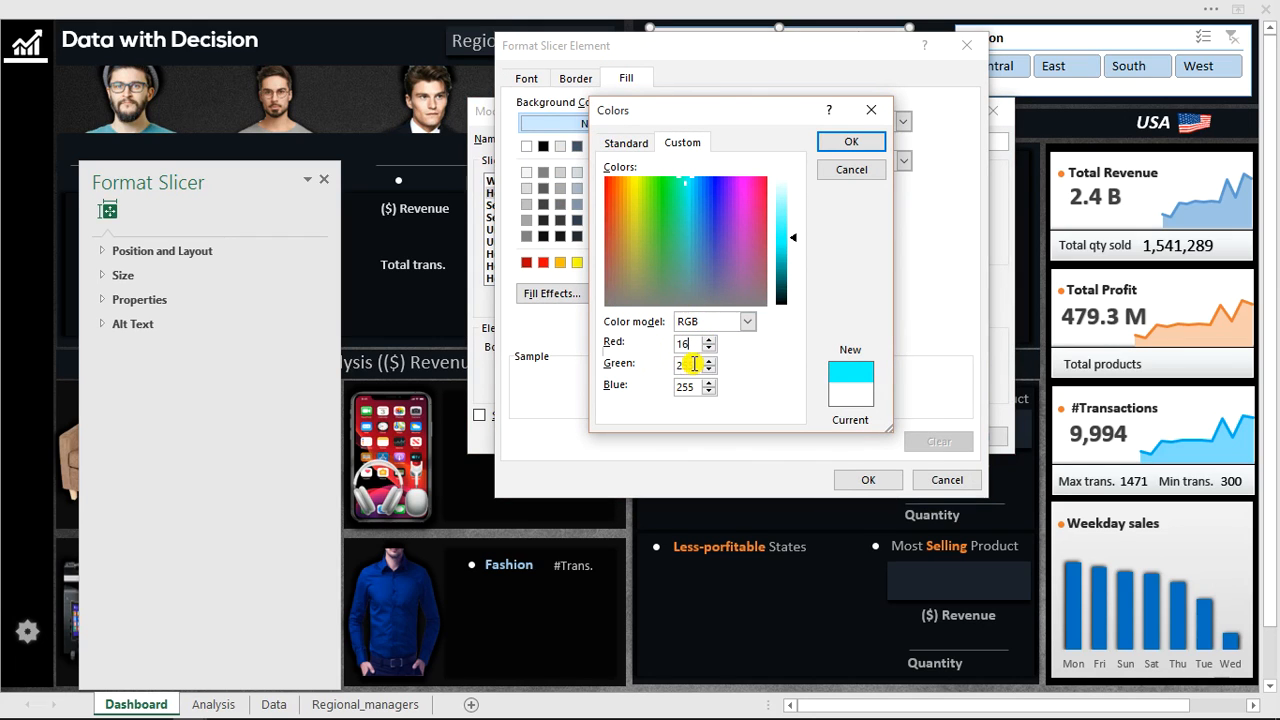
text(20)
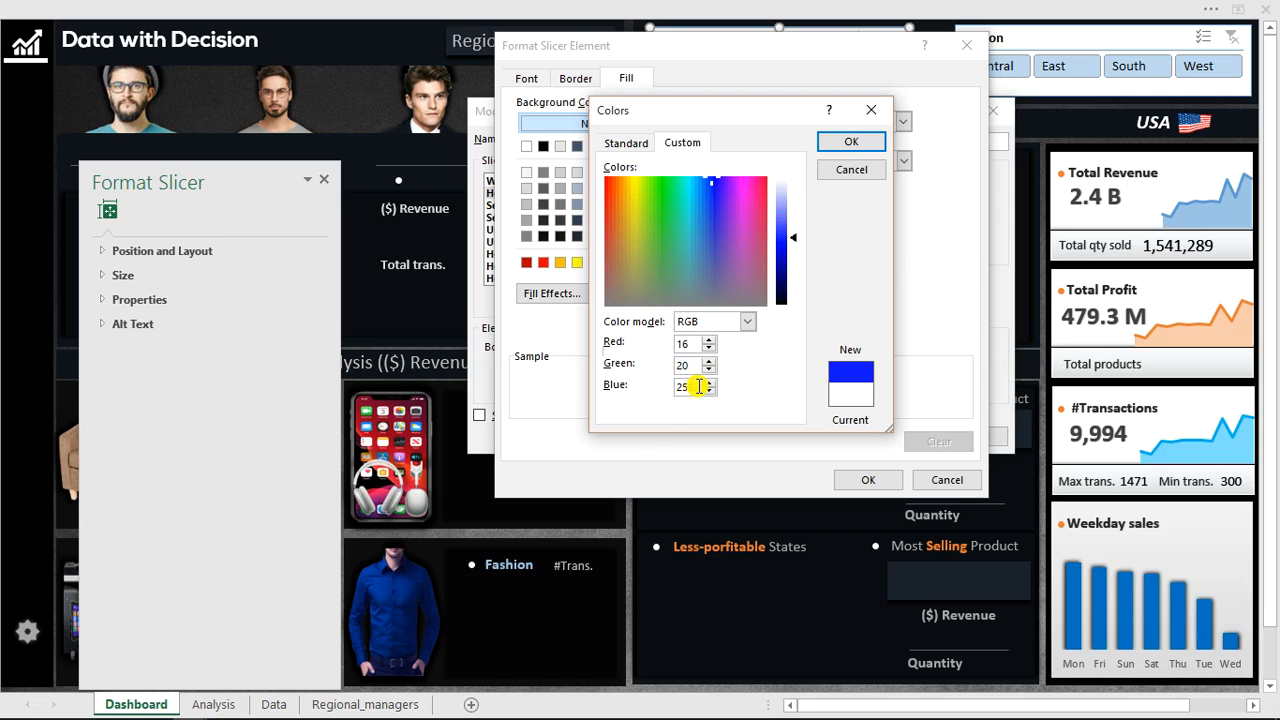
text(26)
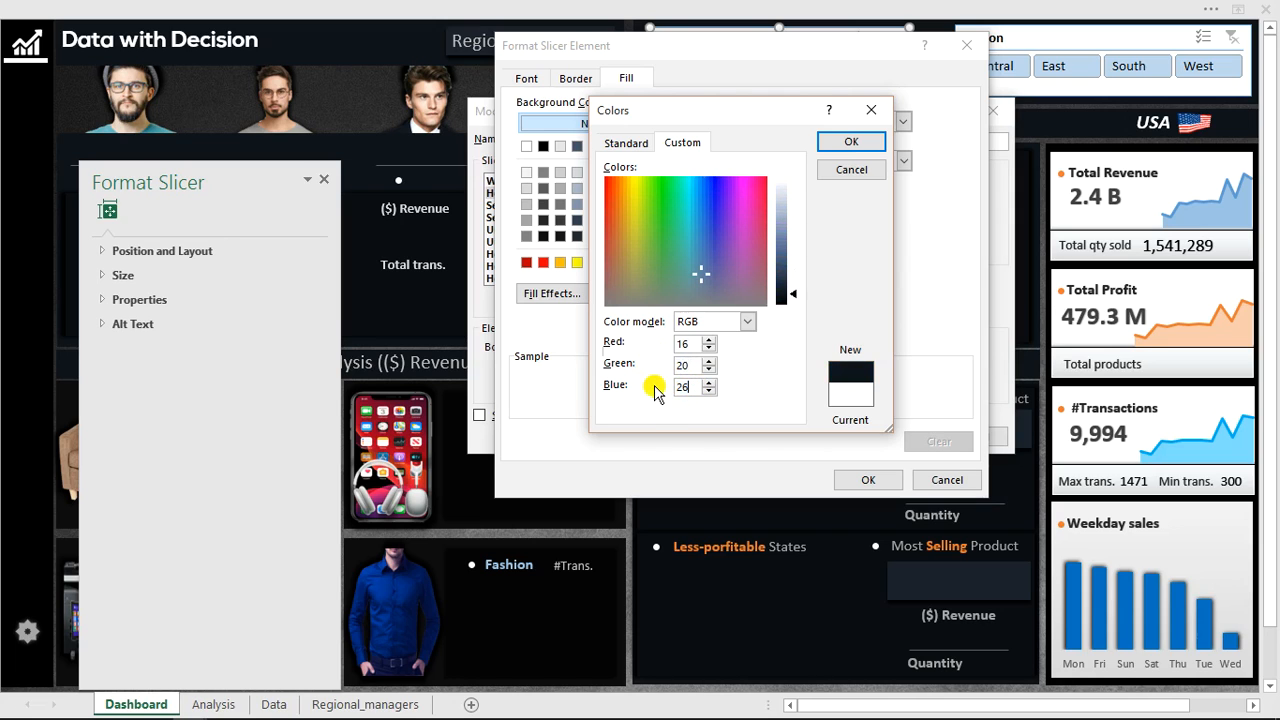
click(855, 141)
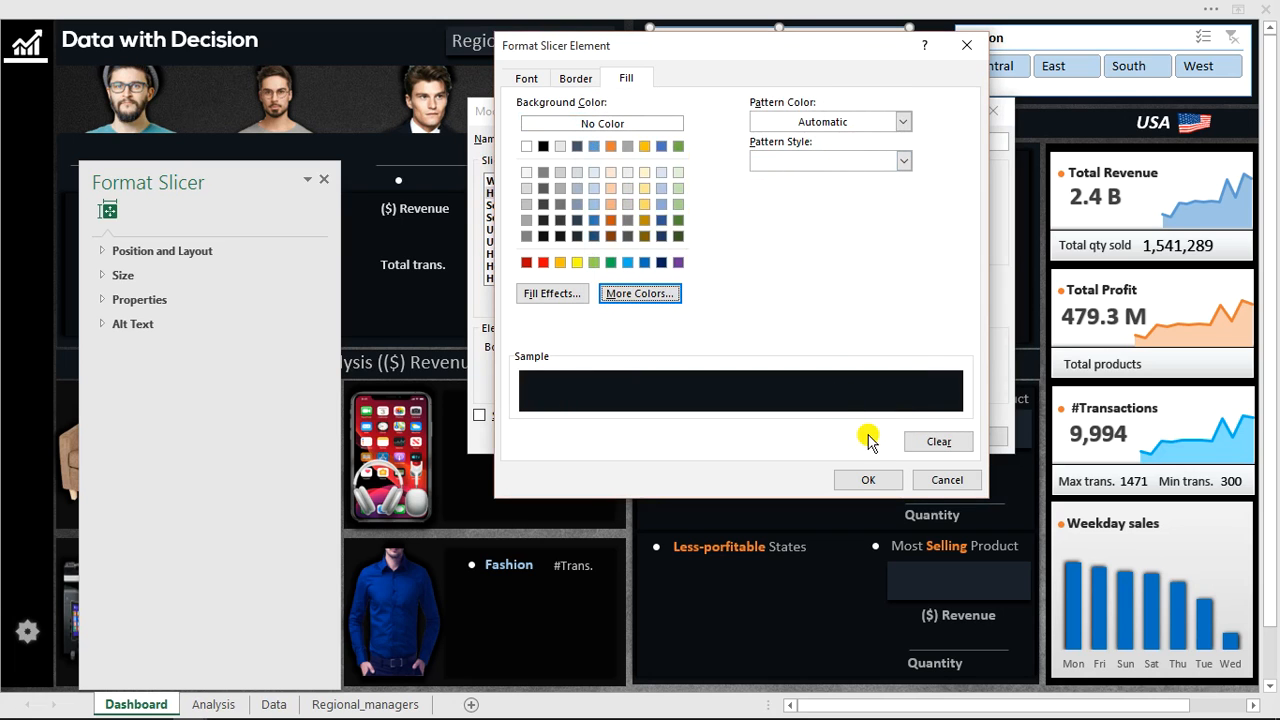
click(870, 482)
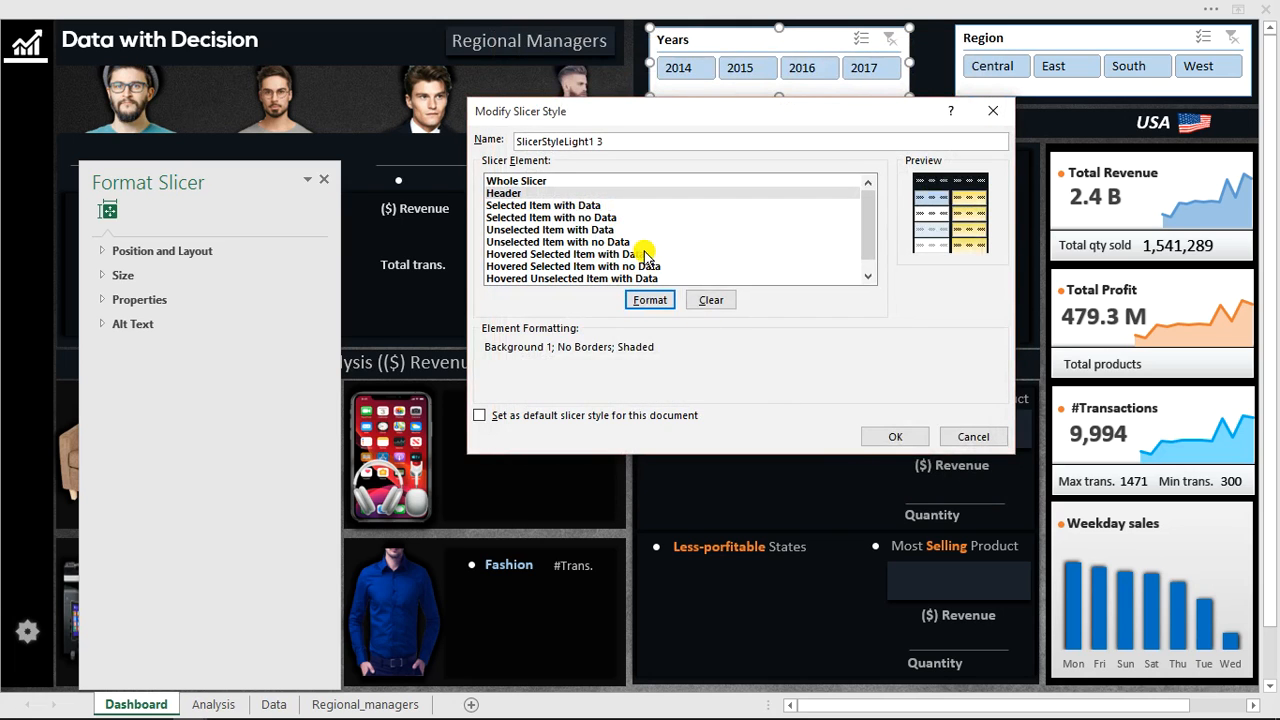
Format the Selected Item with Data element with white font colour and no borders.
click(576, 206)
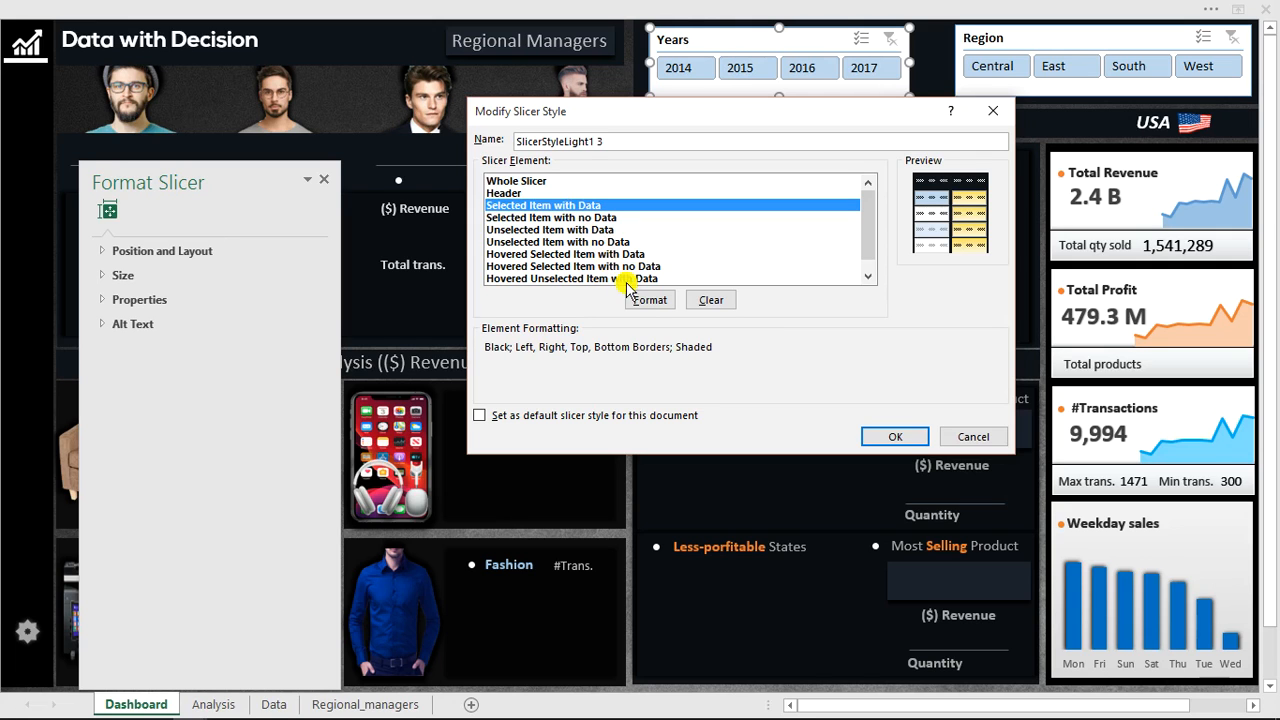
click(650, 302)
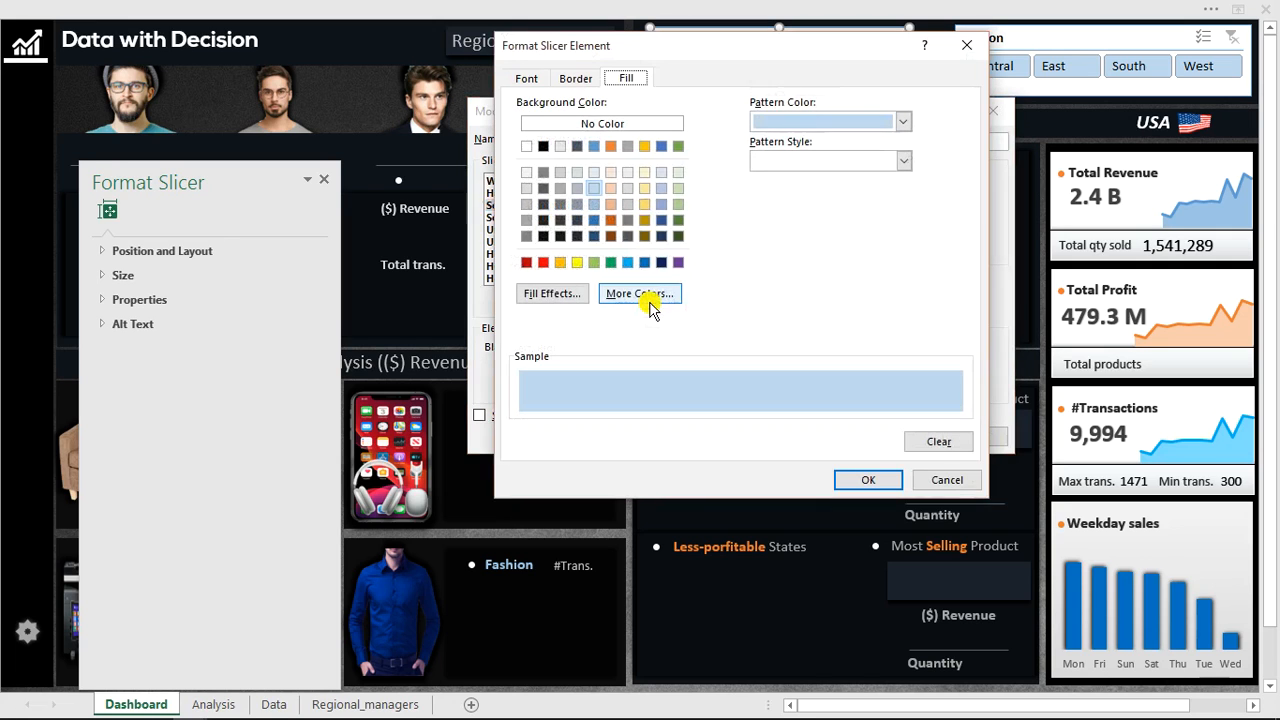
click(526, 78)
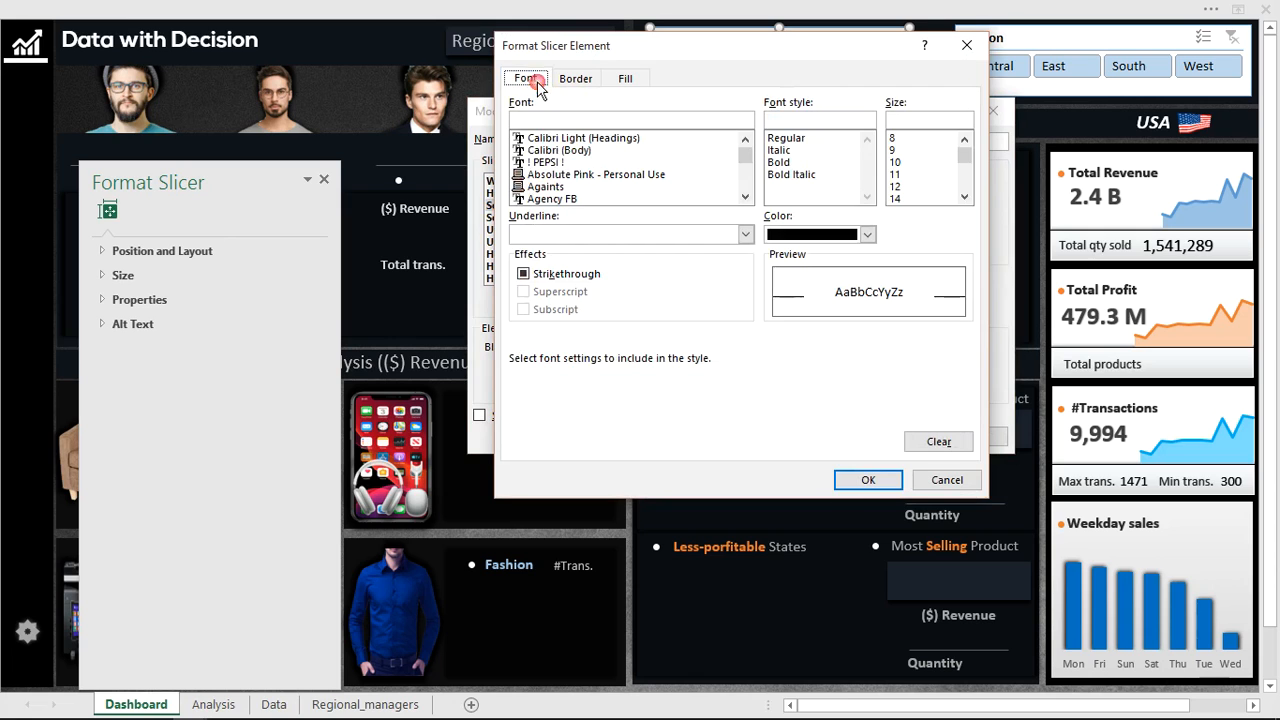
click(866, 234)
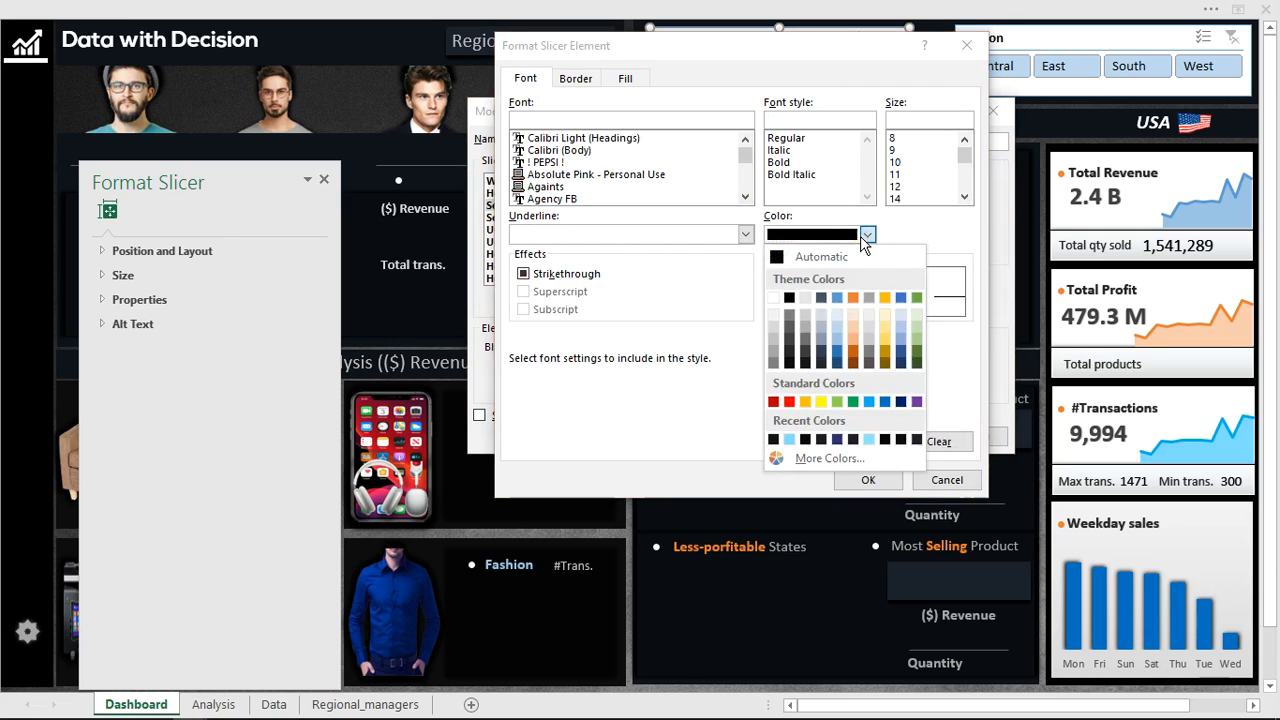
click(773, 297)
click(575, 78)
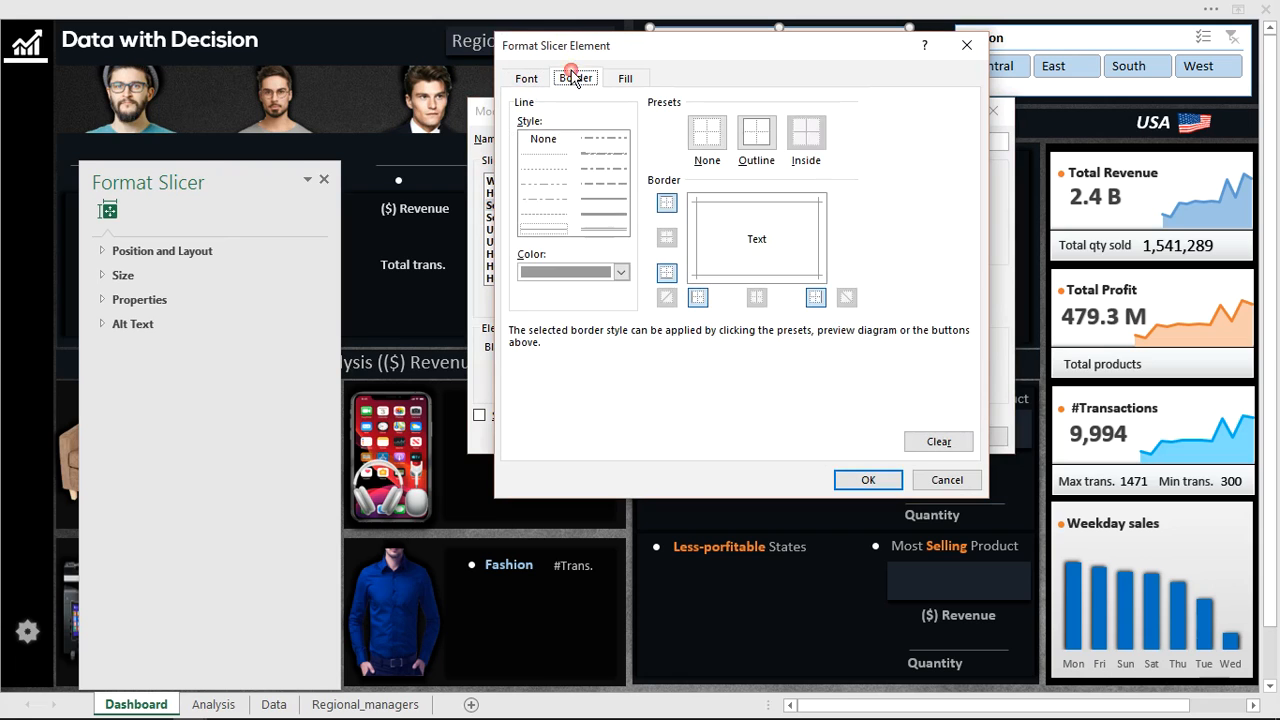
click(704, 140)
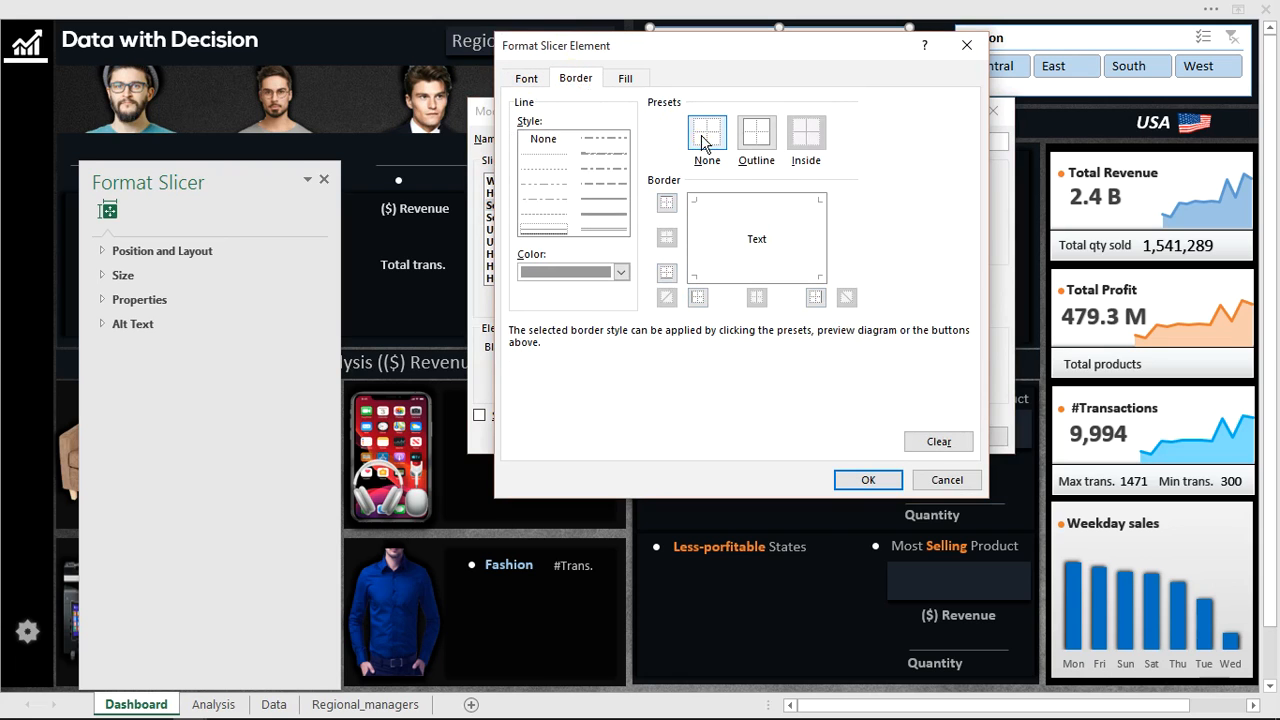
Fill the Selected Item with Data element with custom RGB 16, 20, 26 and confirm its formatting.
click(627, 79)
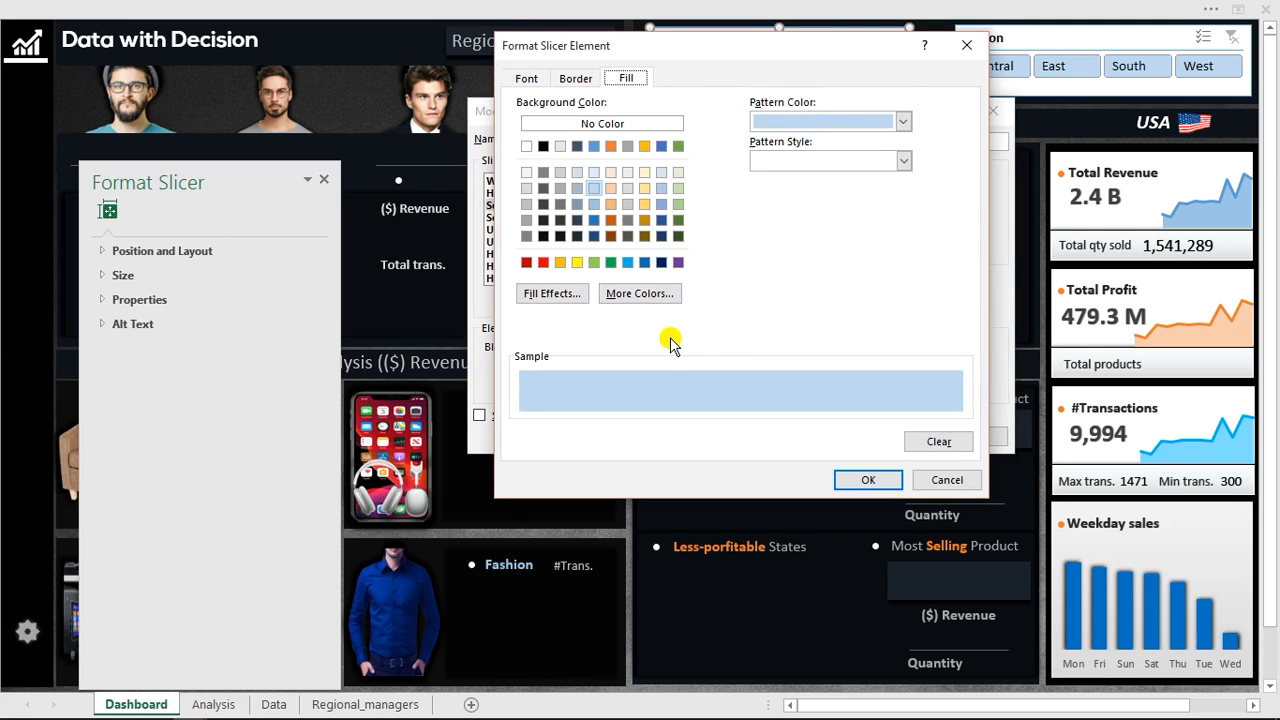
click(630, 296)
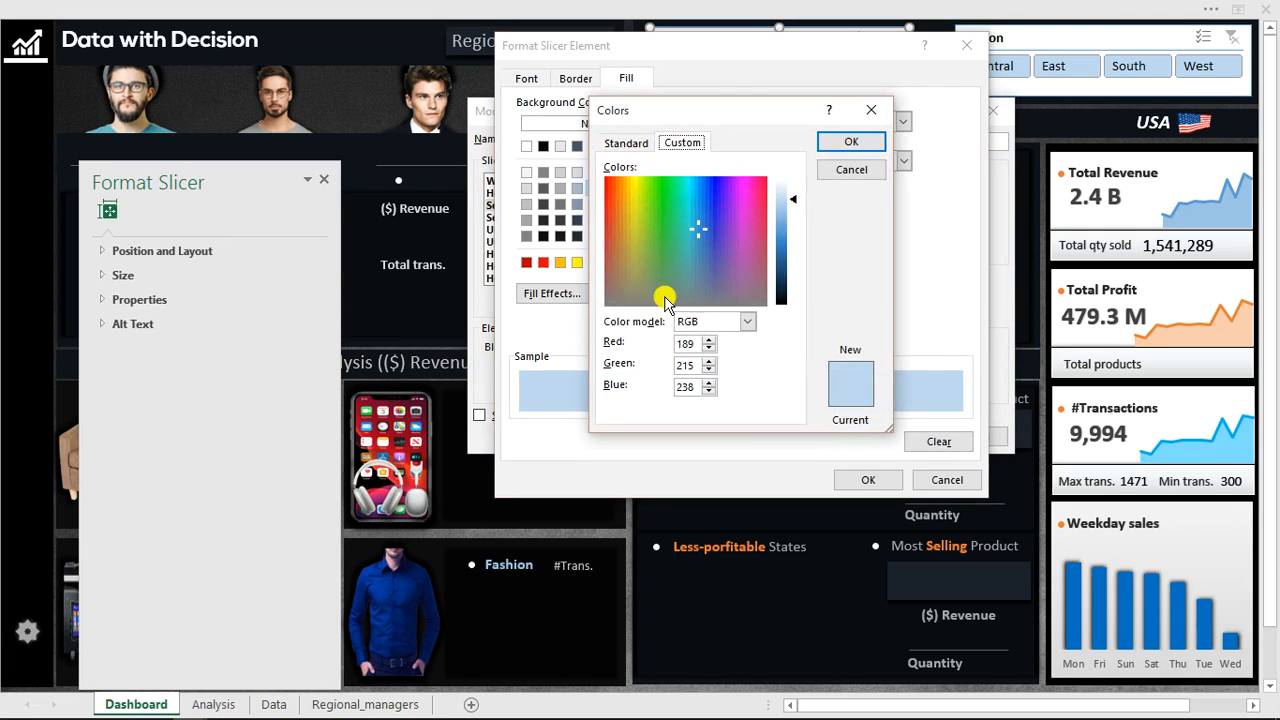
click(651, 344)
text(16)
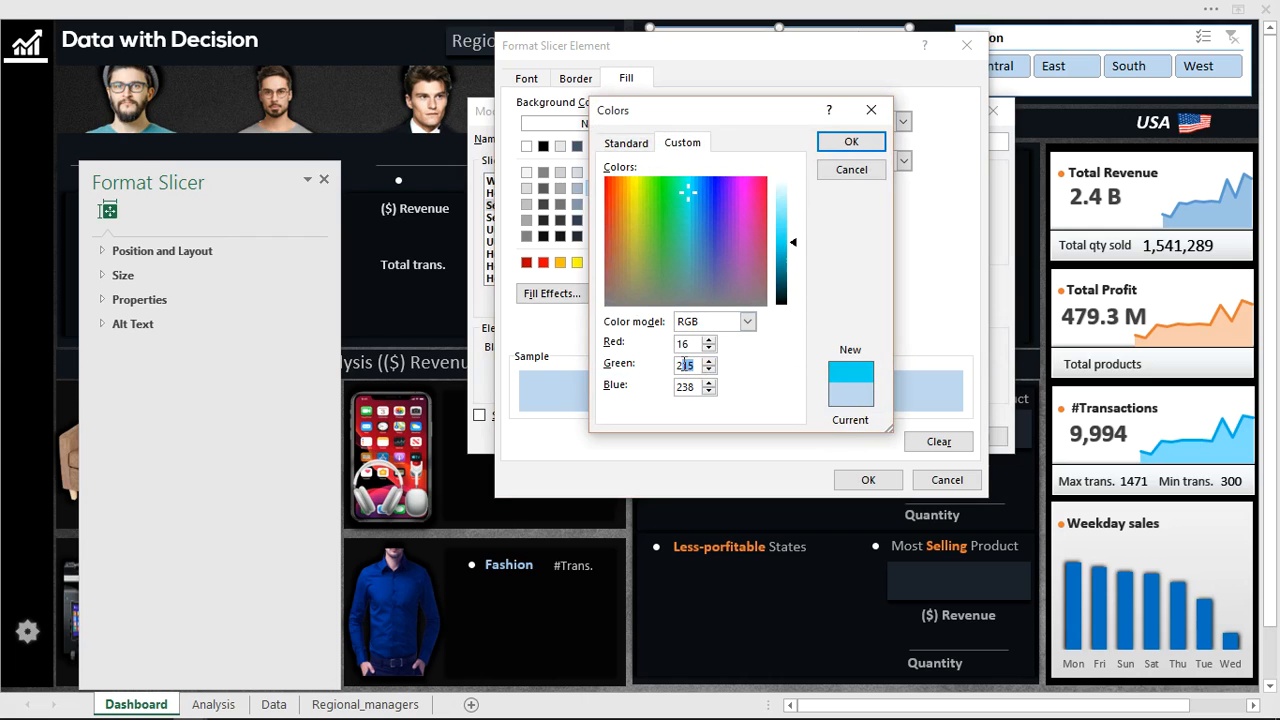
double_click(684, 364)
text(20)
key(Tab)
text(26)
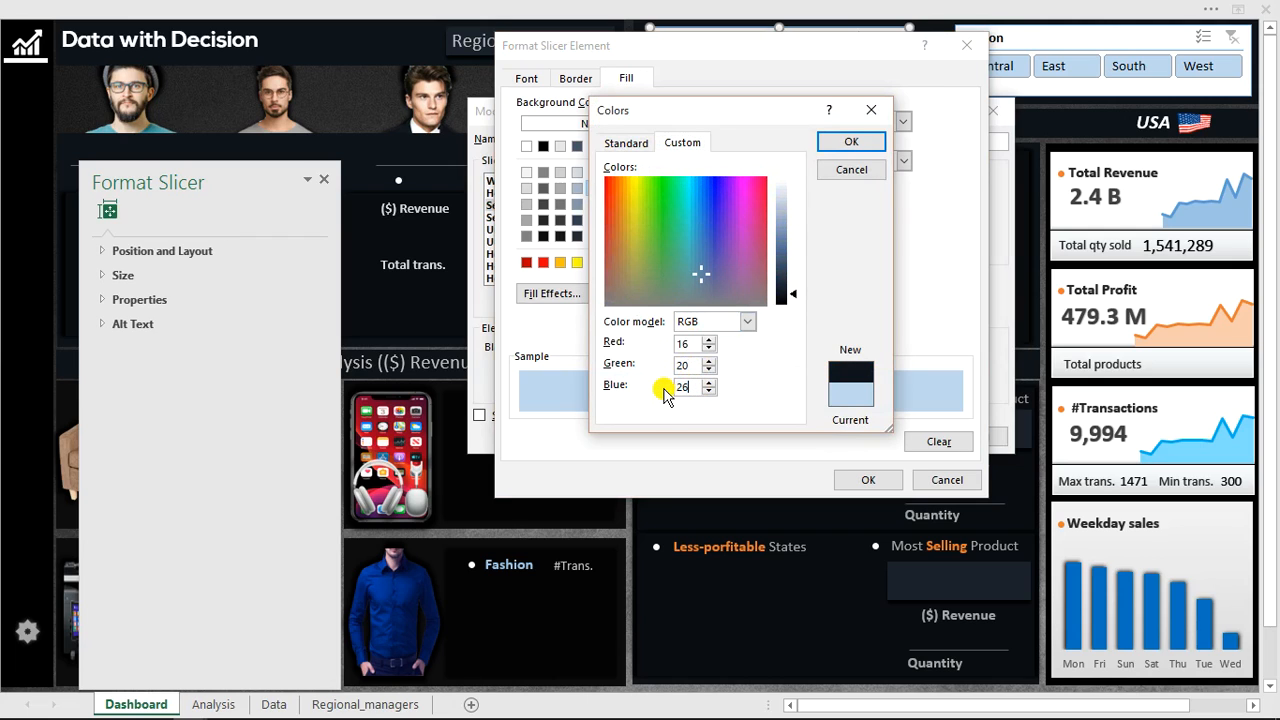
click(851, 143)
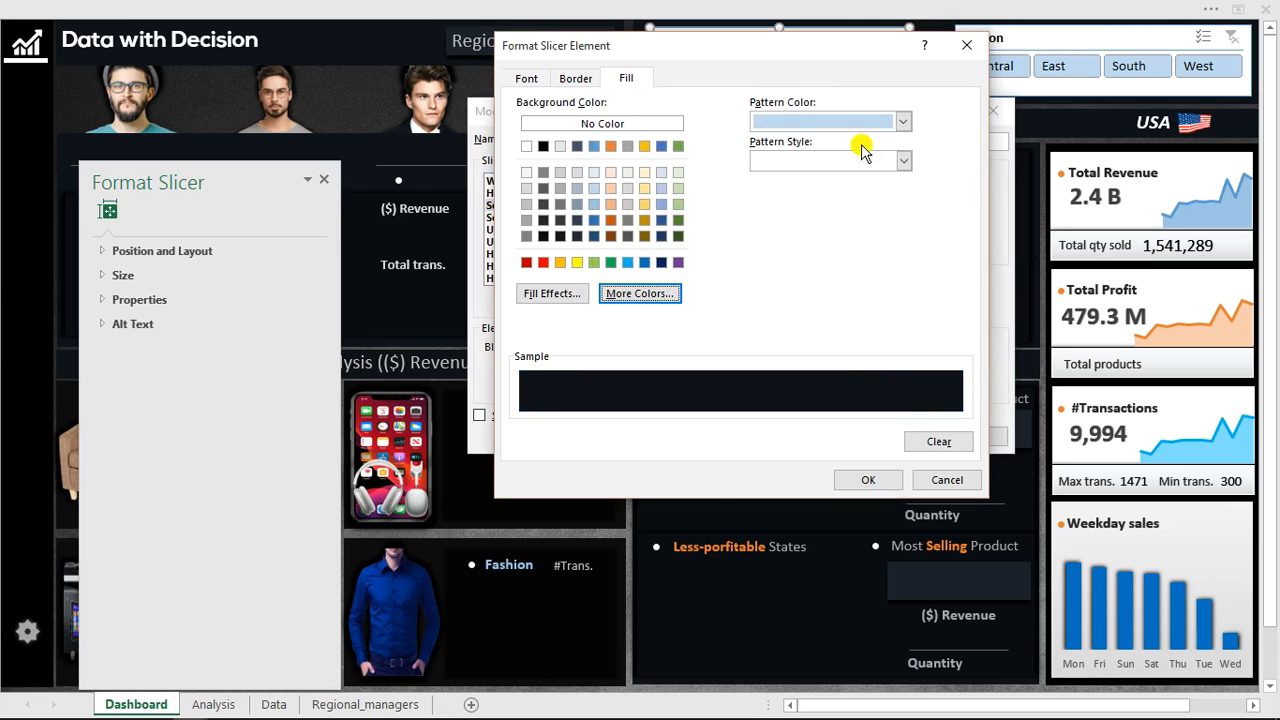
click(868, 480)
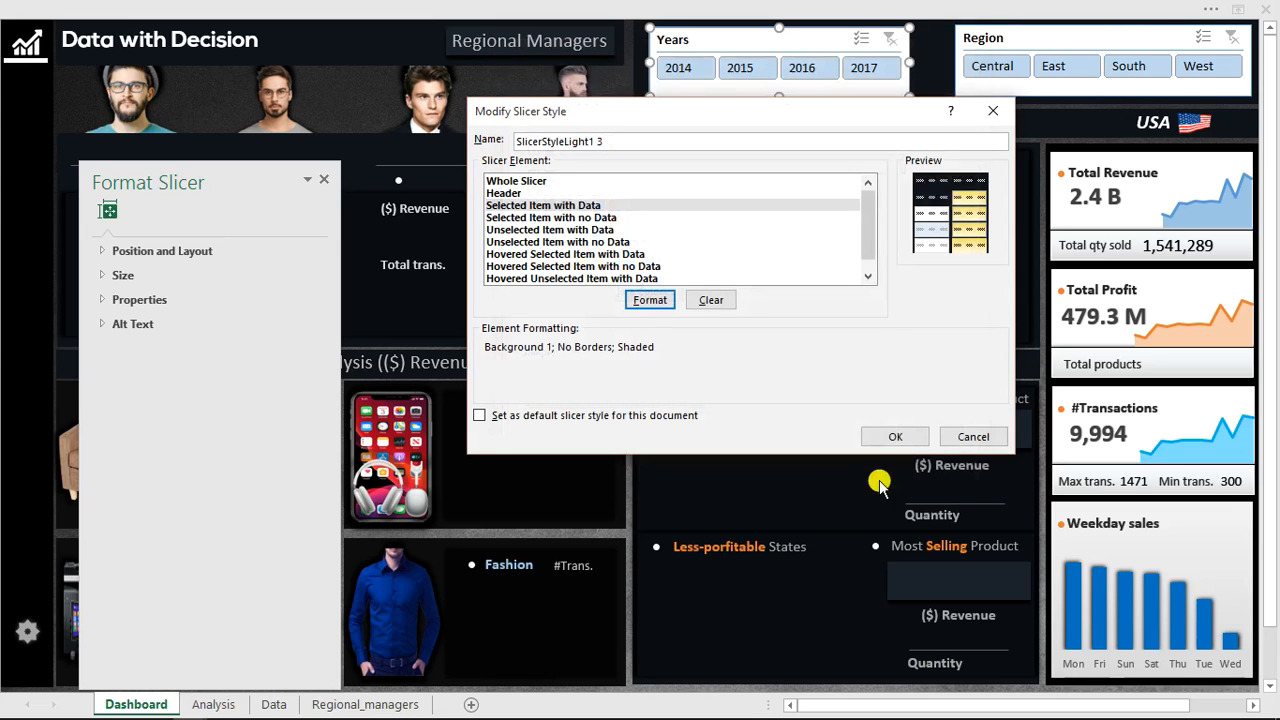
Format the Unselected Item with Data element of the slicer style with a grey font colour and no borders.
click(558, 231)
click(647, 300)
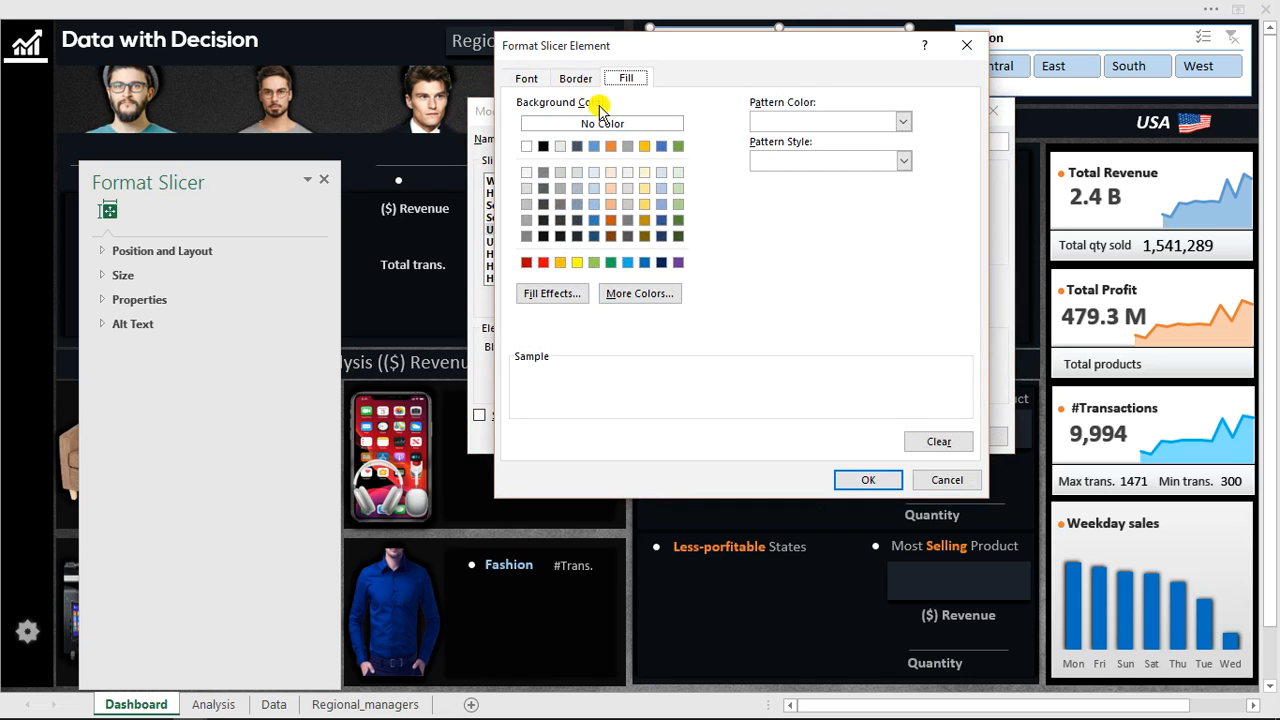
click(527, 79)
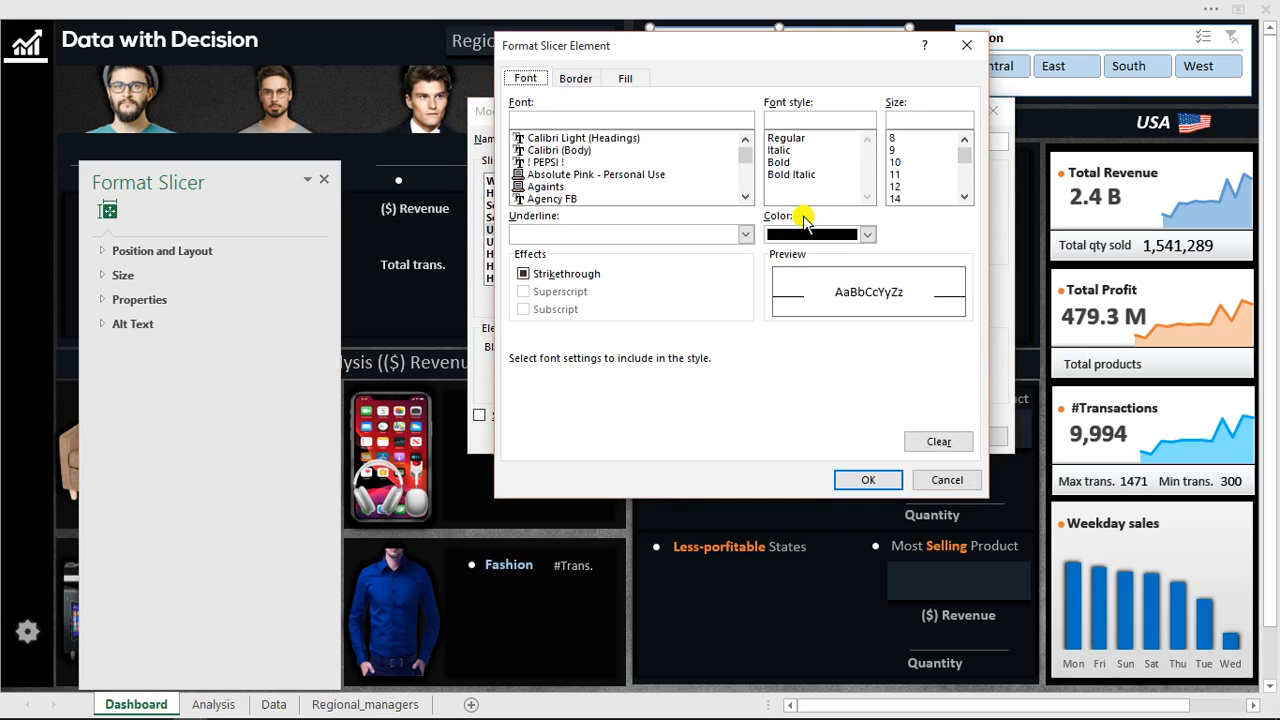
click(867, 235)
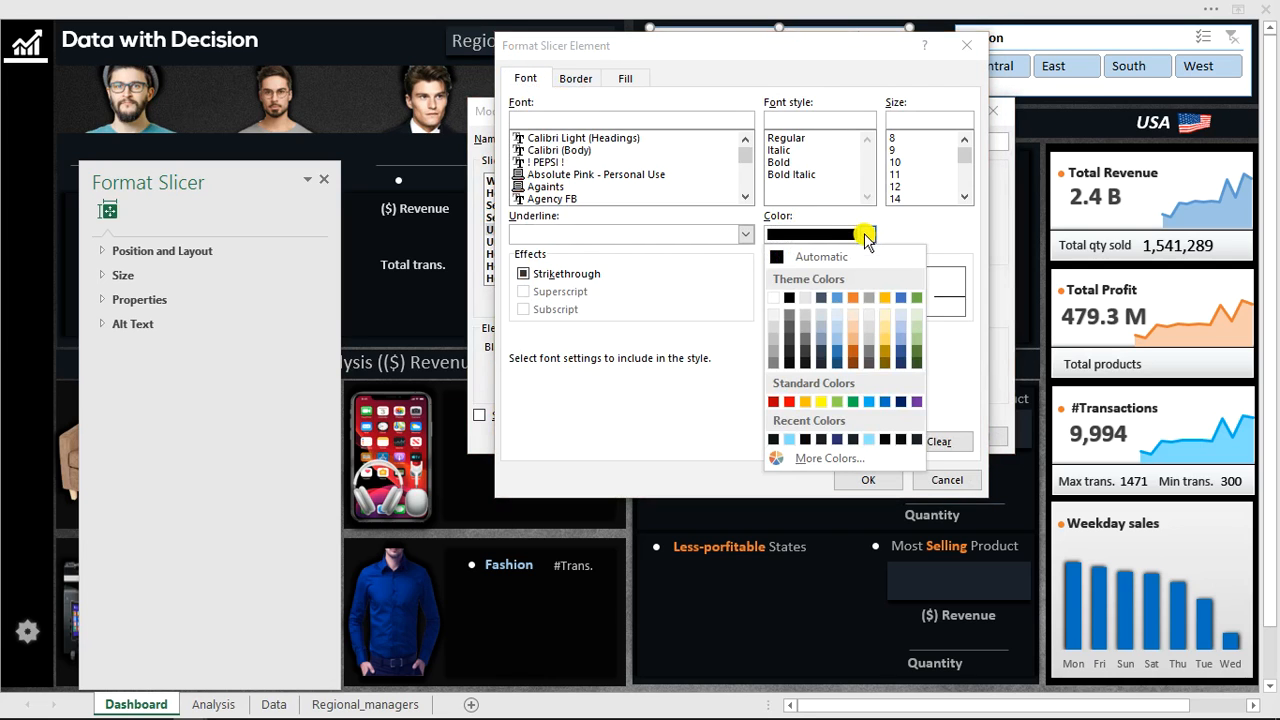
click(774, 331)
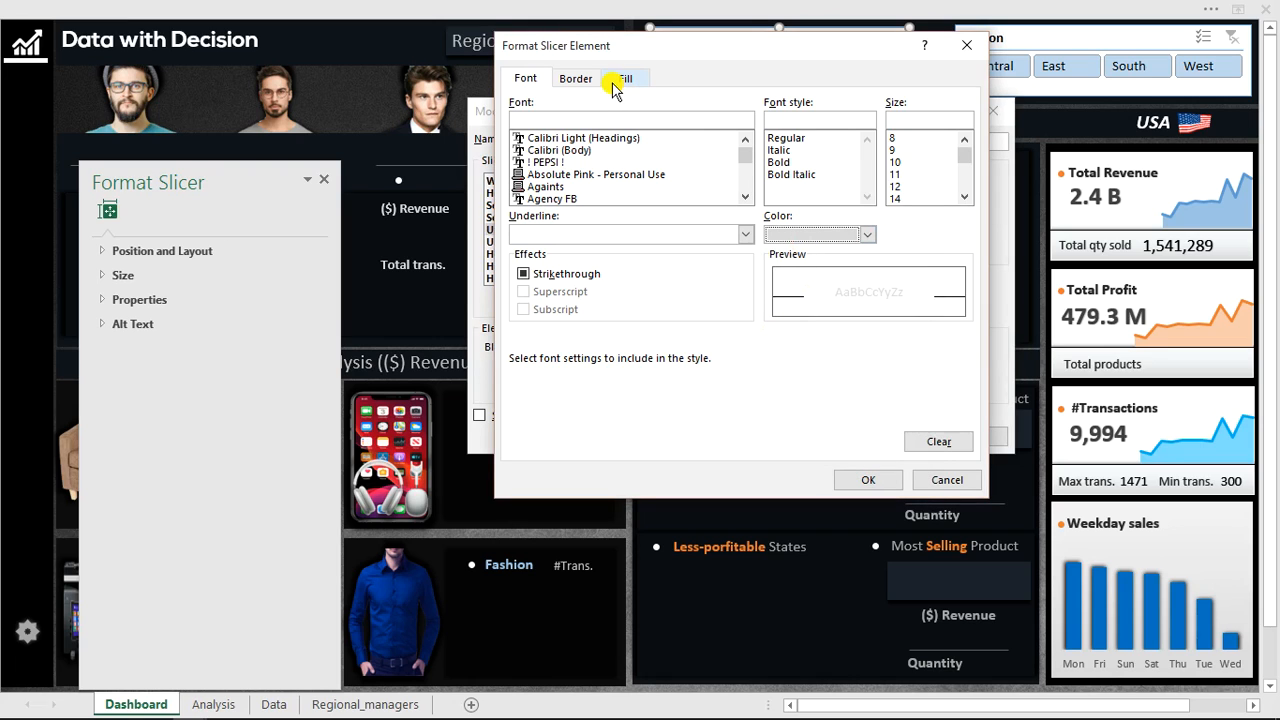
click(566, 84)
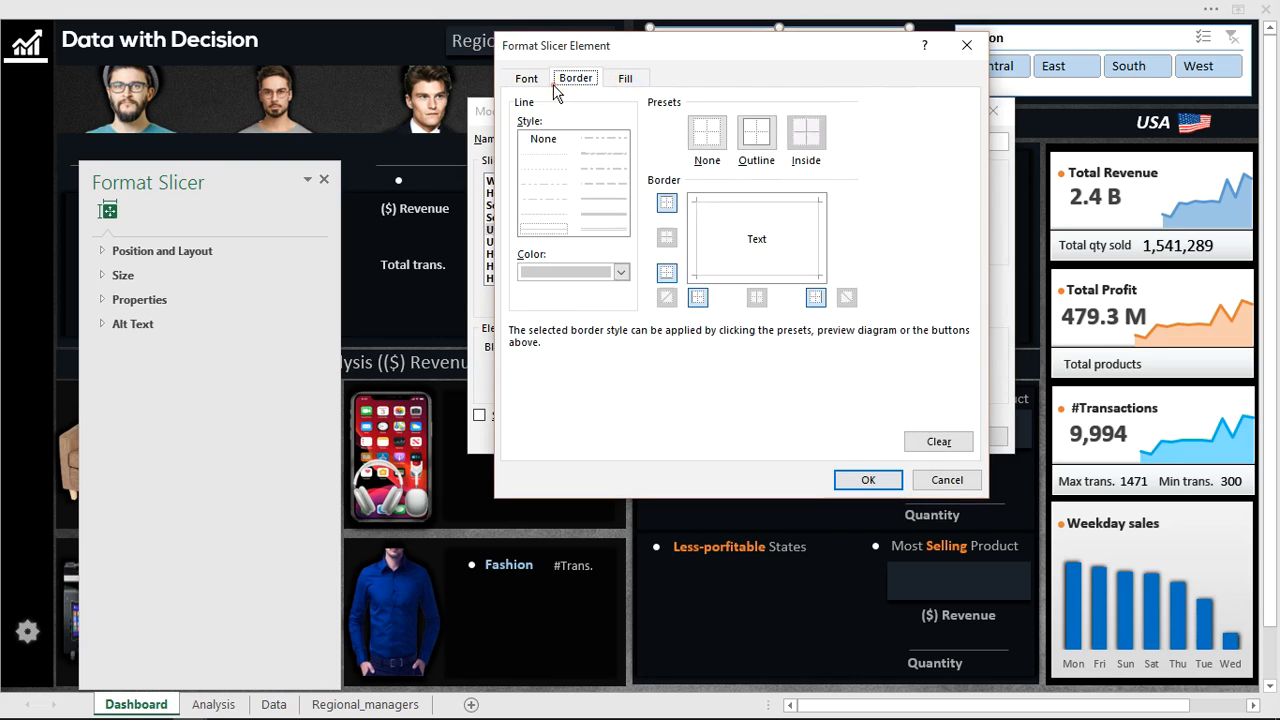
Fill the Unselected Item with Data element with custom RGB 16, 20, 26 and confirm the slicer style changes.
click(628, 79)
click(638, 293)
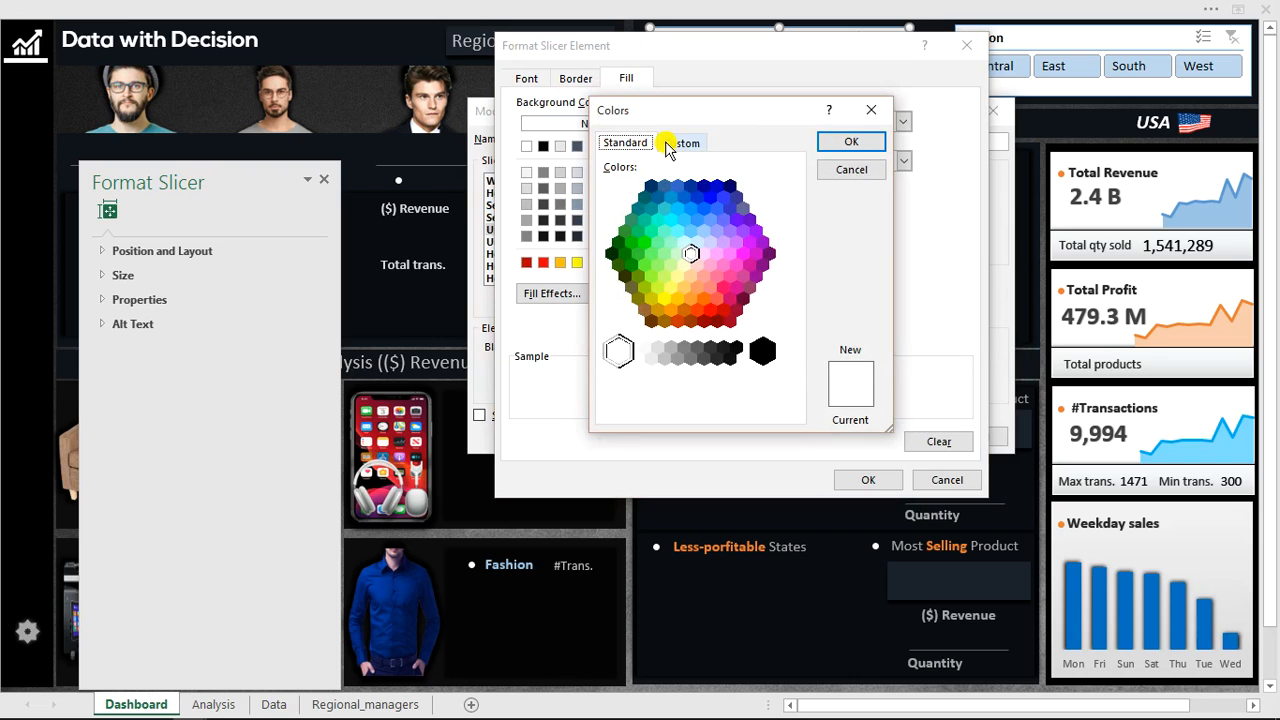
click(668, 146)
double_click(694, 343)
text(255)
click(671, 346)
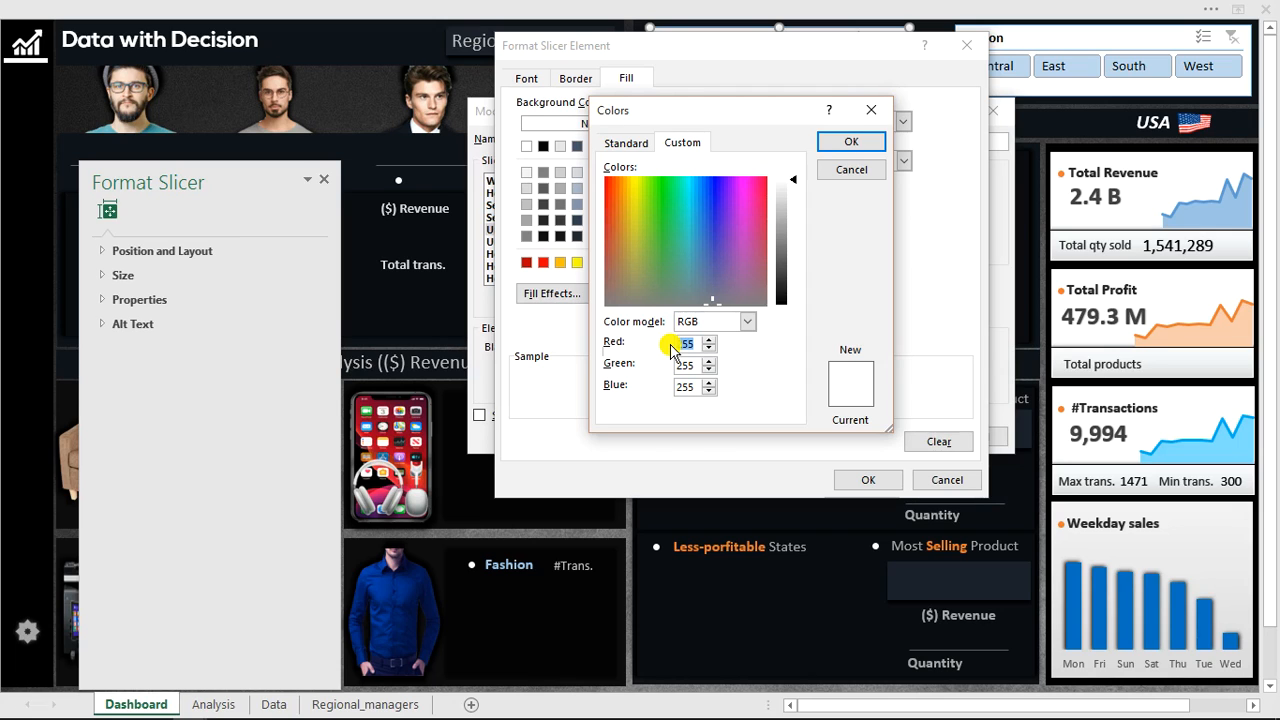
text(16)
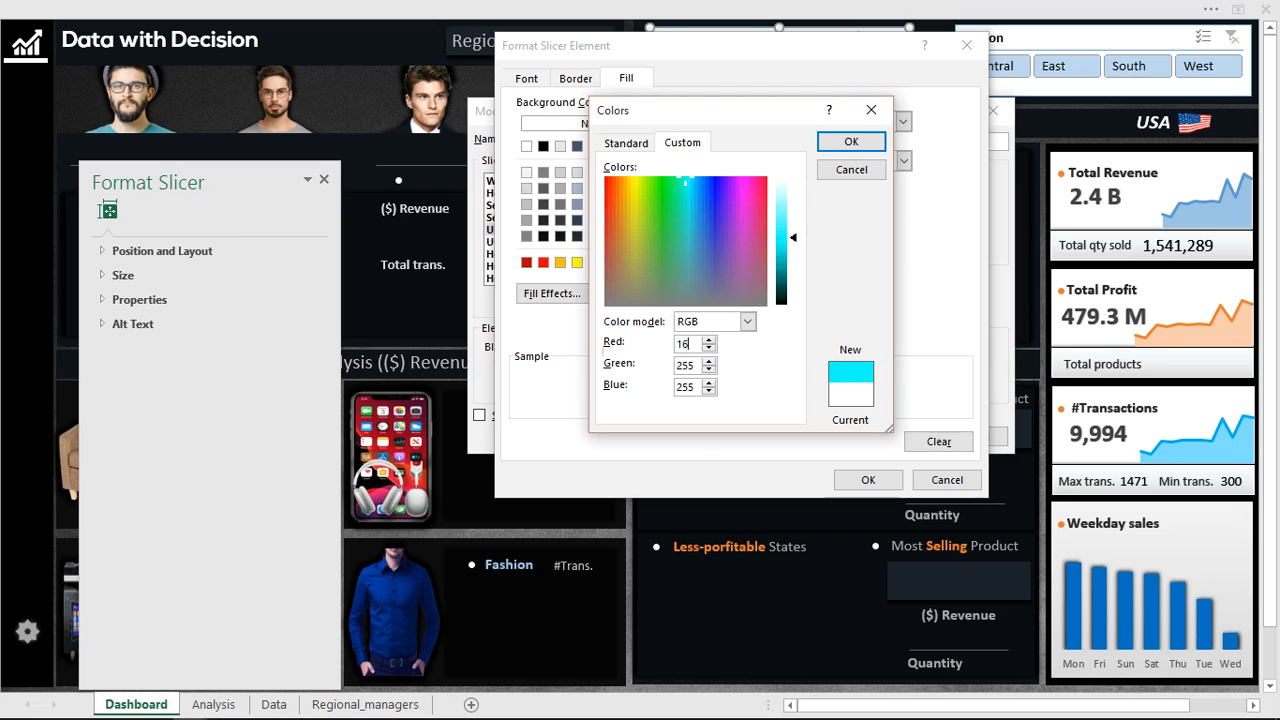
click(688, 362)
text(20)
click(692, 385)
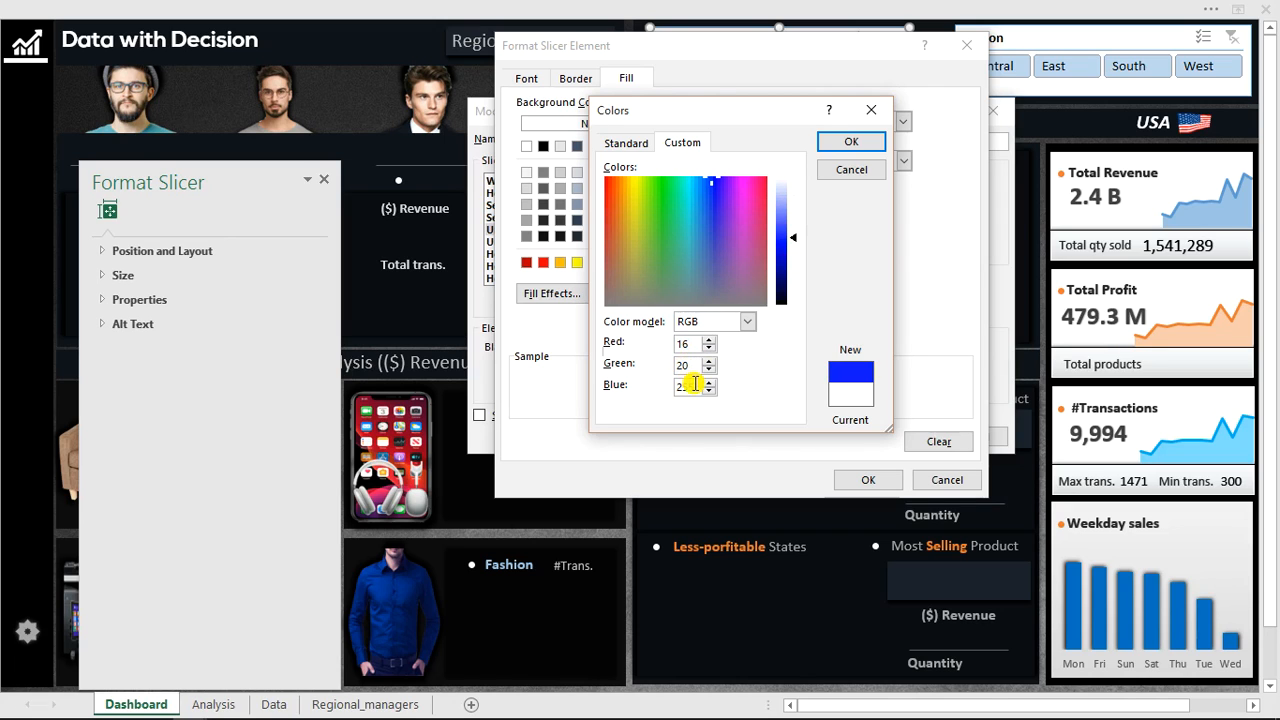
text(26)
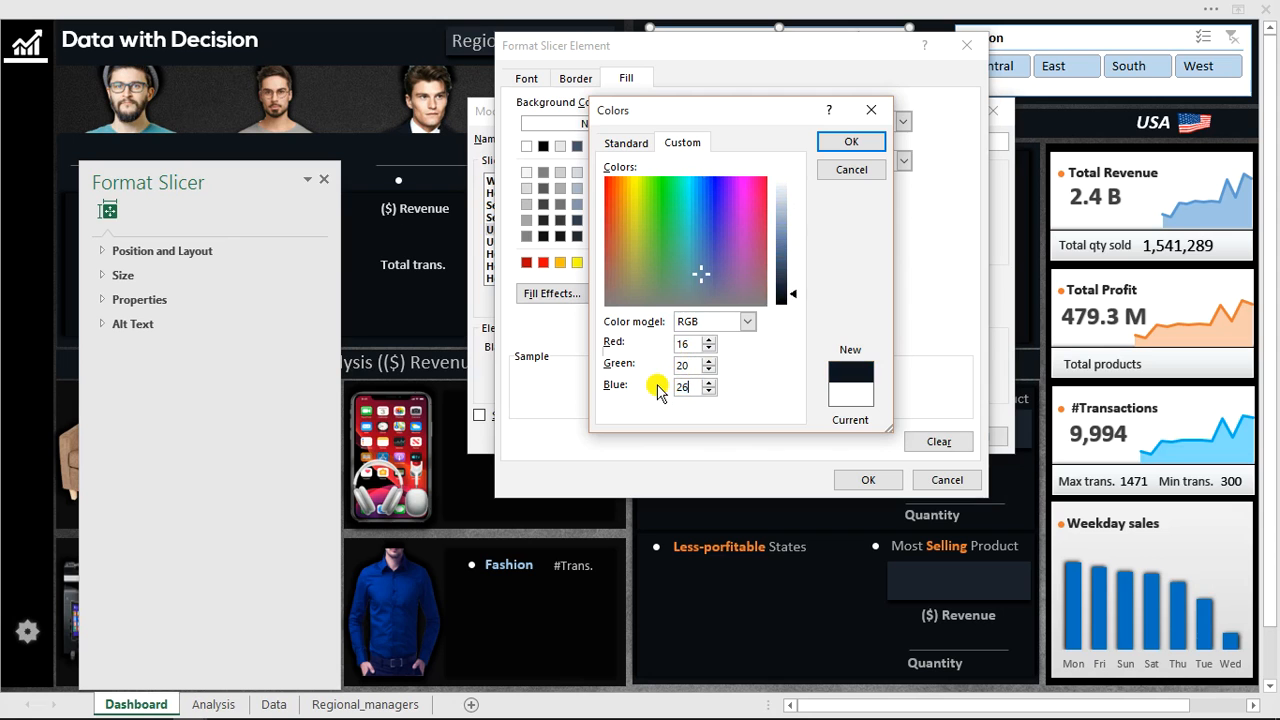
click(877, 147)
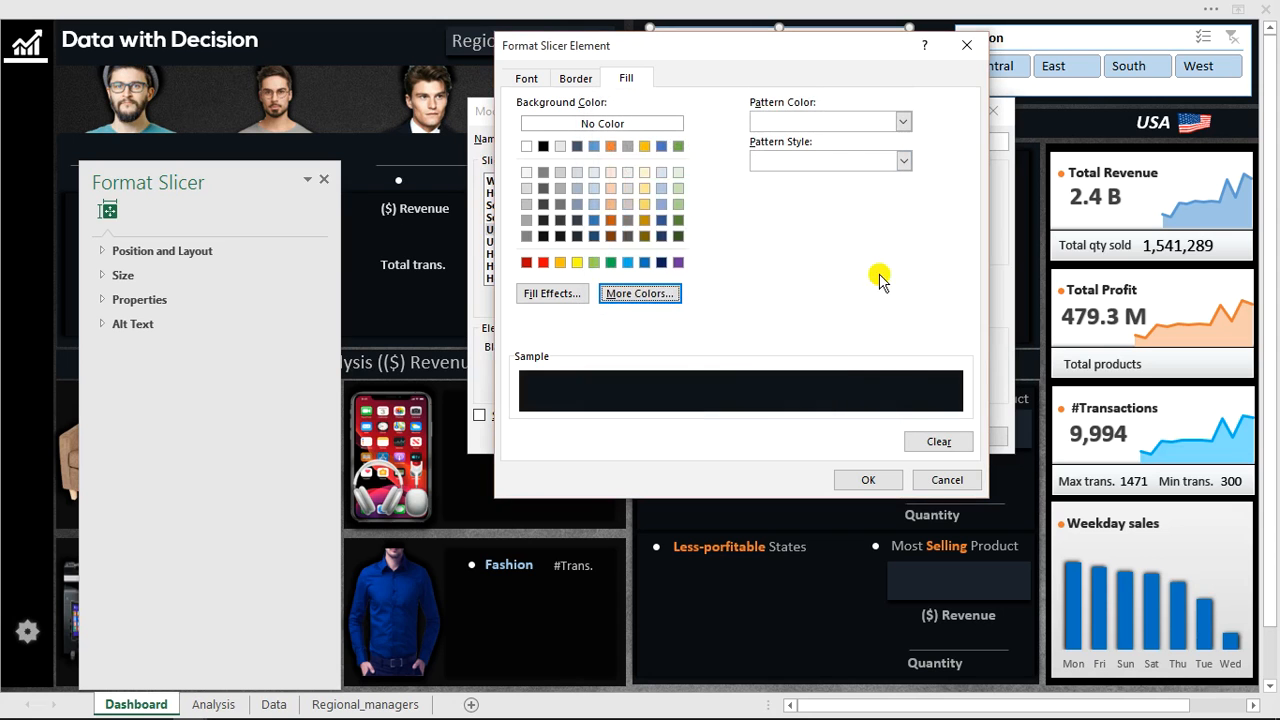
click(871, 480)
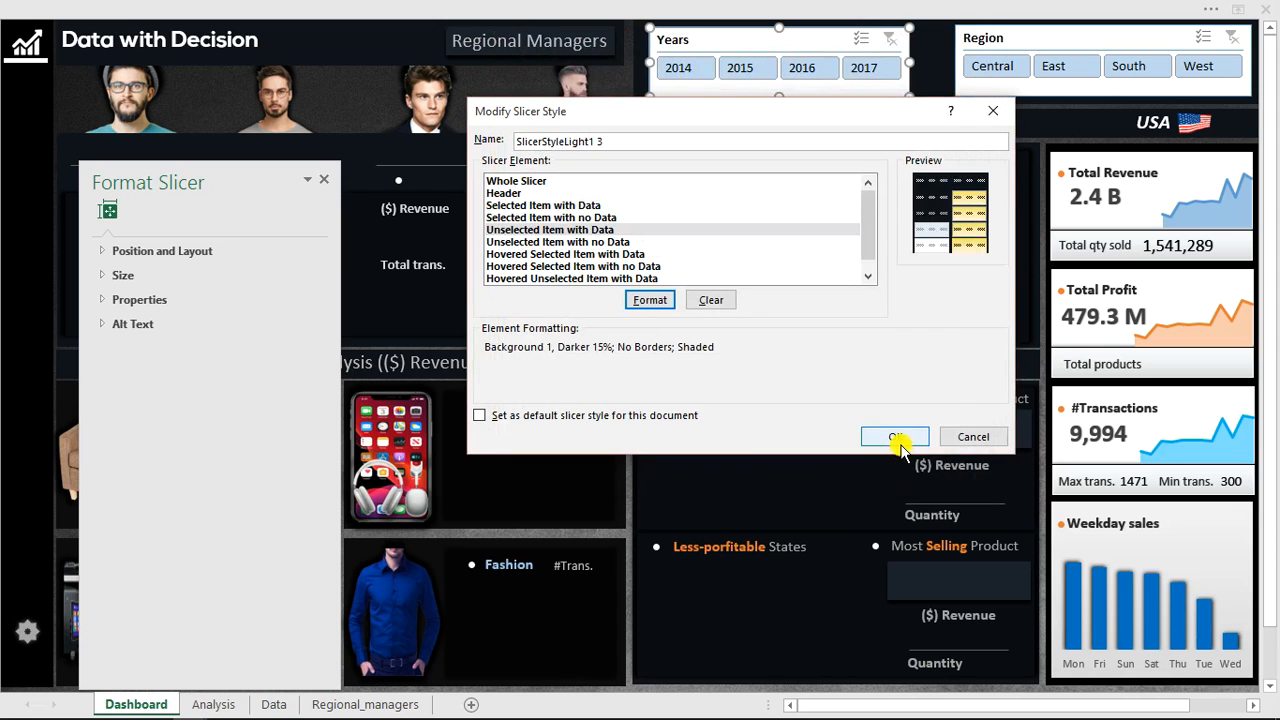
click(896, 437)
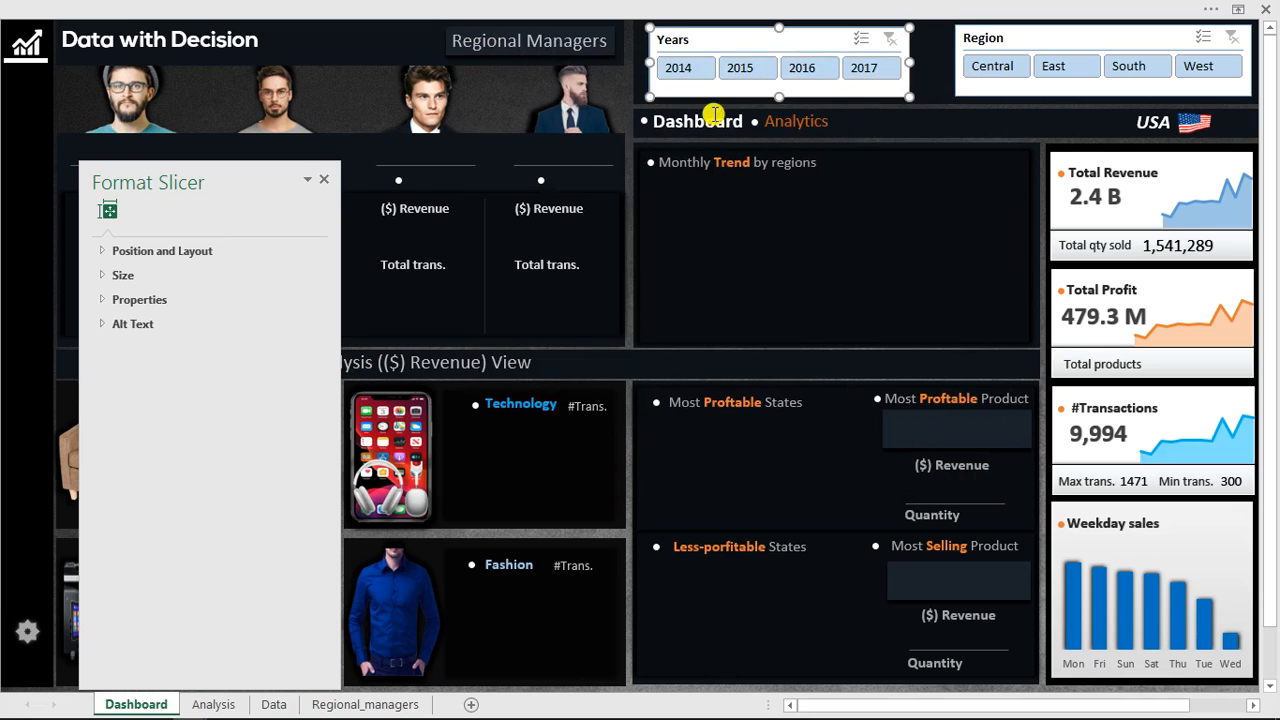
Filter the Years slicer to 2017.
key(ctrl+shift+F1)
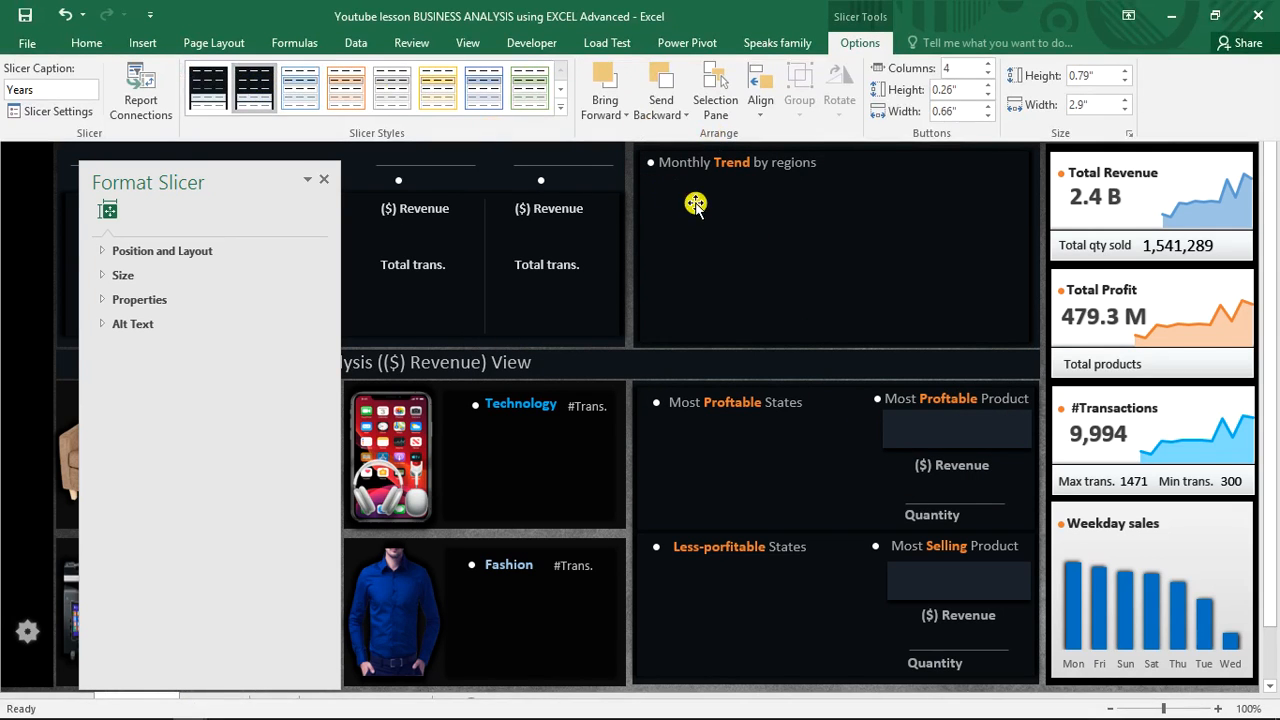
key(ctrl+shift+F1)
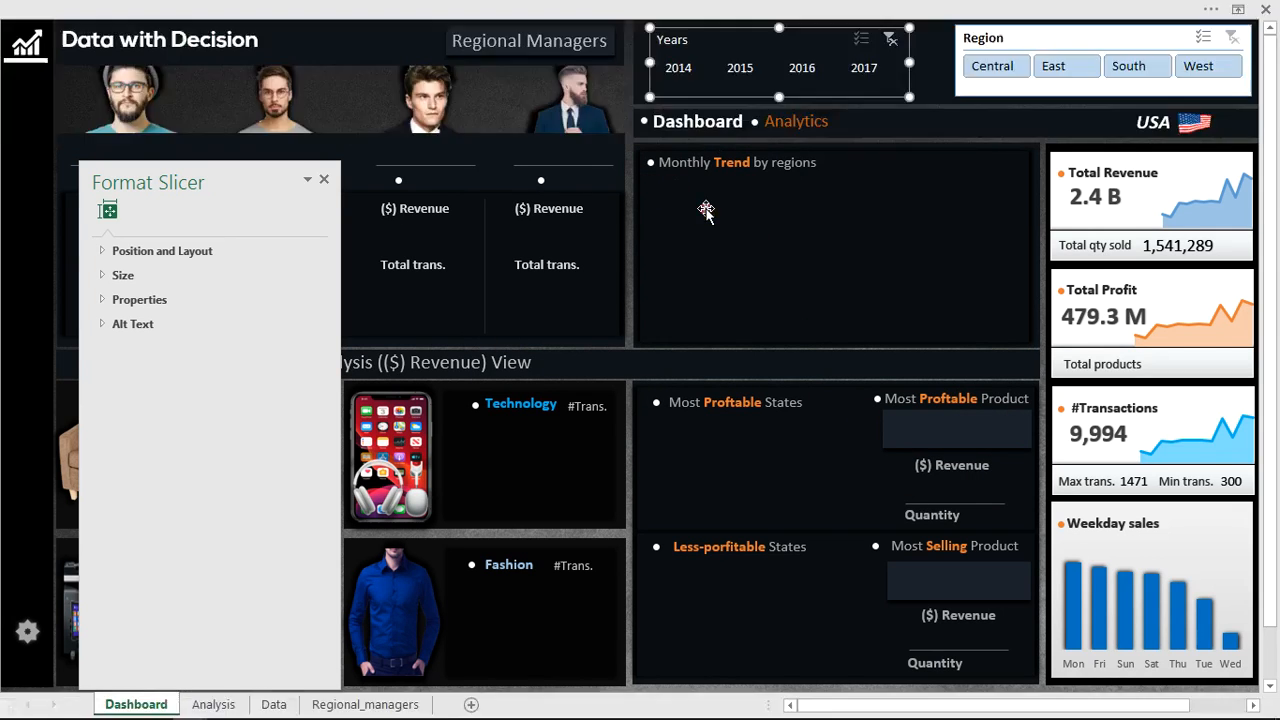
click(868, 78)
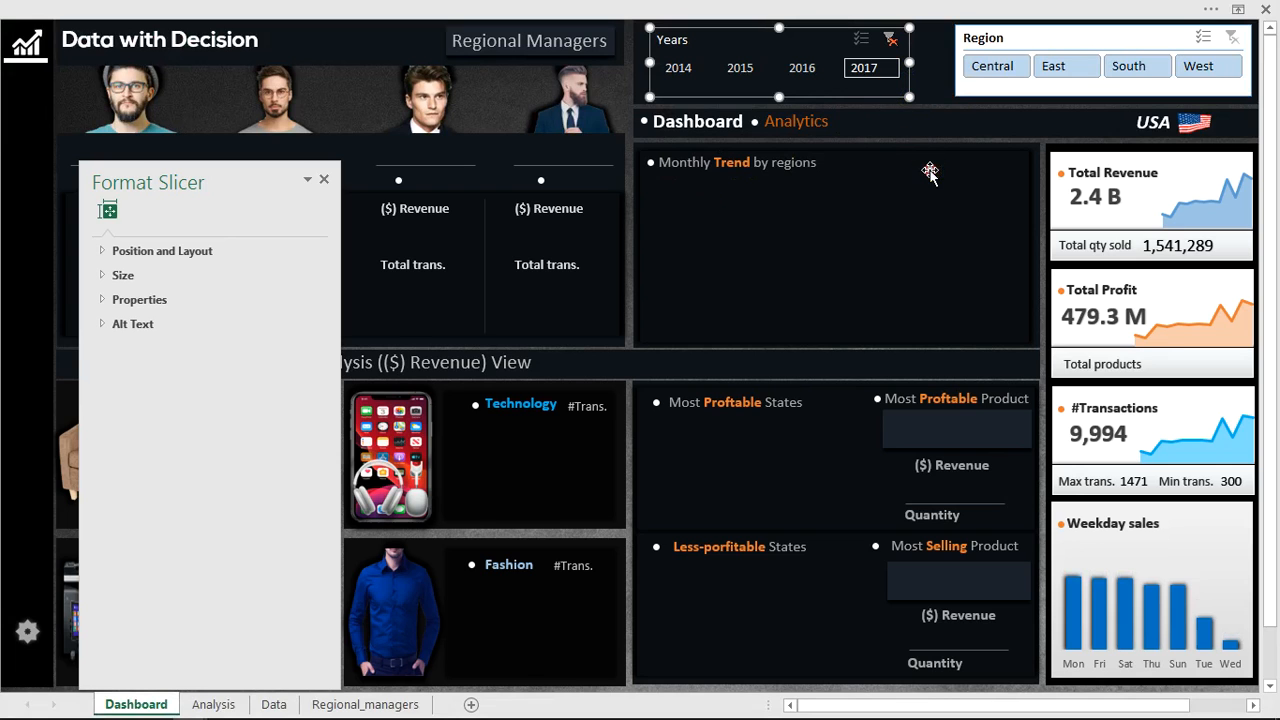
click(957, 146)
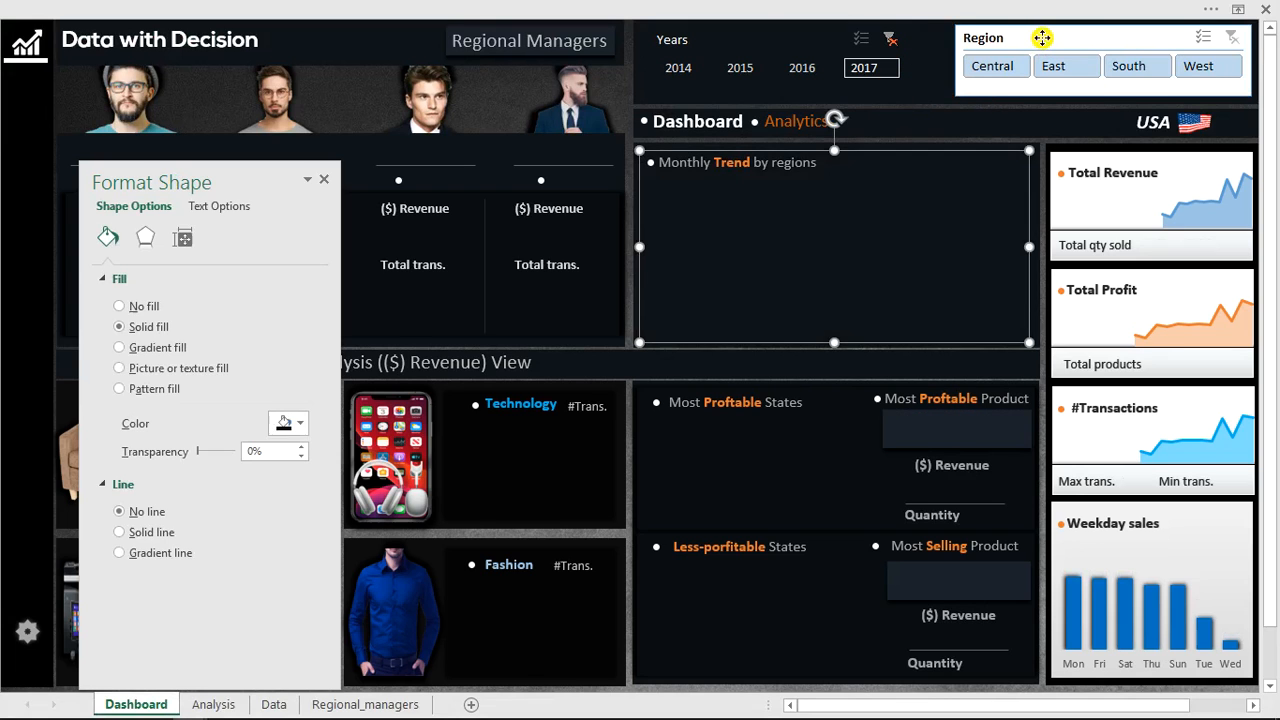
Apply the custom dark slicer style to the Region slicer.
click(1042, 37)
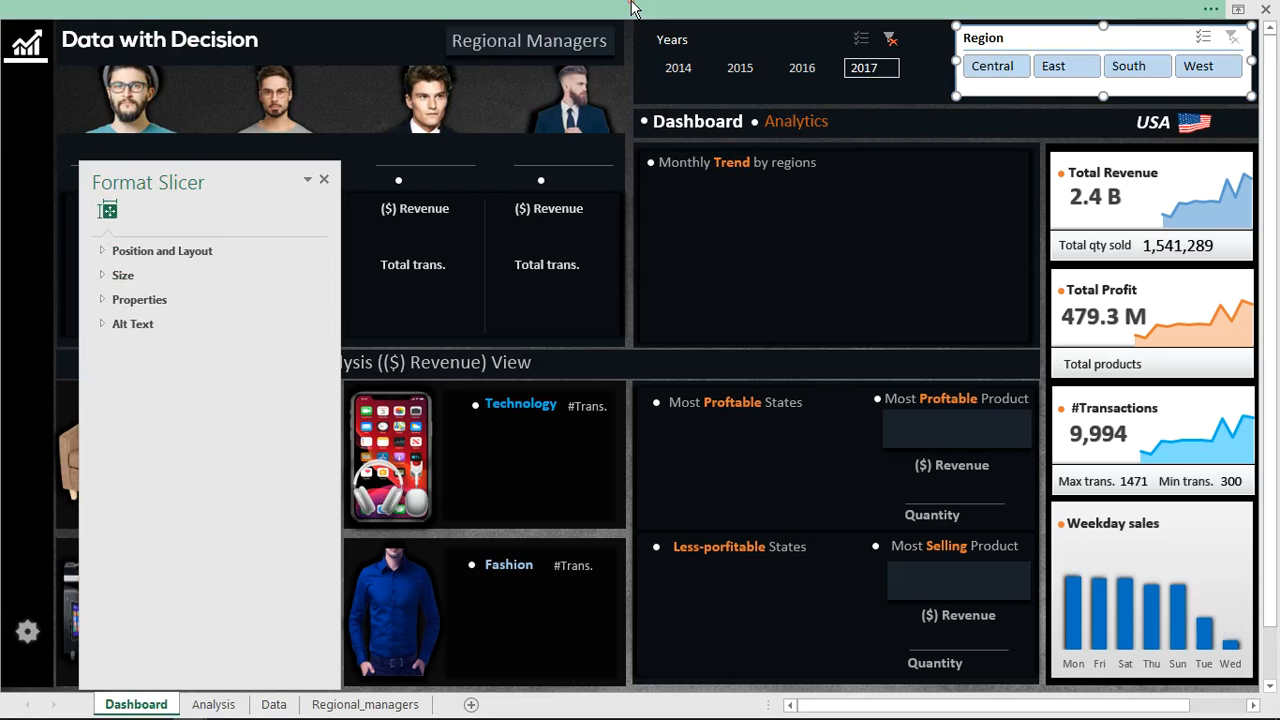
click(600, 10)
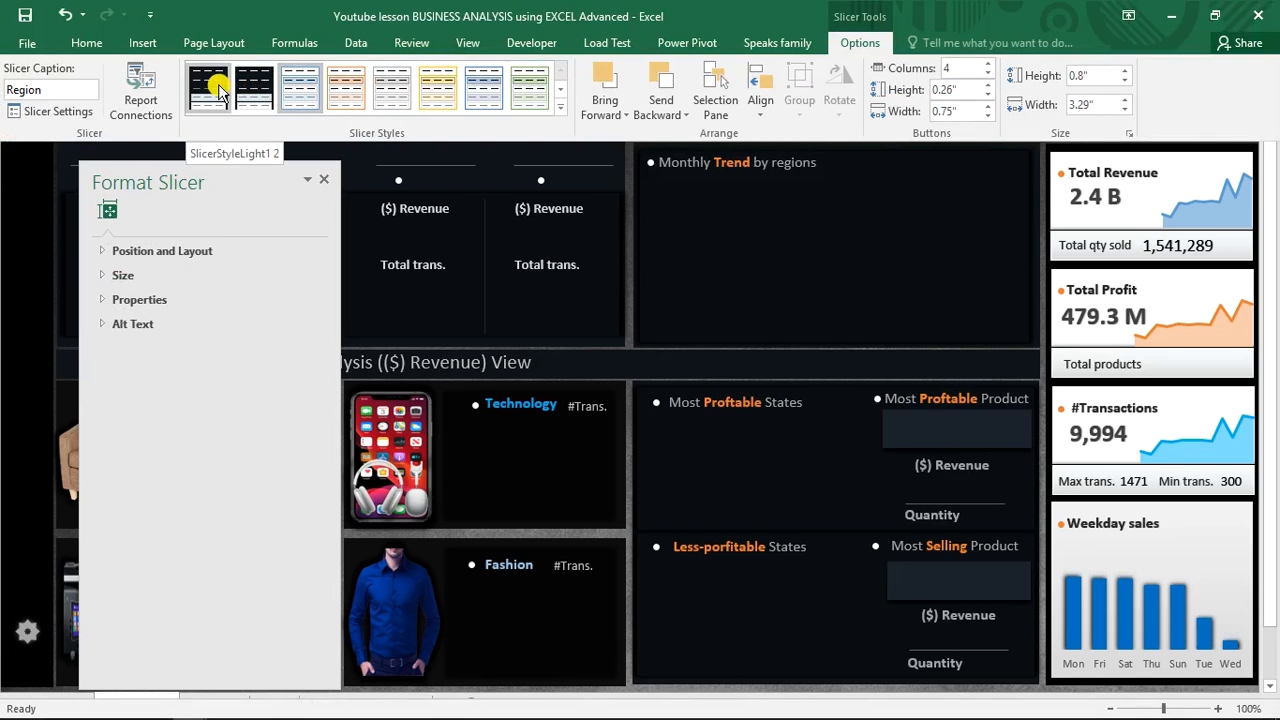
click(248, 90)
click(782, 218)
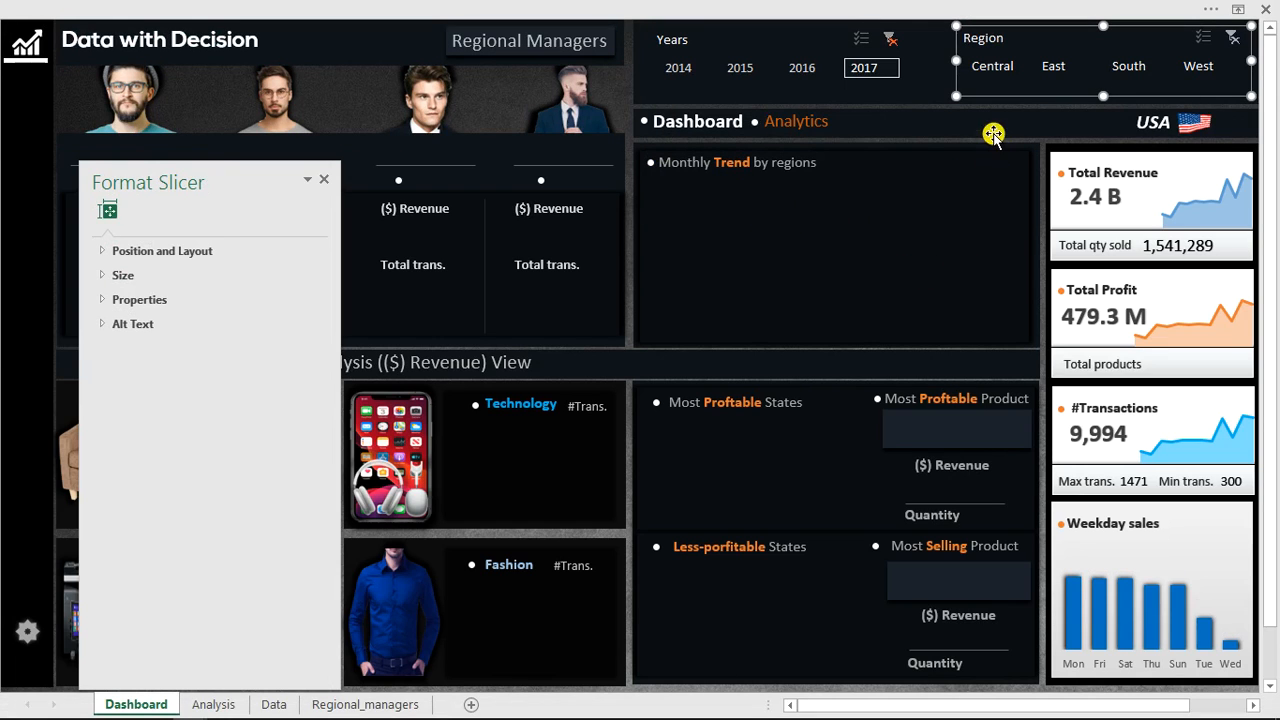
Test the slicers by clearing and reselecting 2017 in Years and selecting the East region.
click(793, 45)
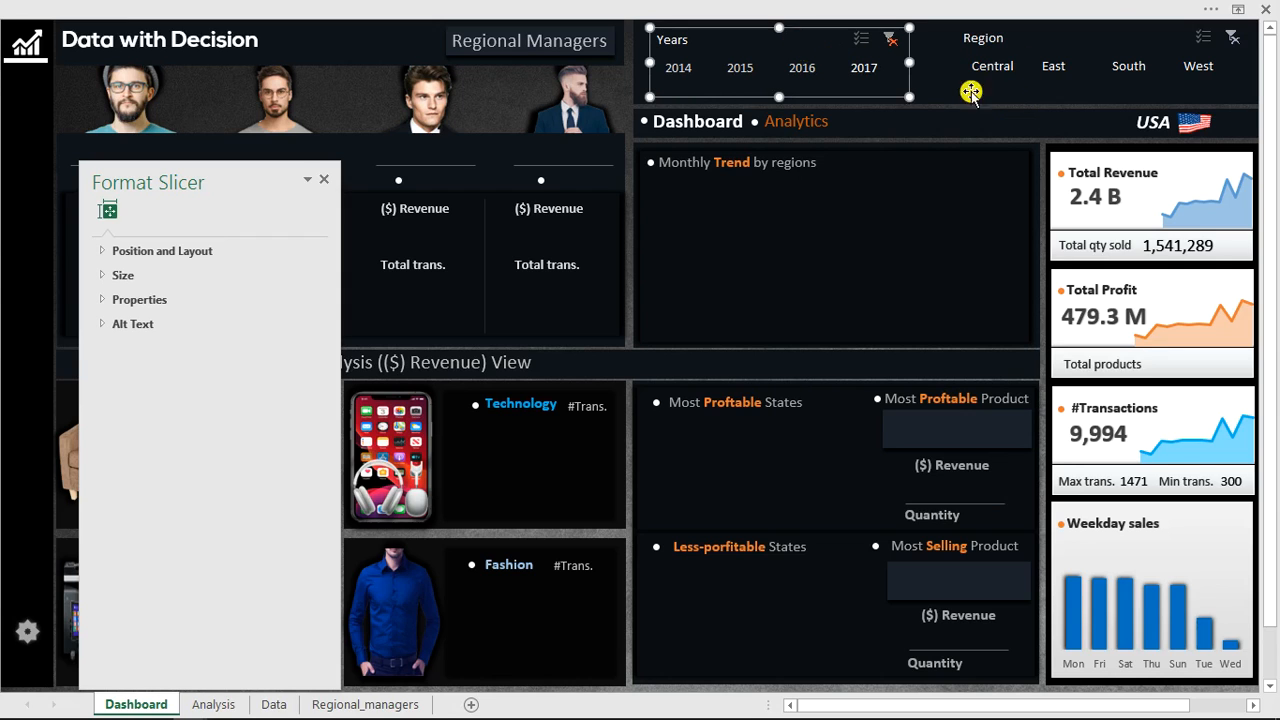
click(889, 40)
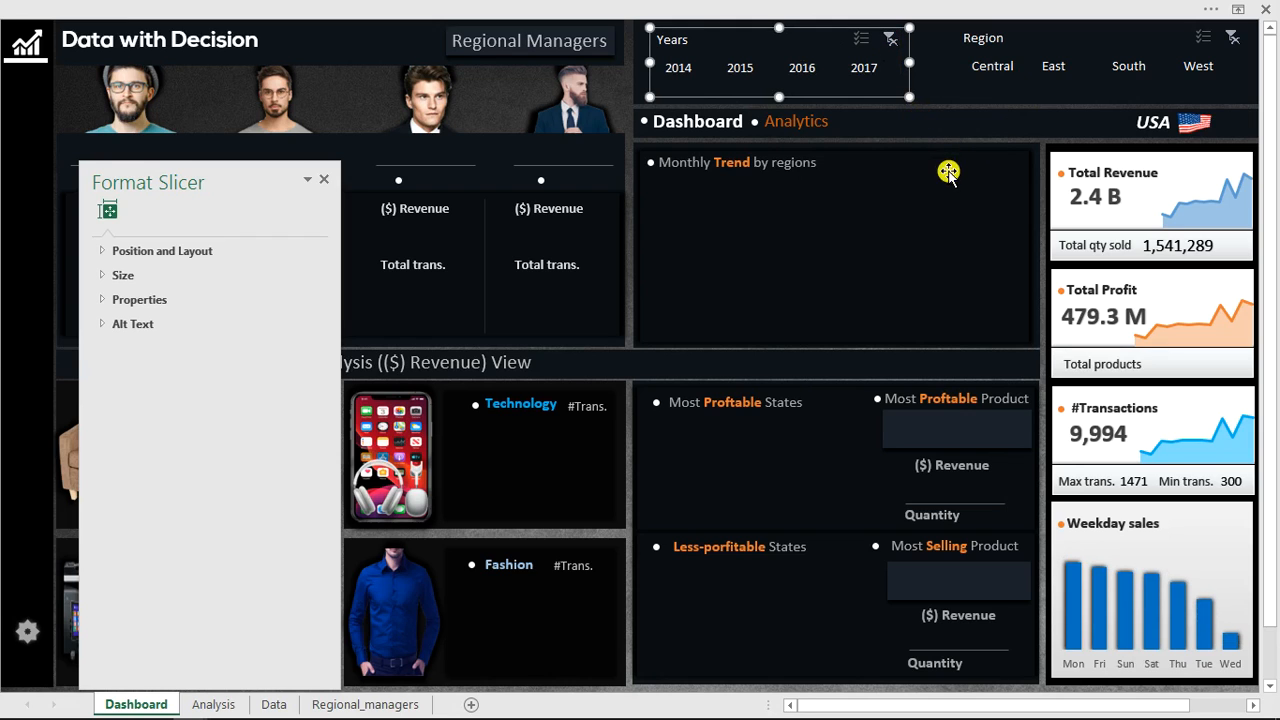
click(874, 70)
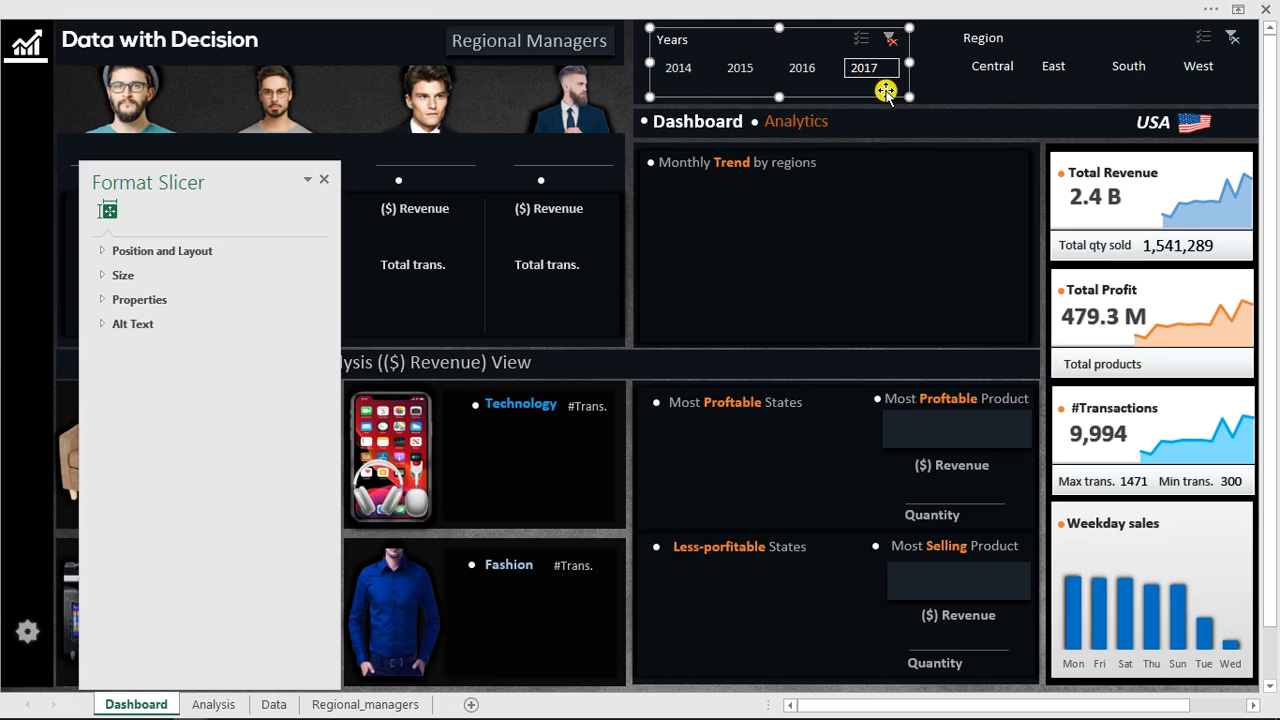
click(995, 68)
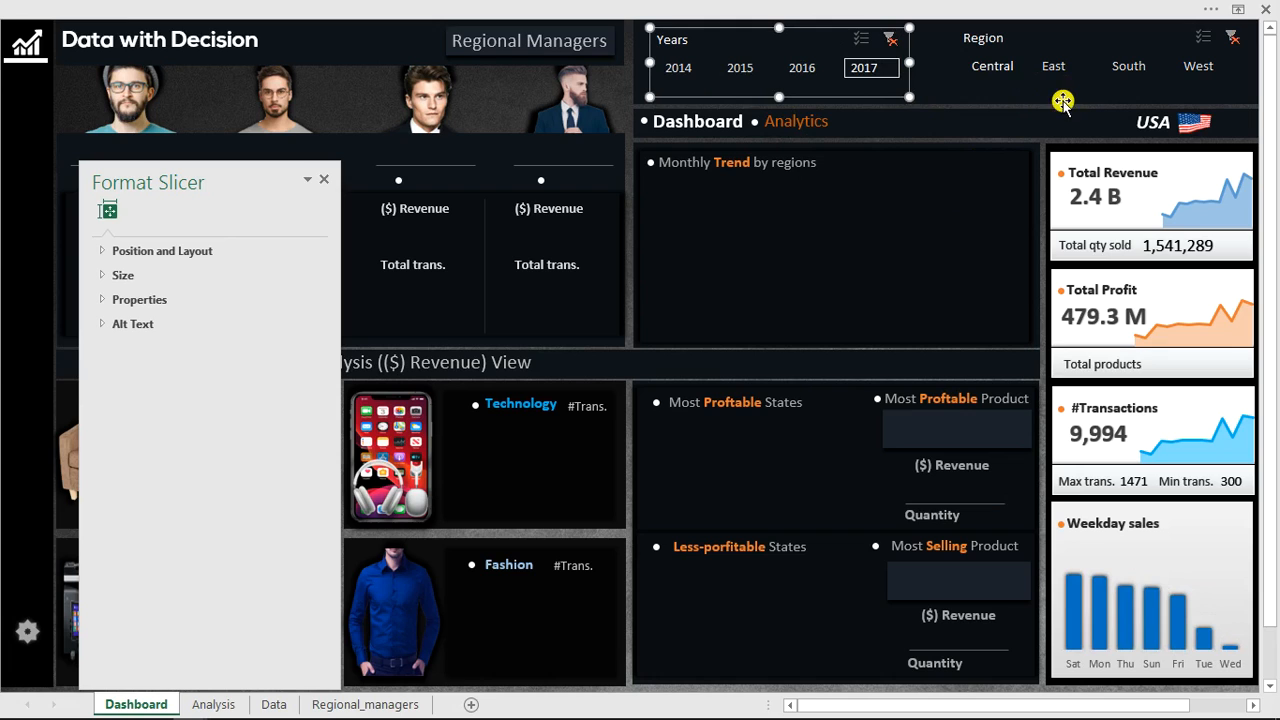
click(1054, 67)
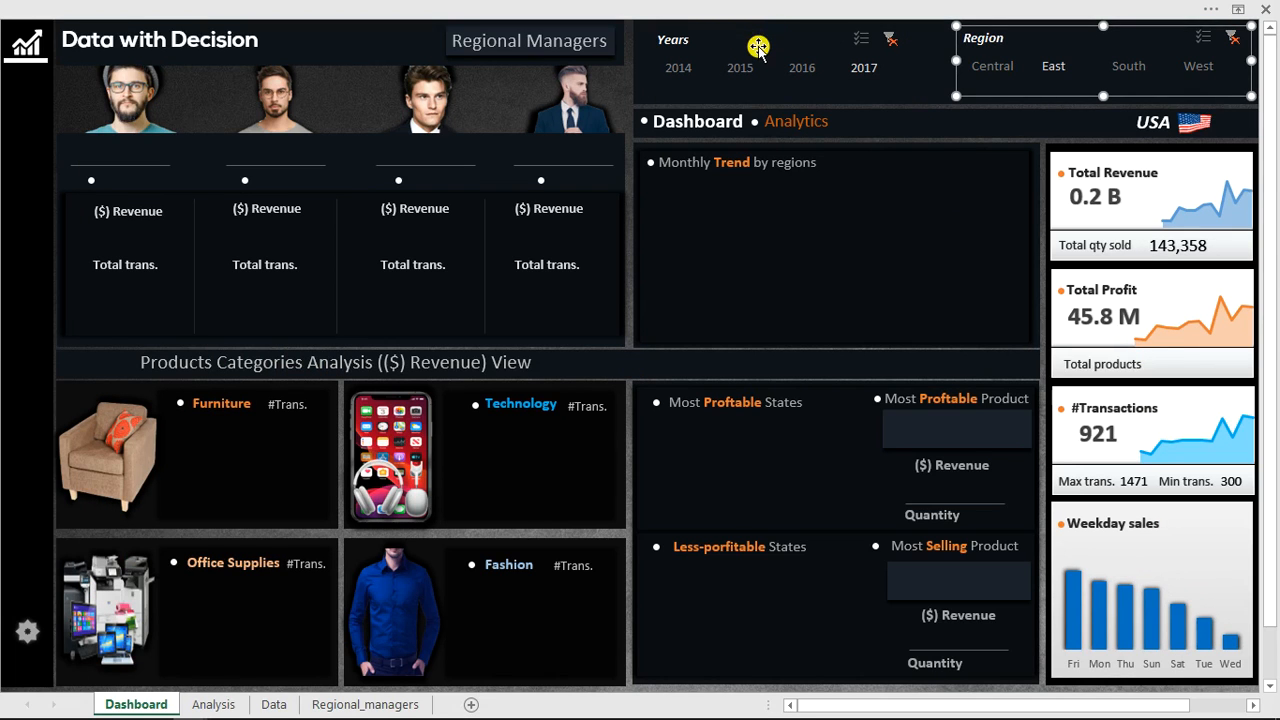
Connect the Count of Order ID PivotTable on the Analysis sheet to both the Region and Years slicers.
click(697, 7)
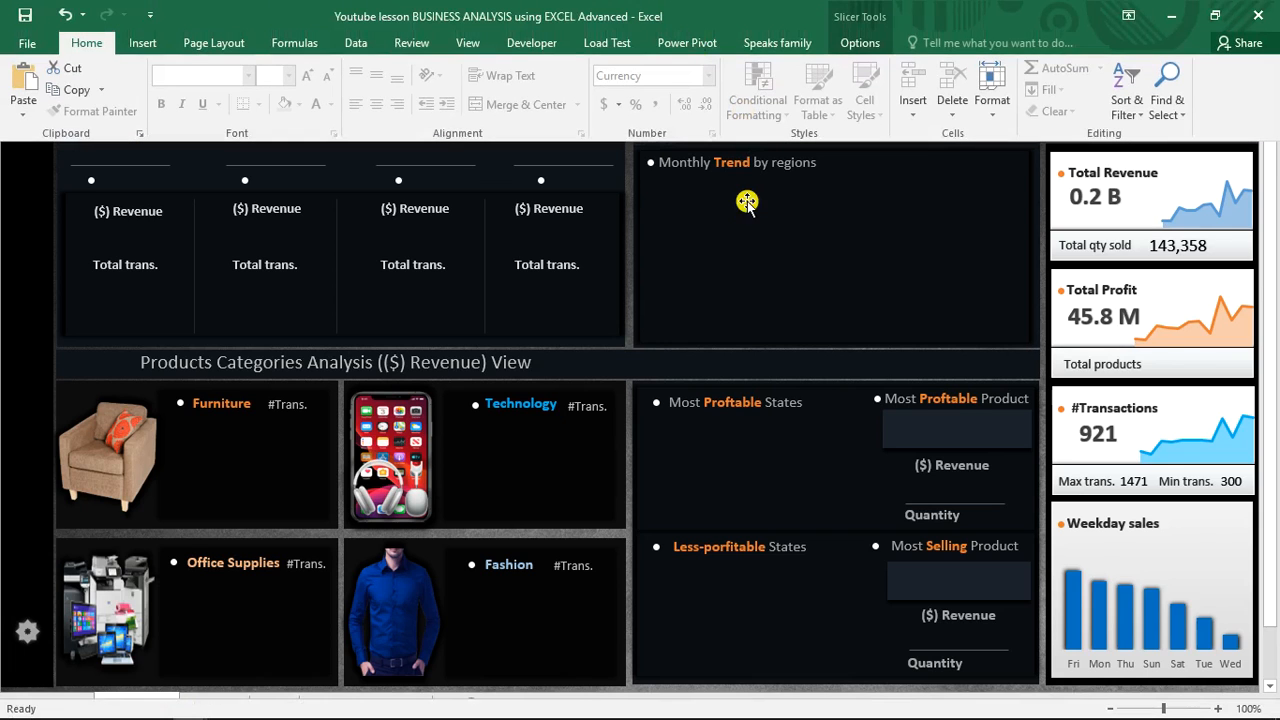
click(716, 445)
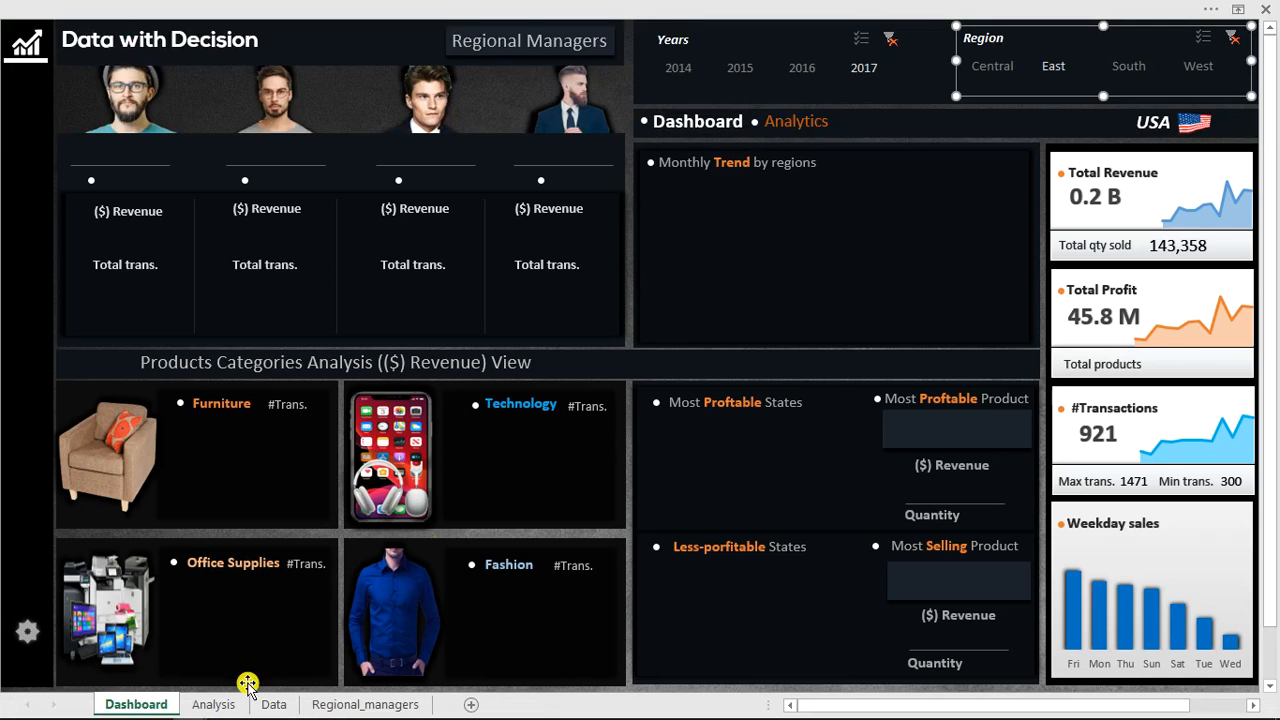
click(214, 704)
click(240, 436)
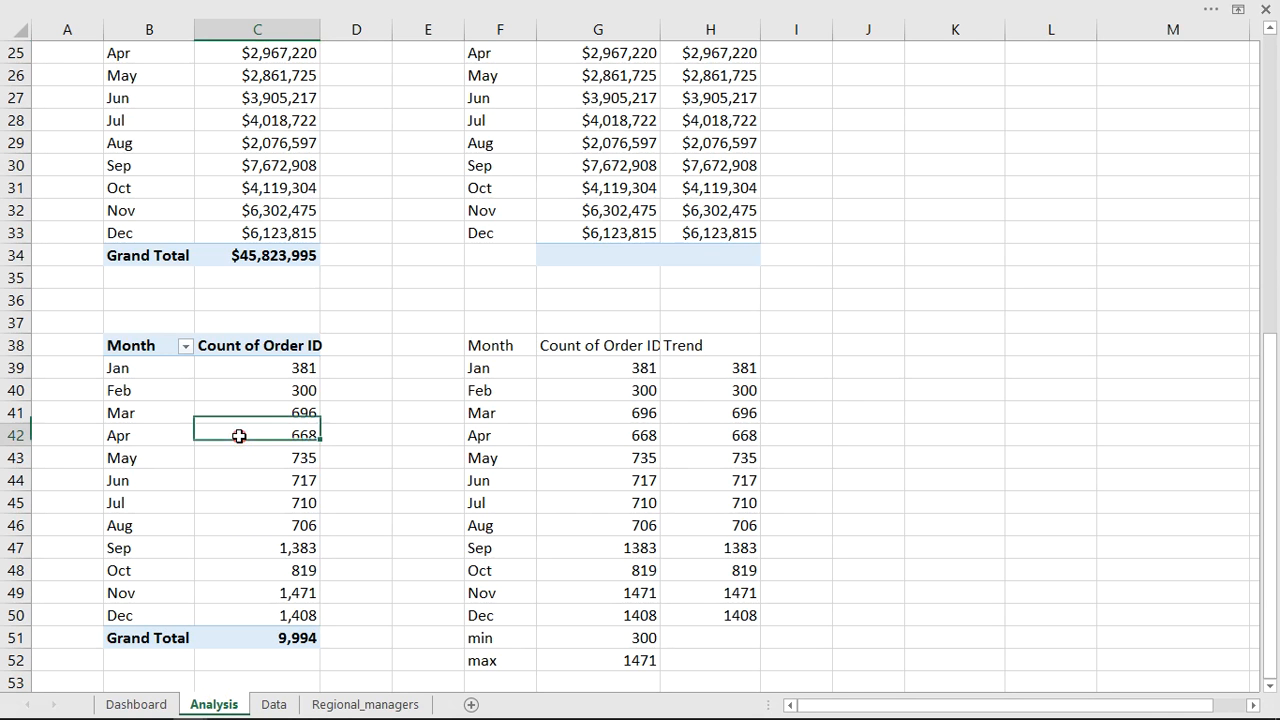
click(720, 8)
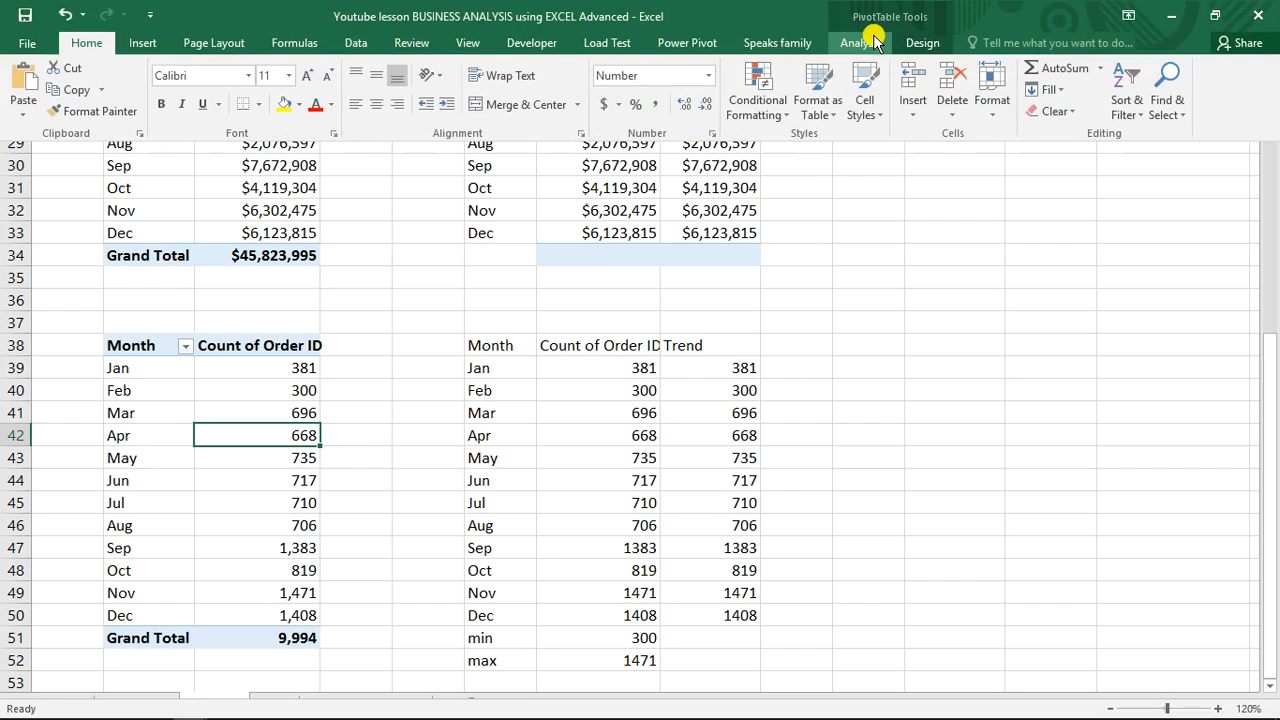
click(872, 44)
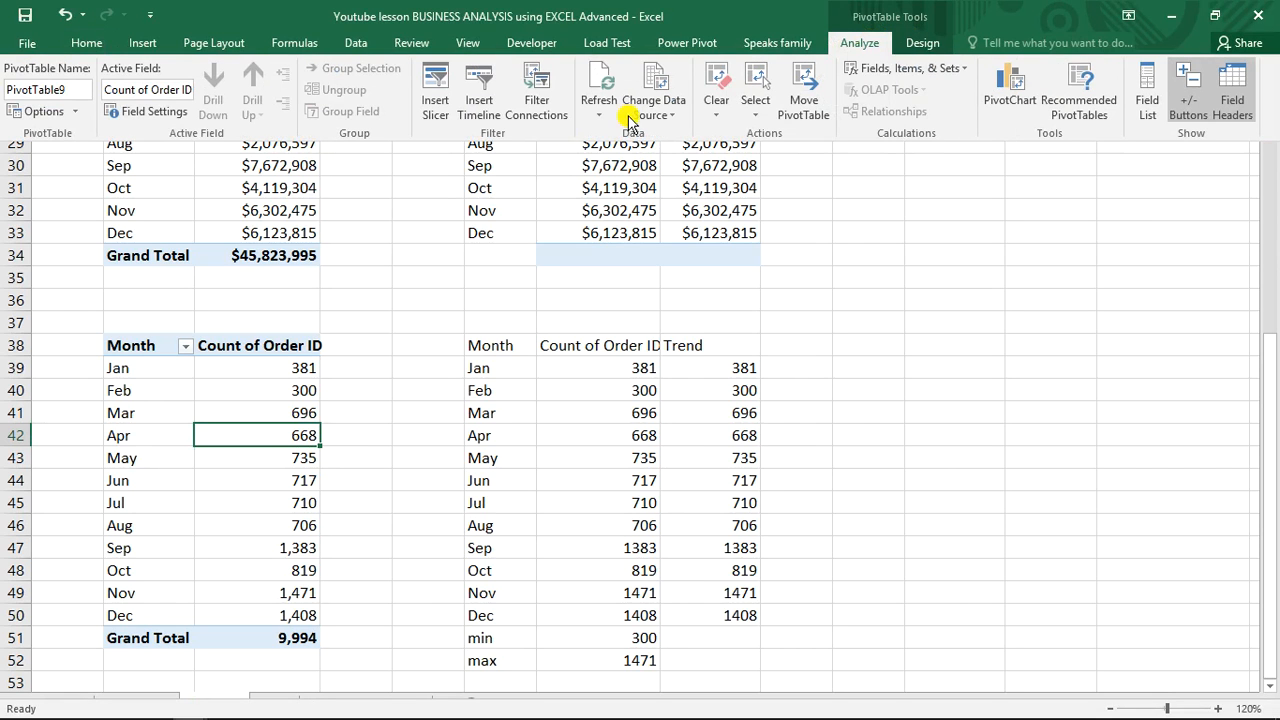
click(545, 90)
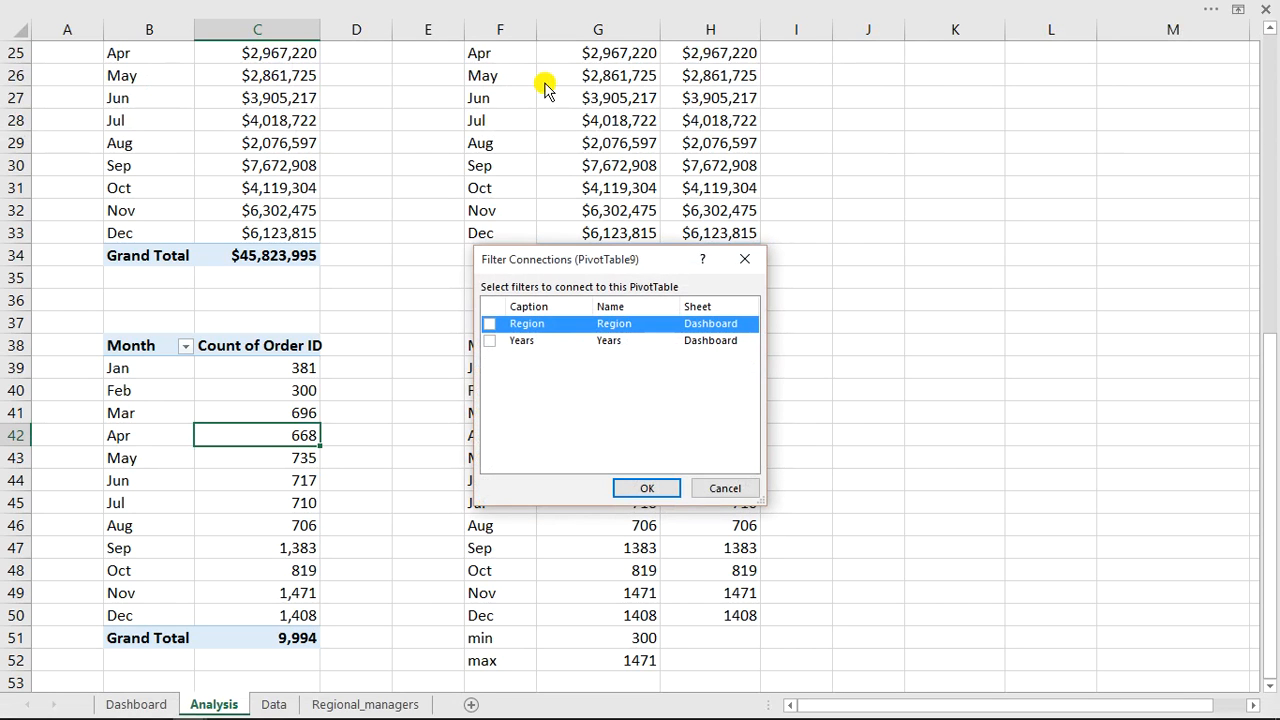
click(490, 325)
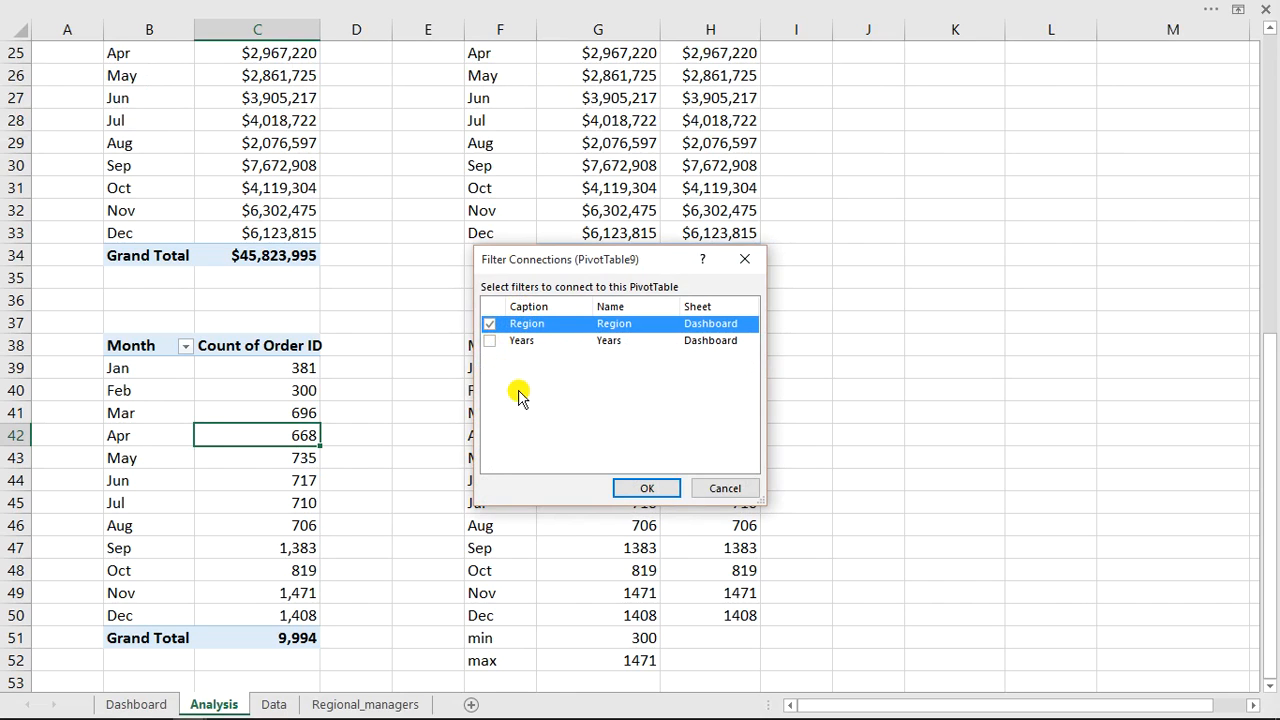
click(490, 341)
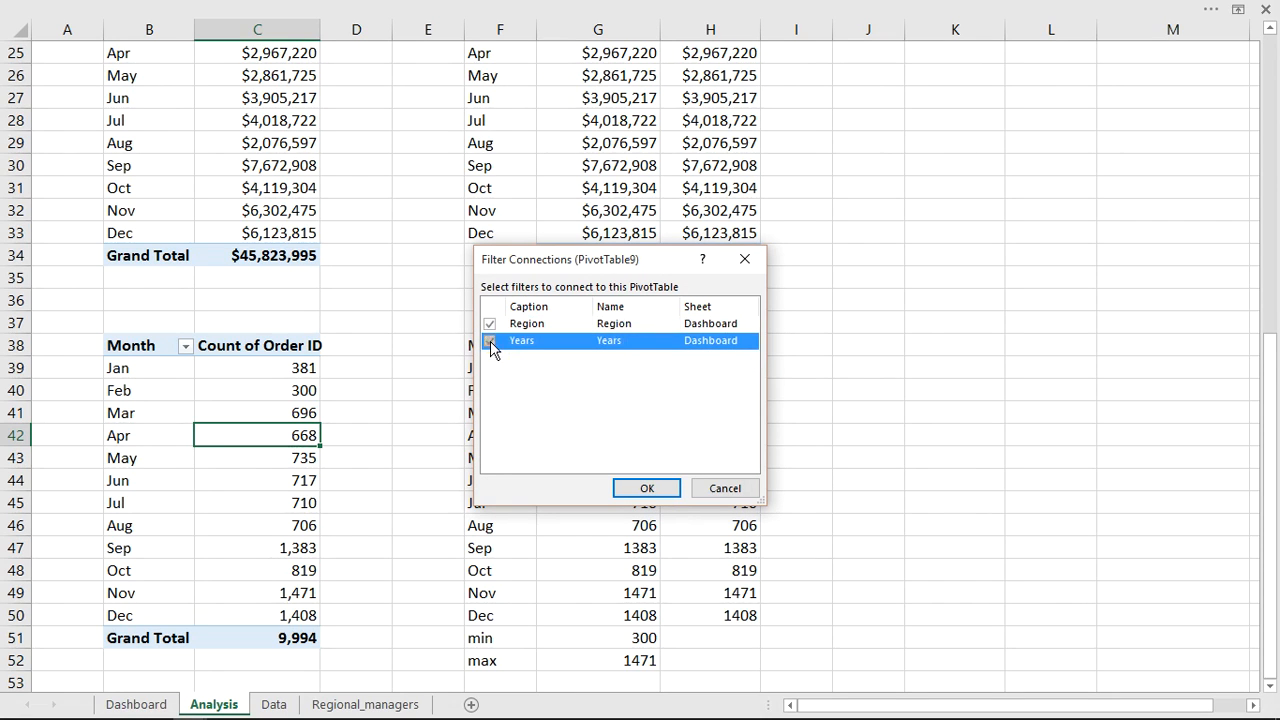
click(643, 489)
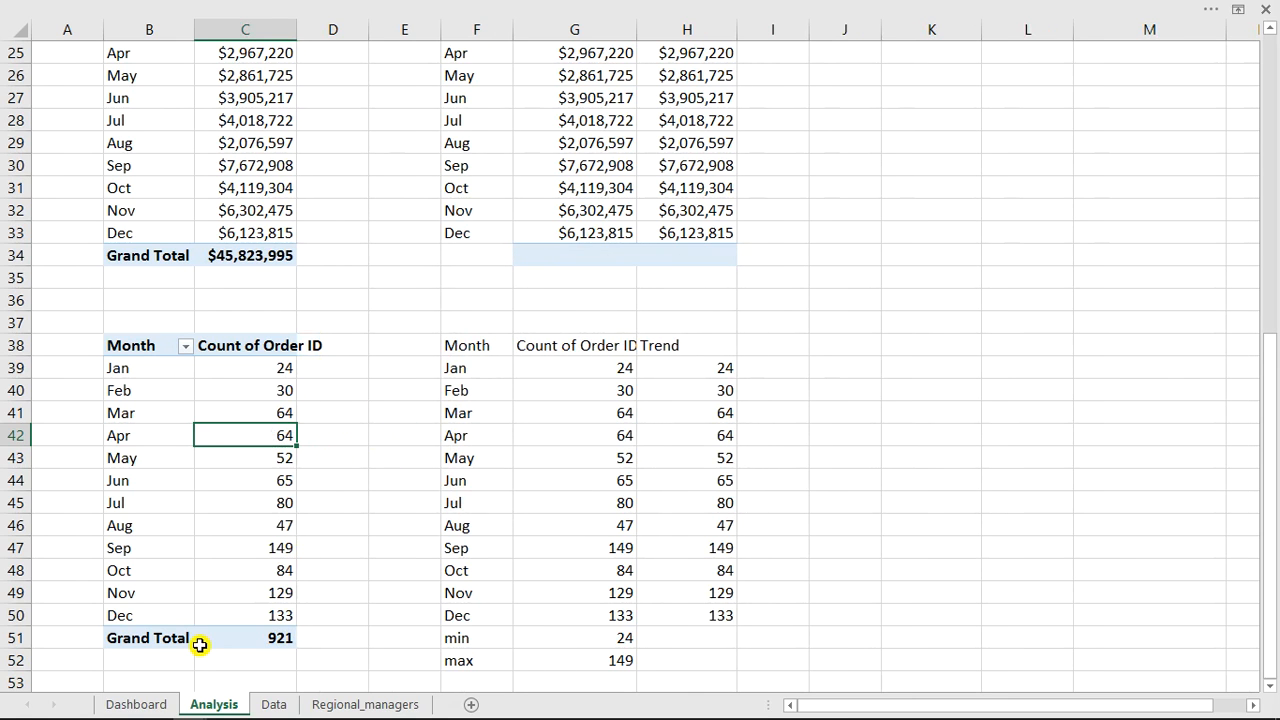
Return to the Dashboard and clear the Region slicer's filter.
click(140, 704)
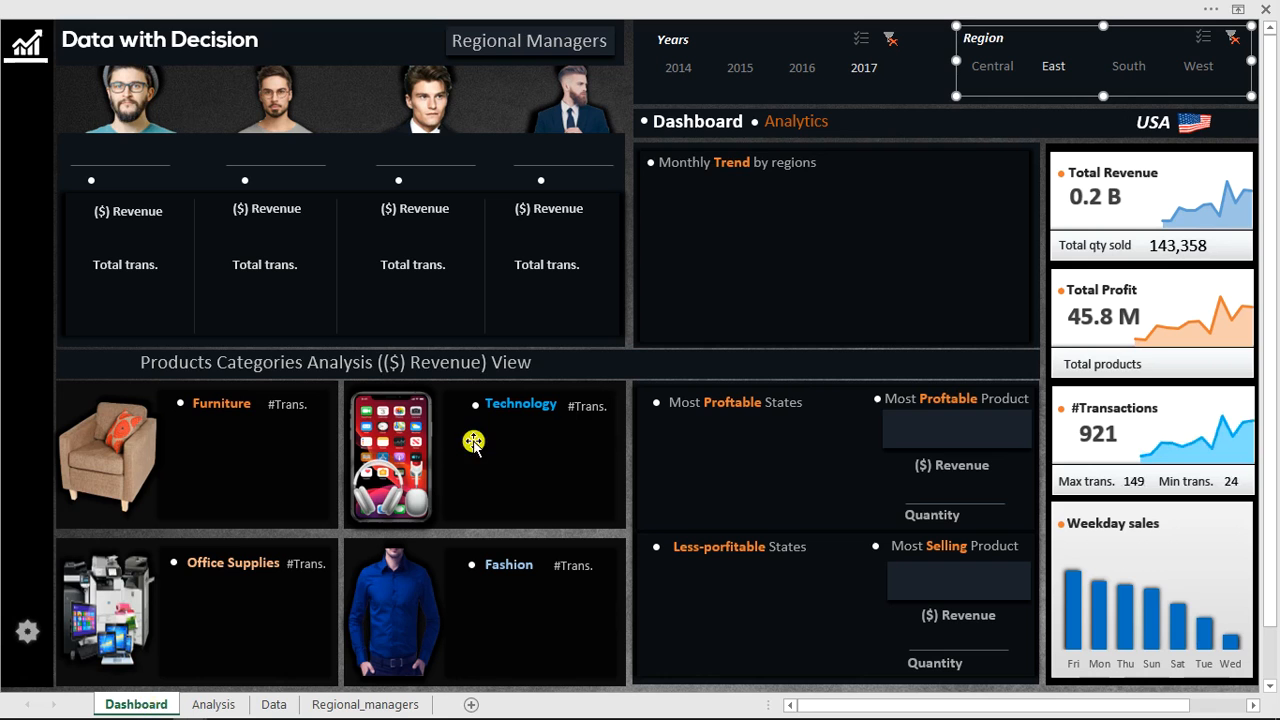
click(1232, 38)
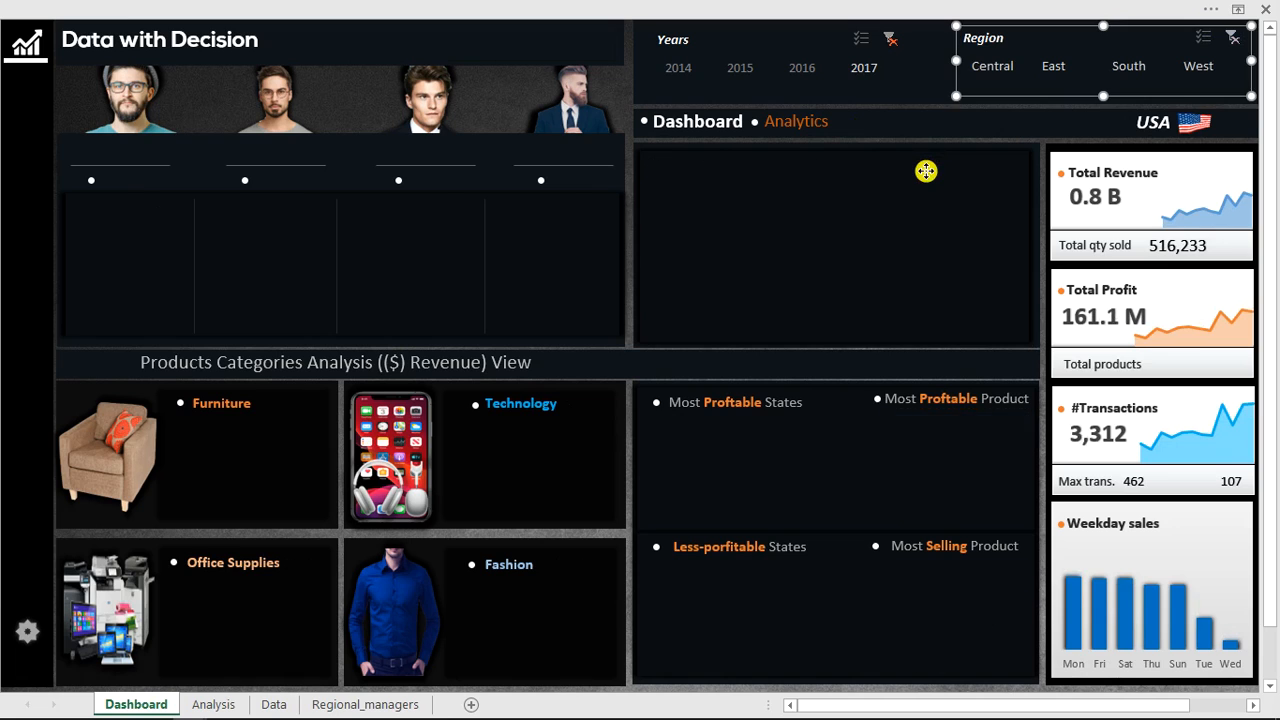
Test the slicers by clearing the Years filter, selecting 2014 then 2015, and choosing Central then East as the region.
click(926, 172)
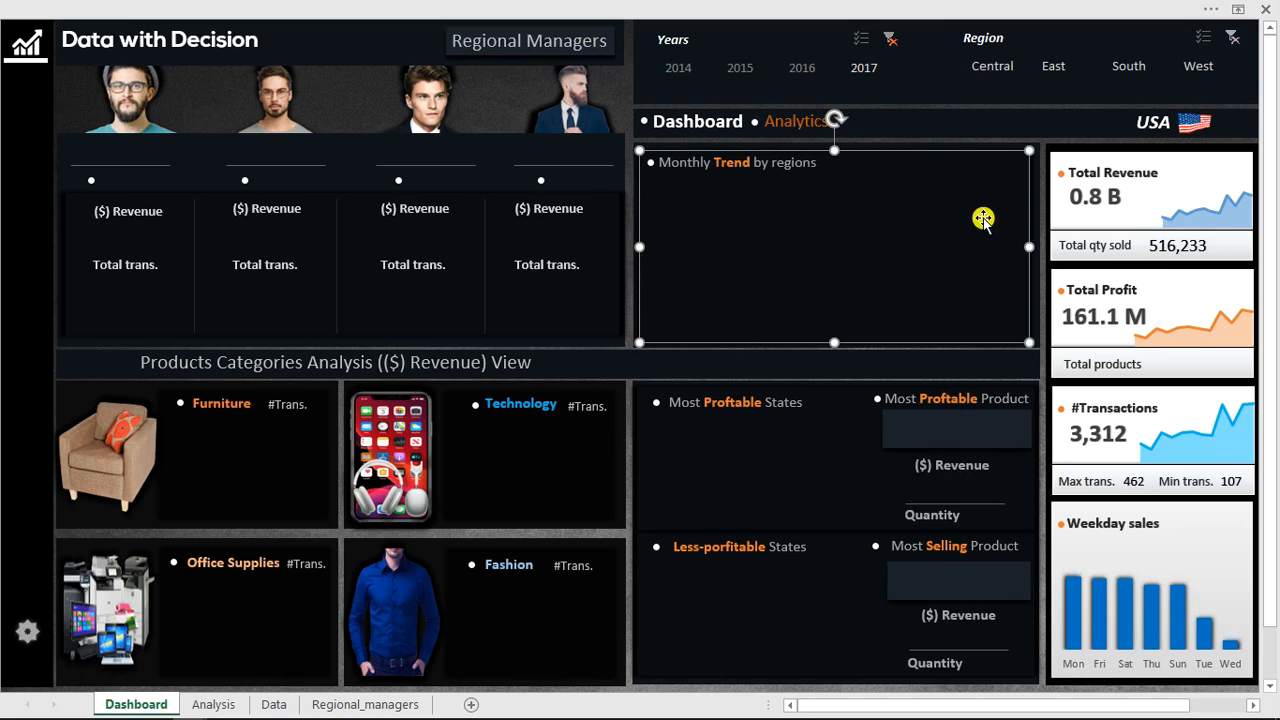
click(886, 44)
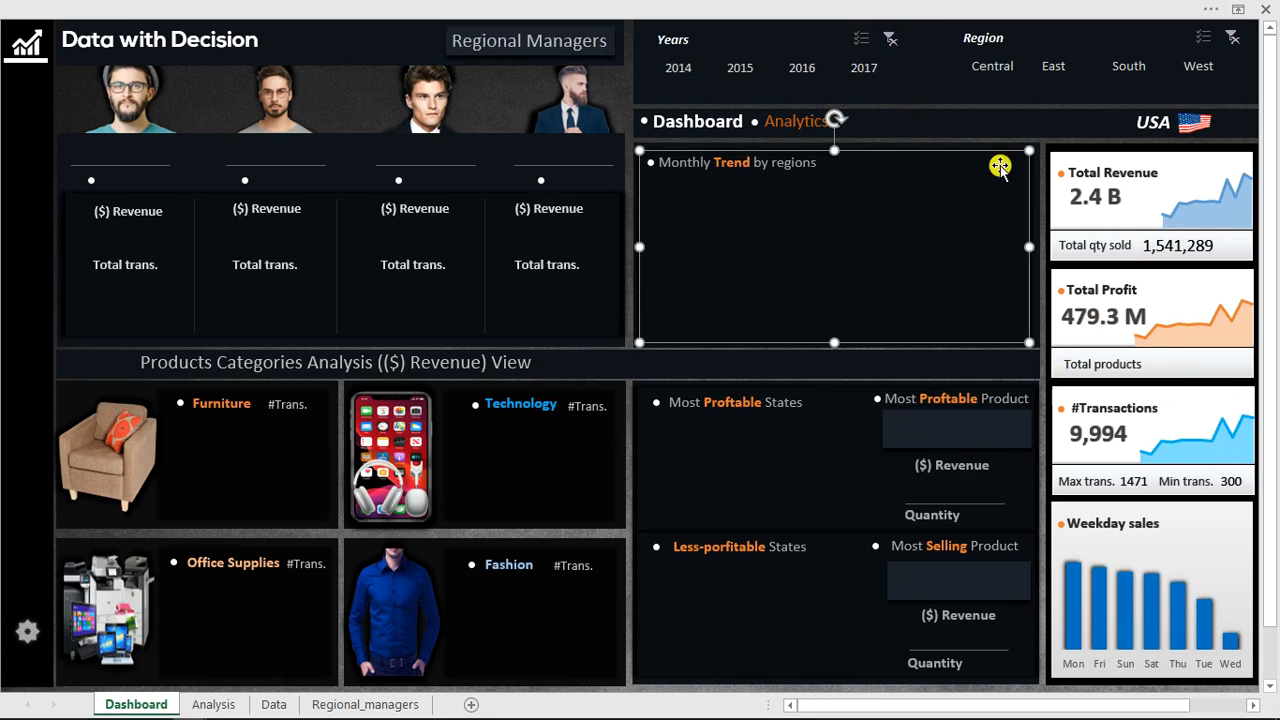
click(674, 70)
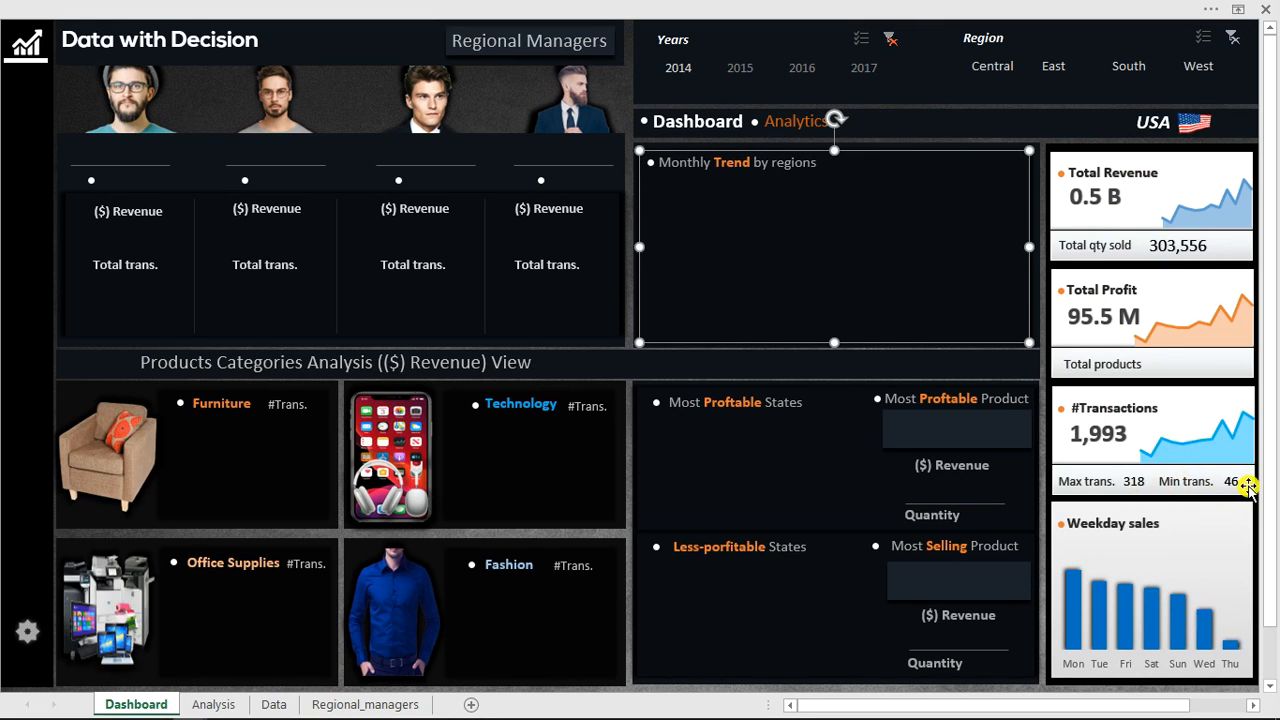
click(751, 70)
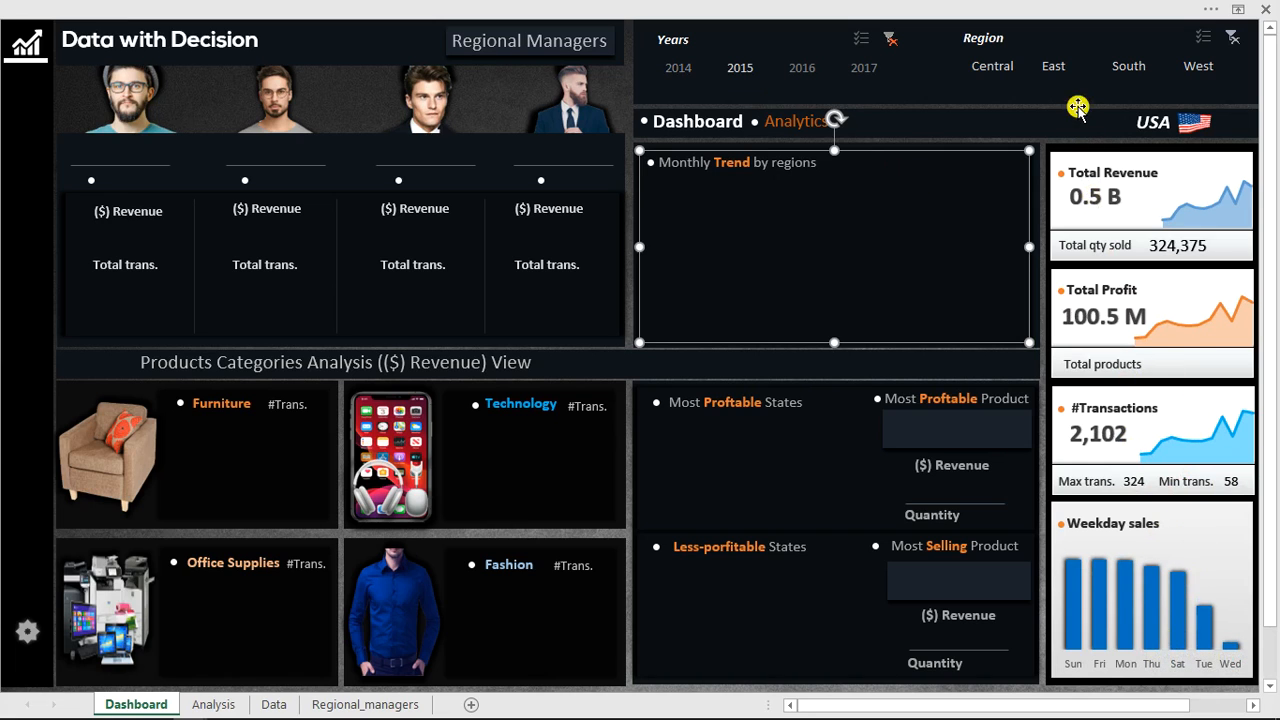
click(1006, 70)
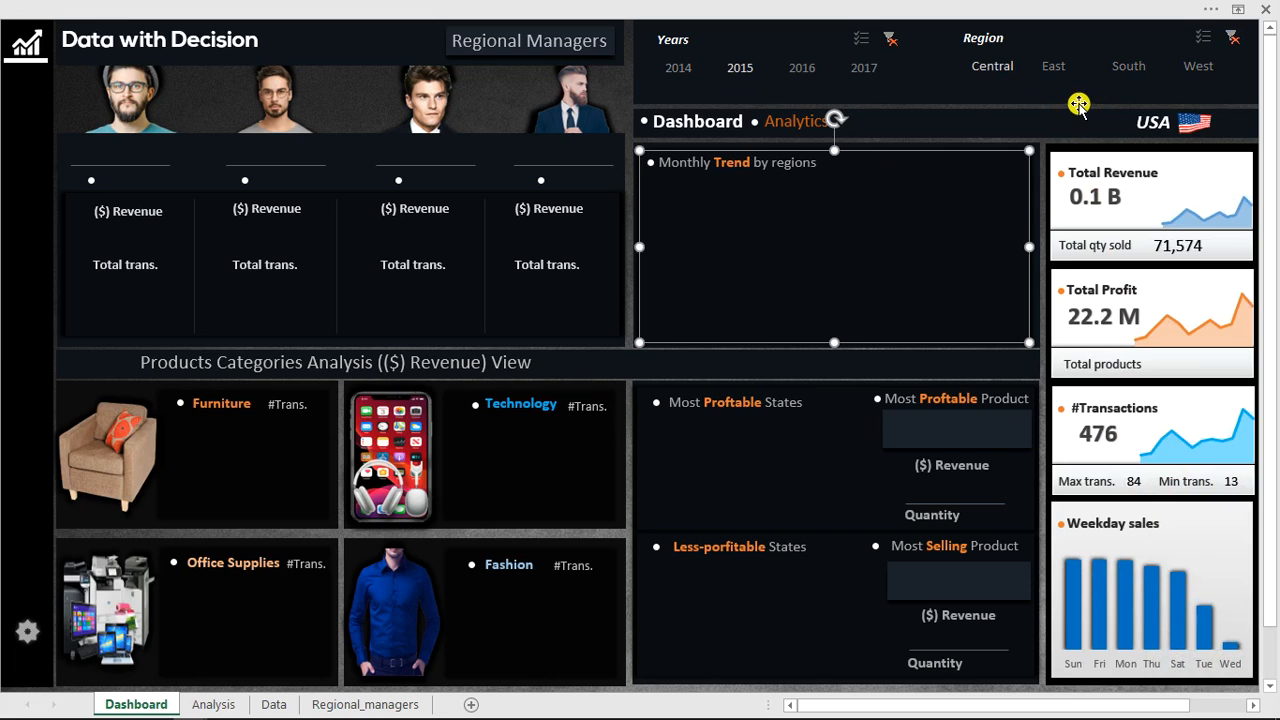
click(1060, 72)
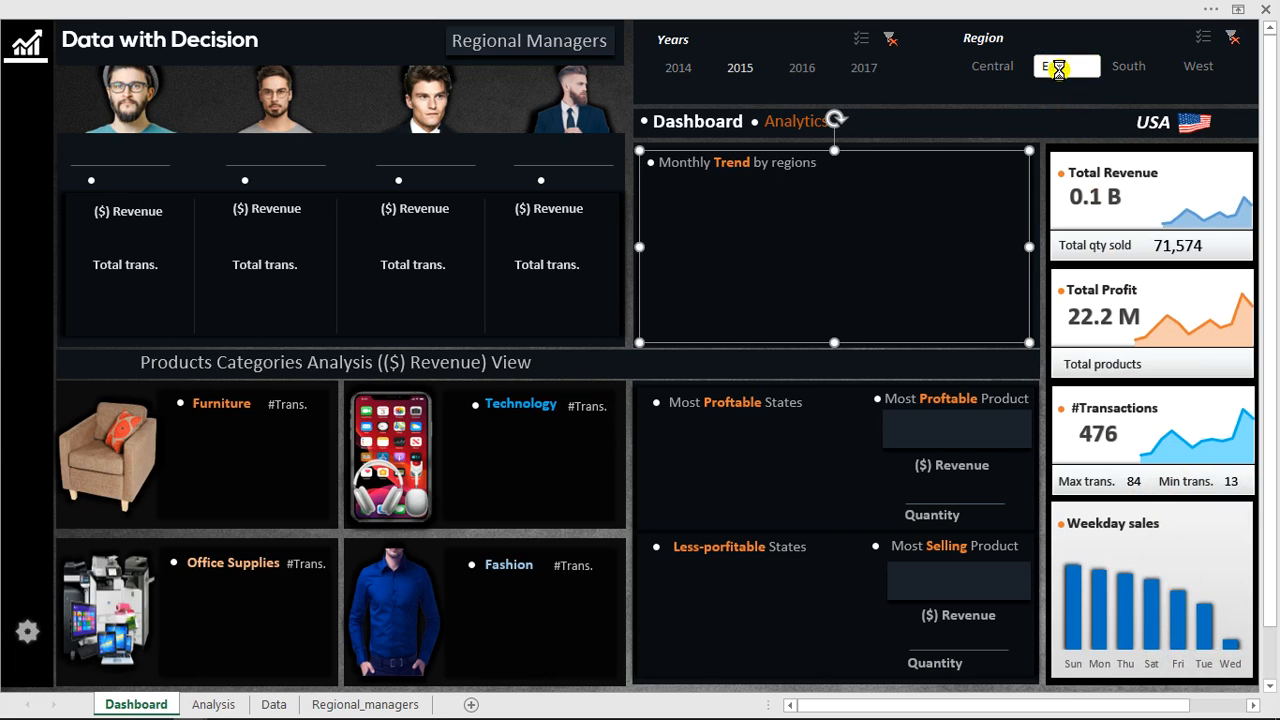
click(1060, 72)
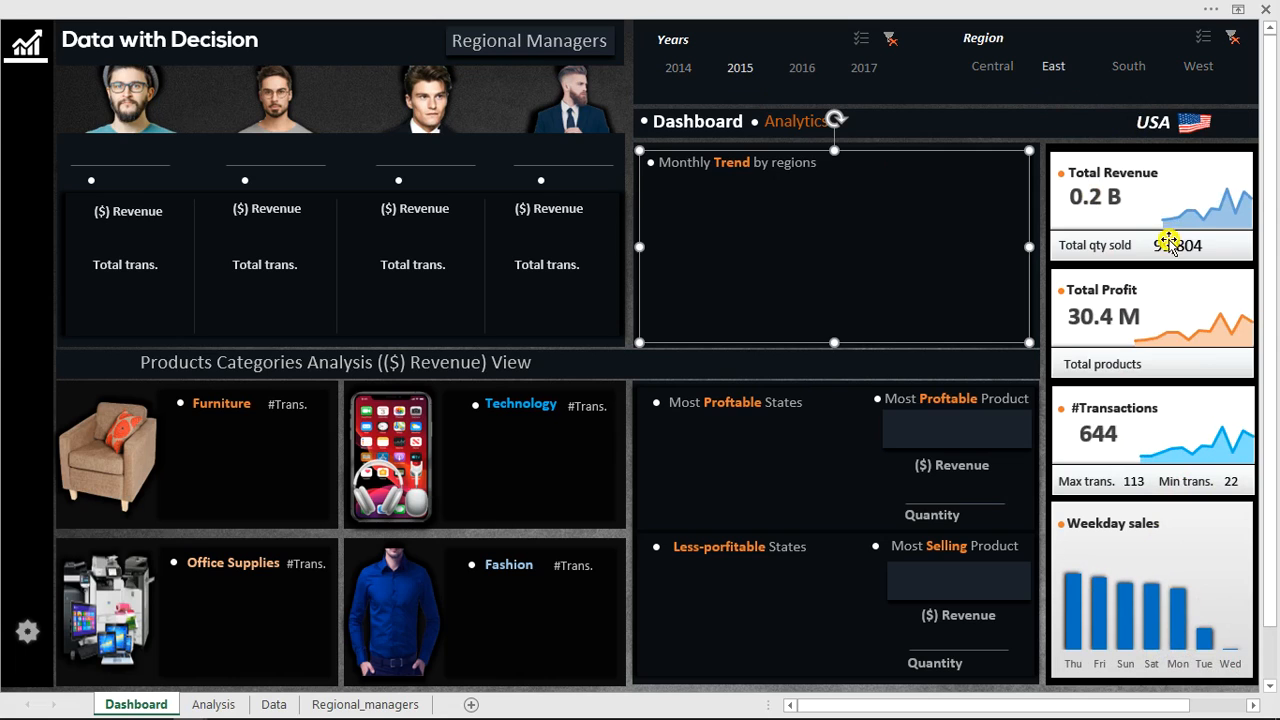